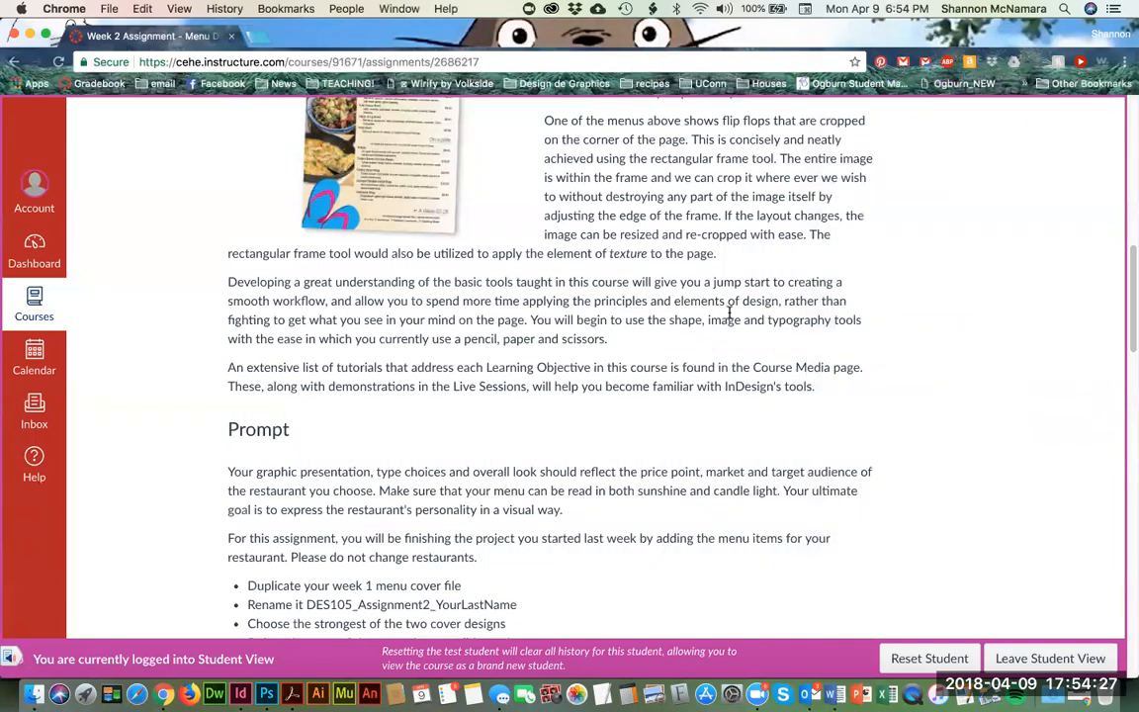
Step: Open the College America_Independence University folder in Finder and review the prompt's task list on the course assignment page
click(34, 693)
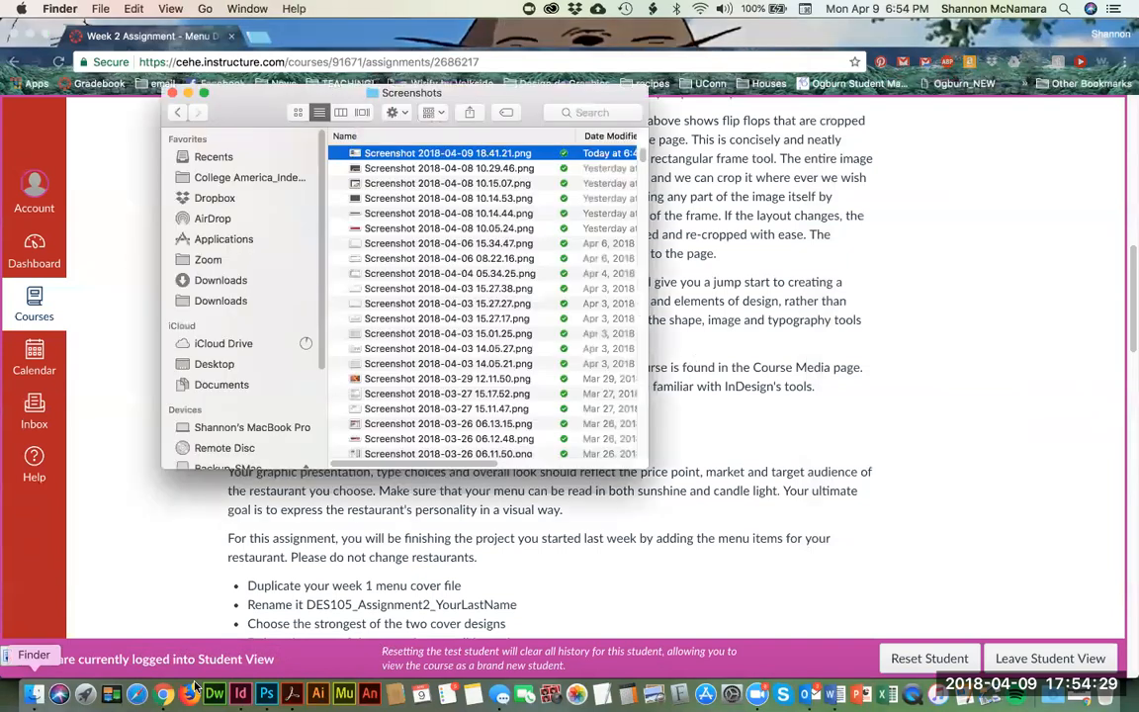
click(198, 176)
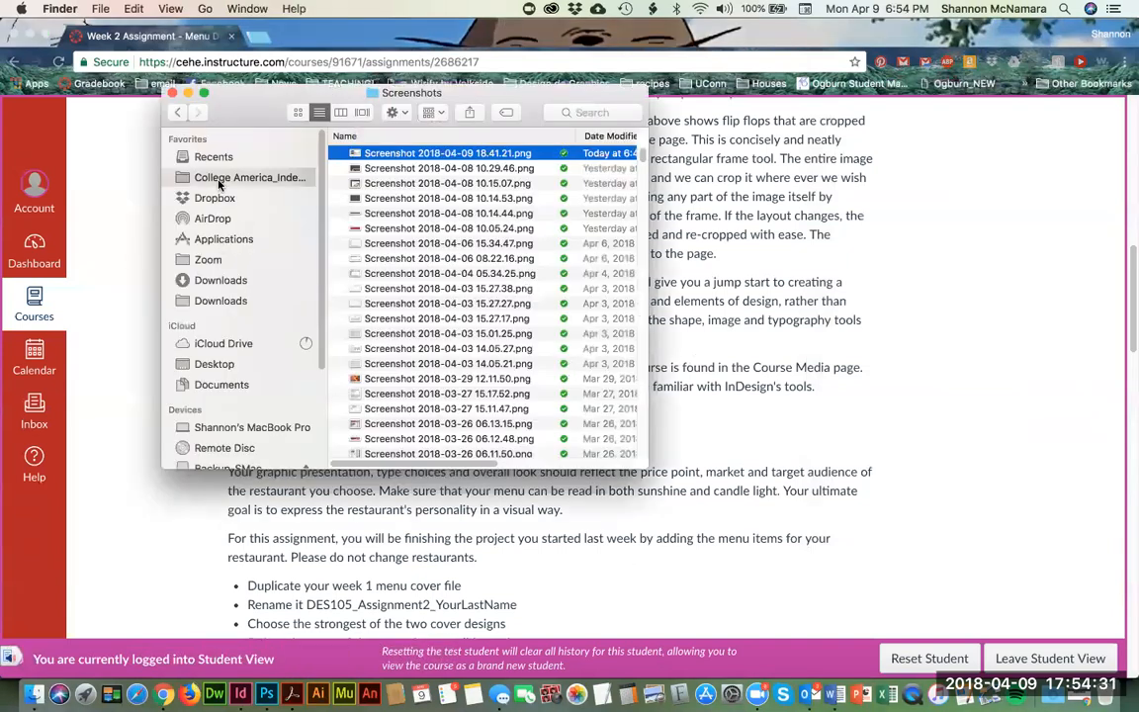
click(897, 432)
scroll(797, 383, up, 2)
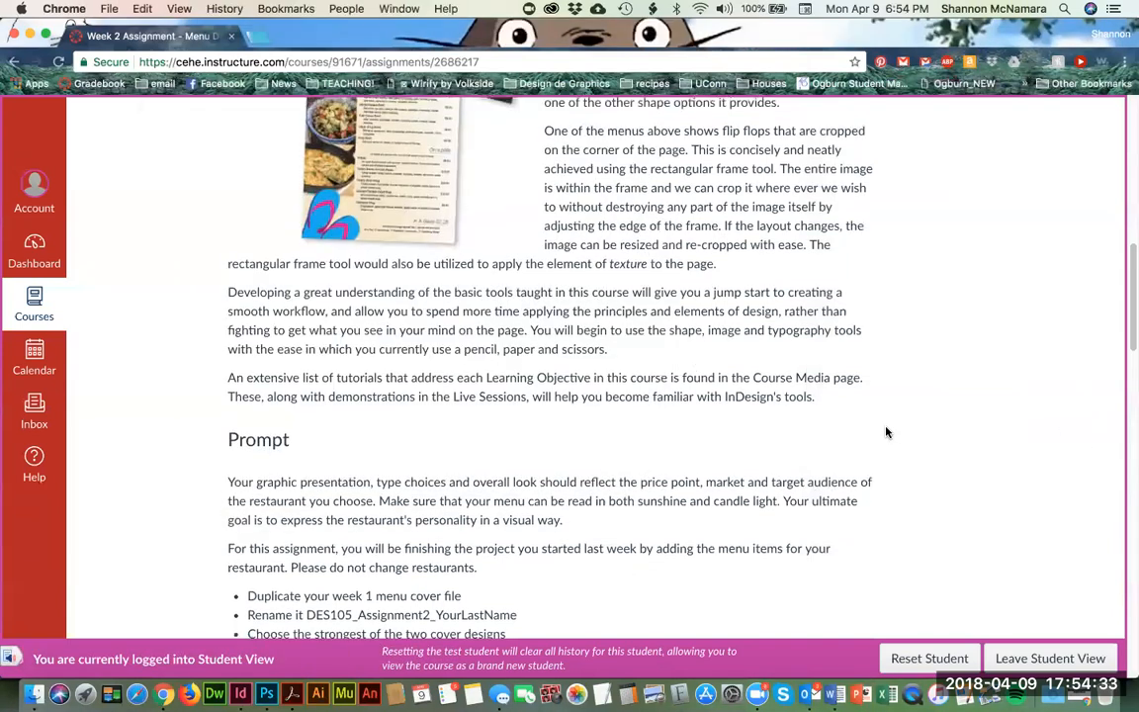
scroll(296, 455, down, 1)
scroll(376, 492, down, 3)
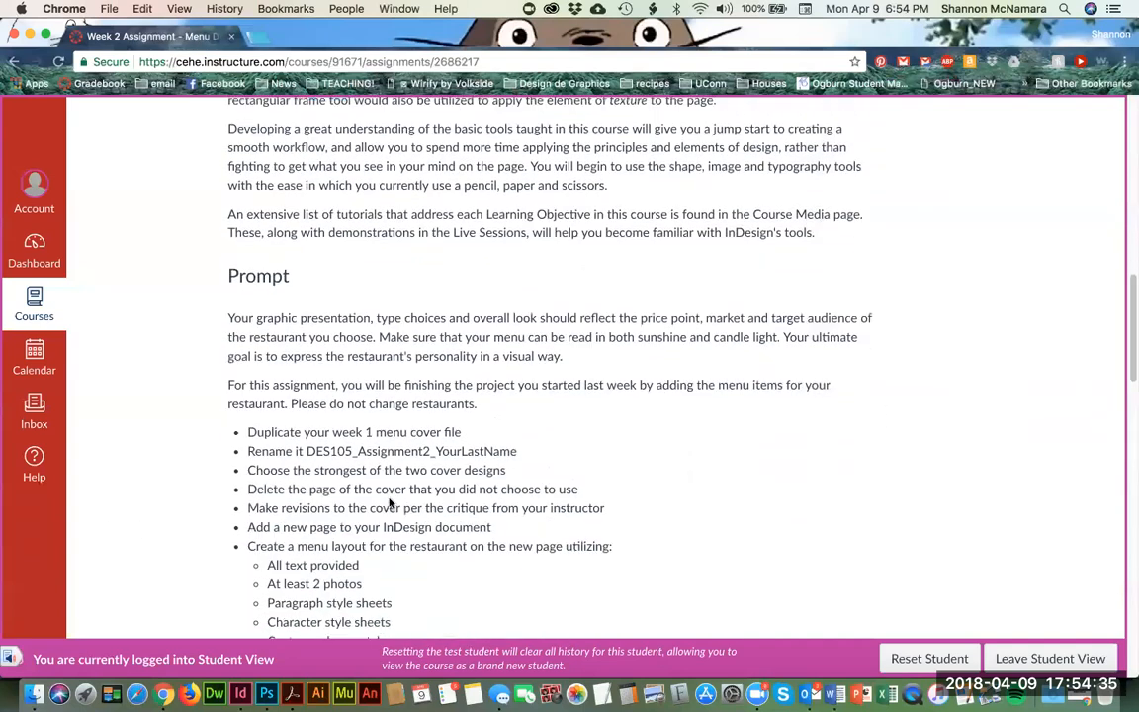
scroll(440, 404, down, 1)
Step: Switch to Finder, go through Mod 4, DES105 and Week 1 to MY ASSIGNMENT, and select the DES105_Assignment1 package folder
key(super+Tab)
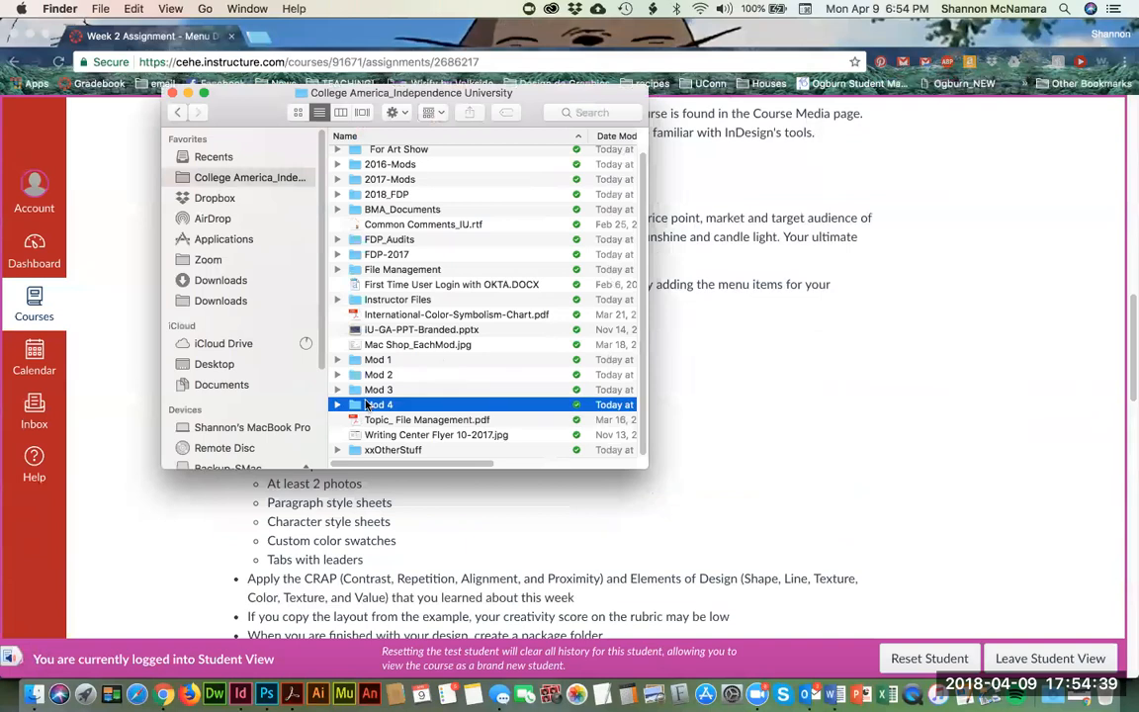
double_click(373, 405)
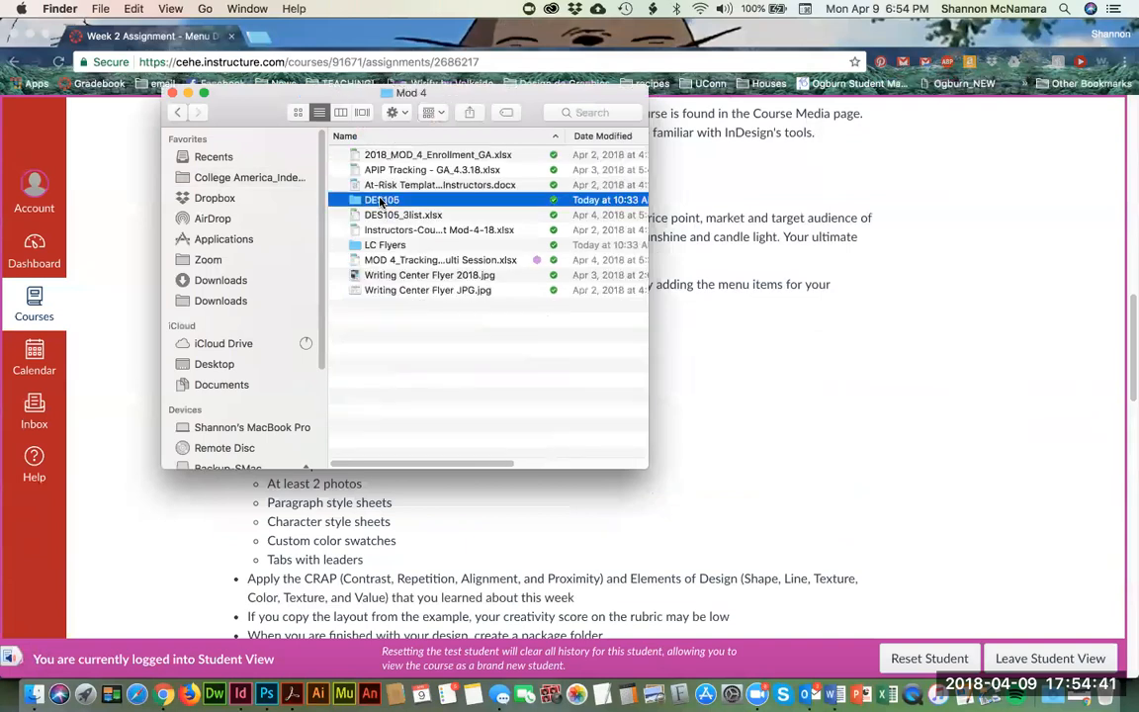
double_click(380, 201)
double_click(386, 245)
drag(375, 89, 346, 79)
double_click(374, 157)
double_click(337, 156)
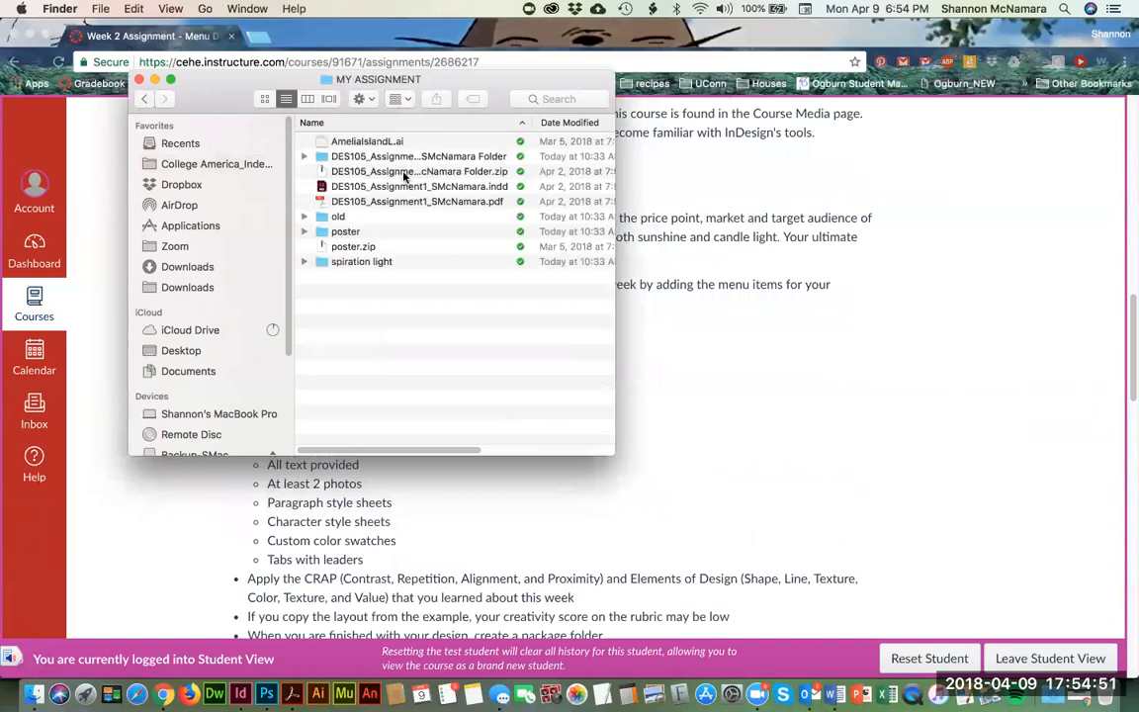
click(339, 157)
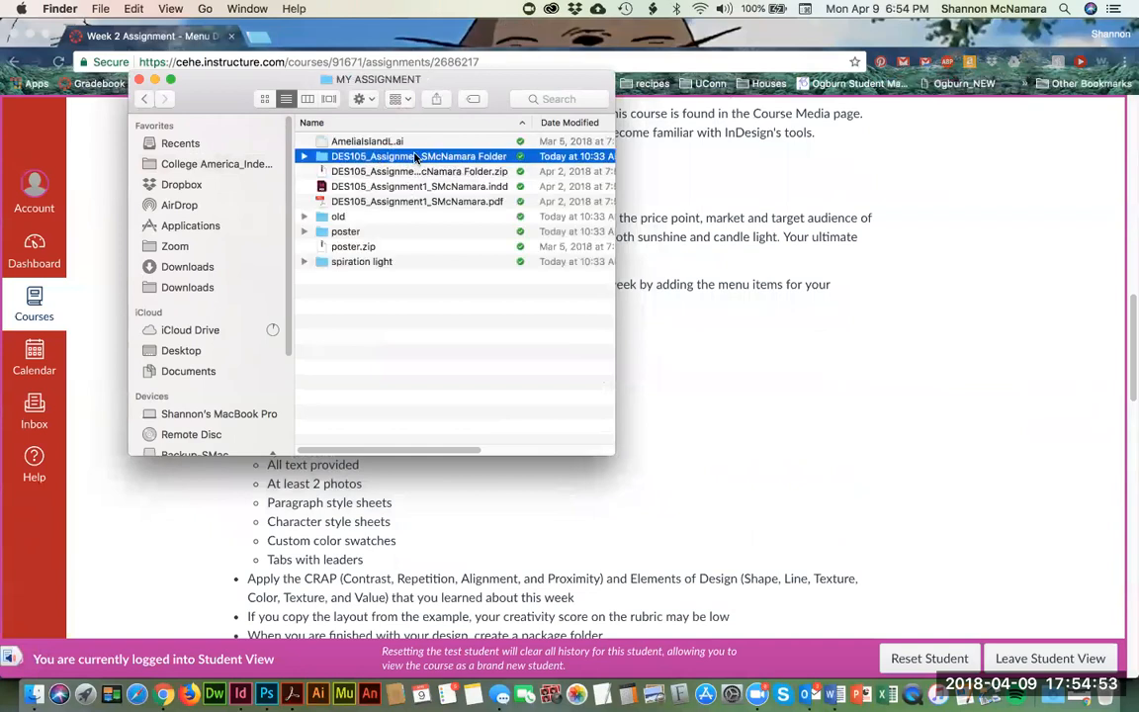
click(415, 156)
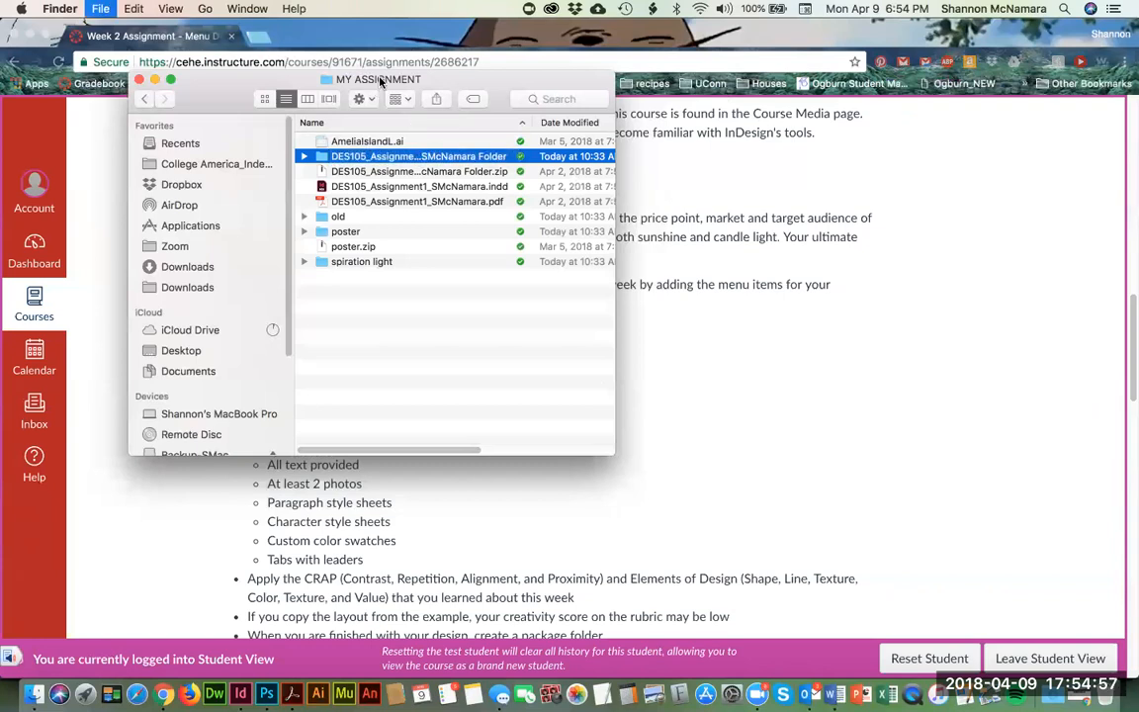
Step: Open a second Finder window beside the first and navigate it through Mod 4, DES105 and Week 2 to the Assignment folder
key(super+n)
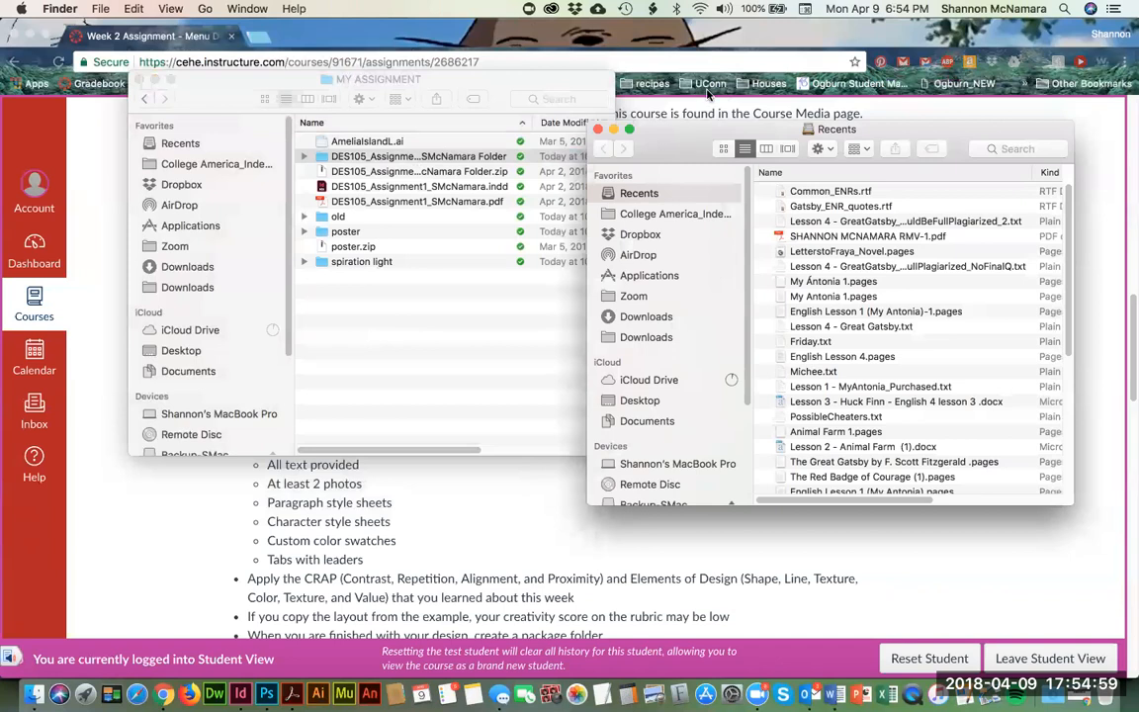
drag(607, 131, 654, 82)
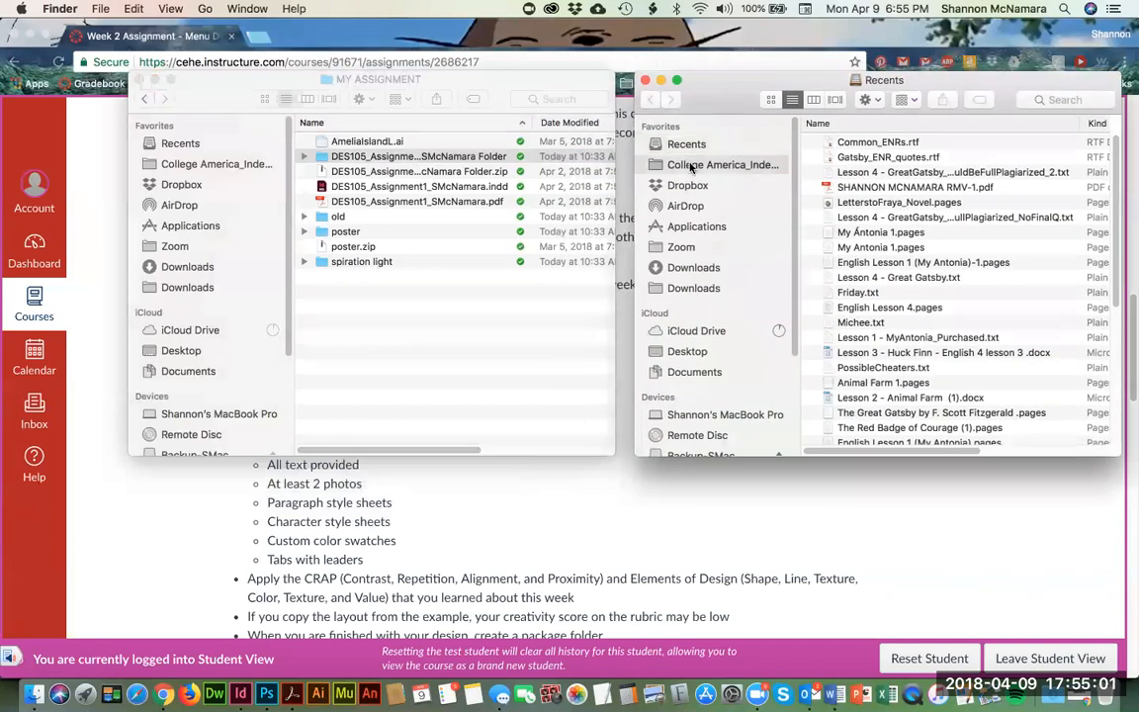
click(690, 166)
click(852, 391)
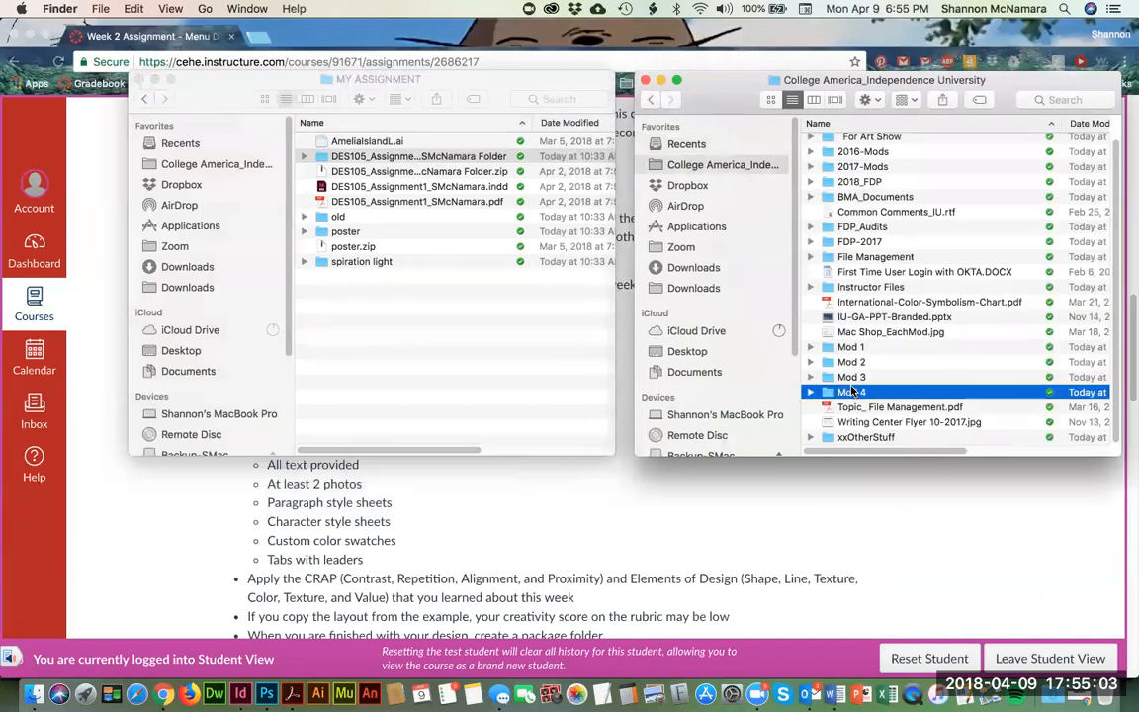
double_click(852, 392)
double_click(860, 184)
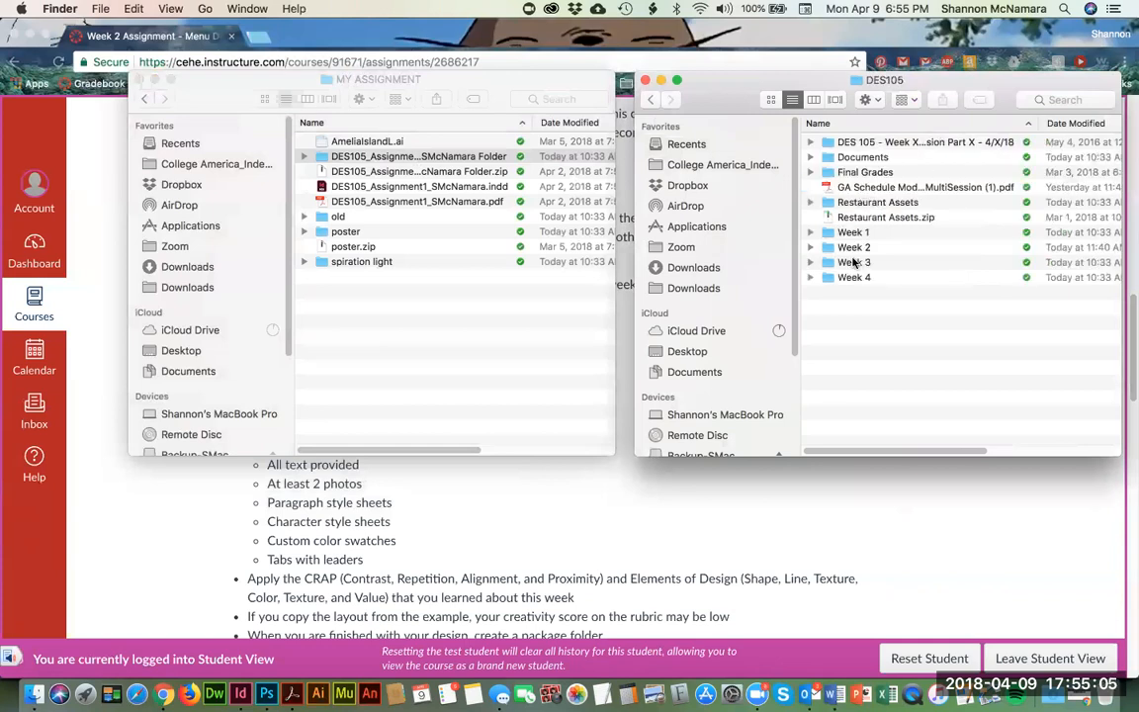
double_click(856, 248)
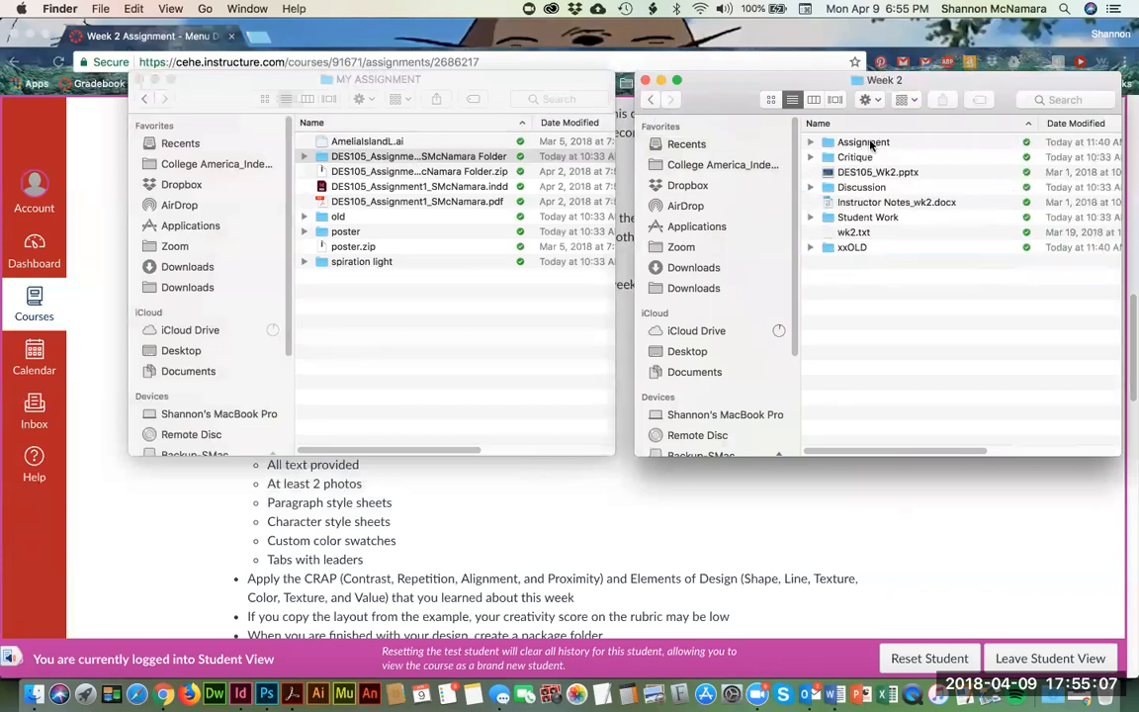
double_click(832, 145)
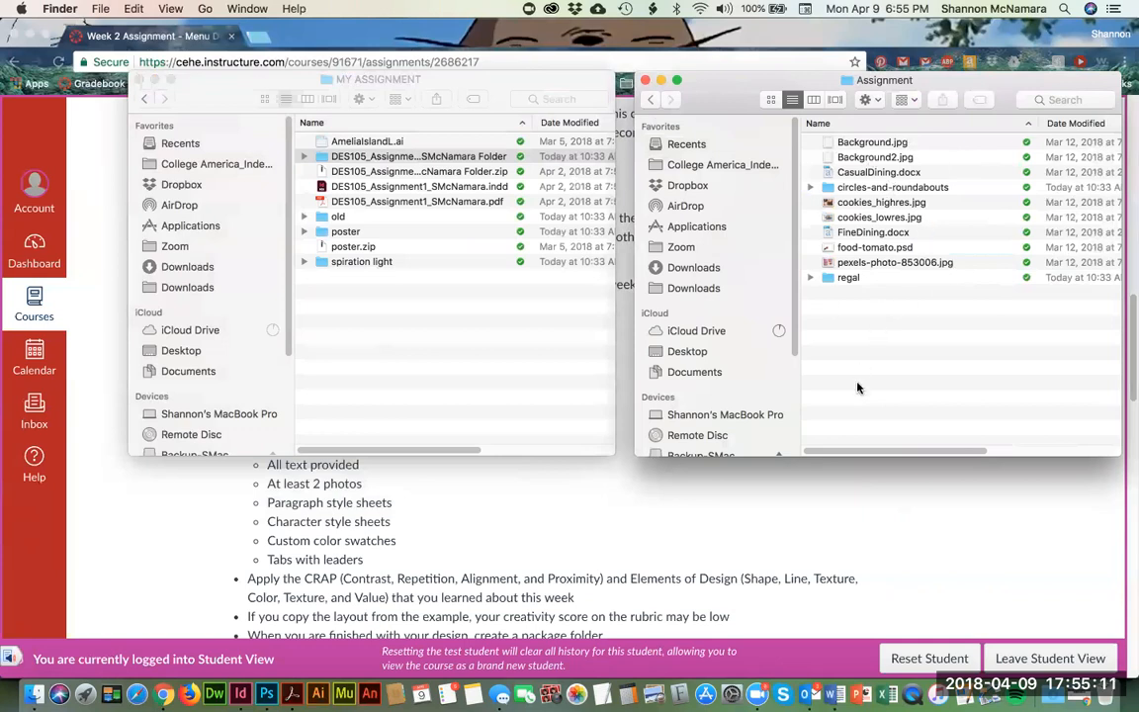
Step: Copy the Assignment 1 .indd file from inside its package folder into the Week 2 Assignment folder
click(317, 156)
click(304, 156)
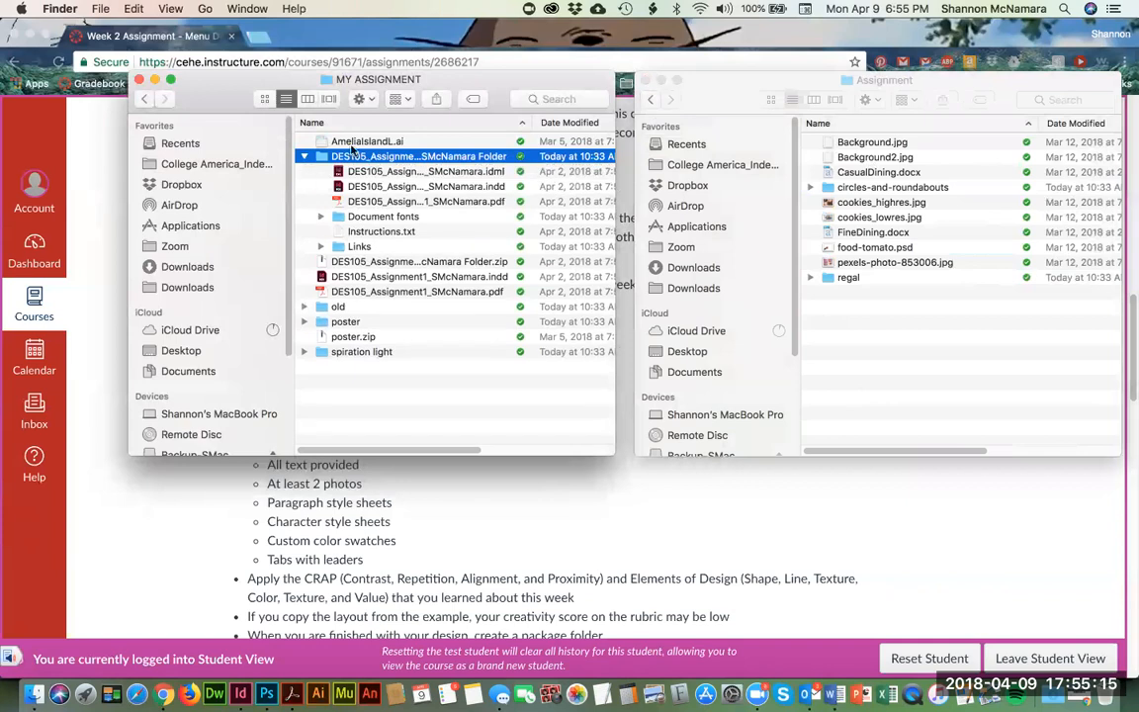
double_click(403, 157)
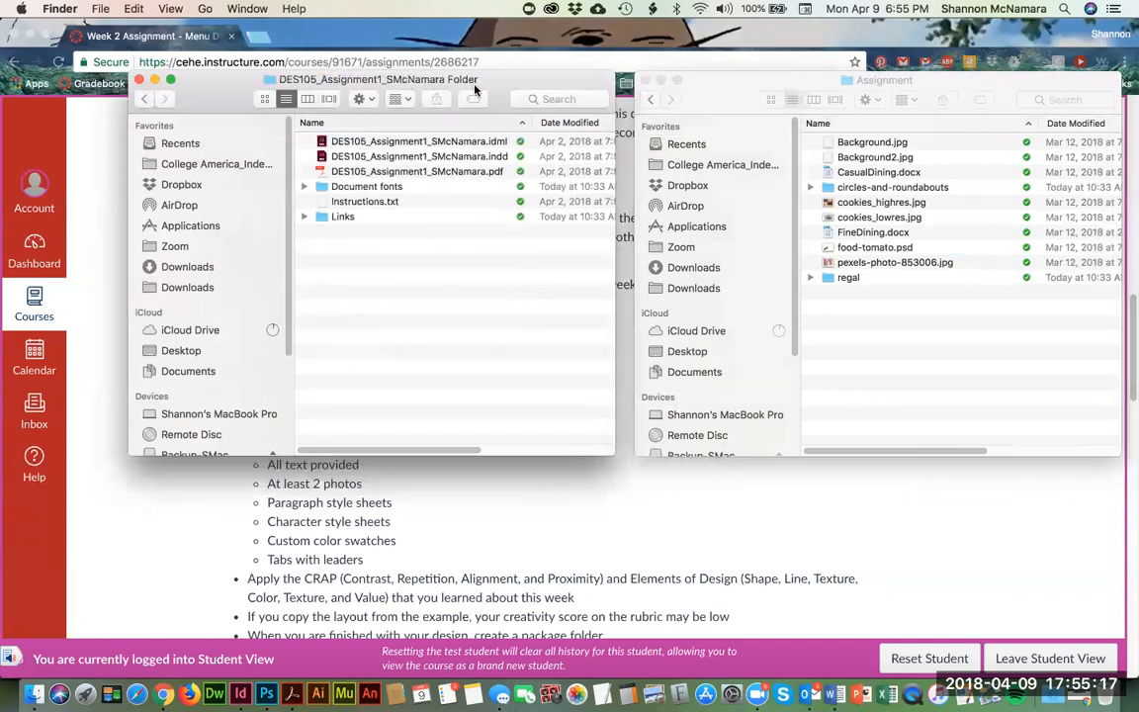
click(419, 158)
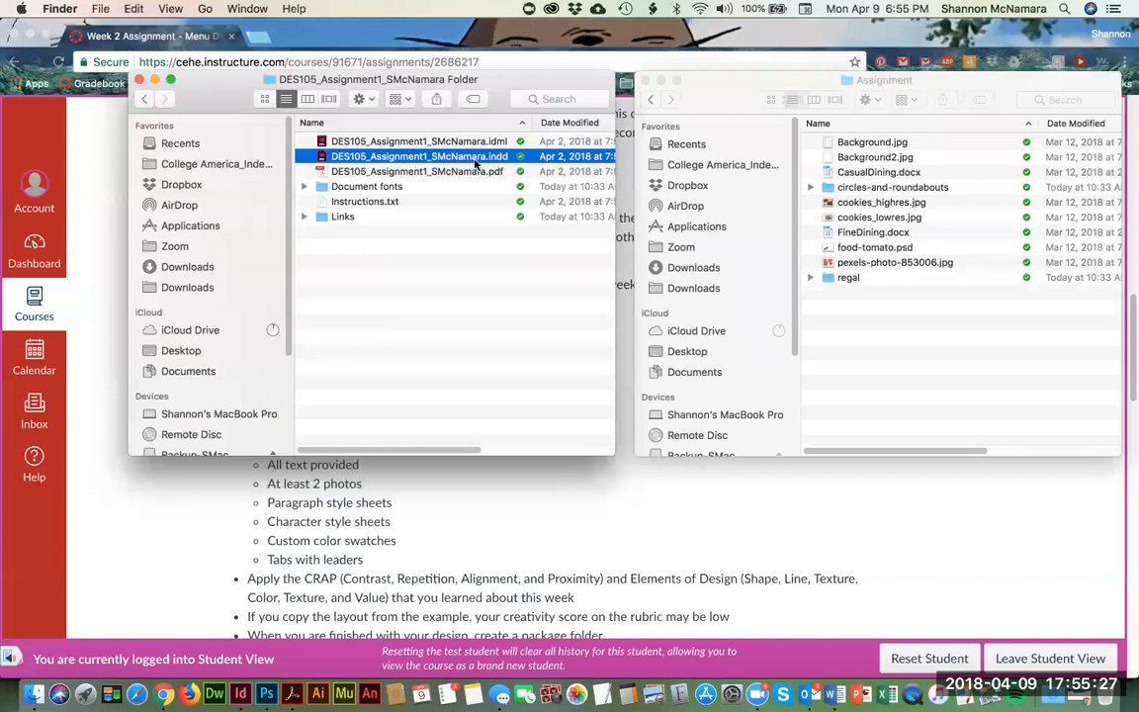
drag(459, 158, 974, 333)
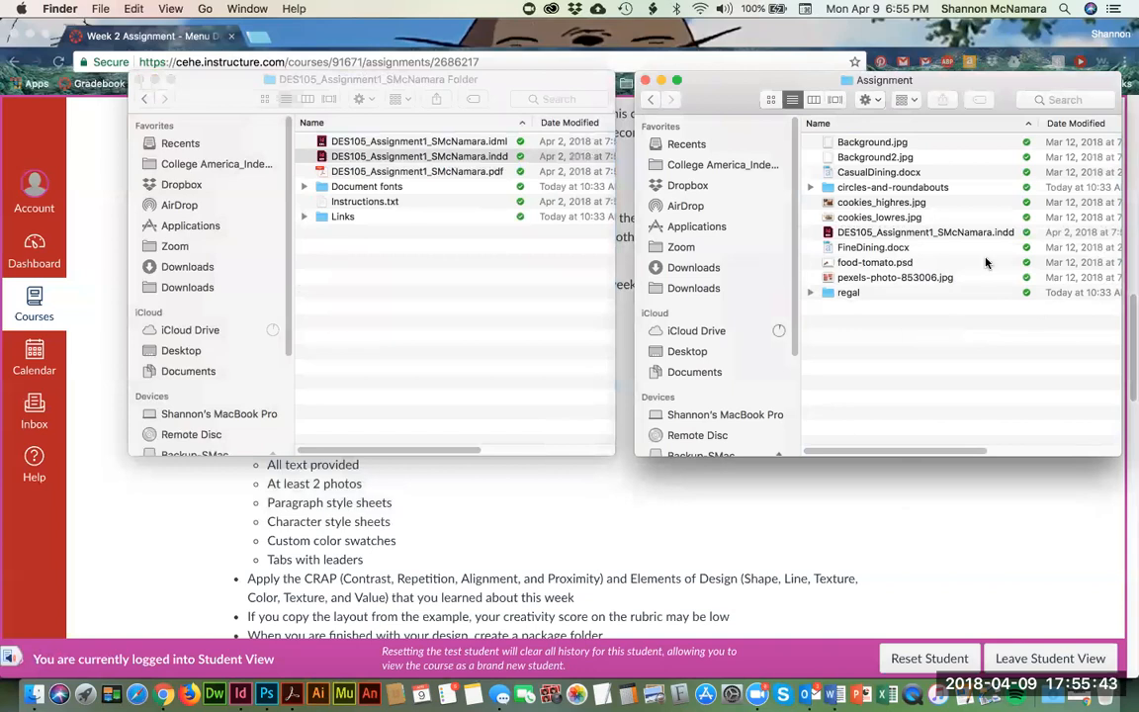
Step: Rename the copied .indd file so that its name reads Assignment2 instead of Assignment1
click(896, 234)
click(896, 233)
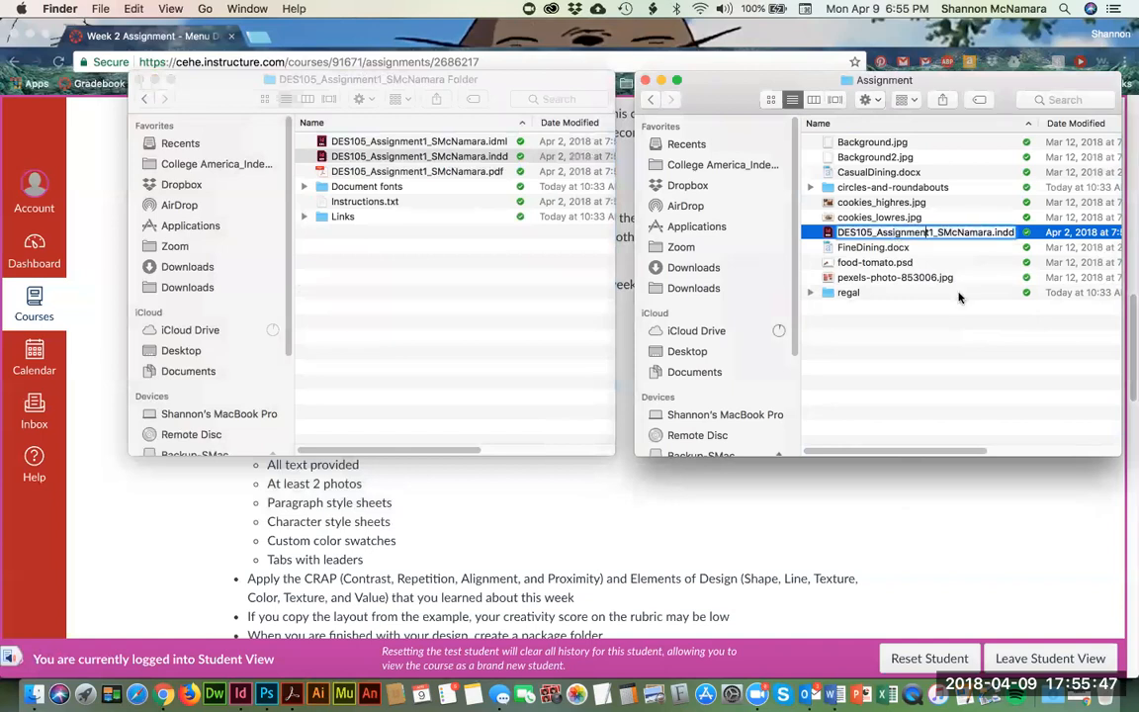
key(BackSpace)
text(2)
key(Return)
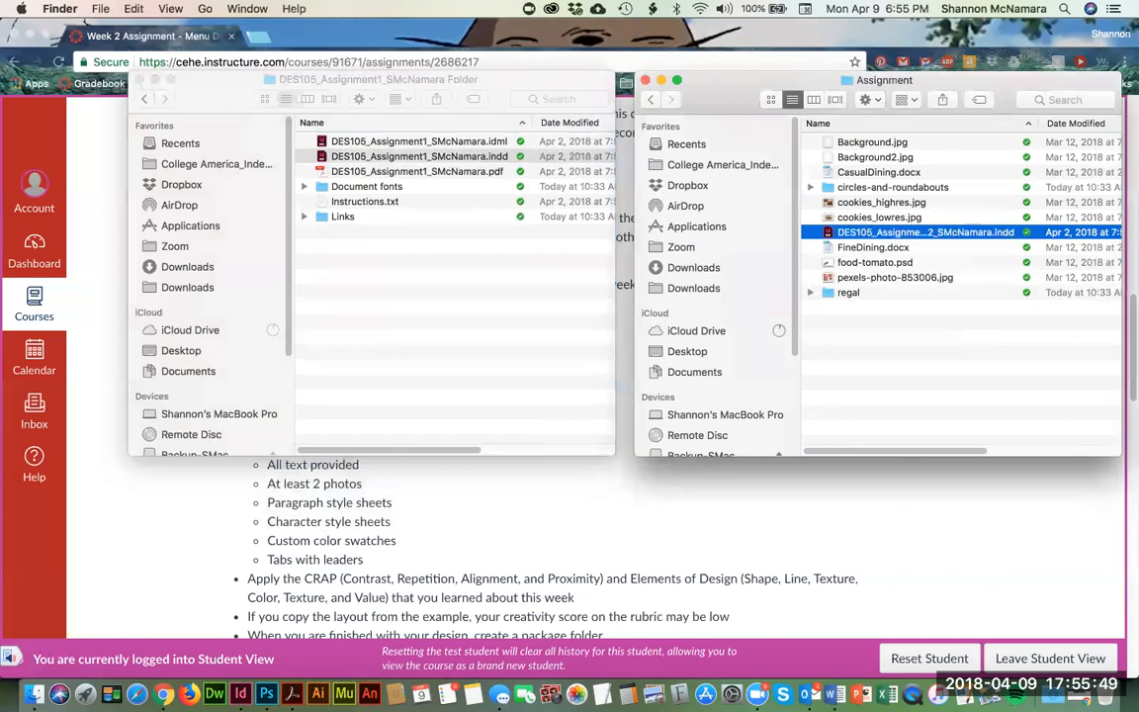
Step: Check the assignment prompt in Chrome and open the renamed DES105_Assignment2 file in InDesign
click(459, 522)
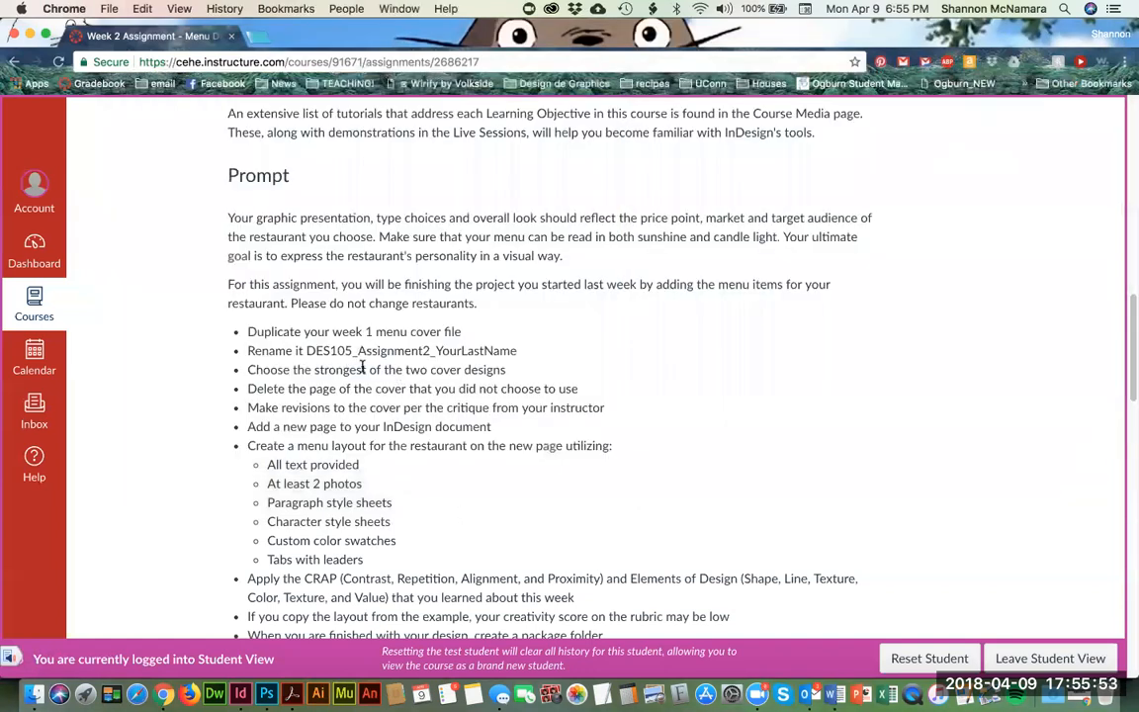
key(super+Tab)
double_click(878, 235)
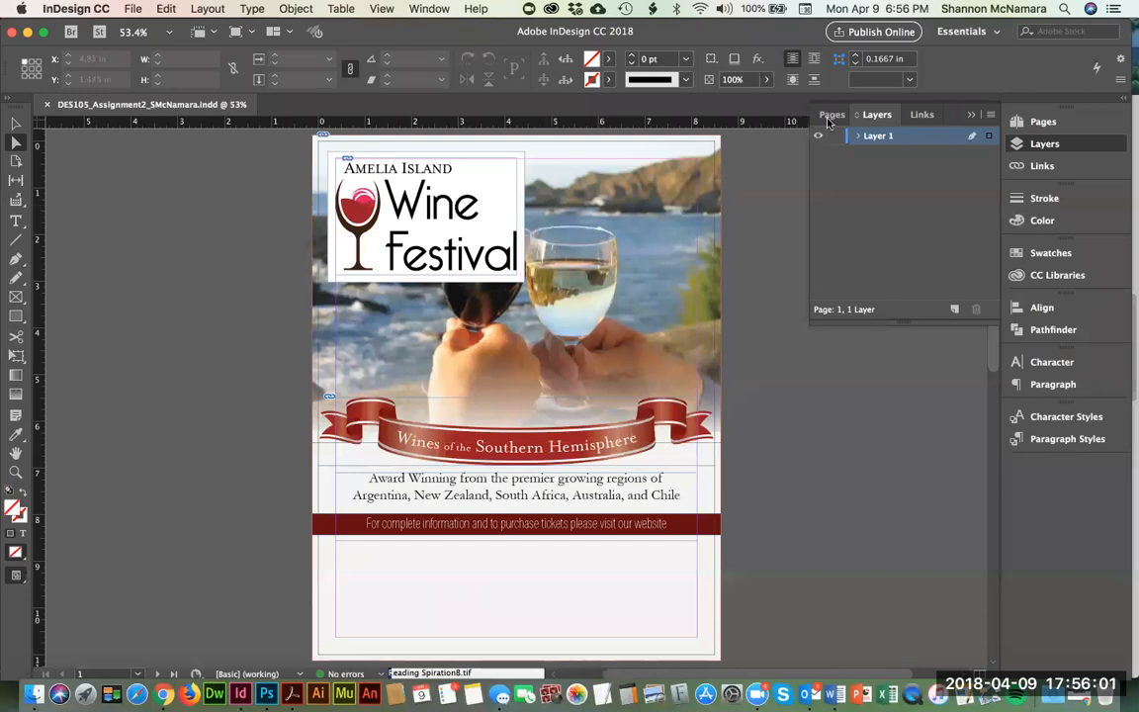
Step: Look over both pages of the Assignment 2 document and delete the blank page 2
click(831, 114)
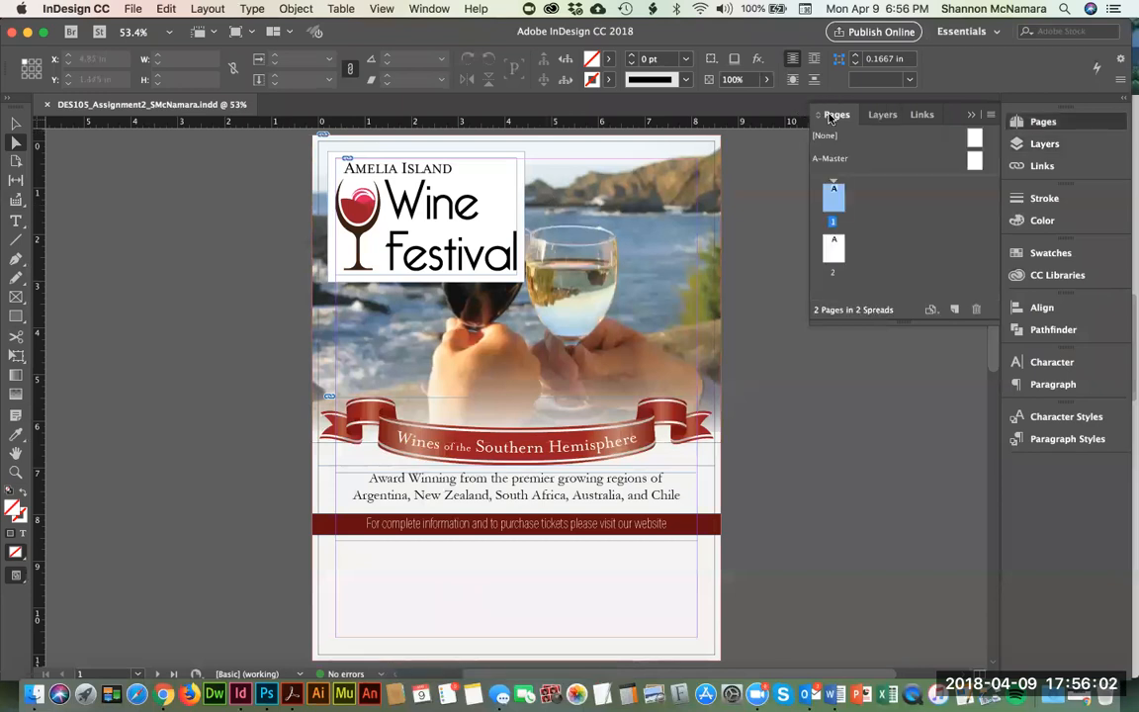
click(833, 253)
double_click(832, 255)
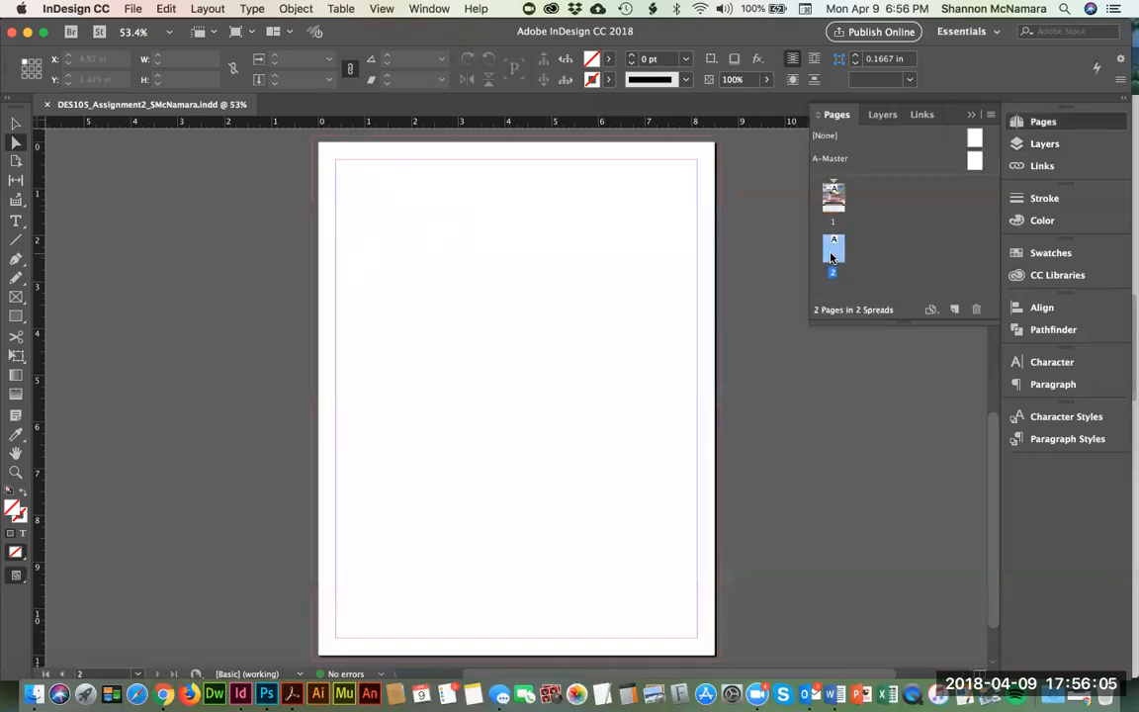
double_click(833, 196)
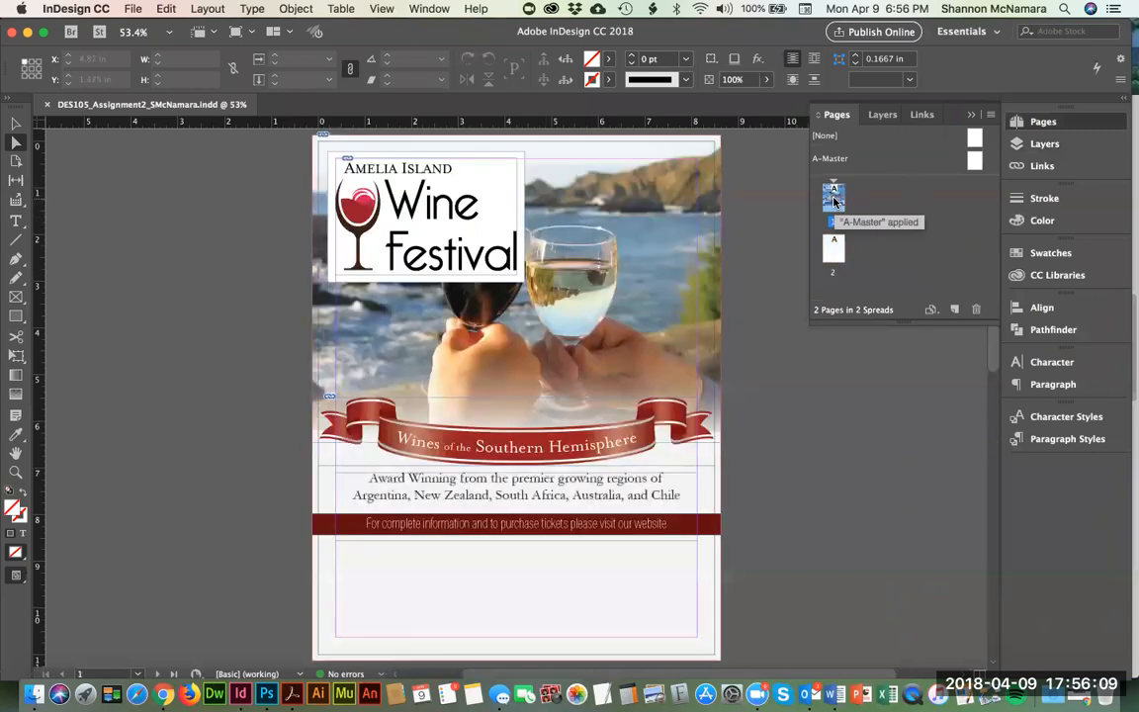
click(838, 249)
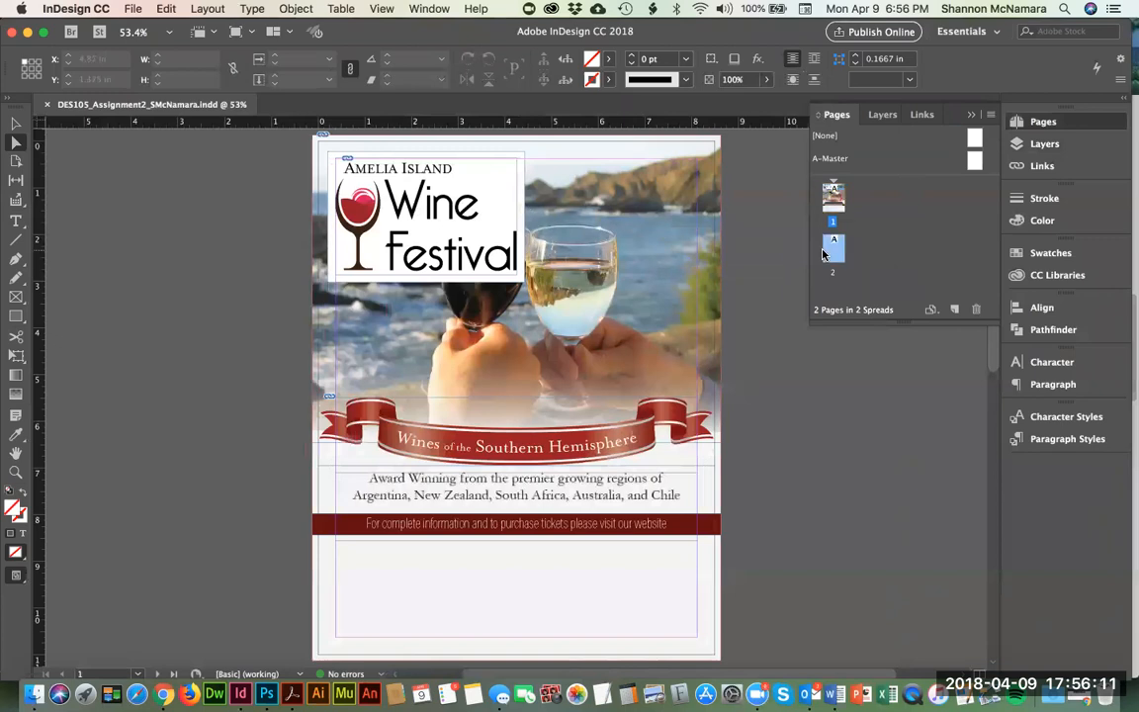
click(977, 309)
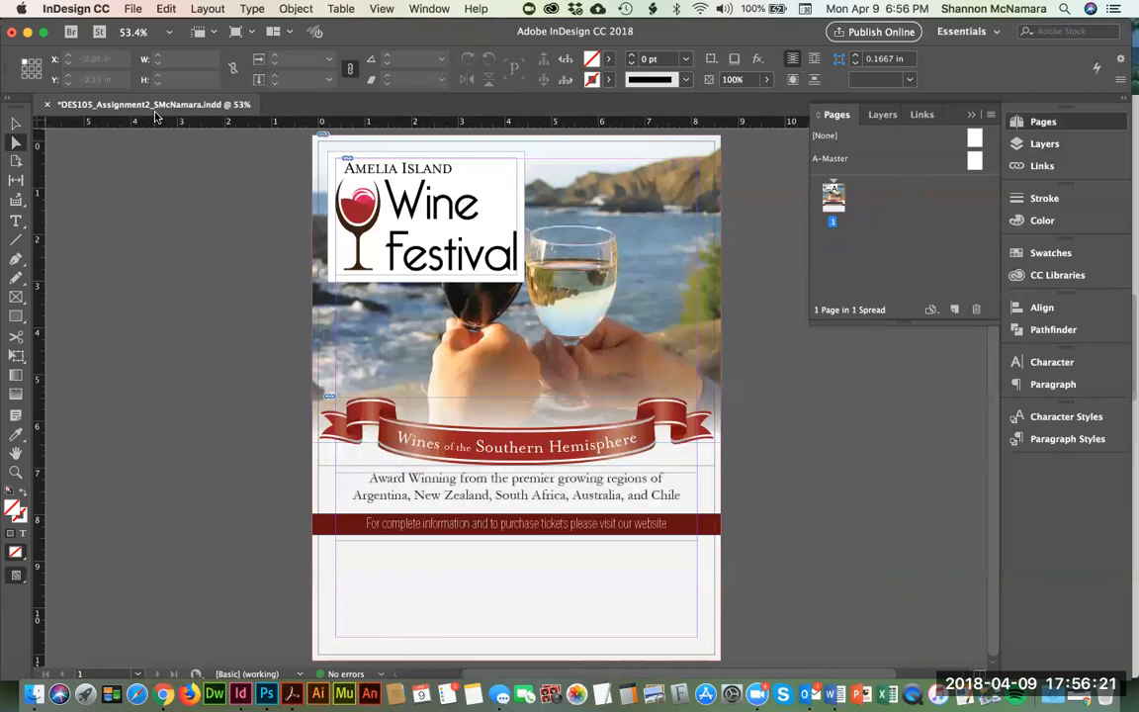
Step: Open the original DES105_Assignment1 .indd file from Finder, check its pages, and close it
key(super+Tab)
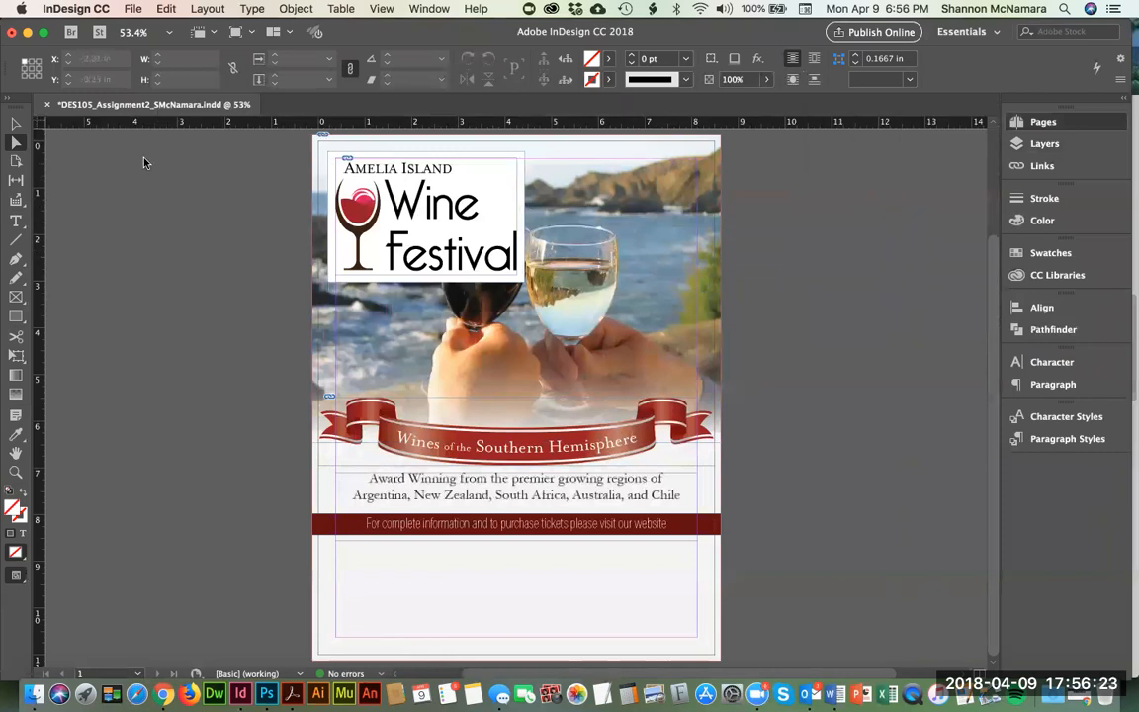
double_click(444, 158)
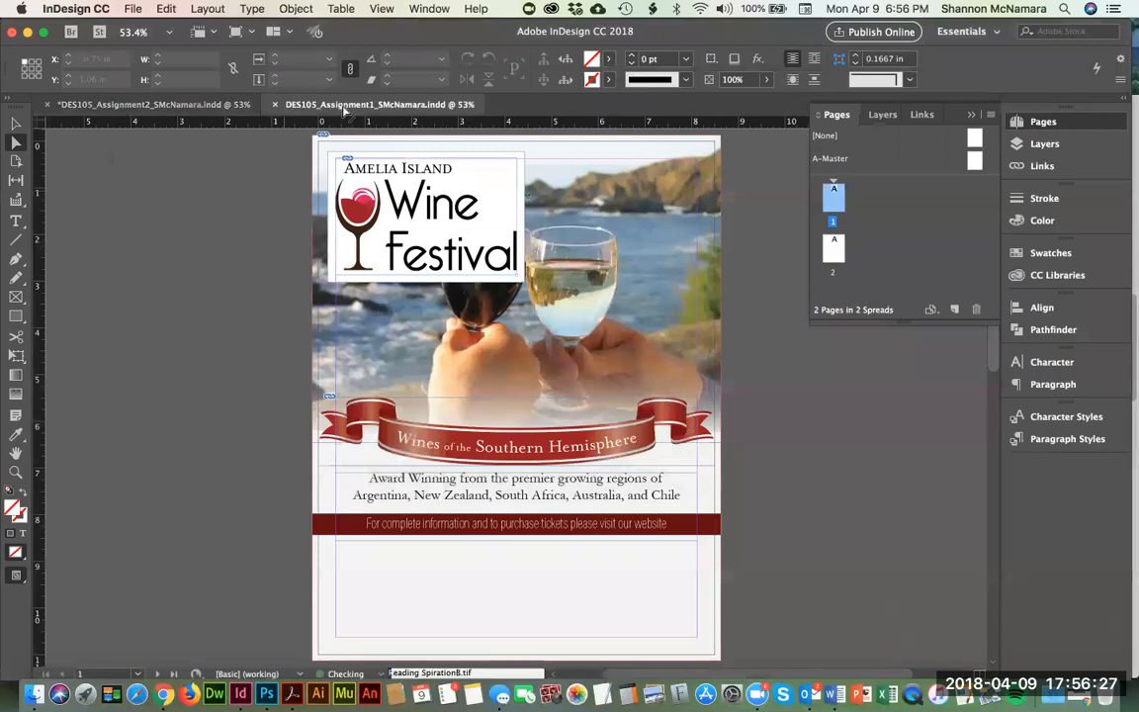
scroll(470, 393, down, 5)
scroll(469, 392, up, 5)
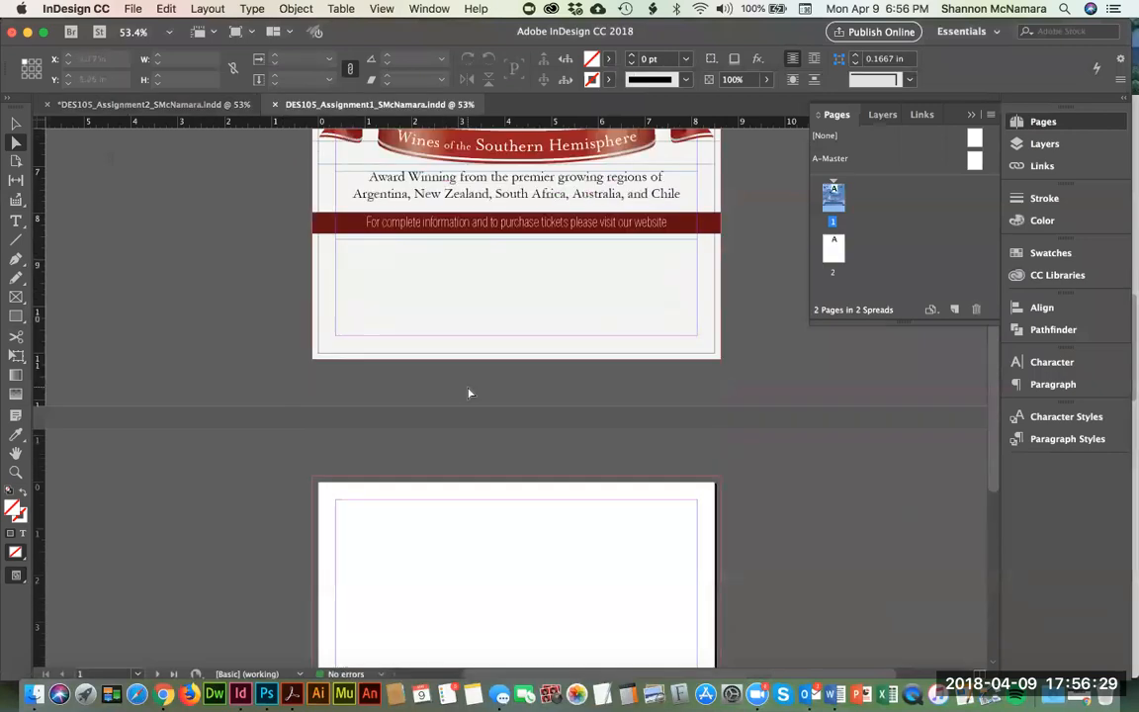
click(277, 104)
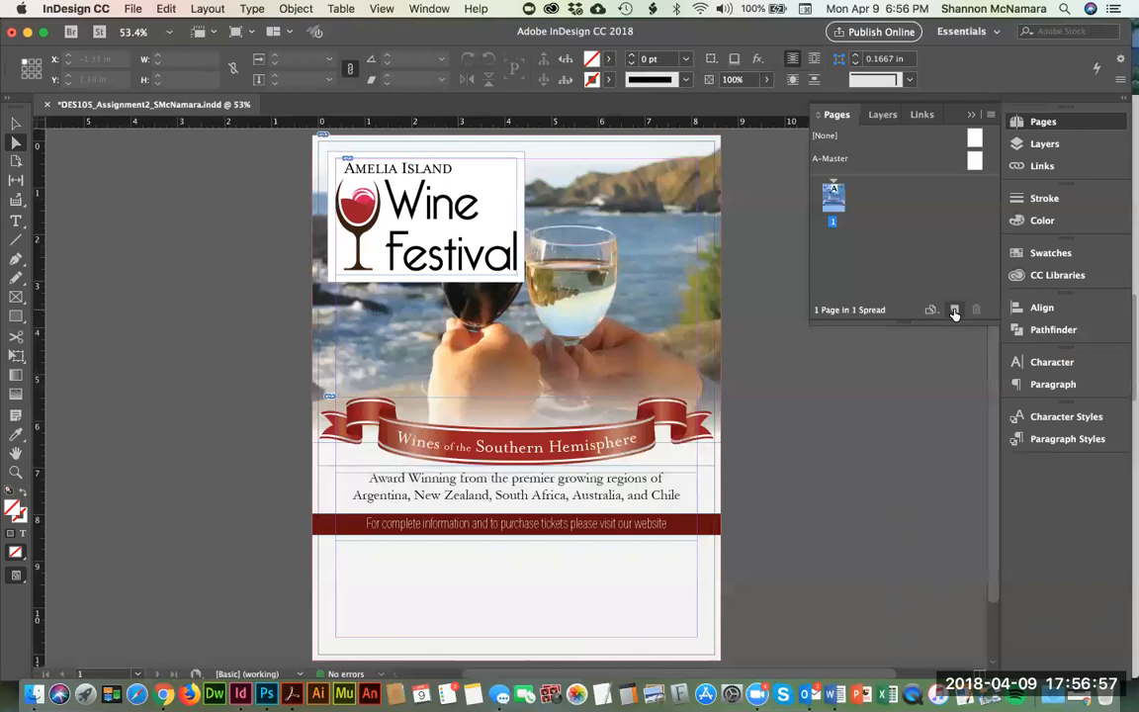
Step: Add two new pages after the cover in the Assignment 2 document and display page 2
click(955, 311)
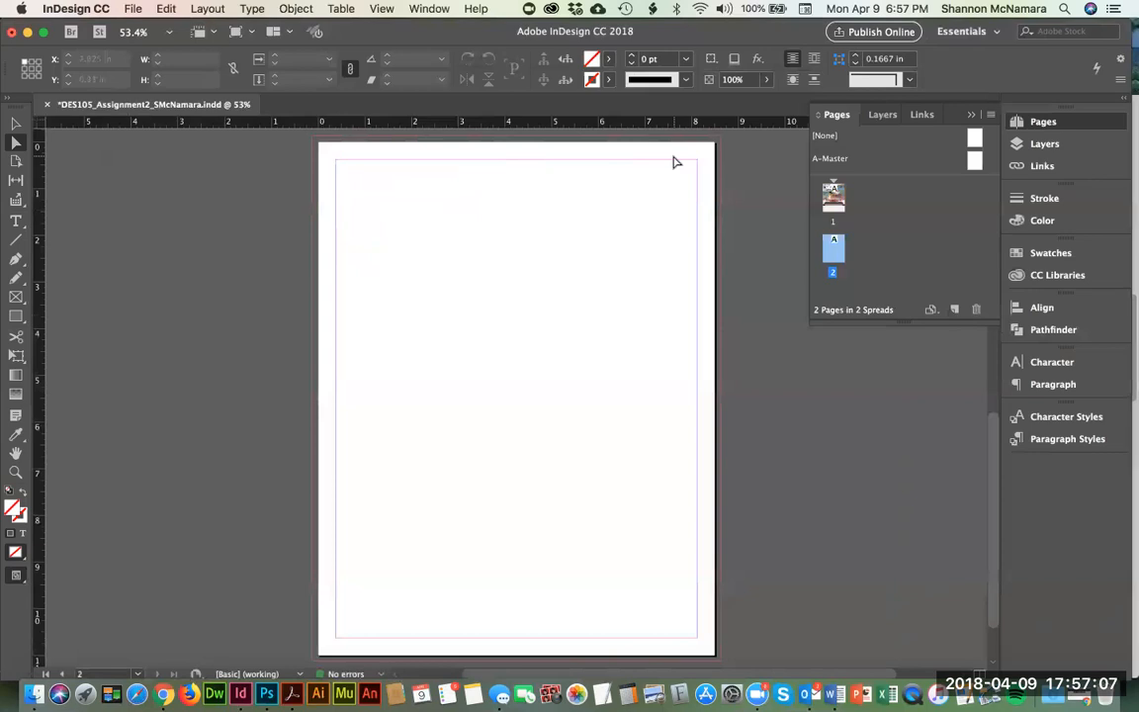
click(953, 311)
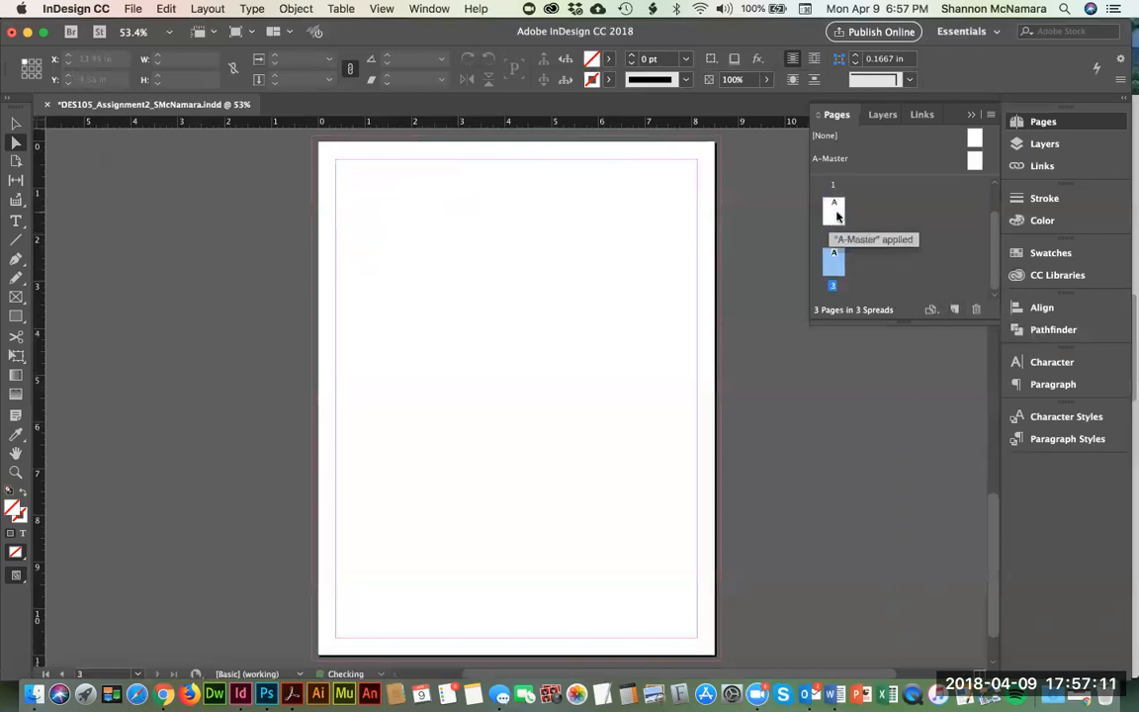
click(836, 215)
click(837, 214)
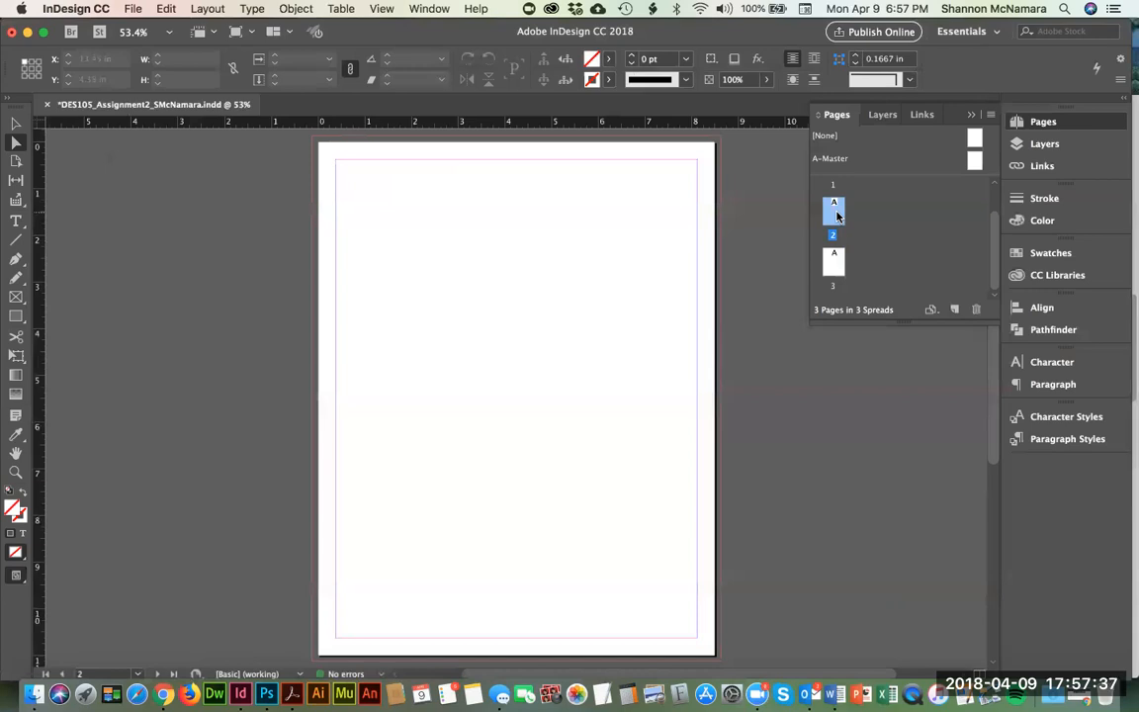
Step: Open CasualDining.docx from the Assignment folder in Word and skim through the whole menu text
key(super+Tab)
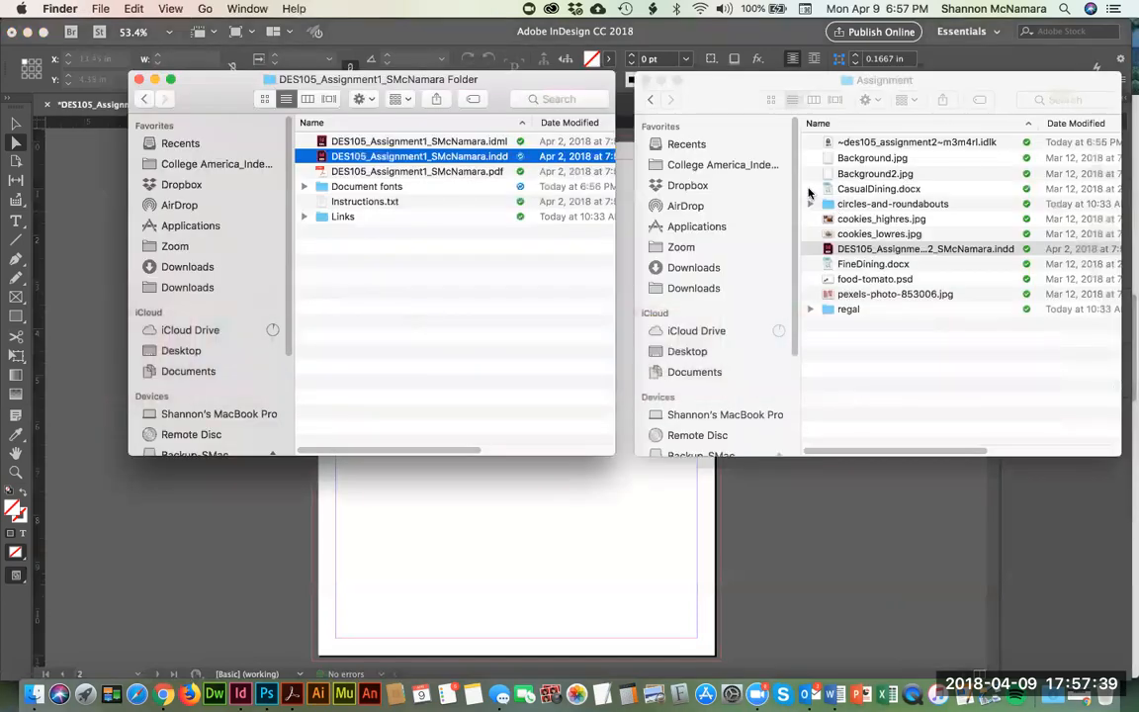
click(863, 190)
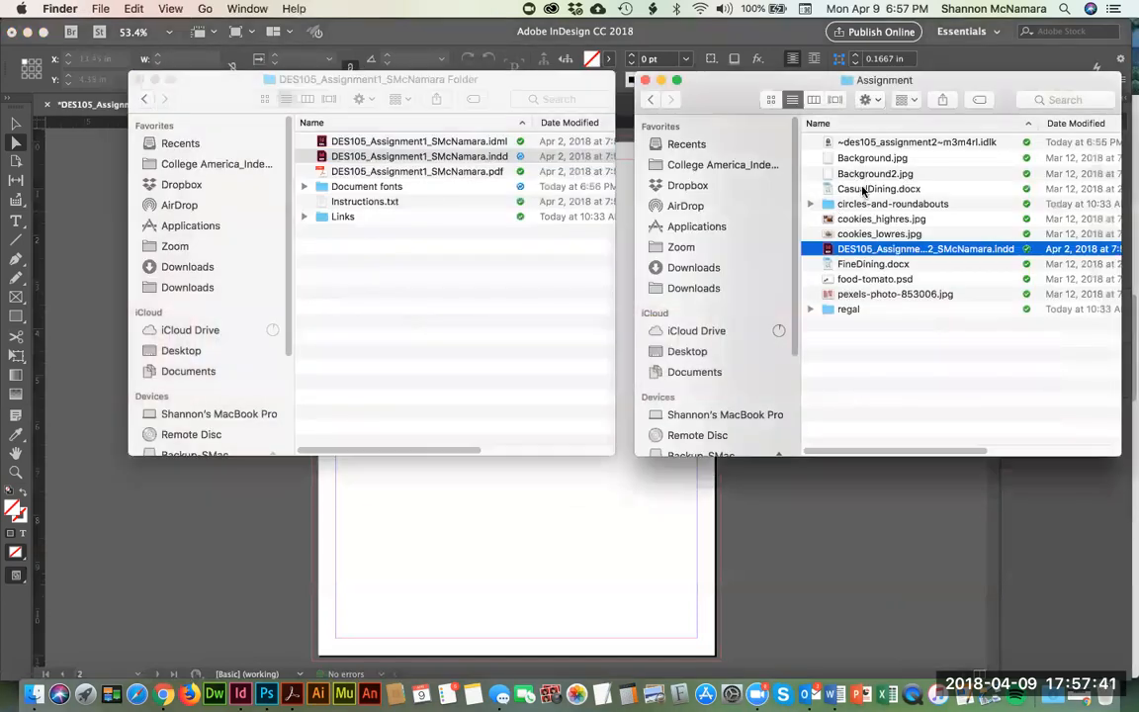
click(865, 187)
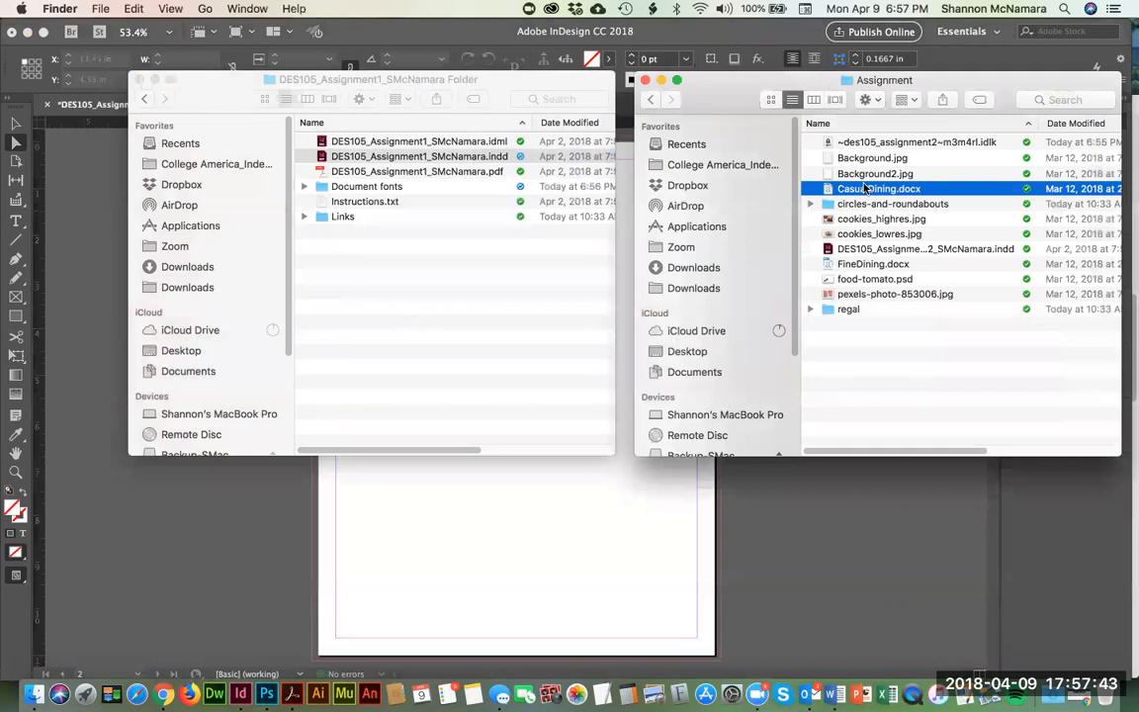
double_click(865, 187)
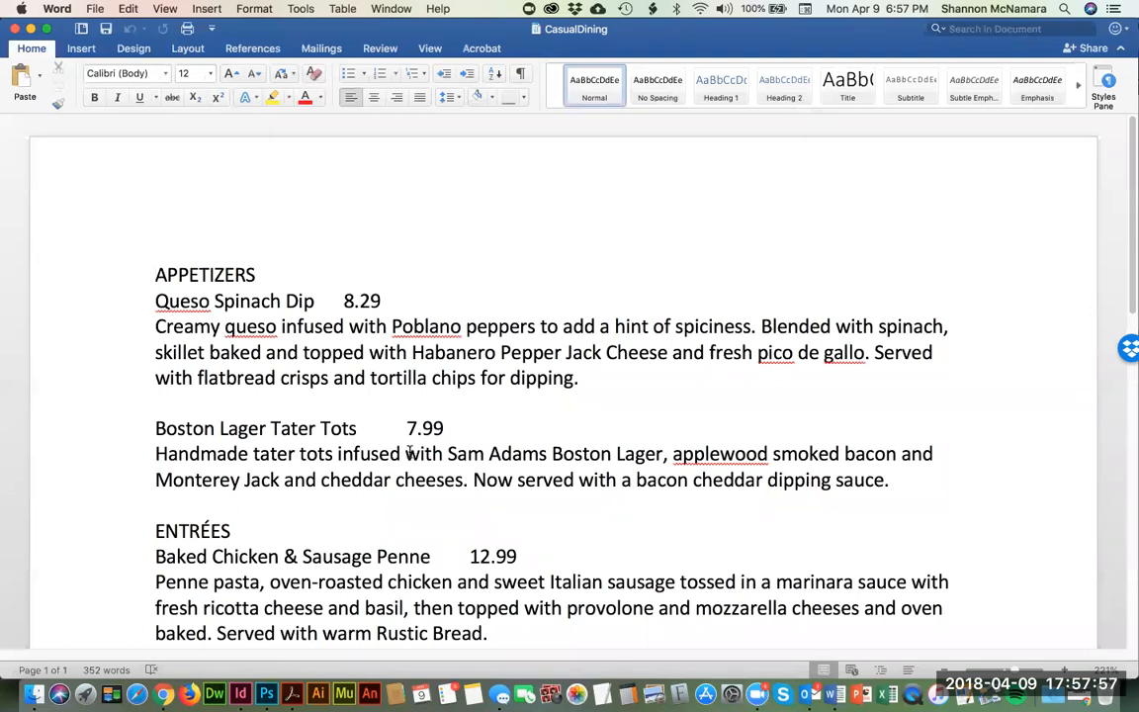
scroll(411, 452, down, 15)
scroll(412, 451, down, 5)
scroll(412, 451, up, 20)
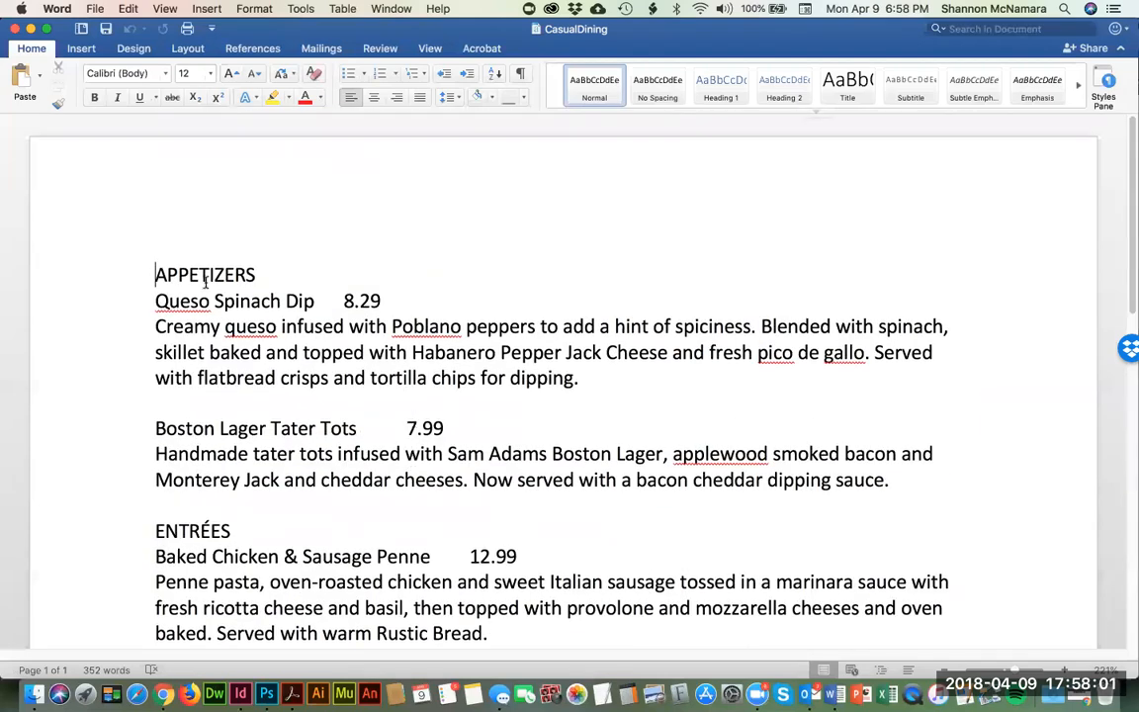
Step: Review the APPETIZERS, ENTRÉES and DESSERT headings and the disclaimer paragraphs at the end of the menu text
double_click(199, 274)
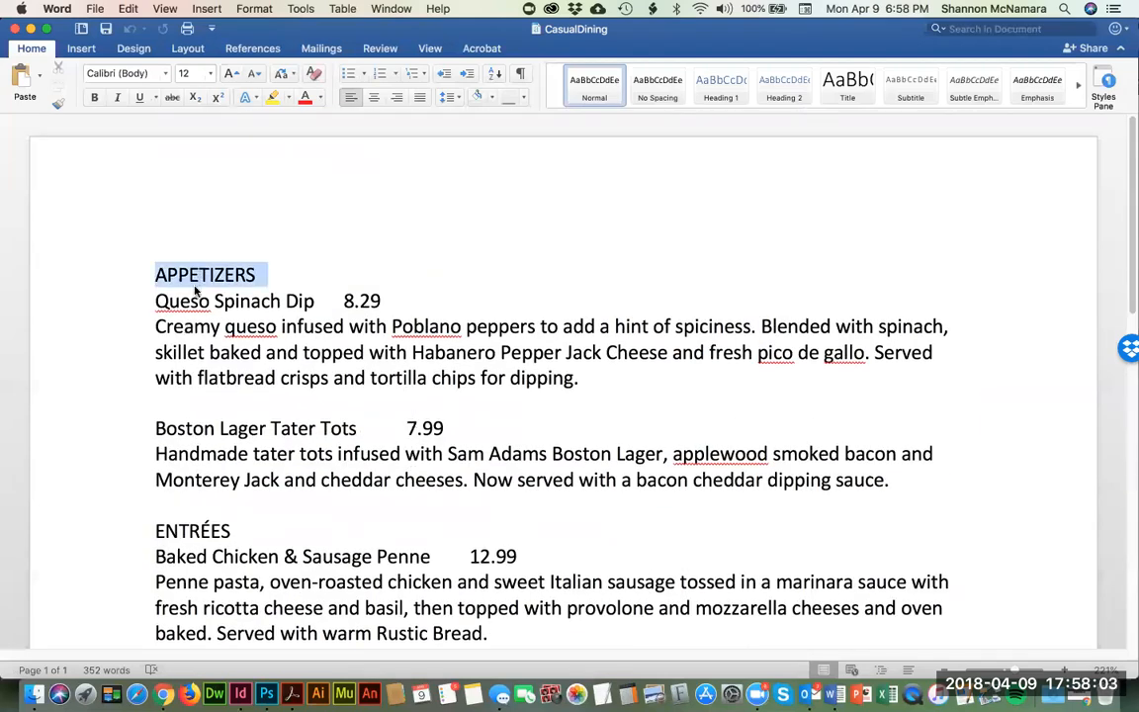
double_click(191, 531)
scroll(325, 436, down, 10)
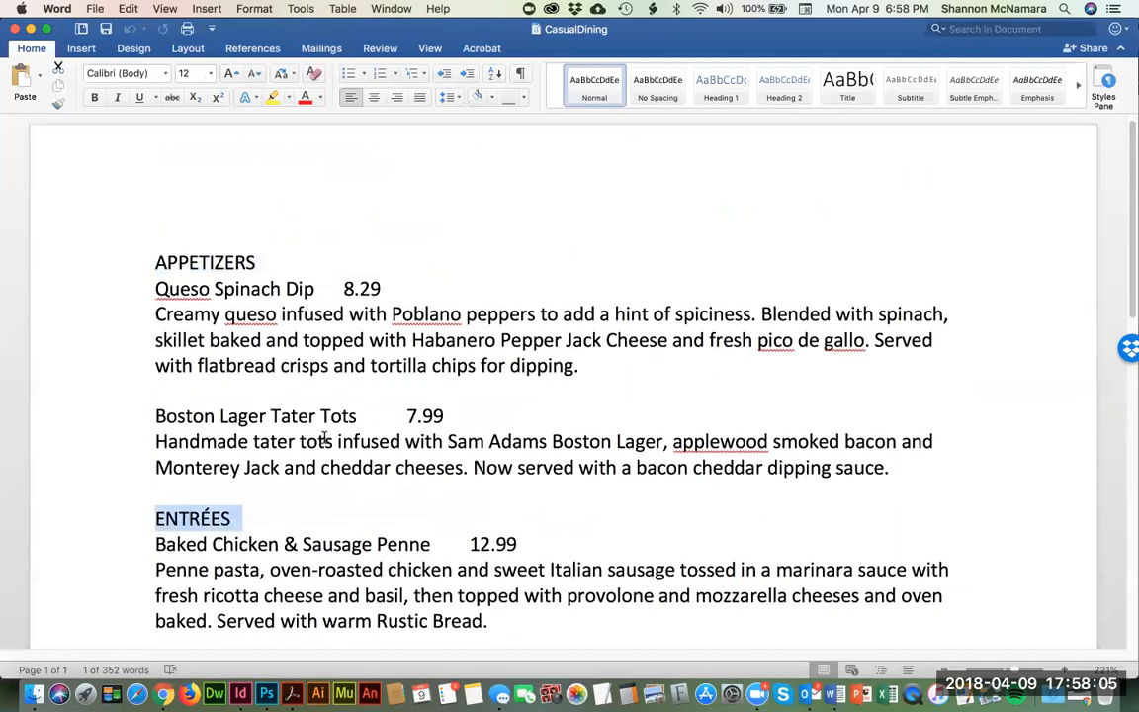
scroll(325, 436, down, 2)
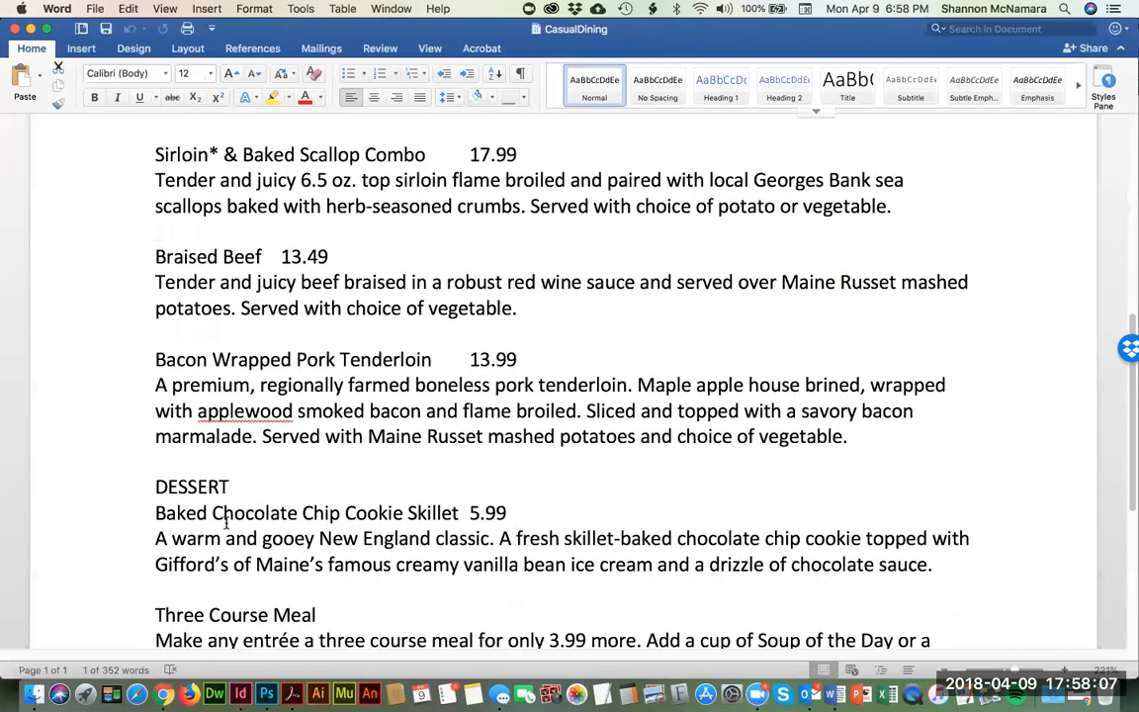
double_click(176, 432)
scroll(257, 471, down, 2)
scroll(257, 471, down, 4)
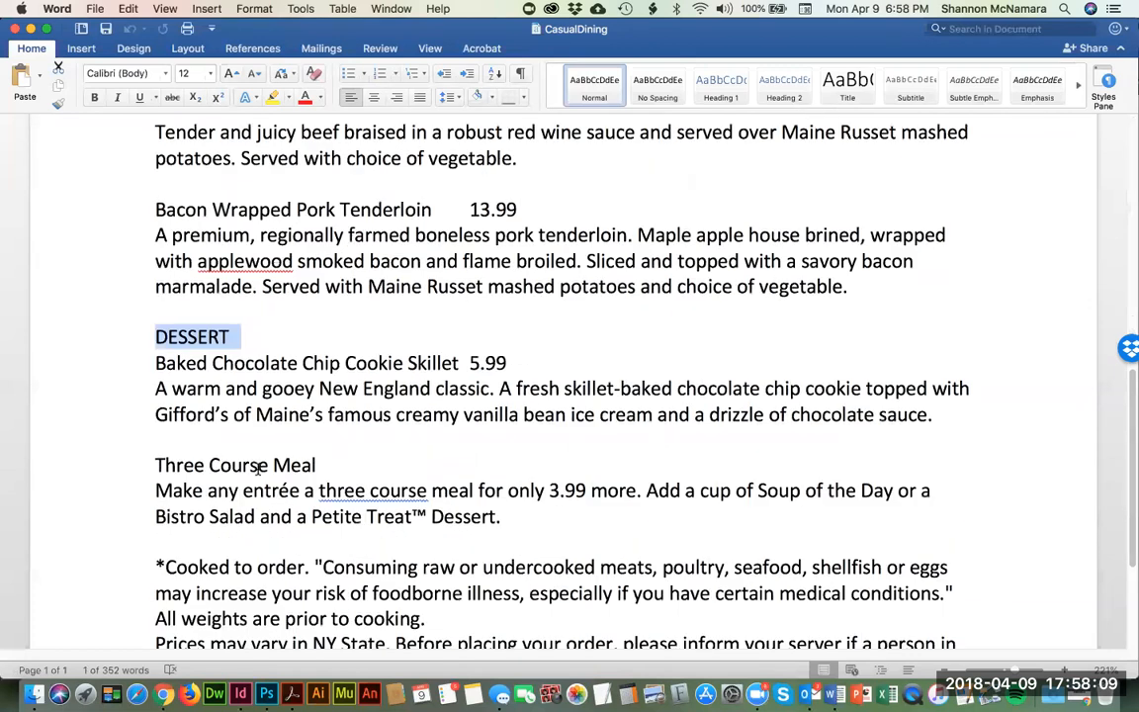
drag(155, 380, 598, 515)
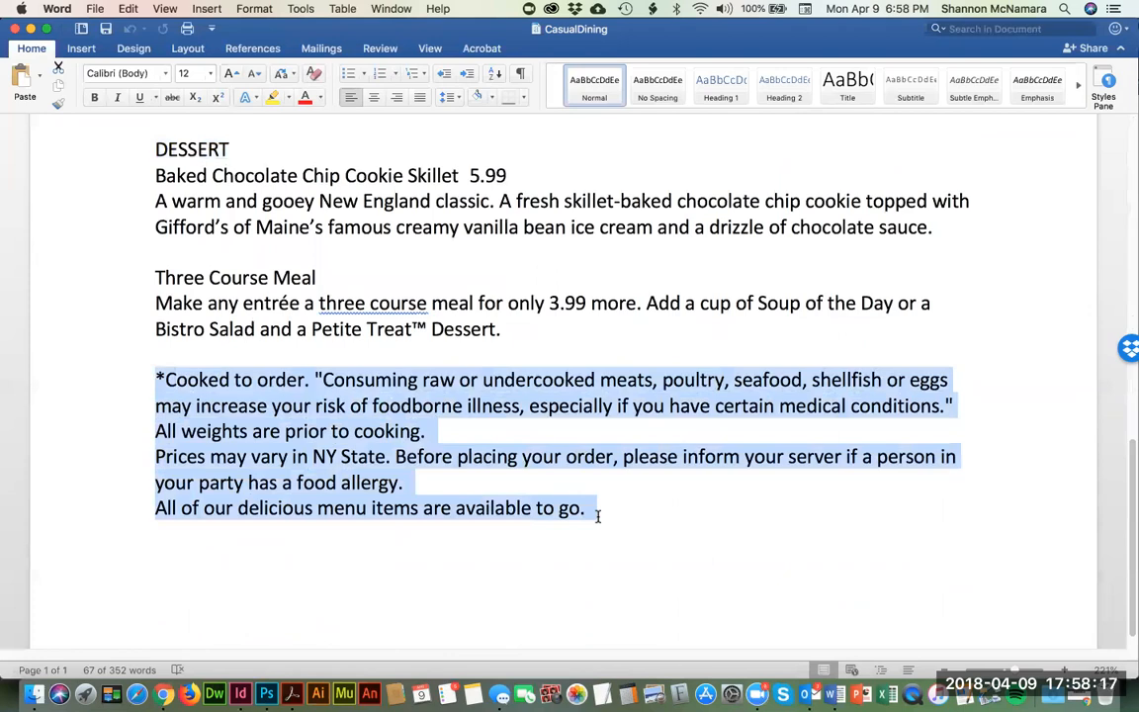
scroll(599, 516, up, 1)
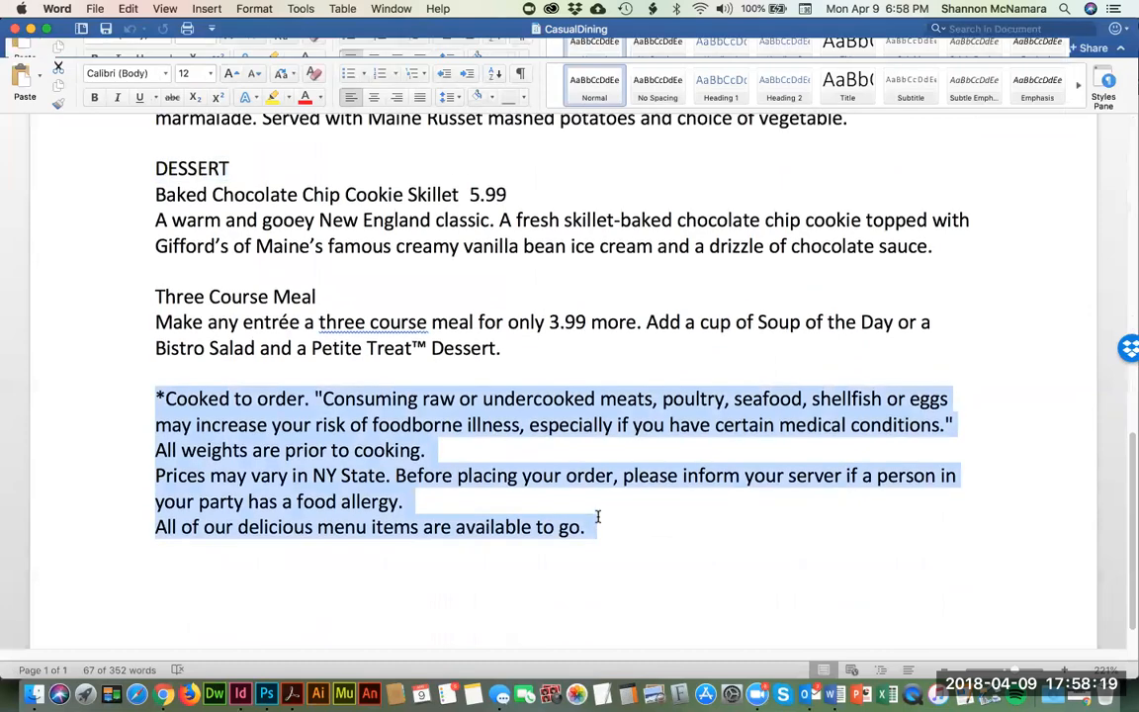
scroll(352, 501, up, 15)
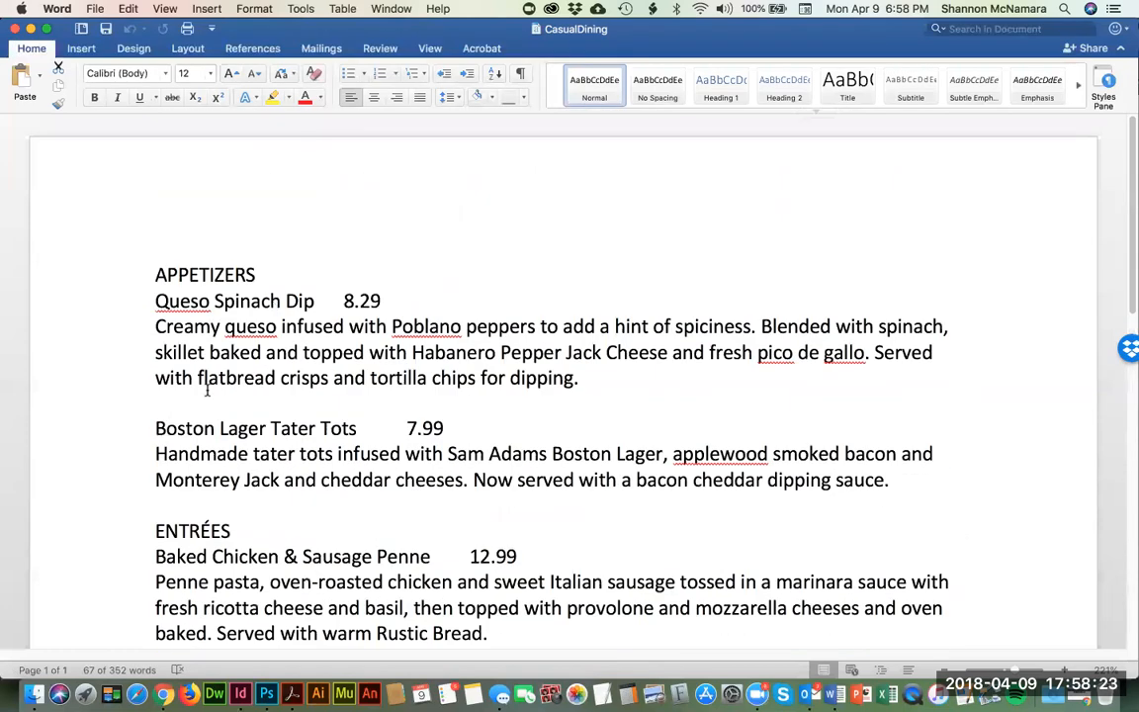
click(188, 279)
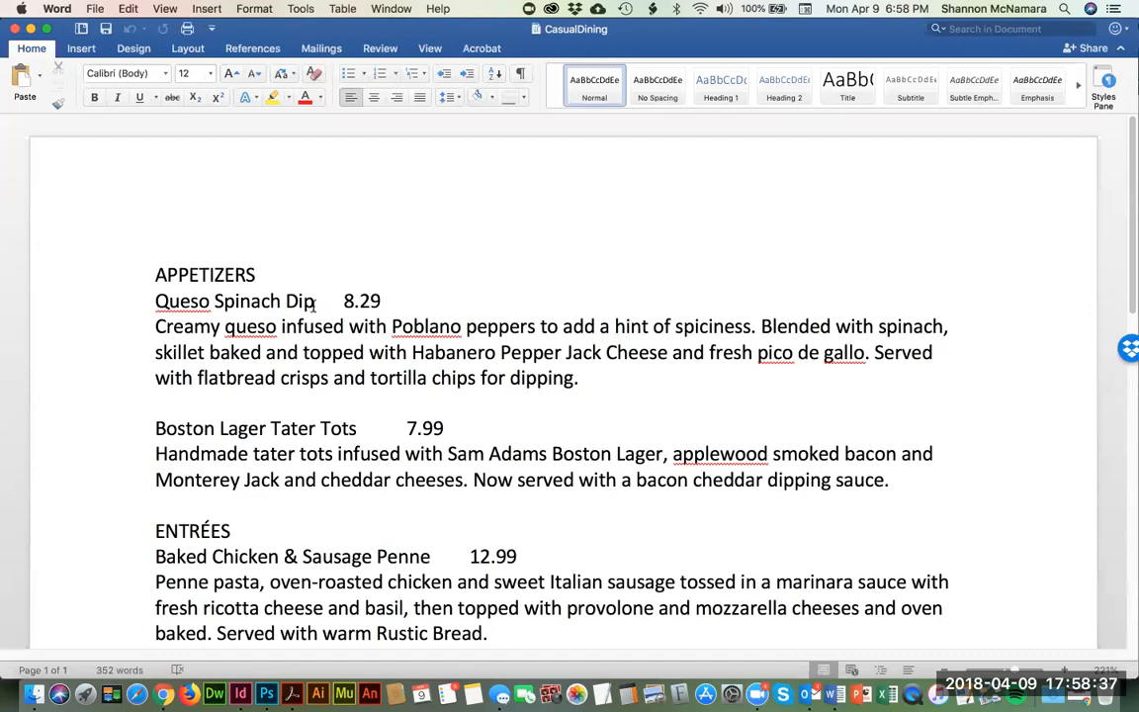
Step: Check the spacing between dish name and price for Queso Spinach Dip and Boston Lager Tater Tots
click(156, 301)
drag(154, 301, 346, 301)
click(346, 301)
key(shift+Right)
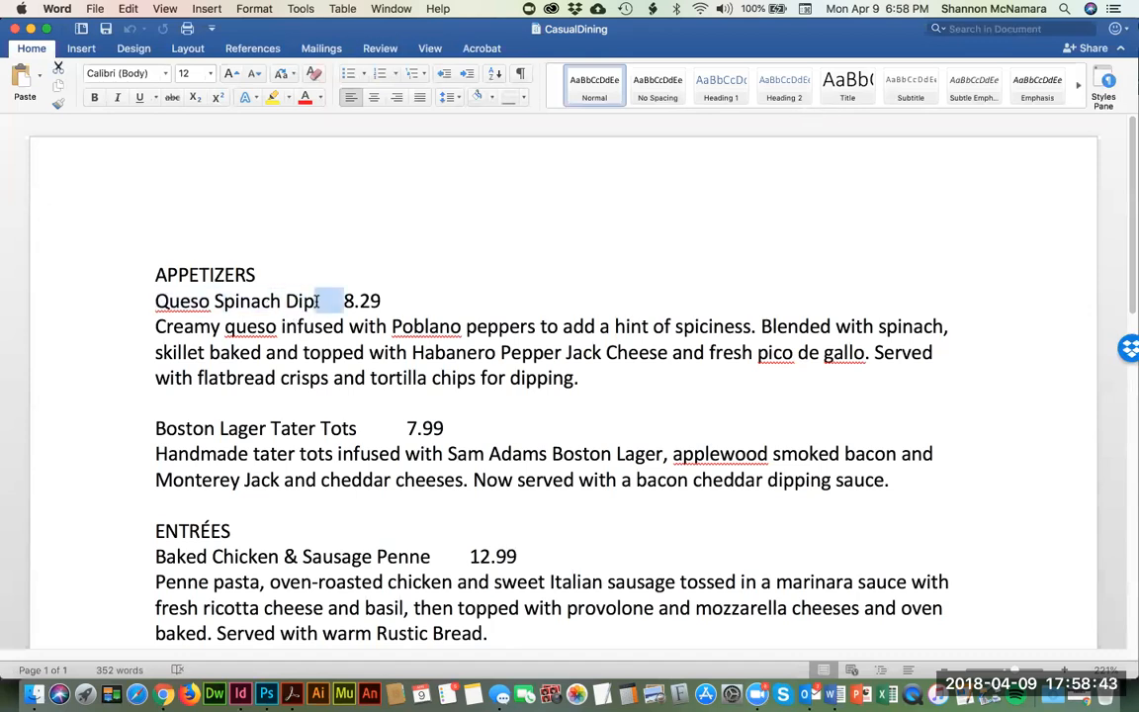
click(358, 427)
key(shift+Right)
key(Left)
key(shift+Right)
key(Right)
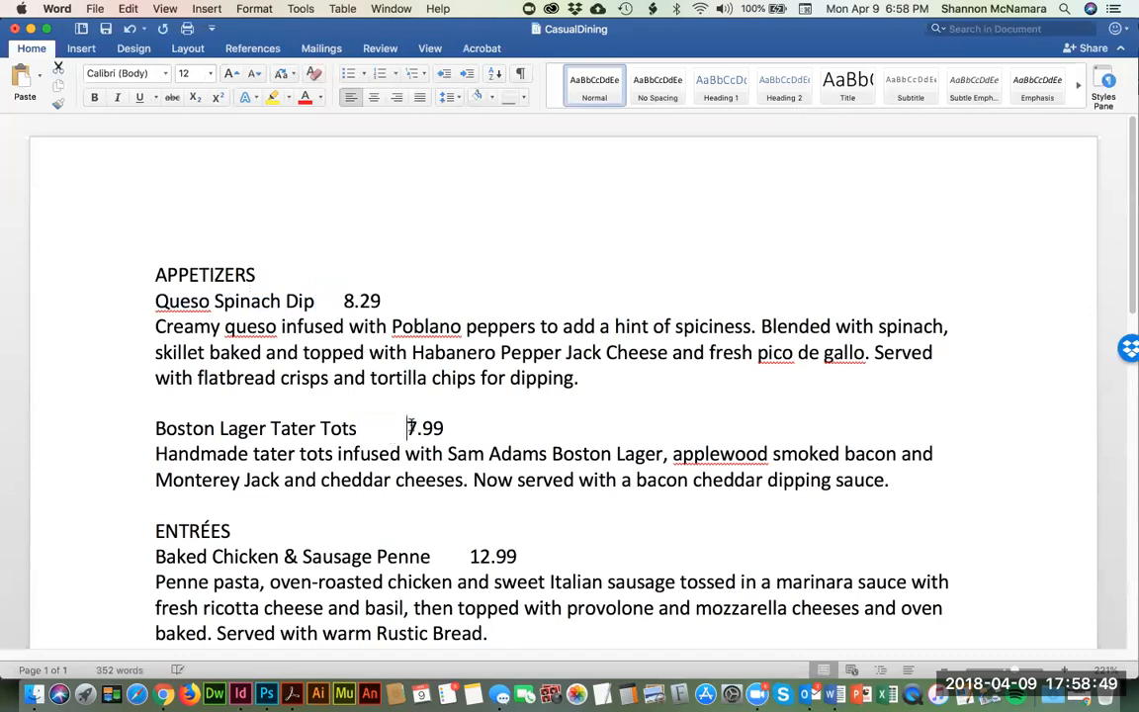
Step: Check the spacing before the price of the four entrées, from Baked Chicken & Sausage Penne to Bacon Wrapped Pork Tenderloin
click(434, 556)
key(shift+Right)
key(Right)
scroll(474, 555, down, 1)
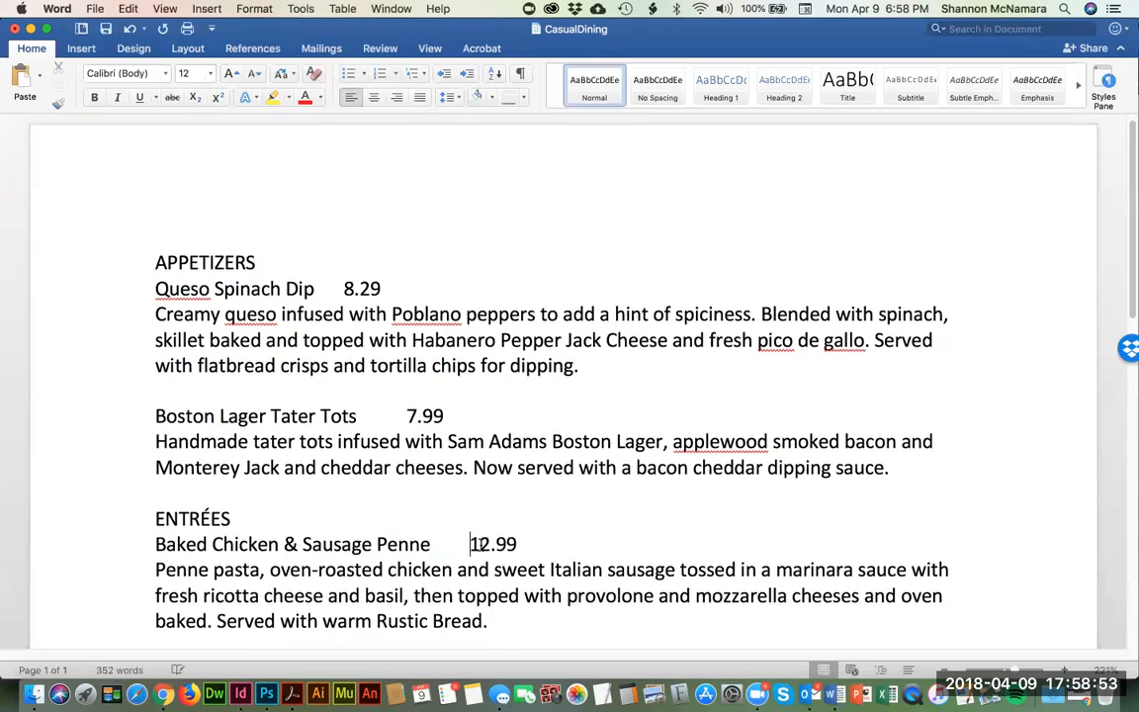
scroll(454, 534, down, 5)
click(428, 529)
key(shift+Right)
key(Right)
click(262, 631)
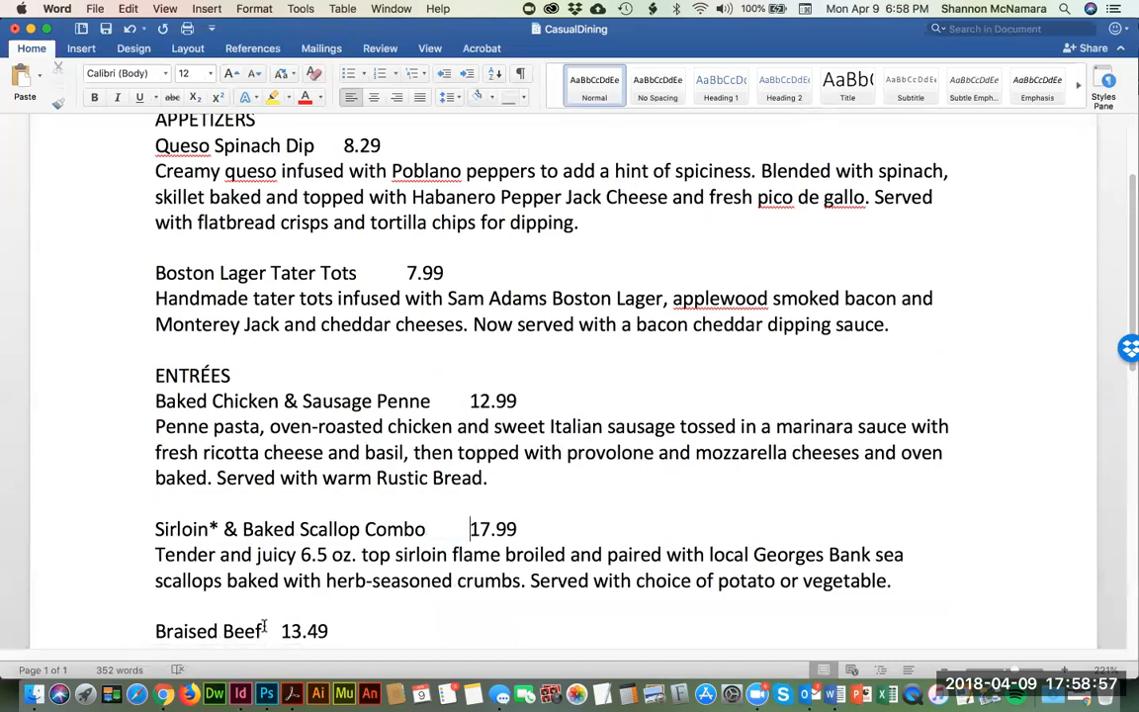
key(shift+Right)
key(Right)
scroll(346, 593, down, 3)
click(432, 613)
key(shift+Right)
key(Right)
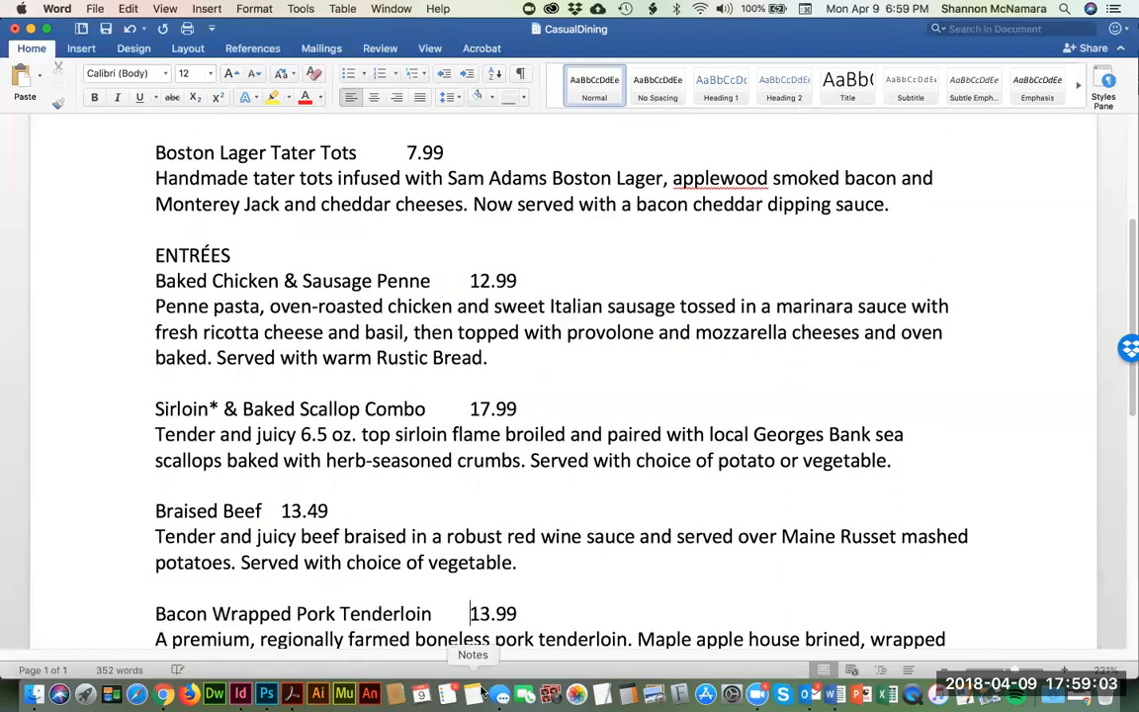
Step: Check the spacing before the price of the Baked Chocolate Chip Cookie Skillet dessert
scroll(452, 521, down, 2)
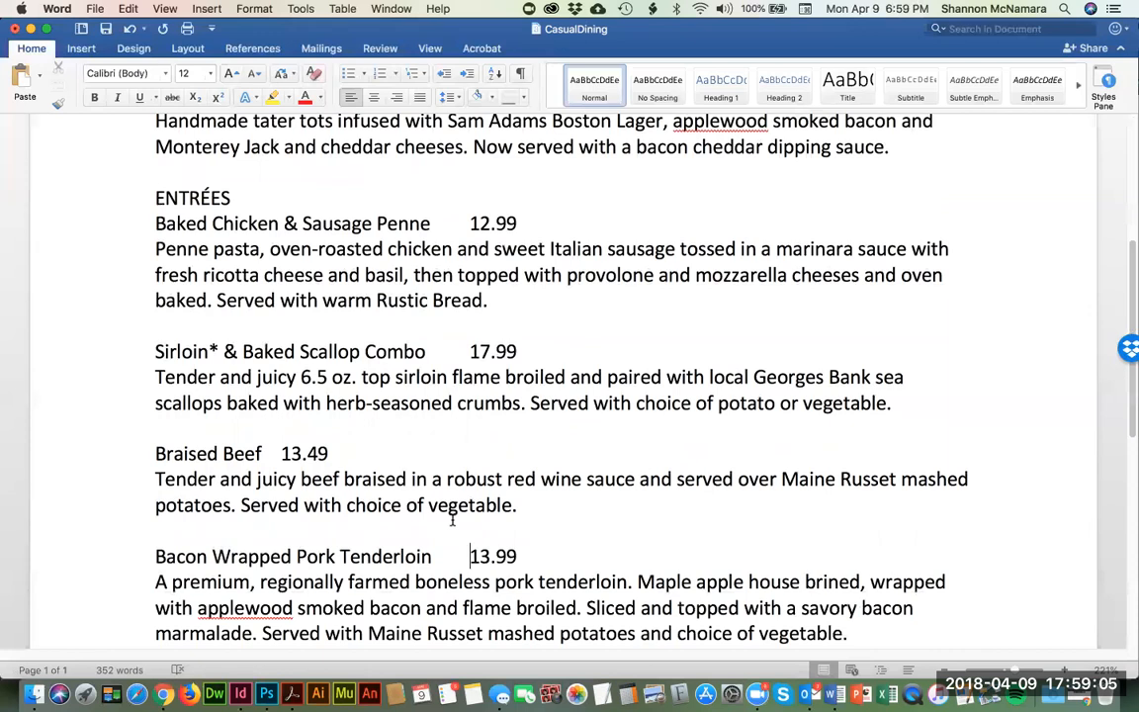
scroll(452, 521, down, 3)
click(460, 617)
key(shift+Right)
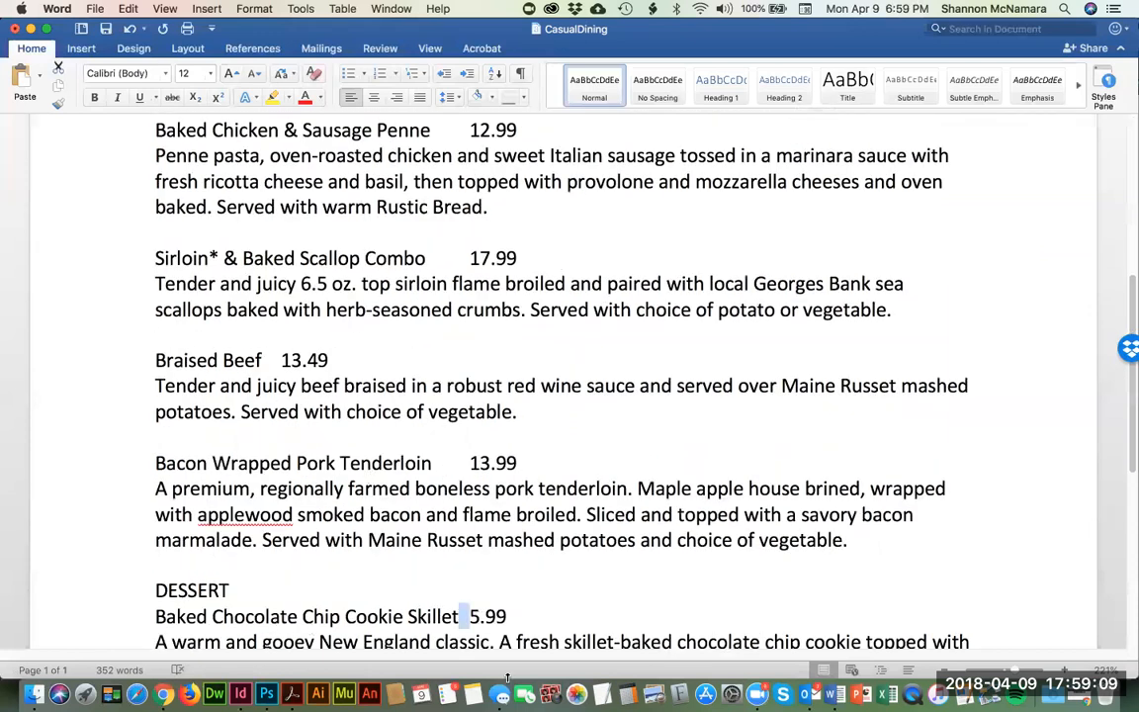
key(Right)
Step: In the Three Course Meal text, insert a tab before 3.99 and start a new paragraph at "Add a cup of Soup"
scroll(524, 515, down, 3)
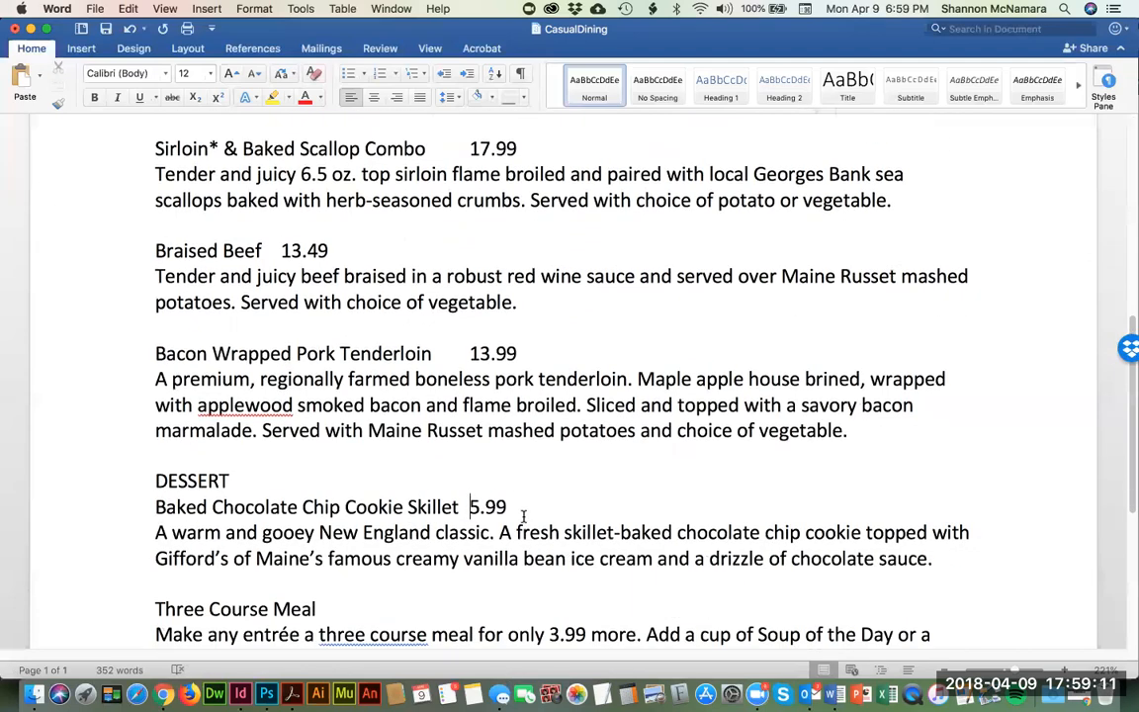
scroll(524, 516, down, 2)
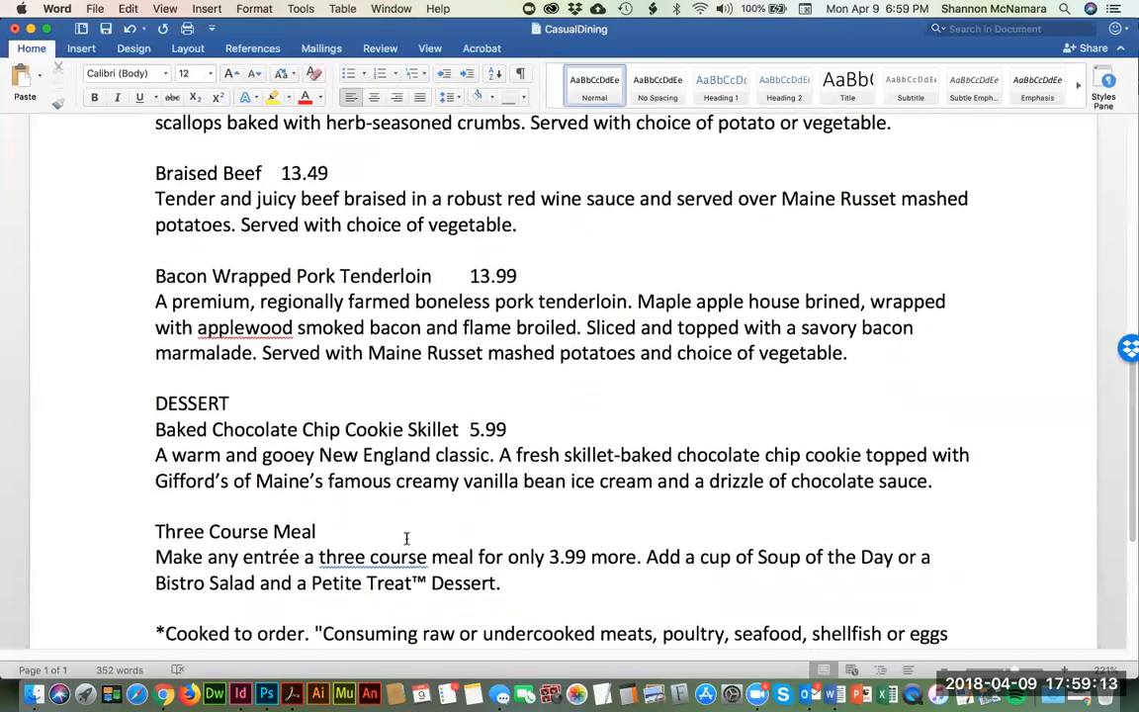
scroll(405, 539, down, 4)
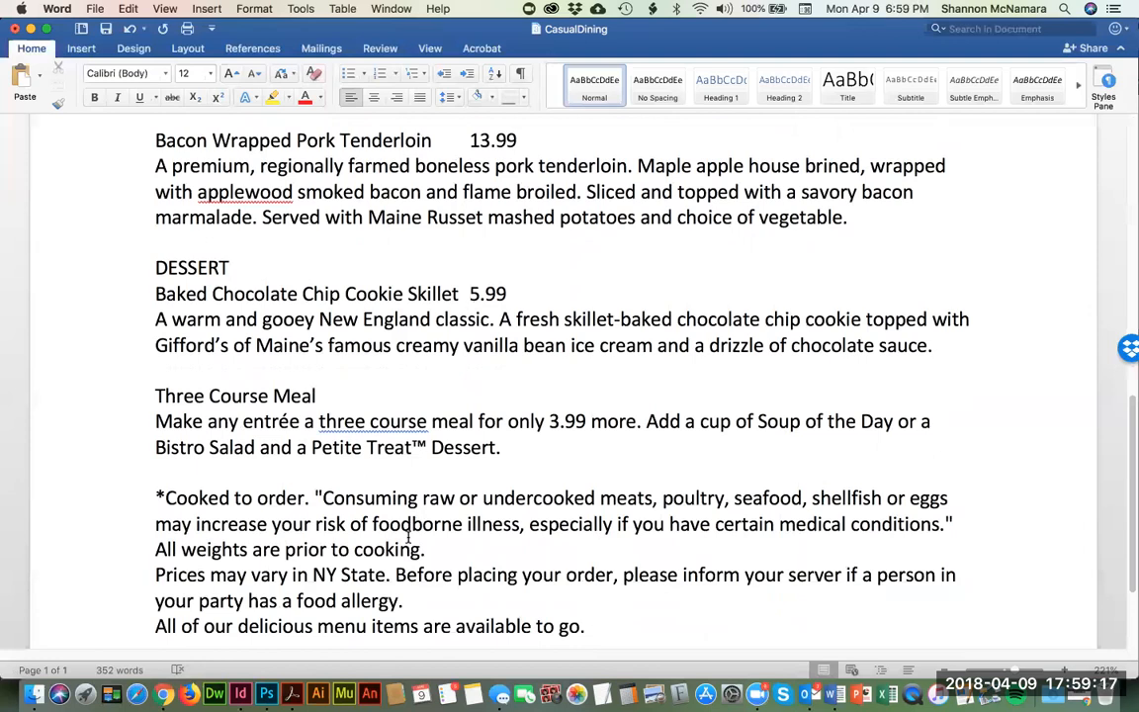
scroll(415, 542, up, 1)
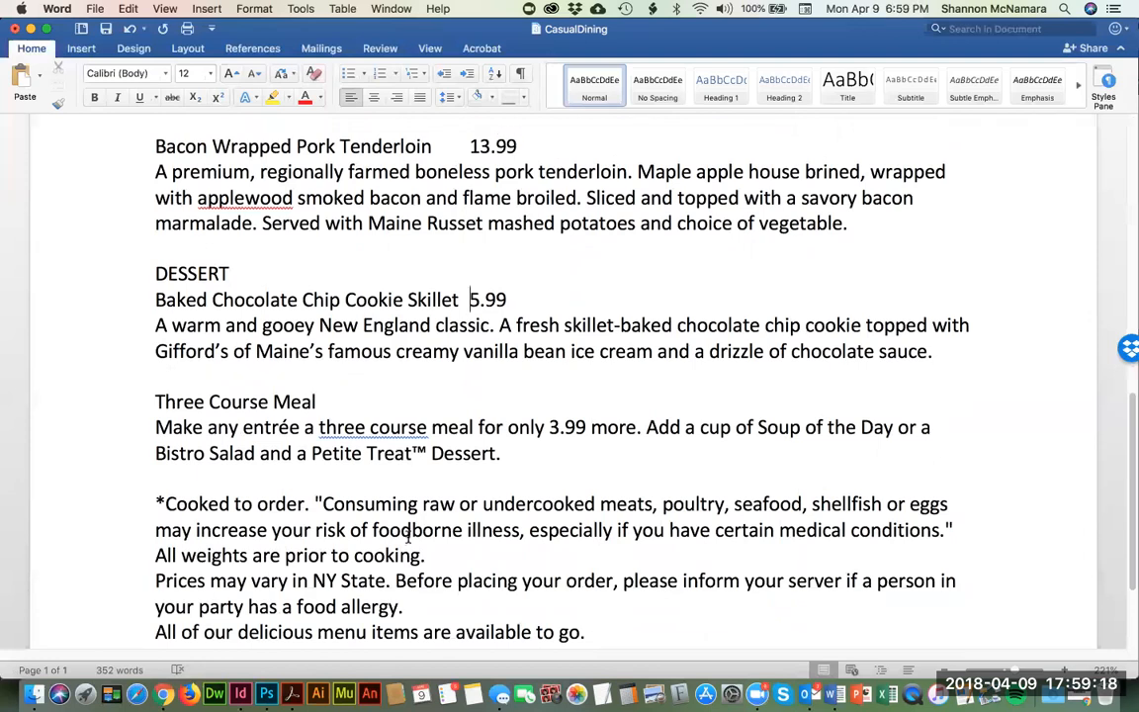
click(549, 427)
key(Tab)
click(691, 427)
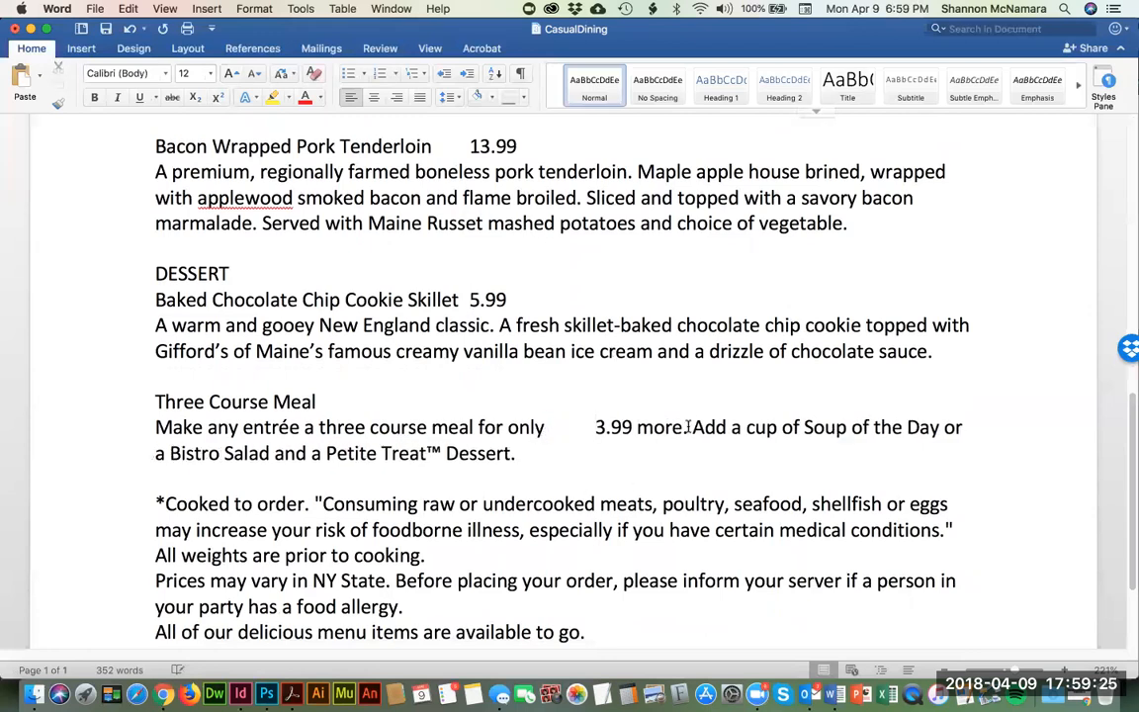
key(Return)
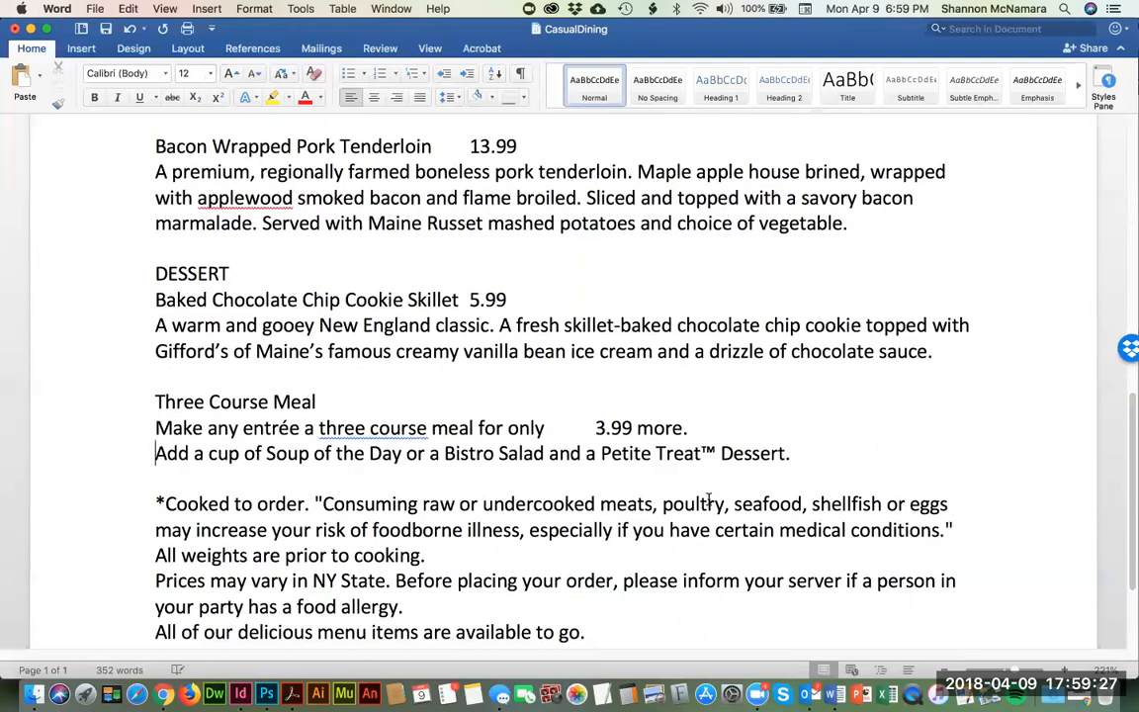
Step: Hyphenate "three-course" in the Three Course Meal line and return to the start of the document
click(368, 428)
key(Delete)
text(-)
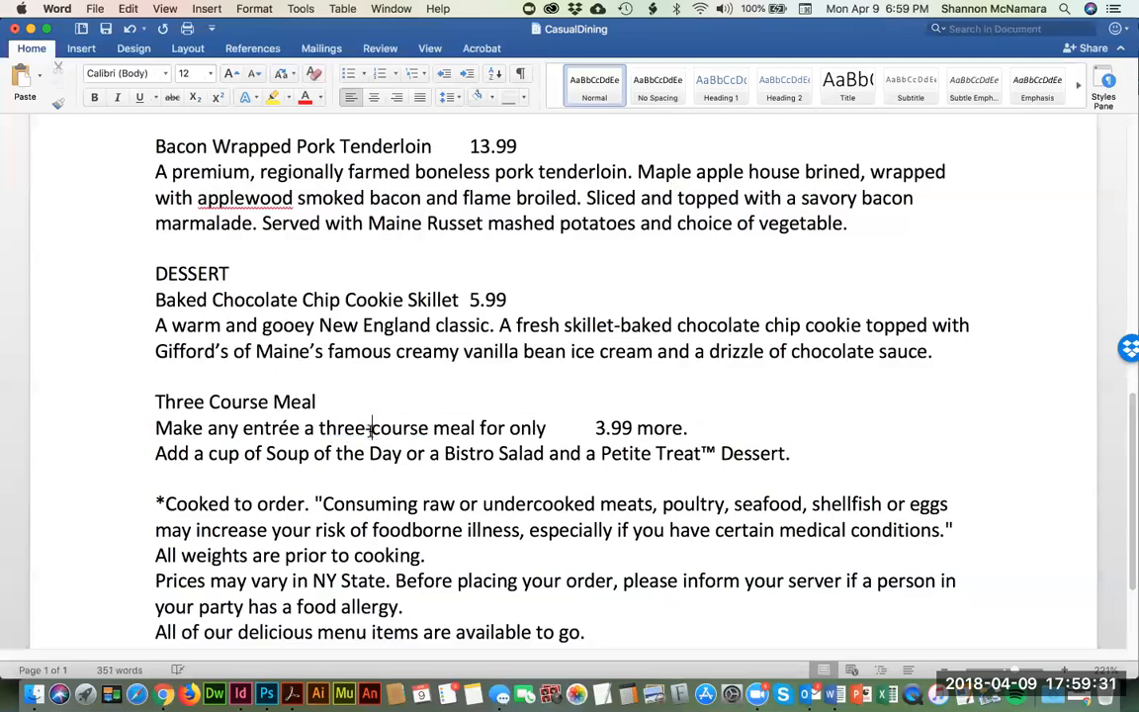
scroll(317, 406, up, 10)
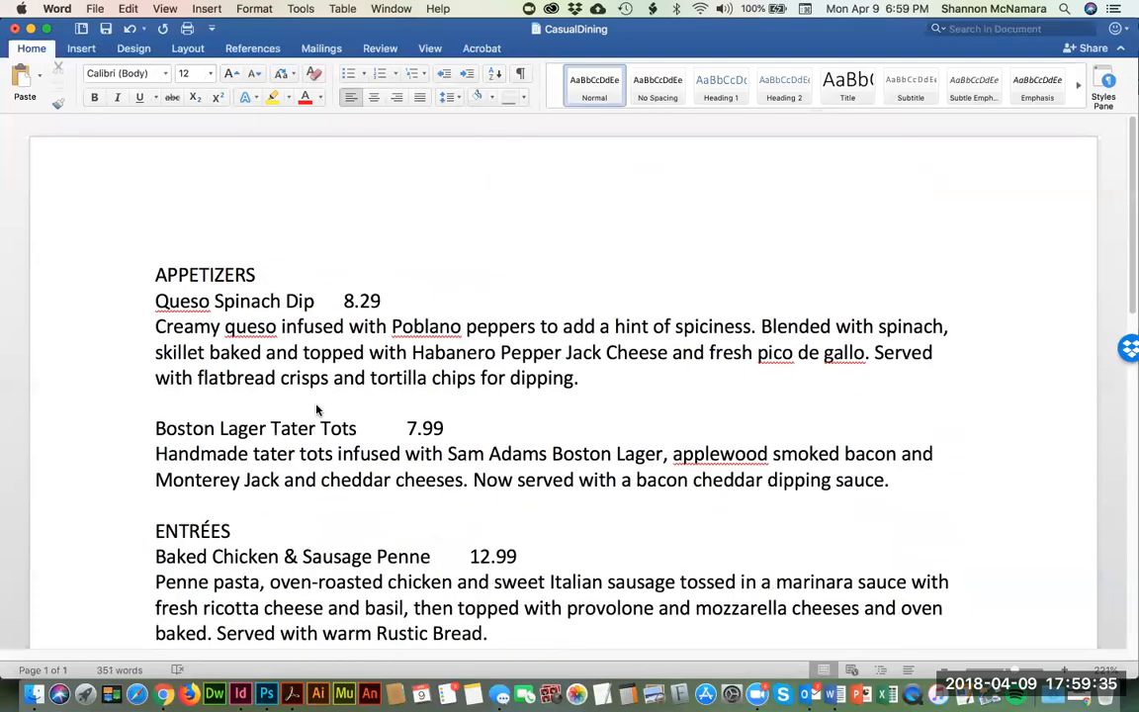
Step: Switch to InDesign and set the number of columns to 2 in Margins and Columns for page 2
key(super+Tab)
key(super+Tab)
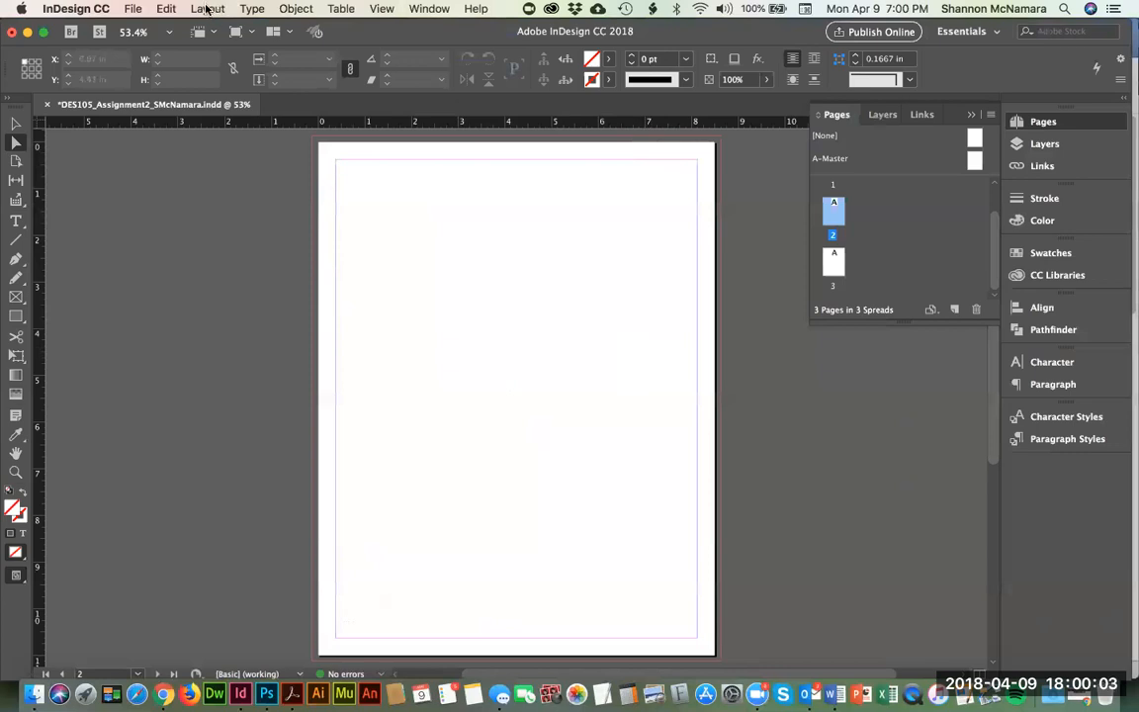
click(206, 9)
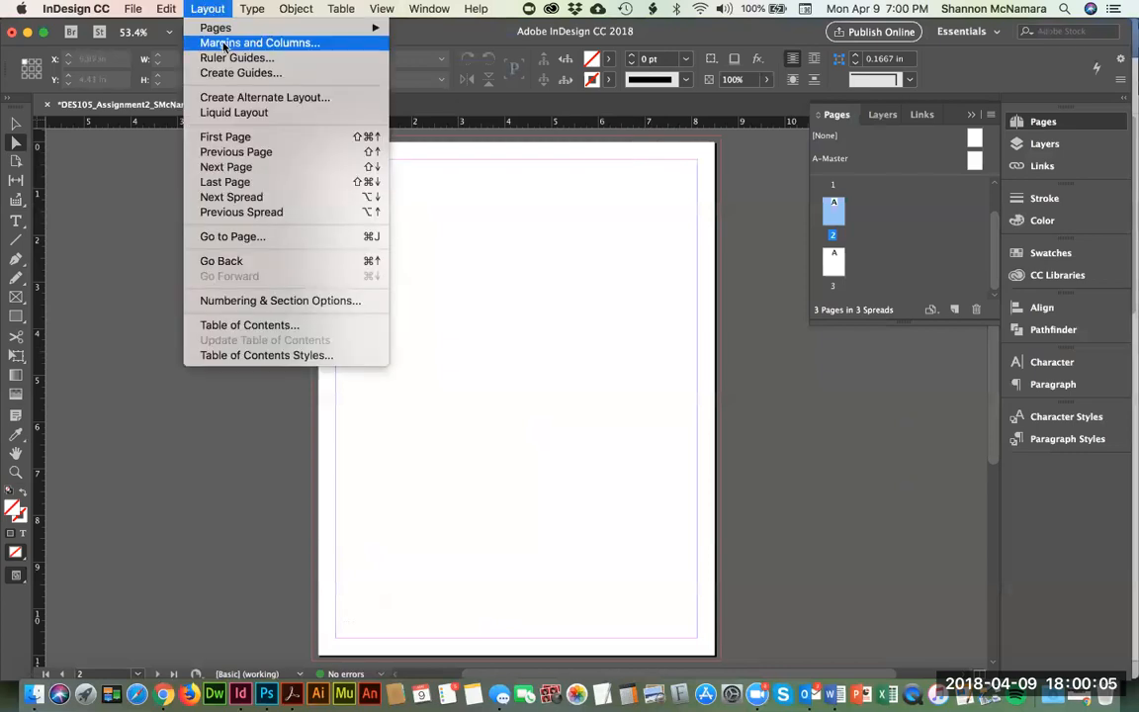
click(225, 46)
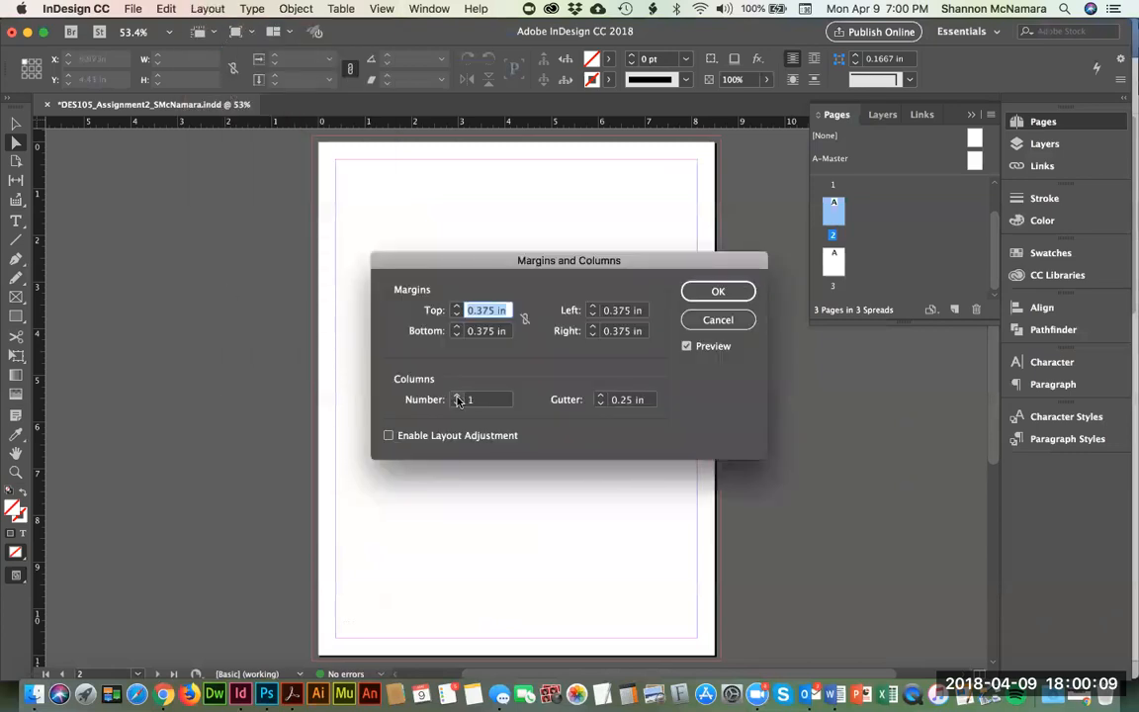
click(457, 396)
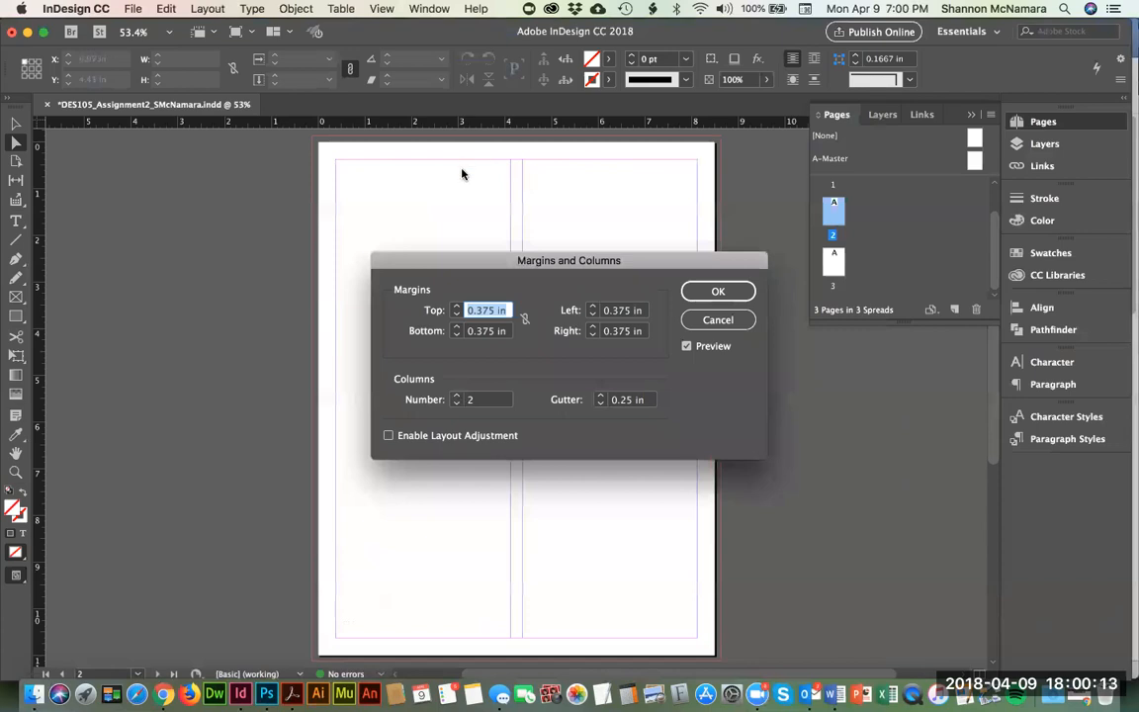
Step: Set the column gutter to 0.5 in and apply the column layout to page 2
click(599, 395)
click(598, 396)
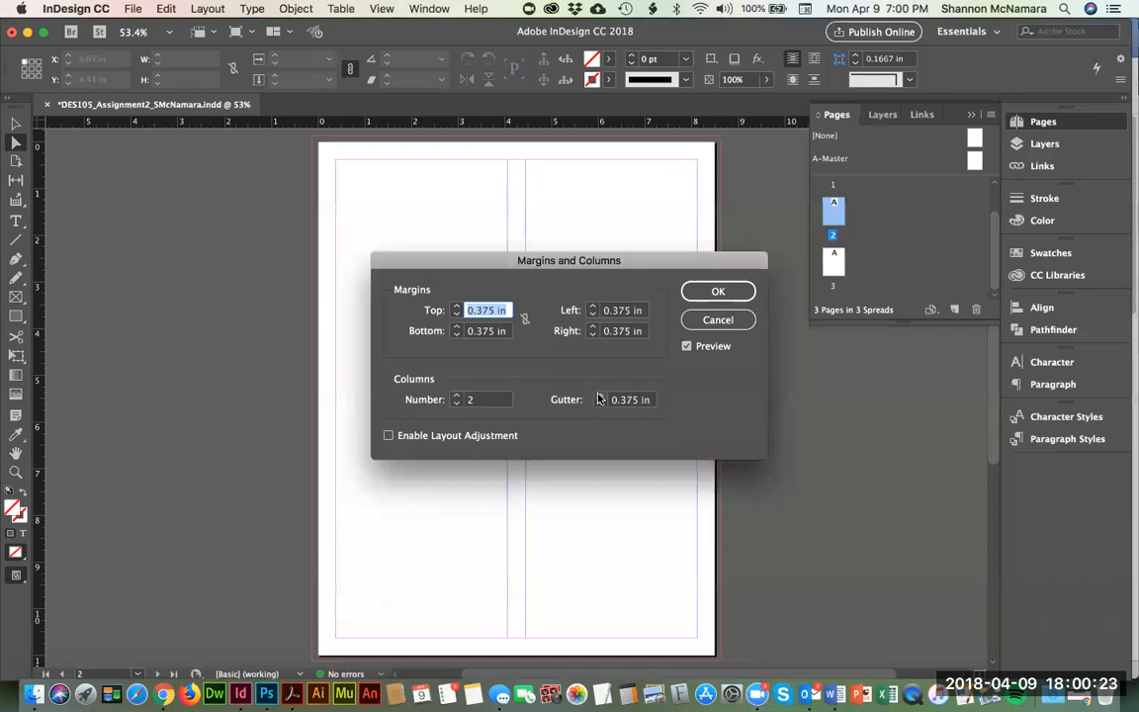
click(599, 396)
click(598, 396)
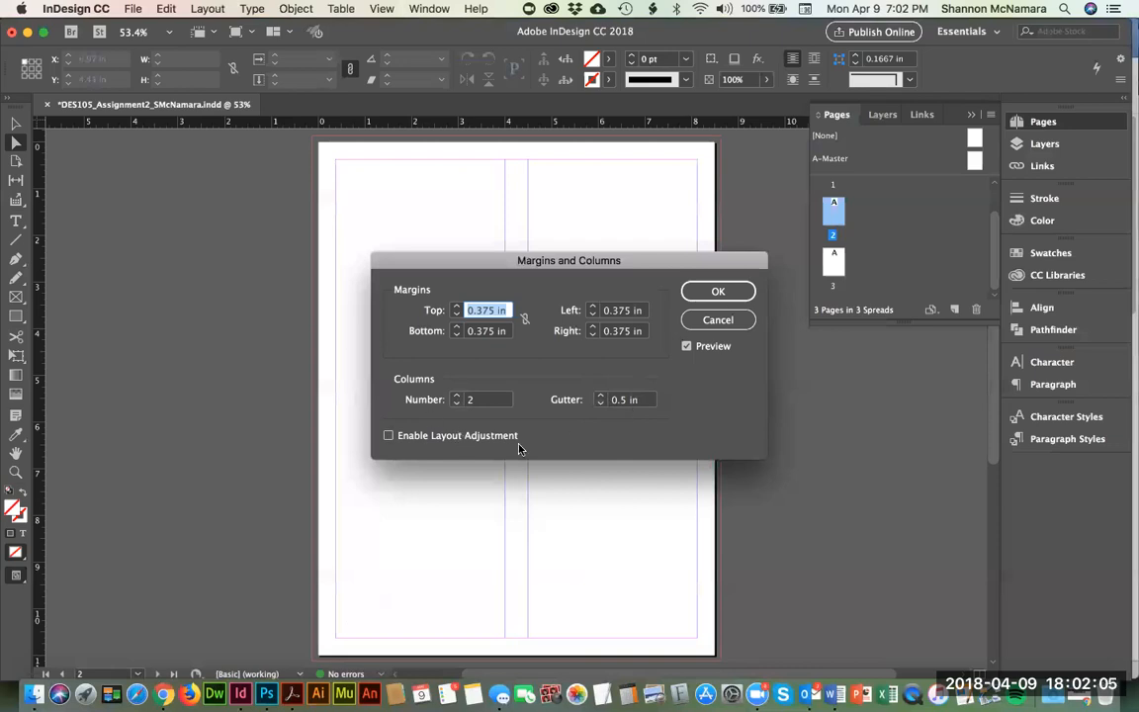
click(719, 291)
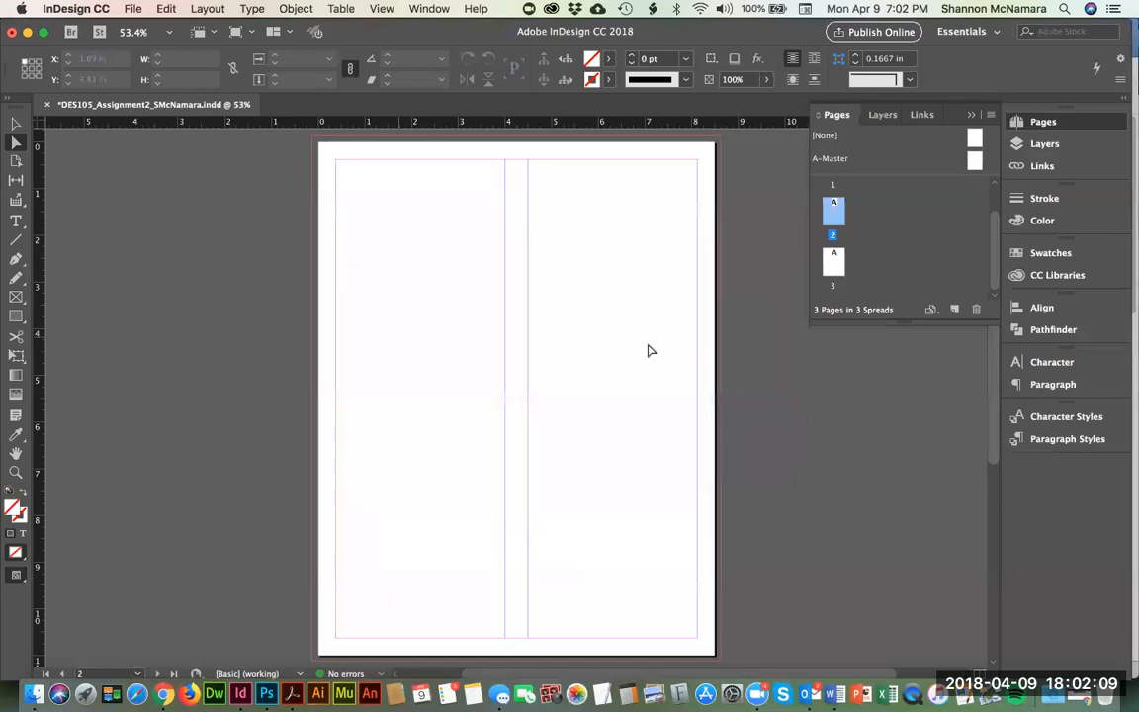
Step: Add a horizontal ruler guide at 1.5 in on page 2
key(z)
drag(309, 156, 762, 287)
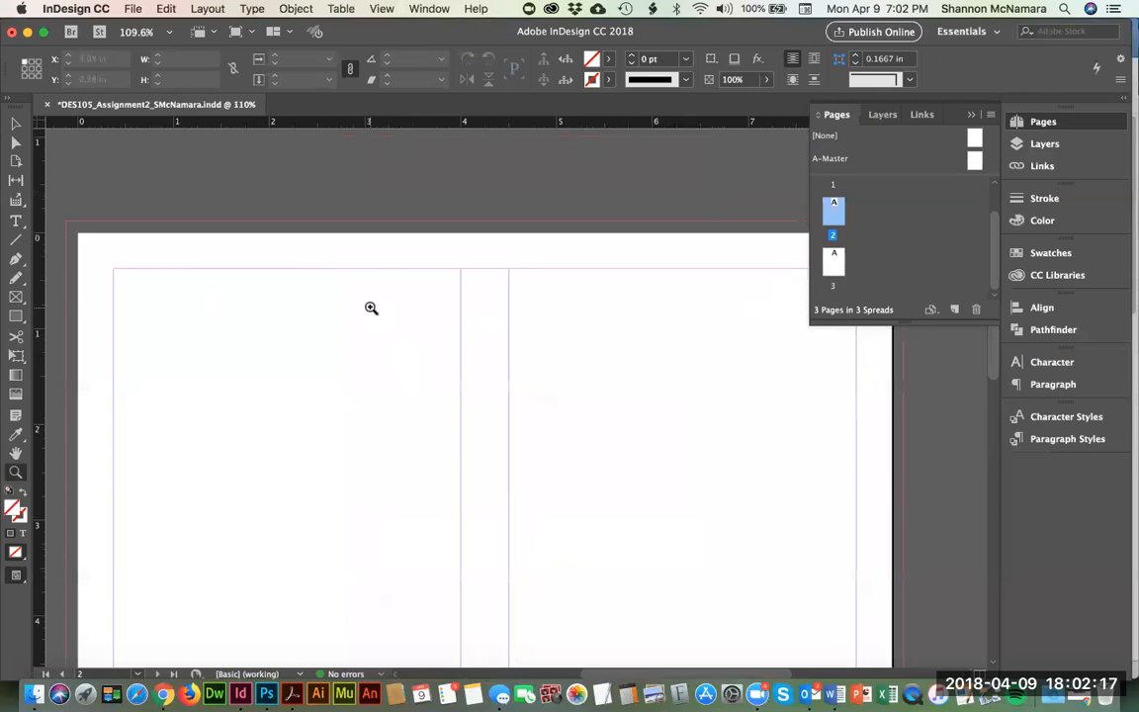
key(super+0)
click(15, 221)
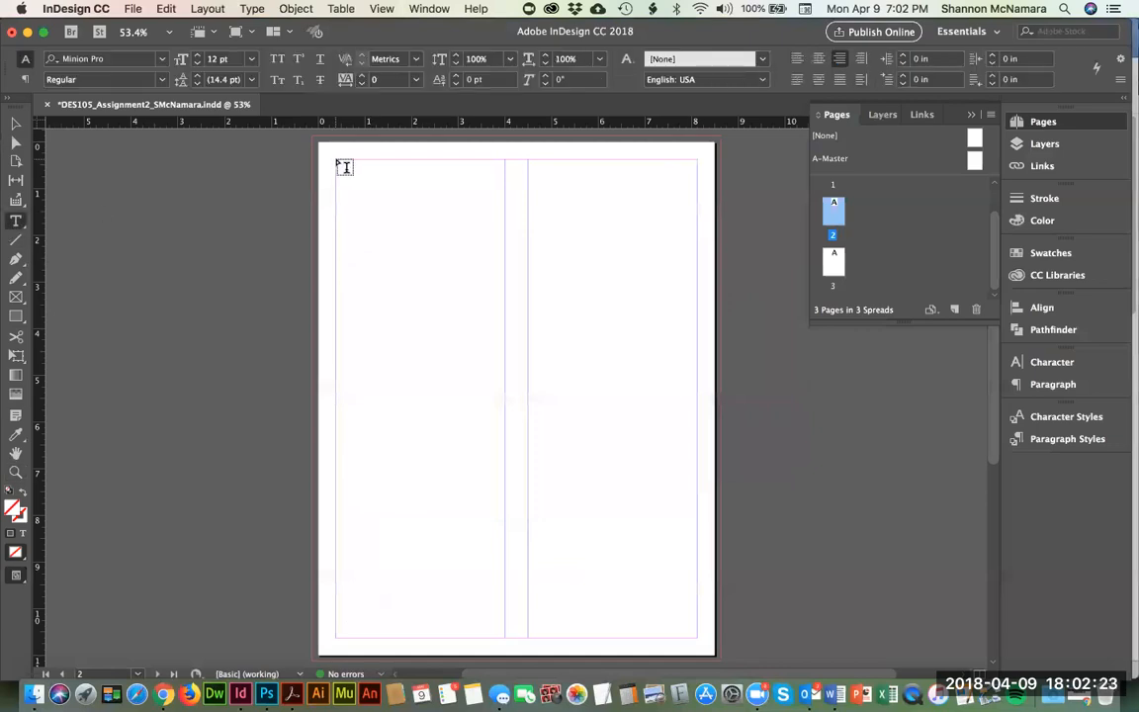
drag(87, 119, 120, 211)
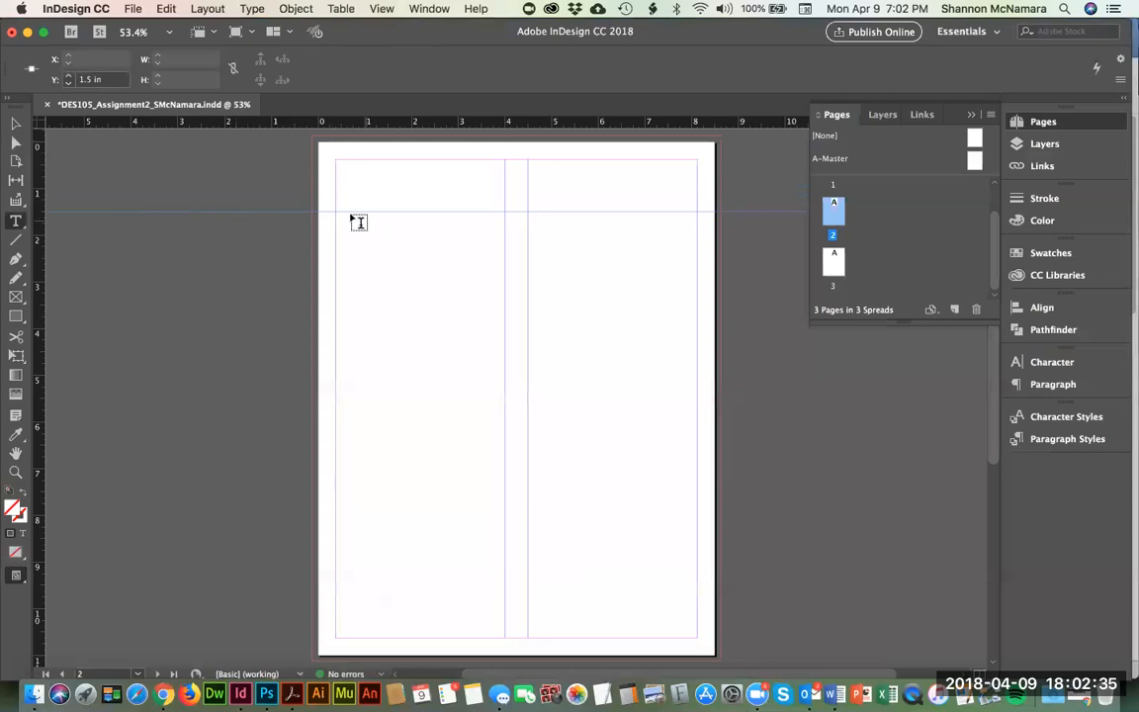
Step: Draw a text frame filling the left column from the guide to the bottom margin and left-align its text
drag(335, 212, 507, 642)
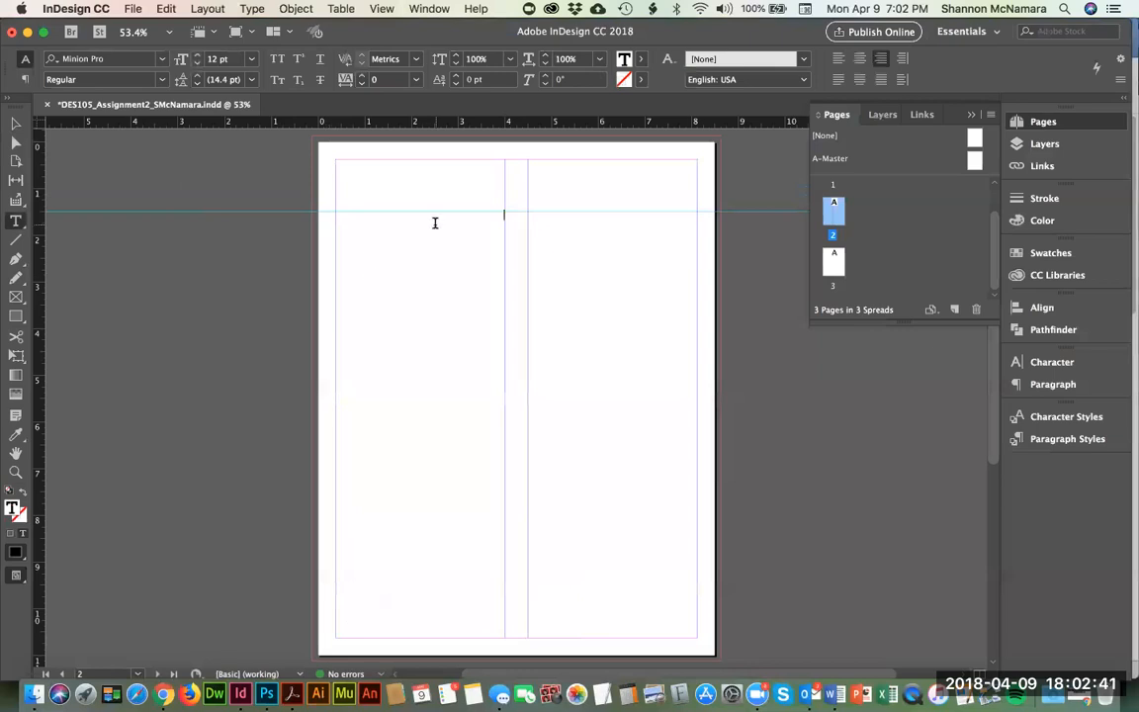
click(837, 59)
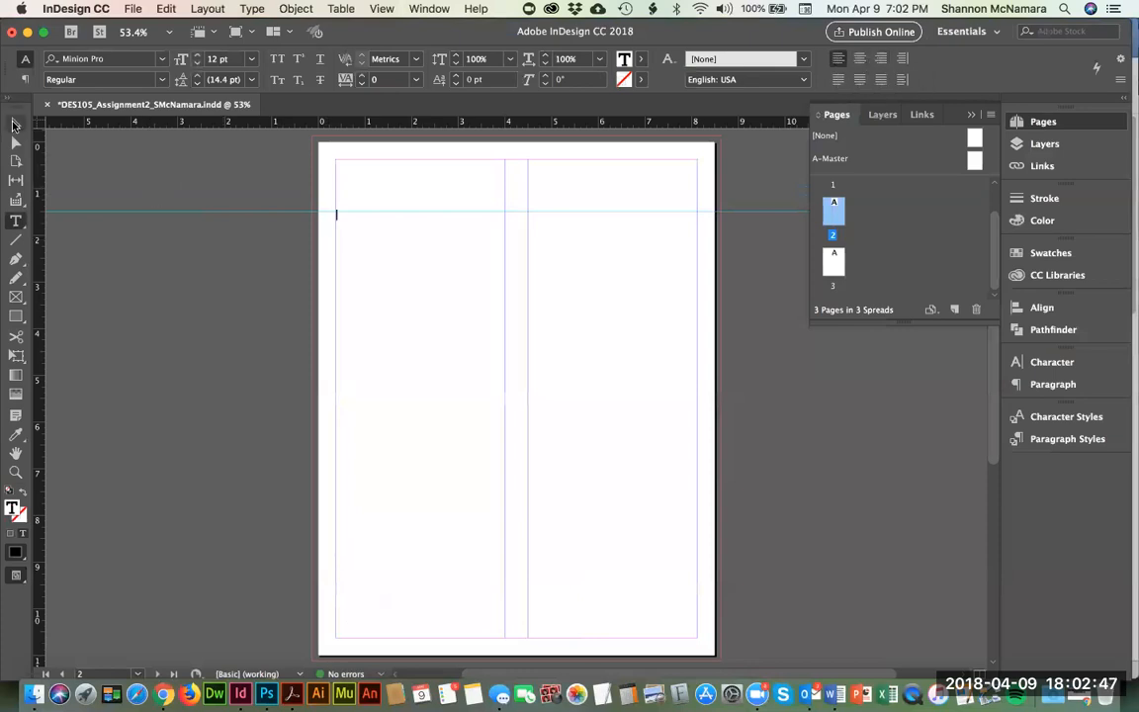
click(13, 124)
click(153, 294)
Step: Draw a second text frame, about 3.625 by 9.125 in, filling the right column from the guide to the bottom margin
key(t)
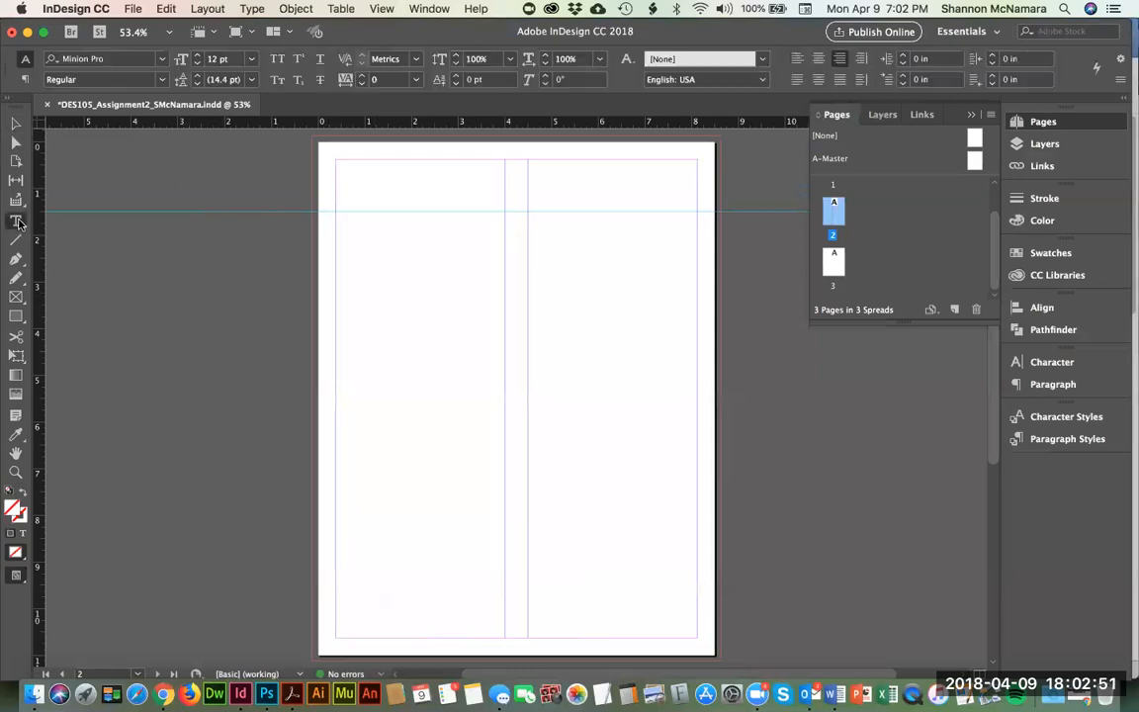
drag(528, 212, 696, 641)
click(16, 123)
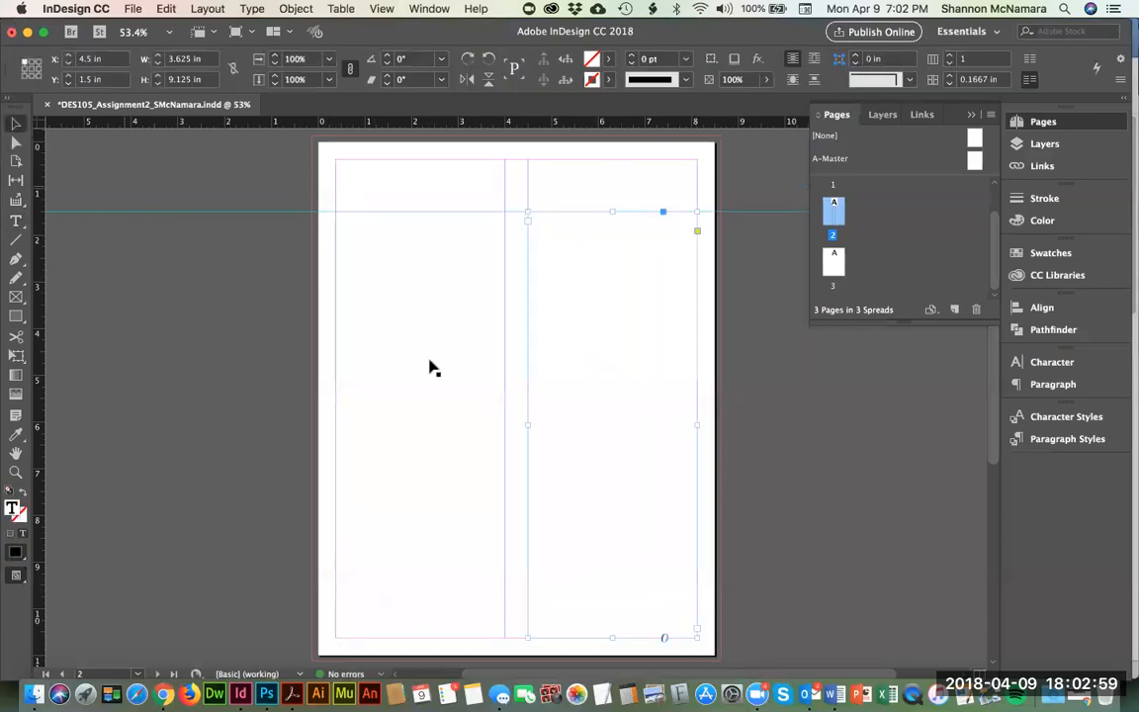
click(429, 360)
click(593, 323)
click(381, 301)
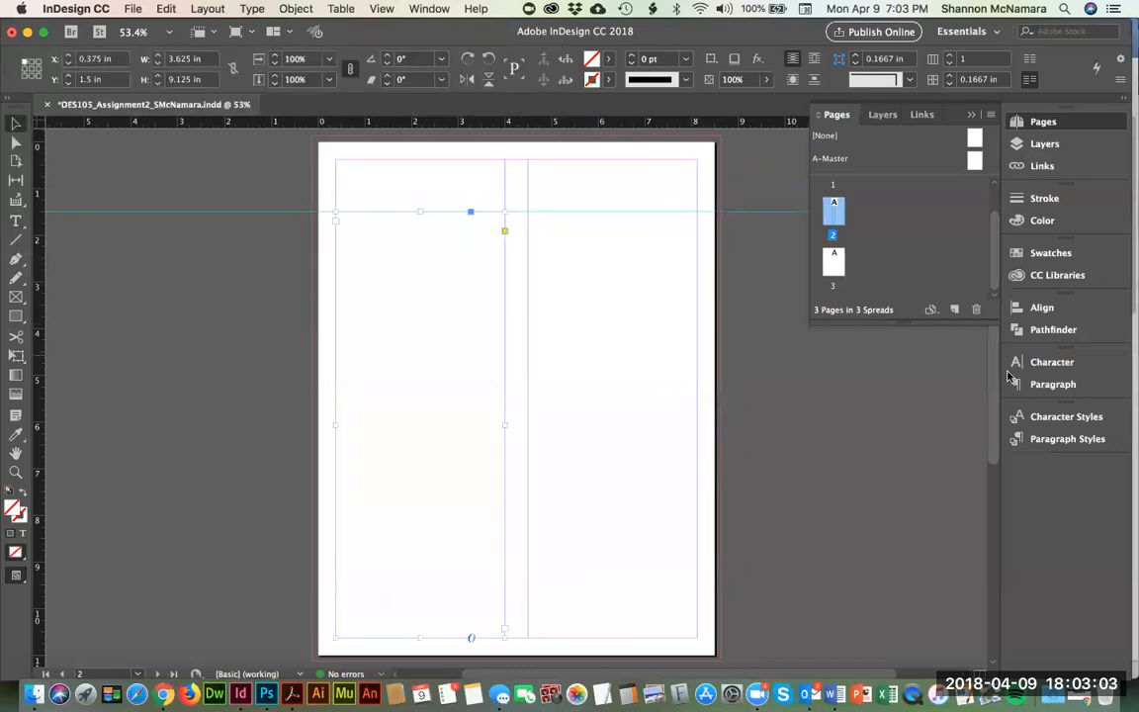
click(922, 436)
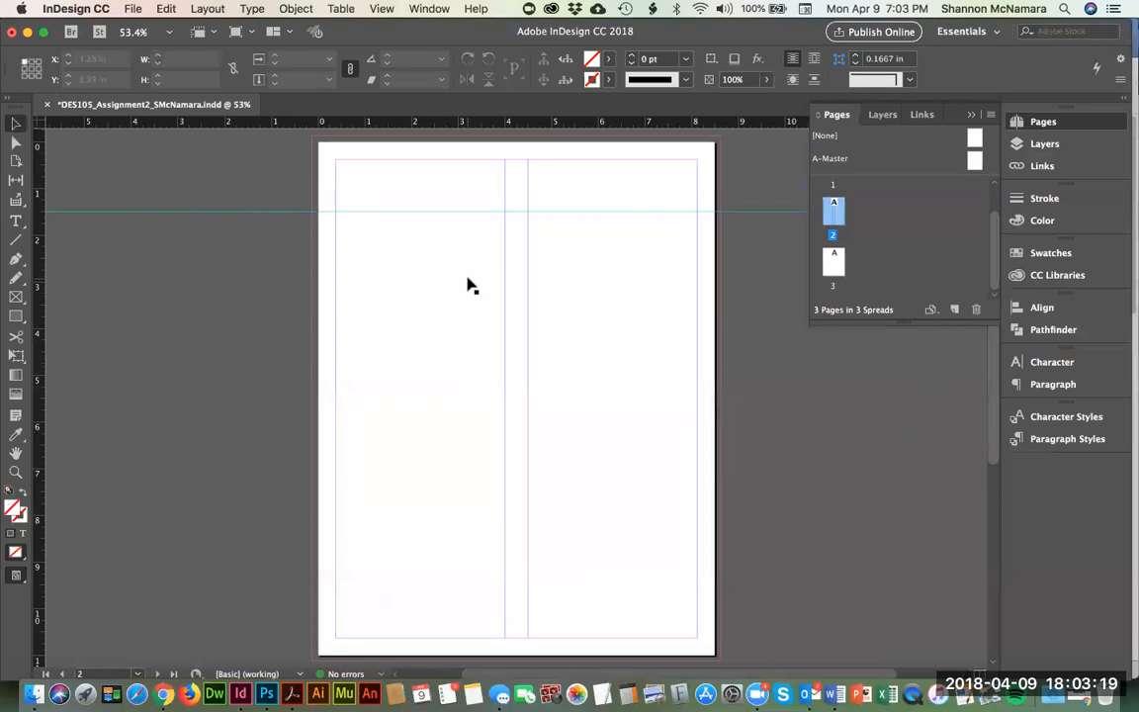
Step: Switch to Word and examine the category headings in the menu text from APPETIZERS to DESSERT
key(super+Tab)
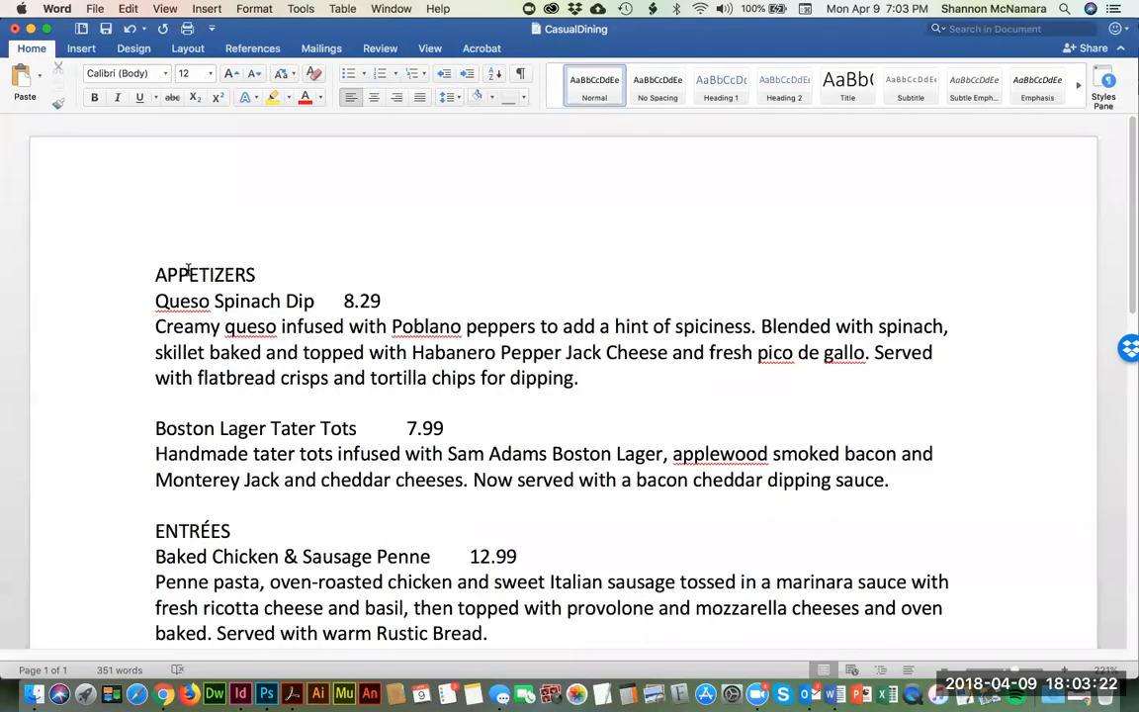
double_click(187, 271)
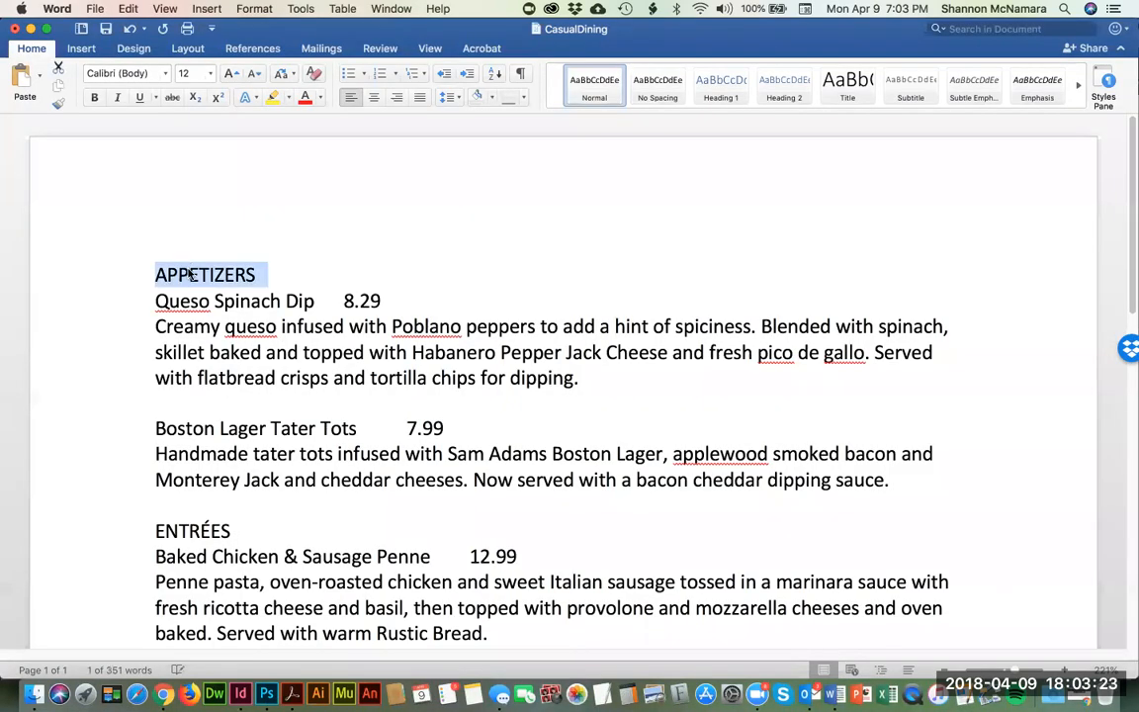
double_click(197, 531)
scroll(216, 516, down, 1)
scroll(207, 455, down, 5)
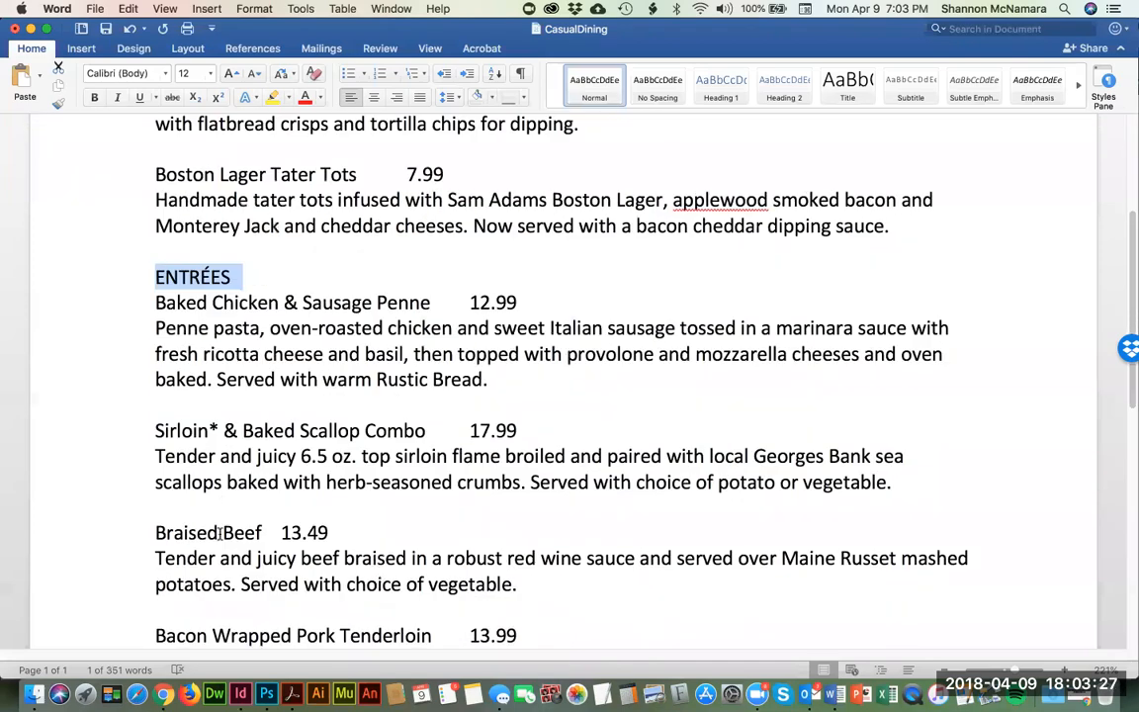
scroll(196, 559, down, 4)
double_click(191, 603)
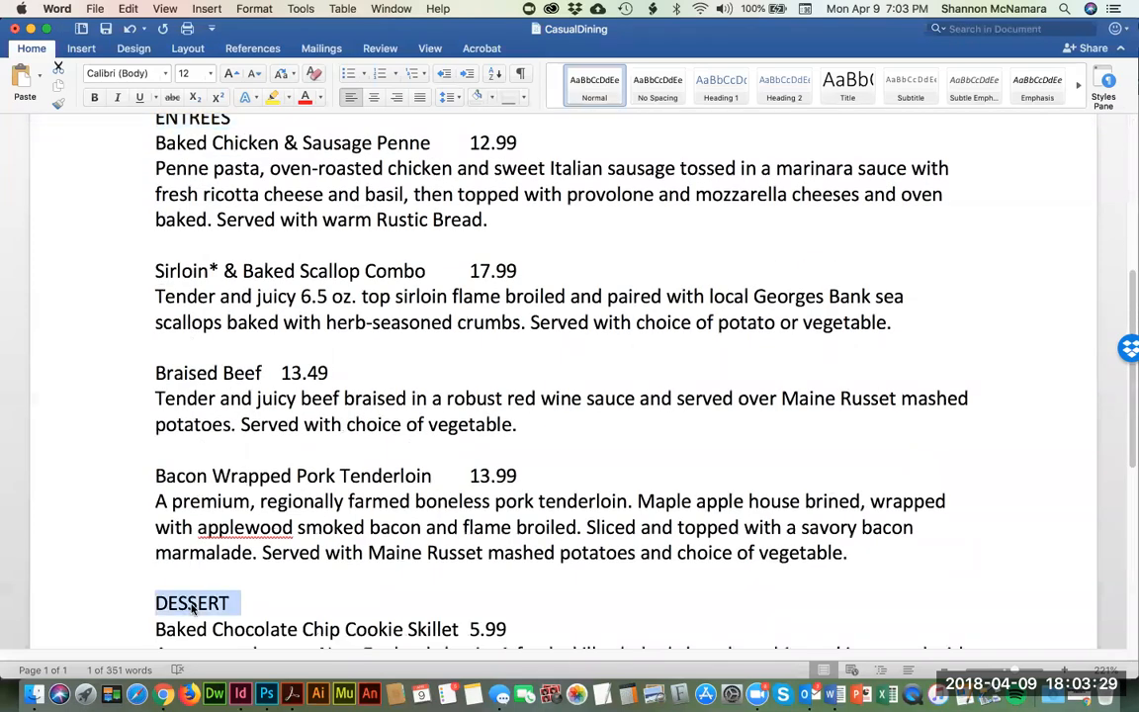
scroll(327, 470, up, 8)
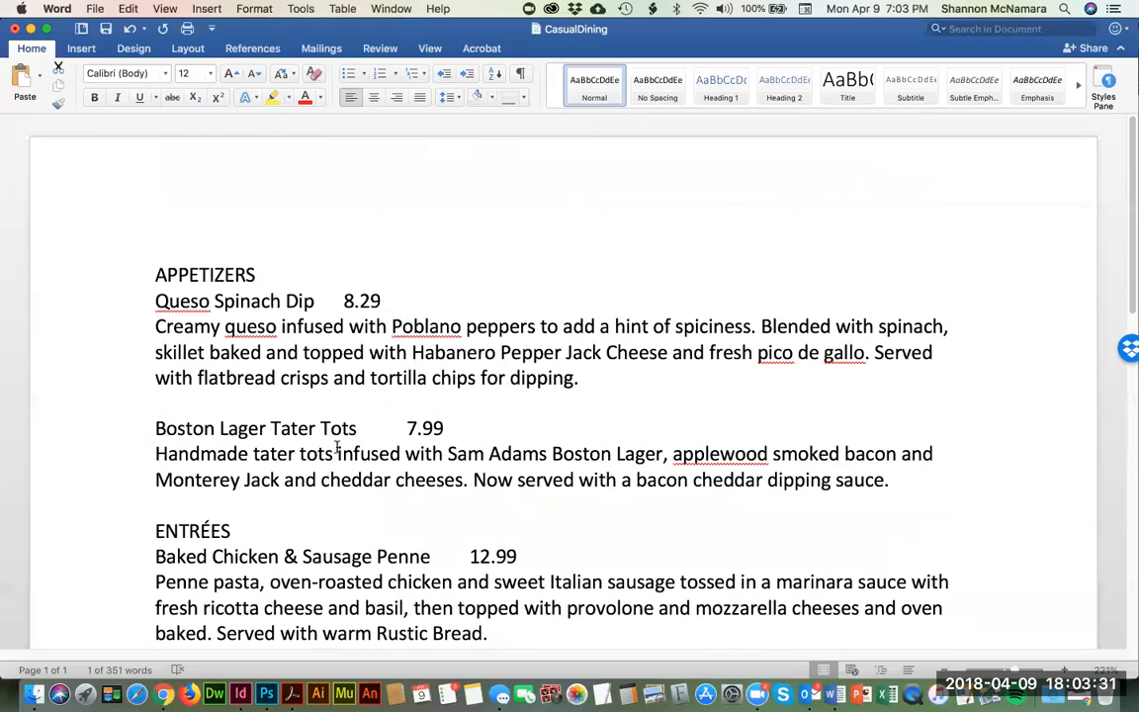
Step: Apply the Heading 1 style to the APPETIZERS and ENTRÉES category lines
click(199, 274)
triple_click(199, 274)
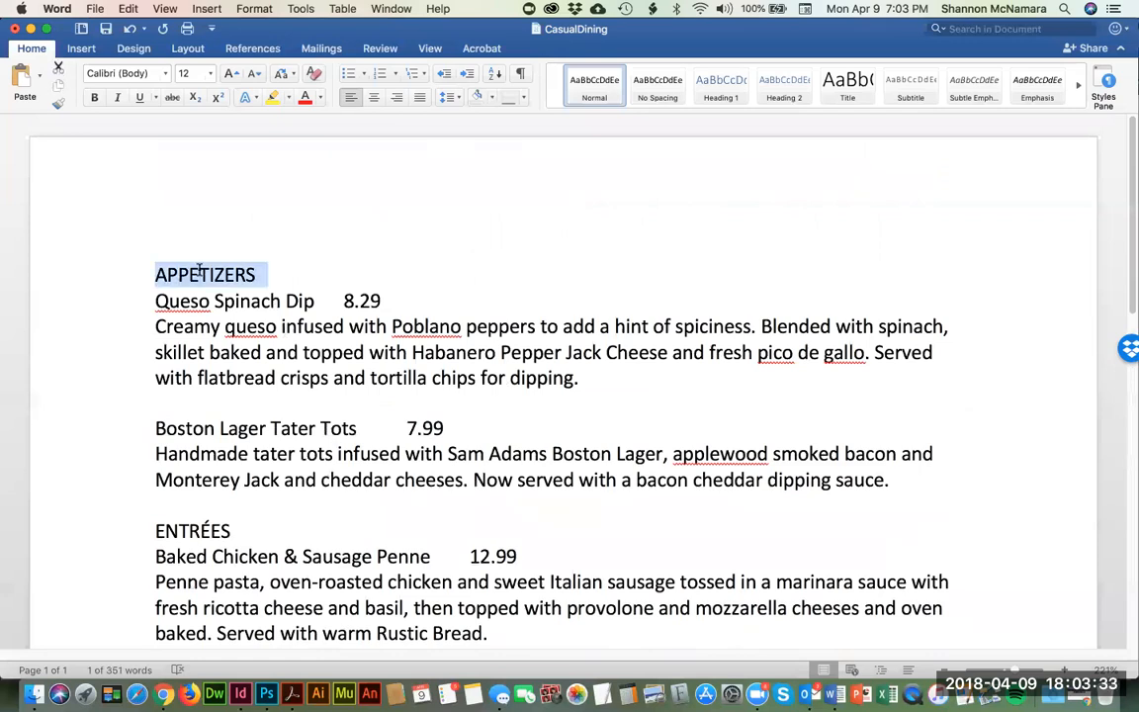
click(729, 87)
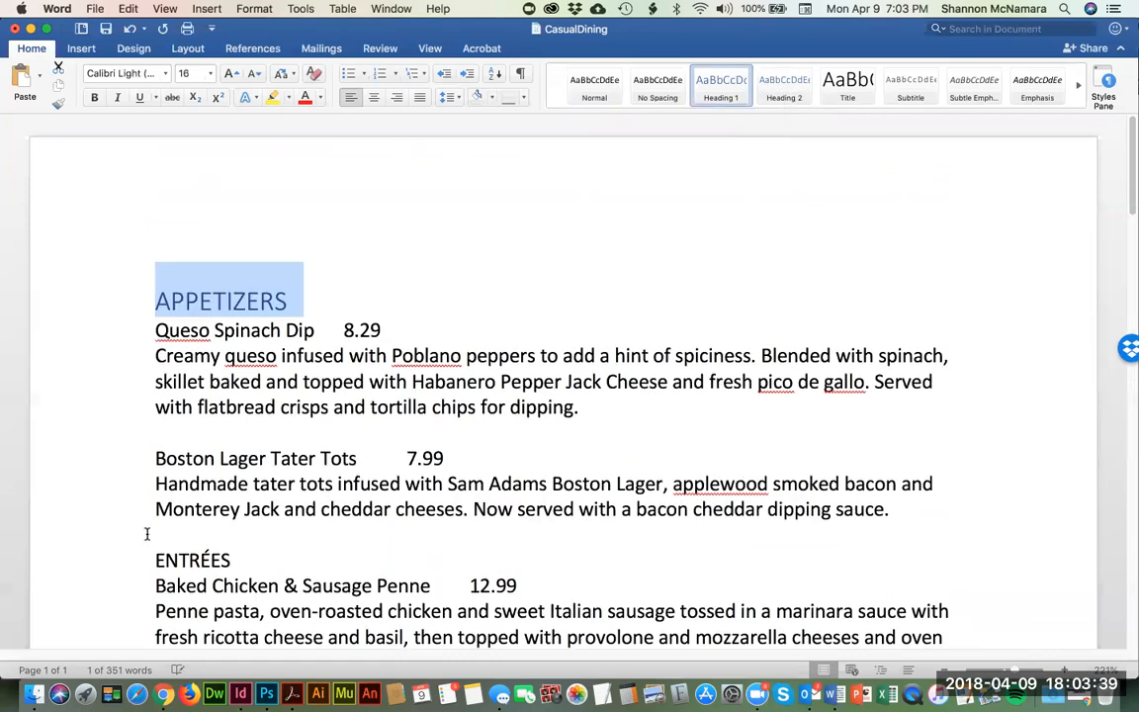
click(180, 560)
triple_click(180, 560)
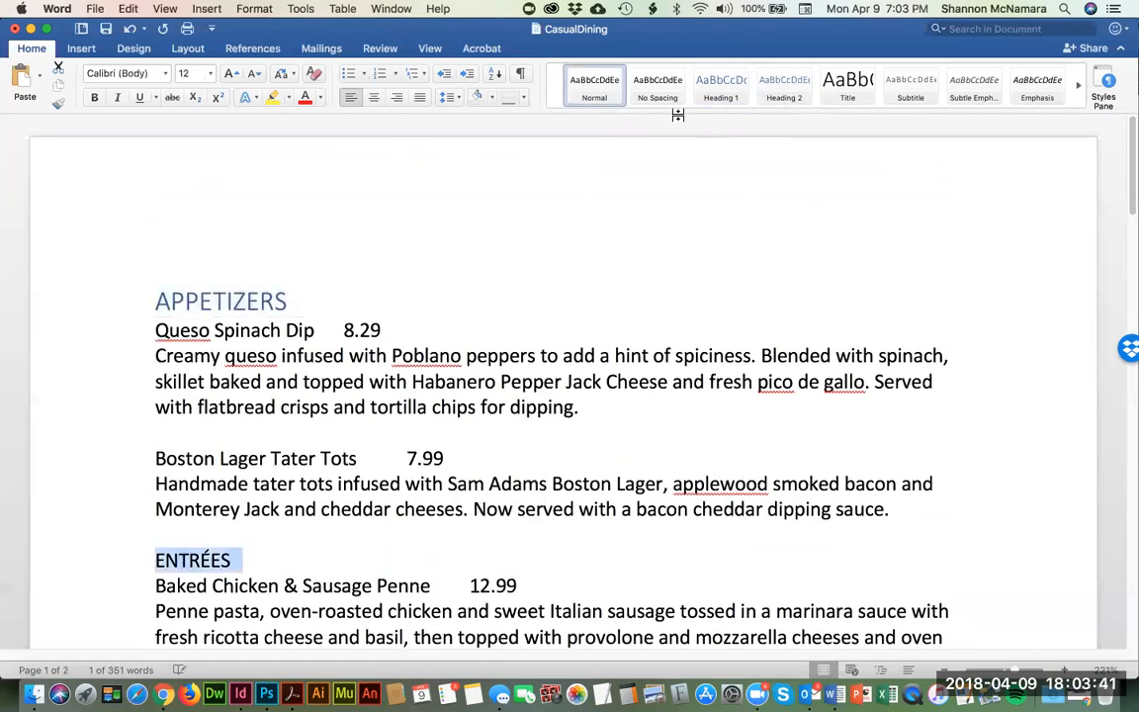
click(721, 87)
Step: Apply the Heading 1 style to the DESSERT category line
scroll(420, 432, down, 1)
scroll(420, 432, down, 10)
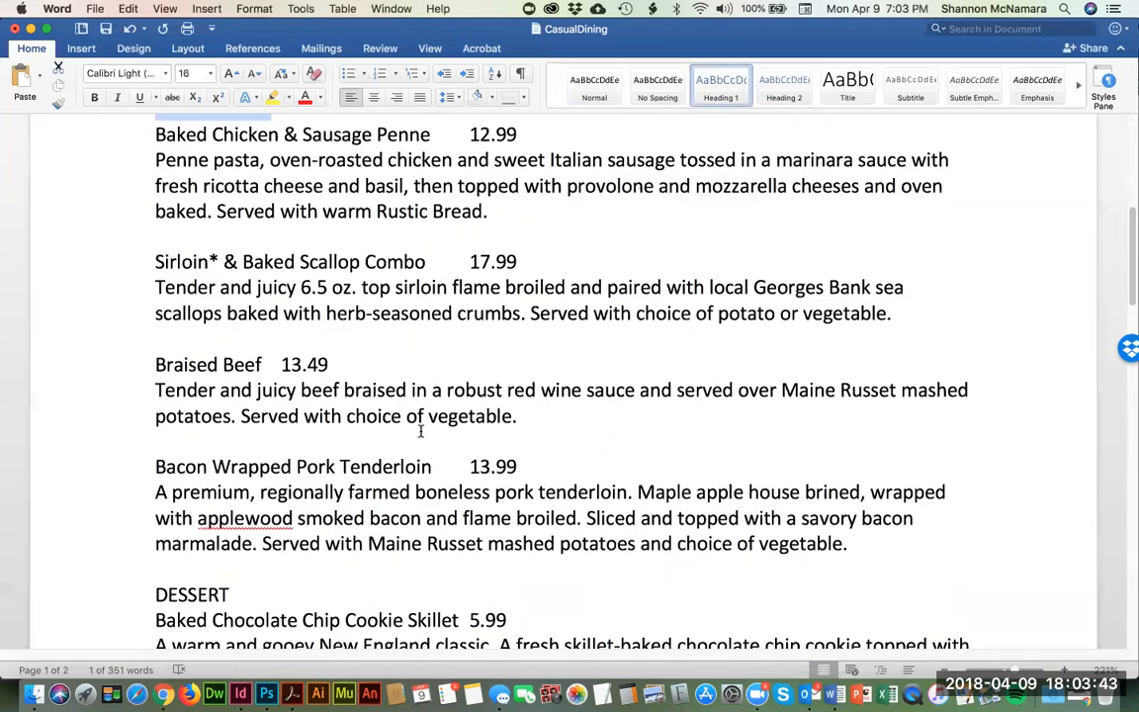
triple_click(193, 578)
scroll(602, 252, up, 5)
click(720, 81)
Step: Check the style applied to the APPETIZERS, ENTRÉES and DESSERT headings and return to the start of the menu
scroll(367, 435, up, 2)
scroll(366, 437, up, 5)
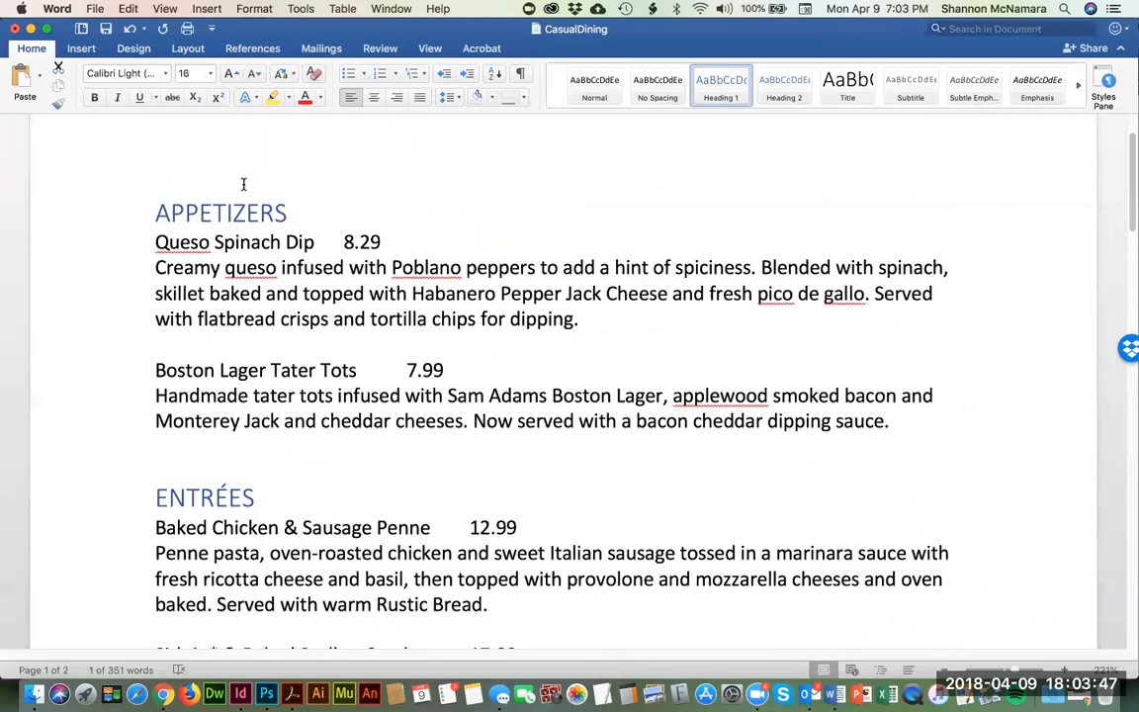
click(192, 196)
click(188, 500)
scroll(223, 578, down, 4)
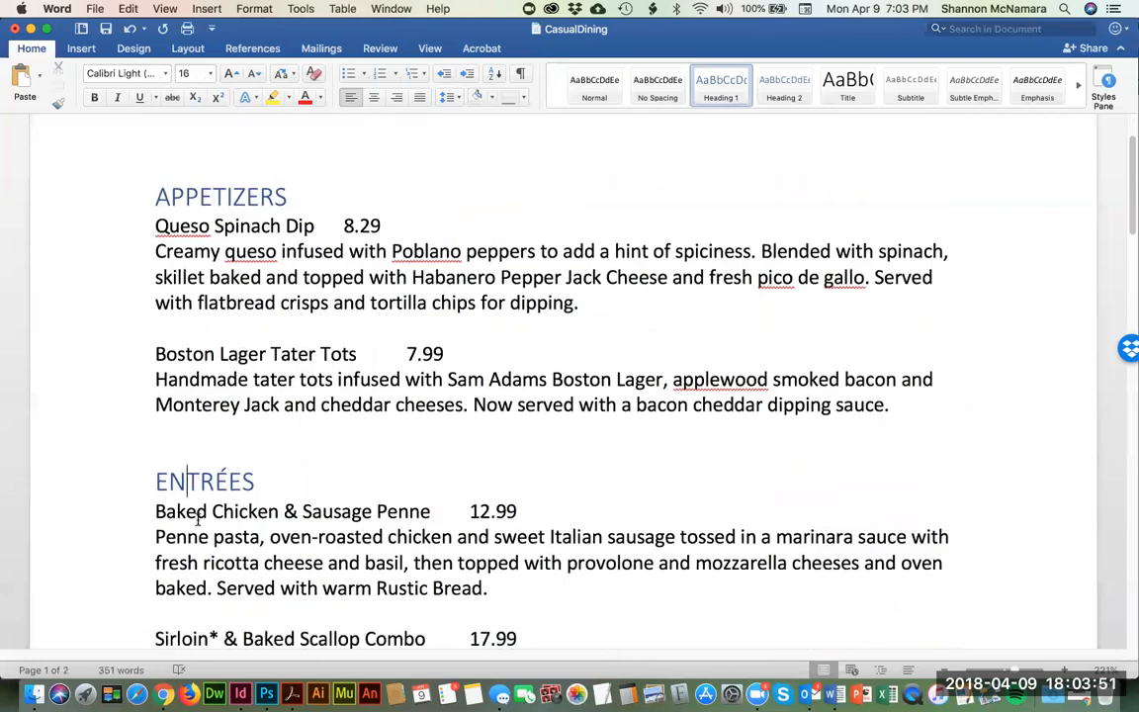
scroll(227, 578, down, 4)
click(198, 542)
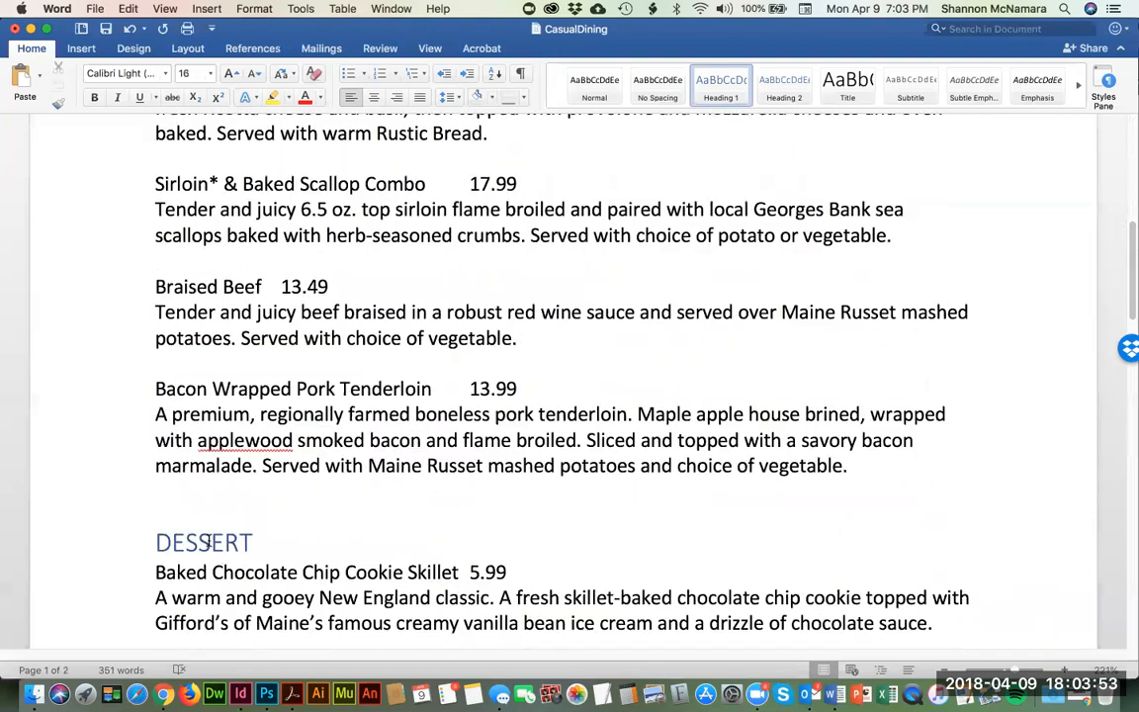
scroll(206, 542, up, 6)
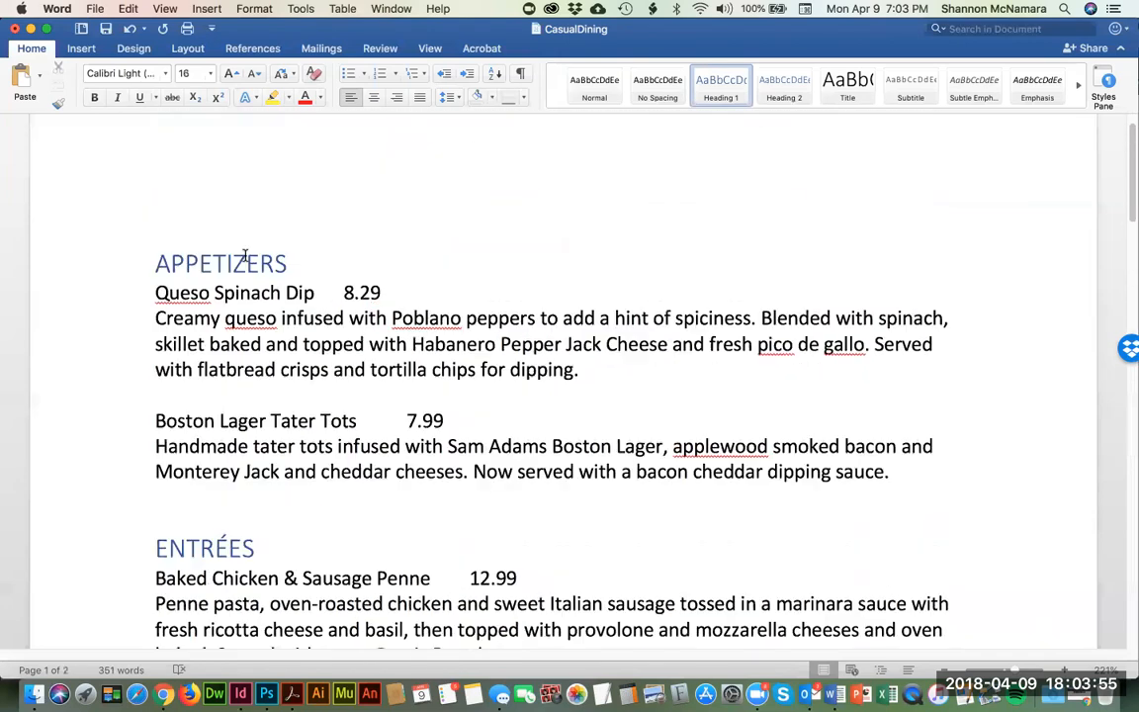
Step: Apply the Heading 2 style to the Queso Spinach Dip and Boston Lager Tater Tots item lines
drag(155, 293, 385, 295)
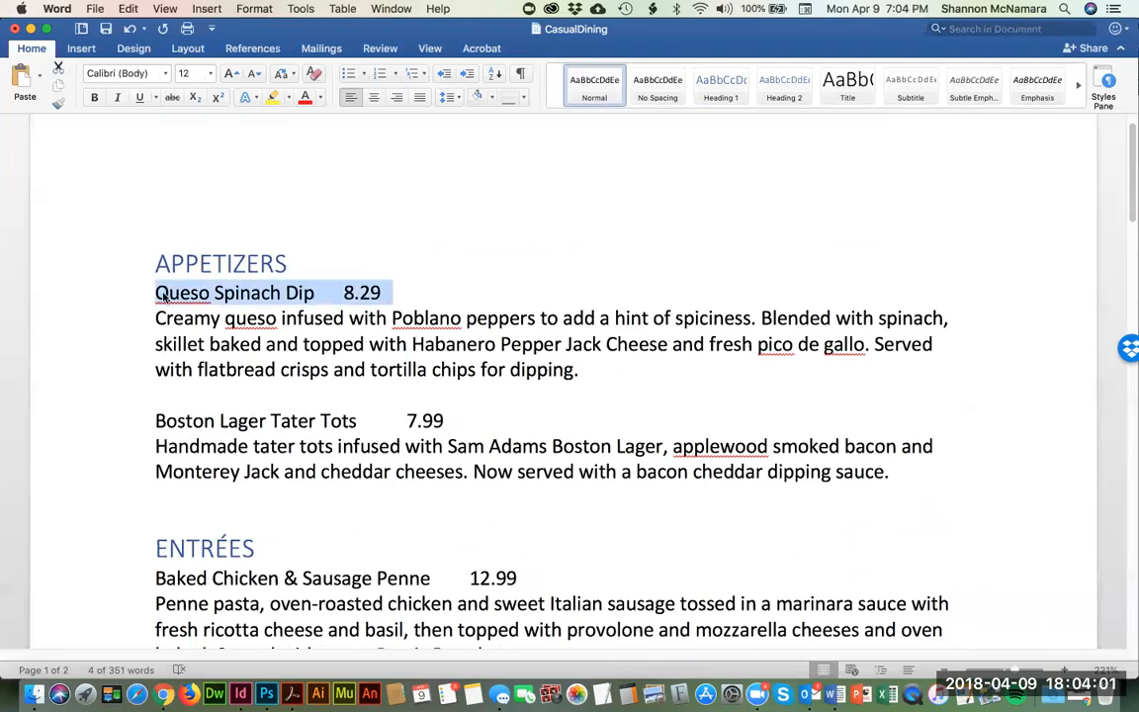
click(786, 87)
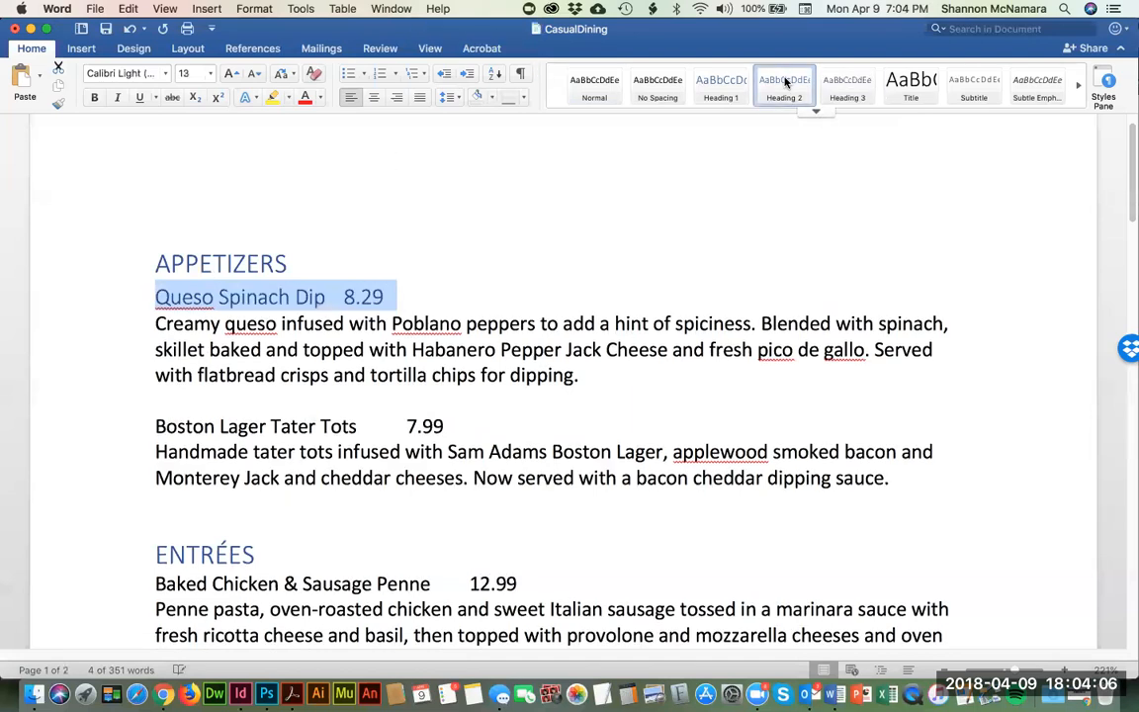
click(153, 427)
triple_click(153, 426)
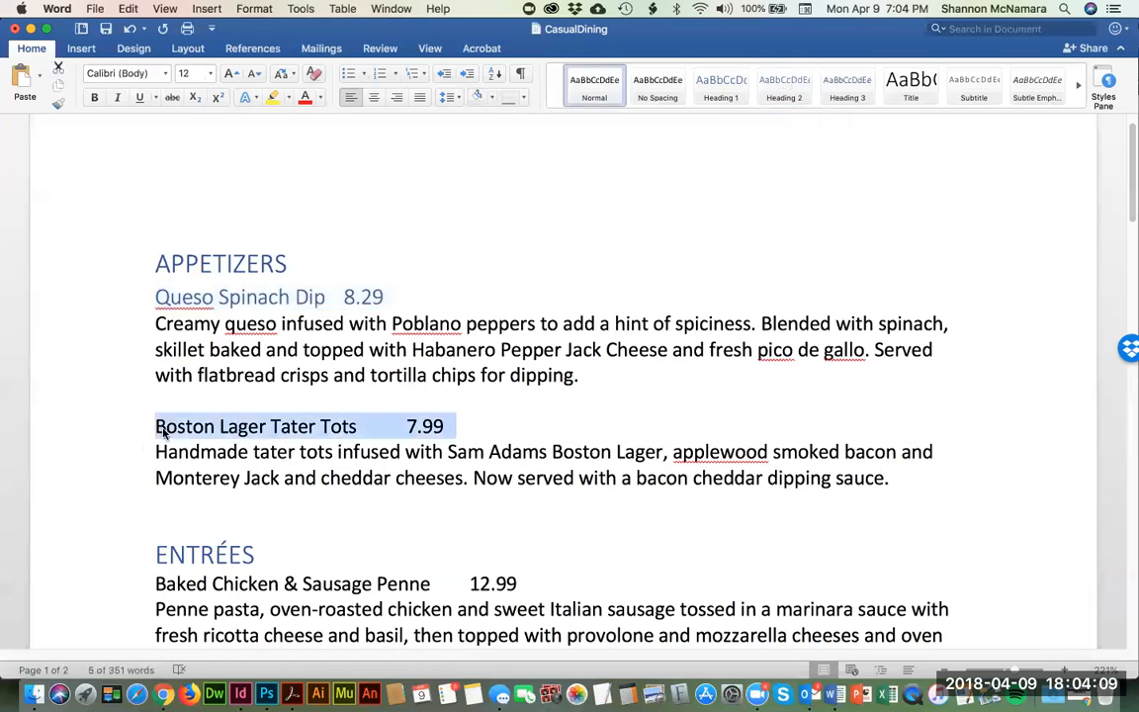
click(784, 87)
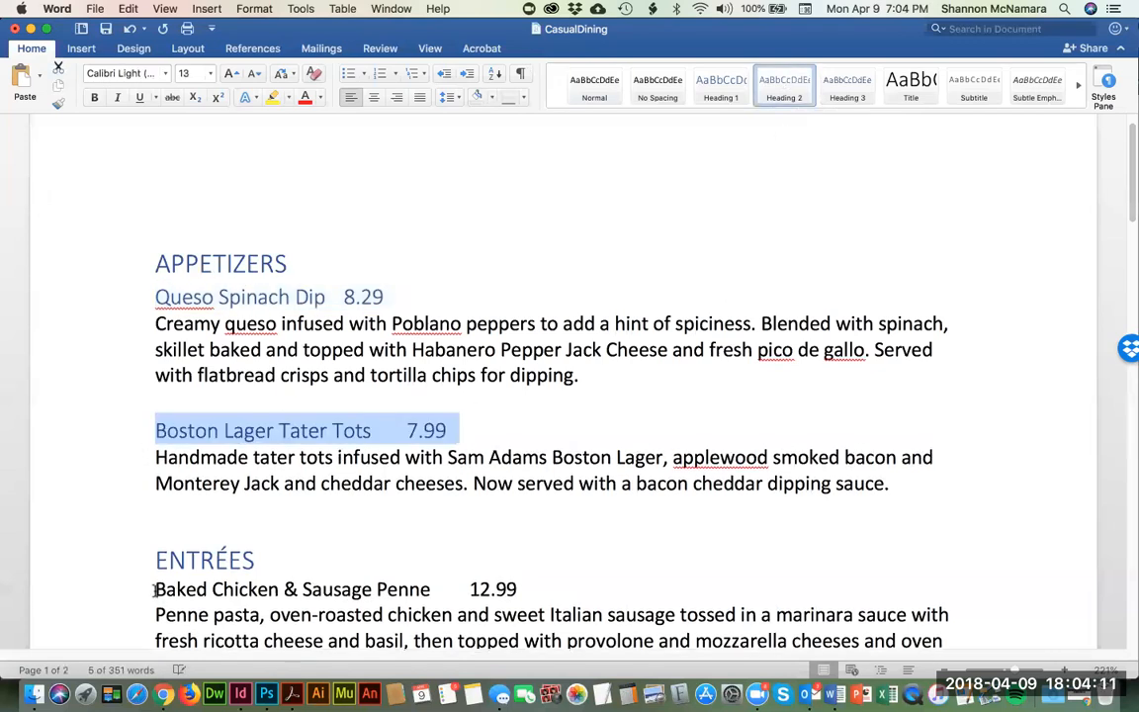
Step: Apply the Heading 2 style to the Baked Chicken & Sausage Penne and Sirloin* & Baked Scallop Combo item lines
click(153, 589)
triple_click(524, 589)
click(798, 78)
scroll(529, 504, down, 5)
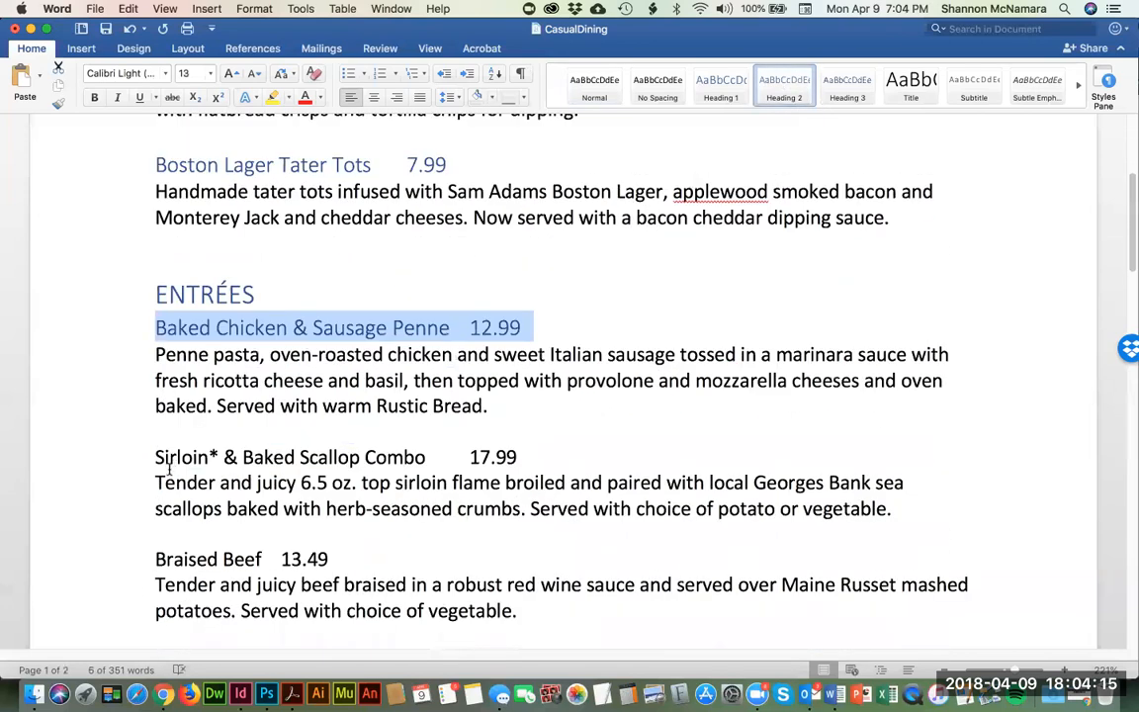
click(155, 463)
triple_click(155, 463)
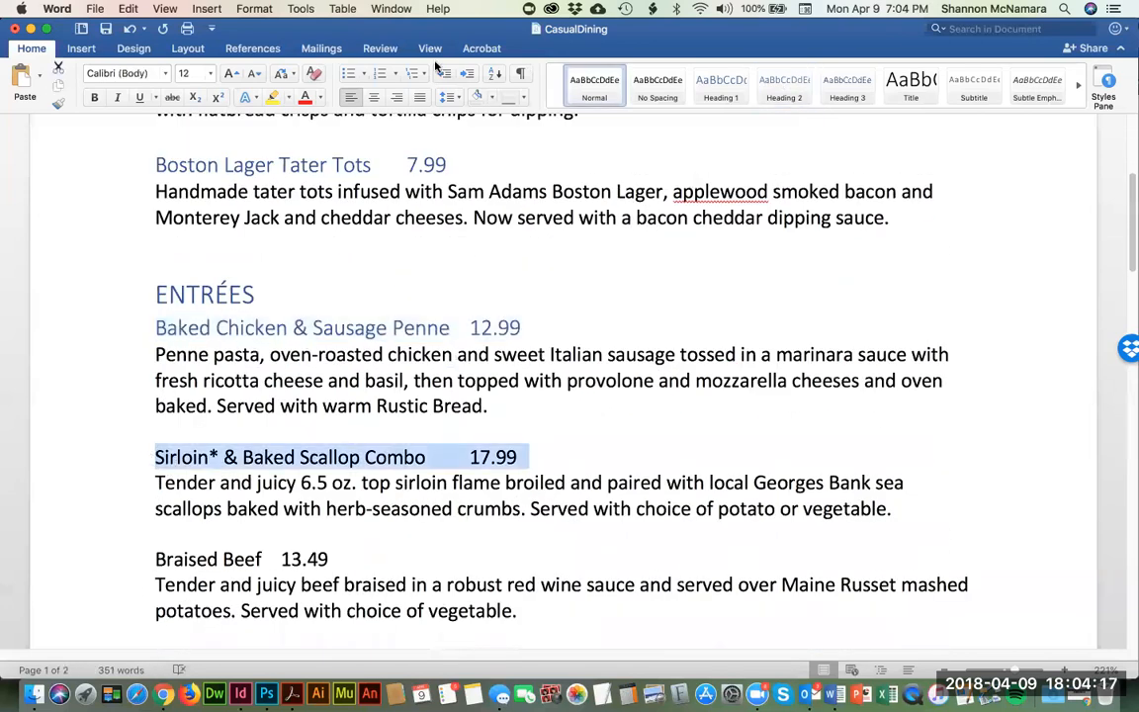
click(766, 86)
Step: Apply the Heading 2 style to the Braised Beef and Bacon Wrapped Pork Tenderloin item lines
click(152, 564)
triple_click(151, 563)
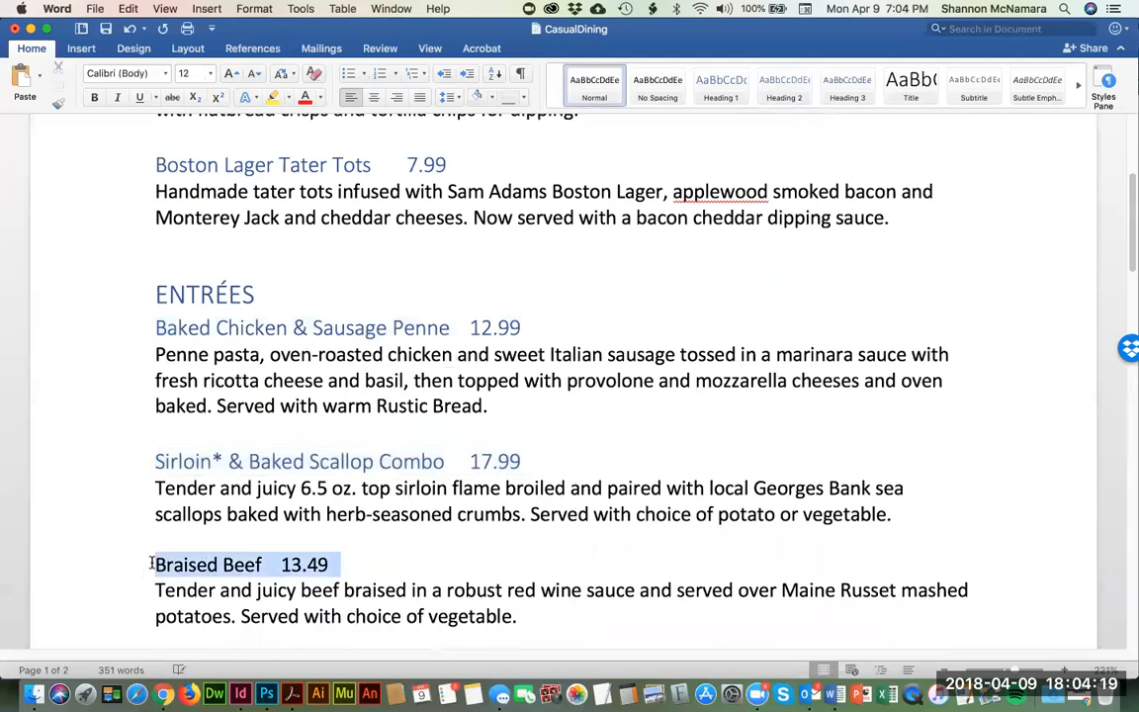
click(784, 84)
scroll(444, 470, down, 1)
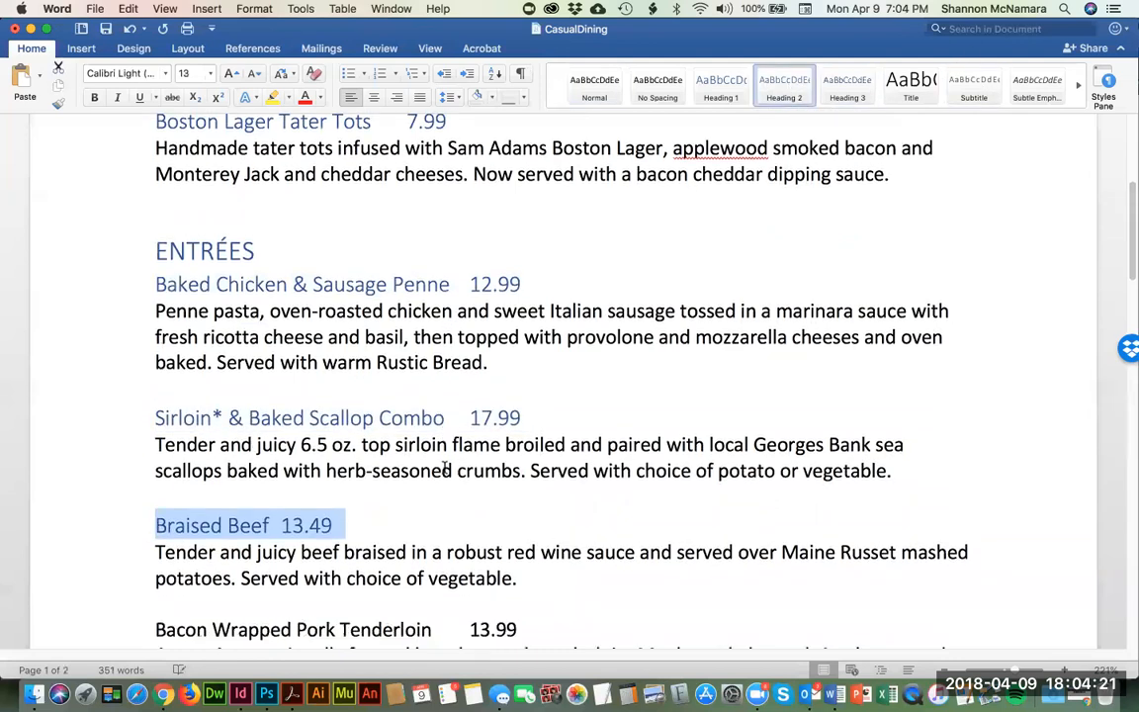
scroll(445, 470, down, 3)
triple_click(153, 505)
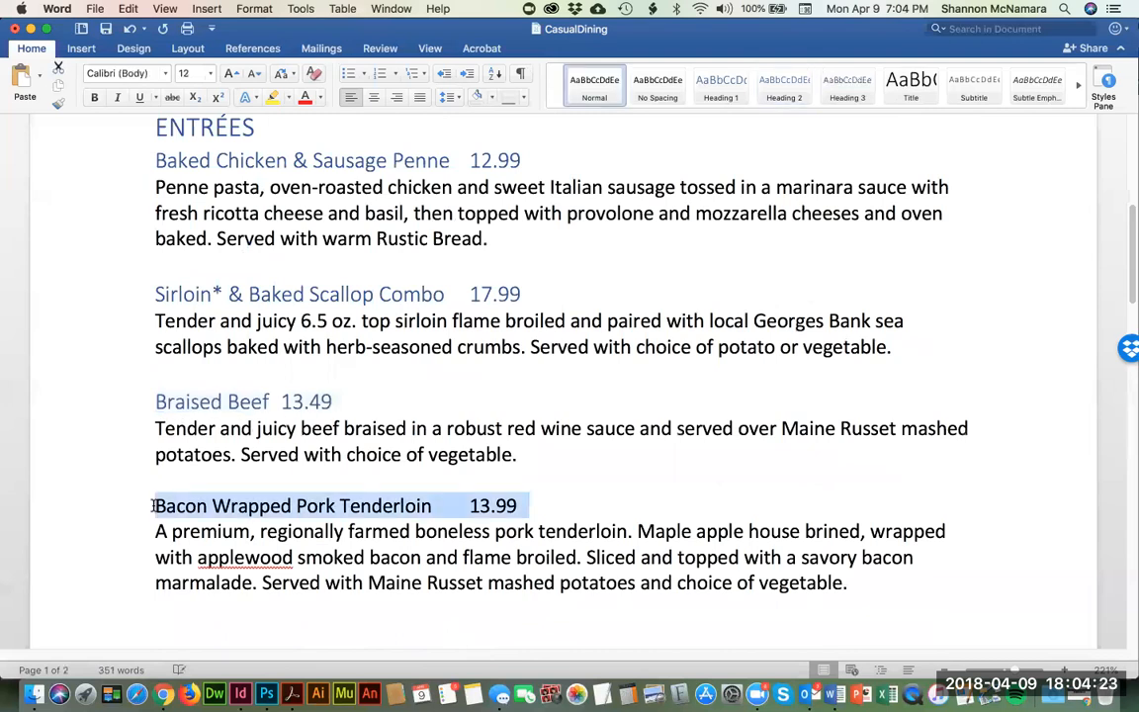
click(791, 79)
Step: Apply the Heading 2 style to the Baked Chocolate Chip Cookie Skillet and Three Course Meal lines
scroll(526, 398, down, 6)
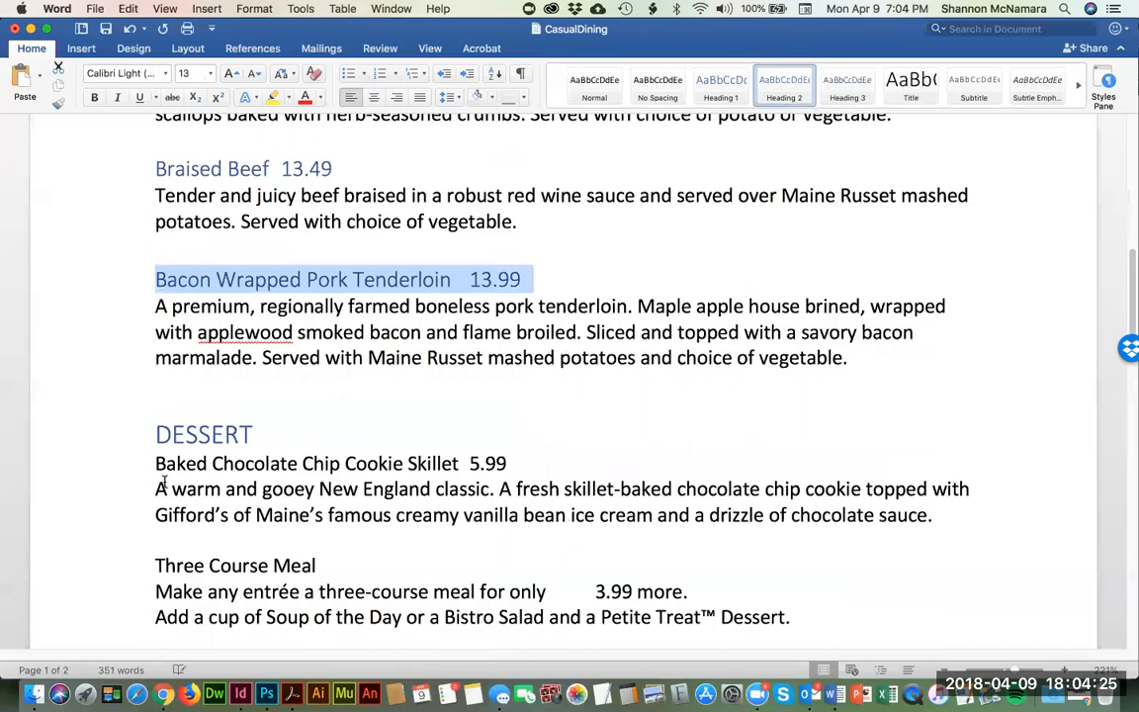
triple_click(155, 463)
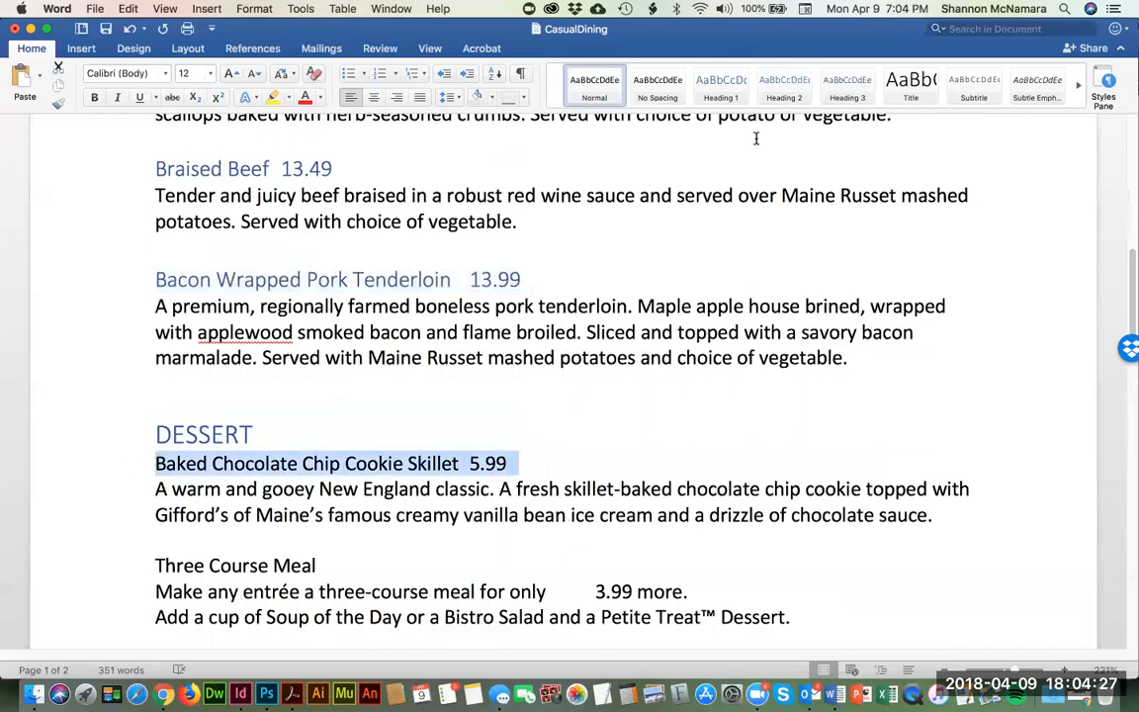
click(784, 84)
click(147, 571)
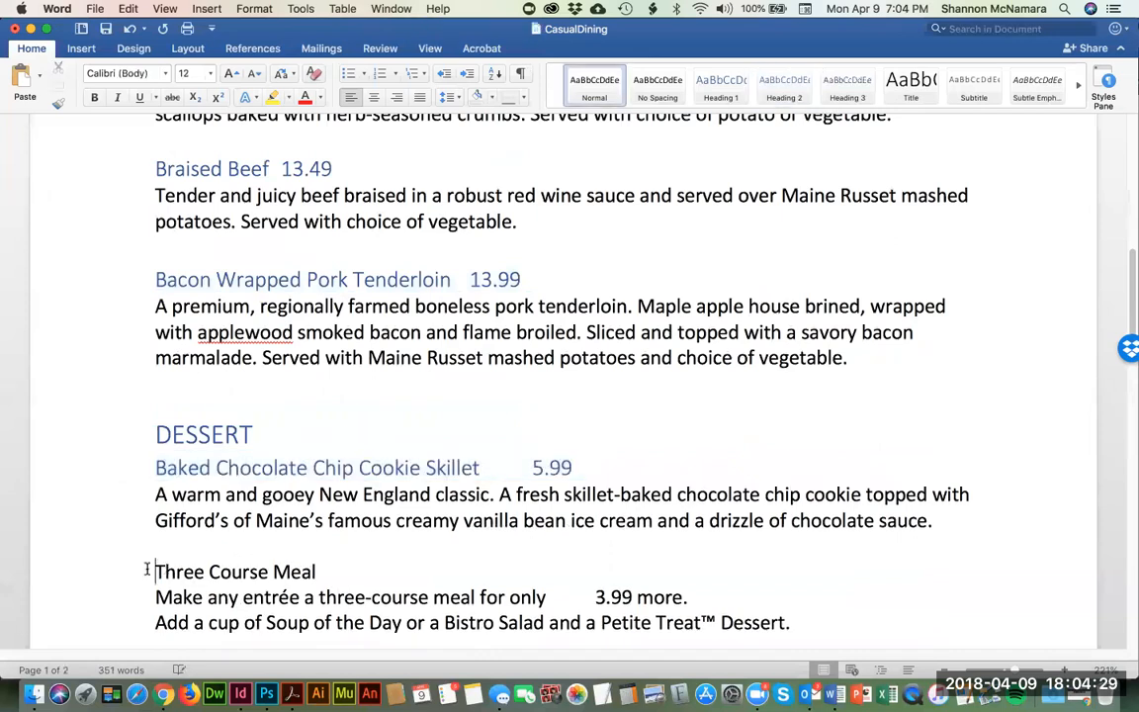
triple_click(146, 571)
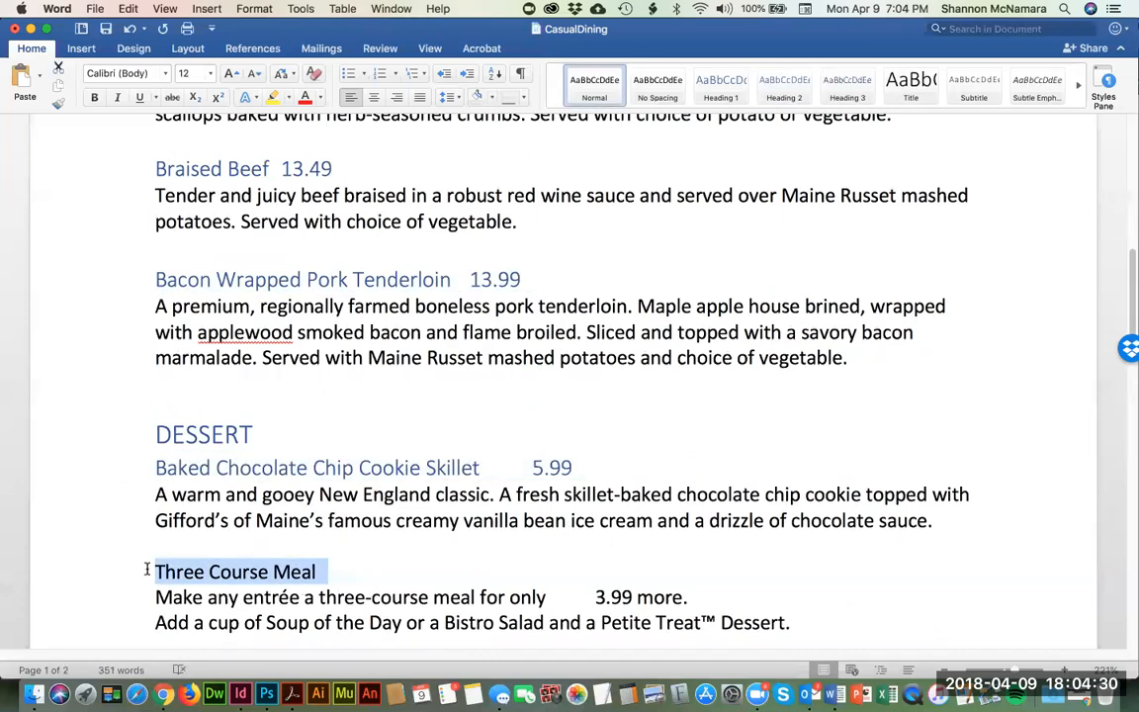
click(787, 85)
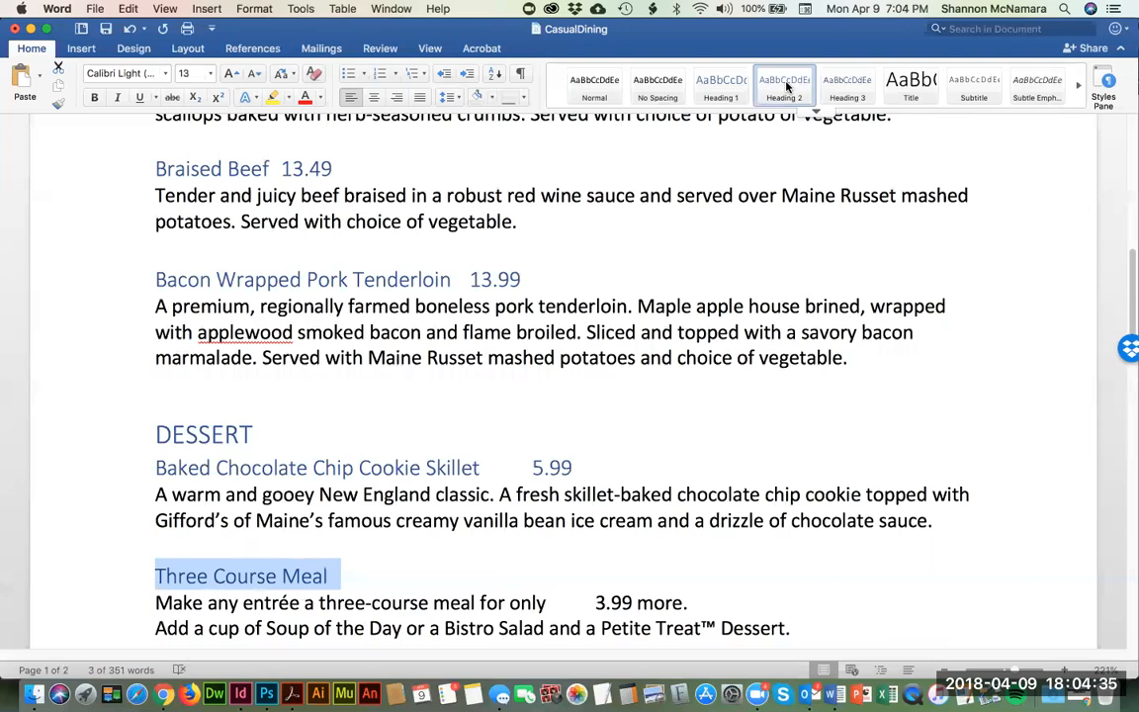
Step: Apply the Heading 2 style to the "Make any entrée a three-course meal for only 3.99 more." line
click(155, 602)
shift+click(714, 600)
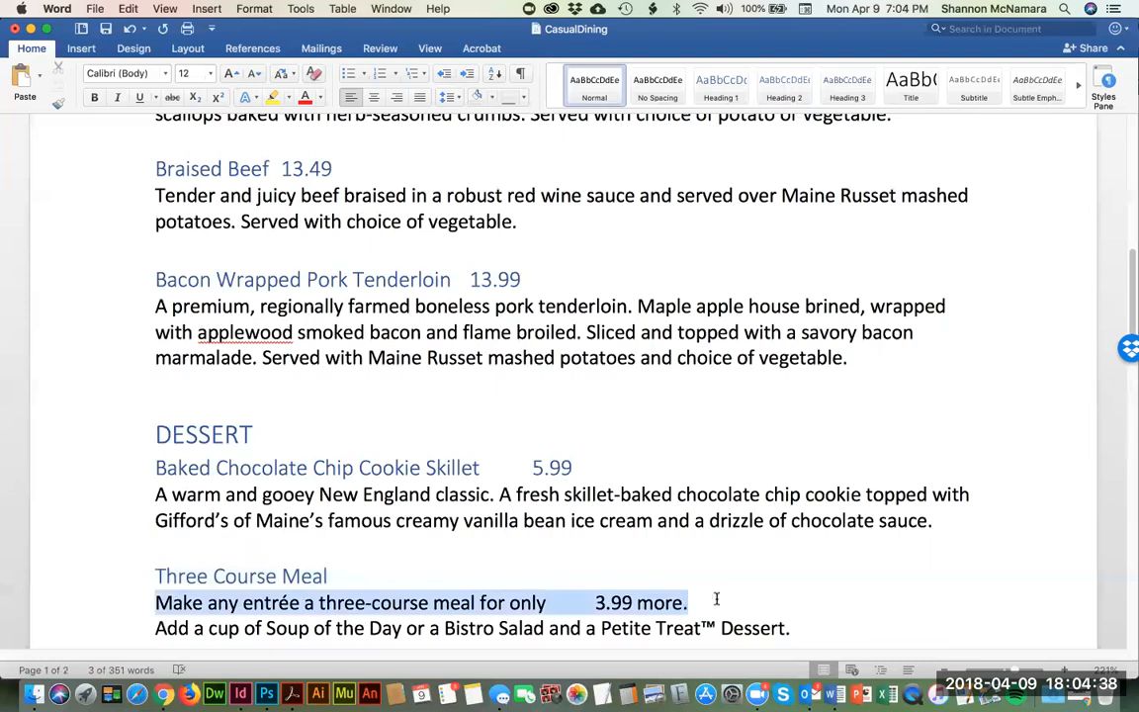
click(787, 89)
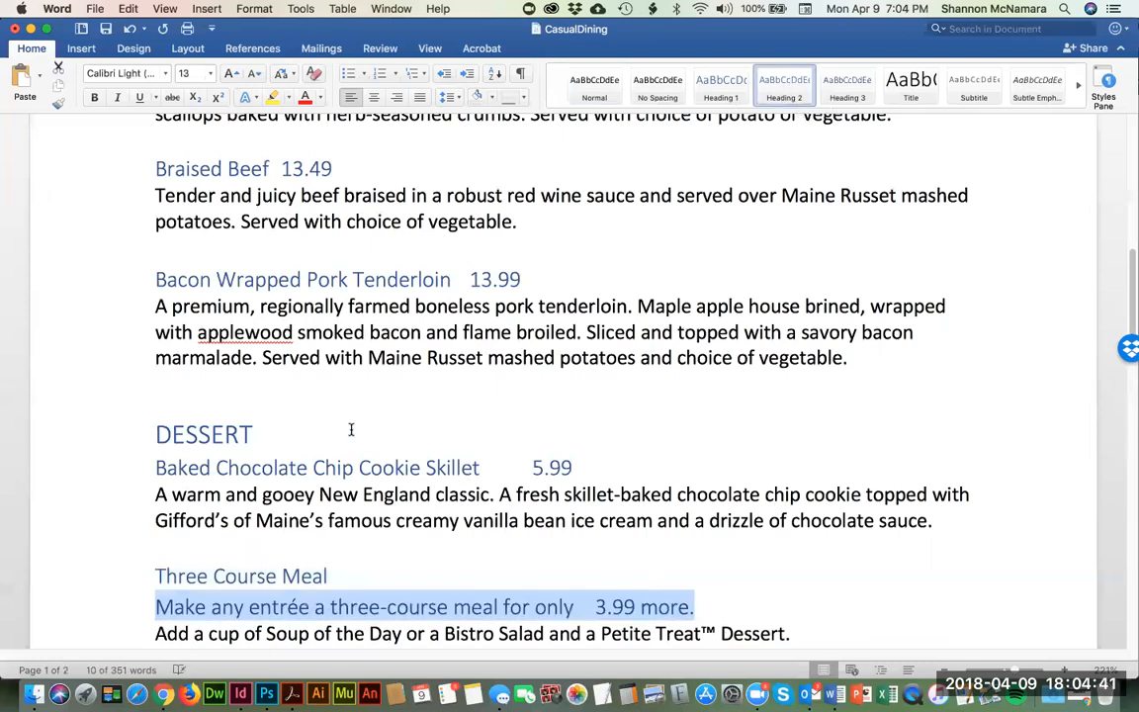
Step: Apply the Subtle Emphasis style to the Queso Spinach Dip description and look through the remaining available styles
scroll(351, 429, up, 8)
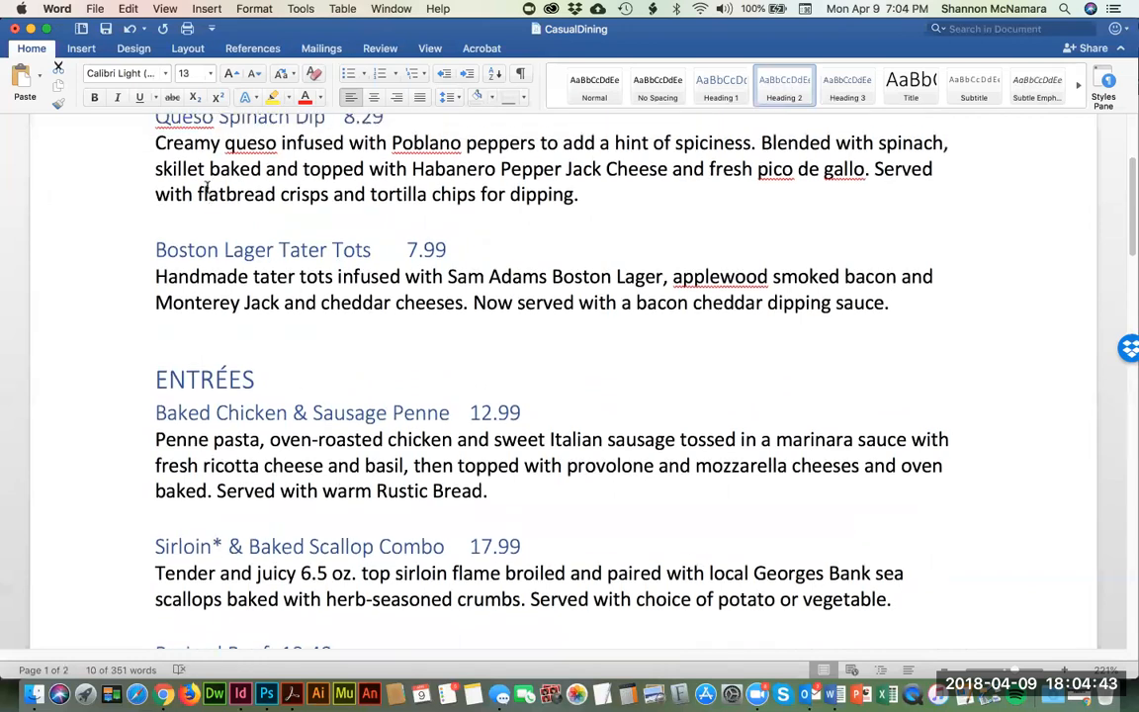
scroll(194, 191, up, 2)
click(154, 252)
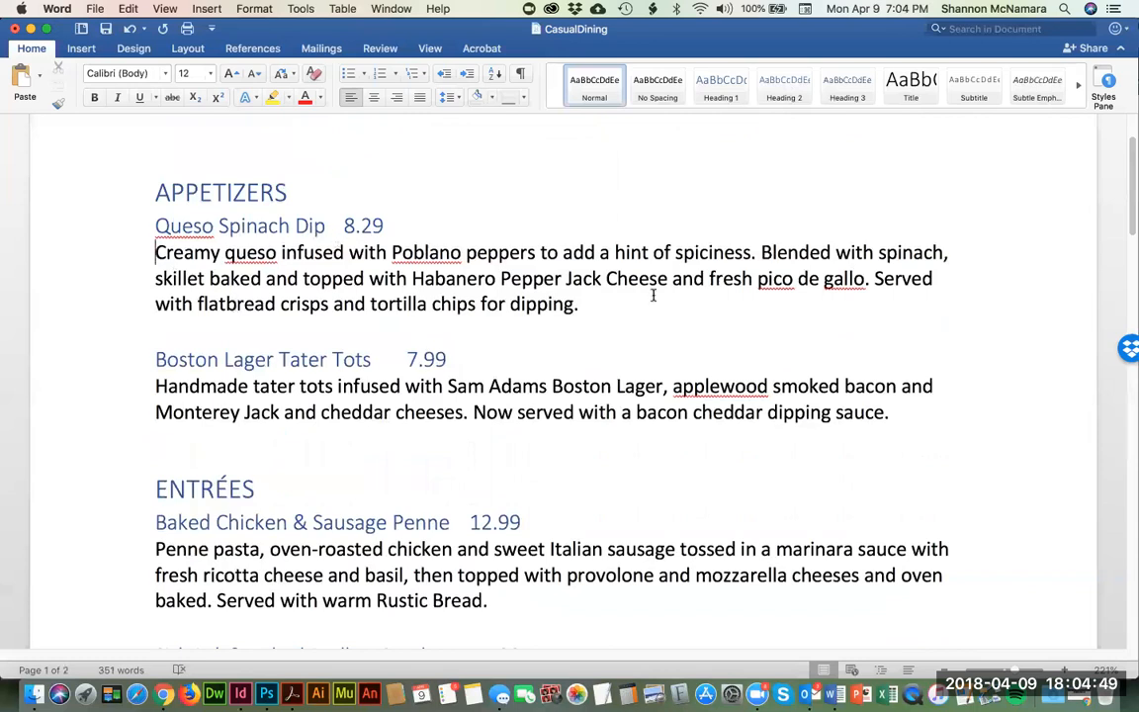
triple_click(583, 306)
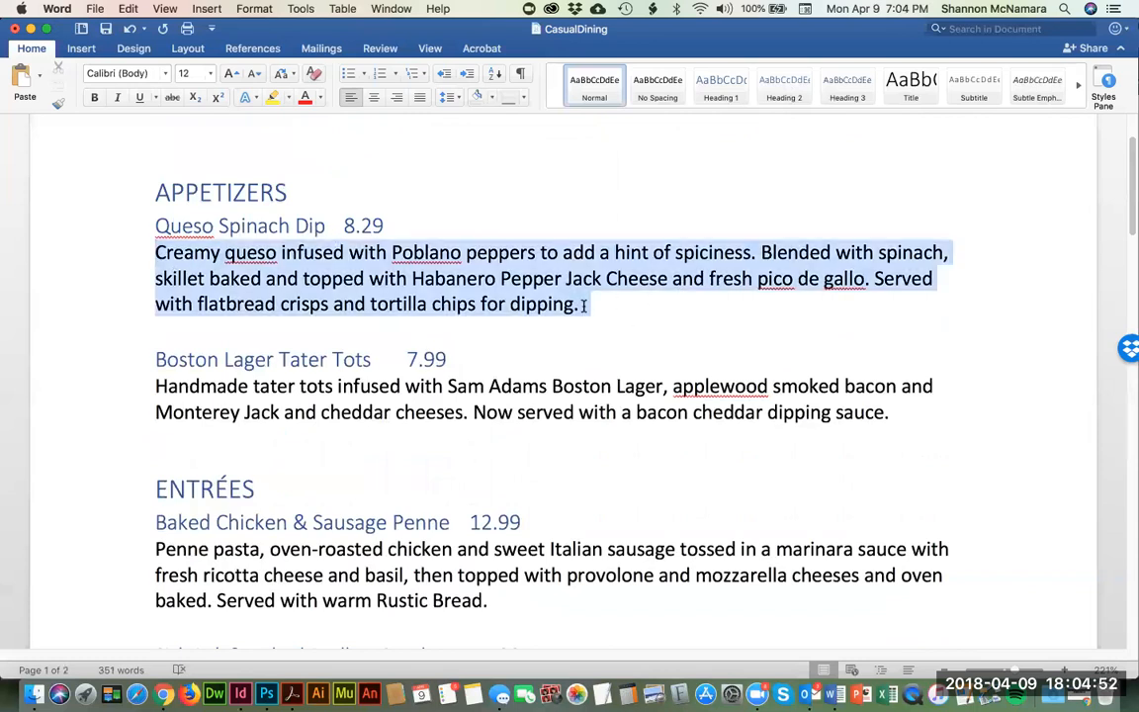
click(1048, 81)
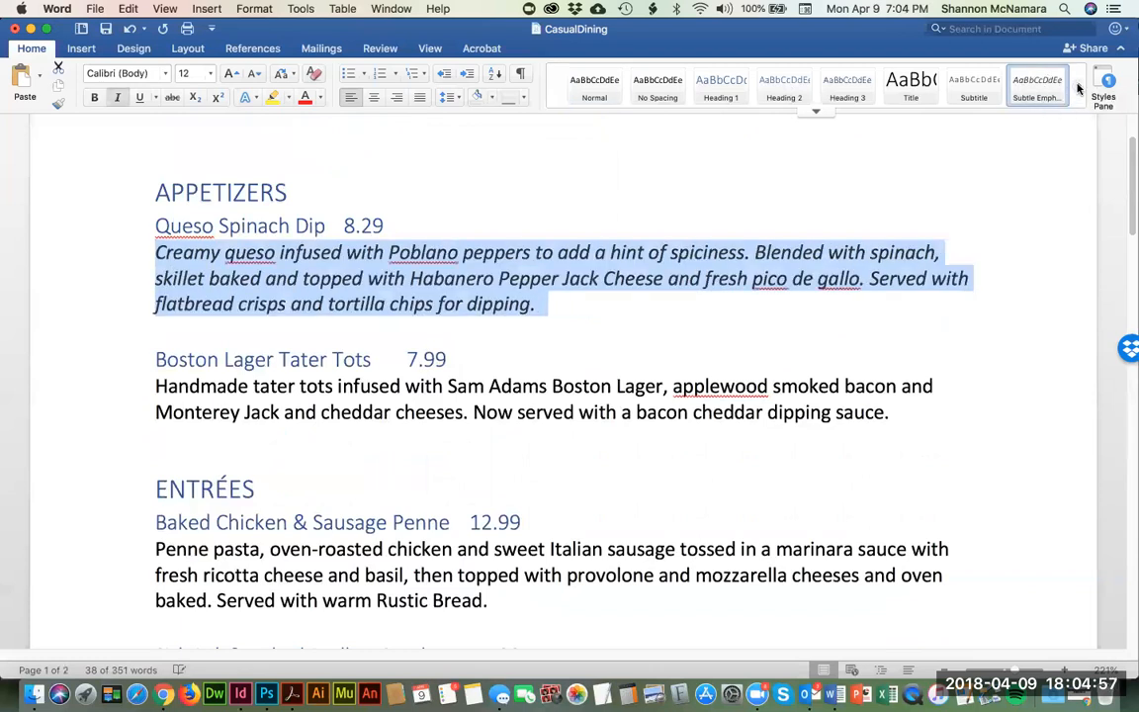
click(1078, 89)
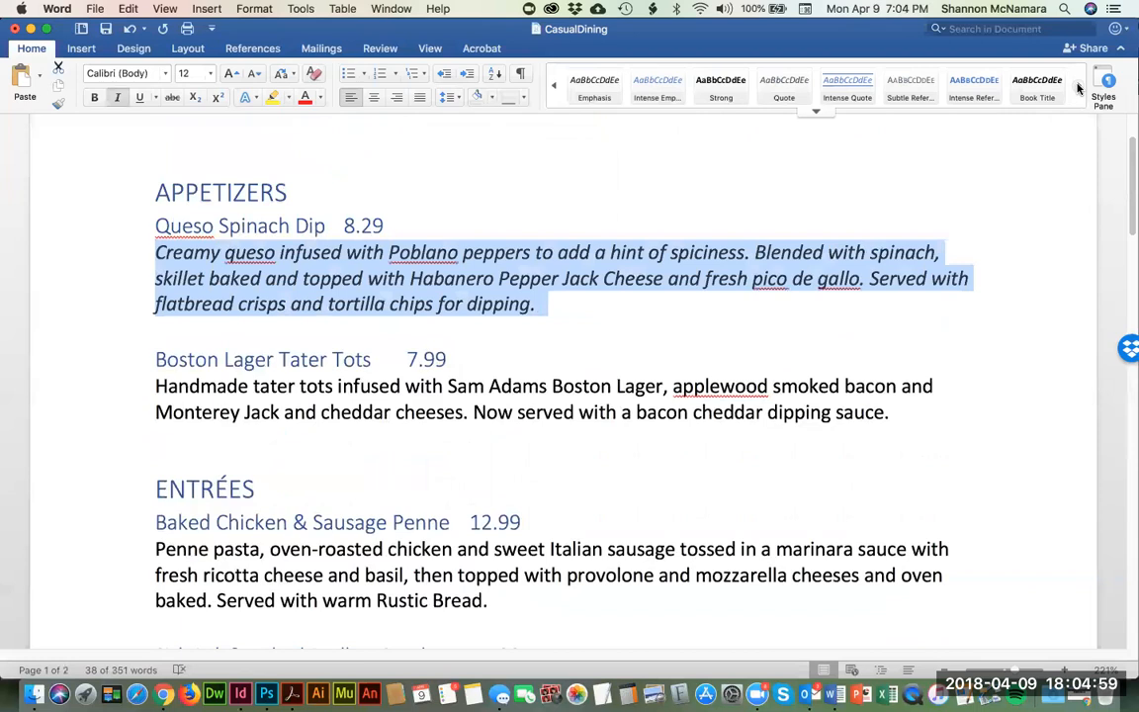
click(1078, 89)
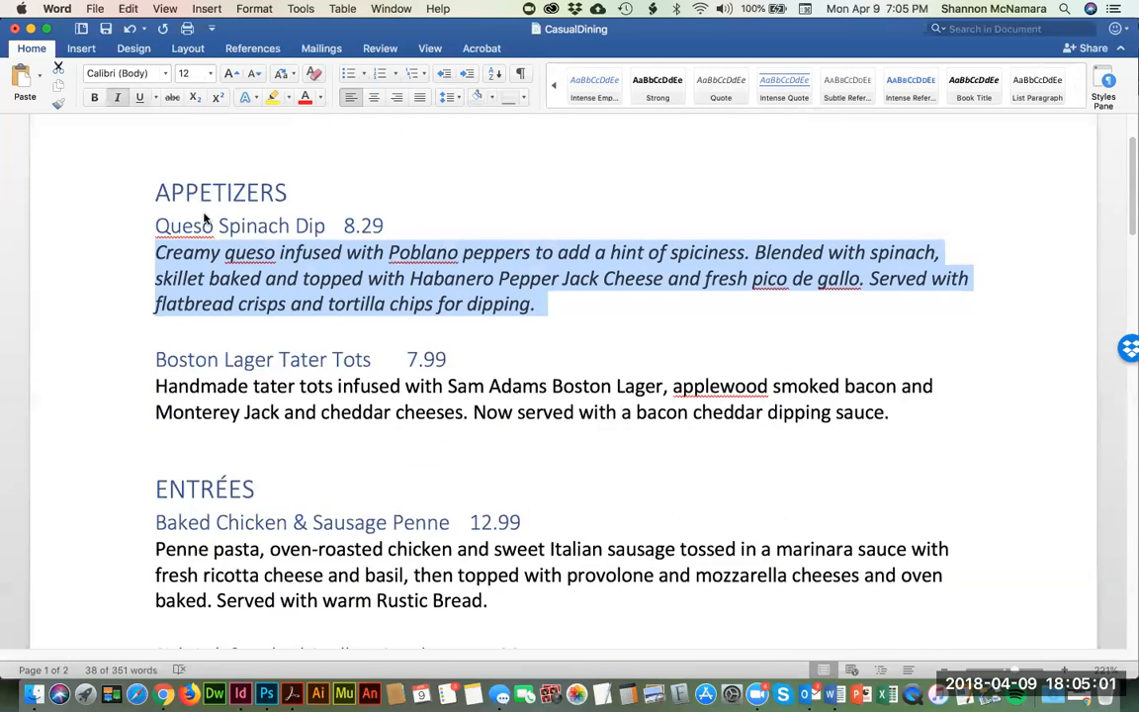
Step: Apply the Subtle Emphasis style to the Boston Lager Tater Tots description
click(152, 378)
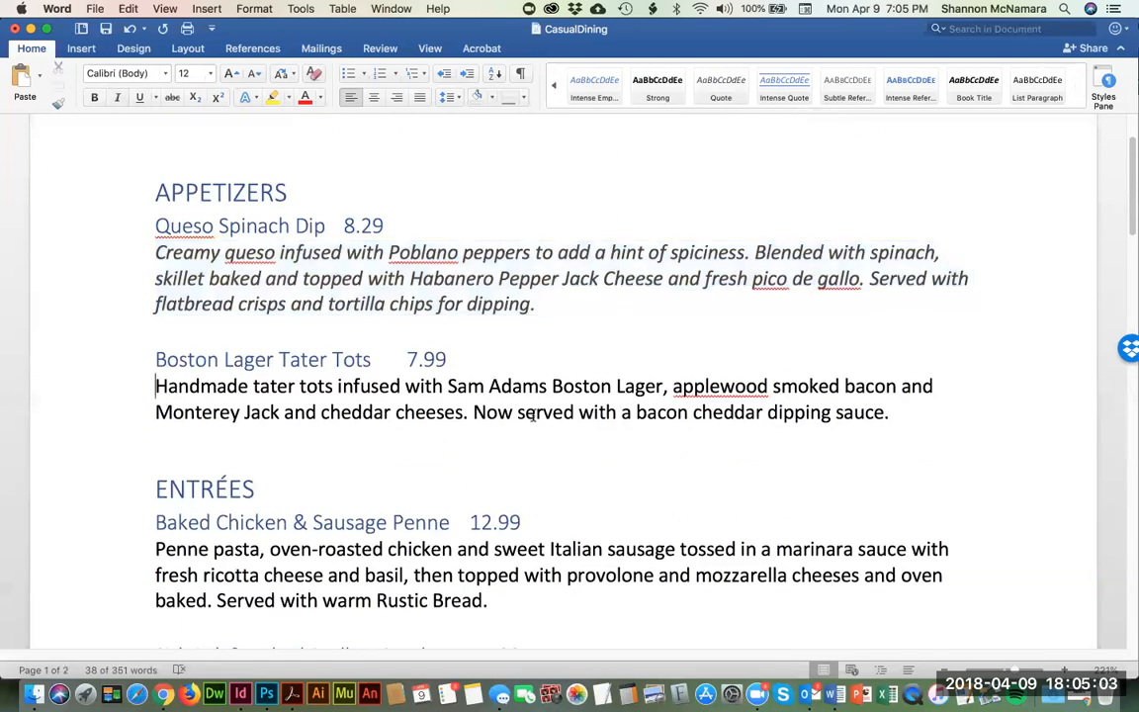
shift+click(903, 416)
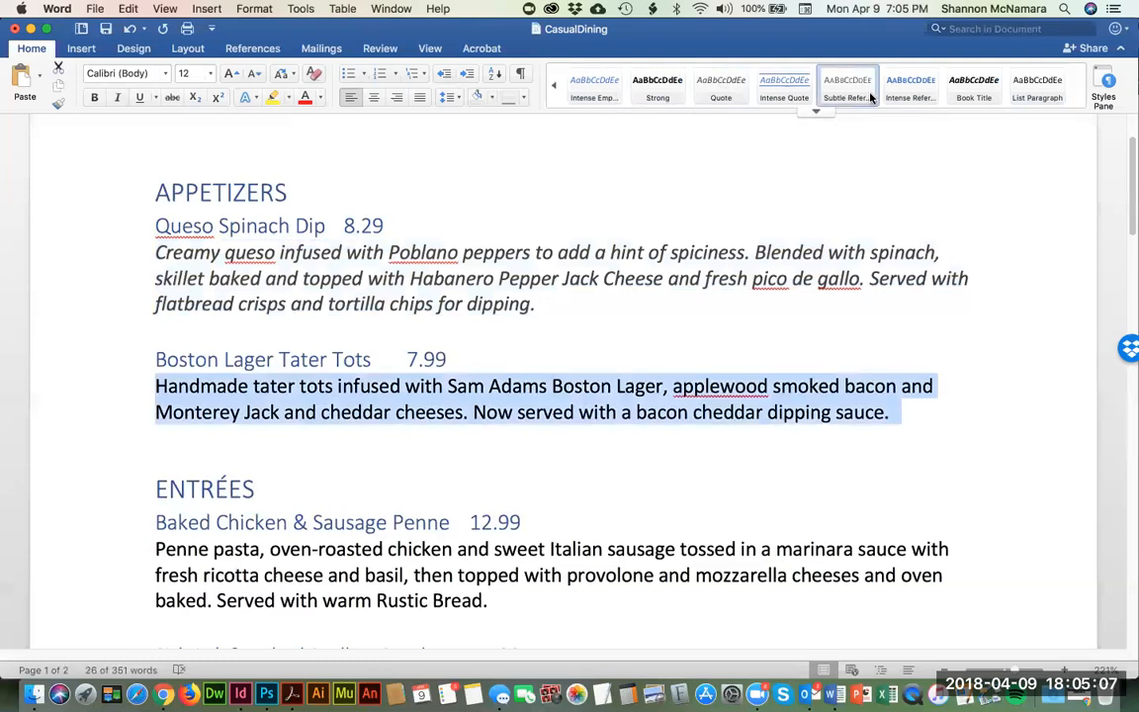
click(554, 85)
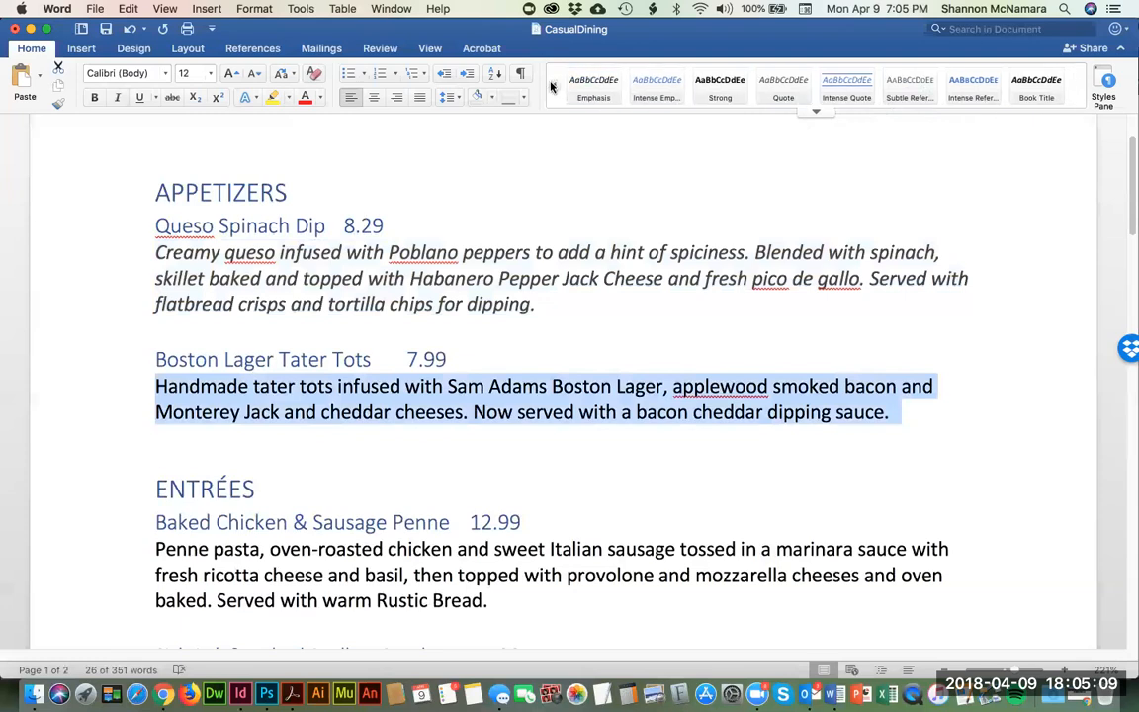
click(553, 85)
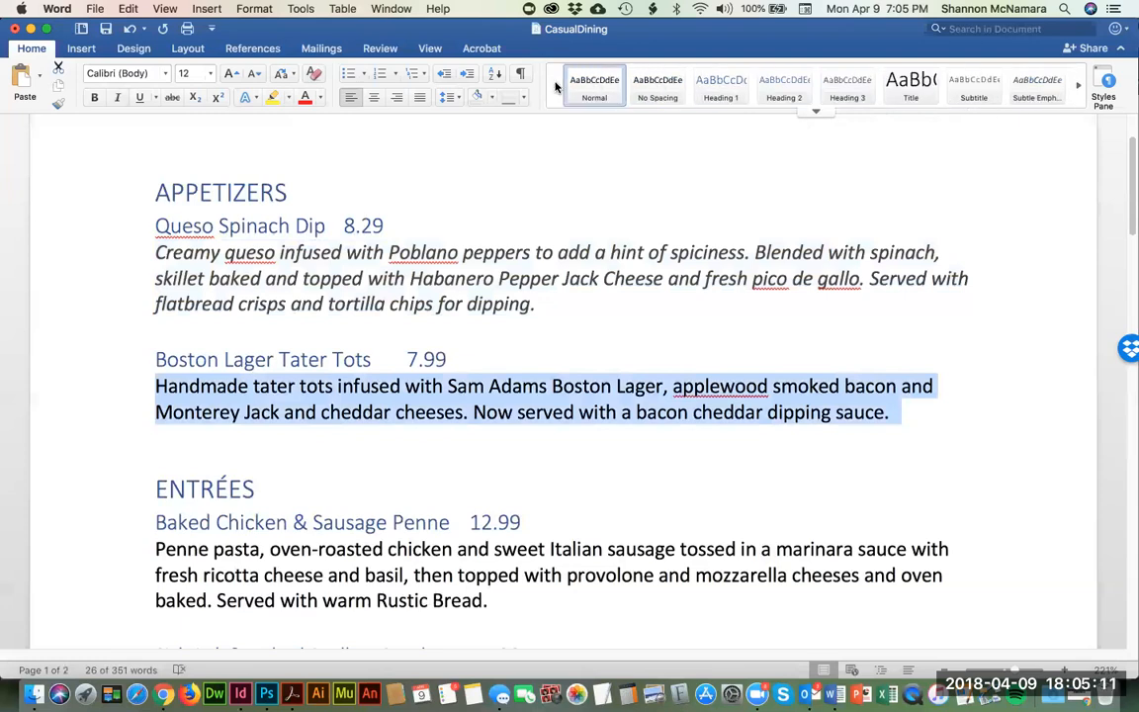
click(1024, 90)
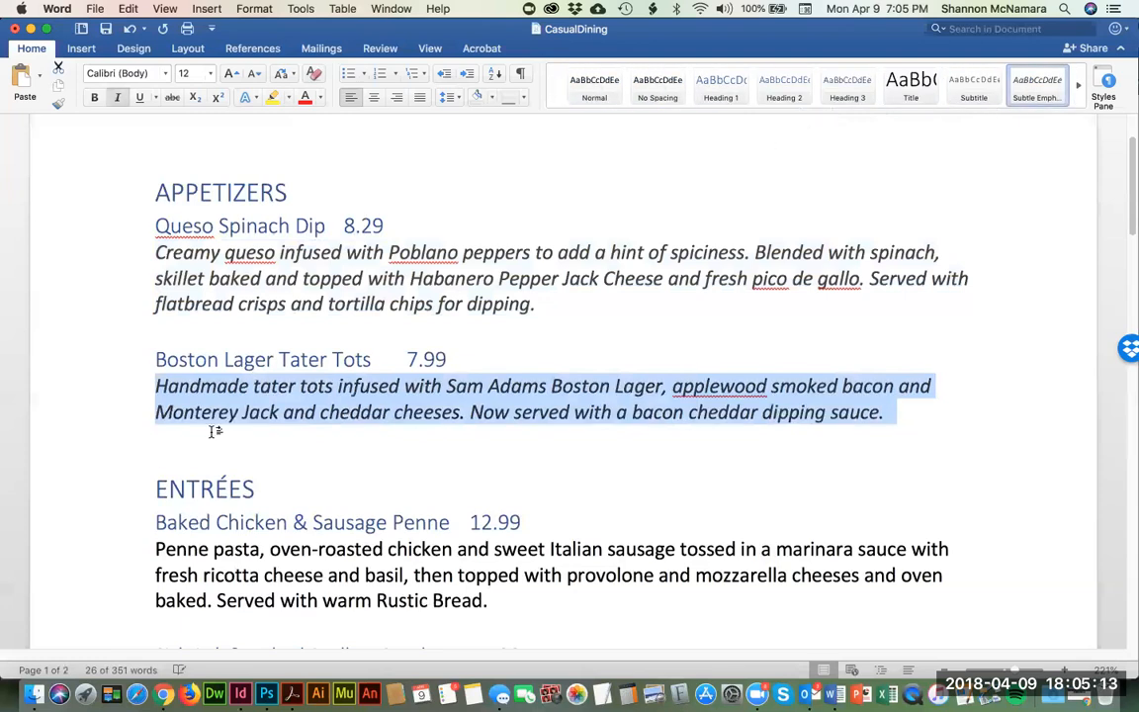
Step: Apply the Subtle Emphasis style to the Baked Chicken & Sausage Penne and Sirloin* & Baked Scallop Combo descriptions
click(156, 549)
shift+click(518, 630)
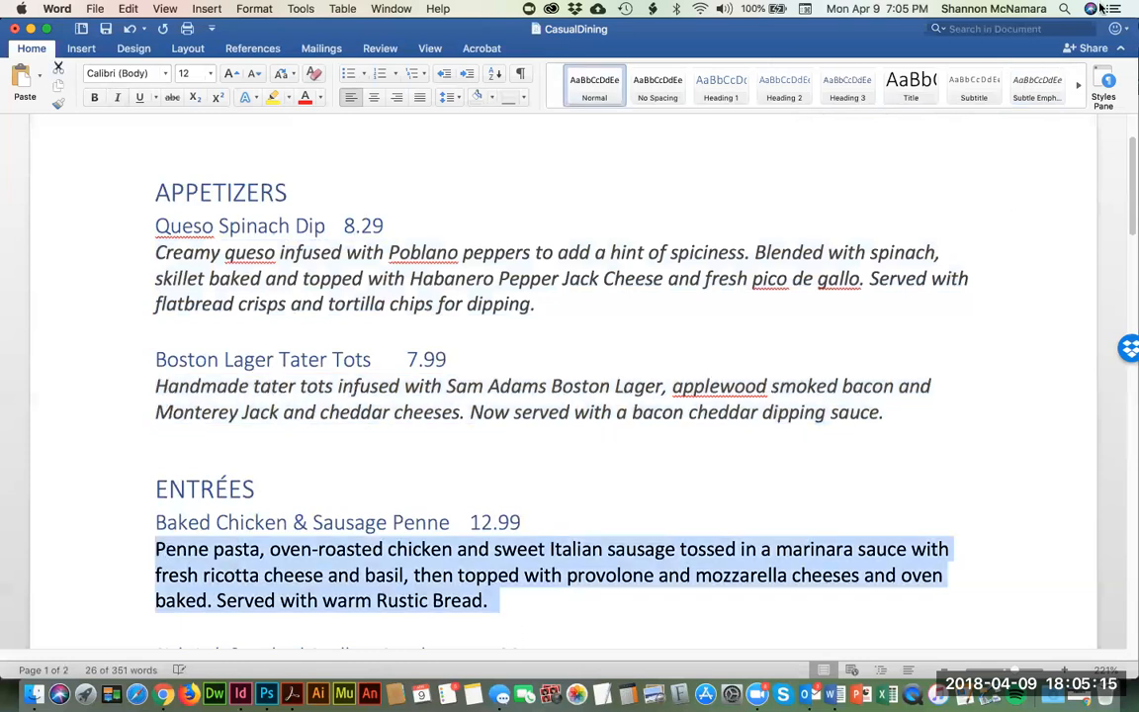
click(1036, 84)
scroll(531, 457, down, 5)
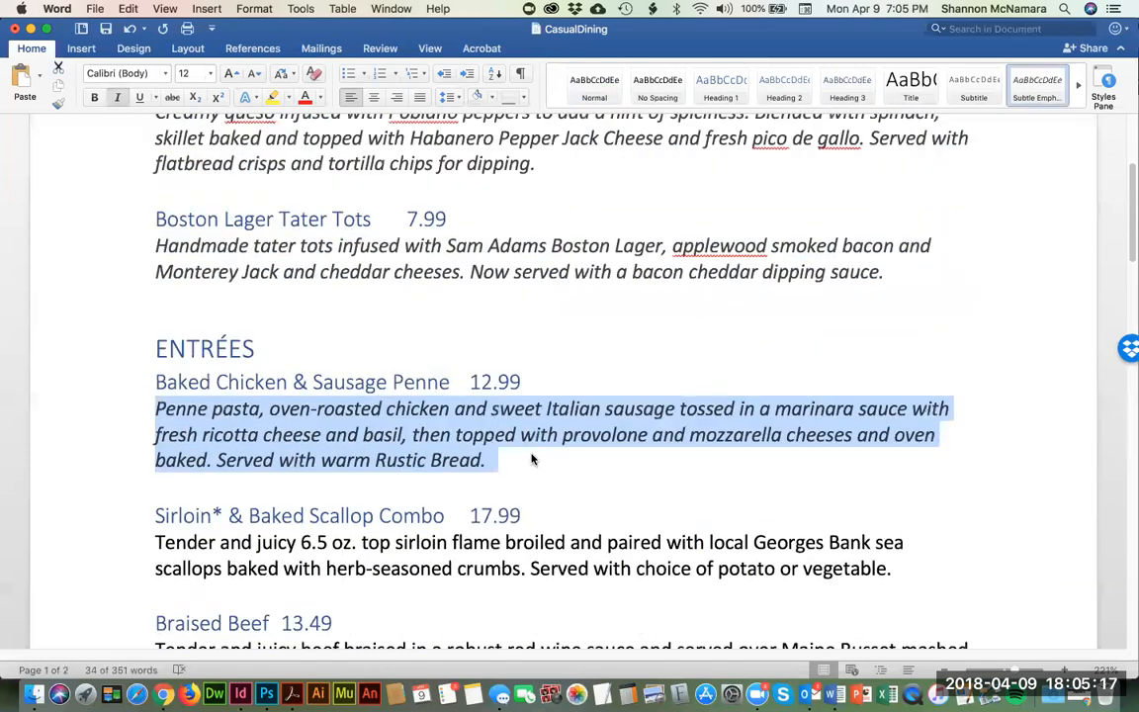
drag(149, 377, 884, 401)
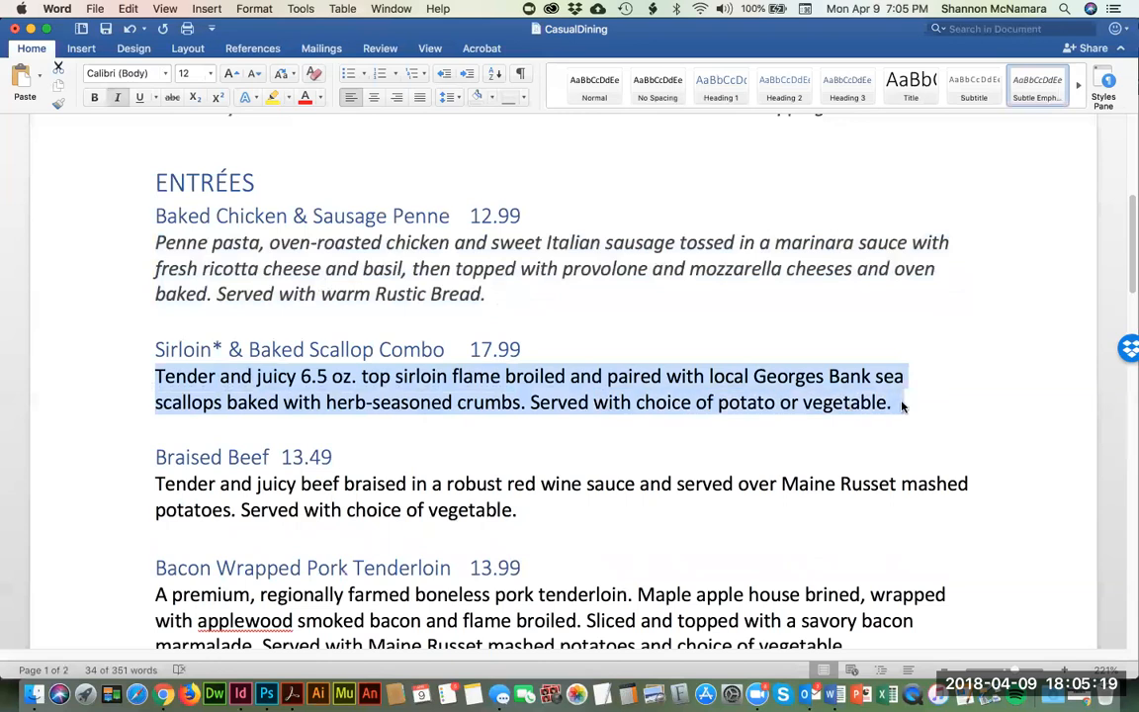
click(1036, 89)
Step: Apply the Subtle Emphasis style to the Braised Beef and Bacon Wrapped Pork Tenderloin descriptions
drag(148, 484, 539, 515)
click(1036, 89)
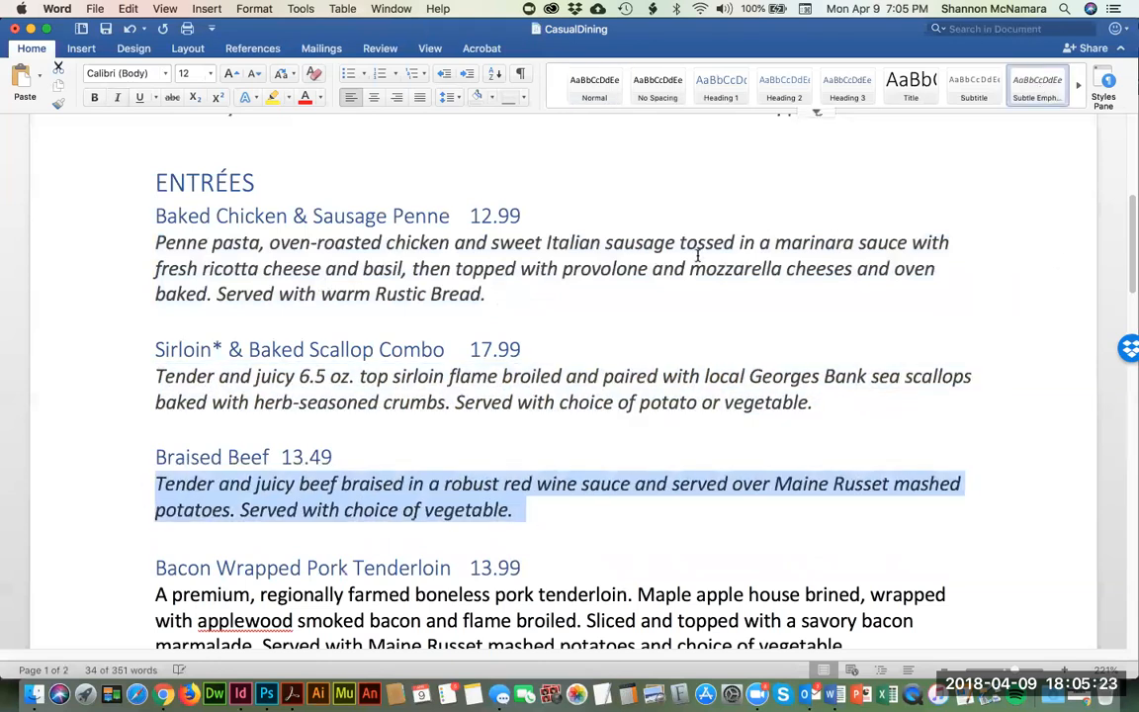
scroll(242, 473, down, 2)
drag(149, 499, 870, 553)
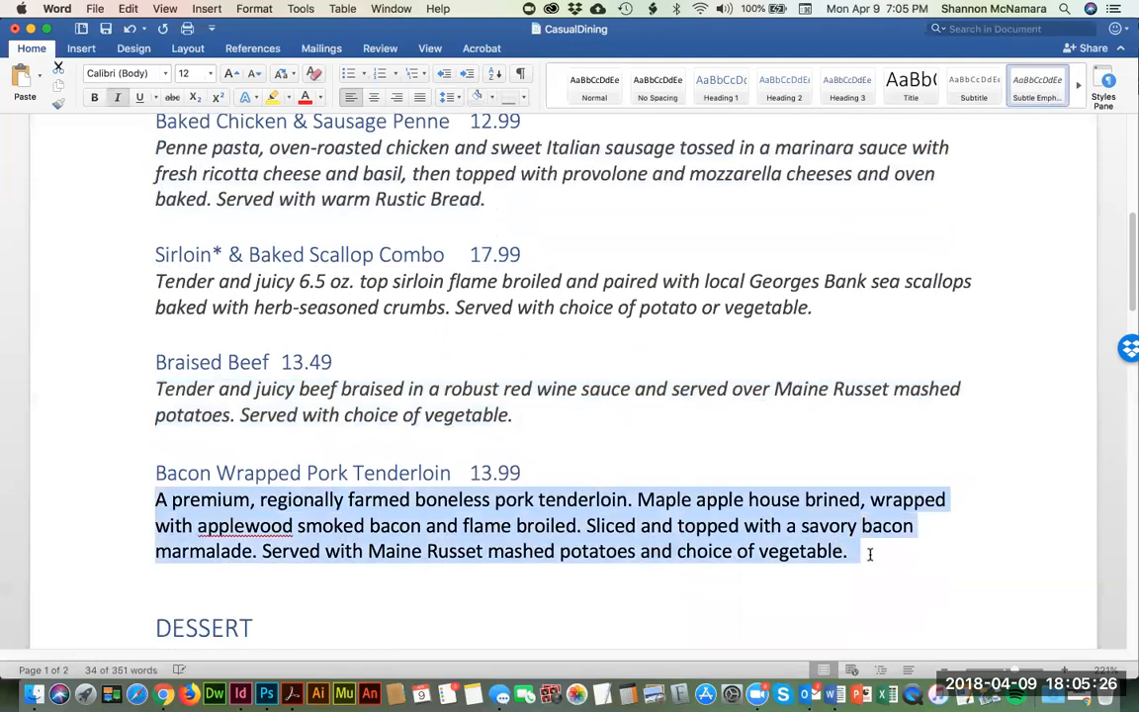
click(1036, 89)
Step: Apply the Subtle Emphasis style to the Baked Chocolate Chip Cookie Skillet description and the "Add a cup of Soup of the Day" line
scroll(335, 452, down, 3)
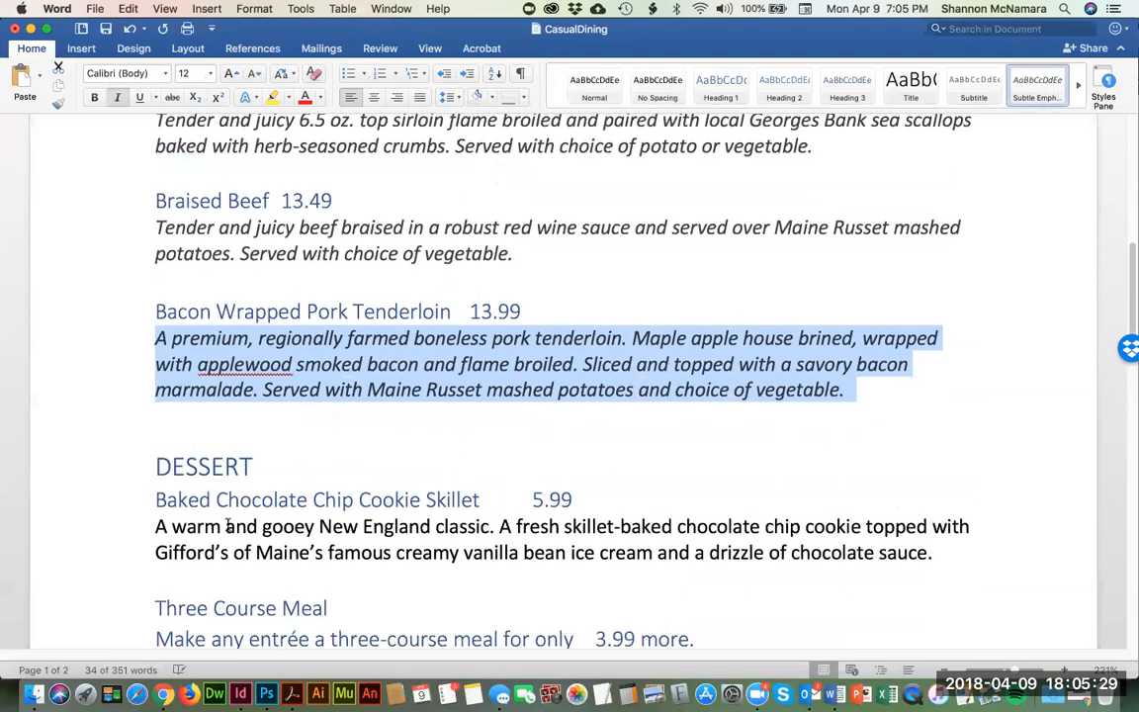
drag(156, 526, 961, 562)
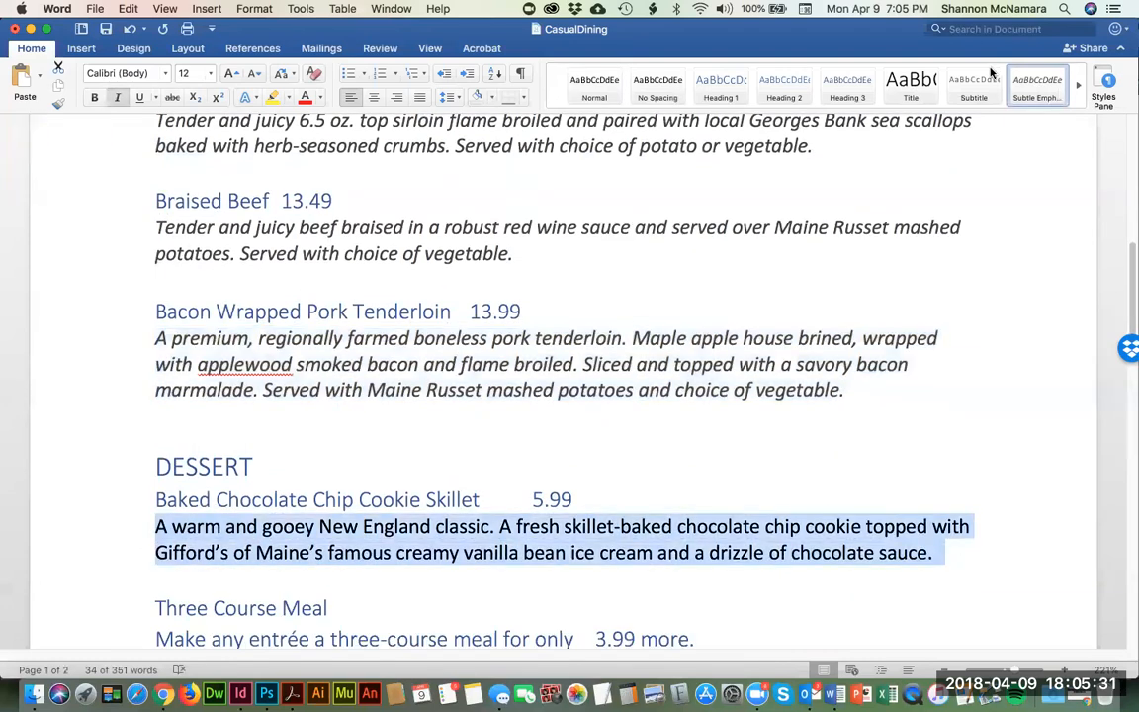
click(1037, 89)
scroll(210, 470, down, 3)
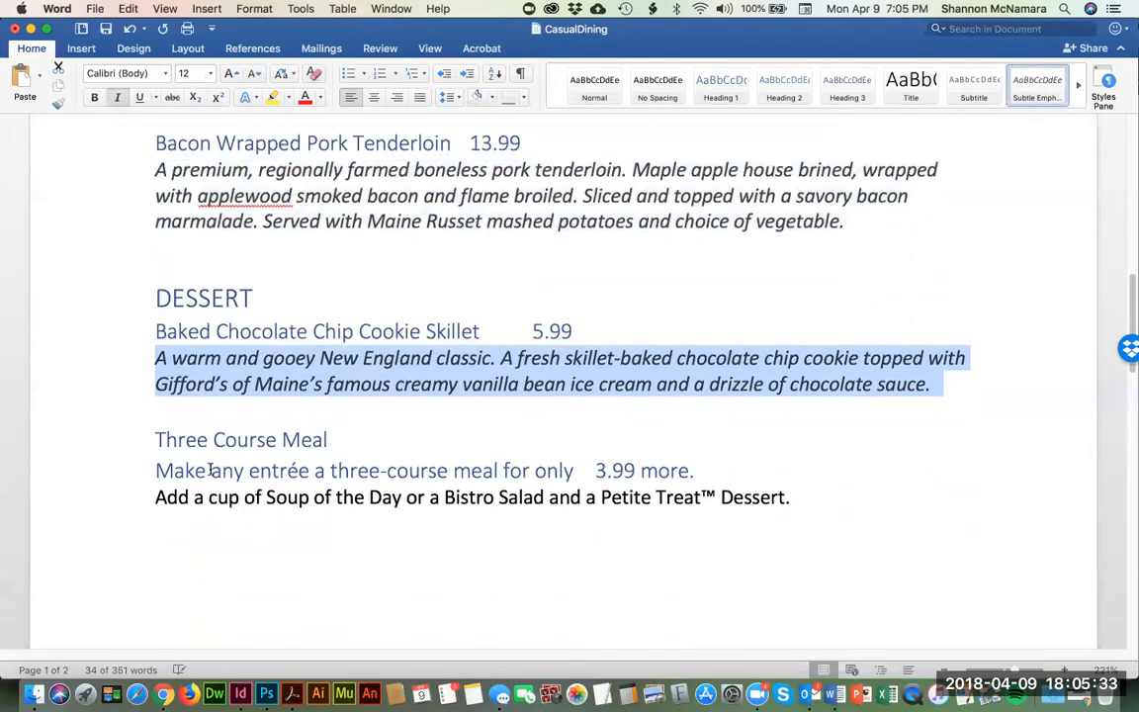
click(148, 496)
key(shift+Down)
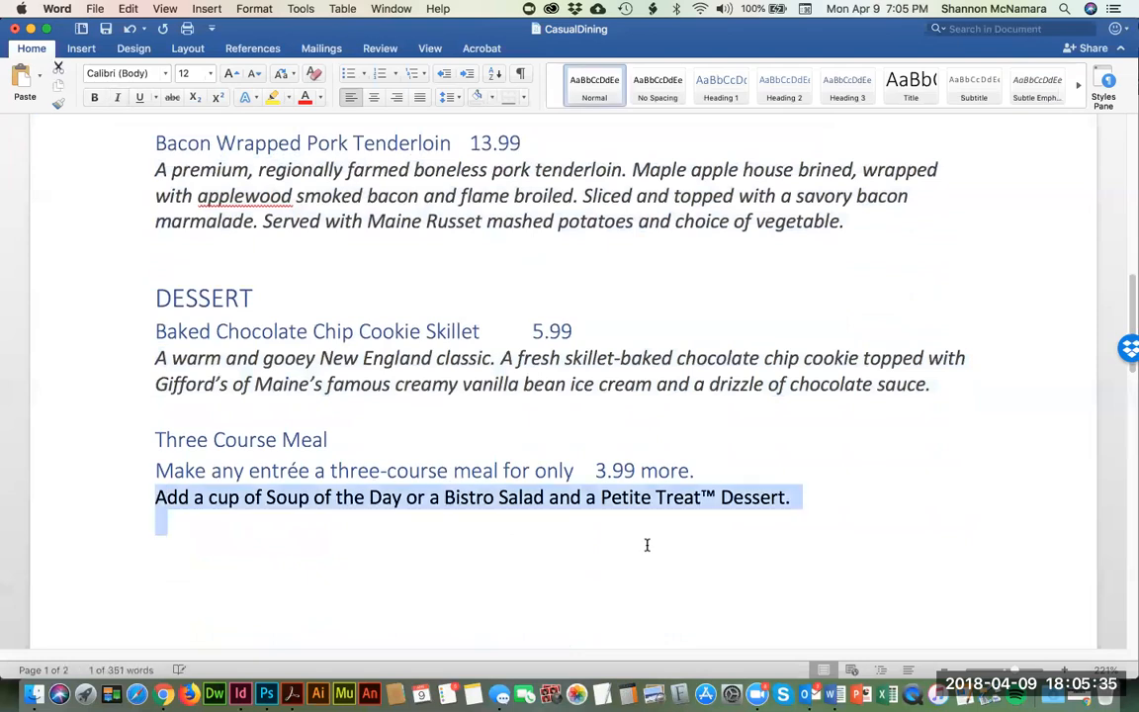
scroll(648, 542, down, 5)
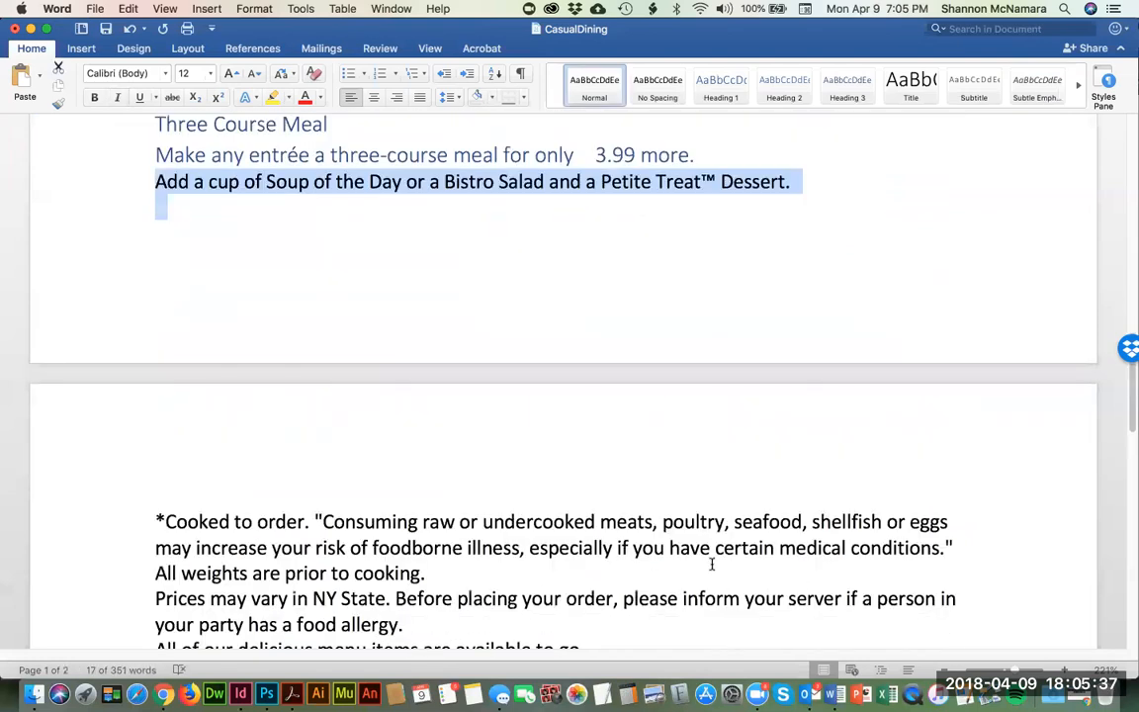
scroll(710, 563, down, 2)
click(1036, 89)
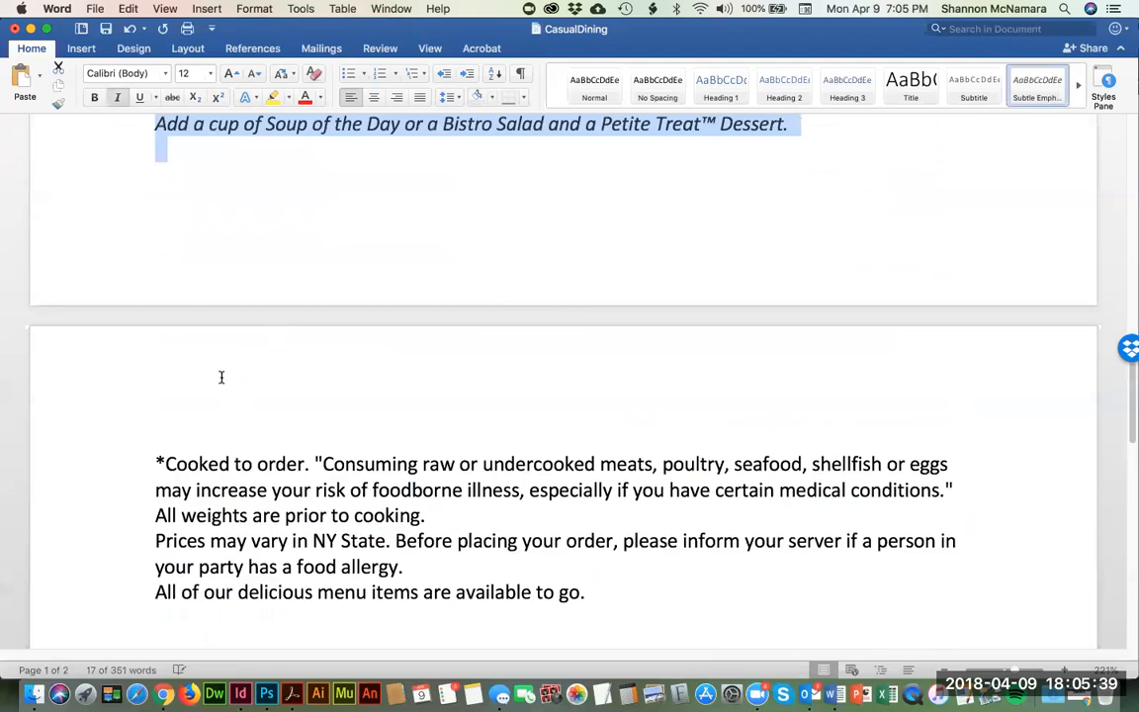
Step: Apply the Subtle Emphasis style to the "*Cooked to order" disclaimer text on page 2 and set its font size to 10
click(151, 463)
shift+click(603, 595)
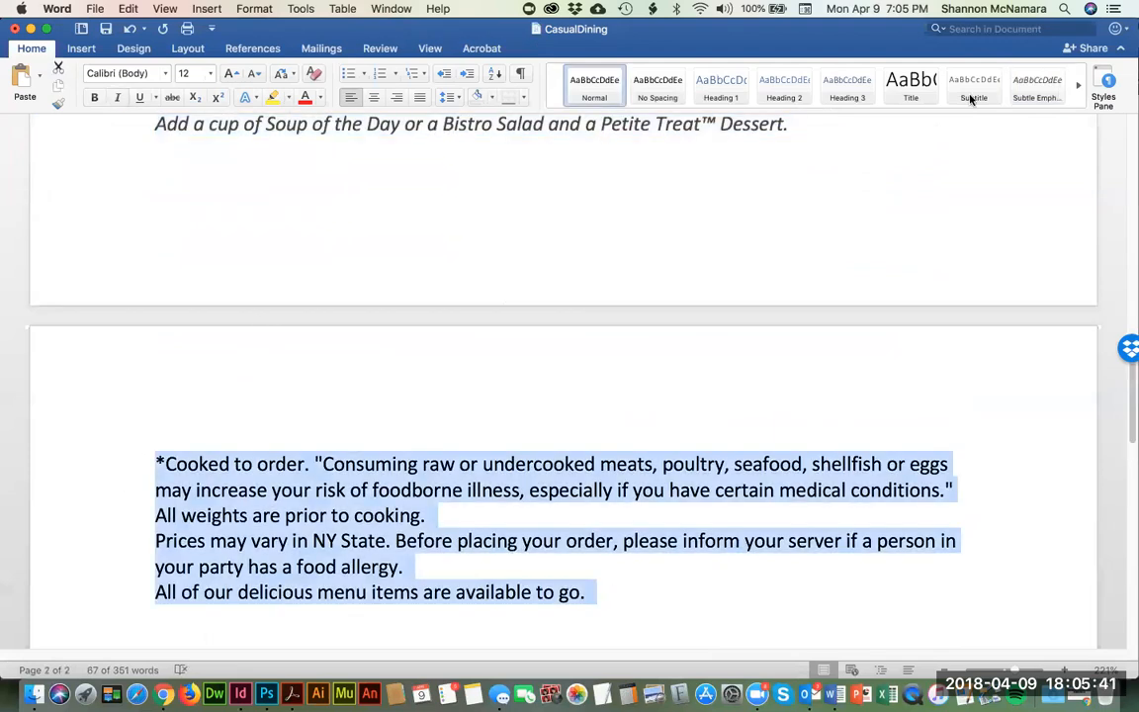
click(1042, 79)
click(198, 76)
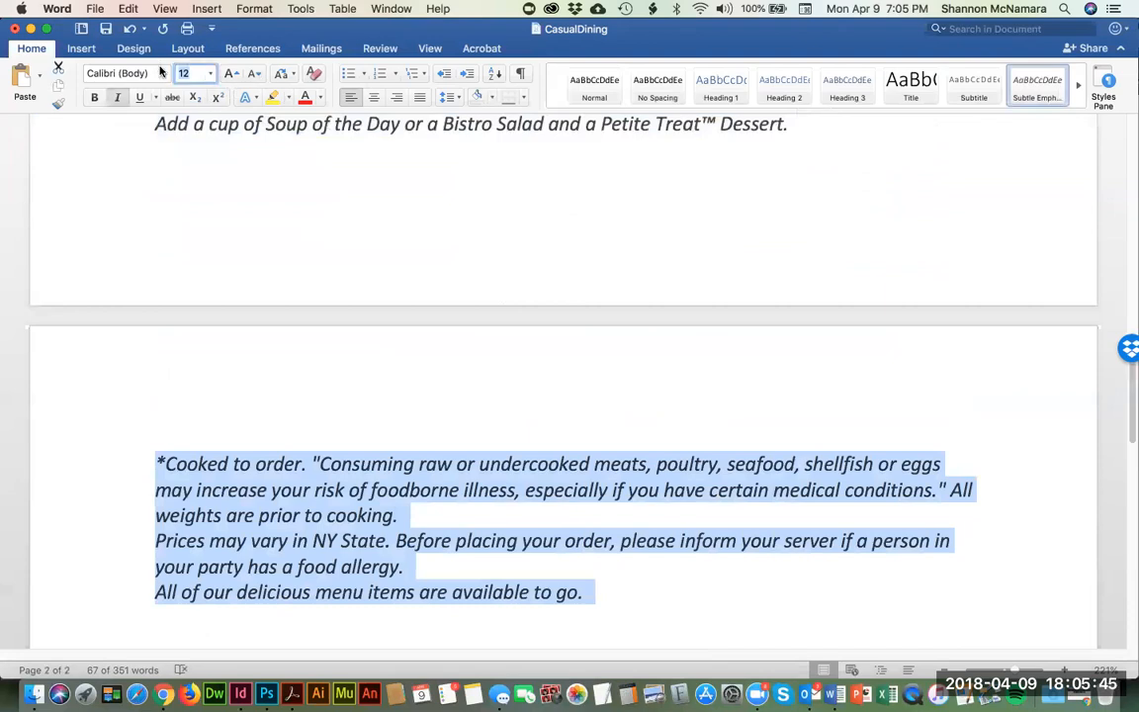
text(10)
key(Return)
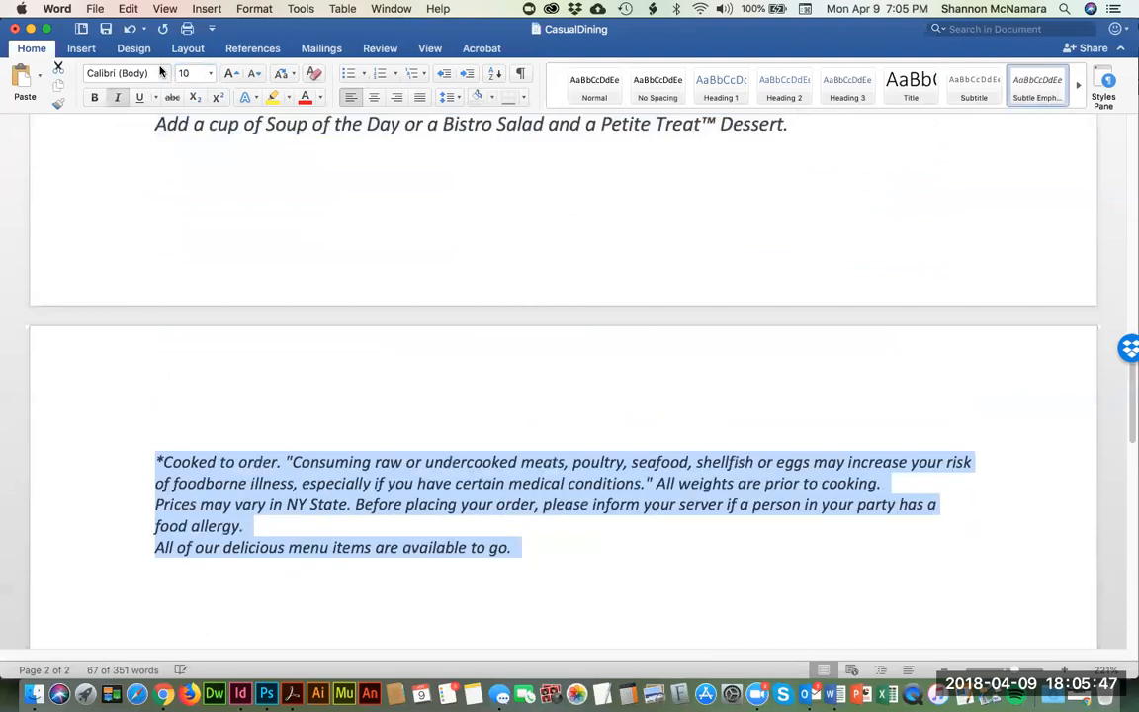
Step: Deselect the disclaimer and review the styled menu text back up to the APPETIZERS heading
click(182, 156)
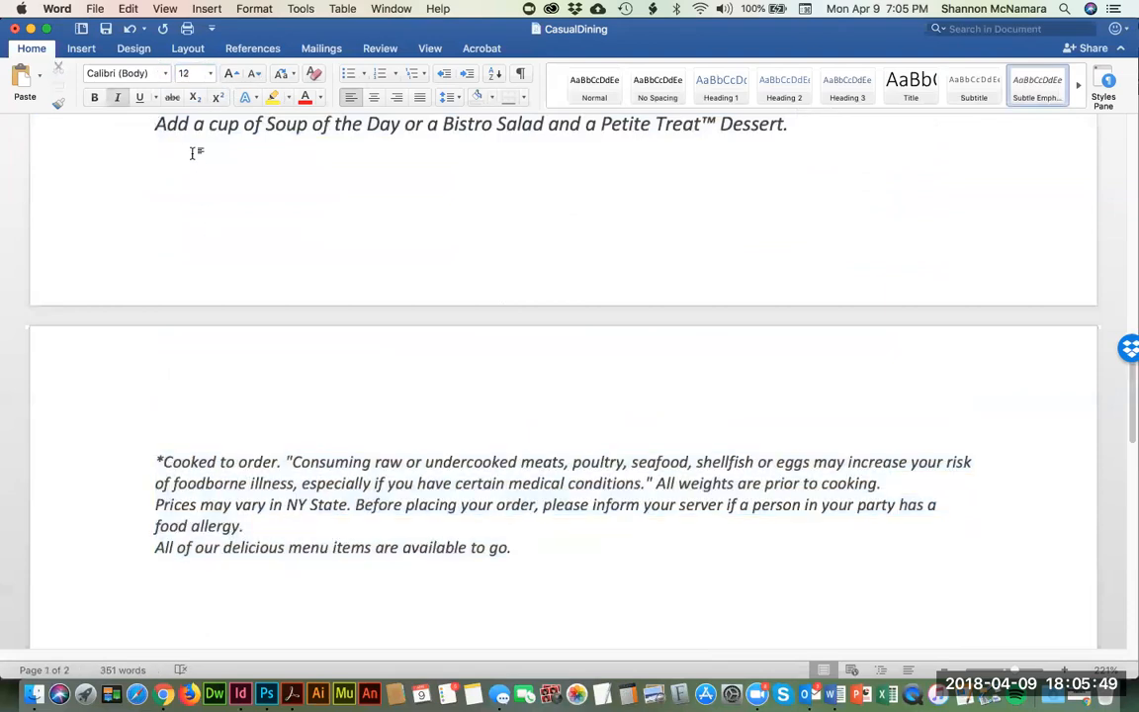
scroll(444, 283, up, 4)
scroll(444, 284, up, 10)
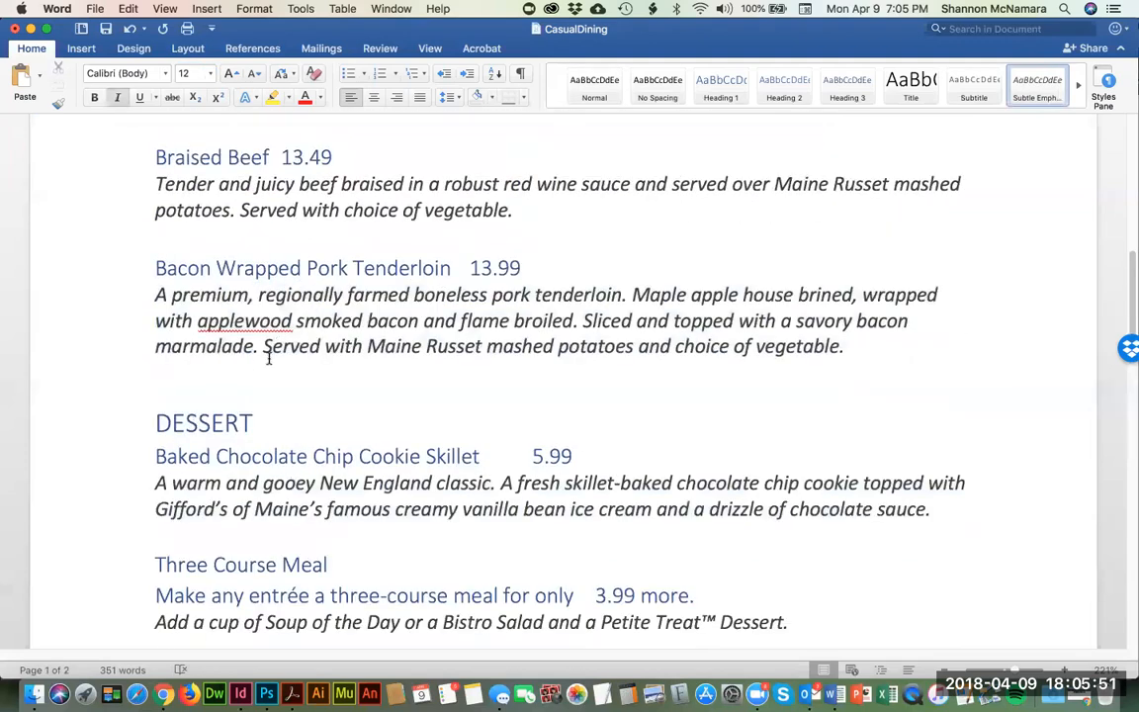
scroll(267, 358, up, 5)
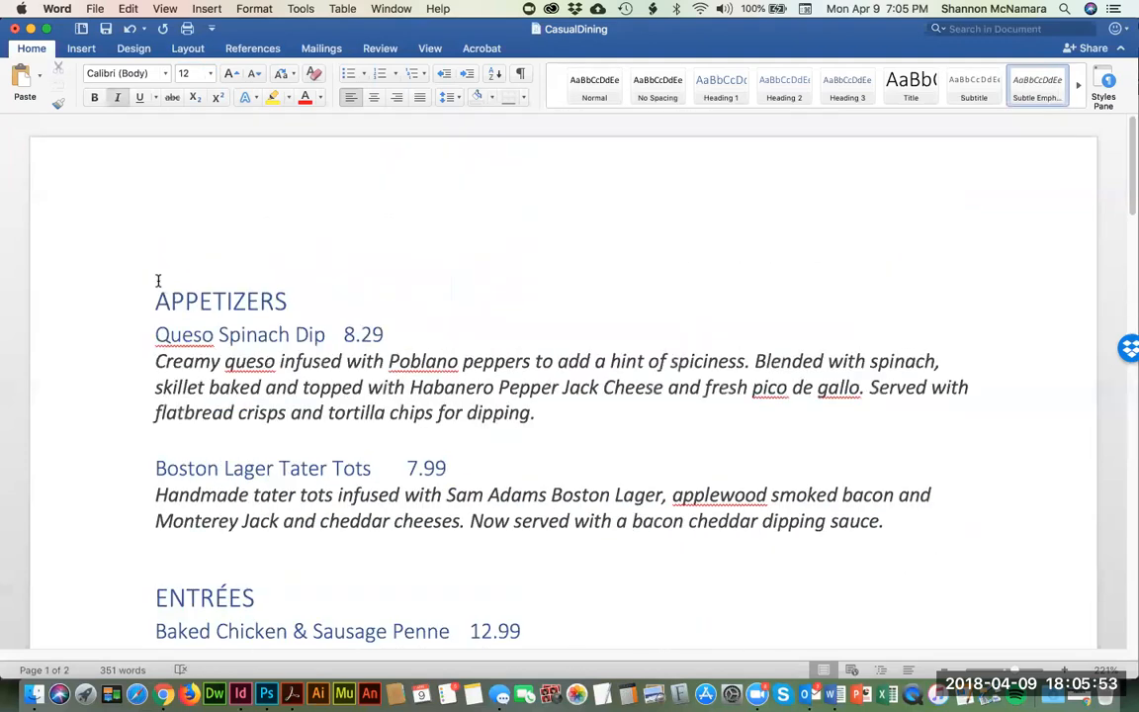
Step: Review the styled appetizers and entrées text, and copy the entire menu document
scroll(196, 196, down, 3)
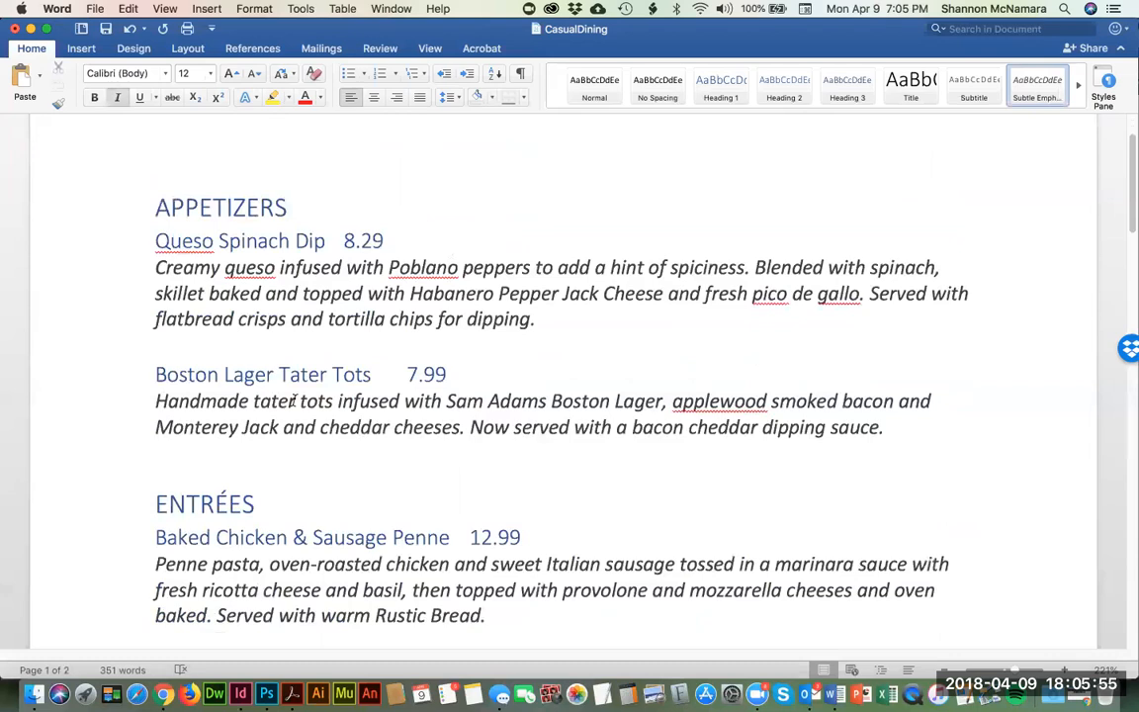
scroll(293, 401, down, 2)
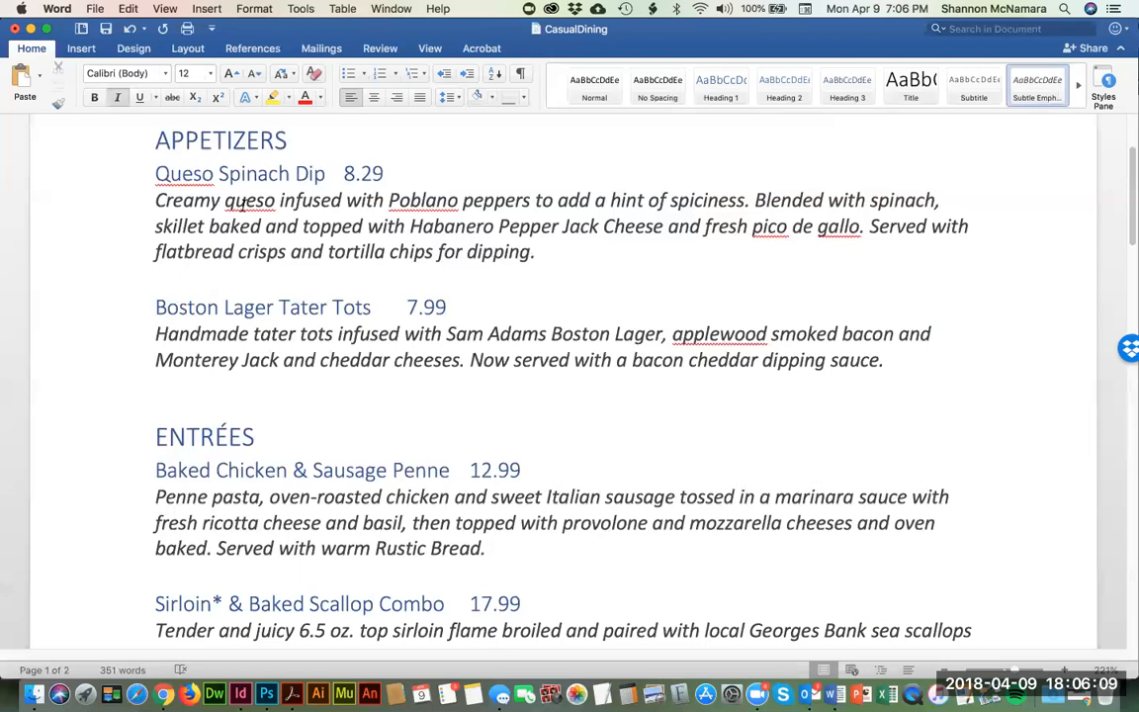
click(199, 140)
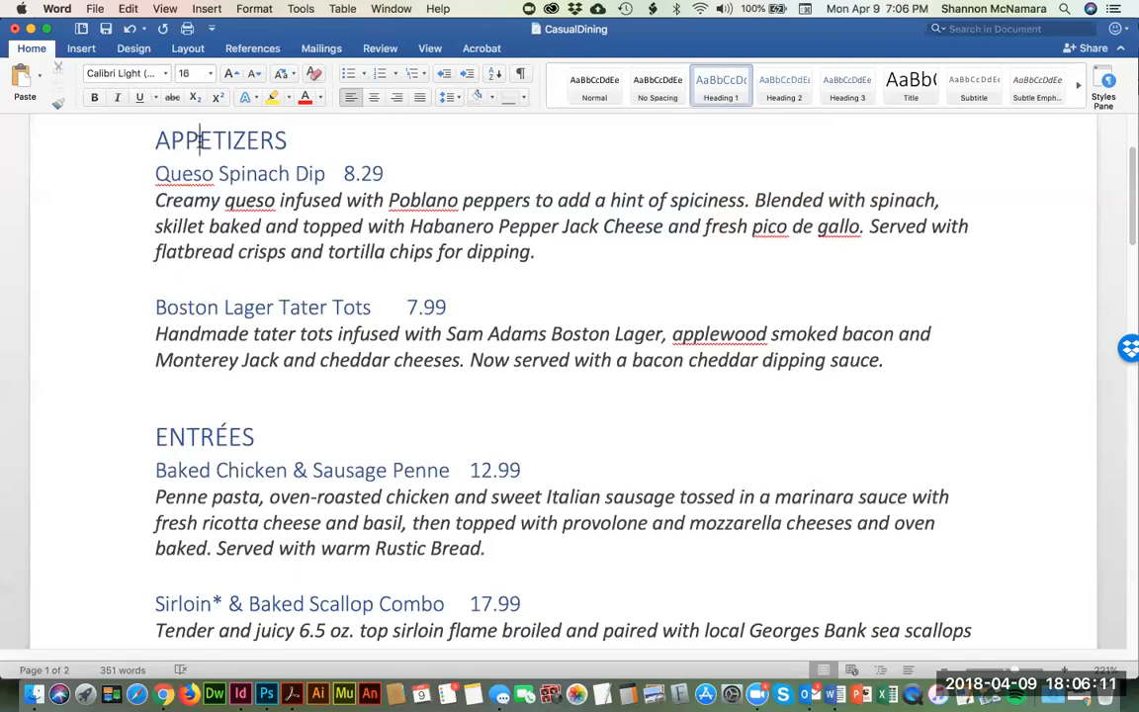
scroll(265, 399, up, 5)
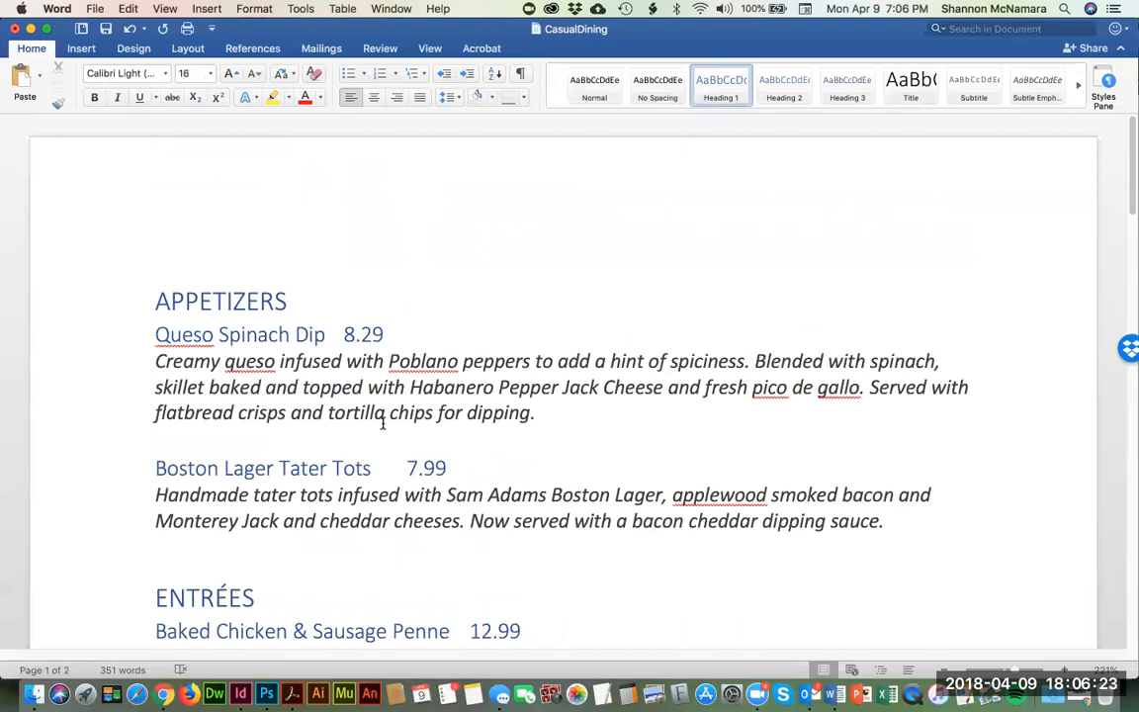
key(super+a)
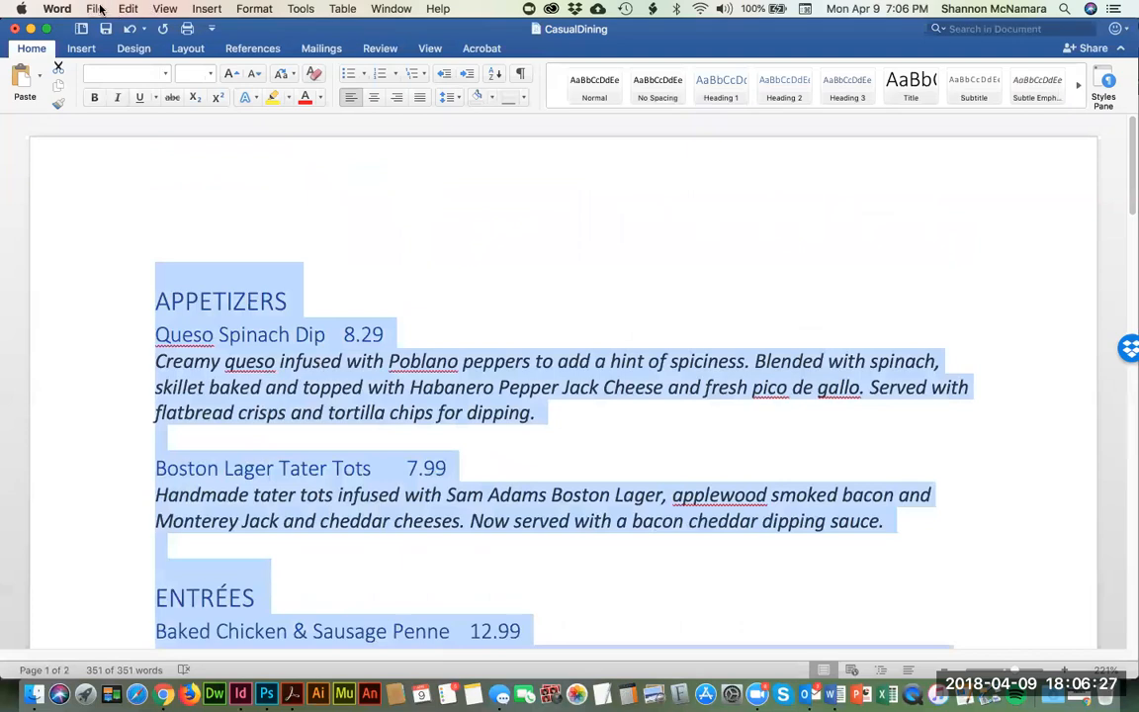
click(128, 9)
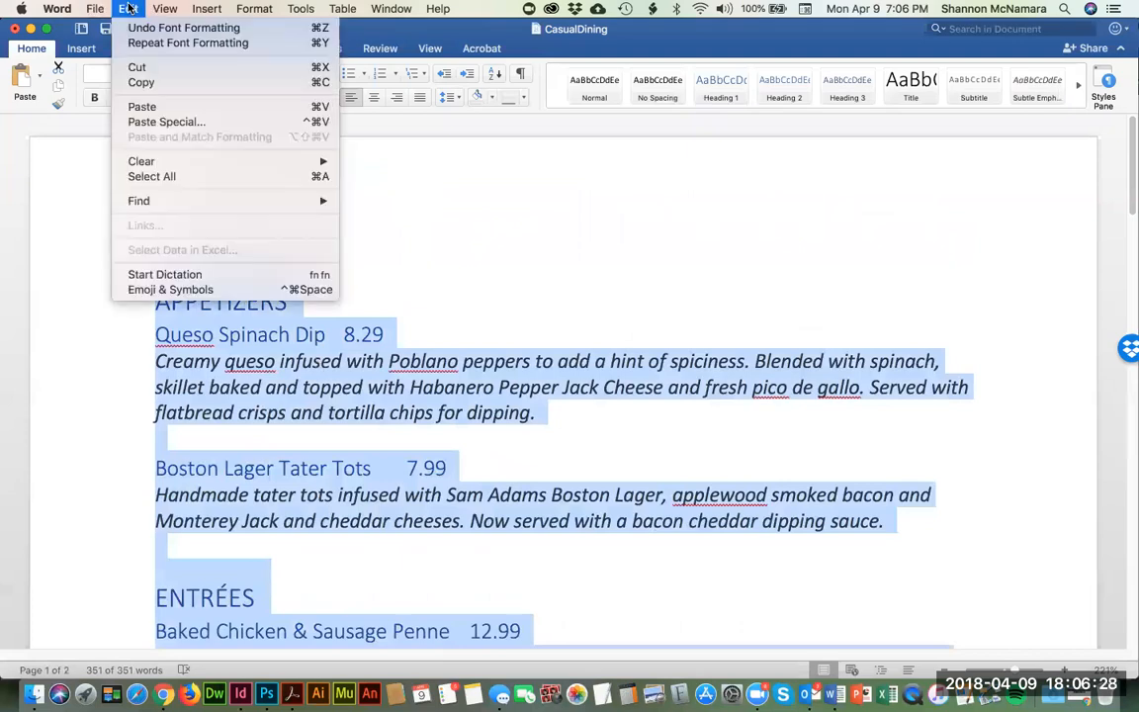
click(141, 78)
Step: Switch to InDesign and paste the copied menu text into the left text frame on page 2
key(super+Tab)
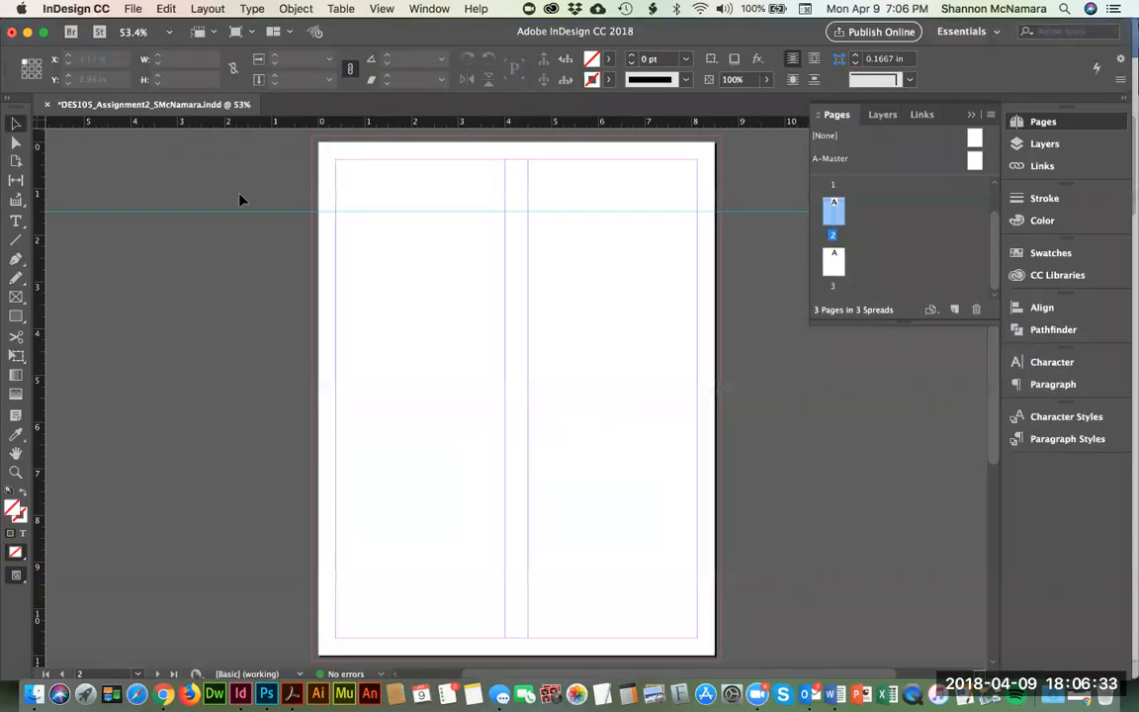
click(359, 242)
double_click(359, 233)
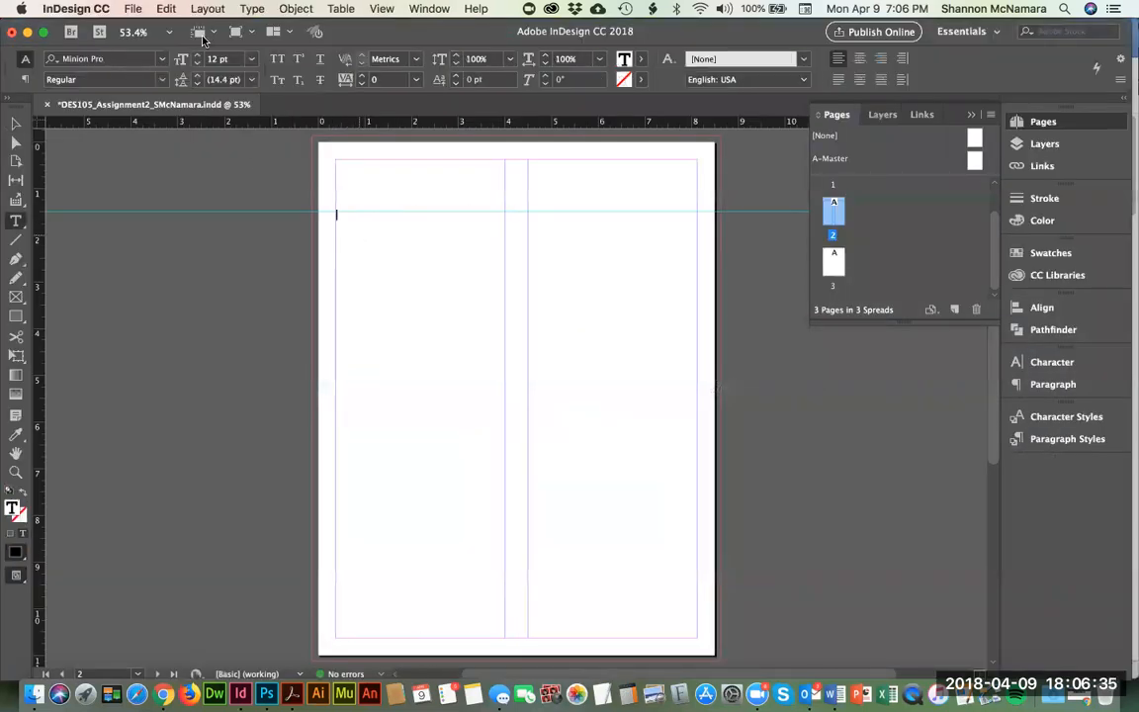
click(166, 9)
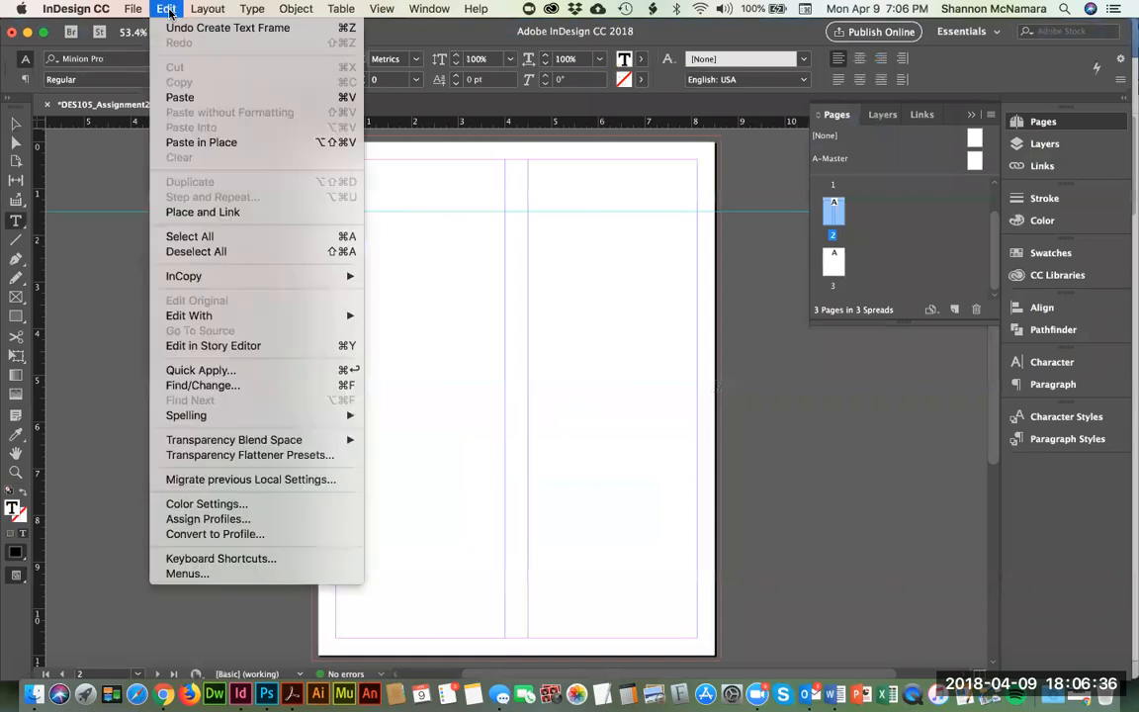
click(182, 98)
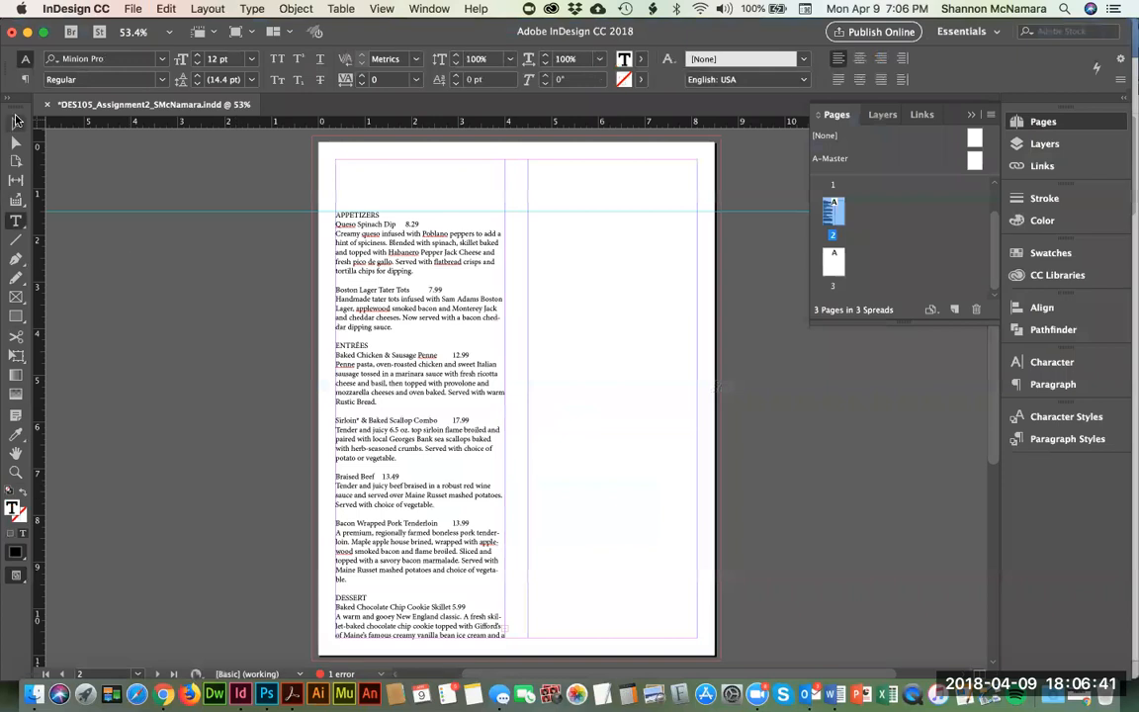
Step: Examine the lower right corner of the left text frame up close for its overset text marker, and return to the full-page view
click(16, 123)
key(z)
drag(280, 561, 524, 643)
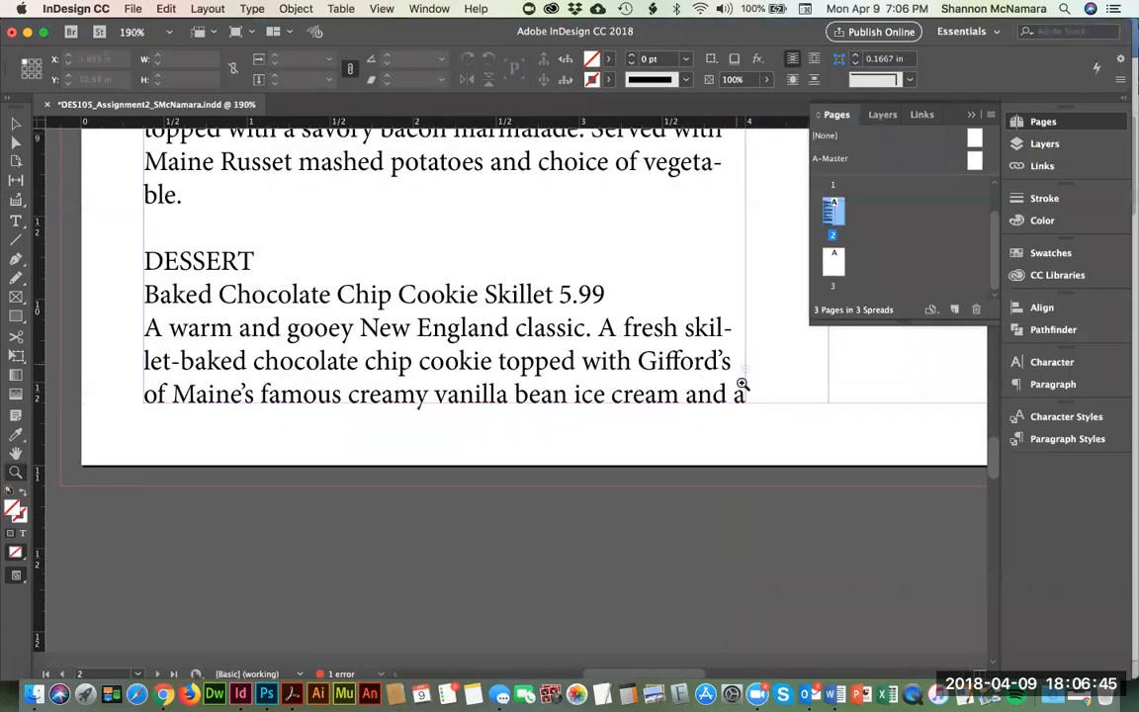
key(v)
click(444, 333)
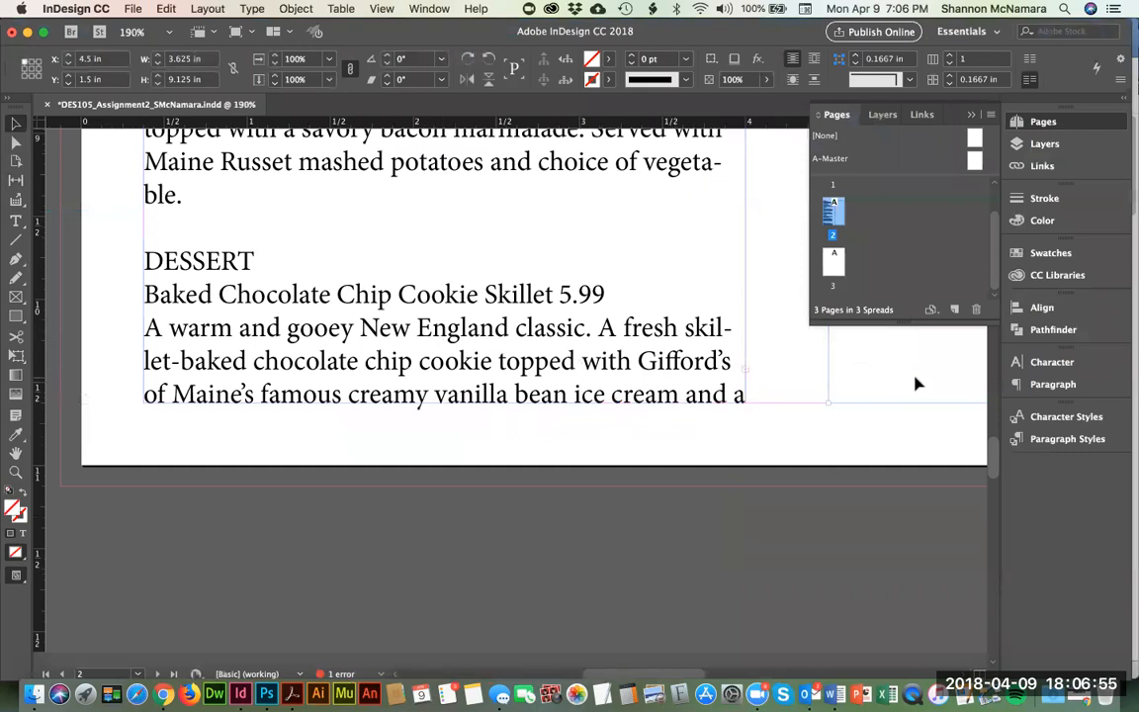
click(681, 445)
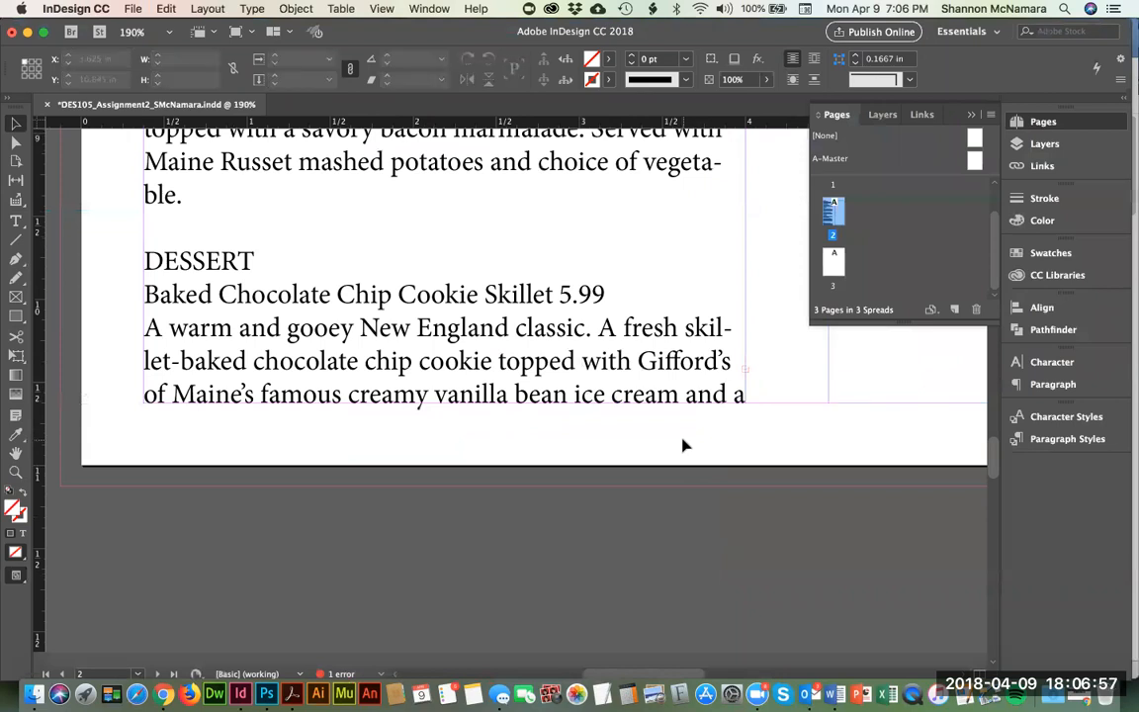
key(super+0)
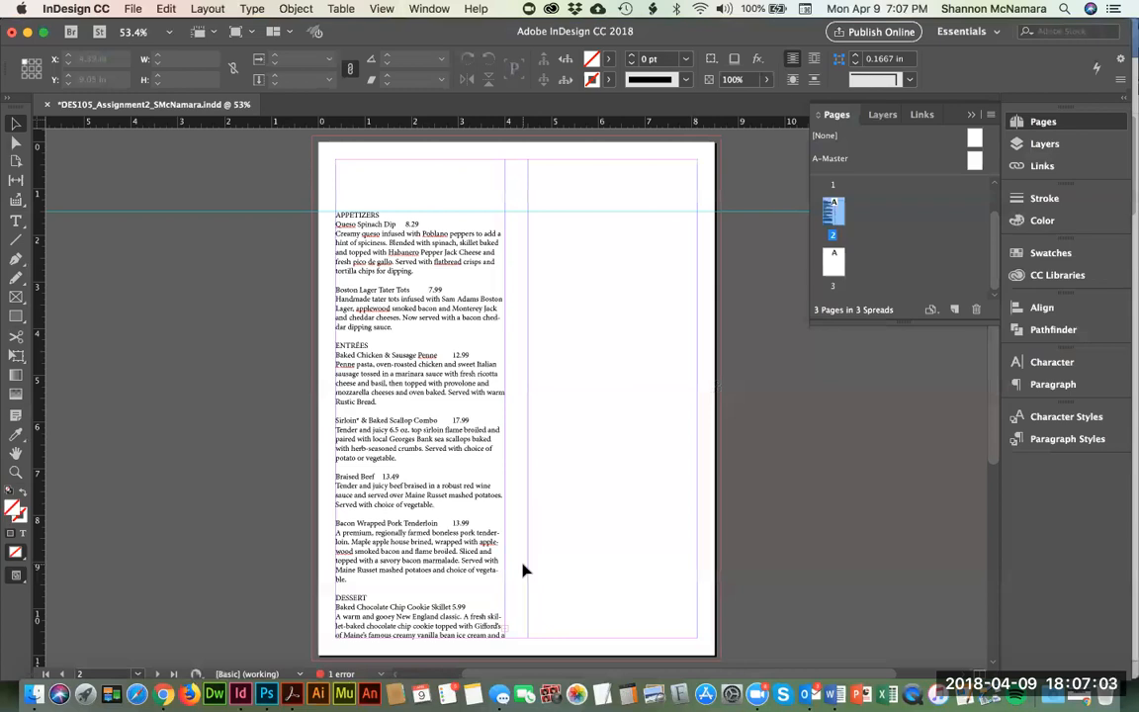
Step: Capture a screenshot of the left text frame's lower right corner and open the image from the Dropbox Screenshots folder
drag(441, 595, 536, 654)
click(34, 693)
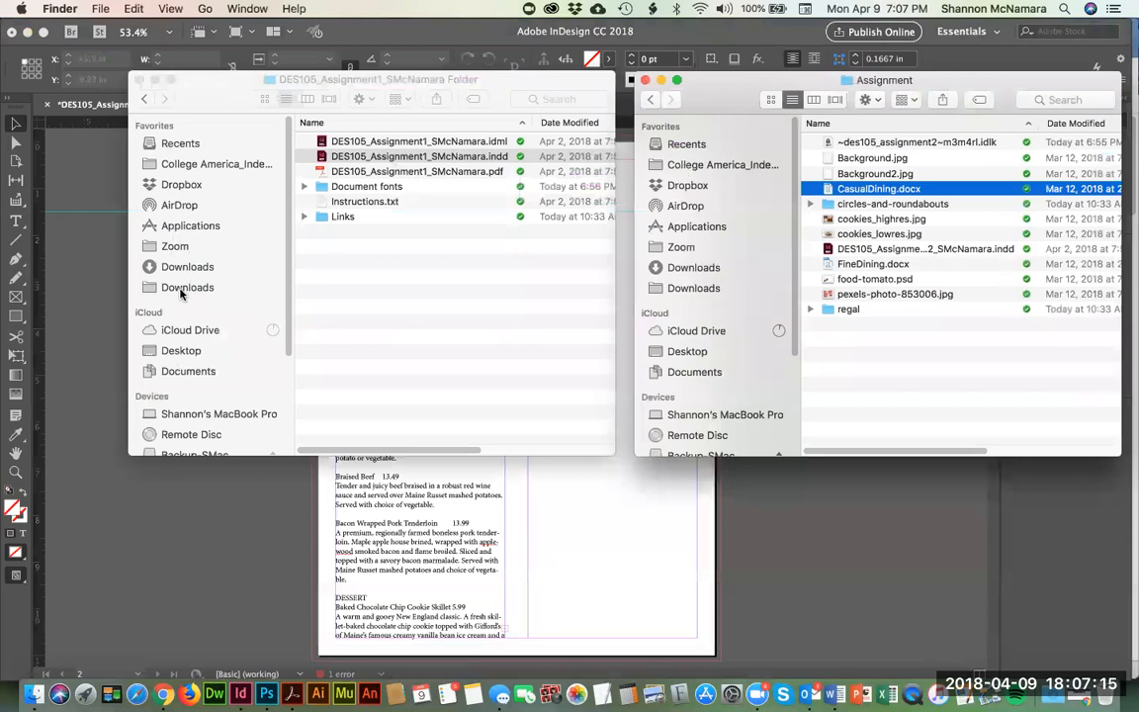
click(183, 183)
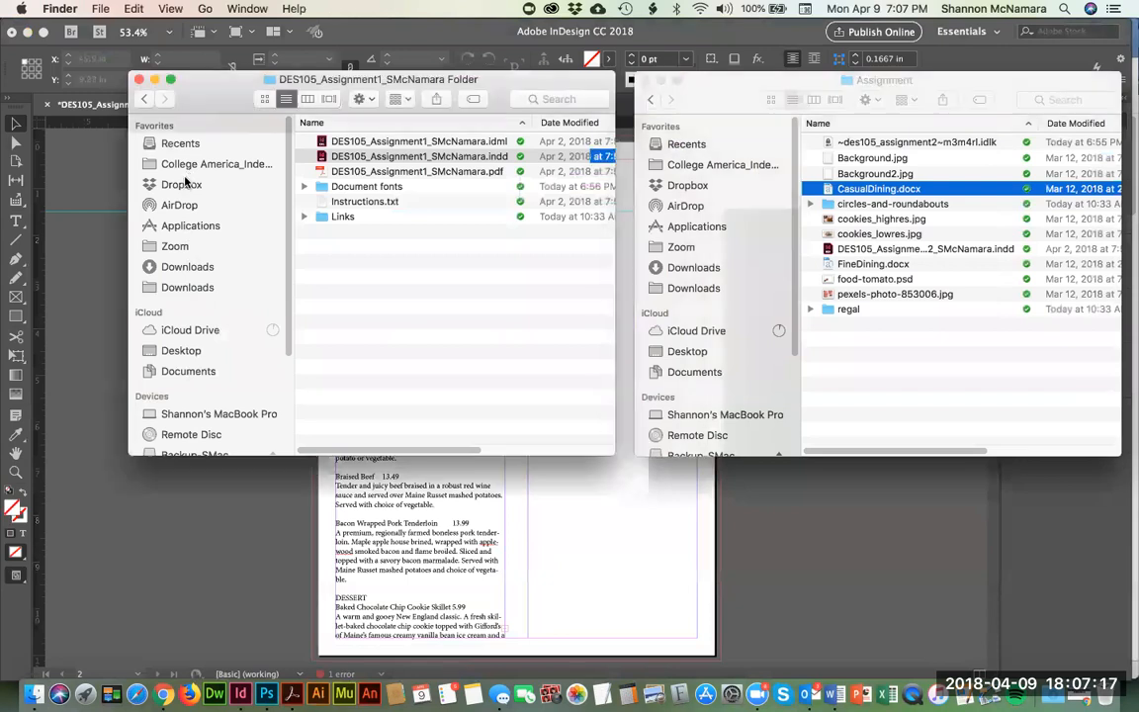
click(183, 184)
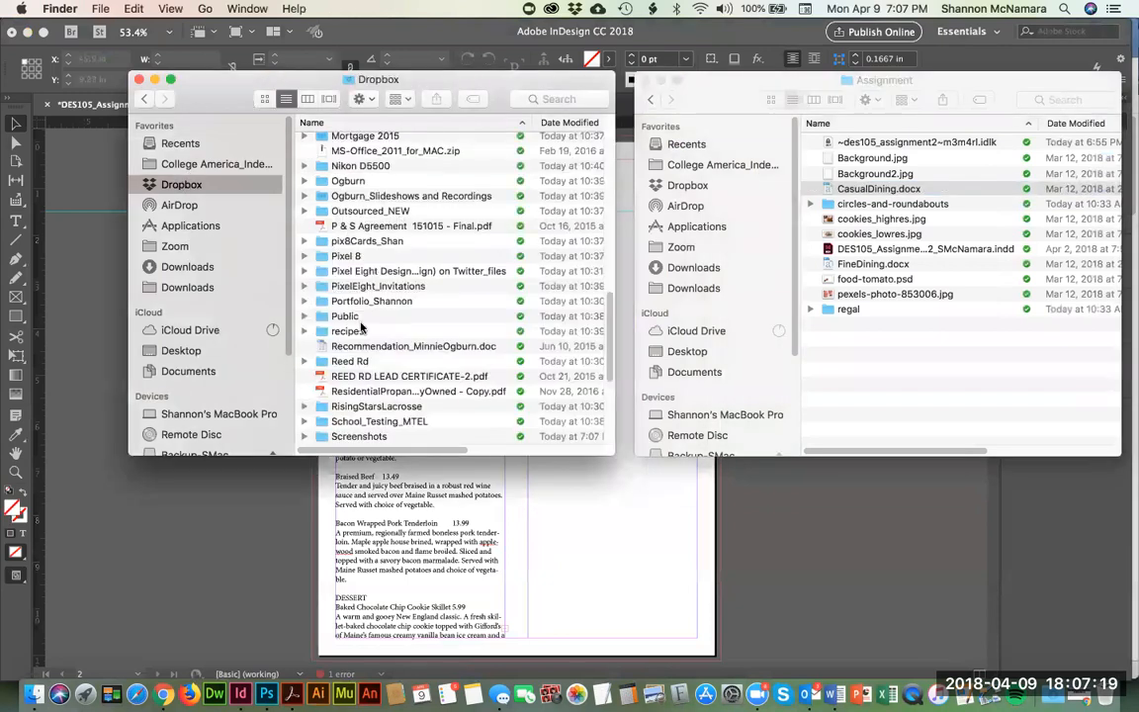
scroll(366, 297, down, 5)
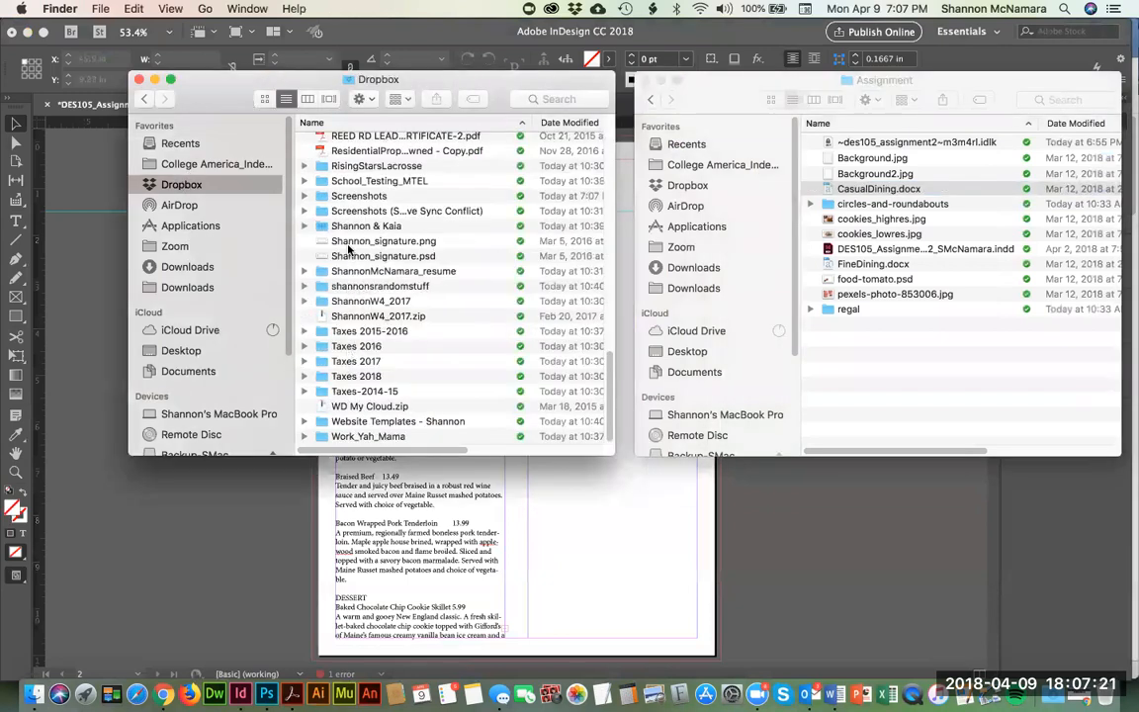
double_click(354, 197)
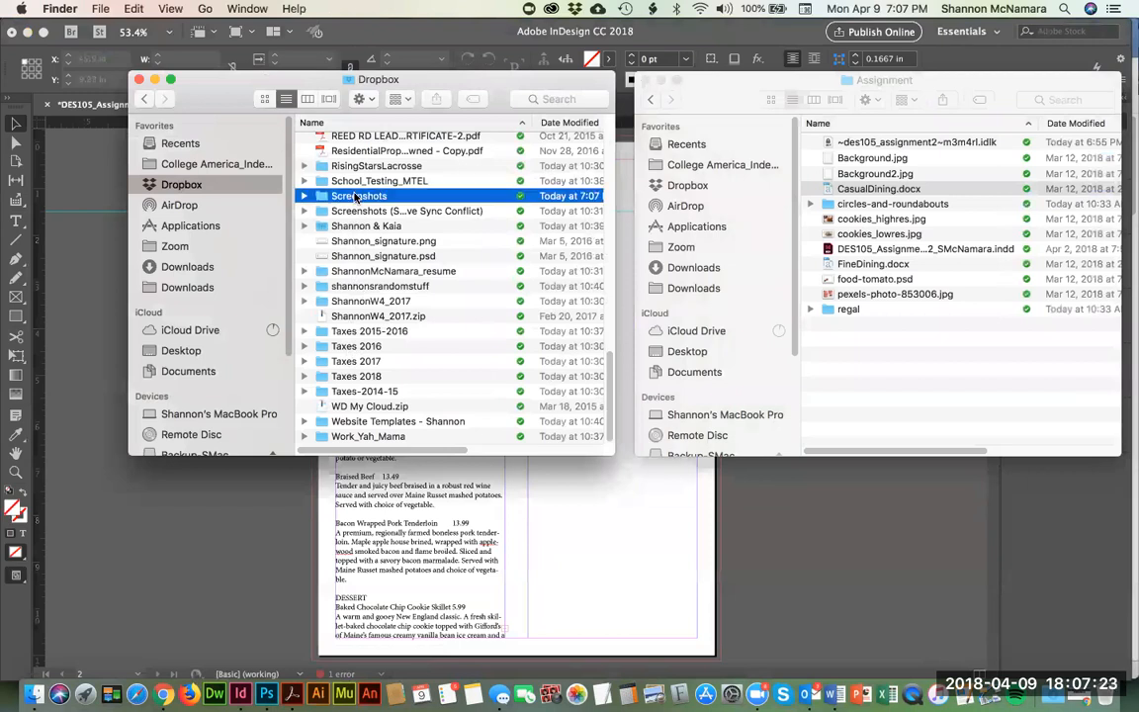
double_click(410, 144)
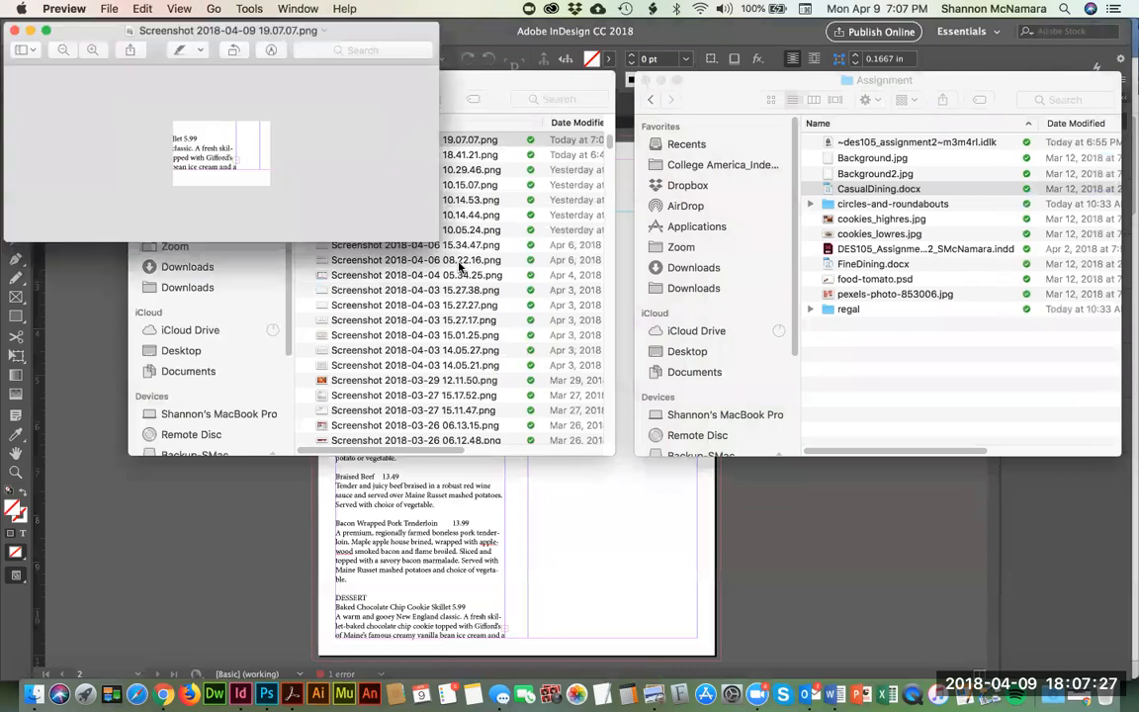
Step: Magnify the captured image to examine the overset text marker, and return to the InDesign document
key(super+plus)
key(super+plus)
key(super+plus)
key(super+plus)
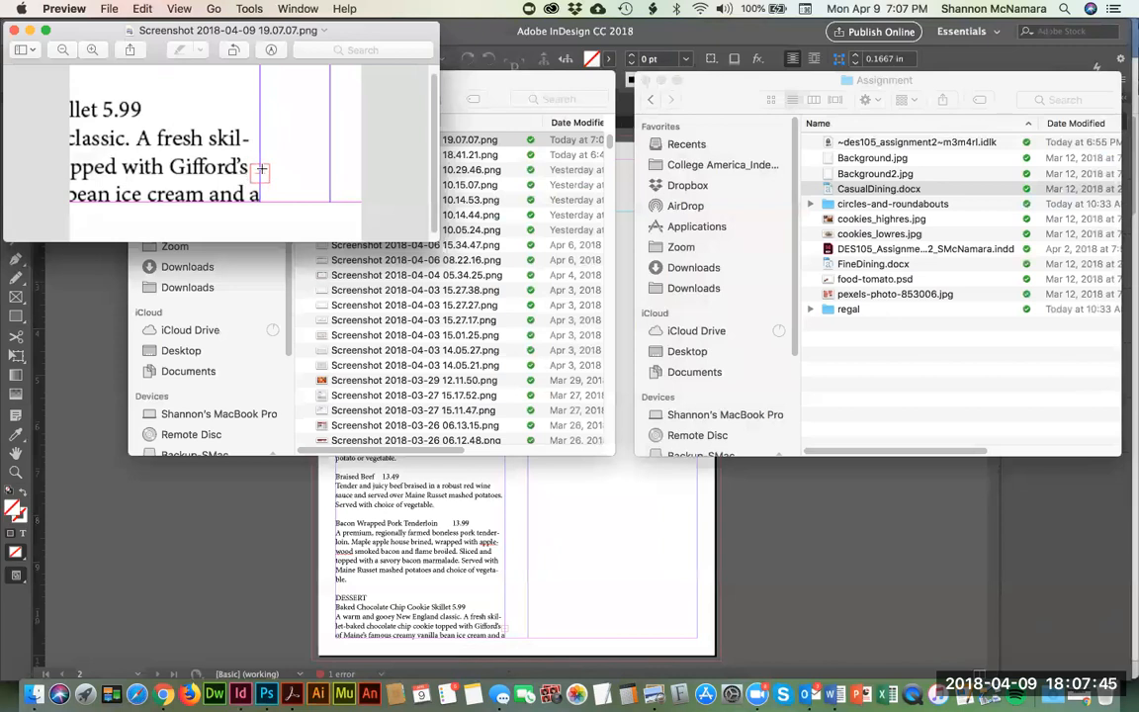
click(67, 277)
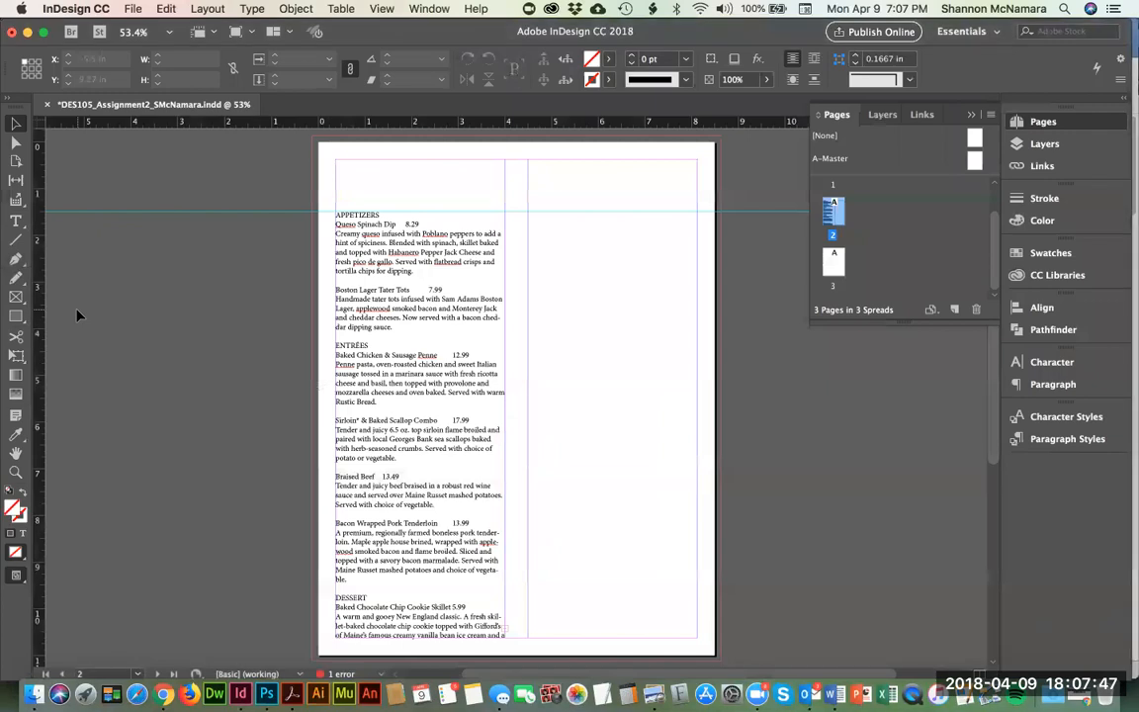
Step: Thread the overset menu text from the left text frame into the right text frame on page 2
click(16, 221)
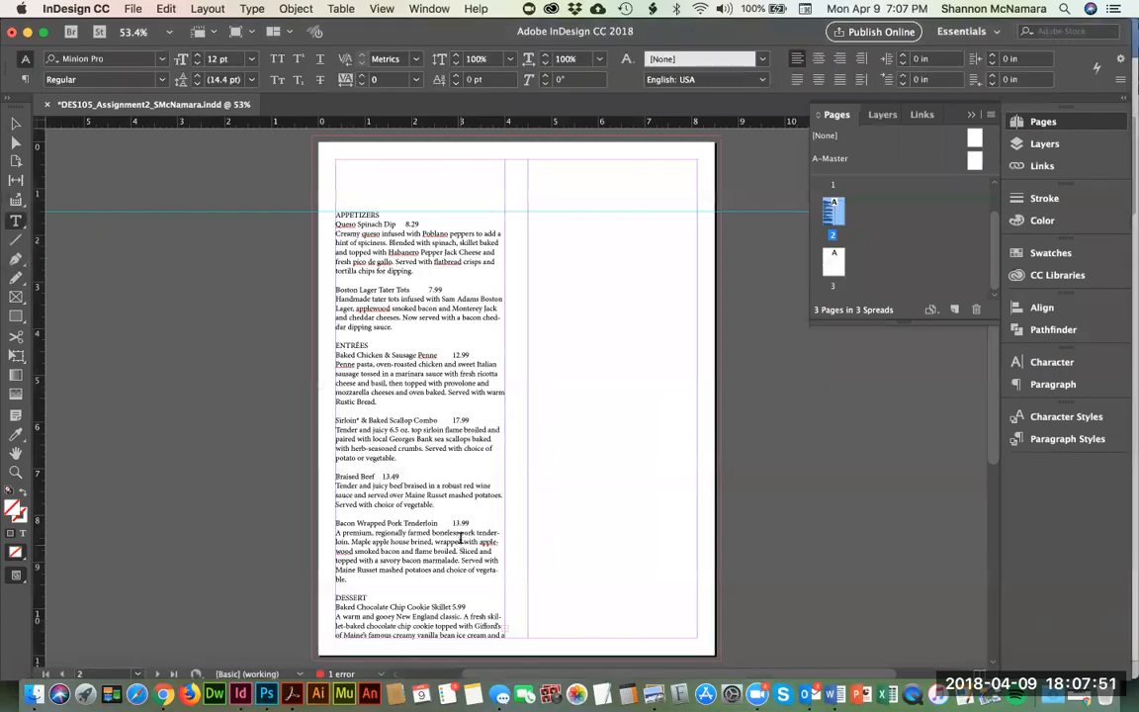
click(16, 125)
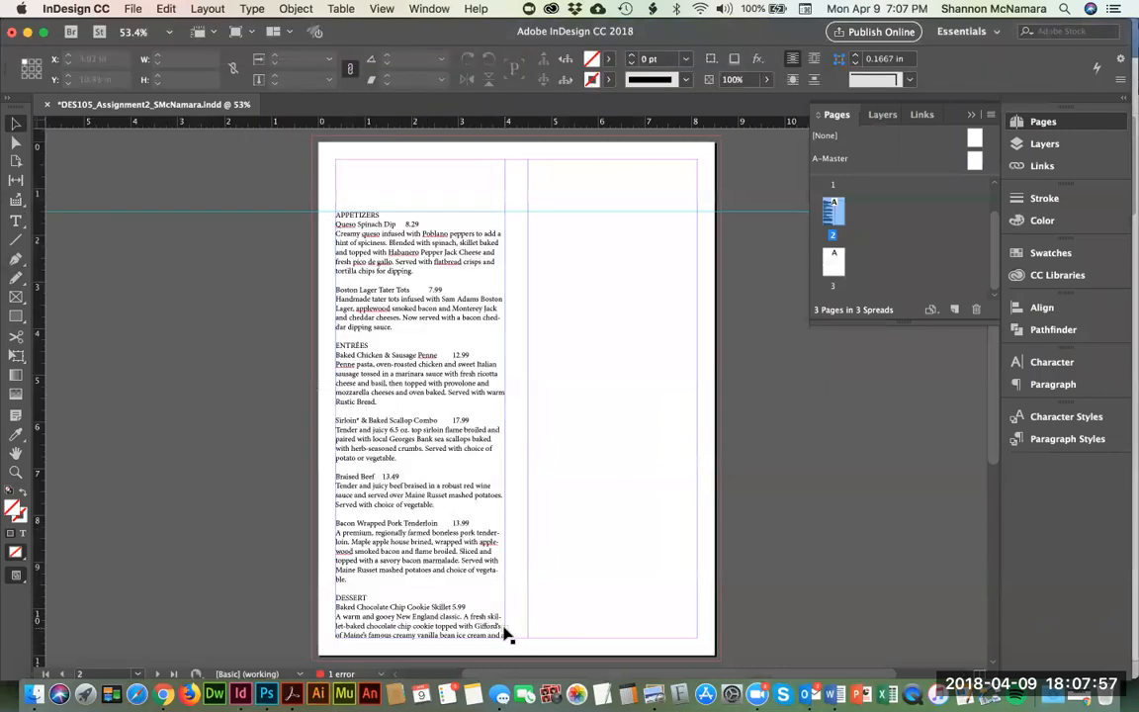
click(504, 633)
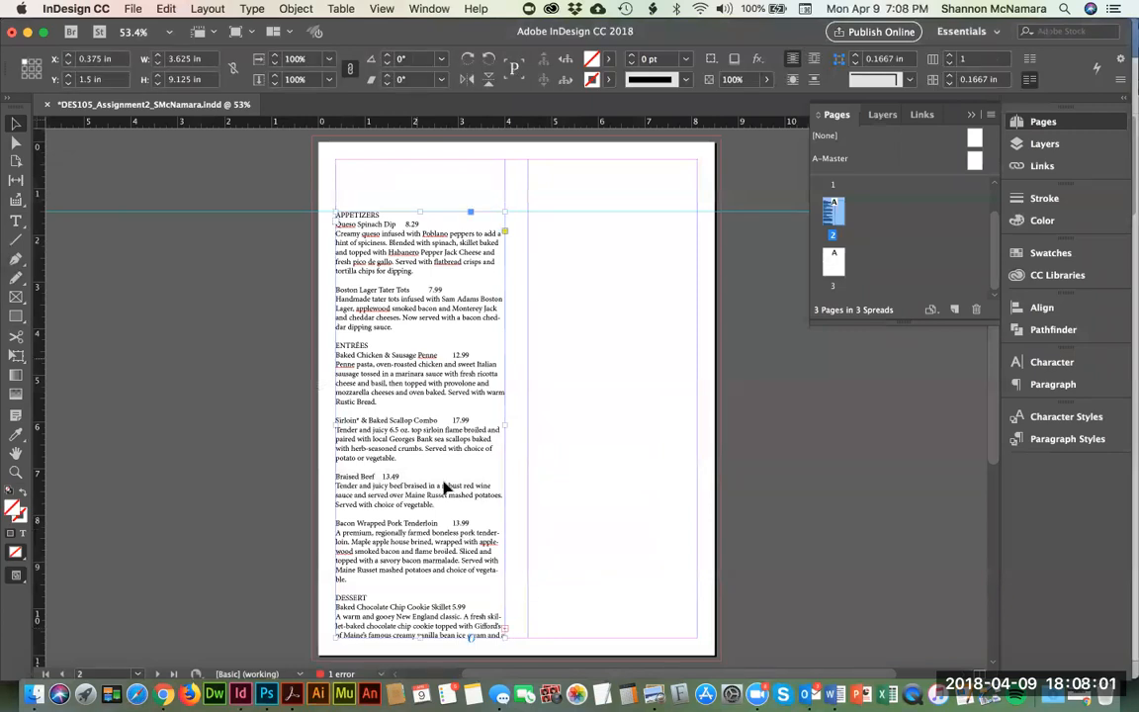
click(504, 632)
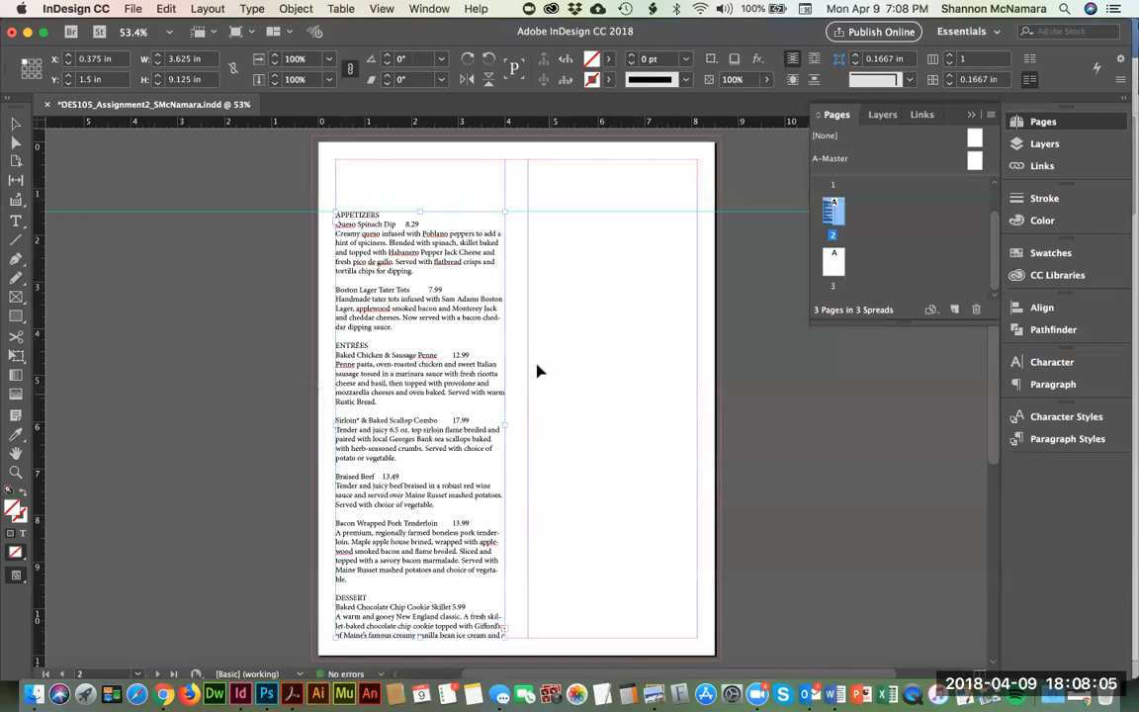
click(547, 236)
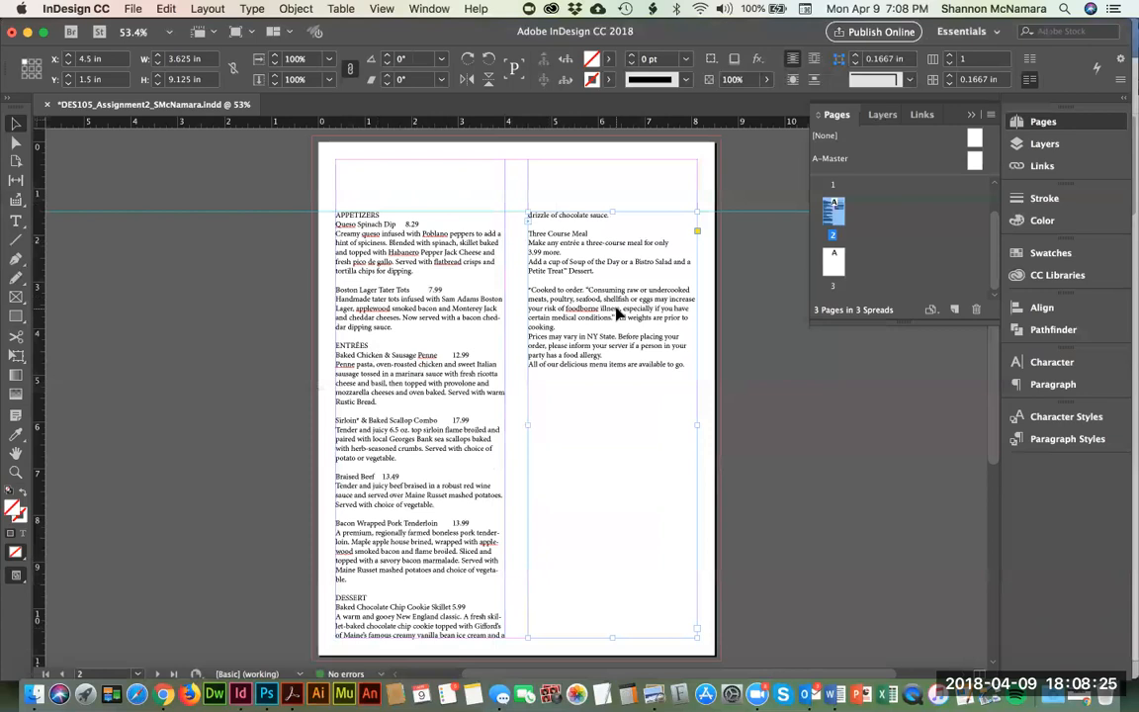
Step: Widen the left text frame to about 6.83 in to test the text reflow, restore its width to 3.625 in, and deselect it
click(450, 341)
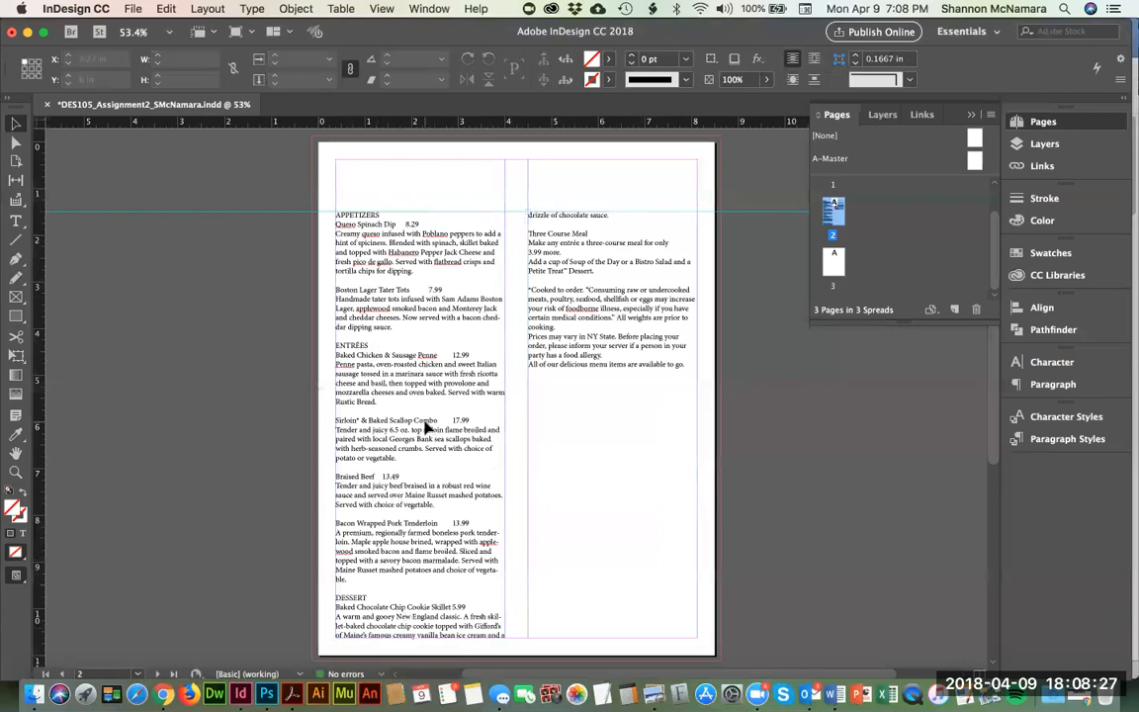
drag(336, 430, 185, 408)
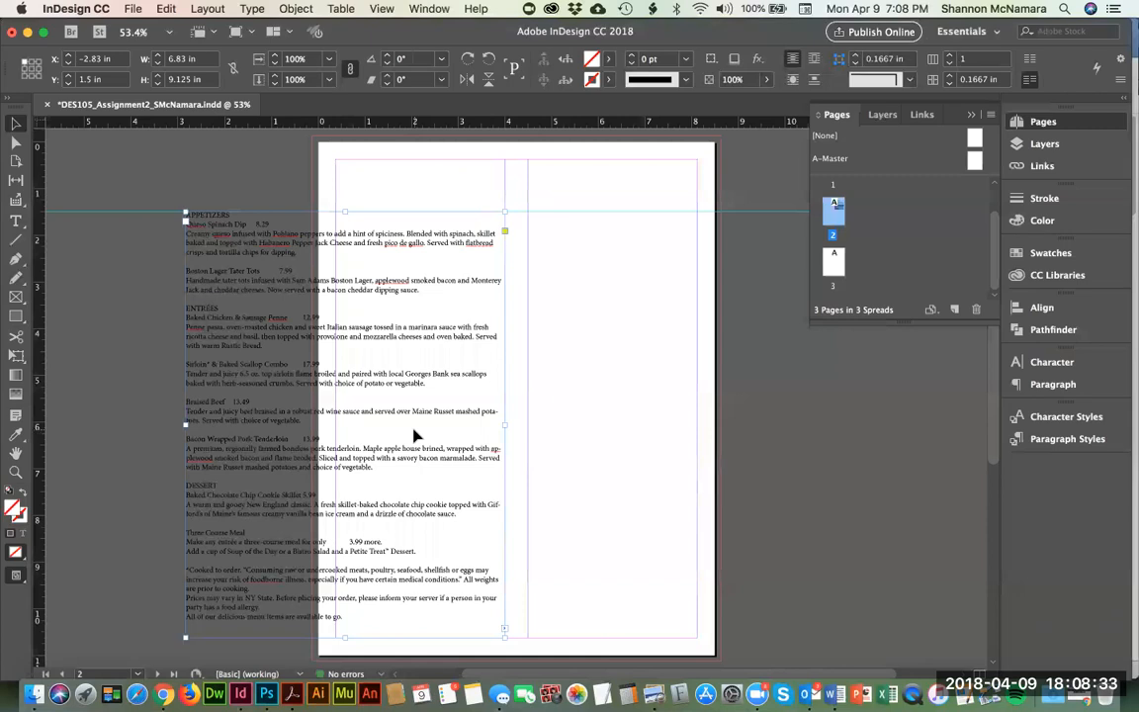
drag(185, 423, 335, 423)
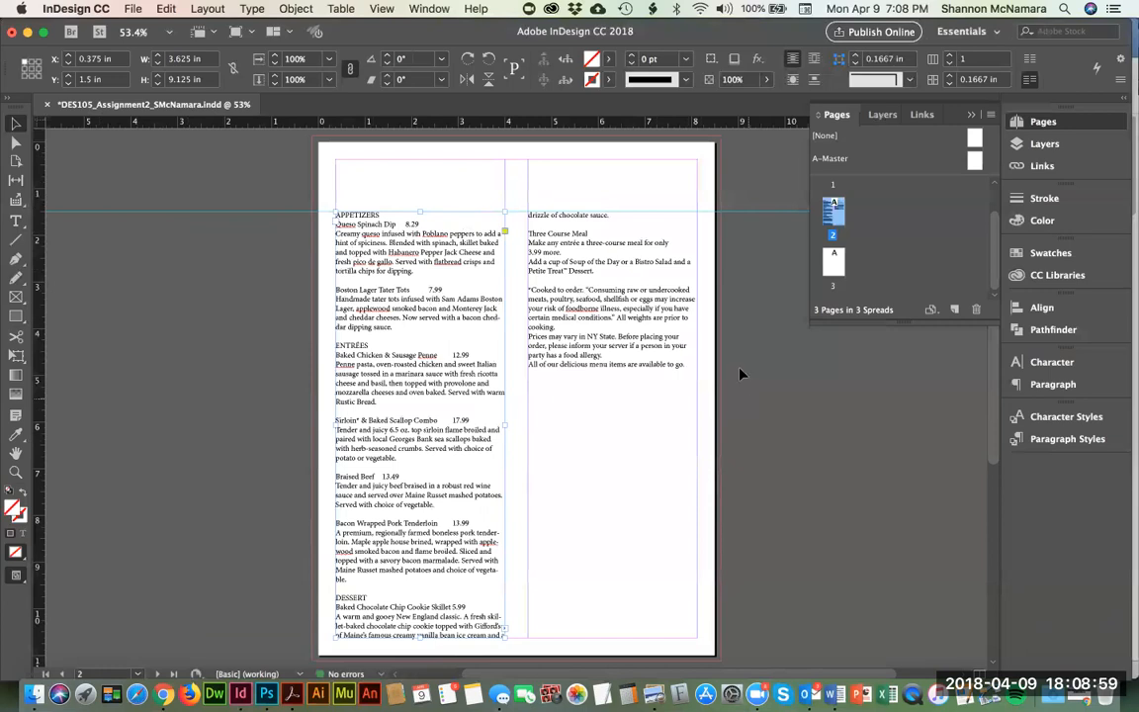
click(224, 271)
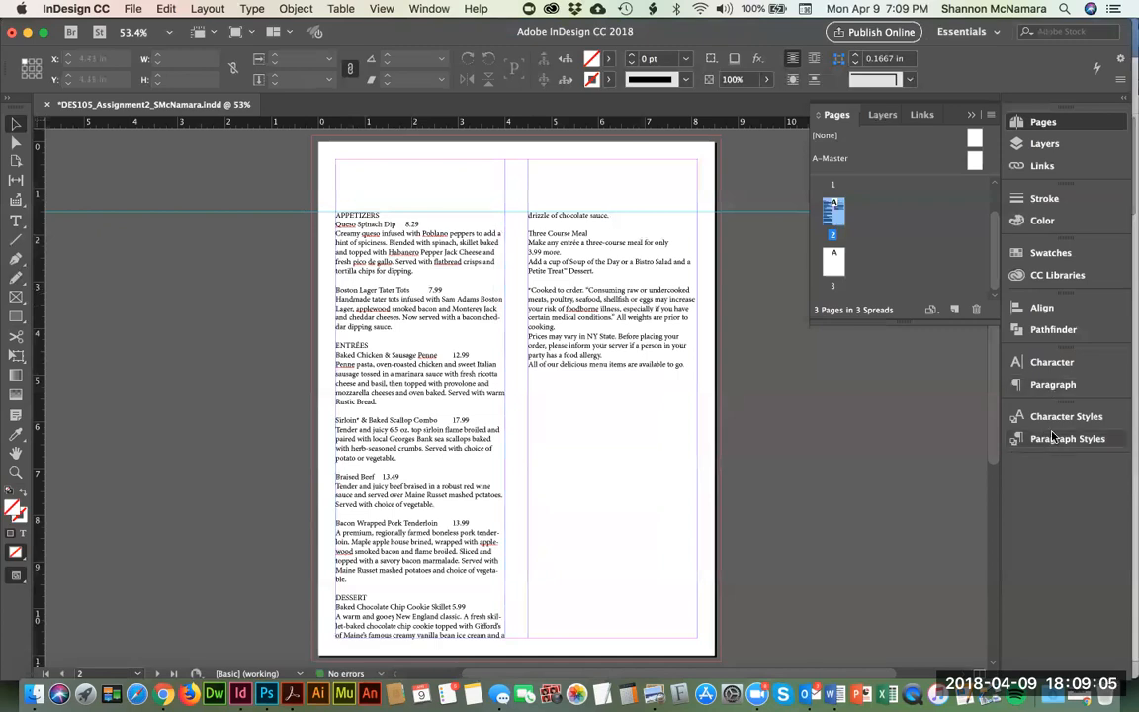
Step: Show the Character Styles panel and detach it from the dock as a floating panel beside the page
click(428, 8)
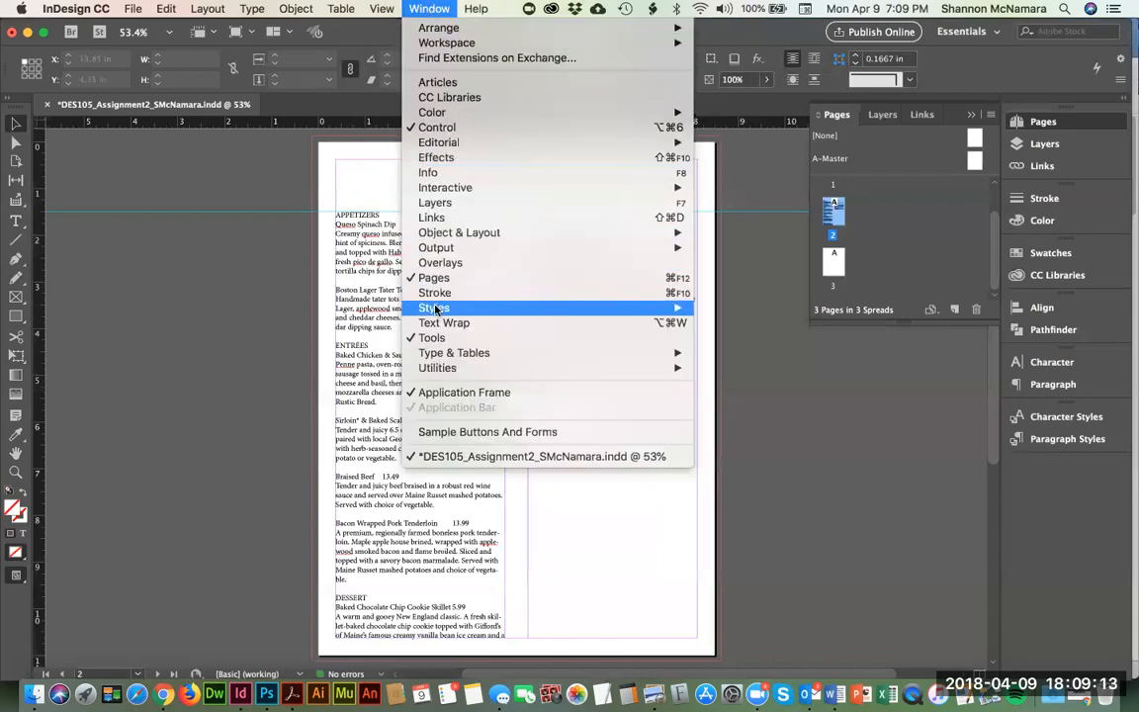
mouse_move(435, 309)
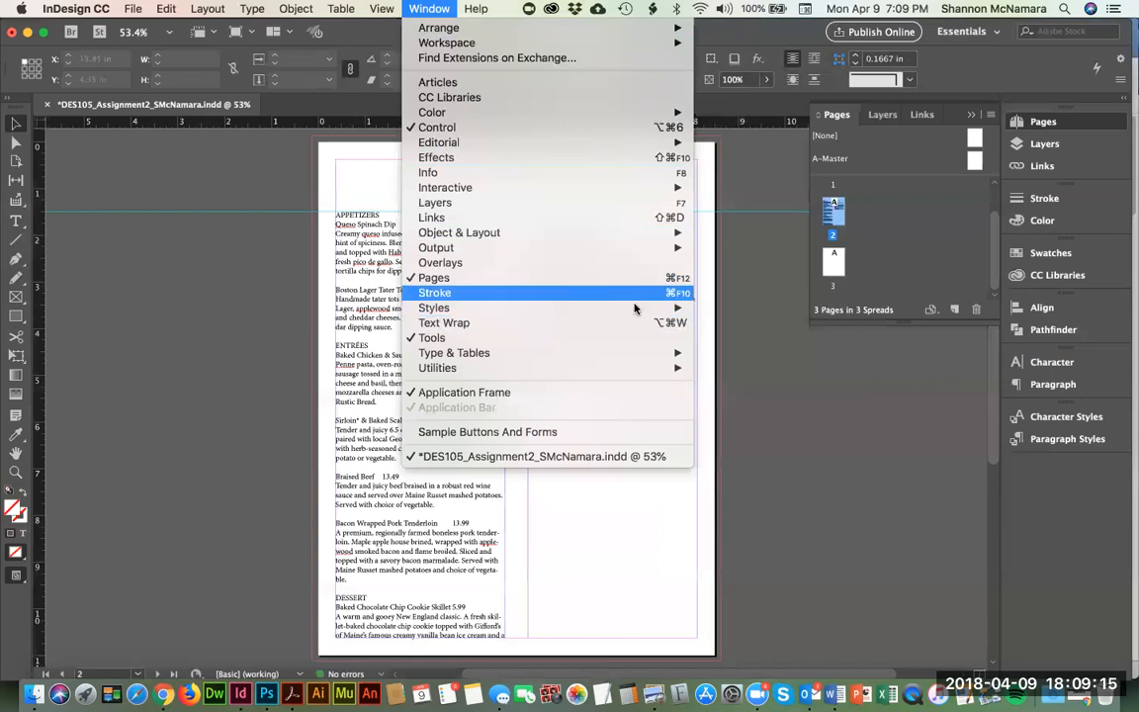
click(741, 326)
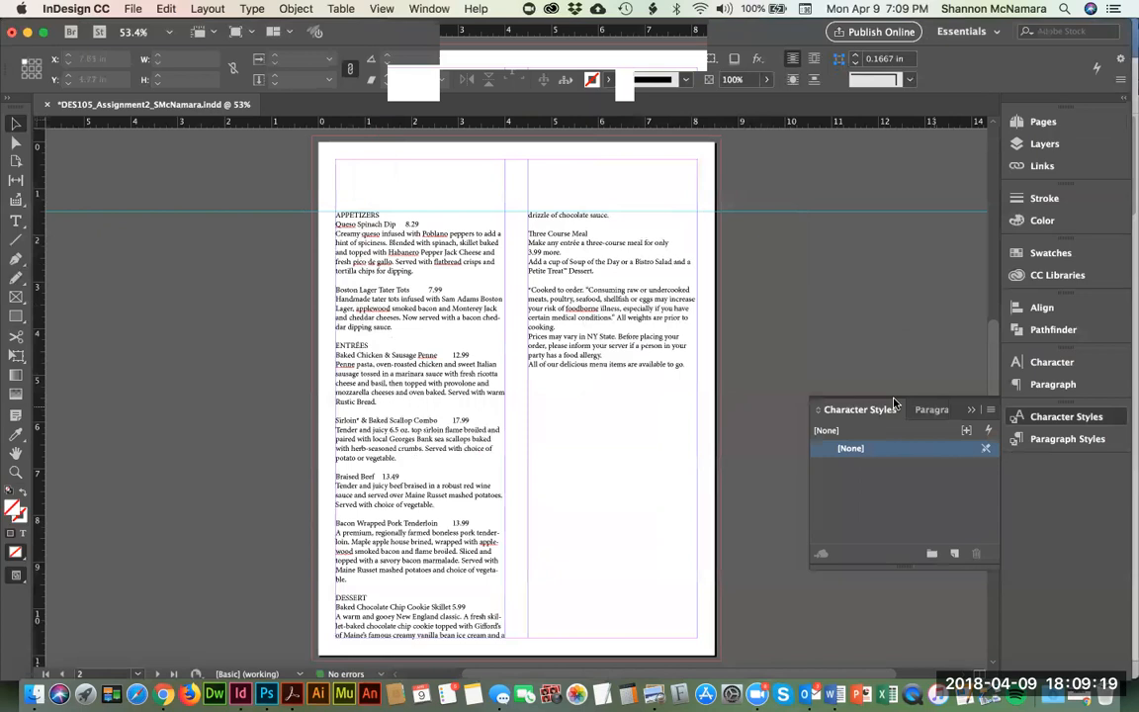
drag(858, 410, 773, 208)
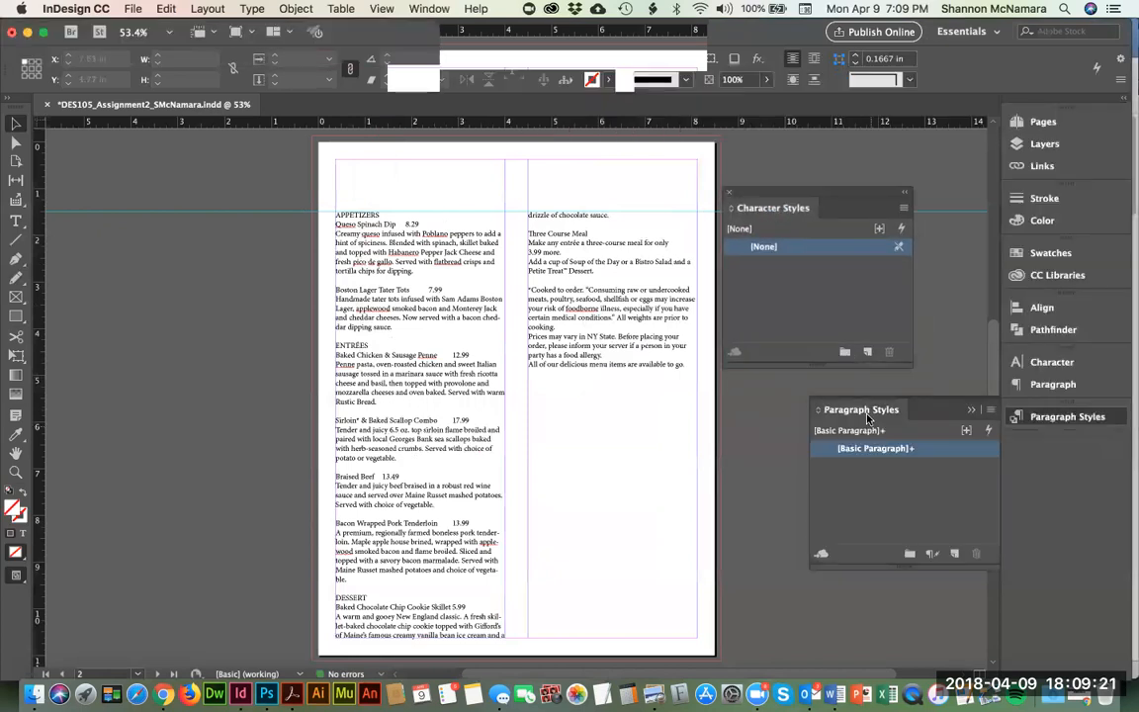
Step: Group the Paragraph Styles panel with the floating Character Styles panel, park the group left of the page, and show Paragraph Styles
drag(867, 411, 842, 214)
click(758, 208)
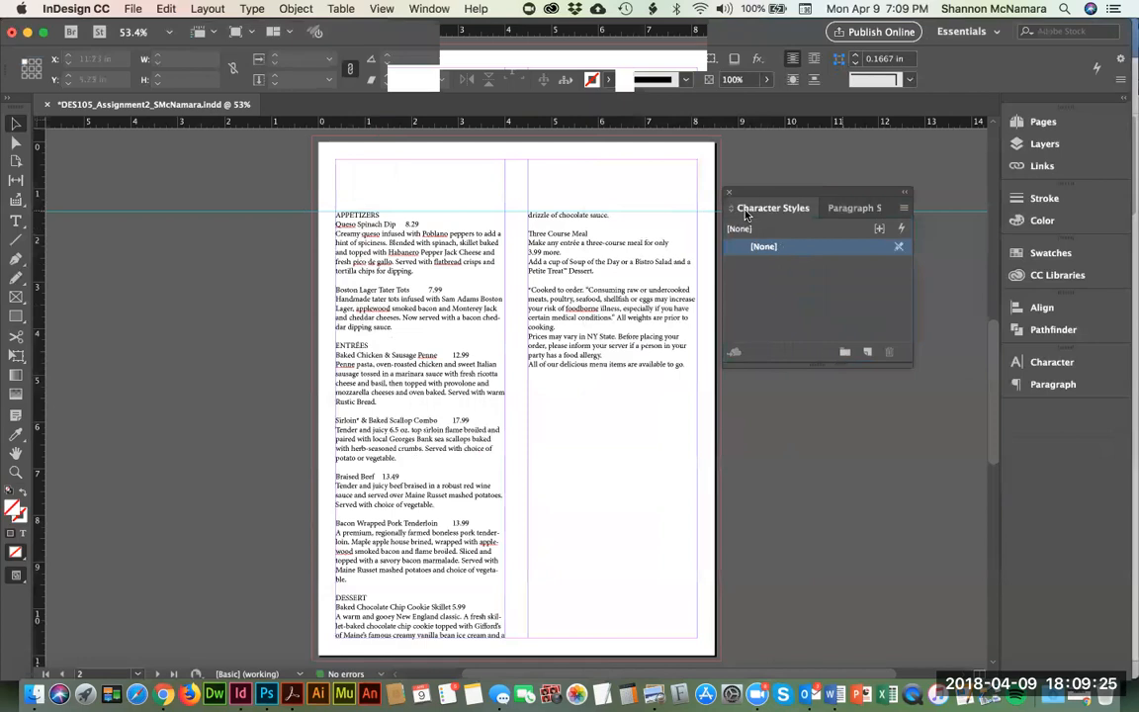
click(852, 210)
drag(781, 193, 99, 178)
click(98, 170)
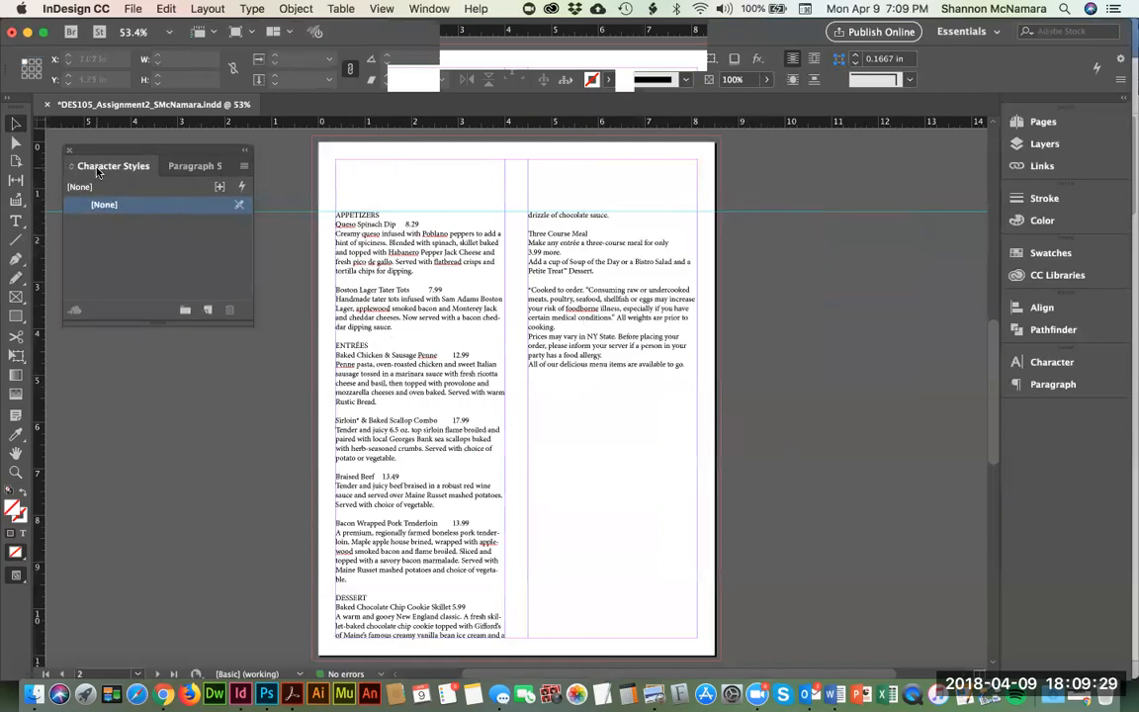
click(183, 168)
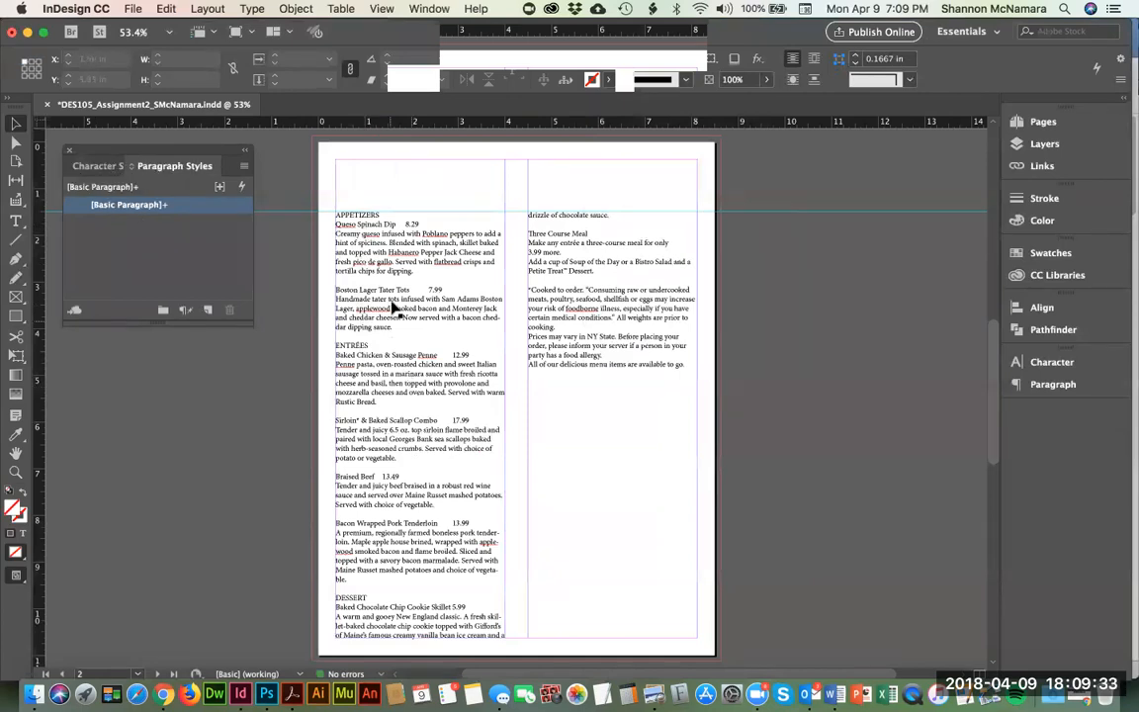
Step: Check the fonts of the menu text on page 2 and of the tagline and ticket line on page 1
double_click(341, 231)
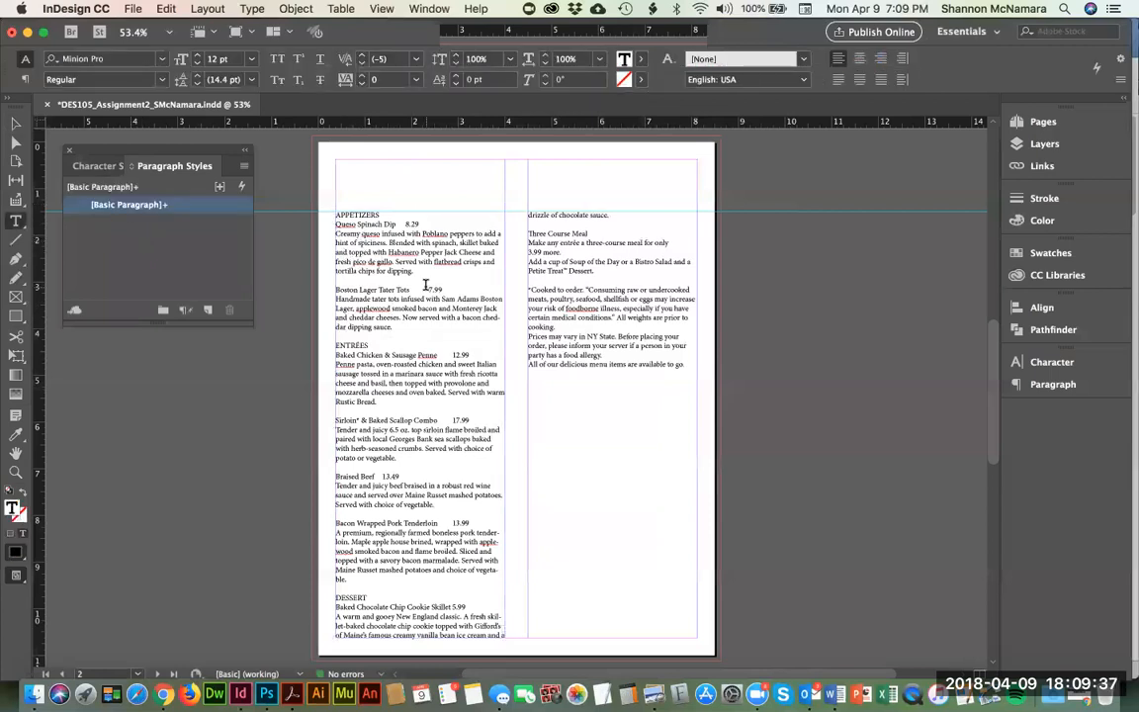
scroll(438, 311, up, 2)
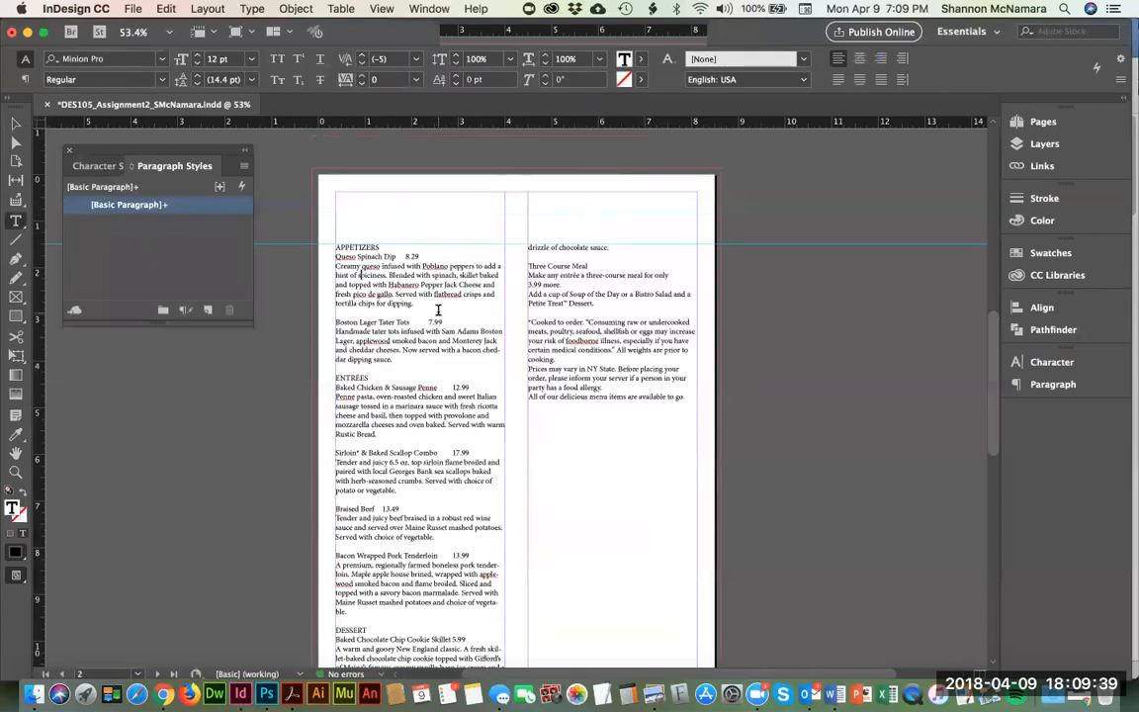
scroll(438, 310, up, 2)
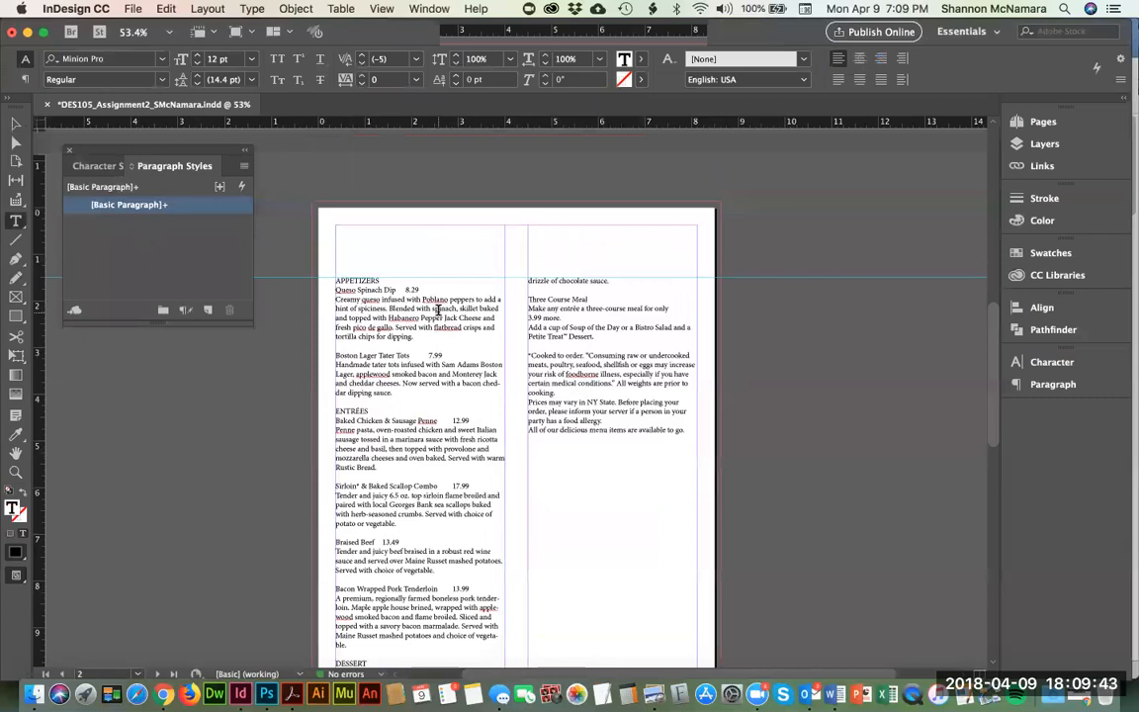
scroll(442, 301, up, 2)
scroll(524, 269, up, 15)
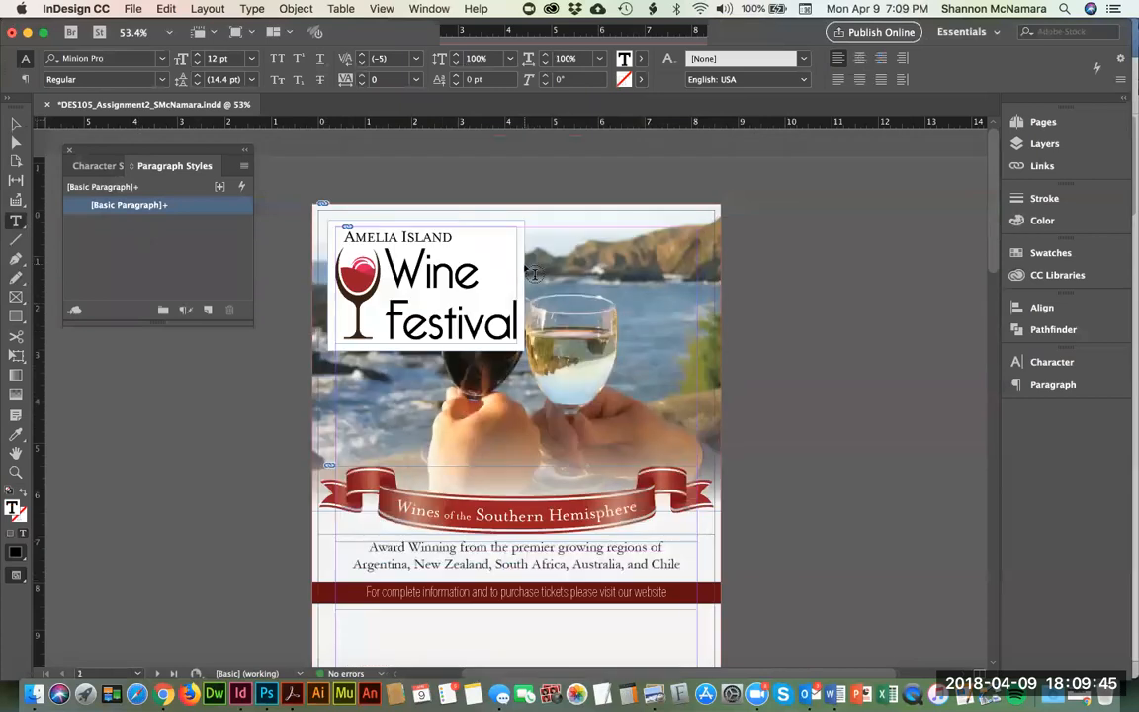
drag(377, 548, 419, 561)
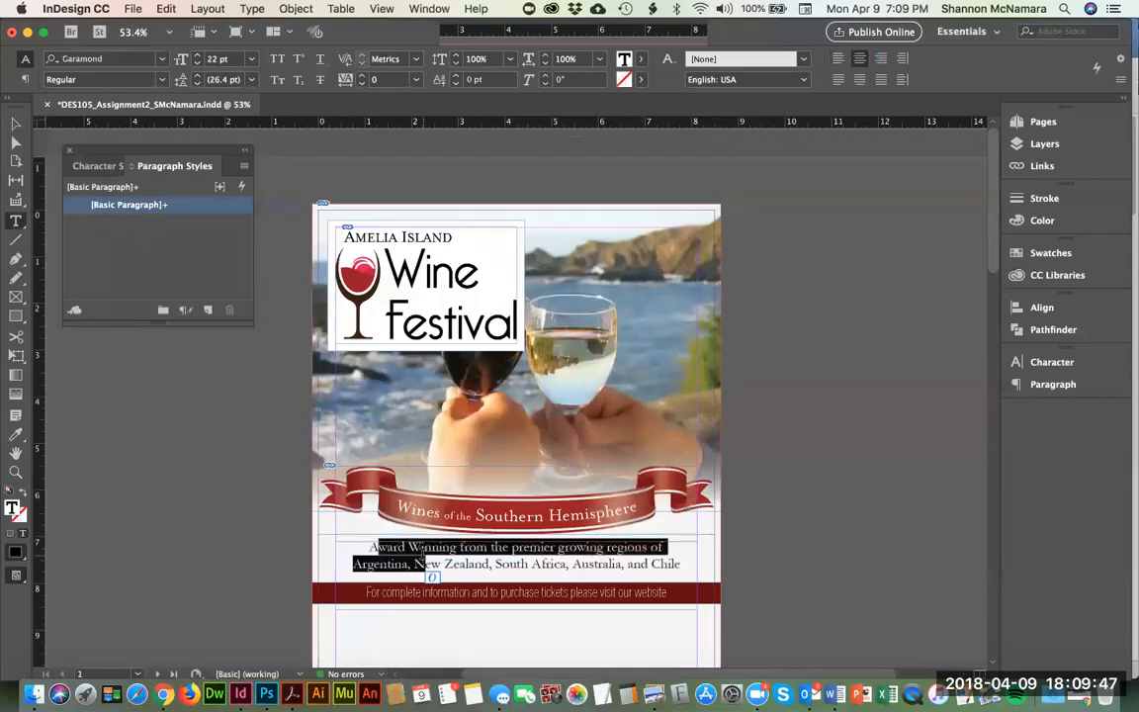
drag(367, 593, 411, 591)
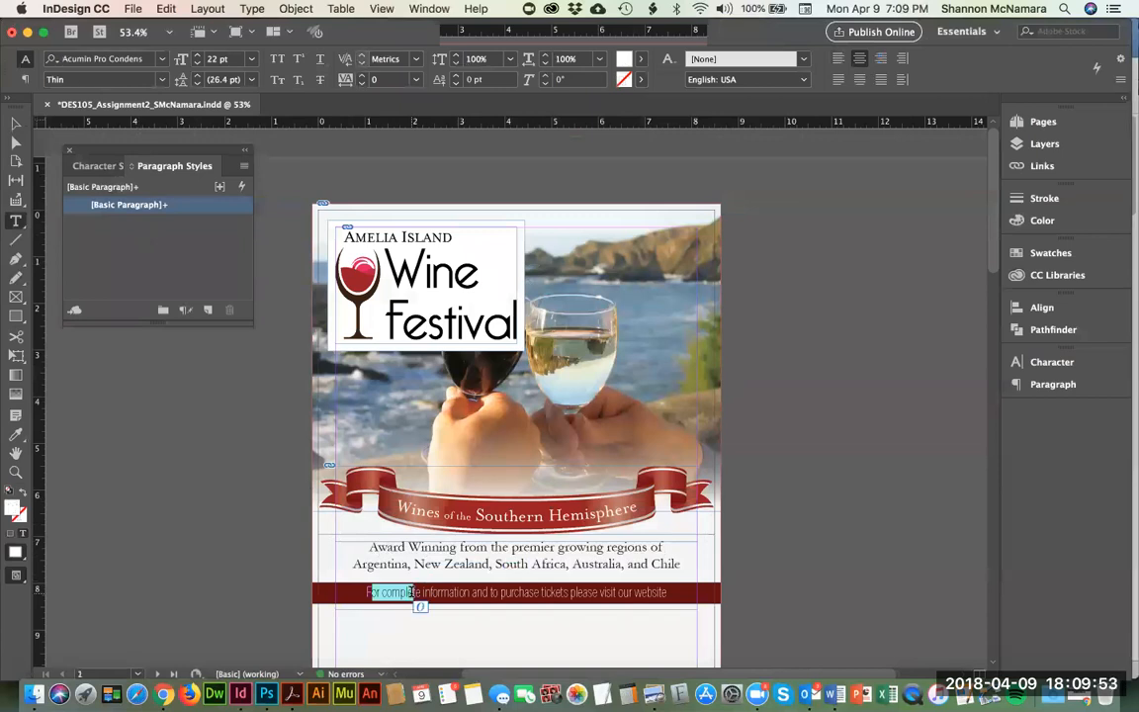
drag(411, 591, 423, 584)
scroll(430, 552, down, 3)
drag(409, 453, 432, 482)
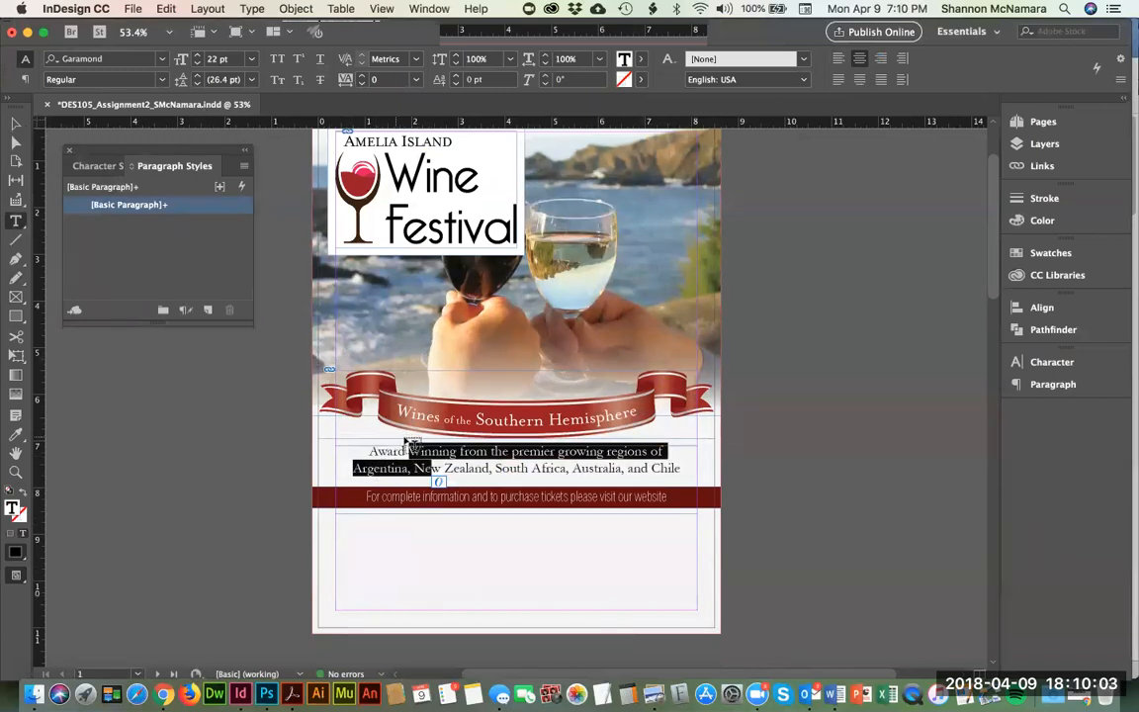
scroll(265, 417, down, 6)
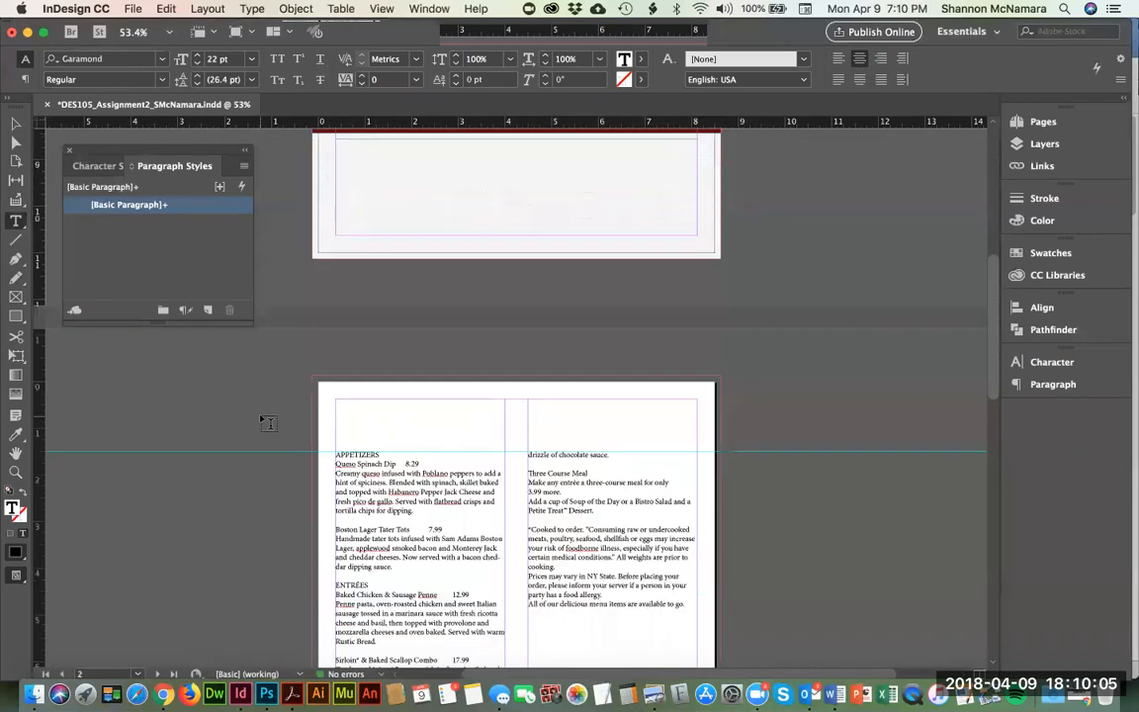
Step: Edit the [Basic Paragraph] style with the left menu text frame on page 2 selected, setting its font family to Garamond
click(394, 461)
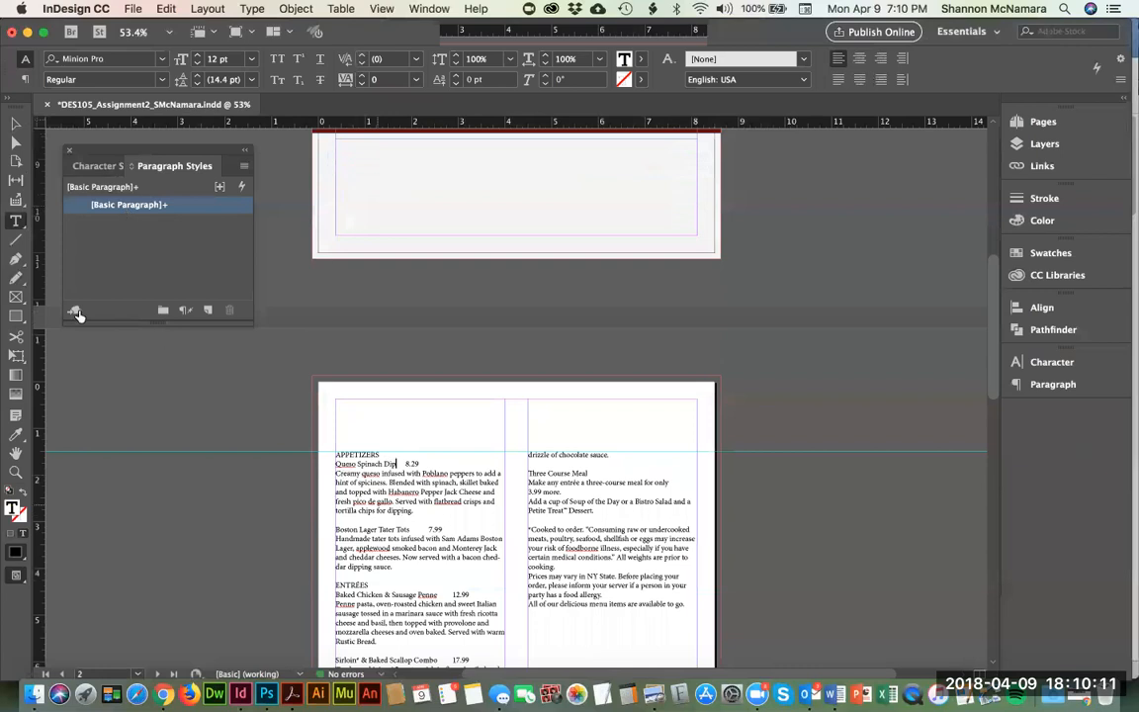
click(15, 123)
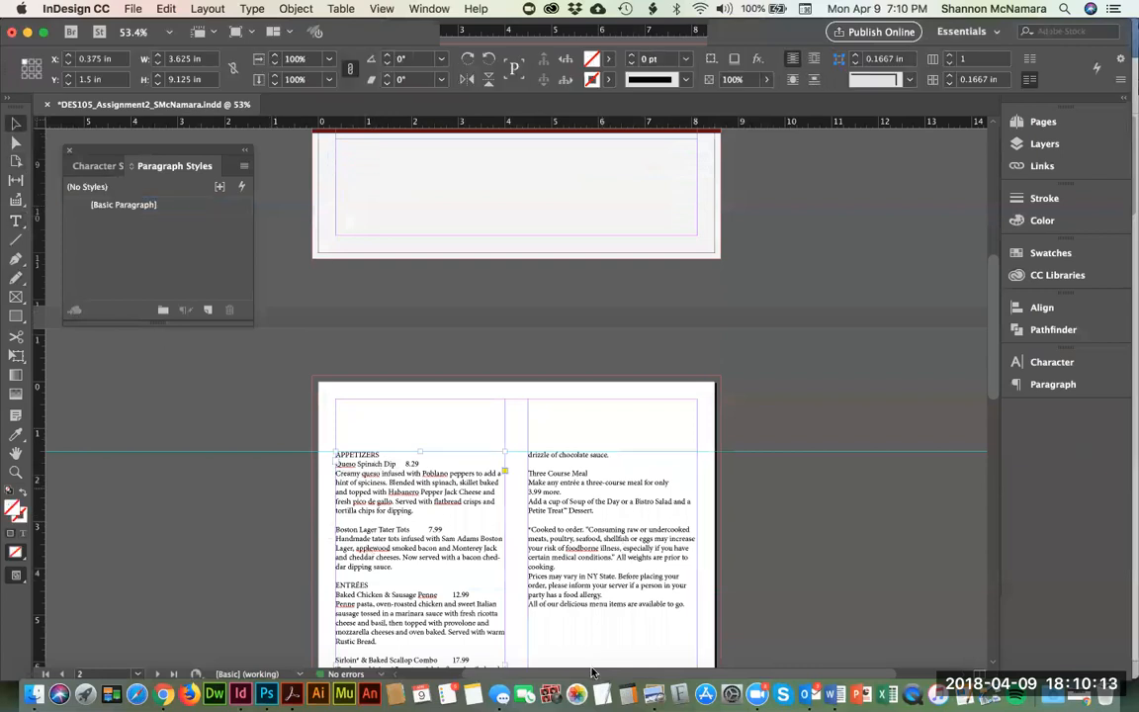
click(208, 375)
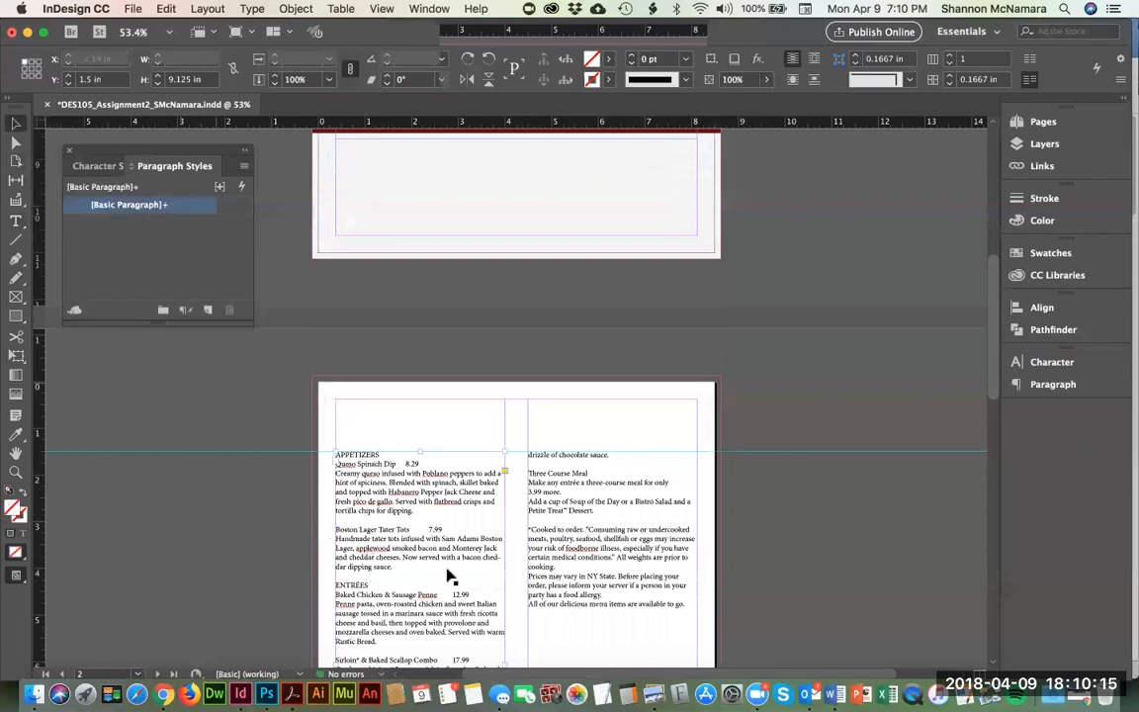
click(391, 500)
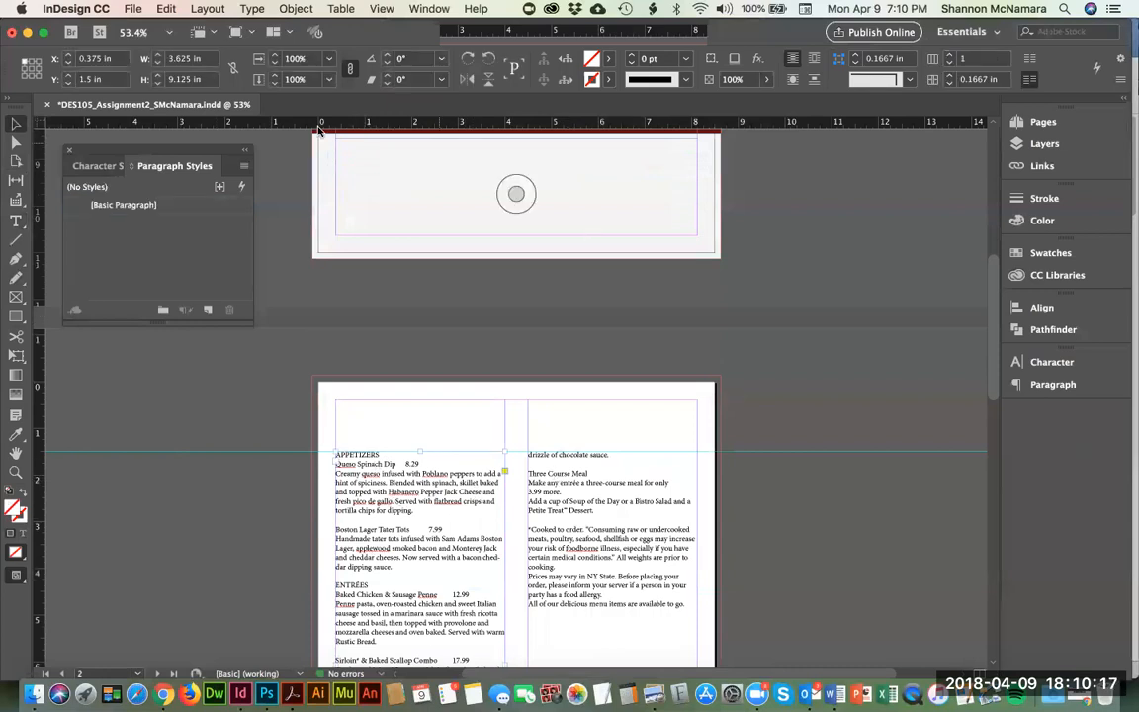
click(119, 207)
double_click(119, 208)
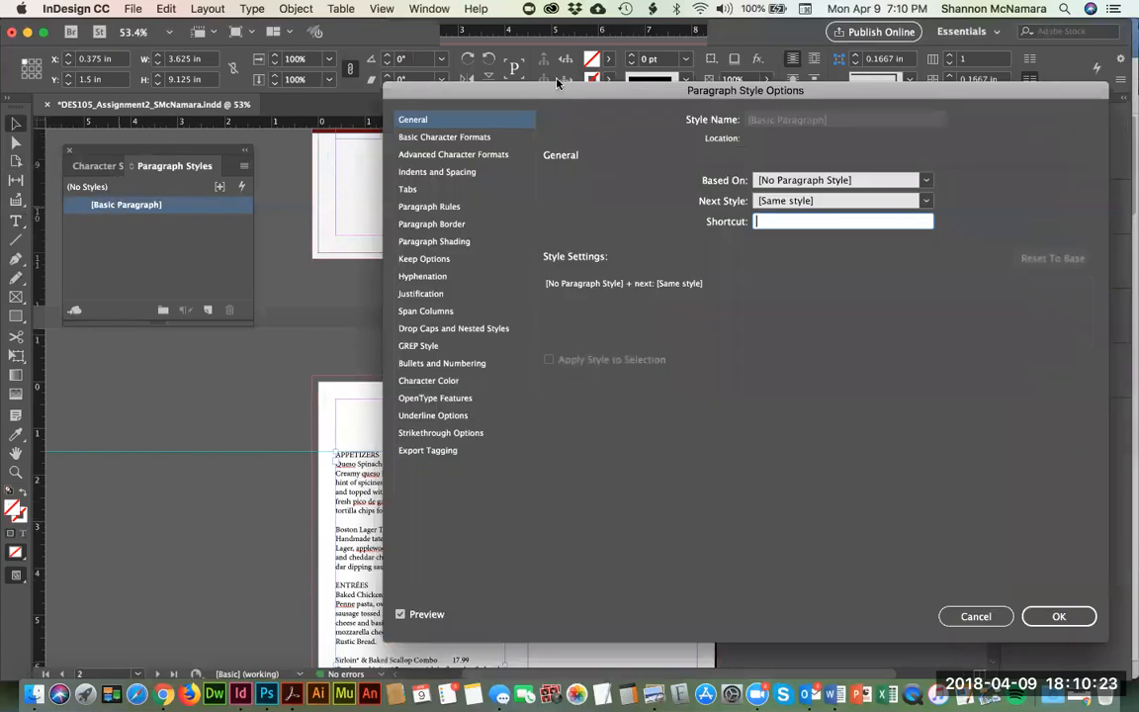
drag(559, 92, 485, 79)
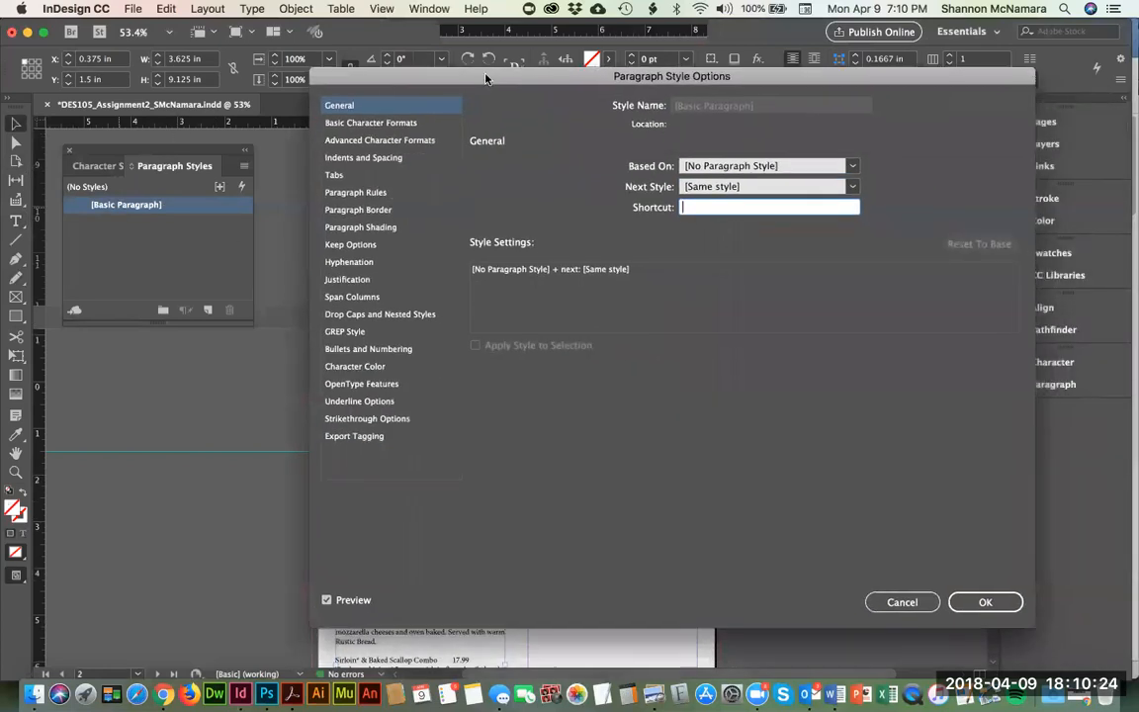
click(346, 123)
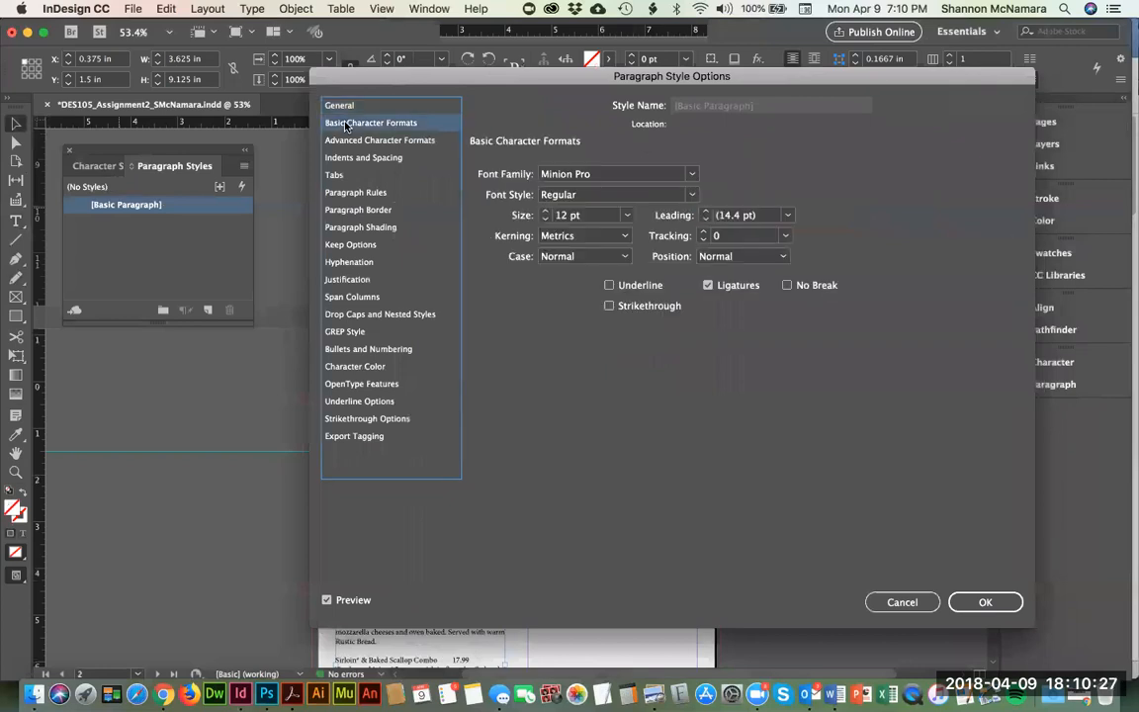
click(691, 174)
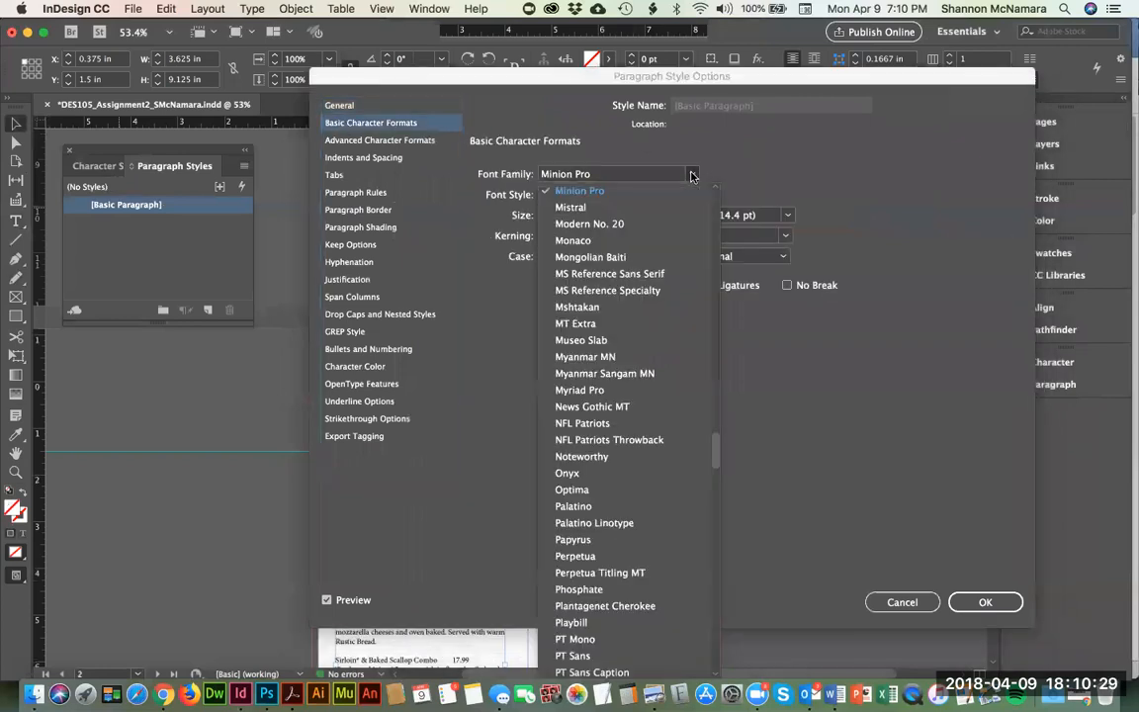
click(621, 174)
text(Garamond)
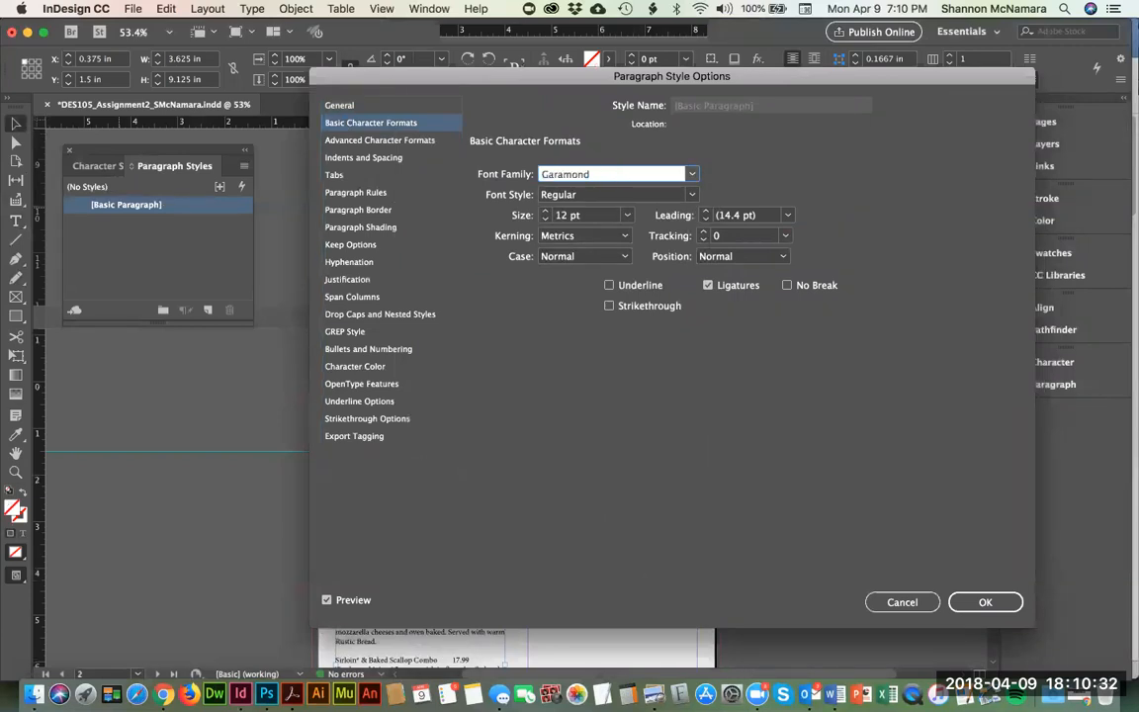
Step: Set the [Basic Paragraph] style's font size to 14 pt and accept the style options
click(583, 215)
click(543, 210)
click(542, 211)
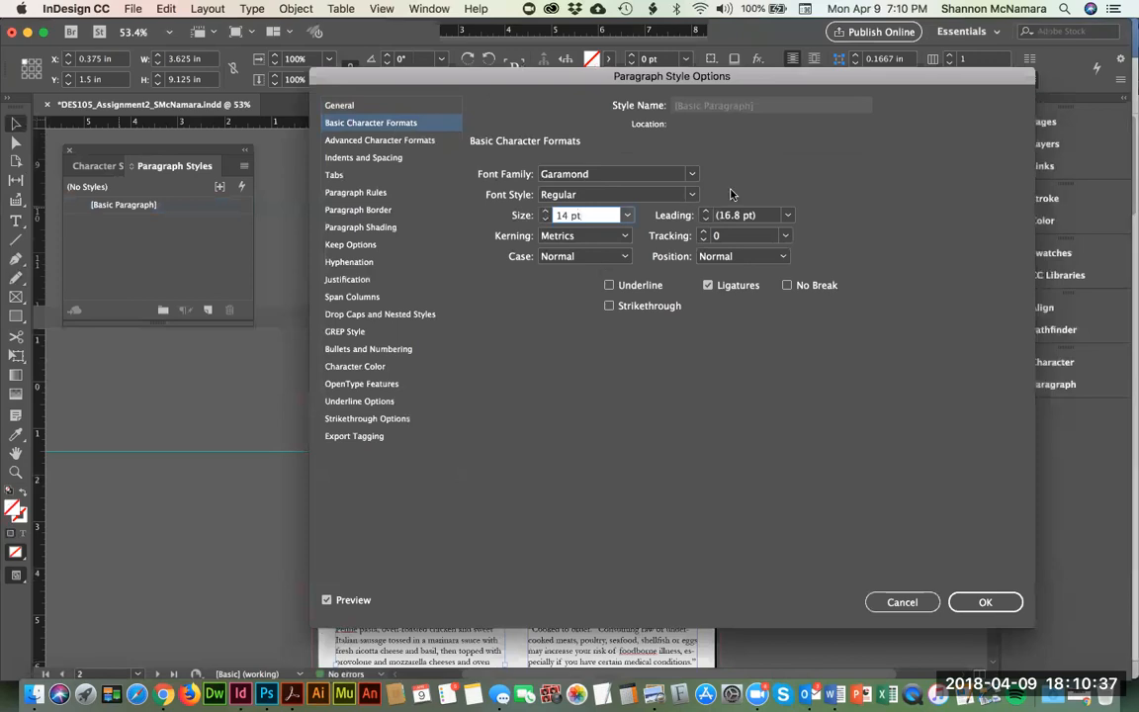
drag(488, 78, 429, 46)
click(926, 571)
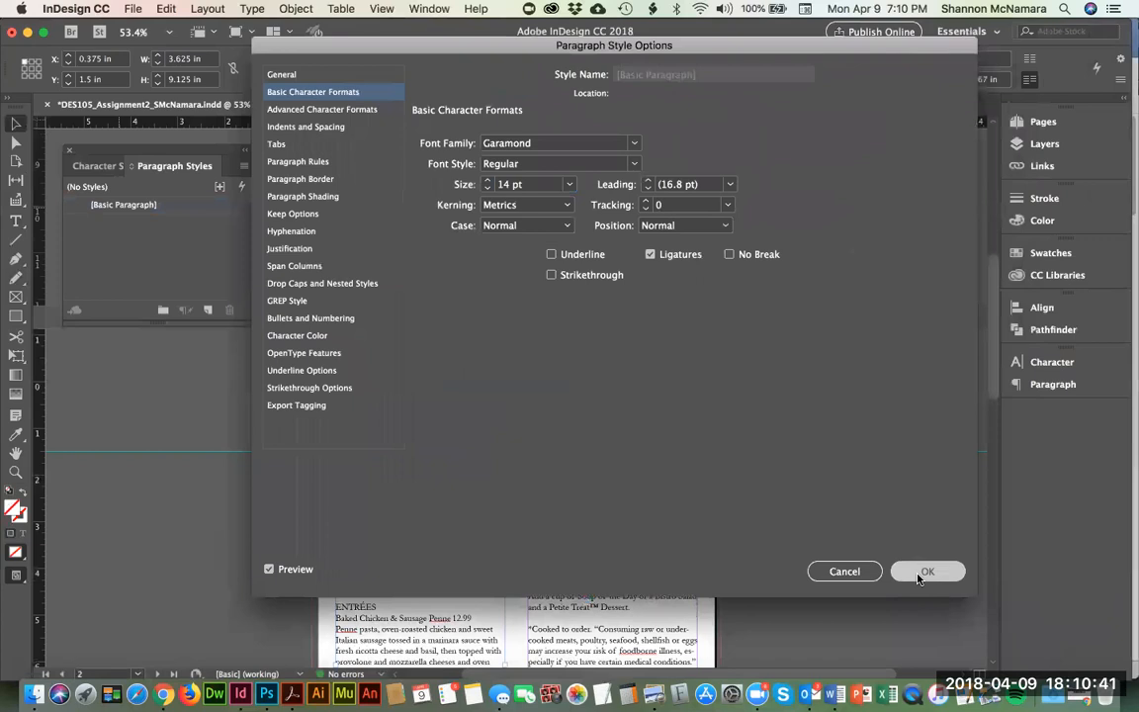
Step: Review the restyled menu text on page 2 and compare it with the text frame on page 1
scroll(480, 465, down, 2)
scroll(472, 467, down, 3)
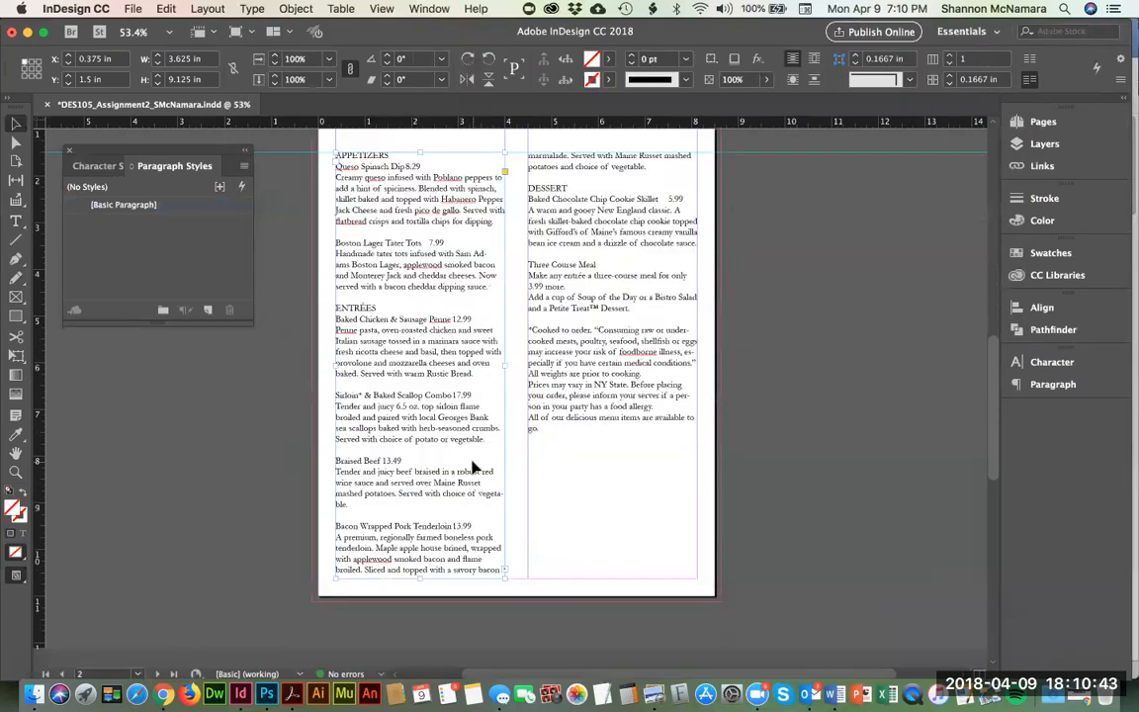
scroll(472, 467, up, 10)
scroll(401, 476, down, 10)
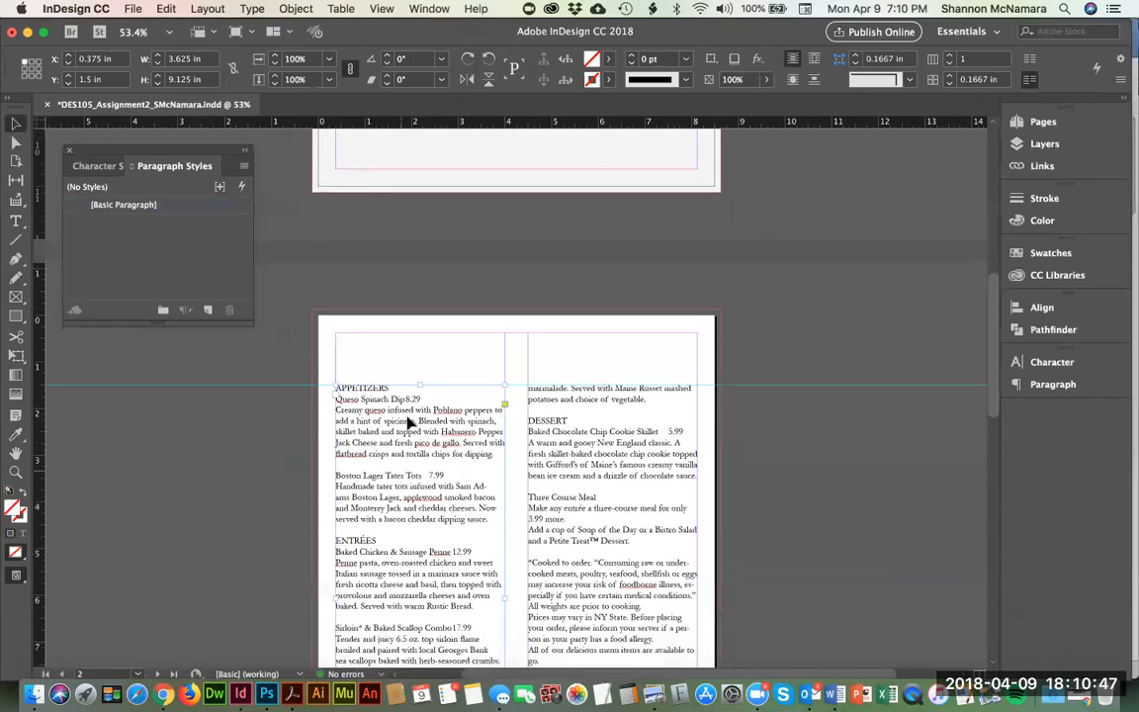
scroll(416, 274, up, 3)
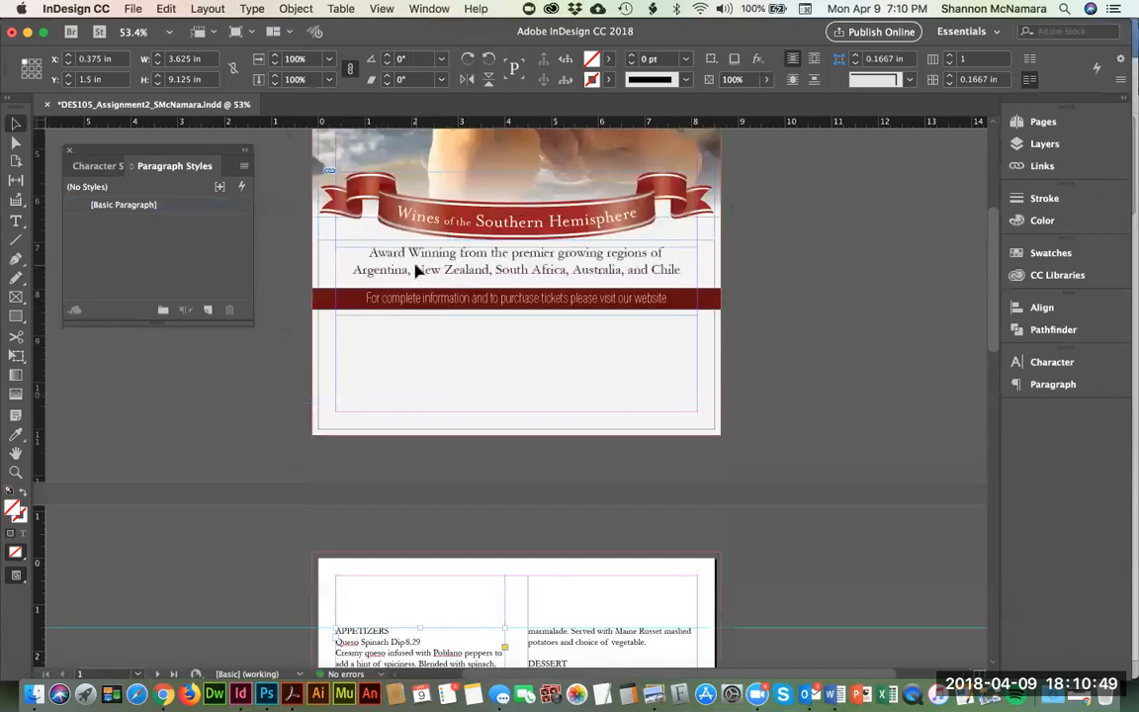
click(416, 274)
scroll(432, 566, down, 1)
scroll(432, 567, down, 2)
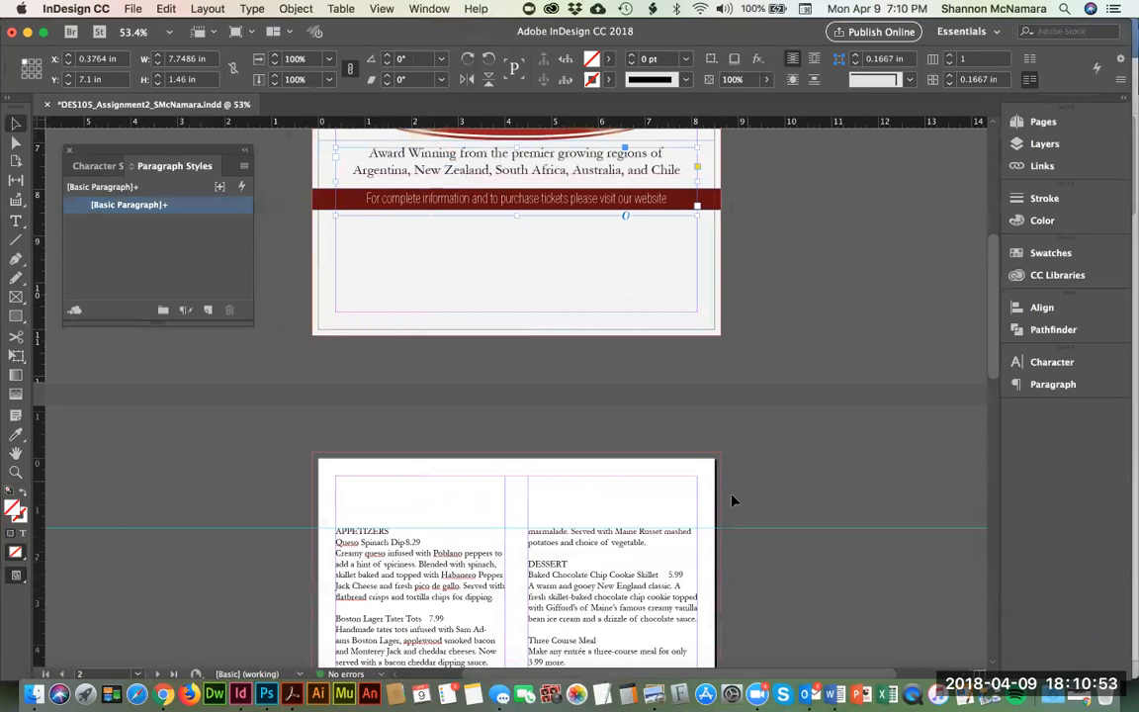
click(680, 405)
scroll(680, 406, down, 2)
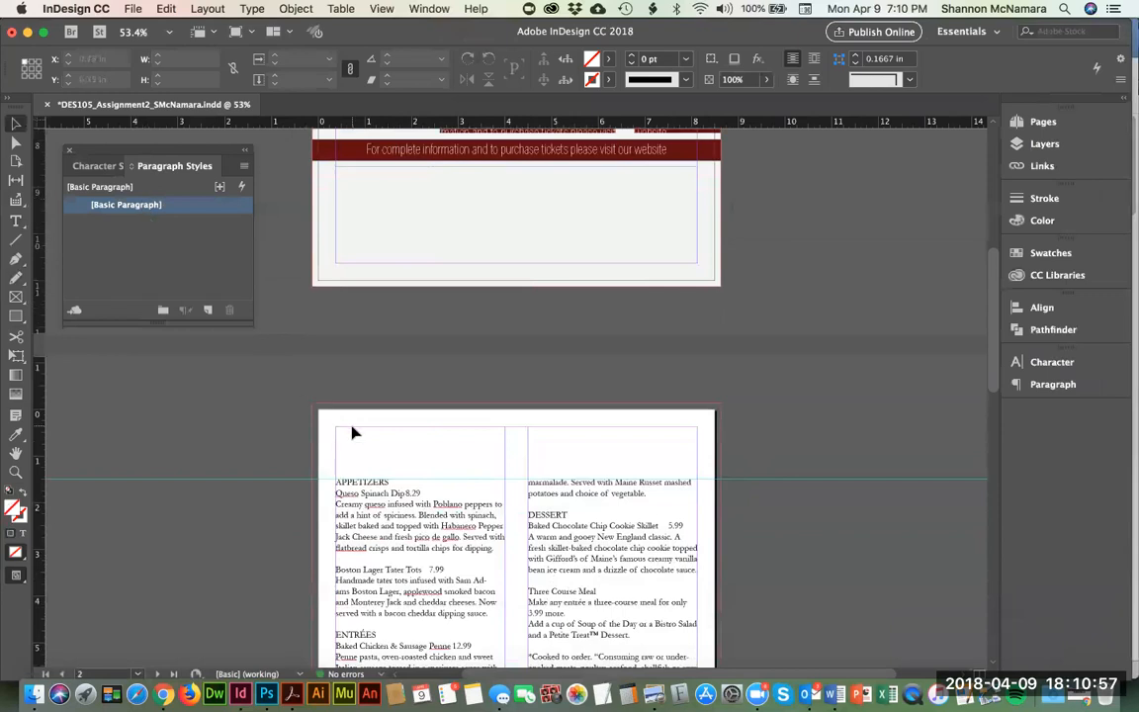
scroll(356, 336, down, 4)
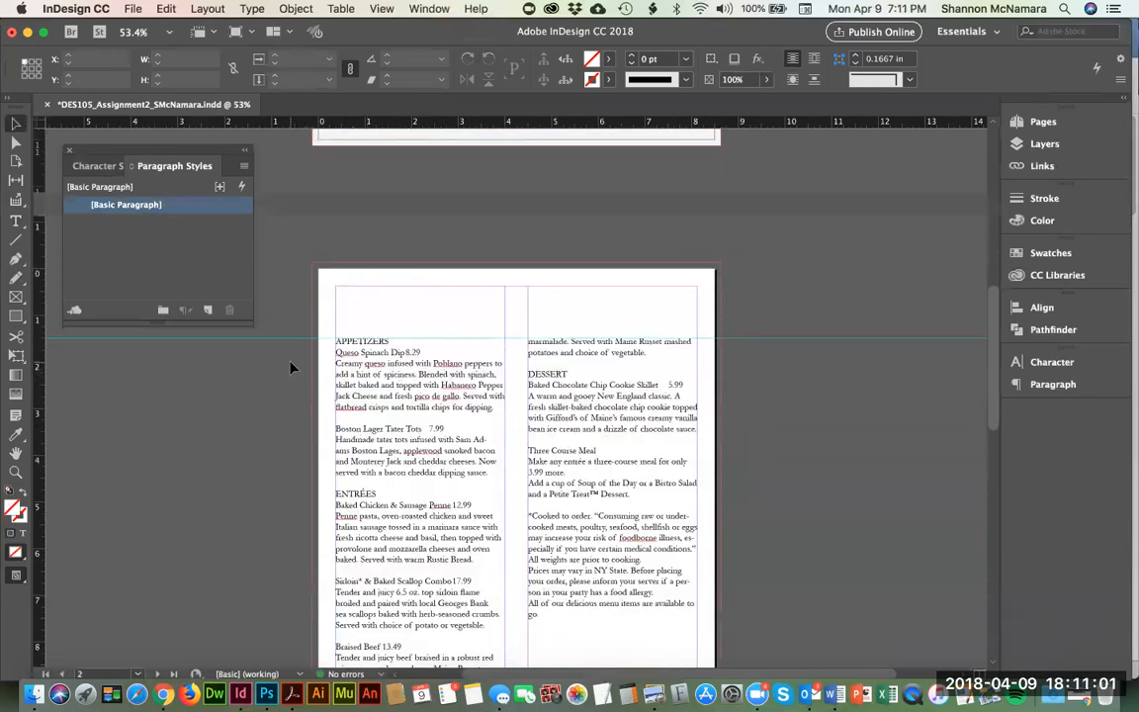
Step: Magnify the APPETIZERS section to about 148% and place the text cursor between Queso Spinach Dip and its price
key(z)
drag(277, 239, 534, 458)
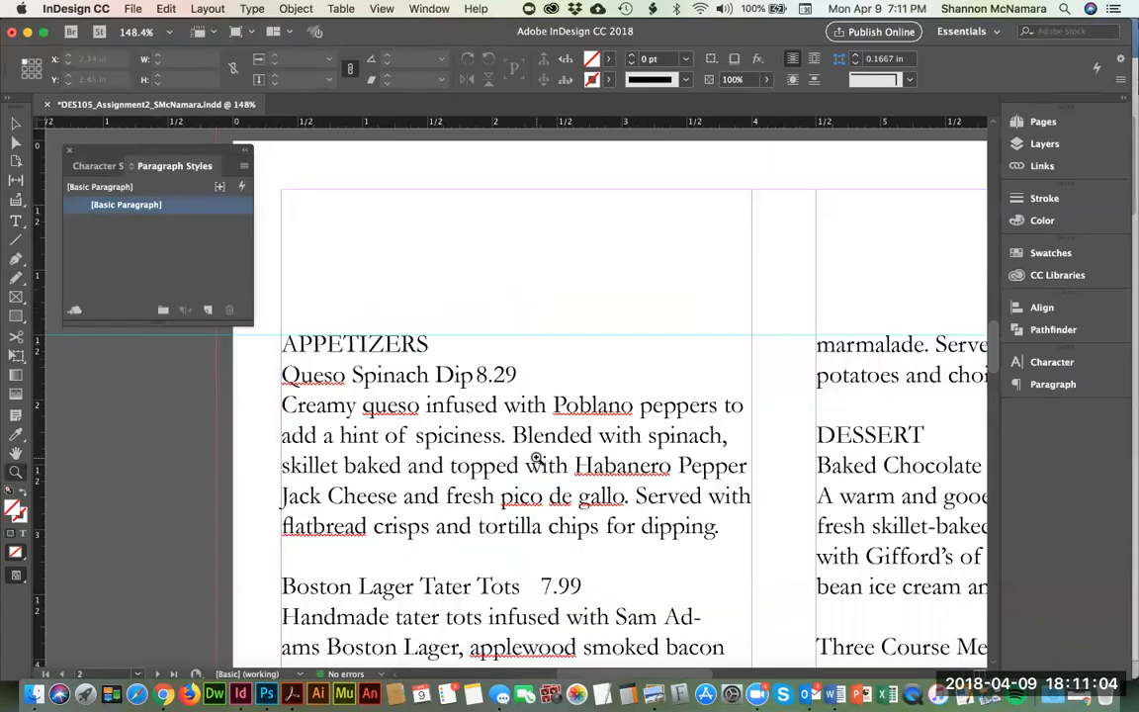
key(t)
double_click(287, 378)
click(287, 385)
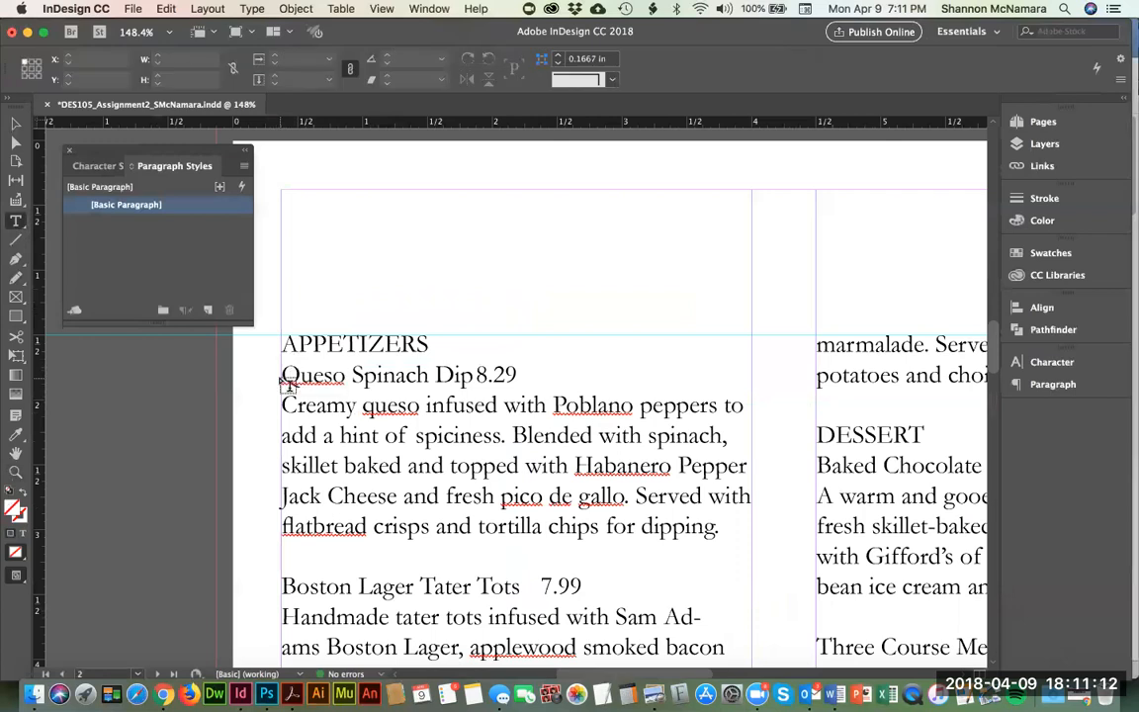
click(473, 375)
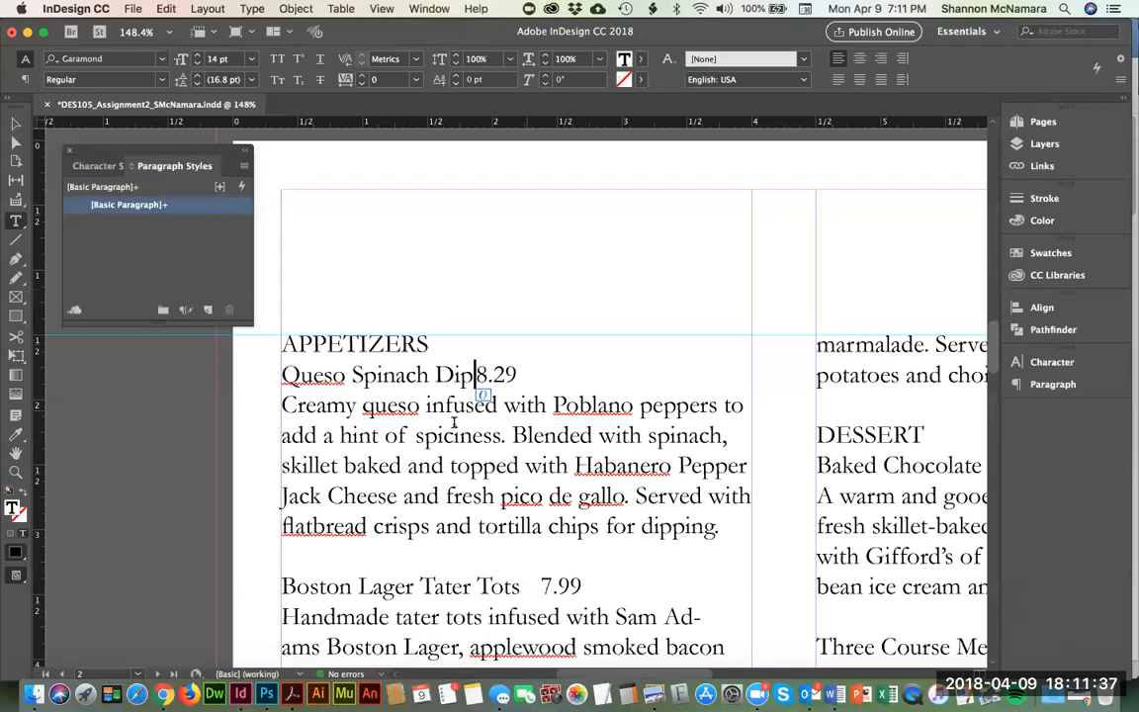
Step: Create a paragraph style named Tabs from the complete Queso Spinach Dip line, including its price
click(544, 379)
key(shift+Left)
key(shift+Left)
key(shift+Left)
key(shift+Left)
key(shift+Left)
key(shift+Left)
key(shift+Left)
key(shift+Left)
key(shift+Left)
key(shift+Left)
key(shift+Left)
key(shift+Left)
key(shift+Left)
key(shift+Left)
key(shift+Left)
key(shift+Left)
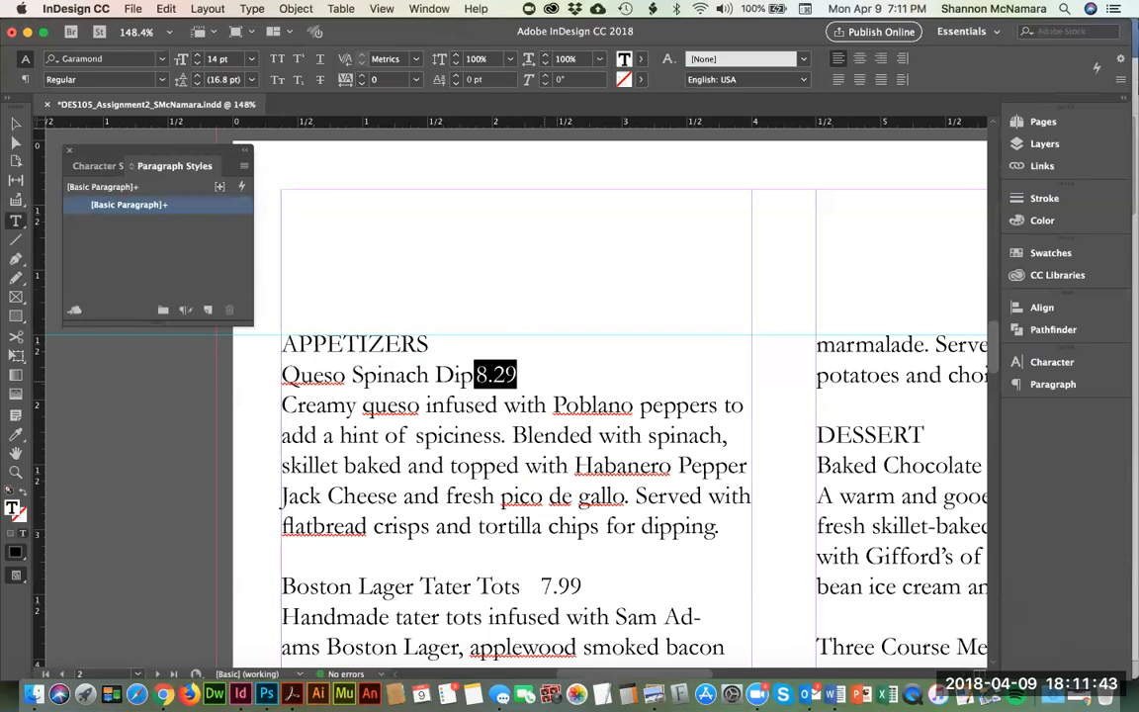
key(shift+Left)
key(shift+Left)
key(shift+Left)
key(shift+Left)
key(shift+Left)
key(shift+Left)
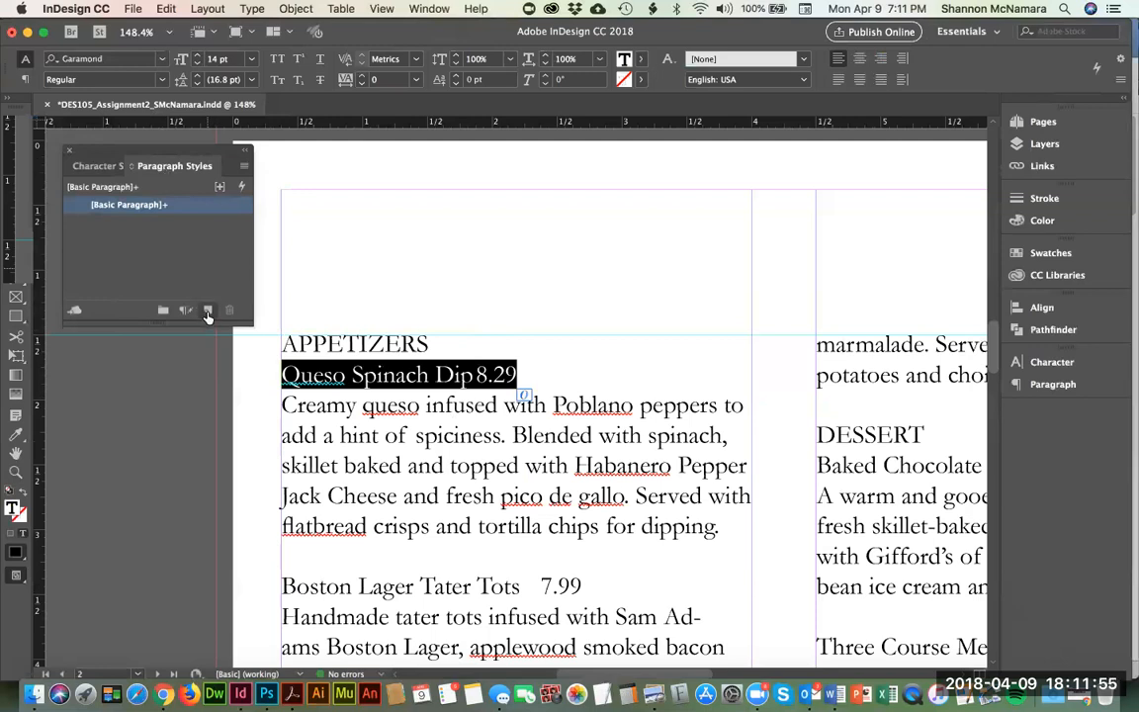
click(208, 312)
click(126, 221)
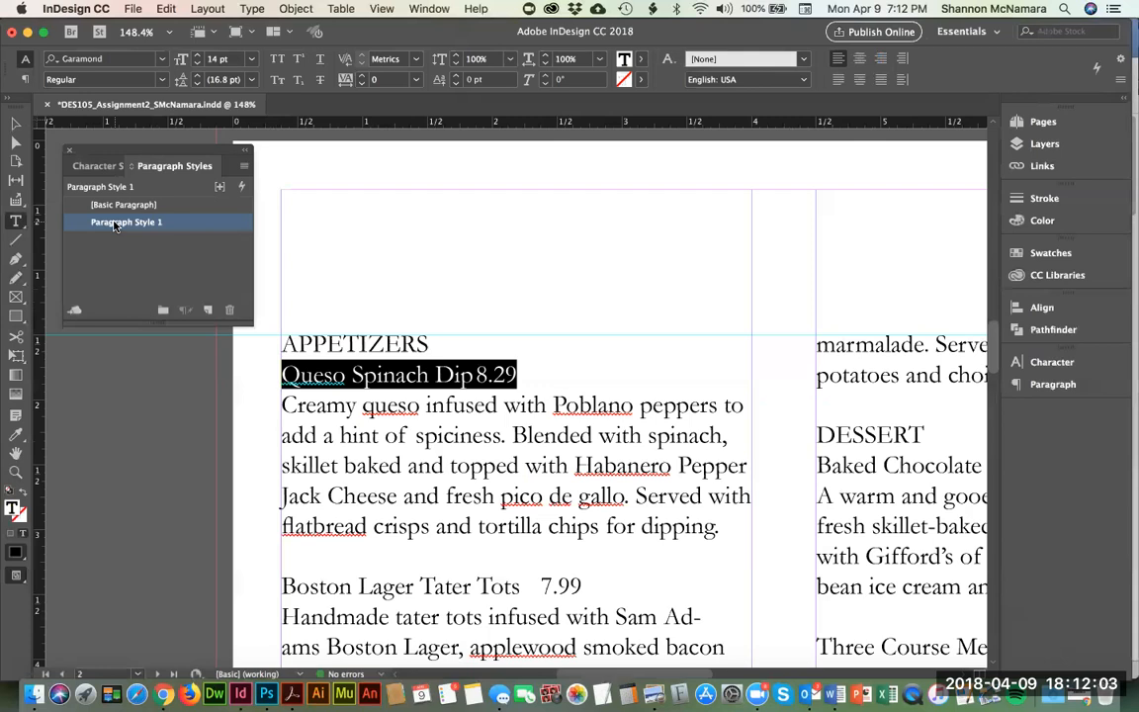
double_click(113, 223)
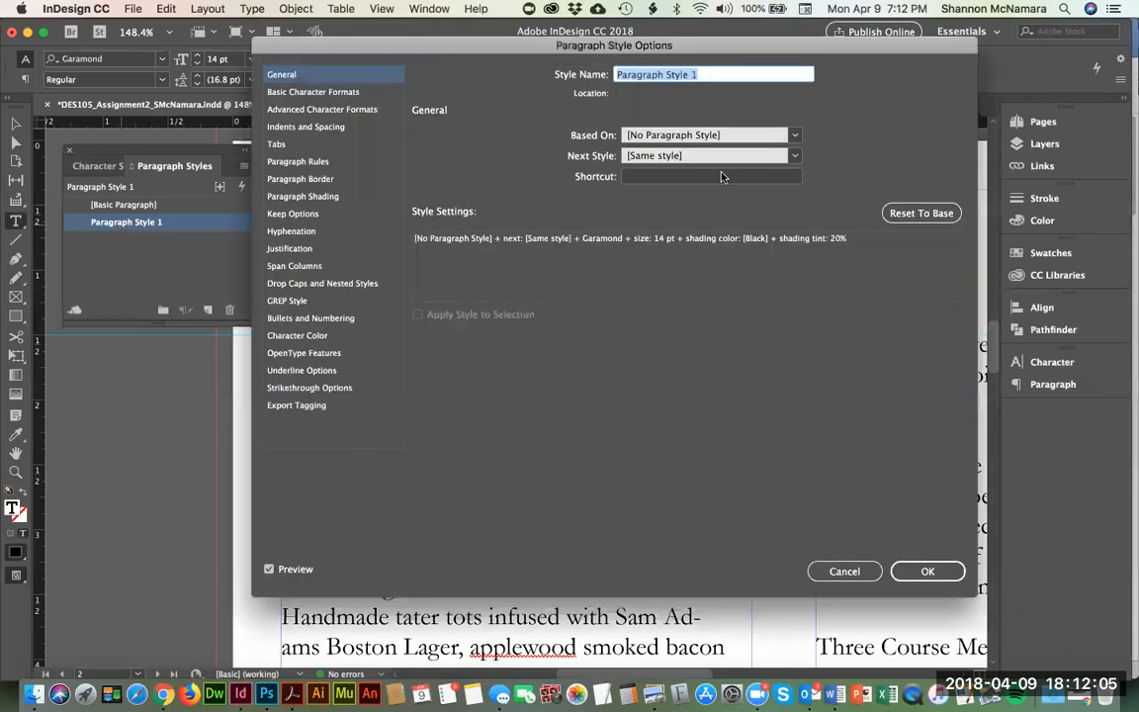
text(Tabs)
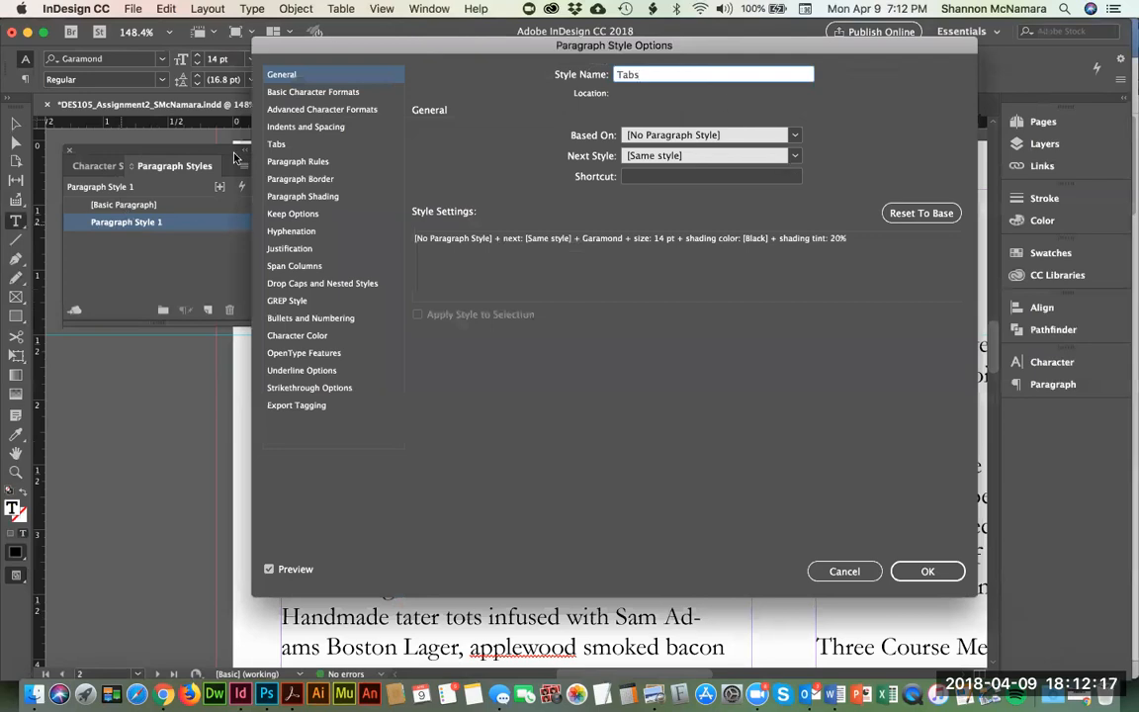
Step: Add a left-aligned tab stop at 3 in to the Tabs paragraph style
click(282, 144)
drag(391, 46, 406, 419)
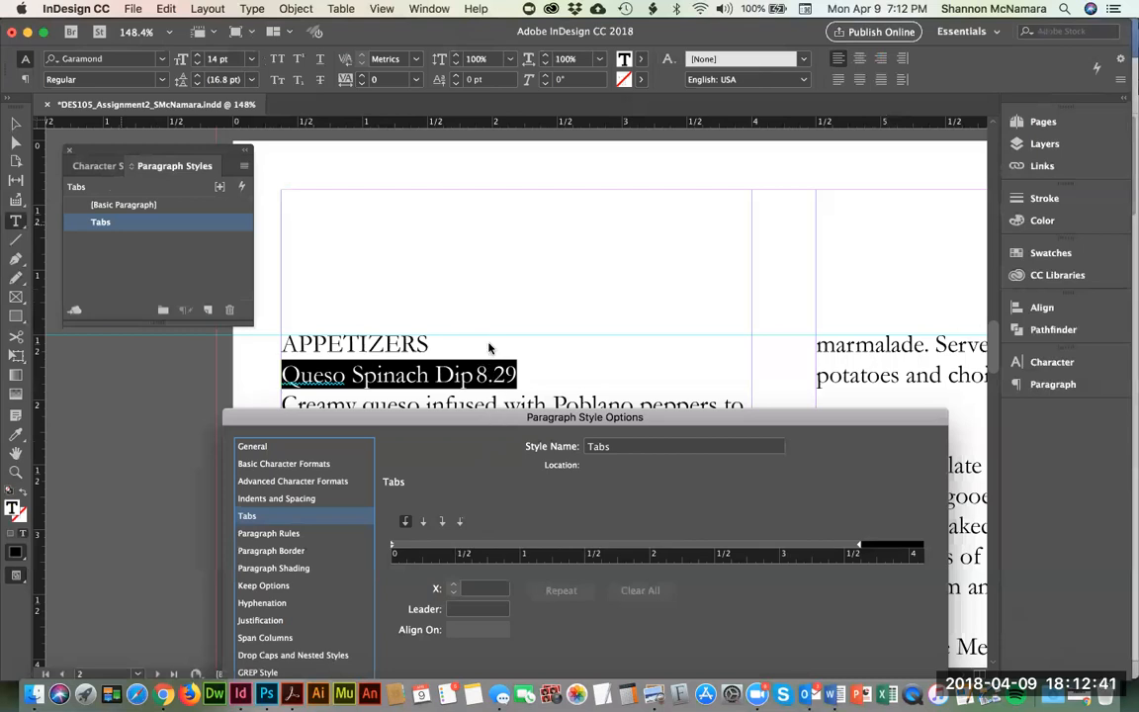
drag(492, 423, 506, 451)
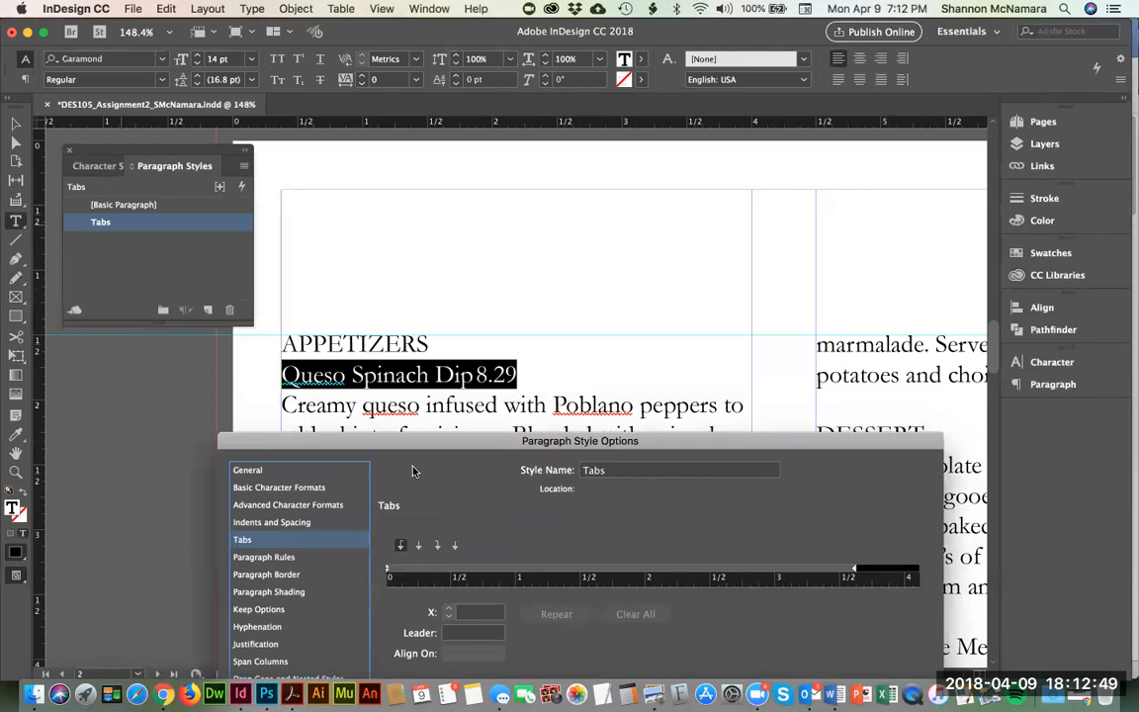
drag(407, 446, 307, 424)
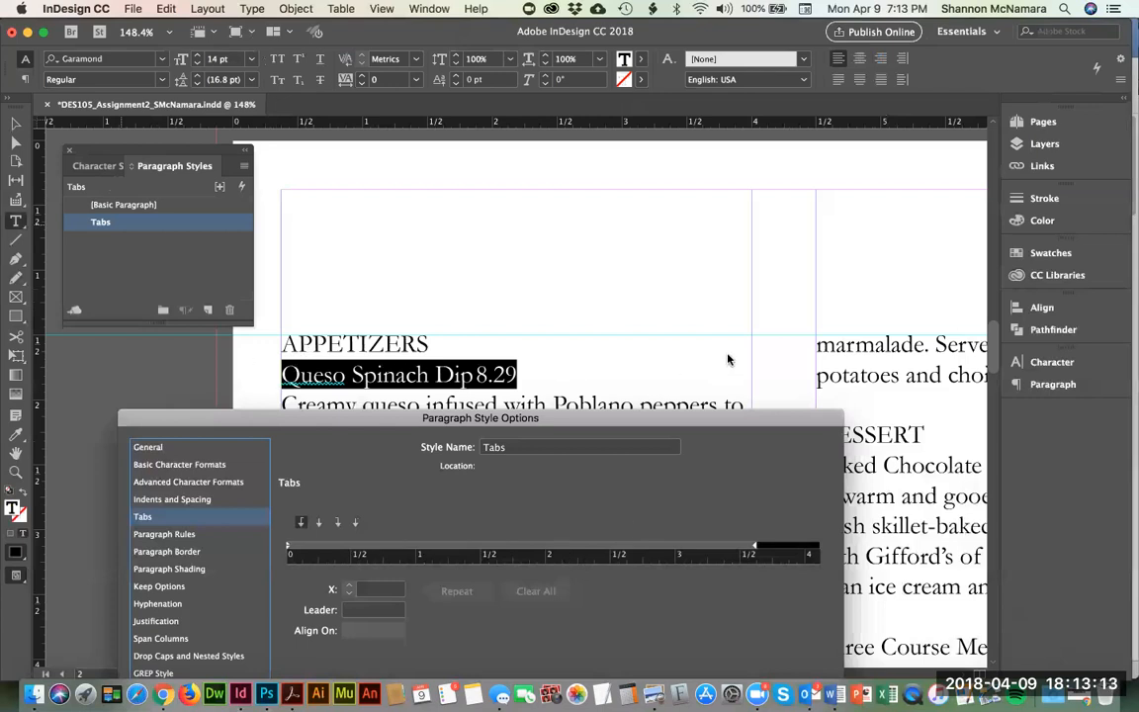
click(494, 549)
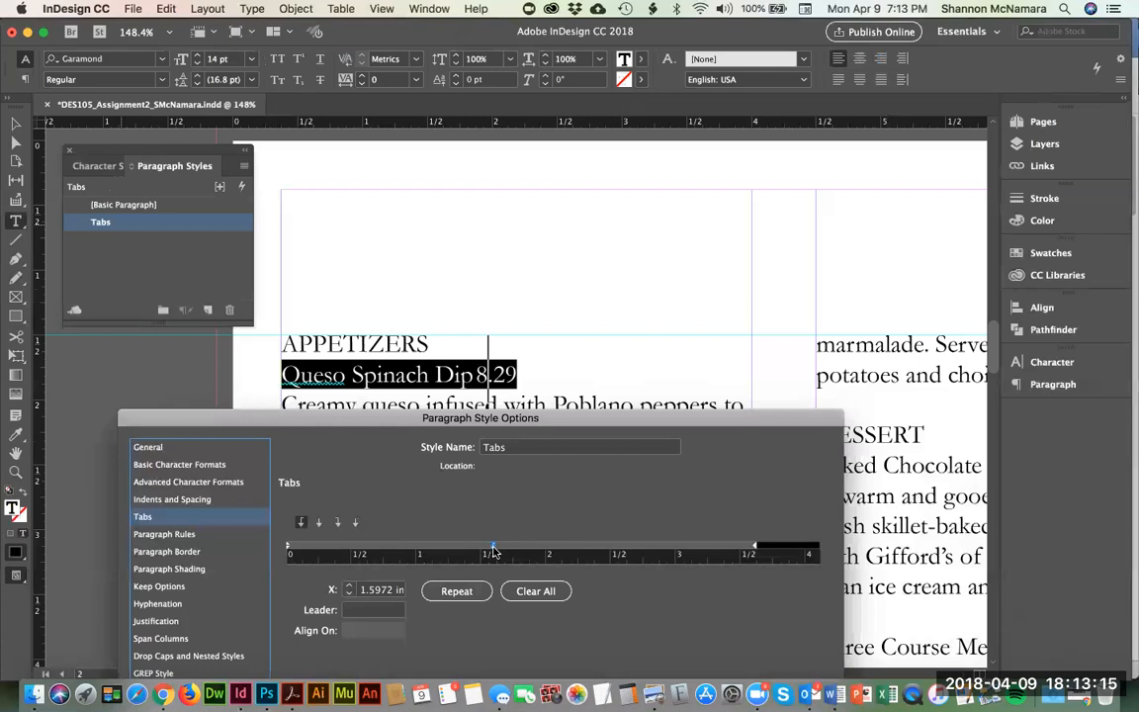
drag(493, 551, 674, 550)
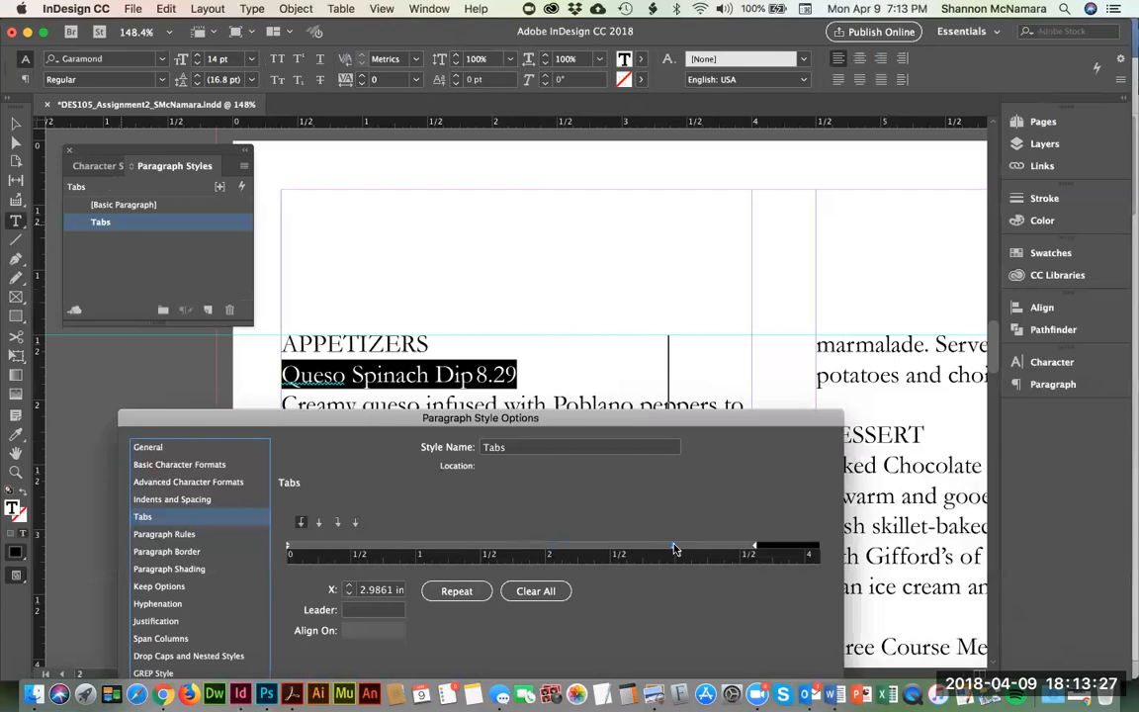
drag(674, 546, 674, 548)
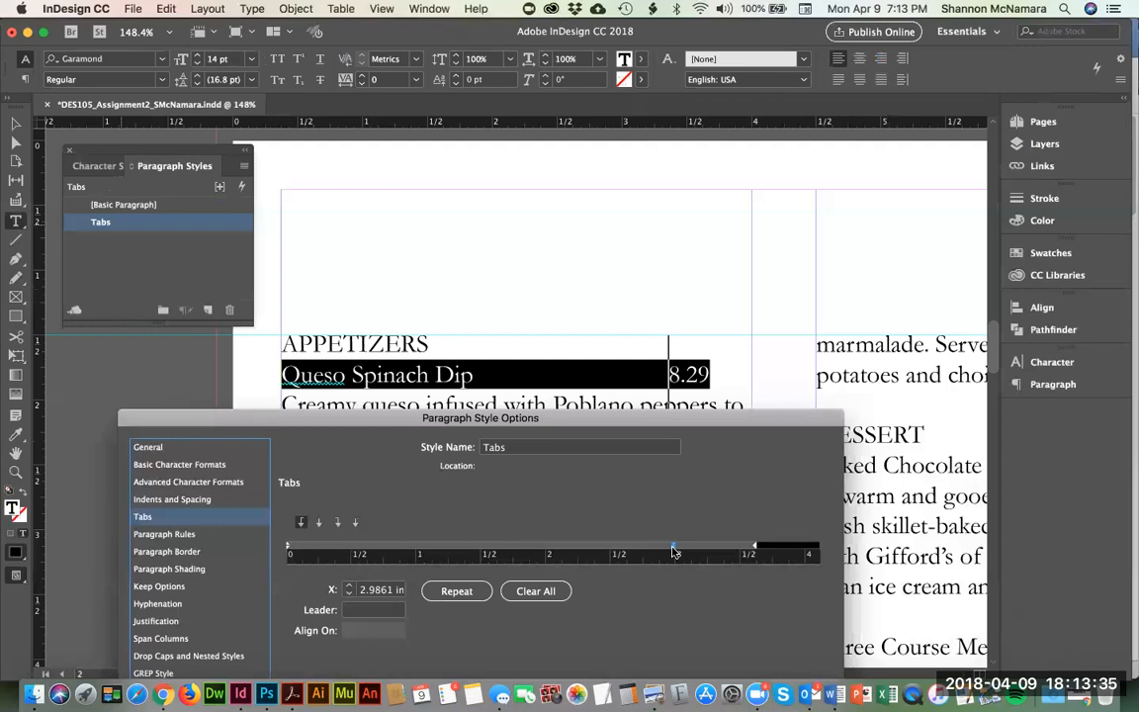
mouse_move(674, 552)
mouse_down()
mouse_move(698, 551)
mouse_move(663, 548)
mouse_move(676, 552)
mouse_up()
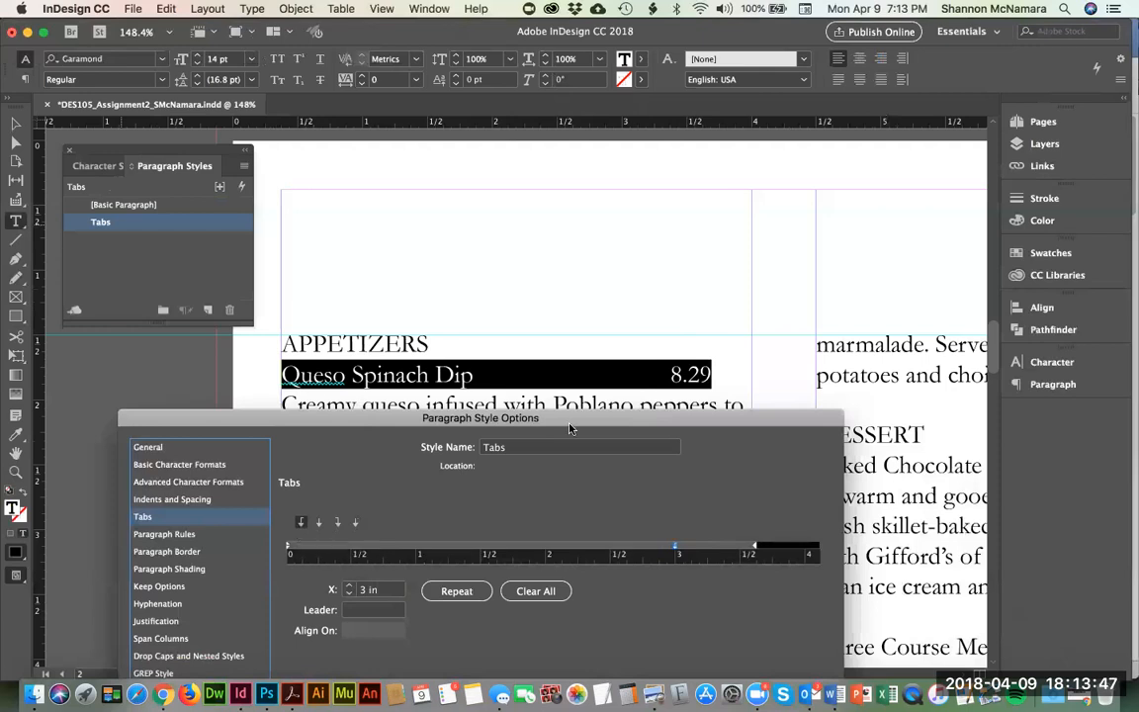
Step: Make the Tabs style's tab stop right-aligned, move it to 3.6111 in at the column edge, and accept the style options
drag(516, 417, 522, 599)
drag(575, 628, 582, 655)
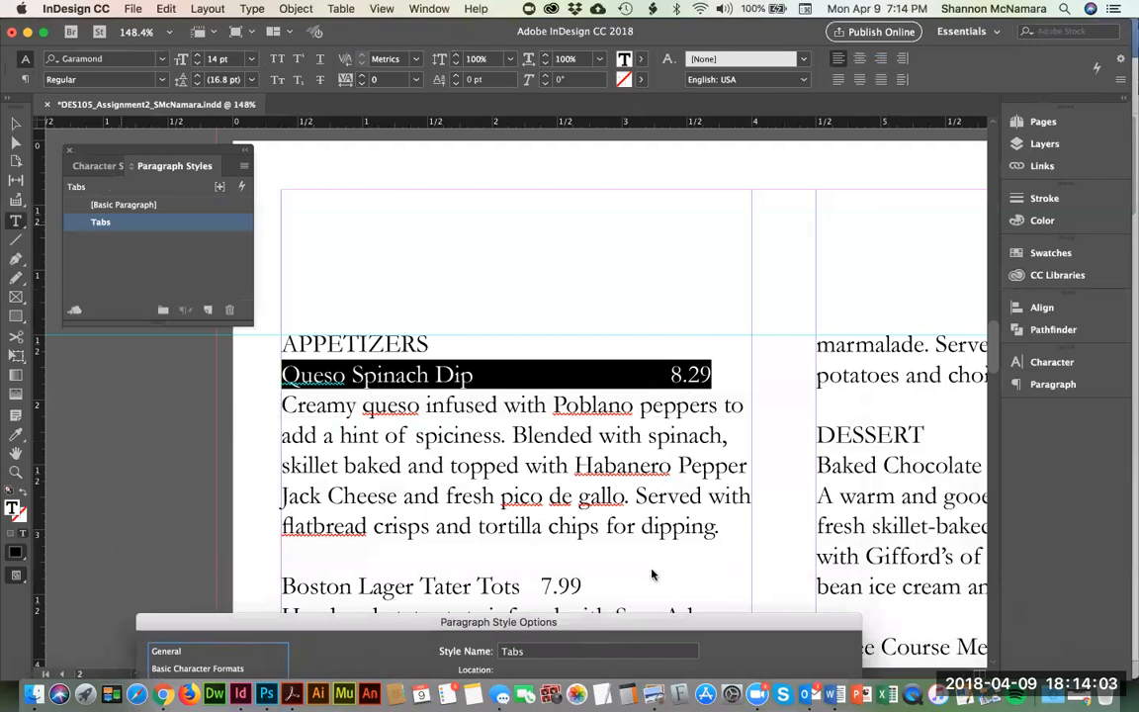
drag(719, 622, 734, 418)
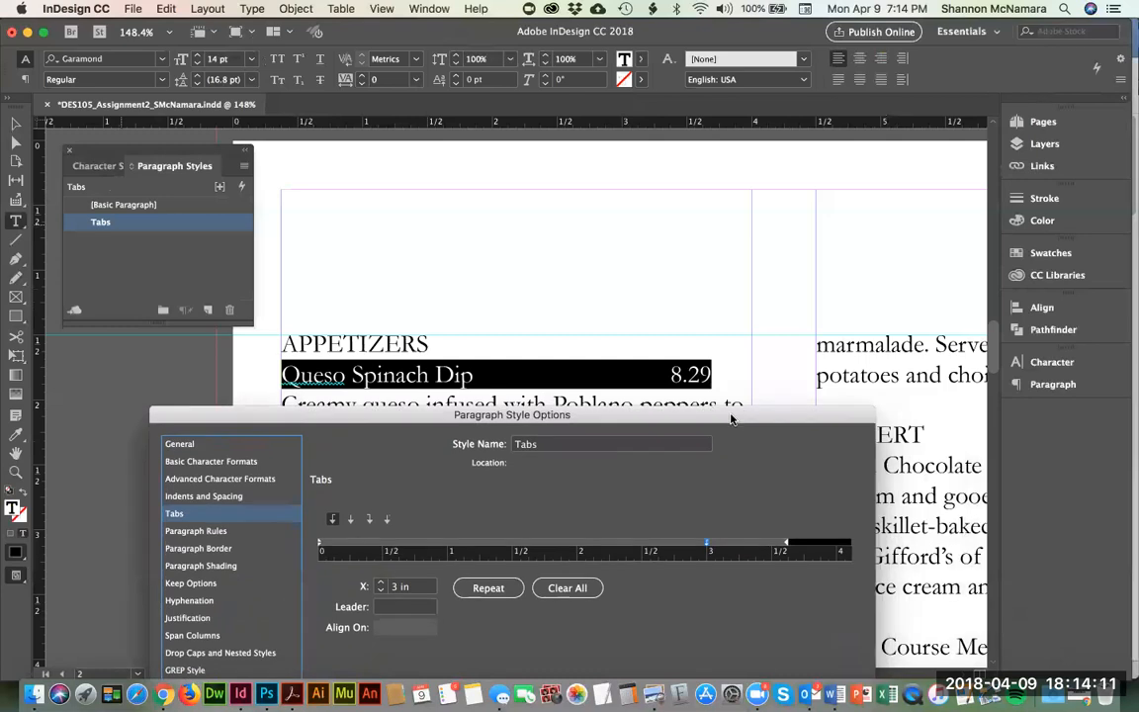
click(384, 521)
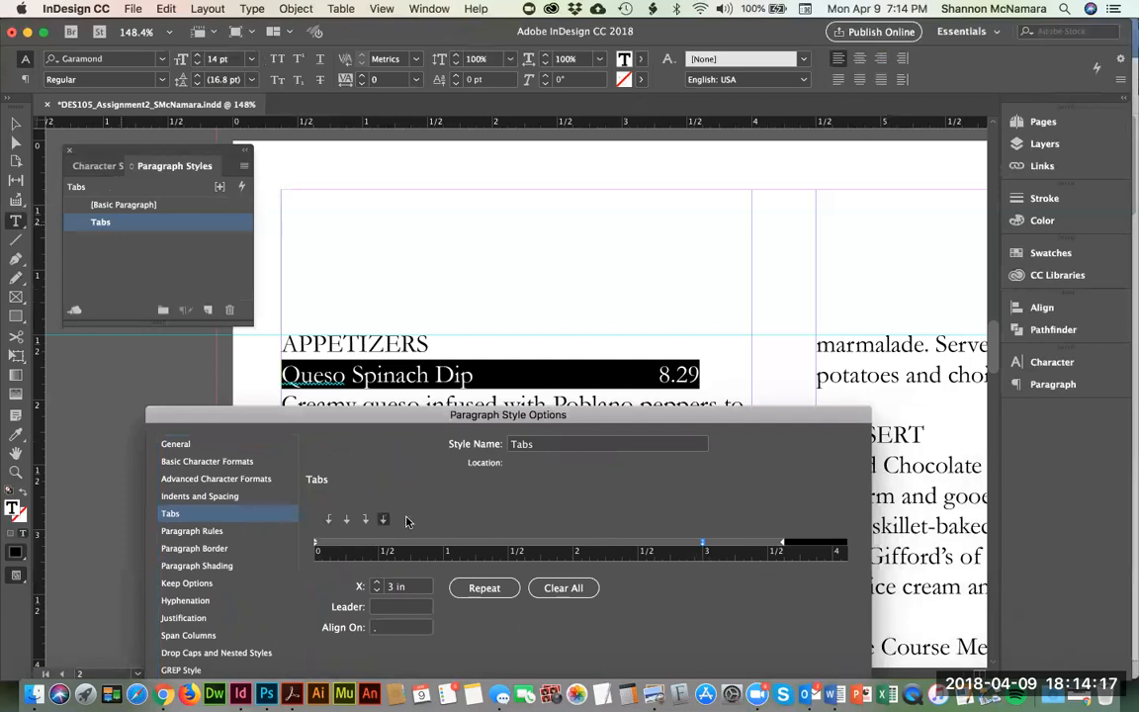
click(366, 520)
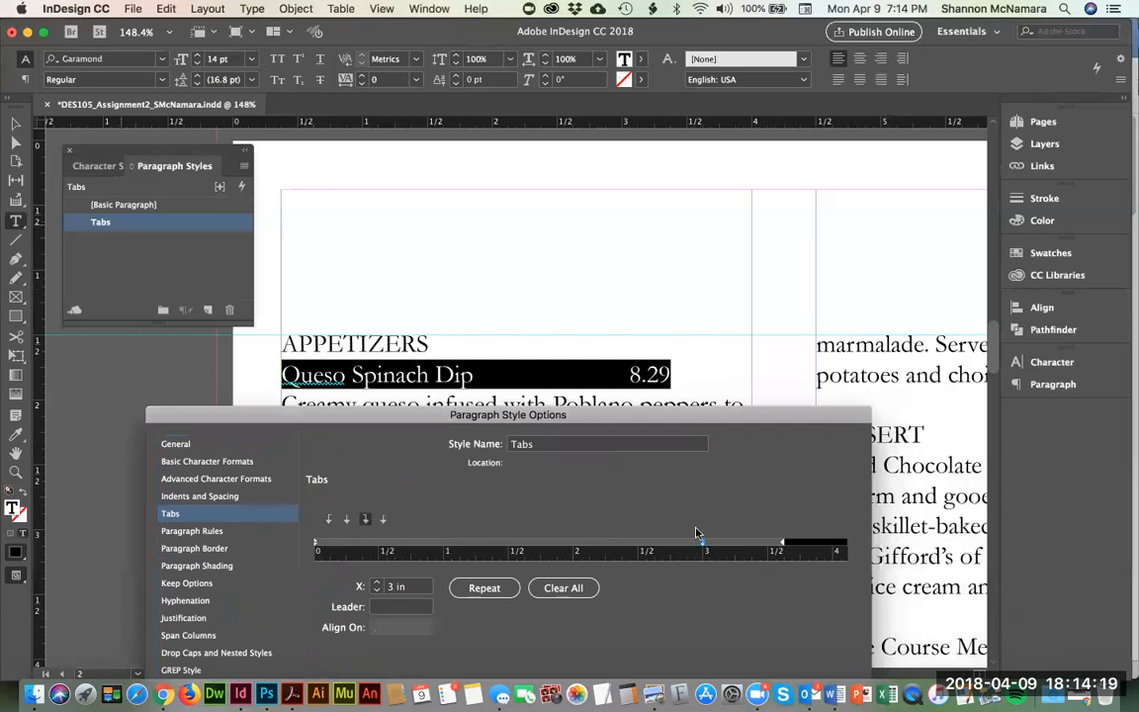
drag(703, 546, 782, 547)
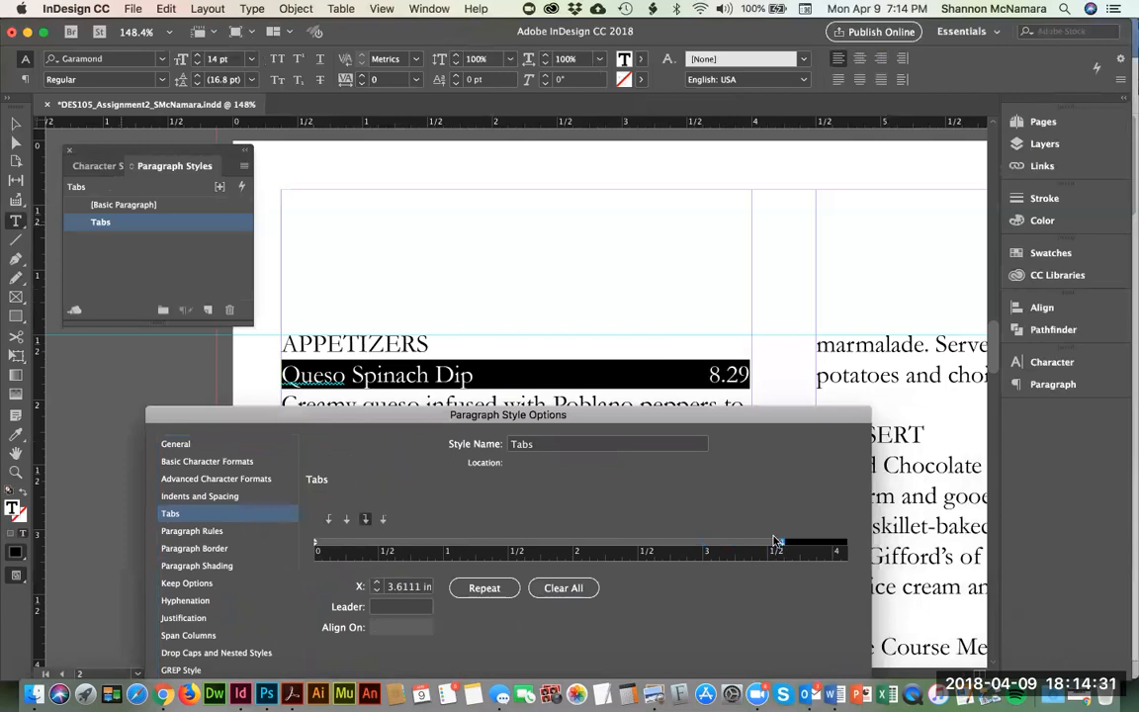
drag(419, 413, 496, 152)
drag(296, 148, 297, 60)
click(881, 590)
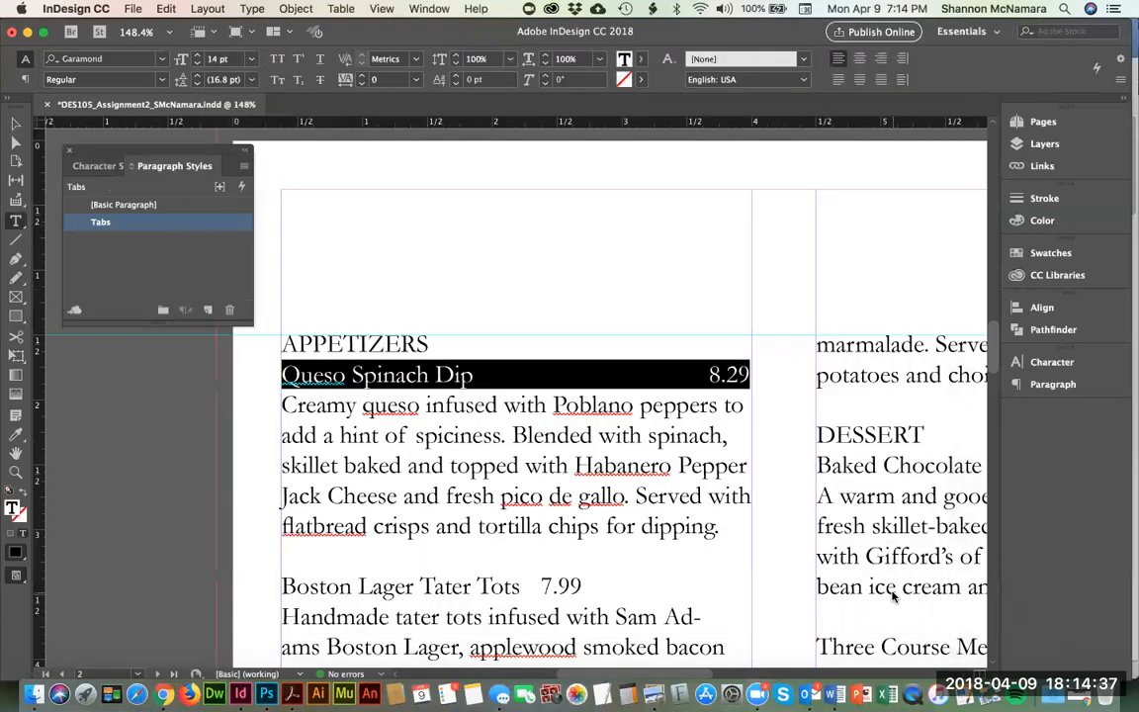
Step: Apply the Tabs paragraph style to all of the threaded menu text on page 2
click(407, 406)
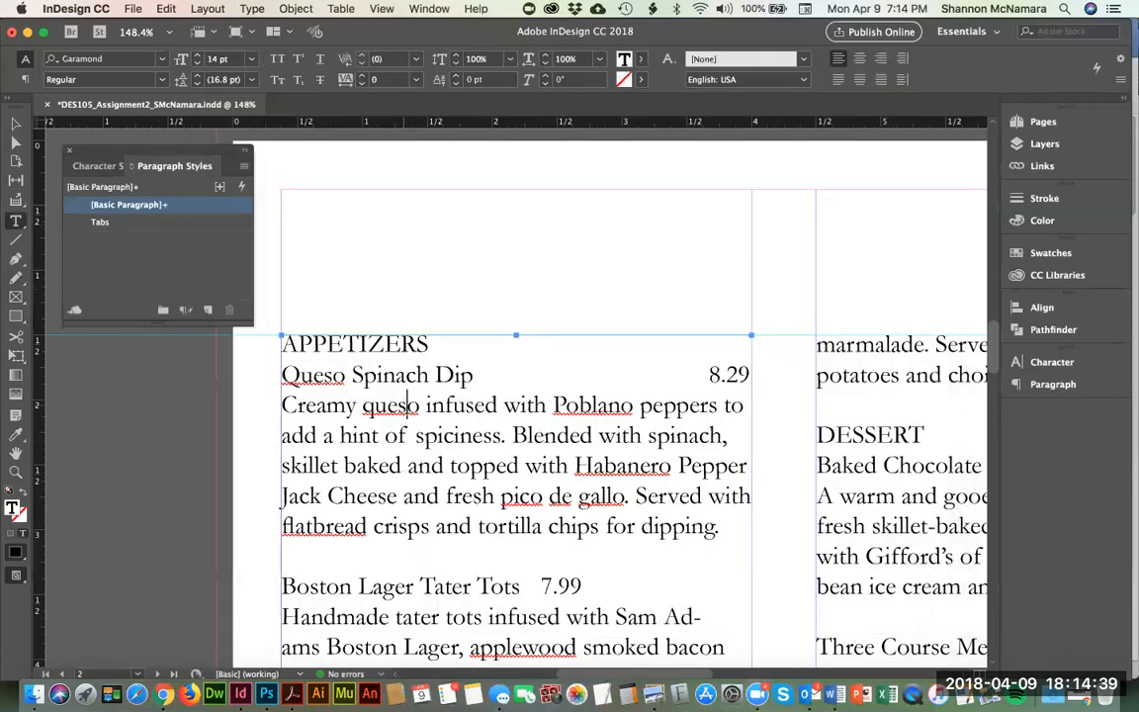
key(super+a)
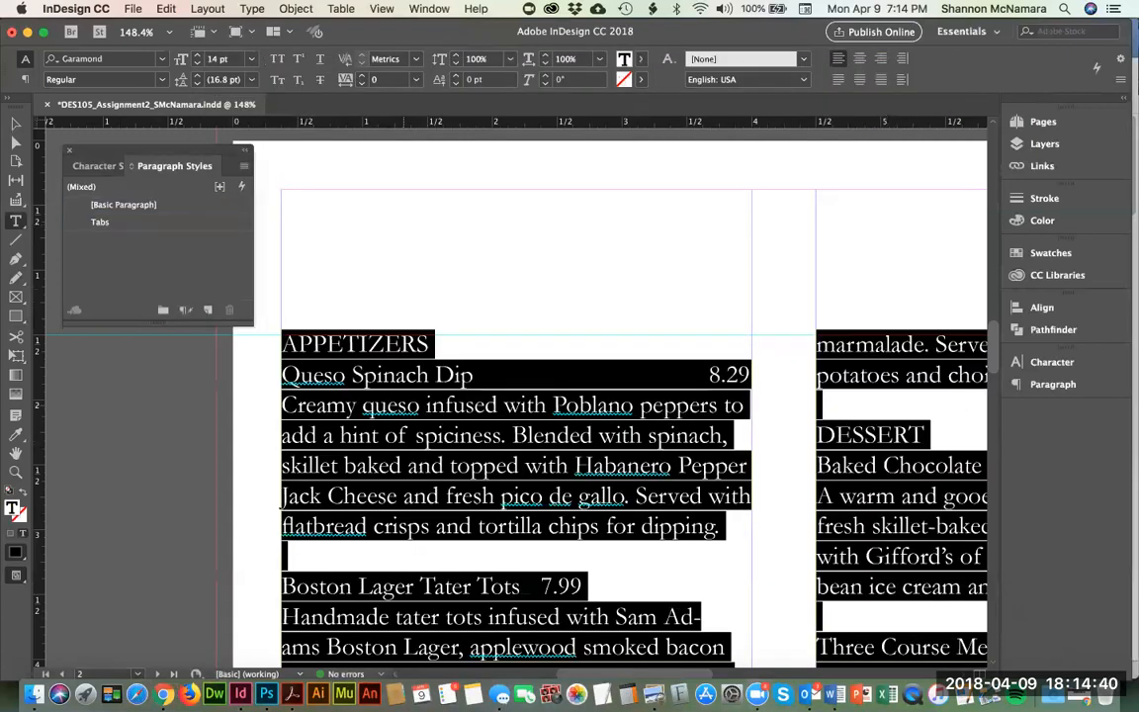
click(101, 223)
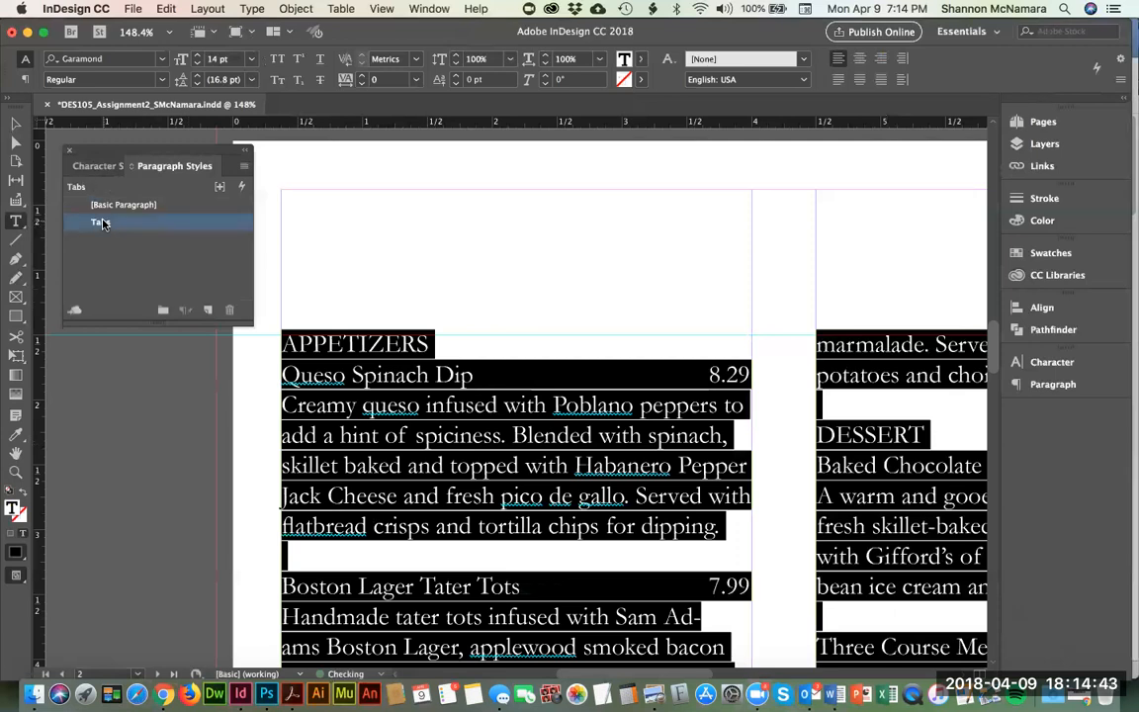
key(super+0)
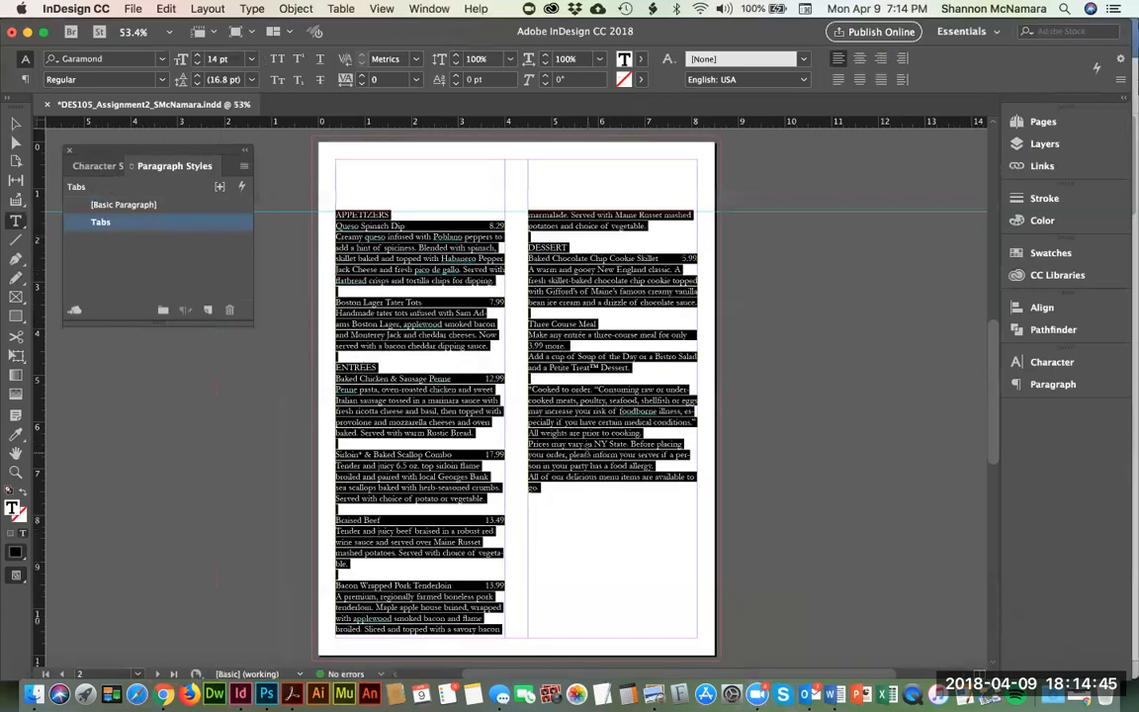
super+click(309, 465)
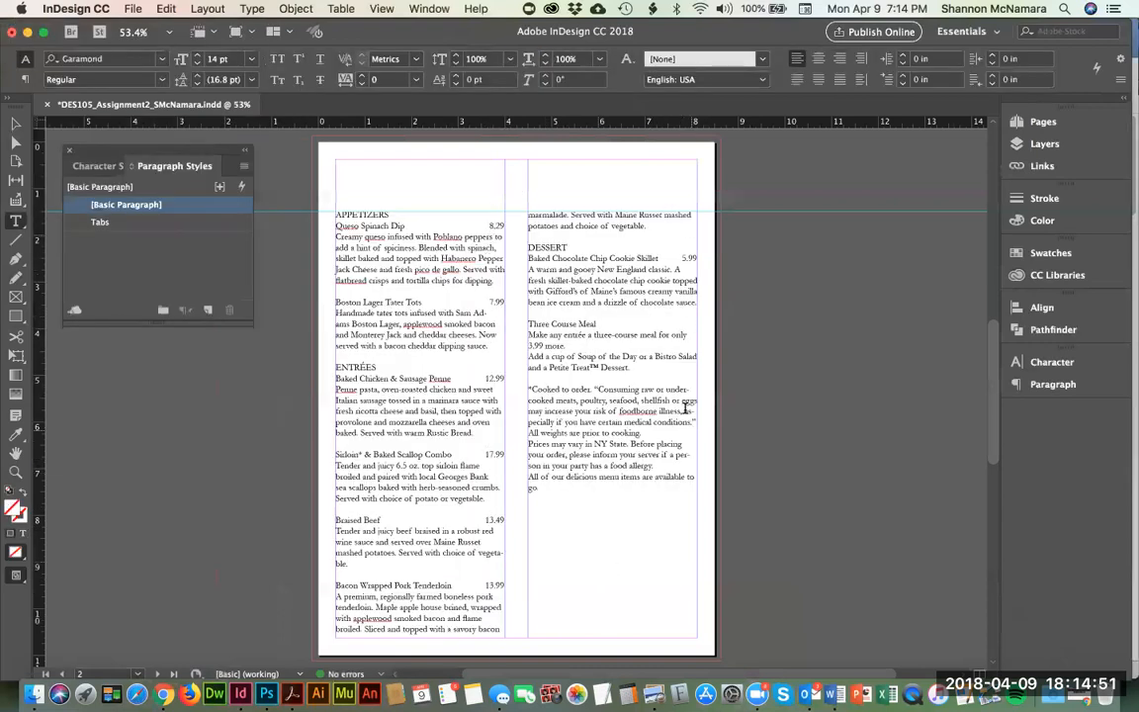
Step: Replace the space before "3.99 more." in the Three Course Meal text with a tab
click(528, 345)
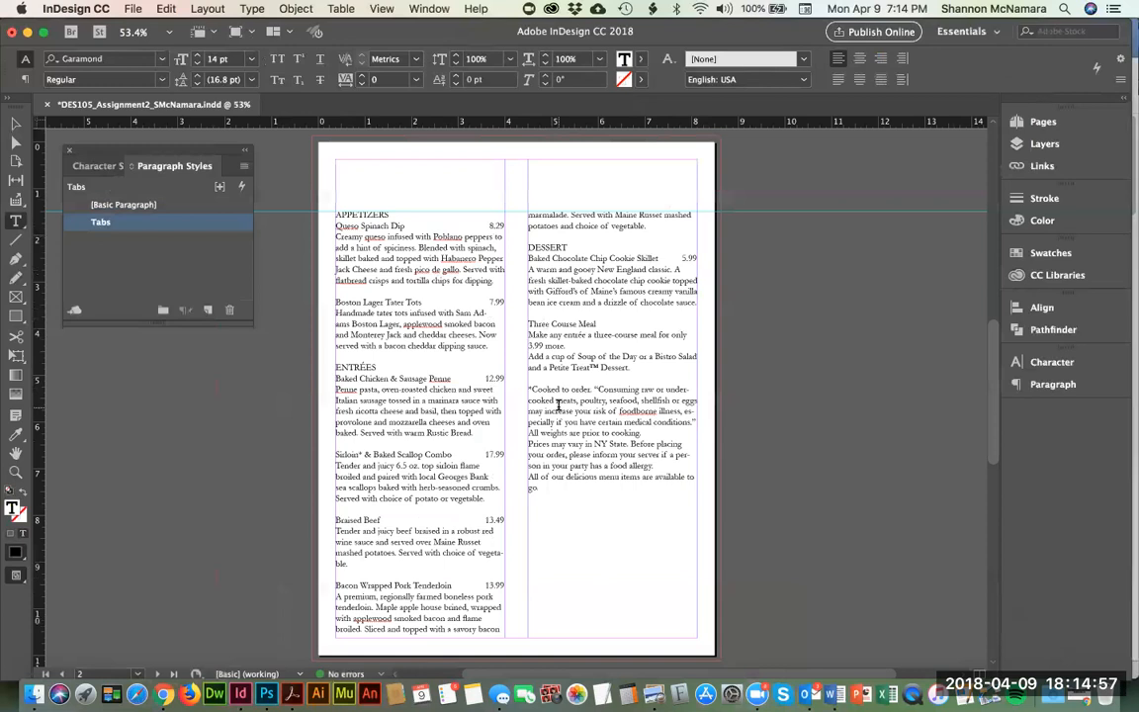
key(BackSpace)
key(Tab)
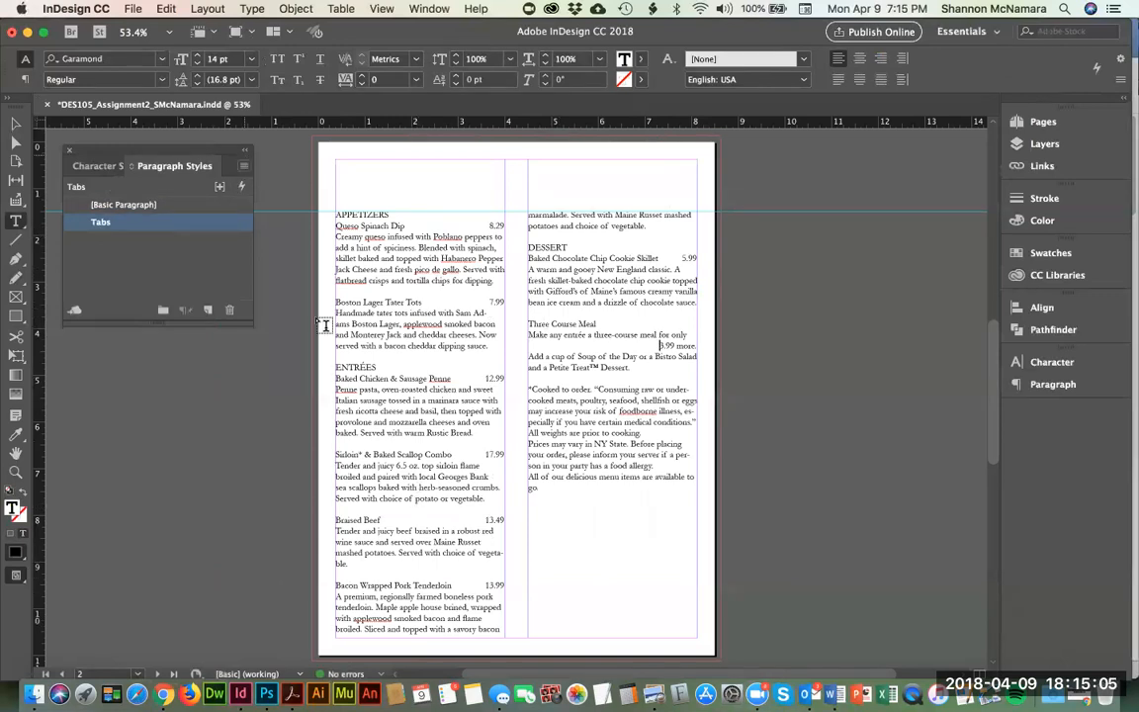
click(334, 231)
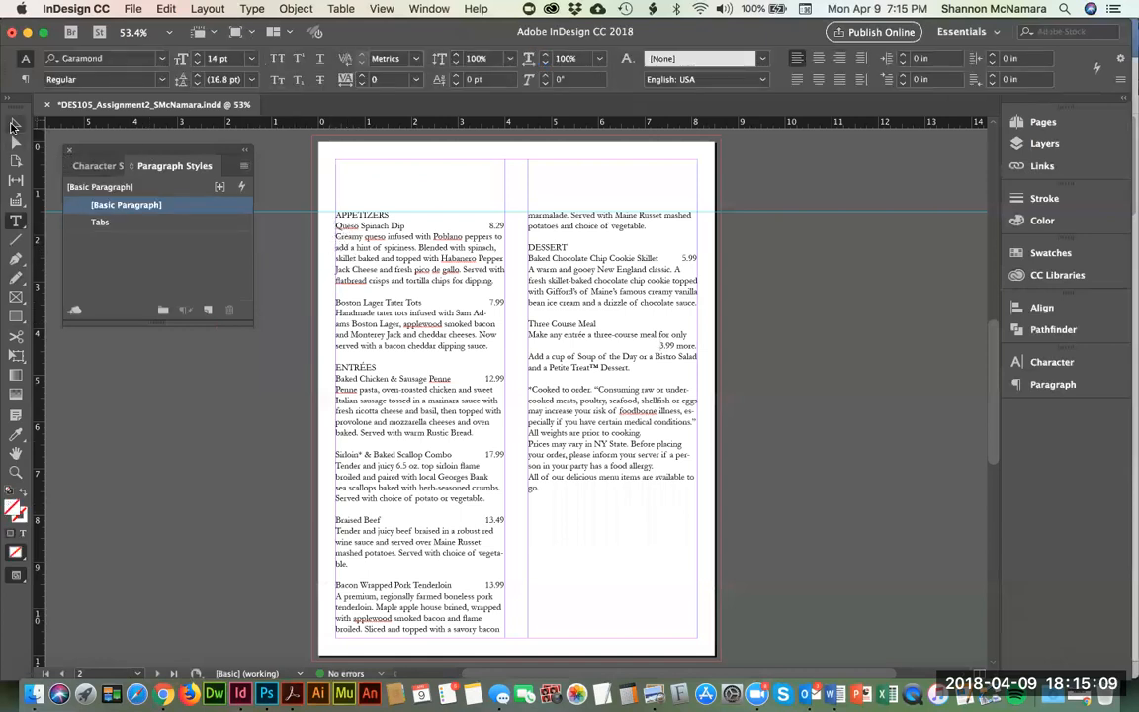
Step: Edit the Tabs paragraph style with the cursor in the Queso Spinach Dip line, adding a period as the tab leader
click(14, 125)
key(z)
drag(294, 156, 791, 401)
drag(324, 260, 521, 258)
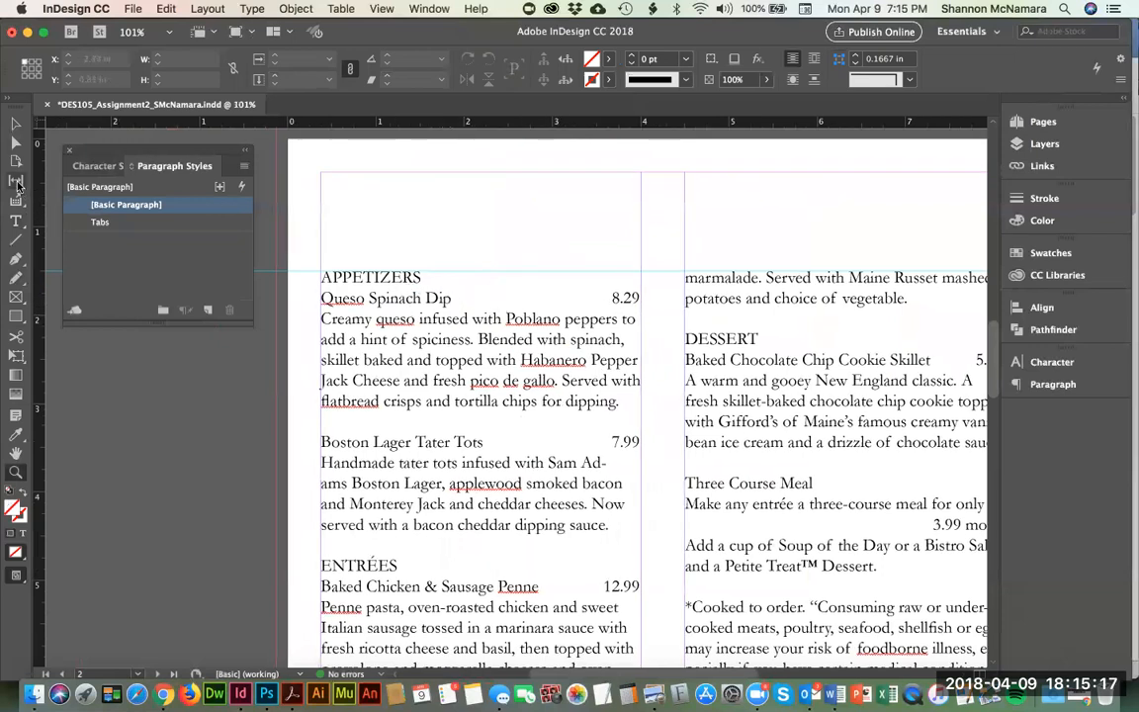
key(t)
click(447, 298)
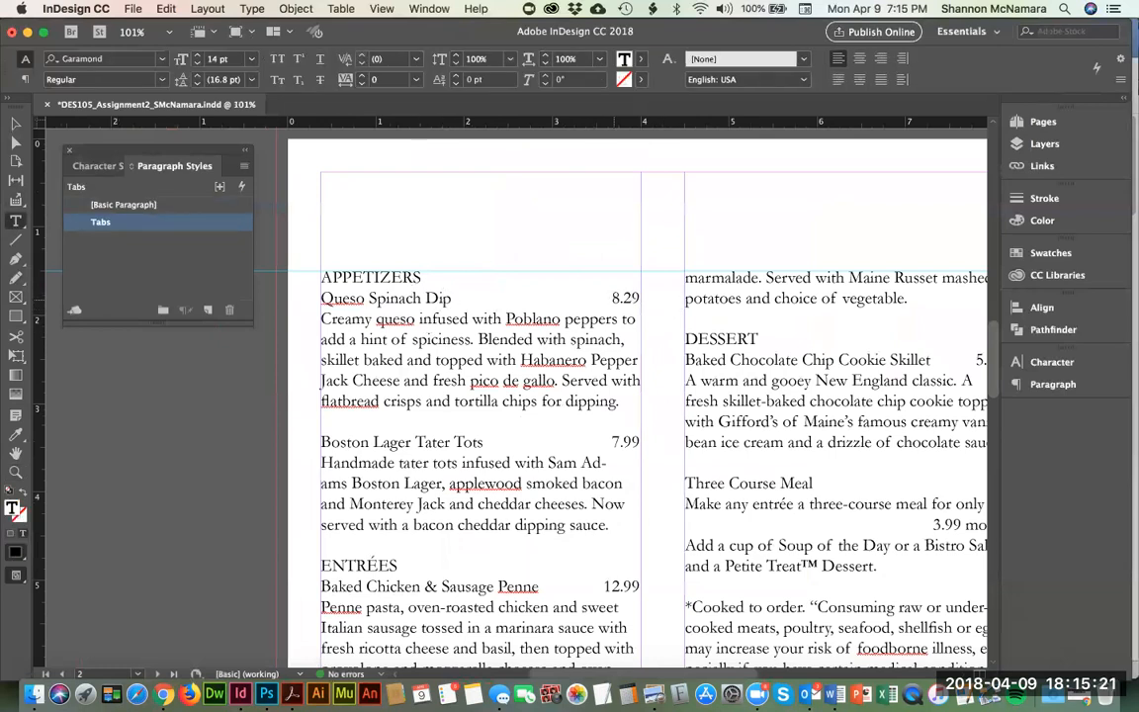
double_click(391, 298)
click(343, 298)
double_click(99, 222)
drag(432, 67, 460, 342)
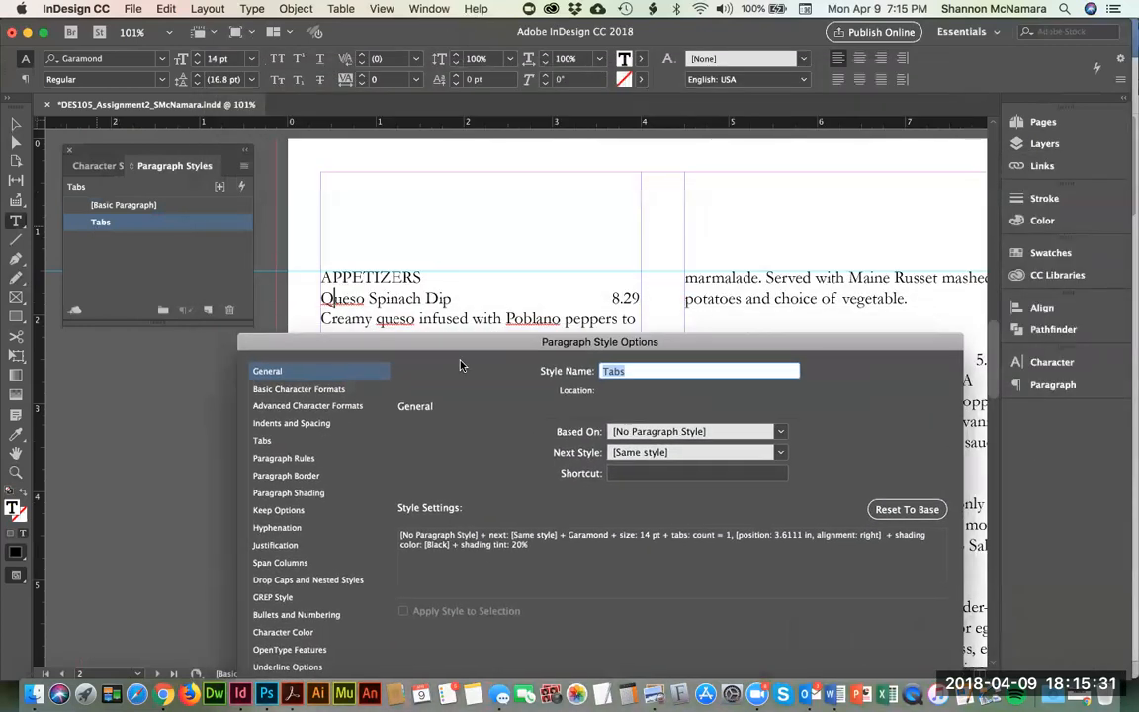
click(262, 443)
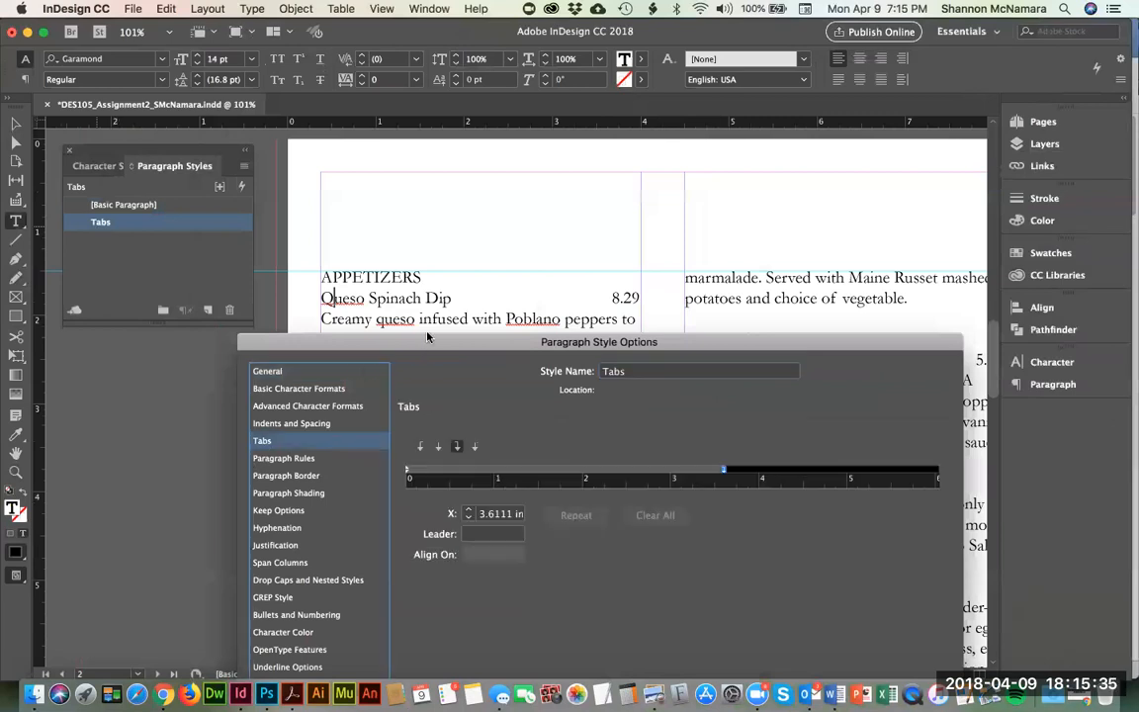
drag(413, 320, 464, 581)
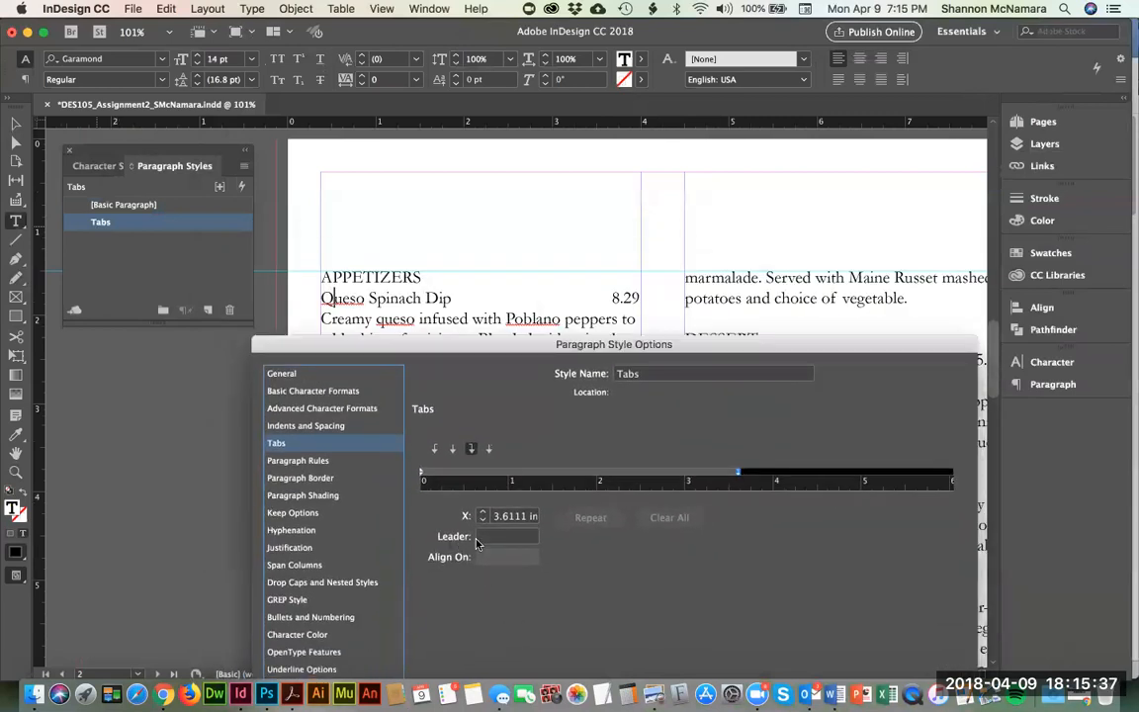
click(480, 536)
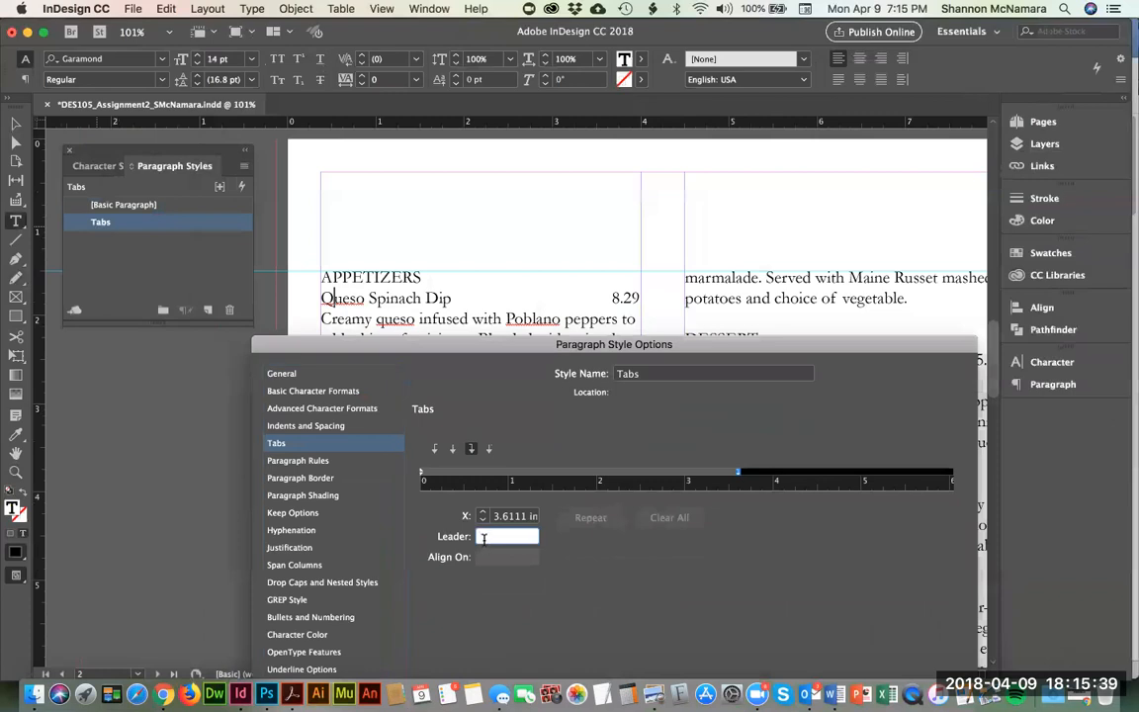
text(.)
drag(505, 350, 511, 90)
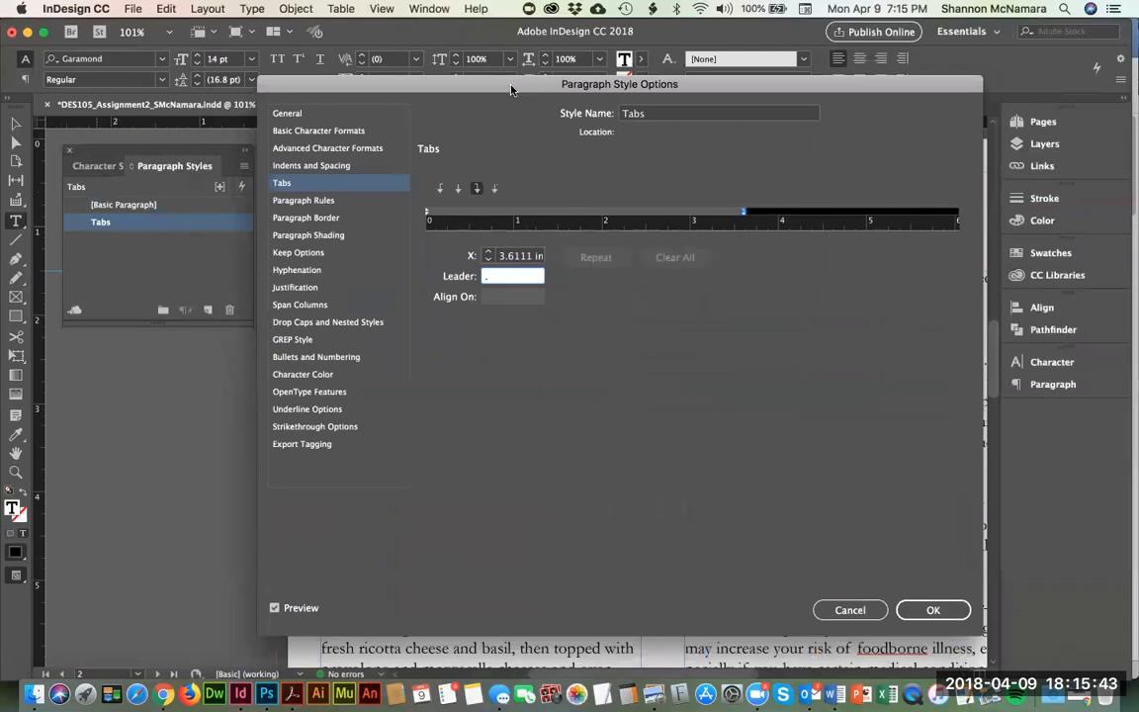
click(932, 610)
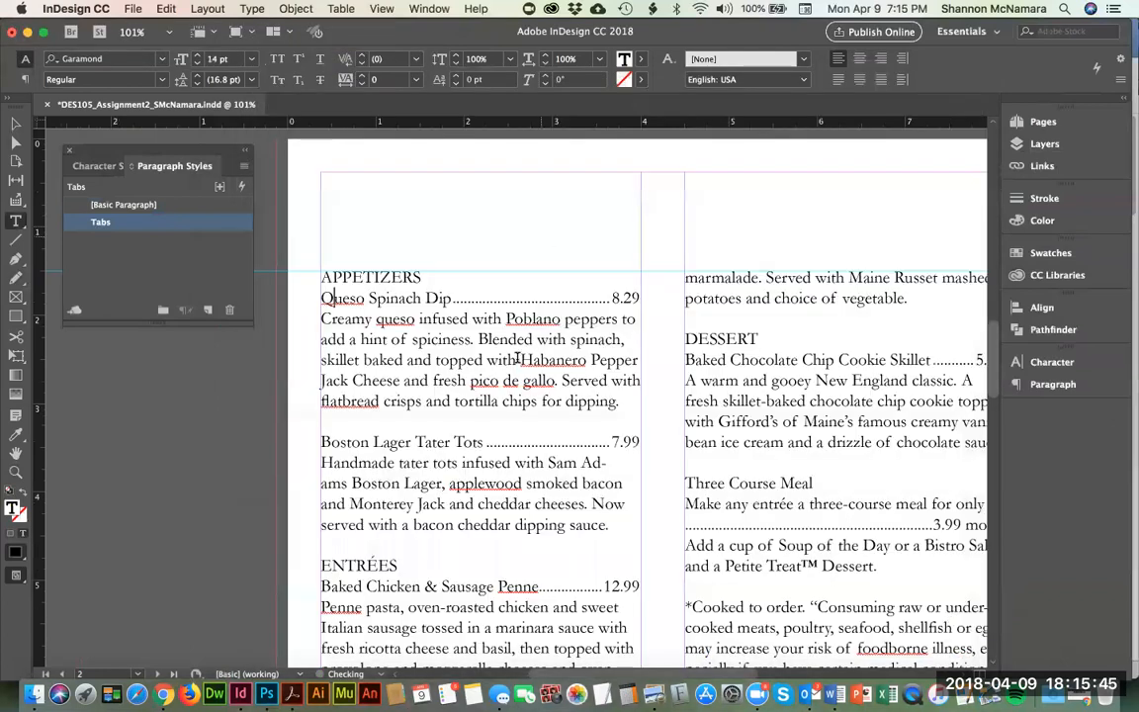
Step: Examine the dot leaders and right-aligned prices through the menu text on page 2
scroll(516, 359, down, 5)
drag(568, 462, 613, 473)
key(Left)
key(Right)
key(Right)
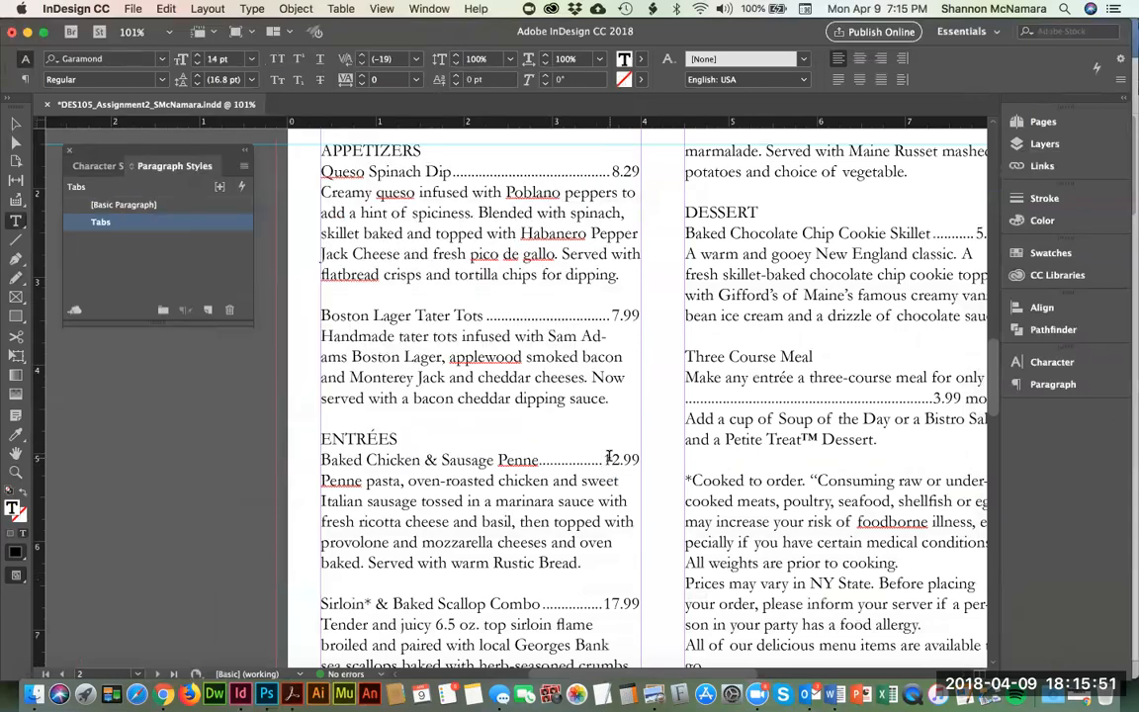
scroll(610, 458, down, 3)
scroll(610, 458, down, 4)
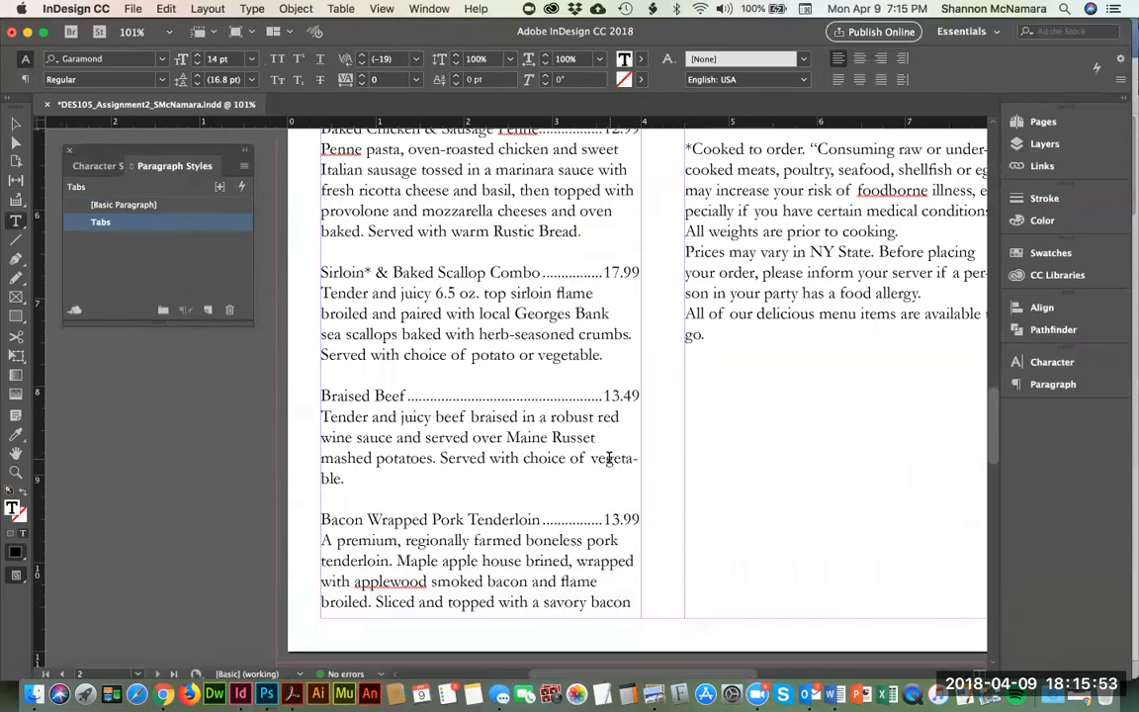
scroll(610, 458, up, 12)
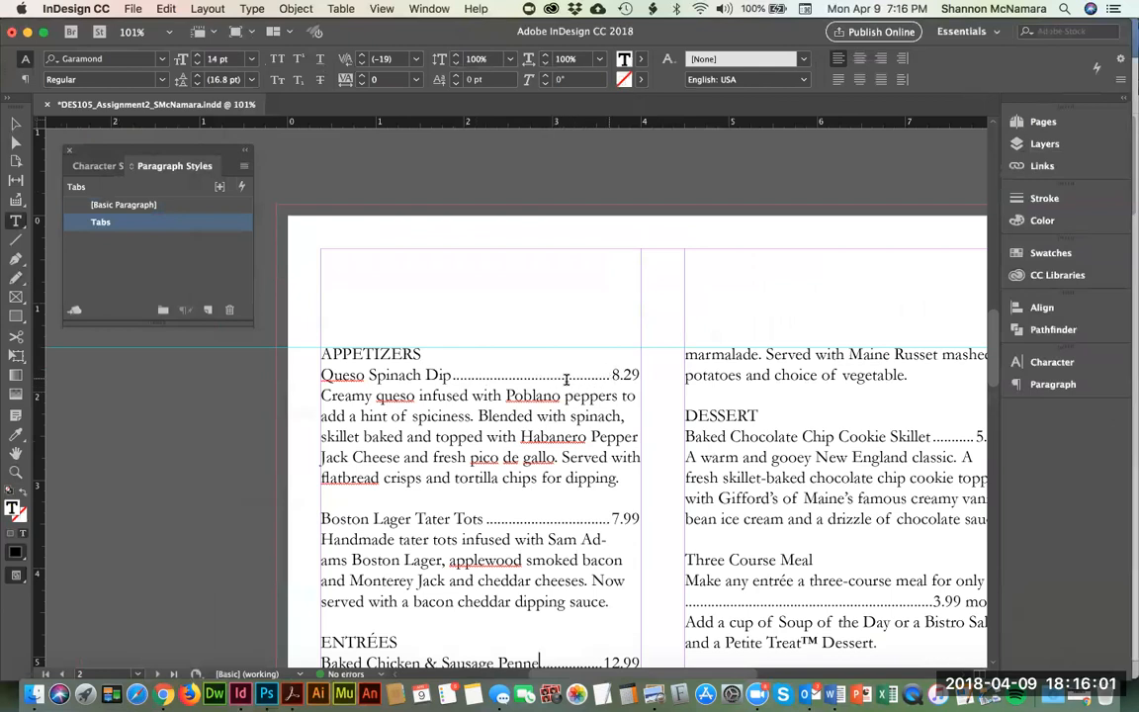
scroll(621, 535, down, 10)
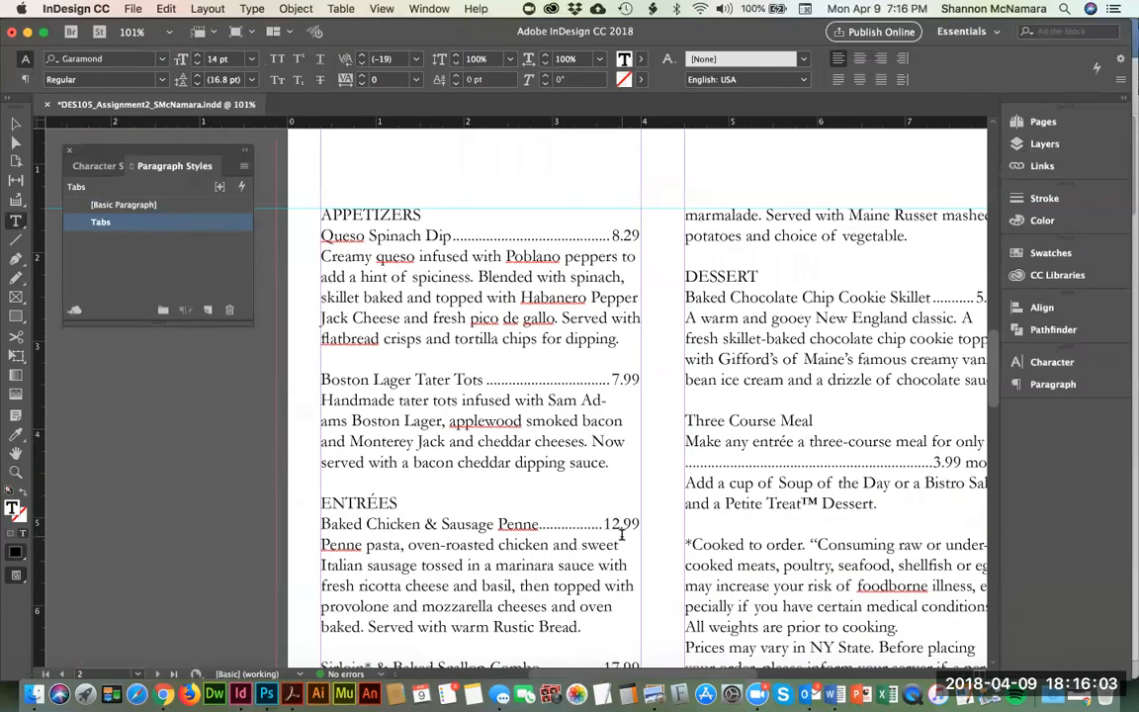
scroll(618, 496, up, 6)
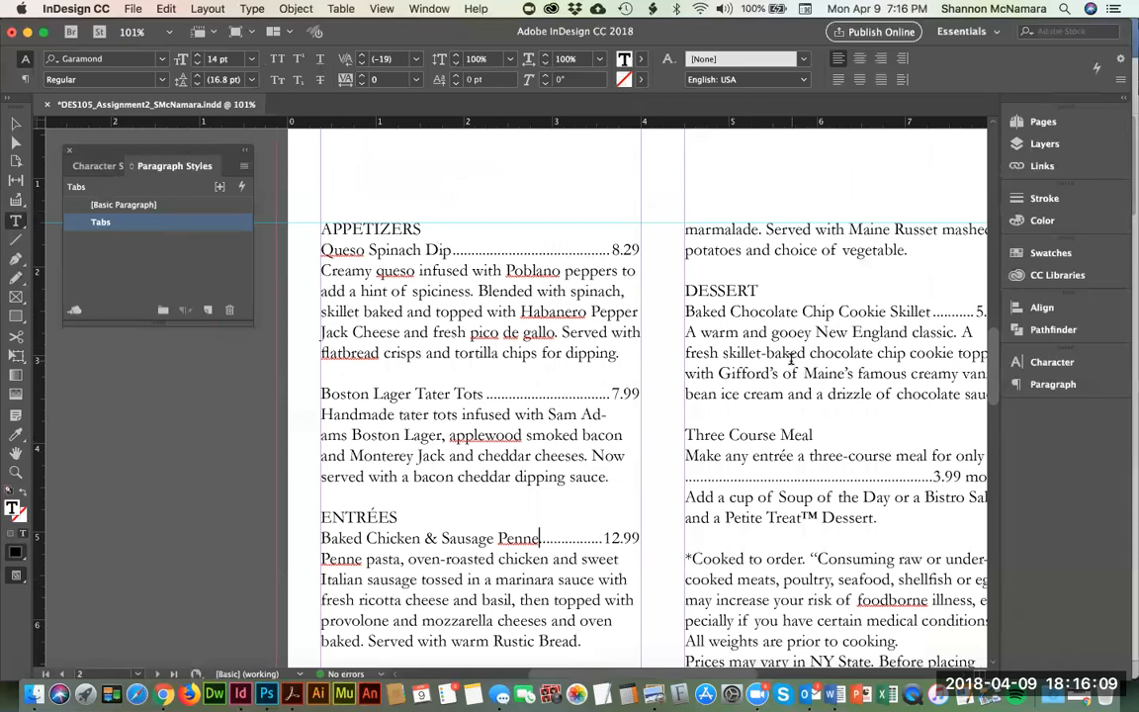
scroll(791, 358, down, 3)
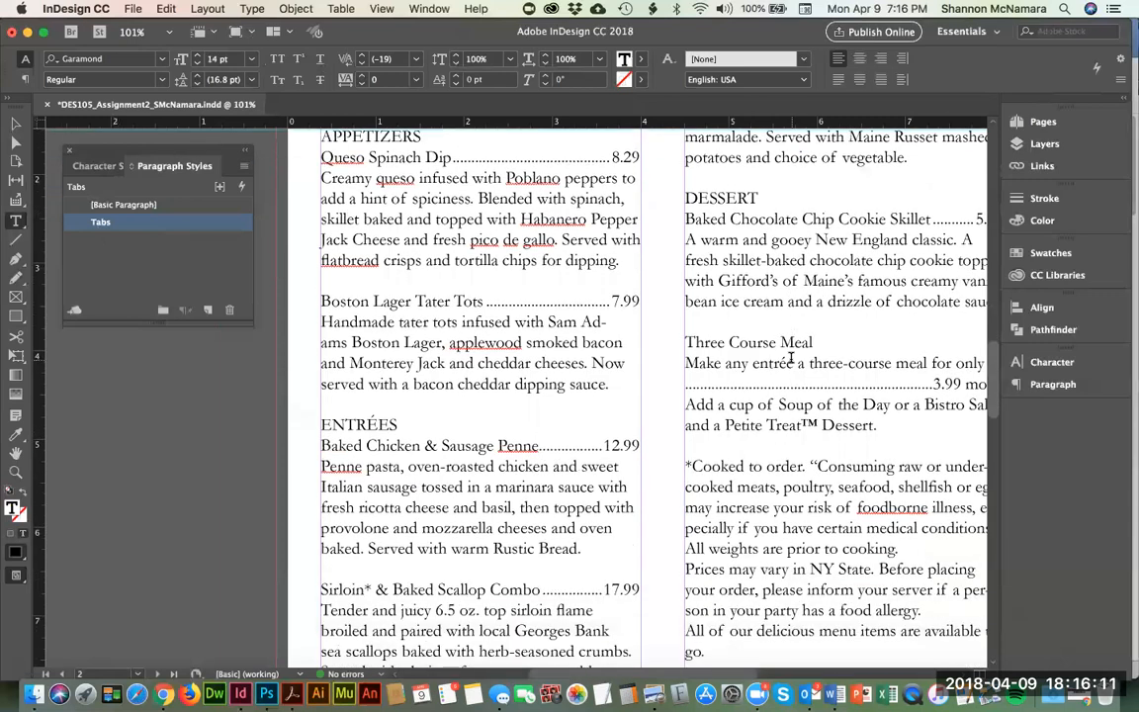
scroll(791, 358, up, 1)
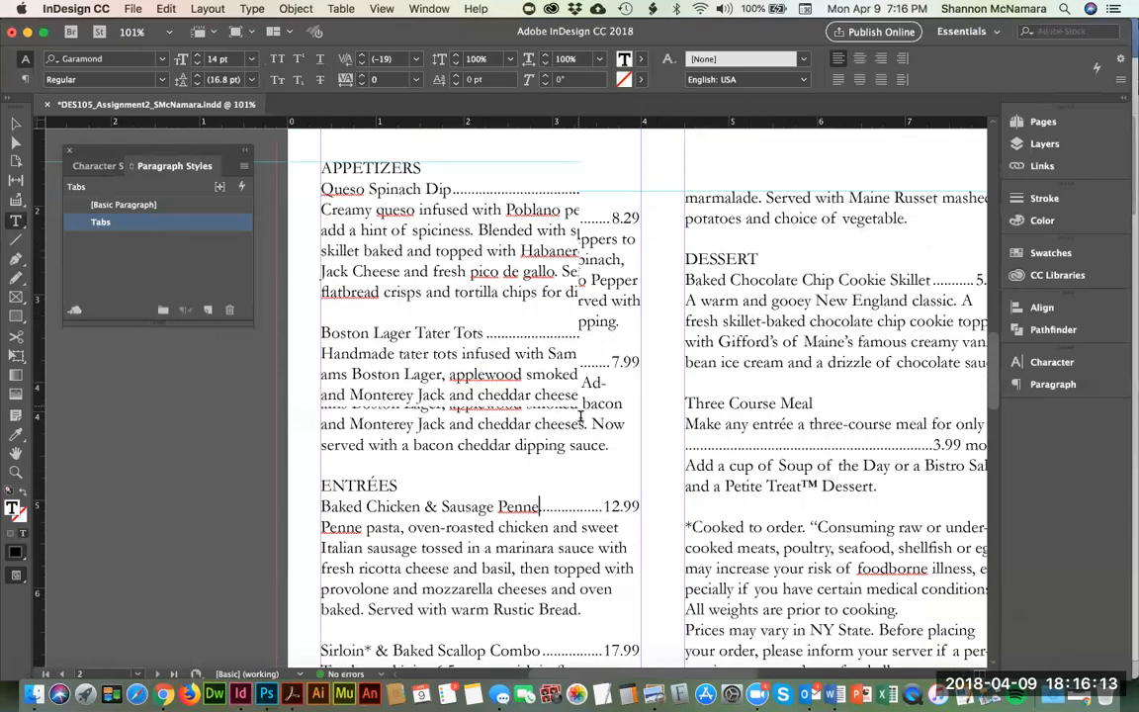
scroll(579, 416, down, 10)
scroll(579, 416, up, 8)
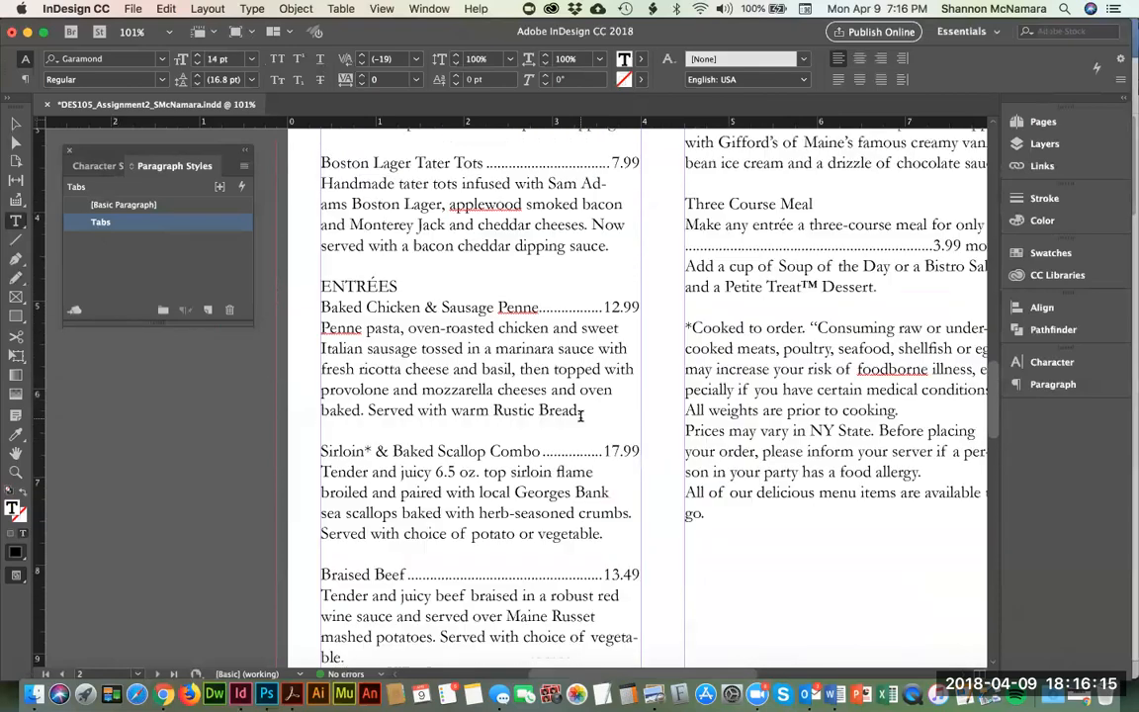
scroll(581, 415, up, 6)
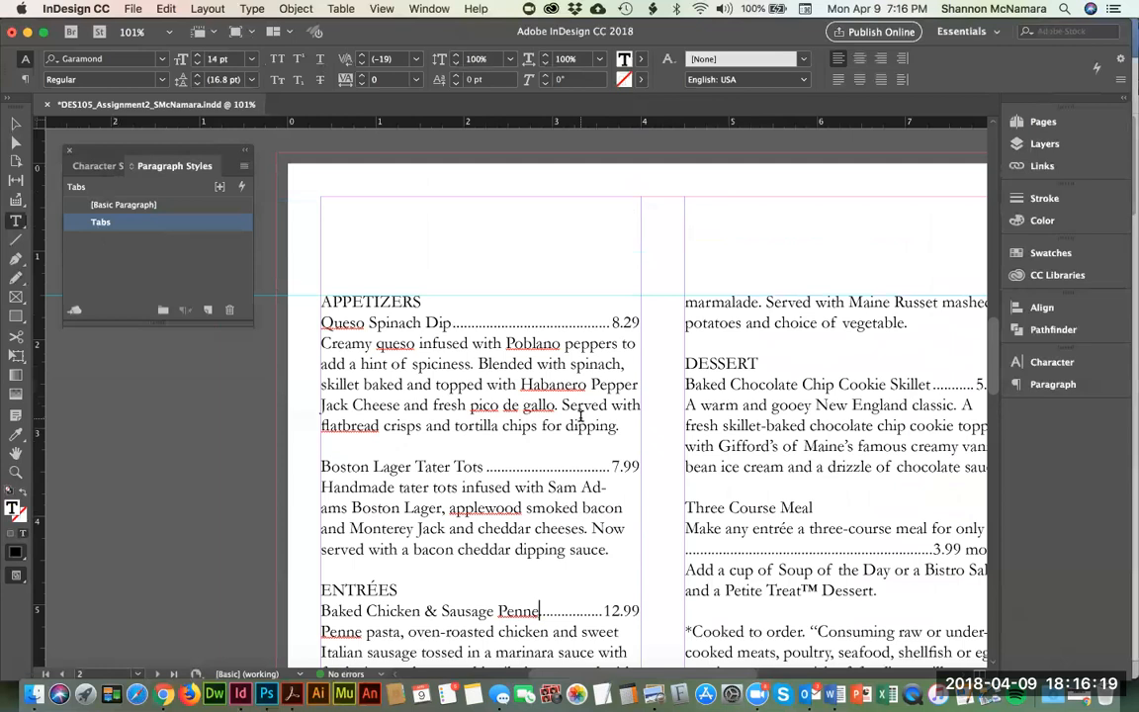
Step: Switch to the CasualDining document in Word and strike through the tab and 8.29 price after Queso Spinach Dip
key(super+Tab)
key(super+Tab)
key(super+Tab)
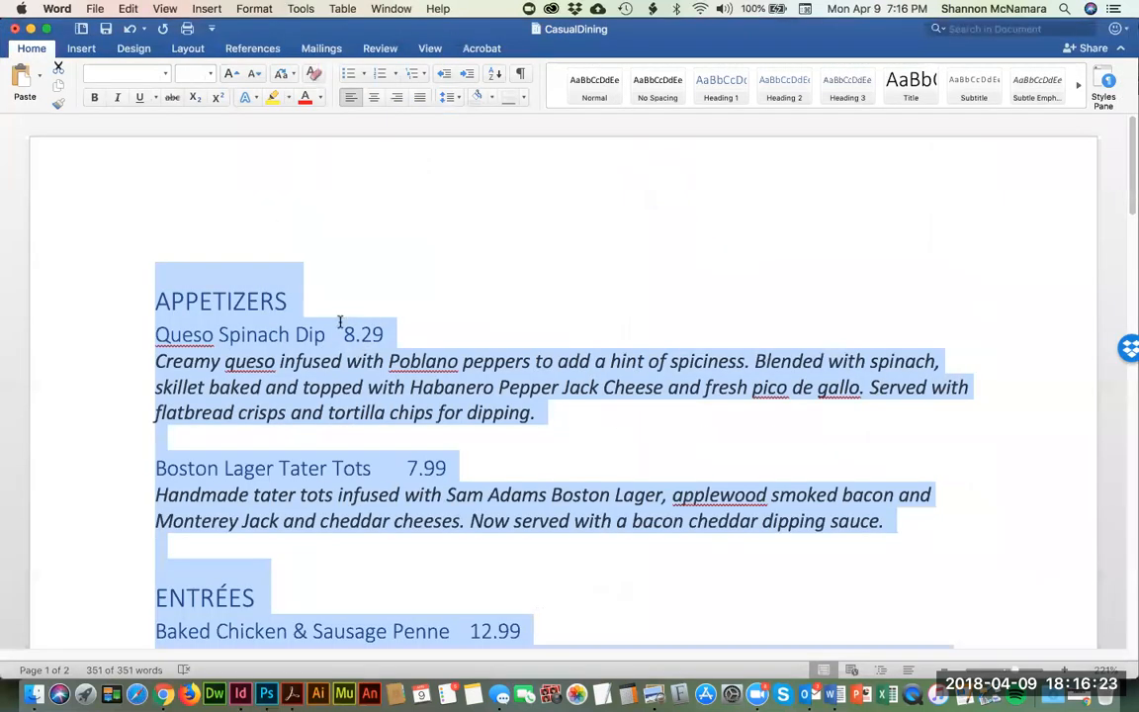
click(337, 330)
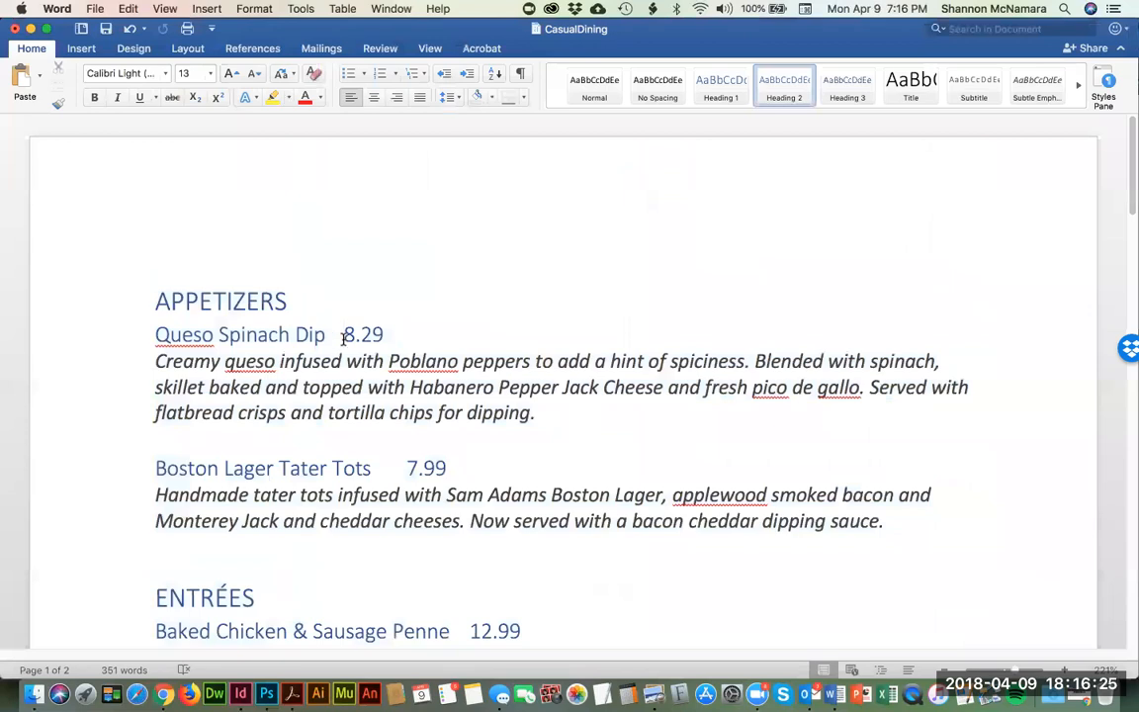
drag(329, 334, 402, 331)
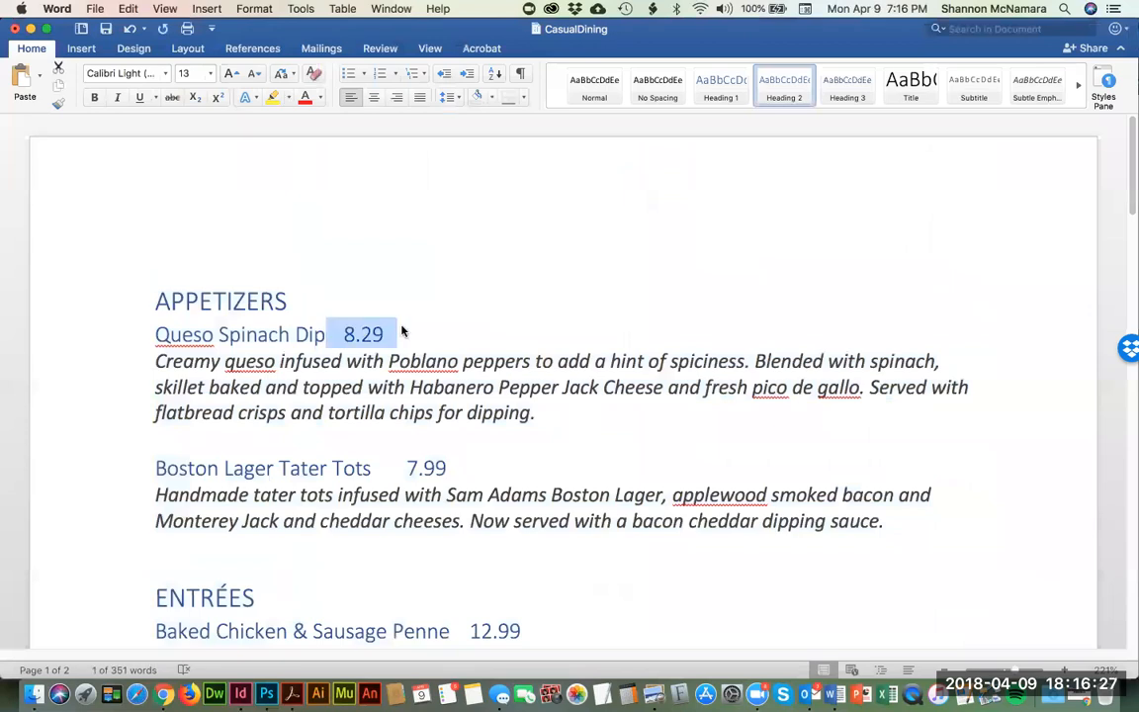
click(172, 98)
click(320, 326)
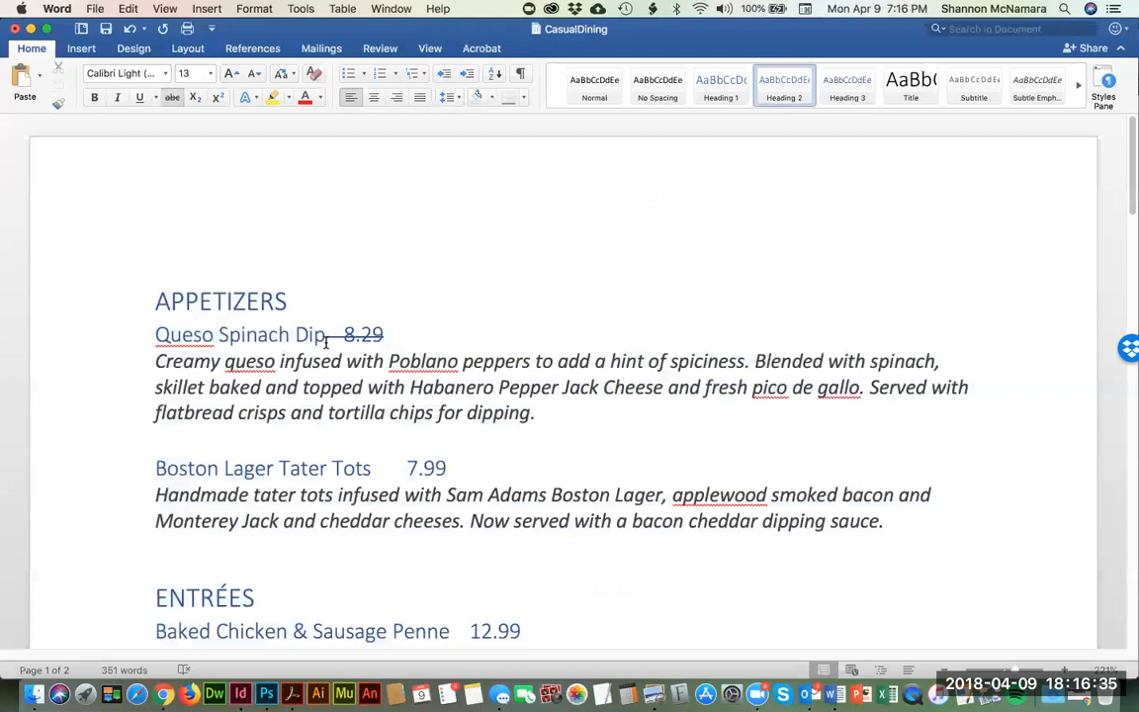
Step: Switch back to InDesign, create a new character style, and apply it to the APPETIZERS heading
key(super+Tab)
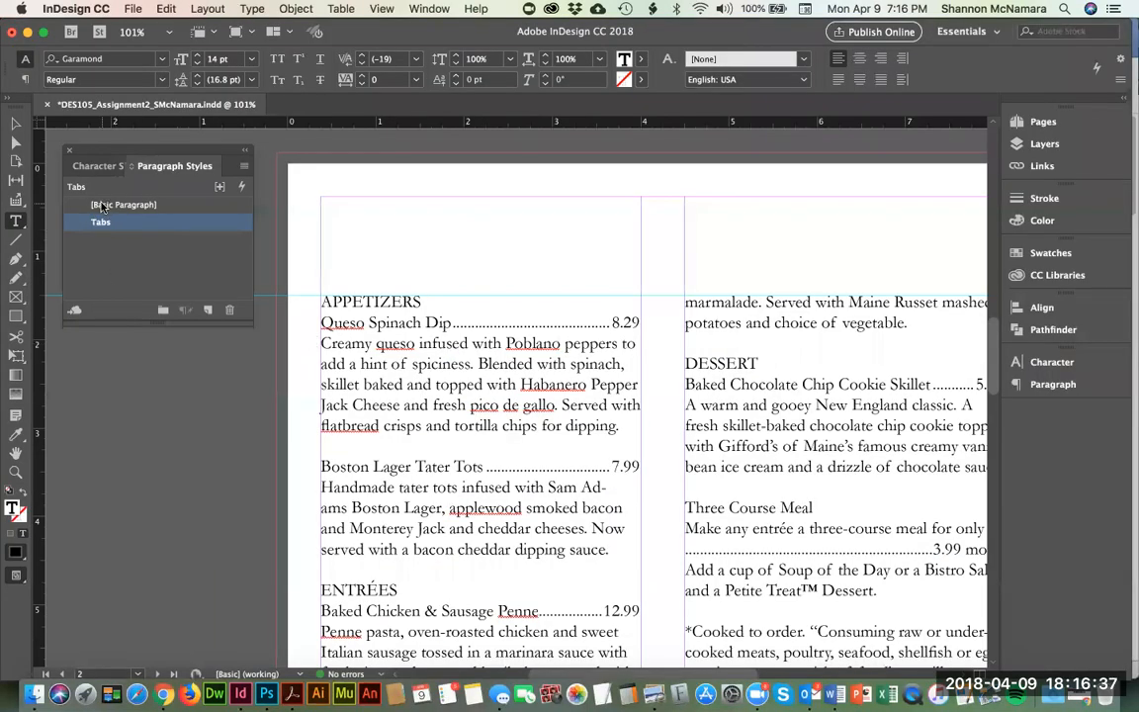
double_click(360, 302)
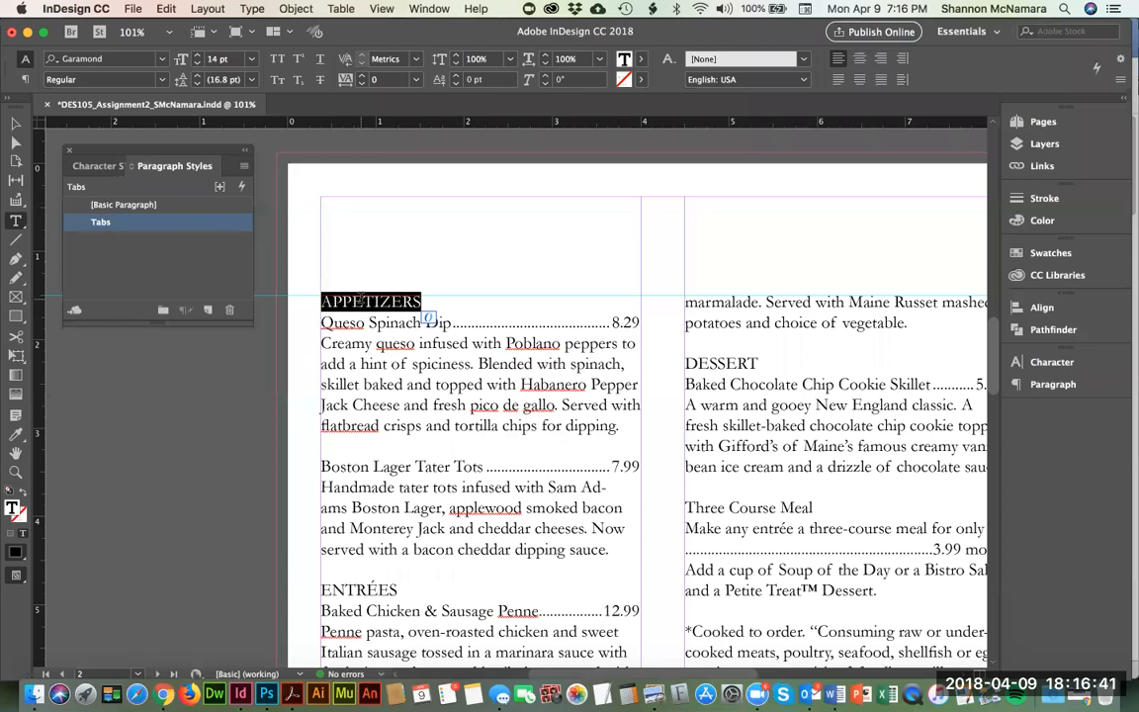
click(357, 588)
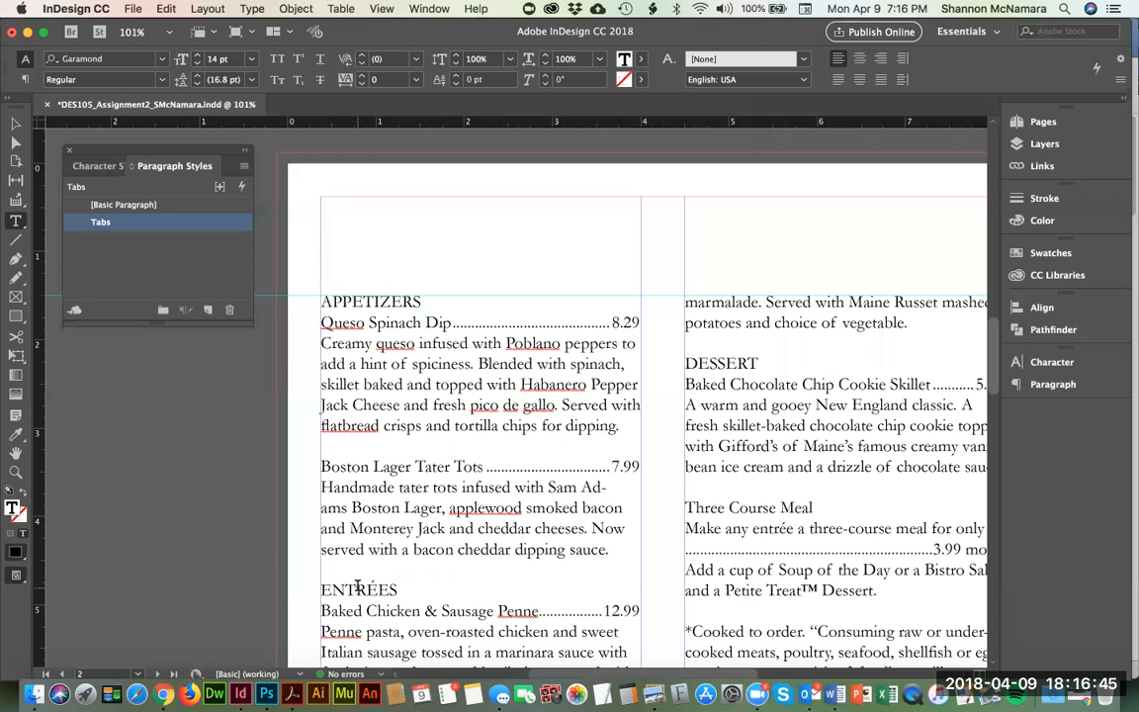
double_click(368, 301)
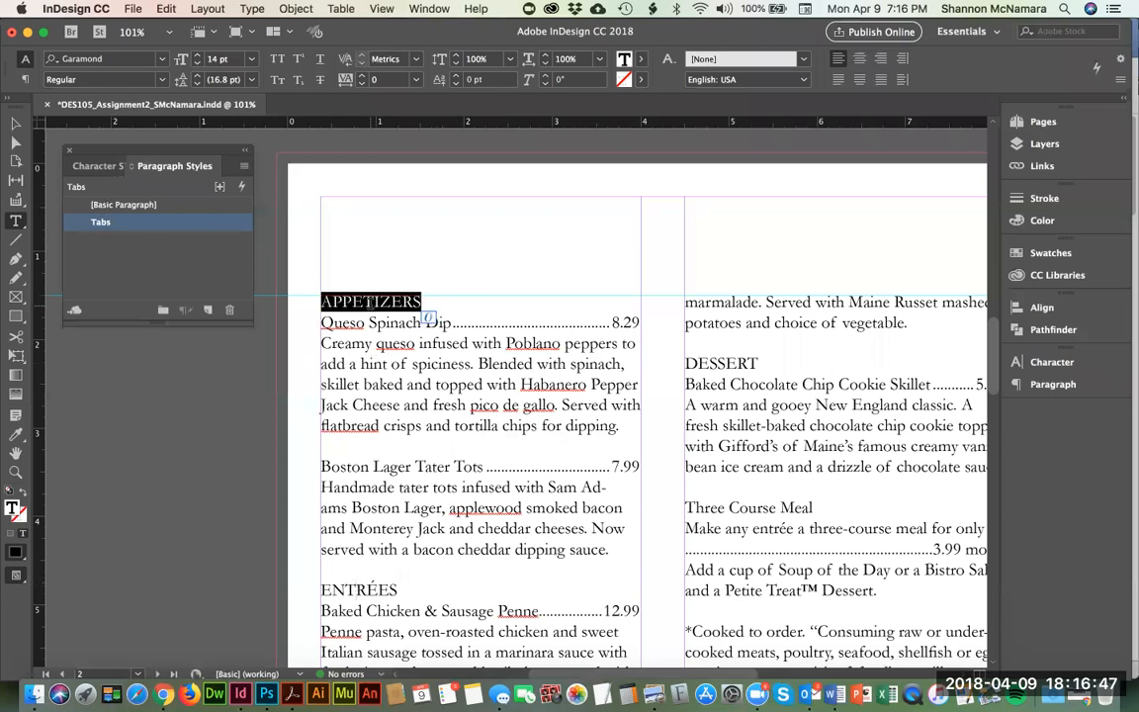
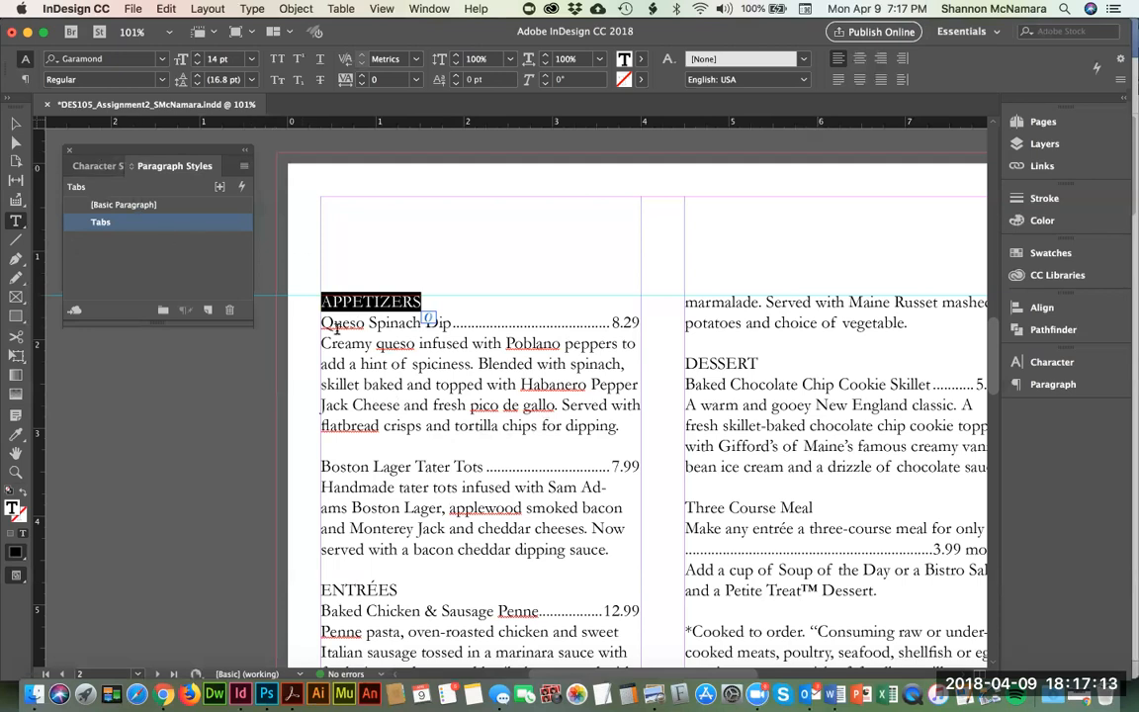
click(99, 167)
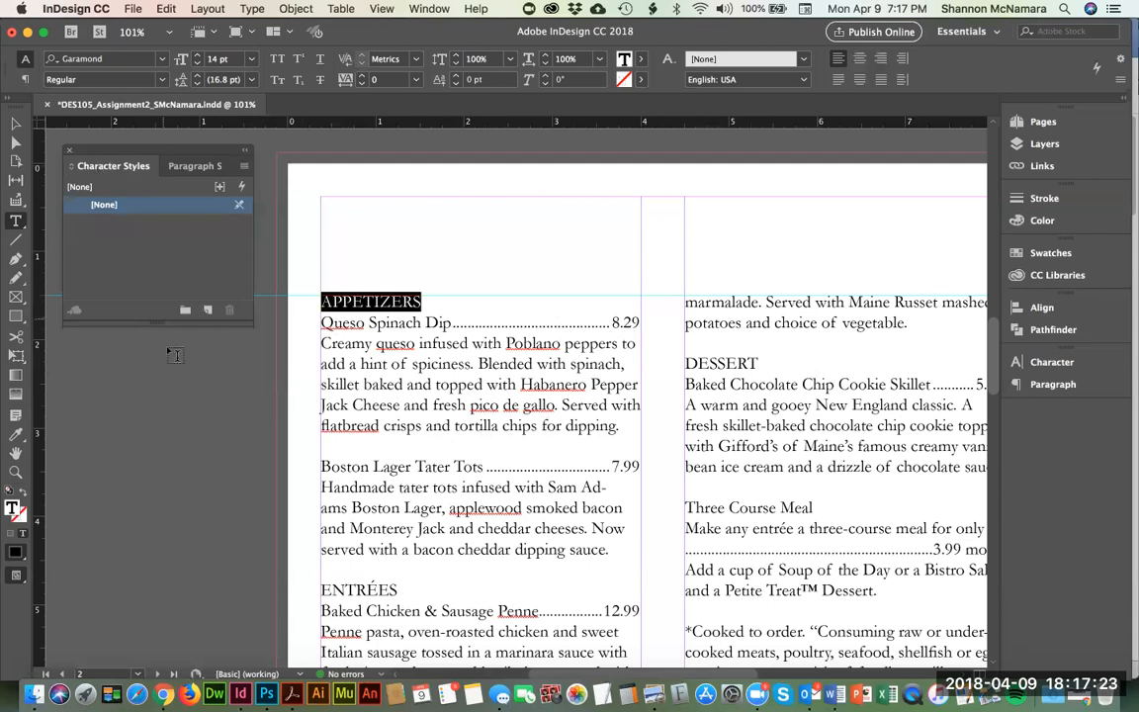
click(208, 312)
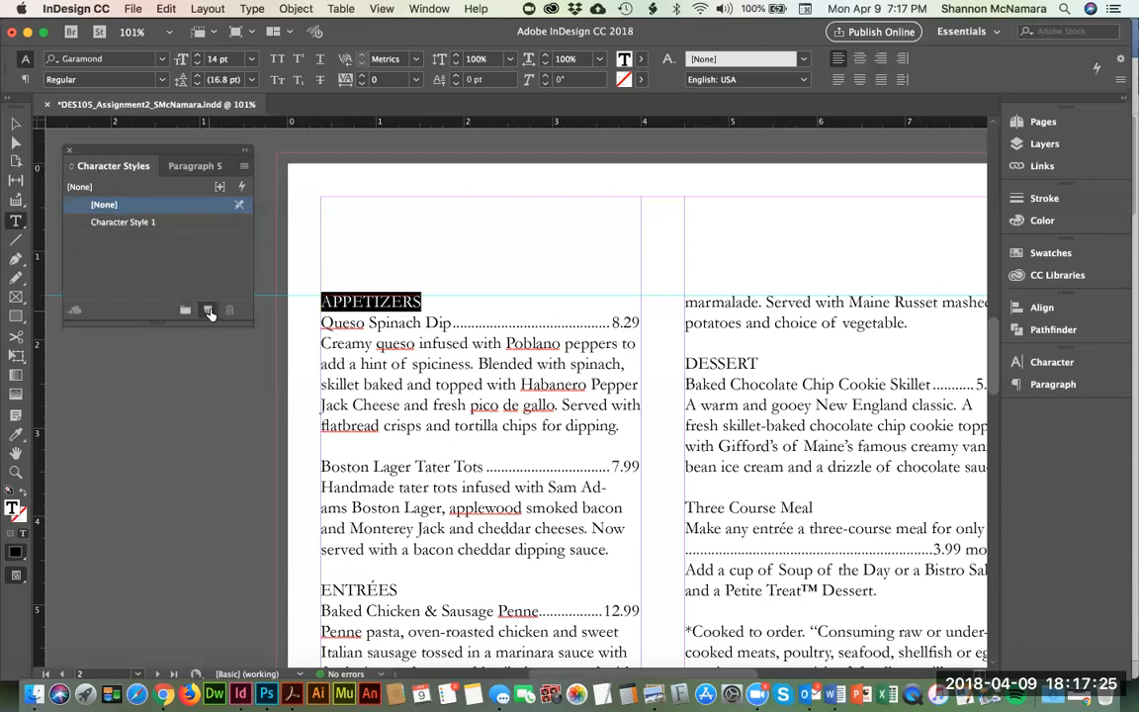
click(116, 224)
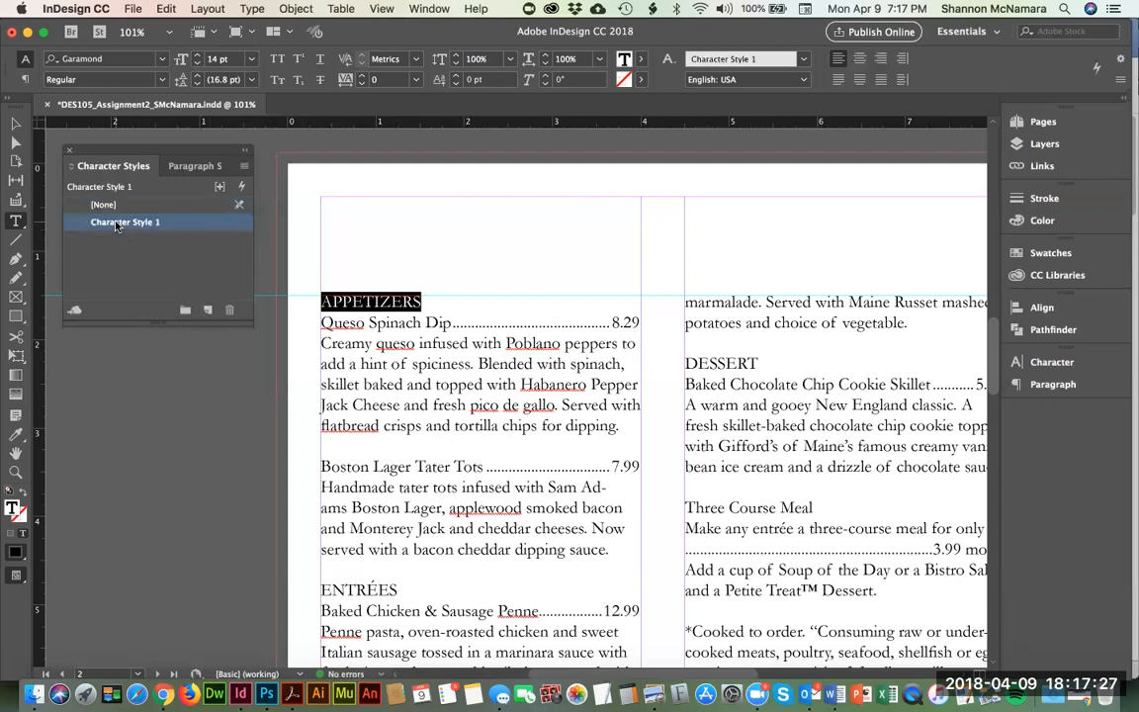
Step: Open the new character style's options and name it Main Headline
click(113, 225)
click(79, 230)
click(94, 227)
double_click(94, 227)
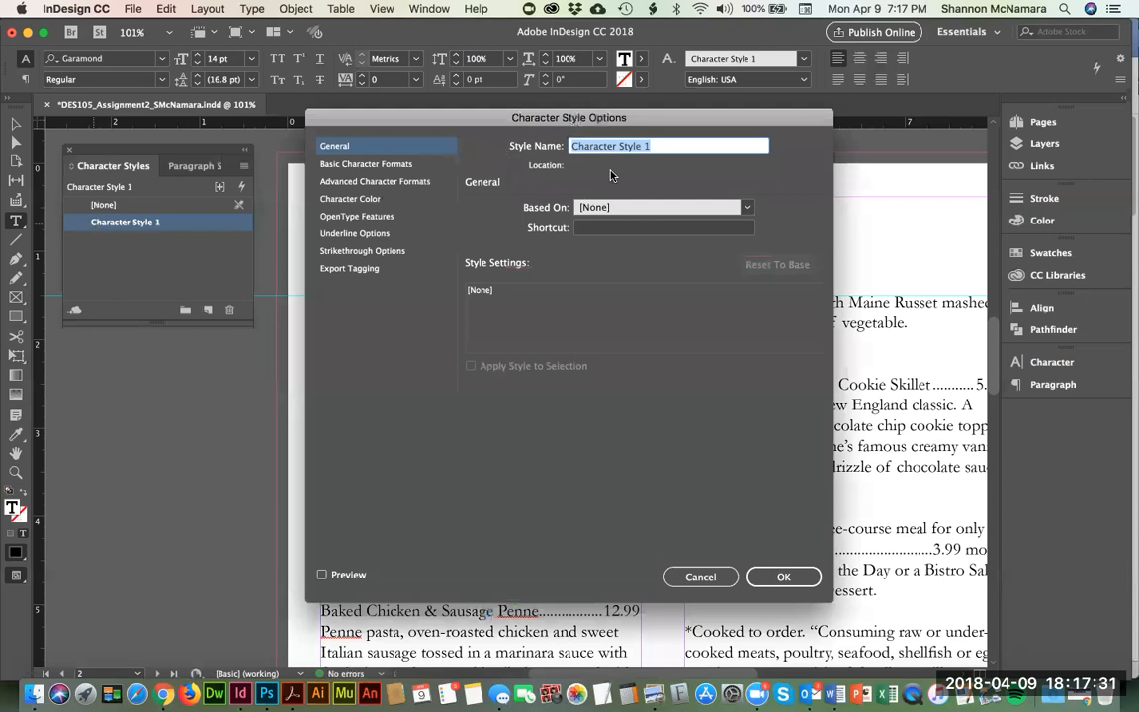
text(Main Headline)
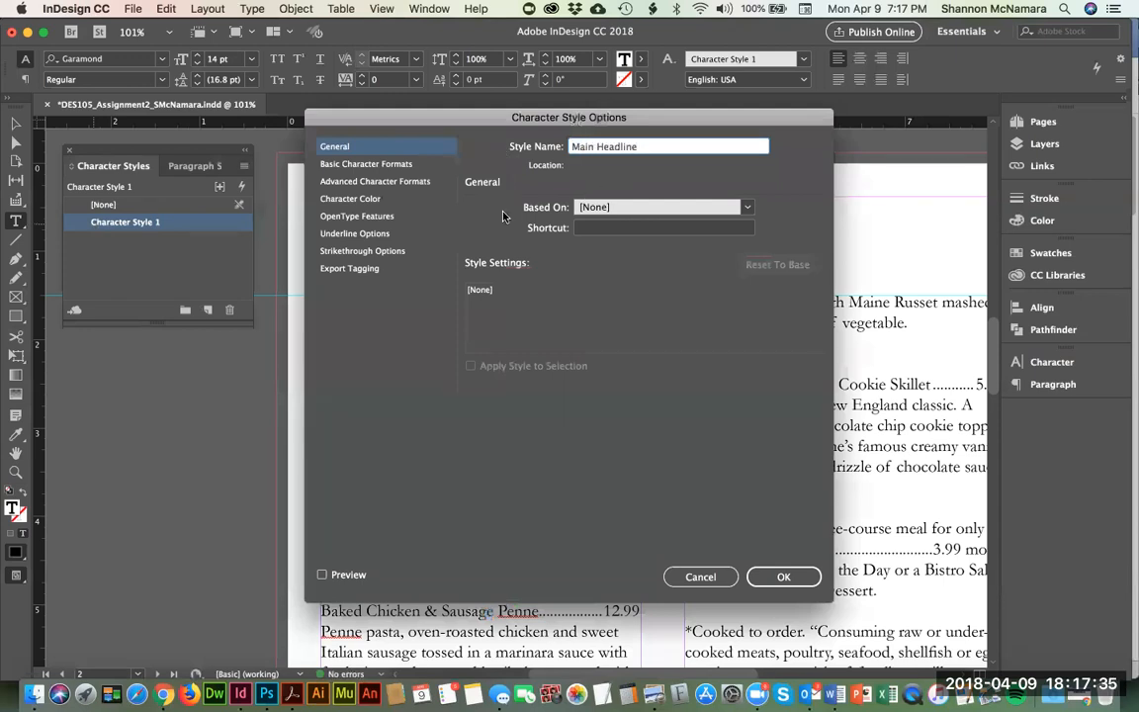
Step: Set the Main Headline style's font to Acumin Pro Condensed Thin and turn on the preview
click(364, 164)
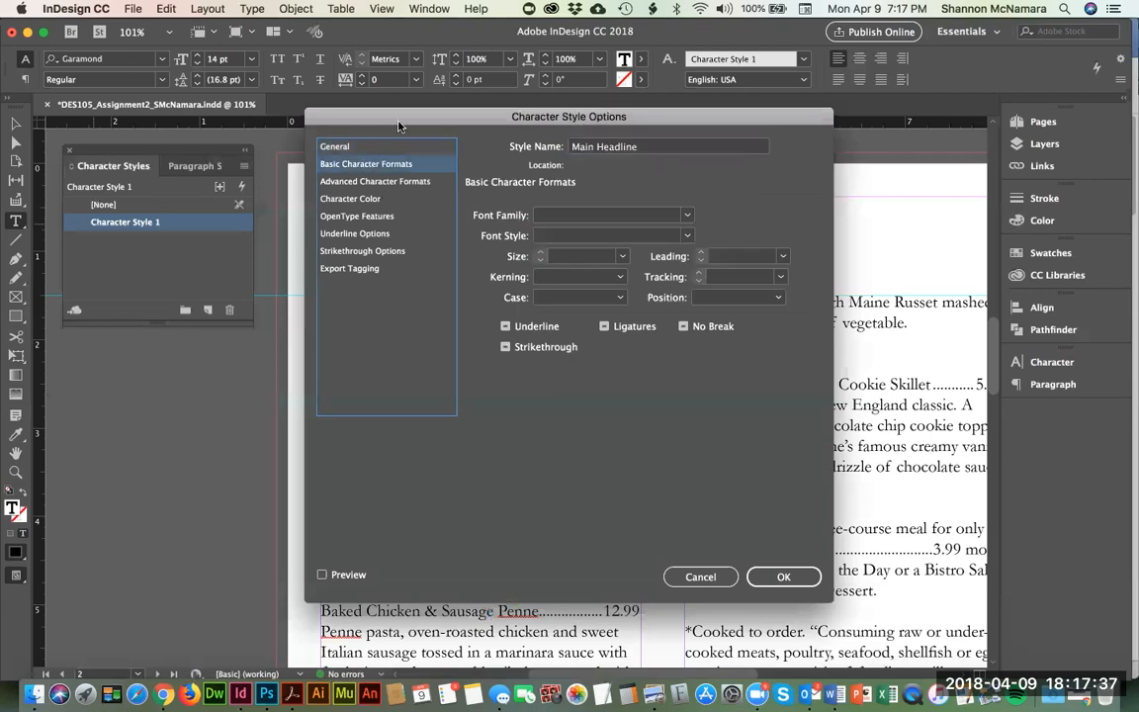
drag(390, 134, 481, 248)
click(778, 333)
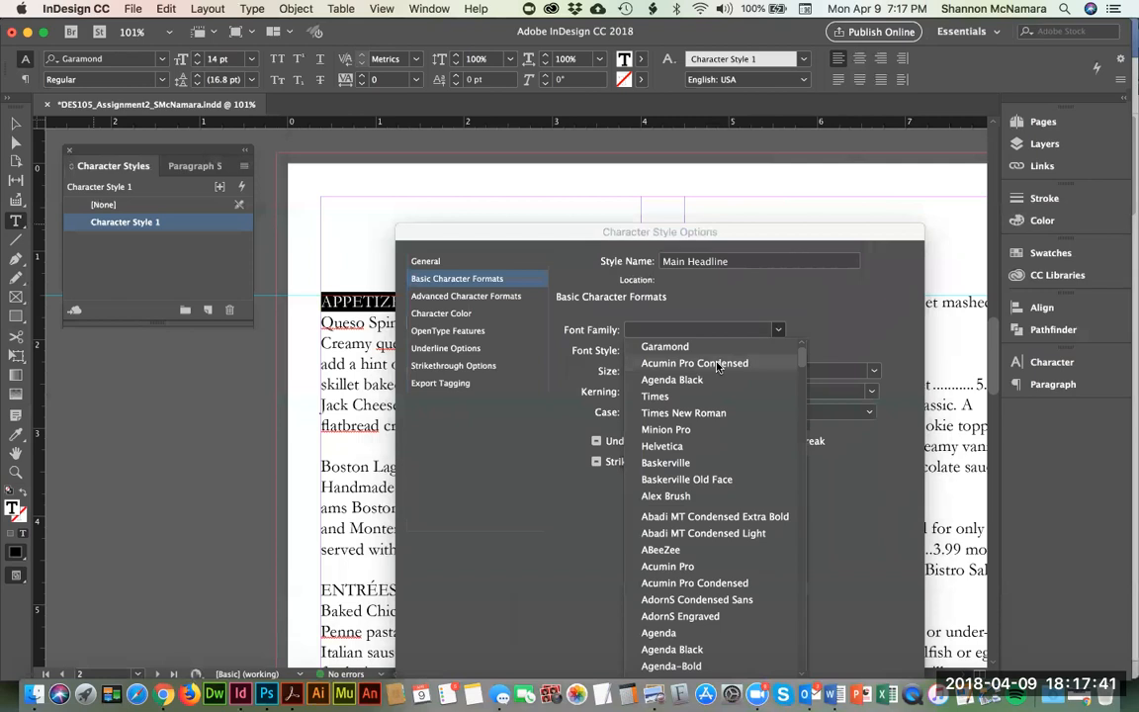
click(719, 365)
drag(568, 242, 682, 146)
click(891, 255)
click(796, 273)
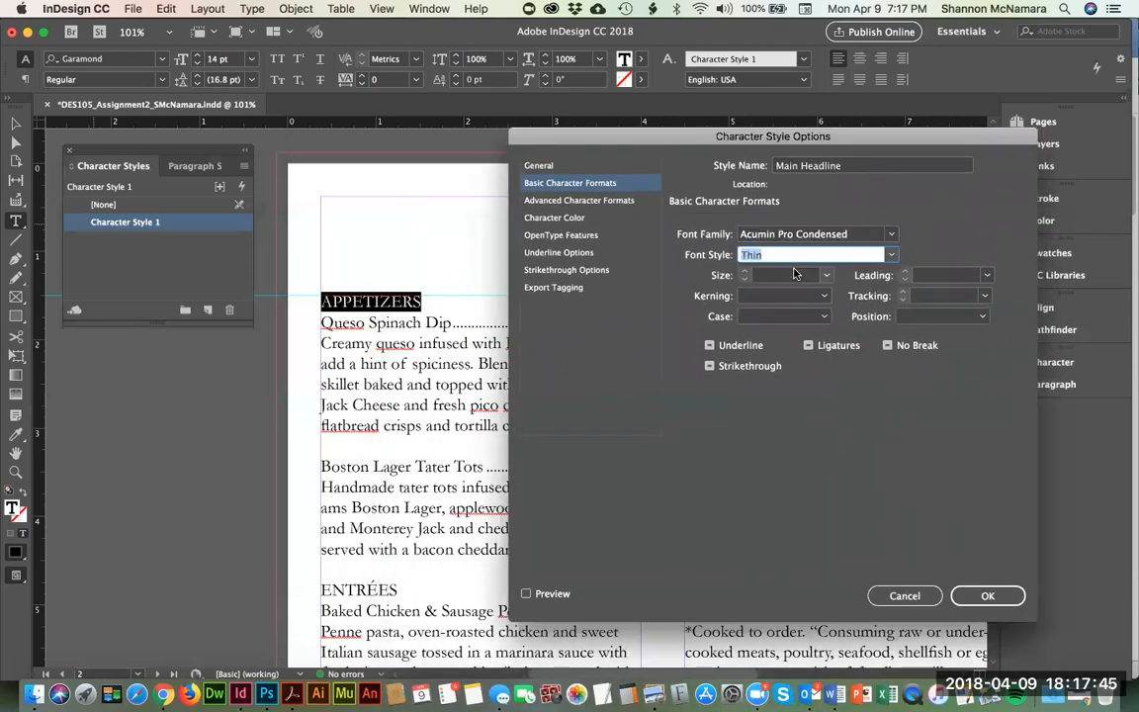
click(526, 593)
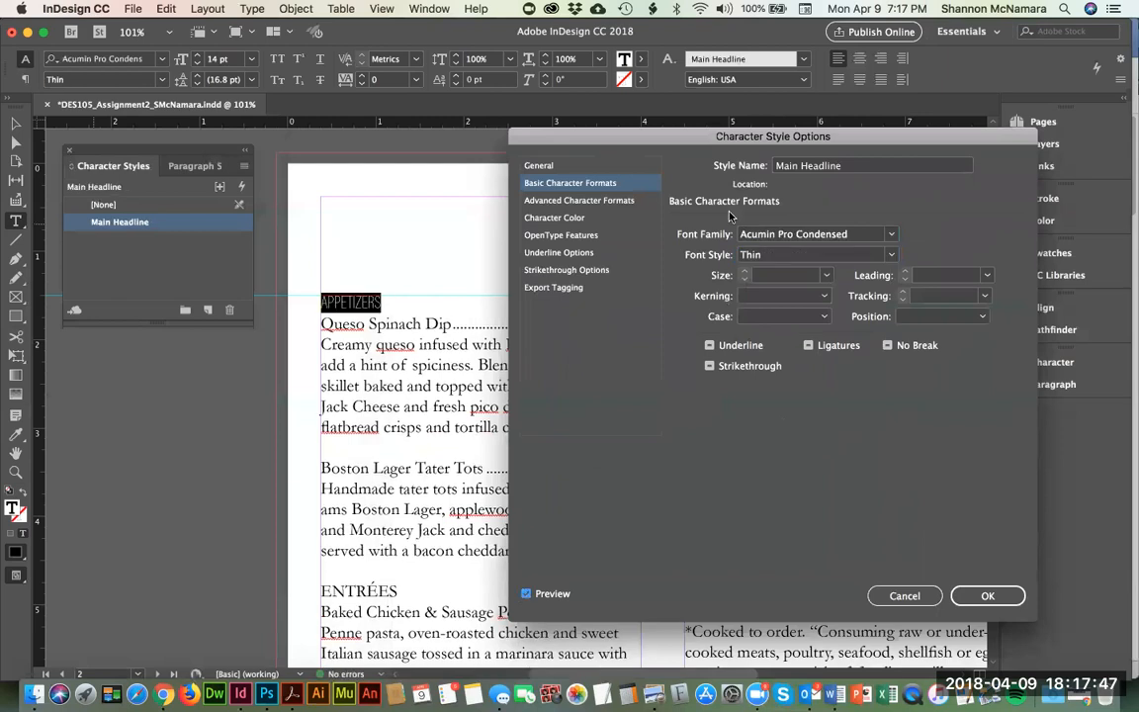
Step: Set the Main Headline style's font size to 32 pt
click(826, 275)
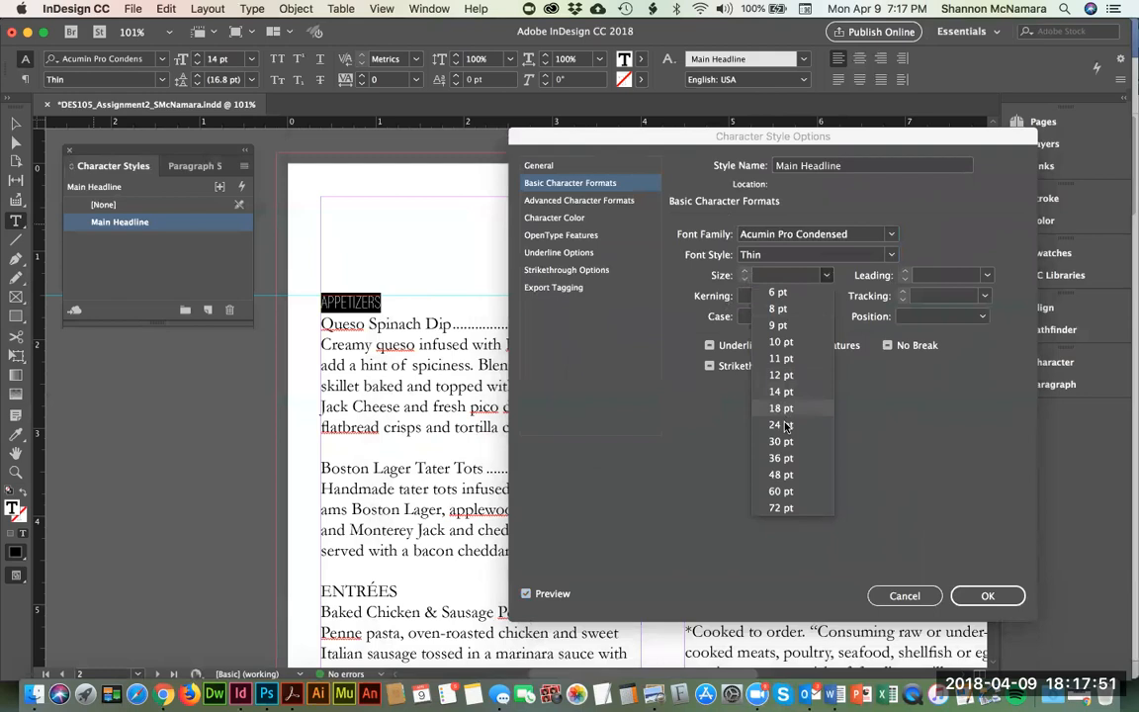
click(781, 425)
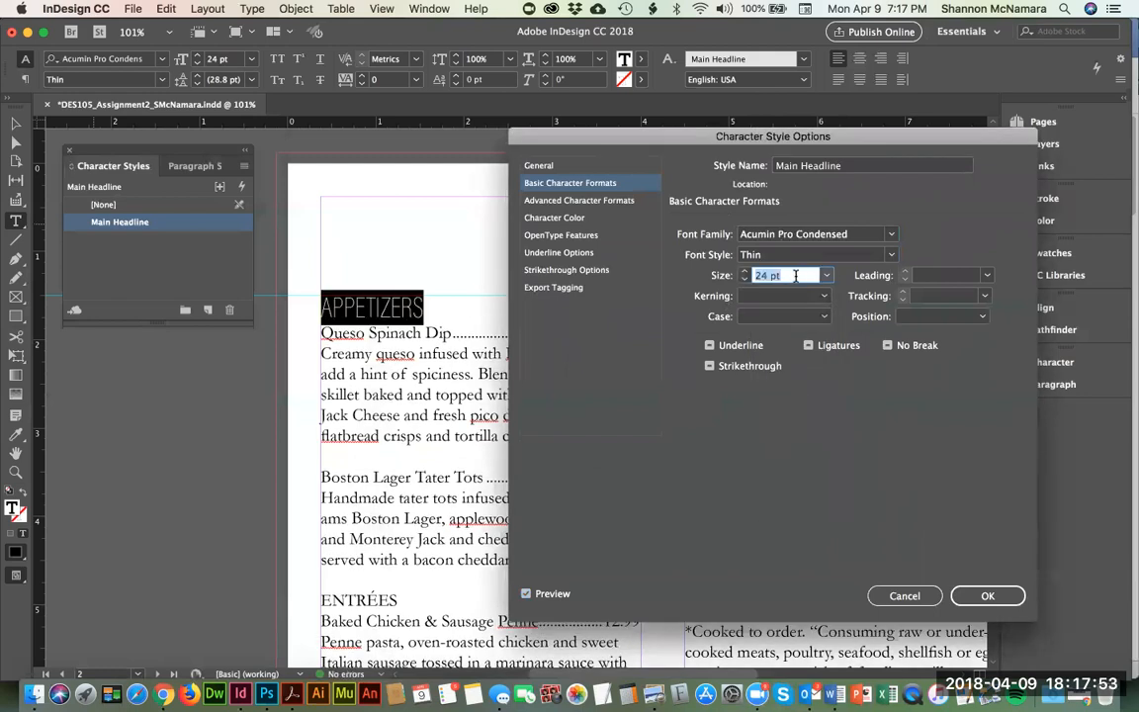
key(Up)
key(Up)
key(Up)
key(Up)
key(Up)
key(Up)
key(Up)
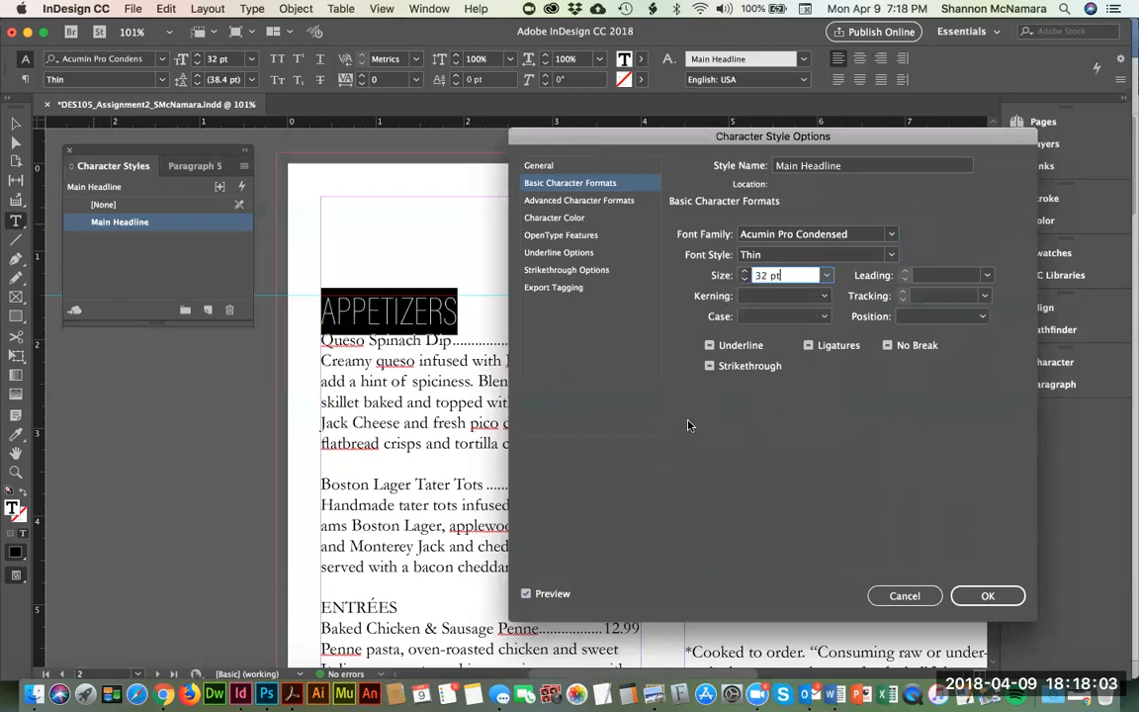
Step: Set the Main Headline style's case to All Caps, leaving its position option unset
click(786, 316)
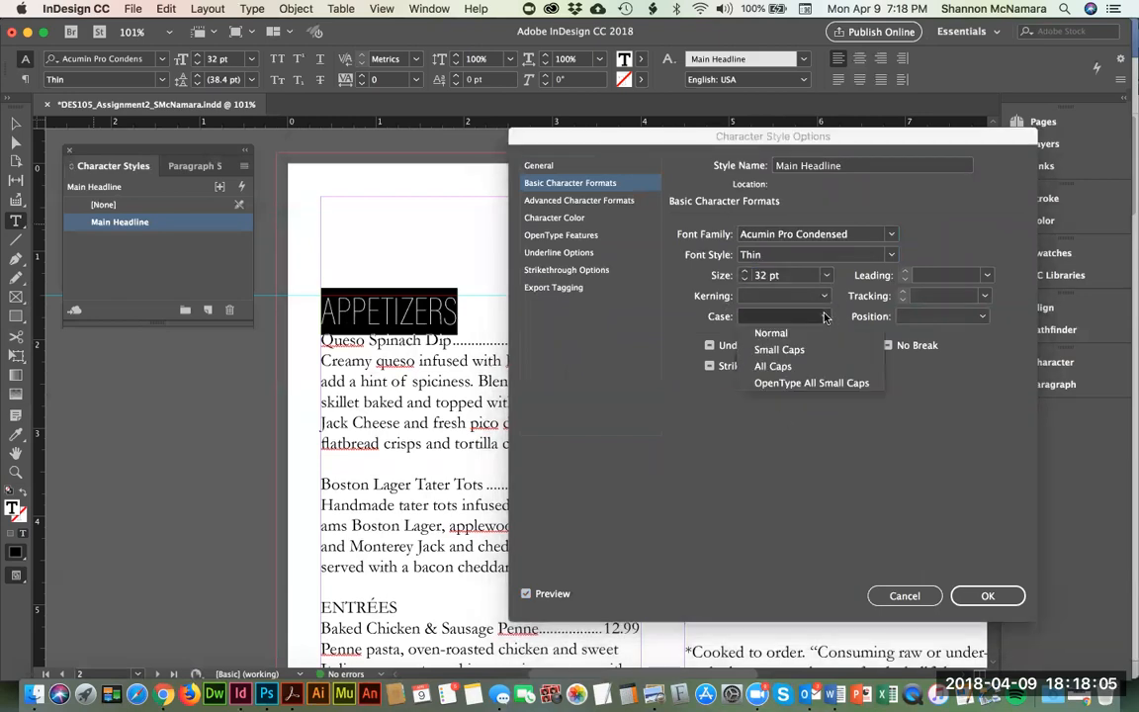
click(774, 366)
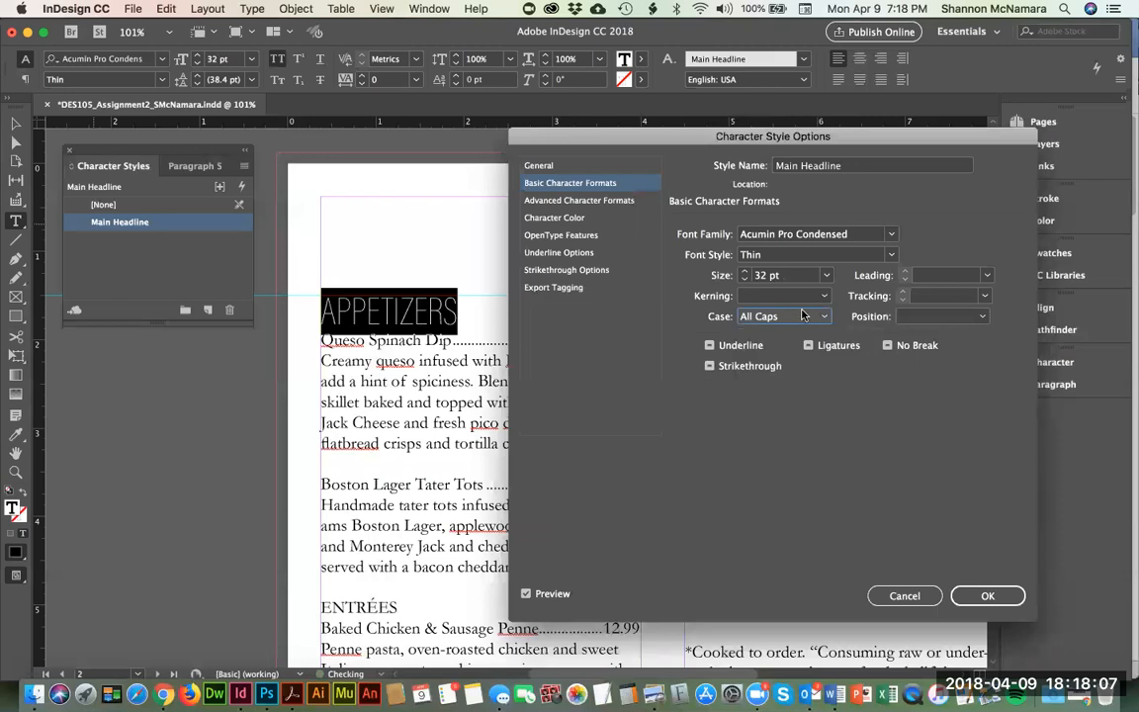
click(807, 318)
click(955, 222)
click(981, 316)
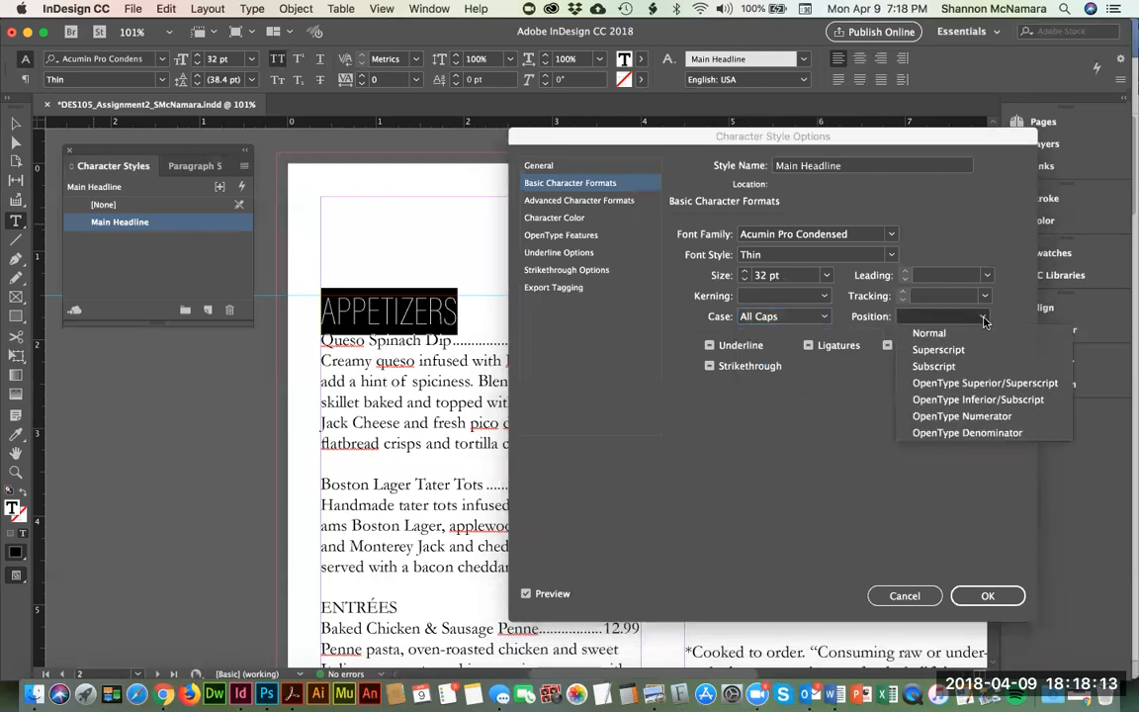
click(695, 284)
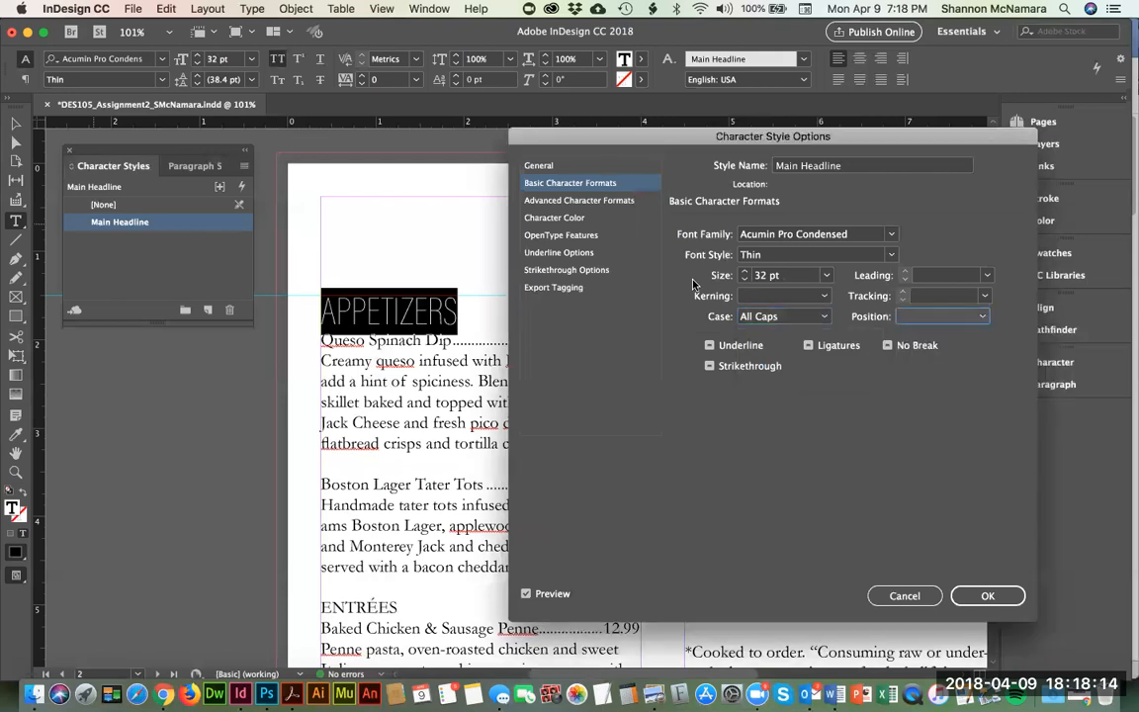
Step: Set the Main Headline style's character color to C=34 M=98 Y=96 K=52, save the style and deselect the heading
click(568, 219)
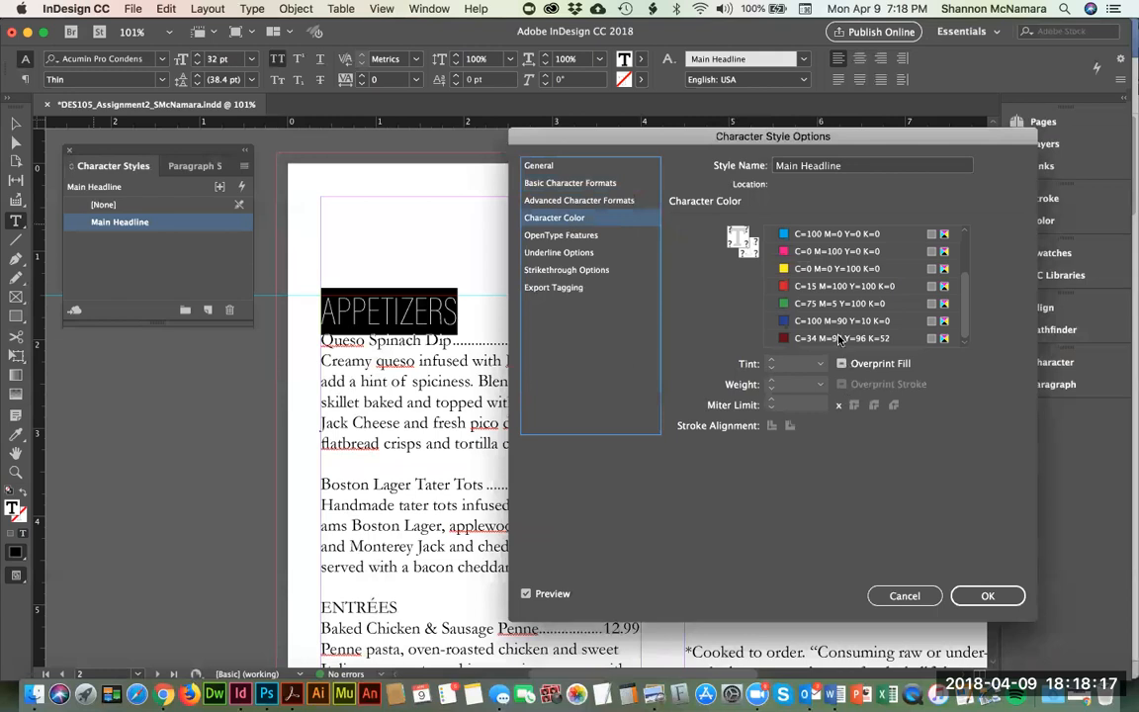
click(786, 339)
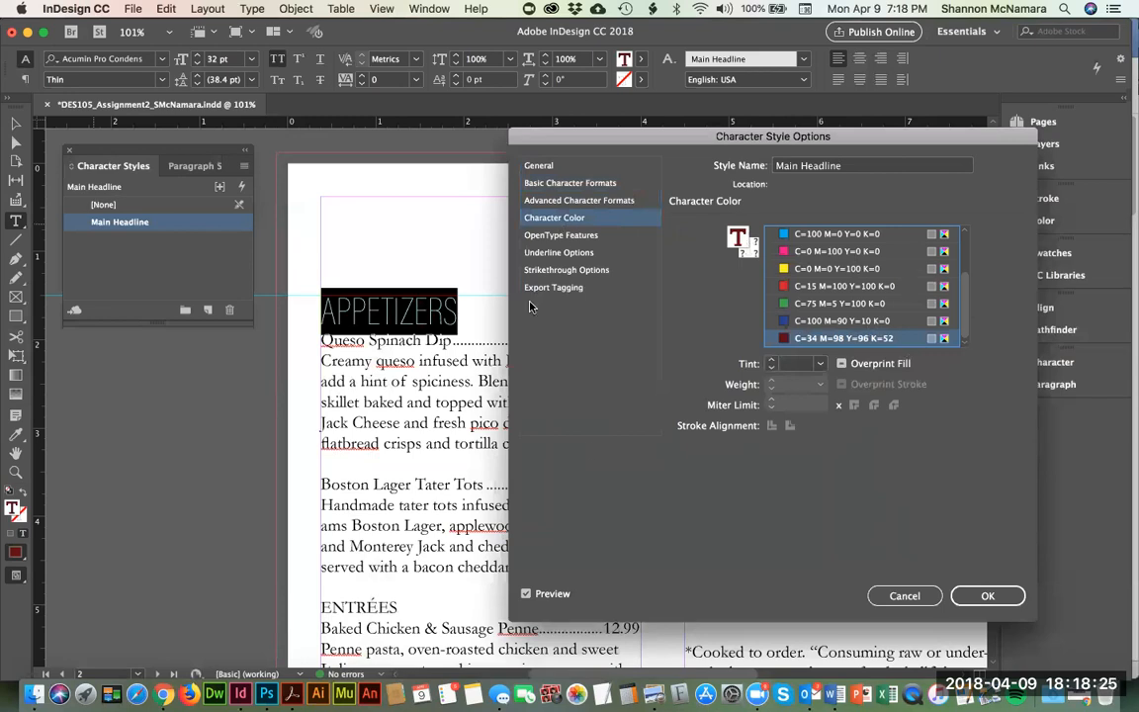
click(988, 595)
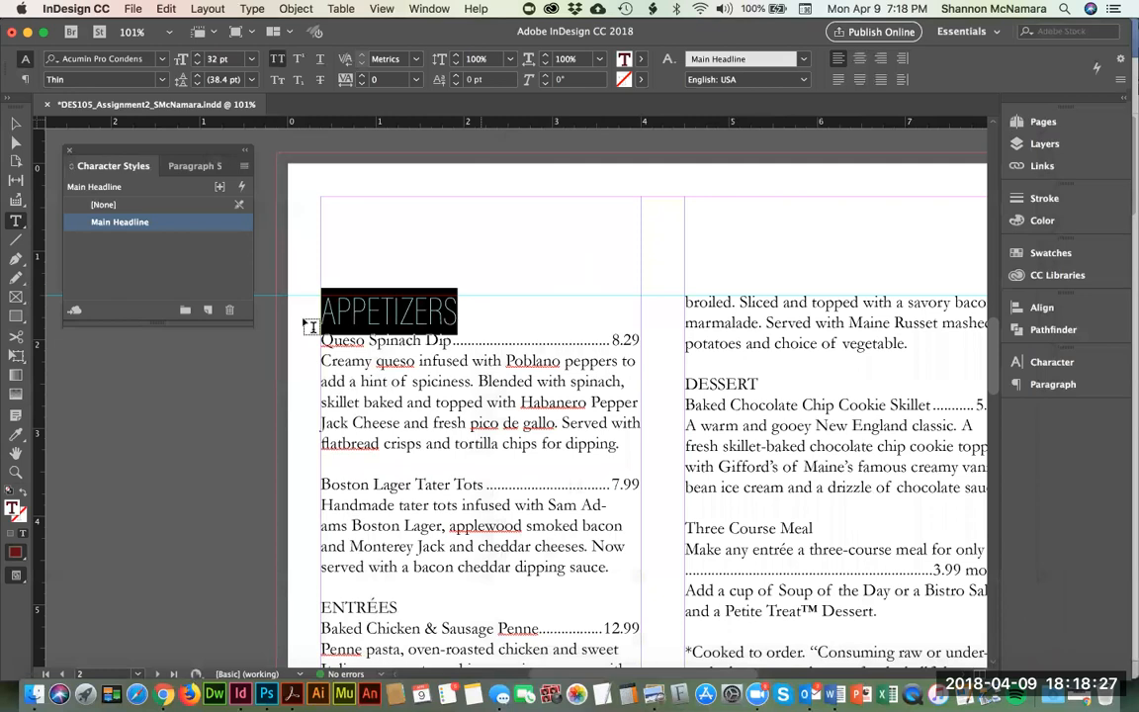
click(209, 392)
drag(468, 311, 243, 290)
key(shift+super+a)
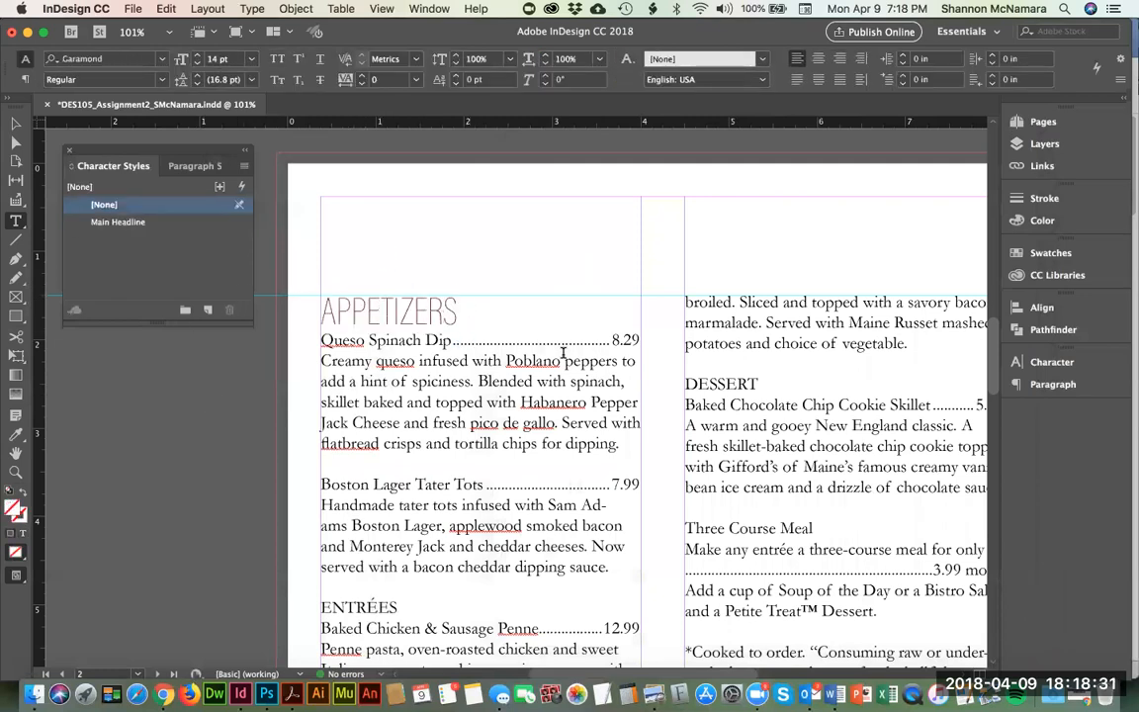
Step: Apply the Main Headline character style to the ENTRÉES heading
scroll(346, 482, down, 3)
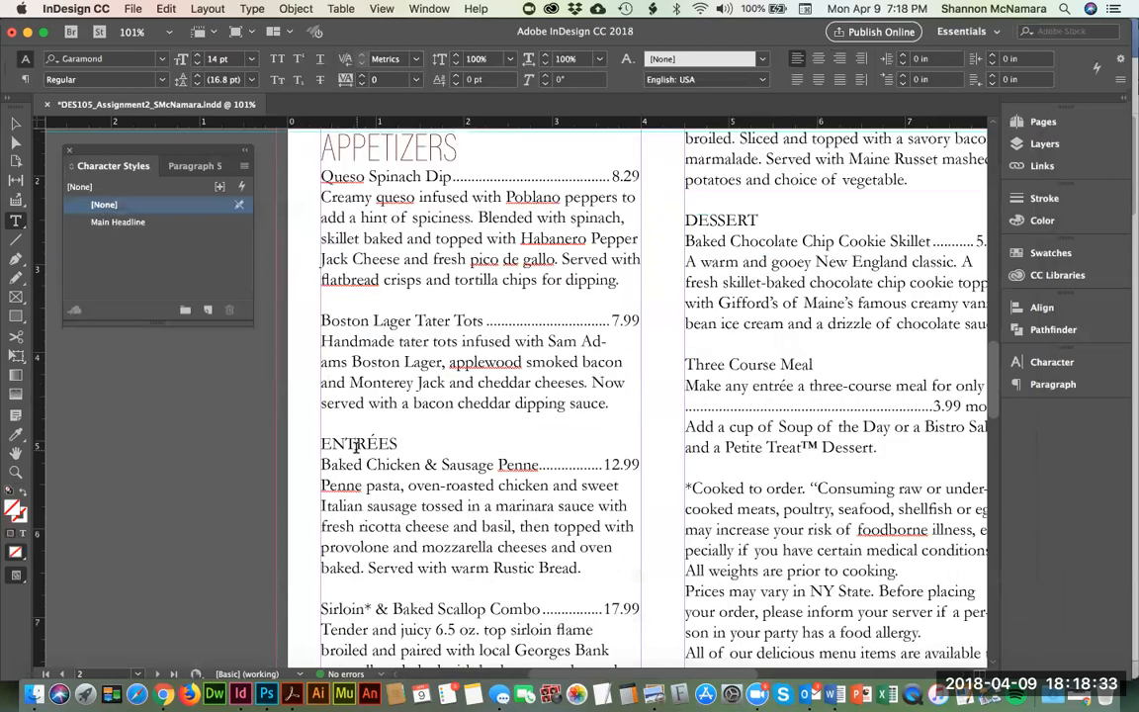
double_click(358, 445)
click(117, 225)
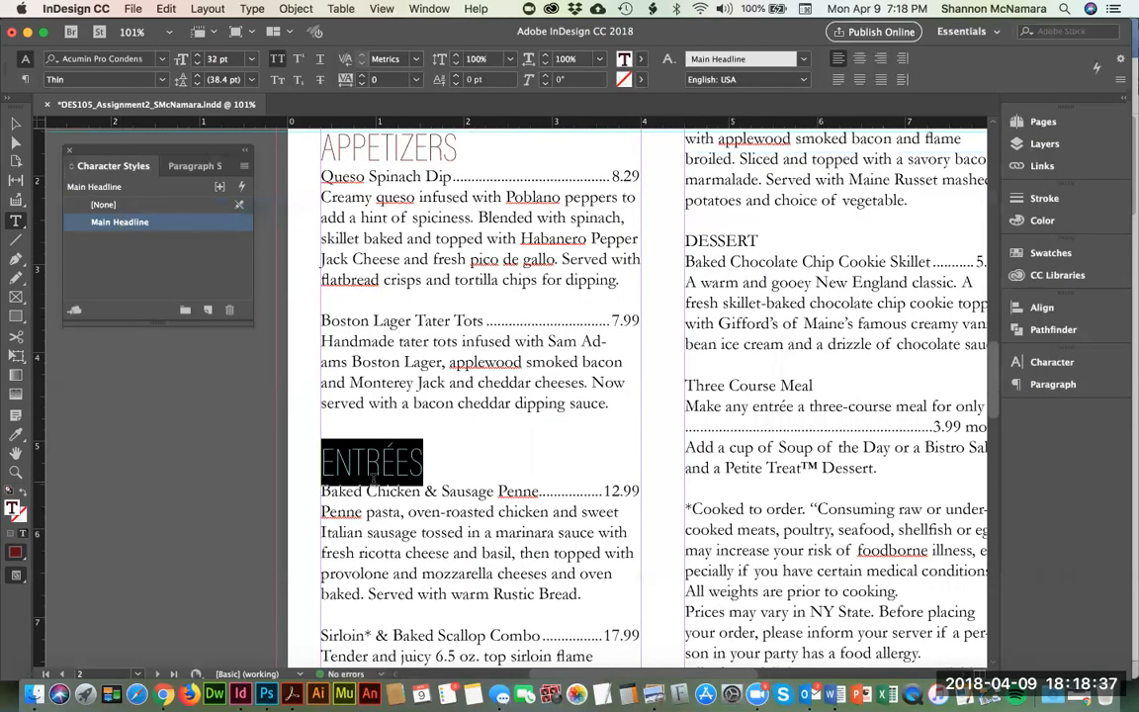
Step: Apply the Main Headline character style to the DESSERT heading and leave text editing
scroll(372, 483, down, 5)
scroll(400, 480, up, 10)
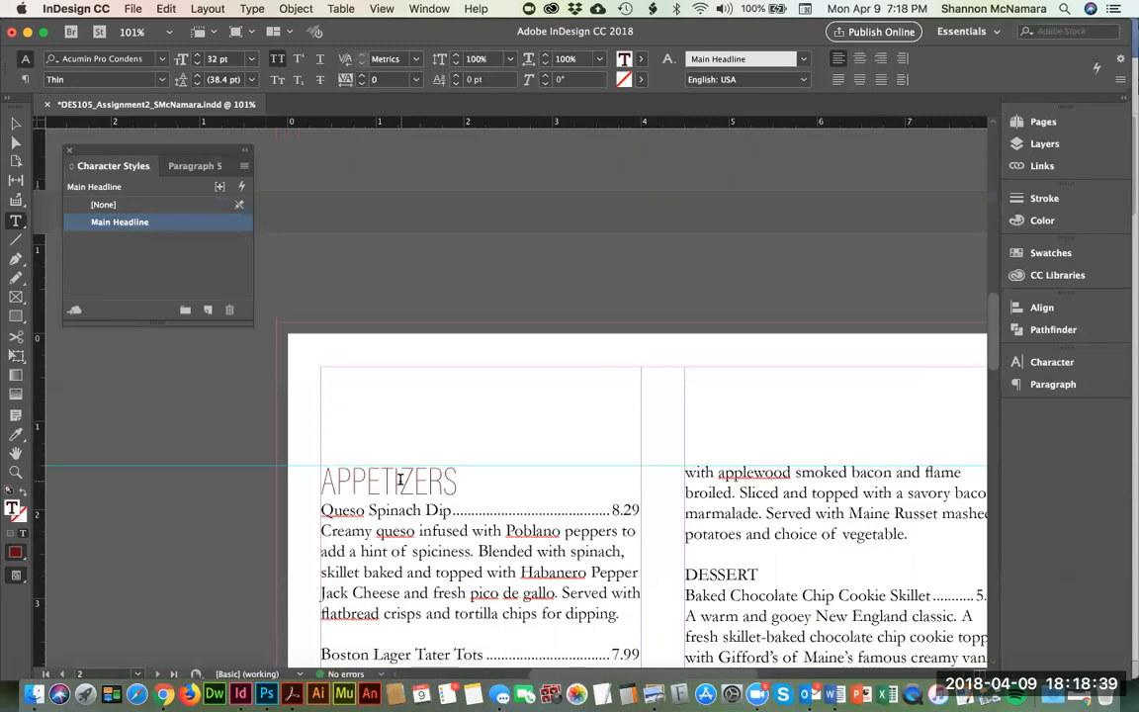
scroll(401, 479, down, 2)
double_click(728, 513)
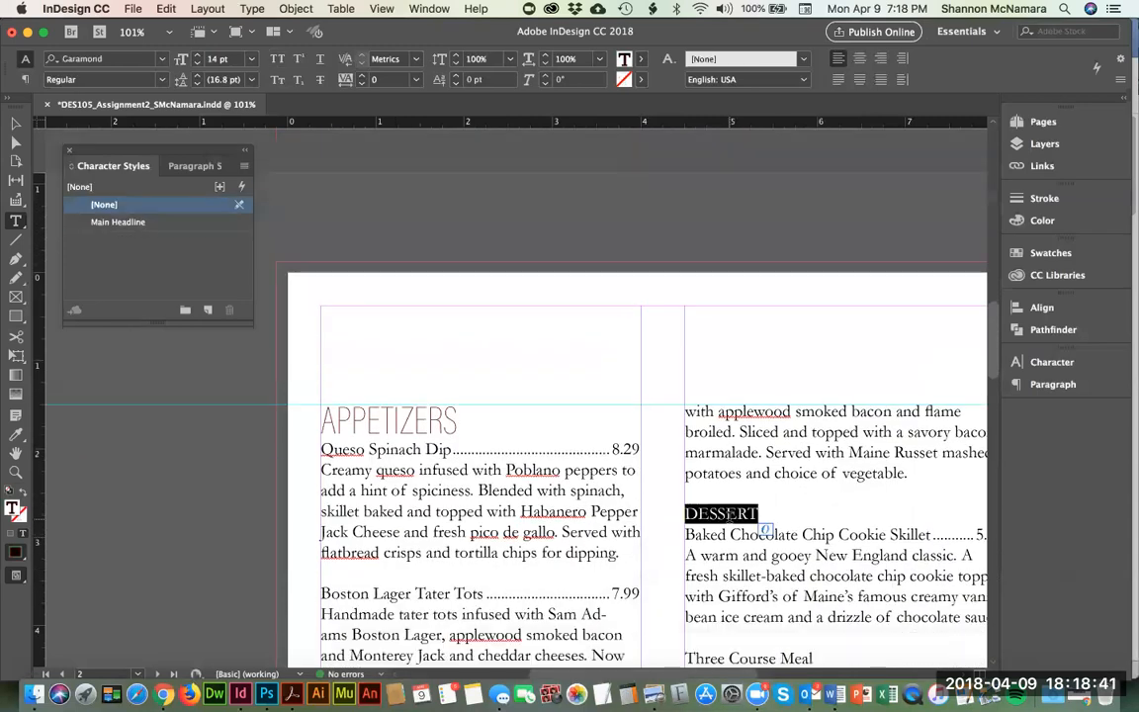
click(103, 223)
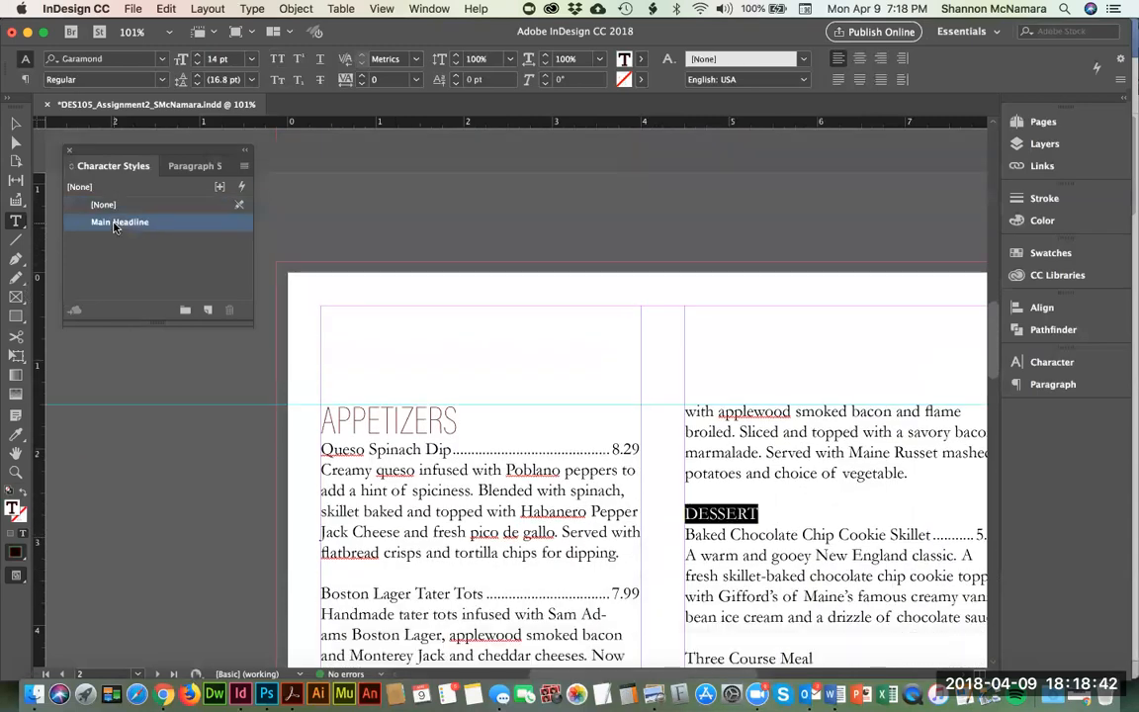
click(463, 416)
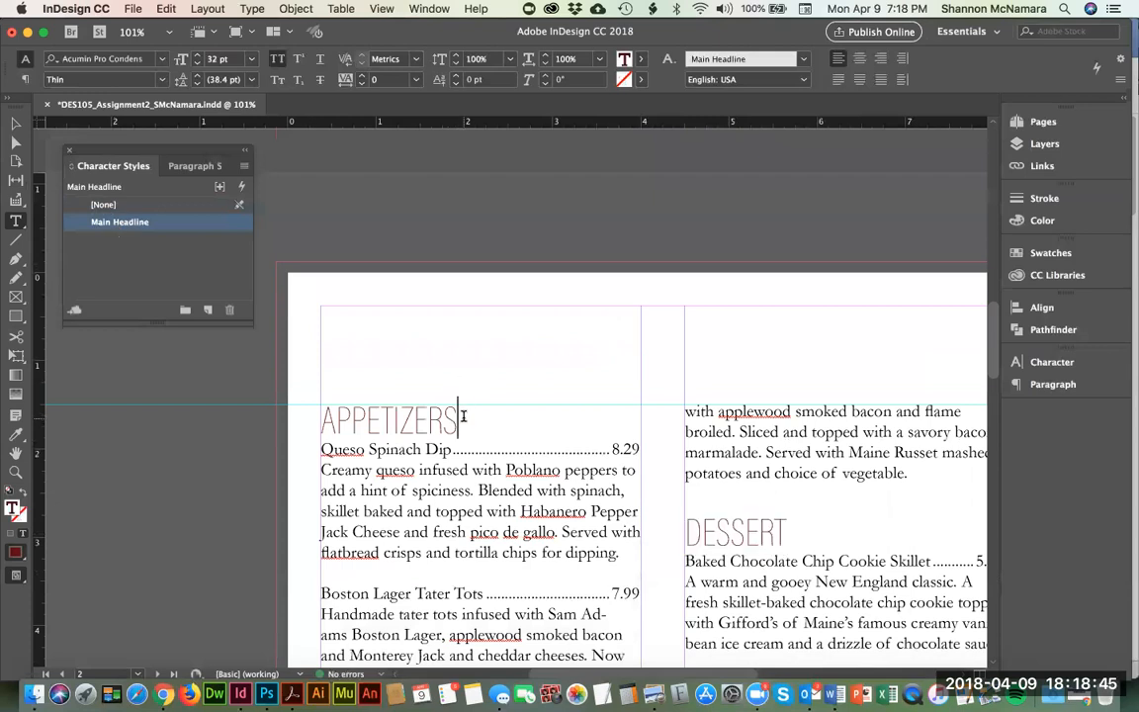
scroll(462, 416, down, 4)
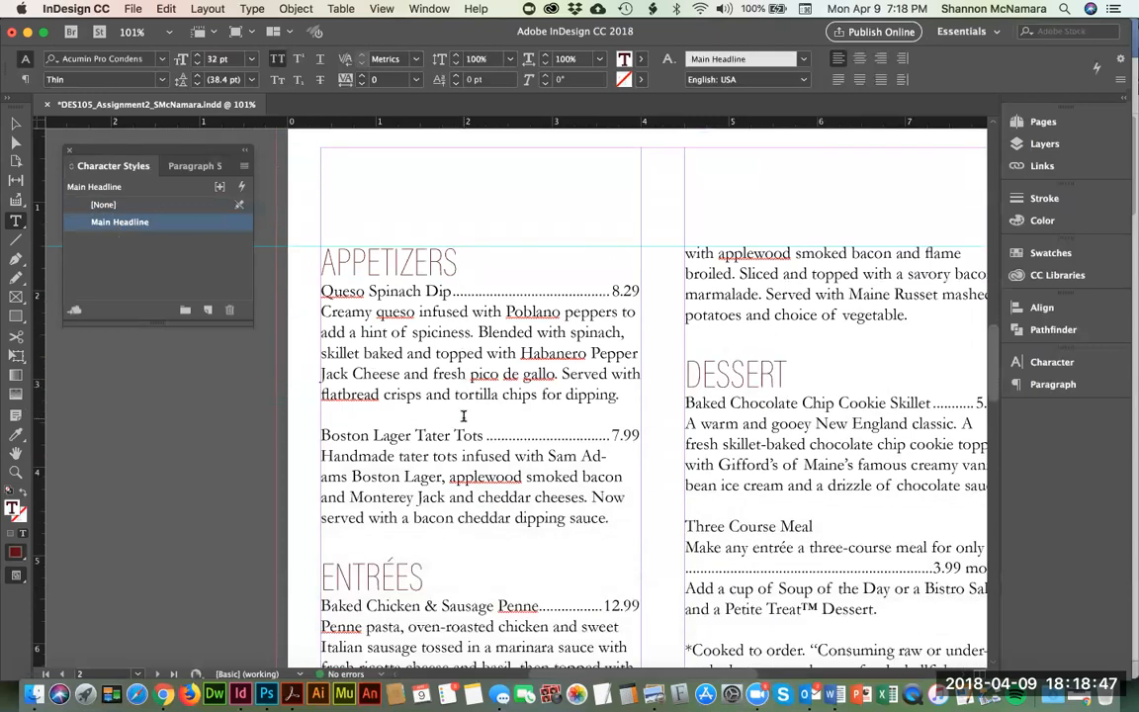
key(Escape)
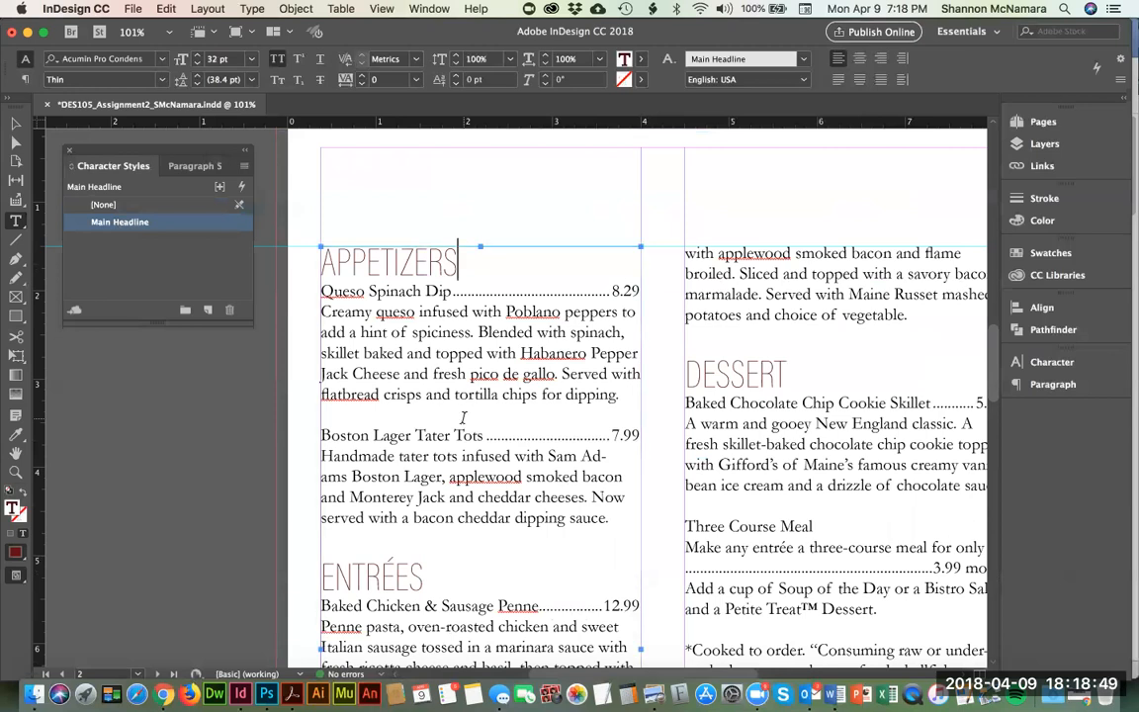
Step: Switch to the CasualDining document in Word and strike through the APPETIZERS heading
key(super+Tab)
triple_click(200, 301)
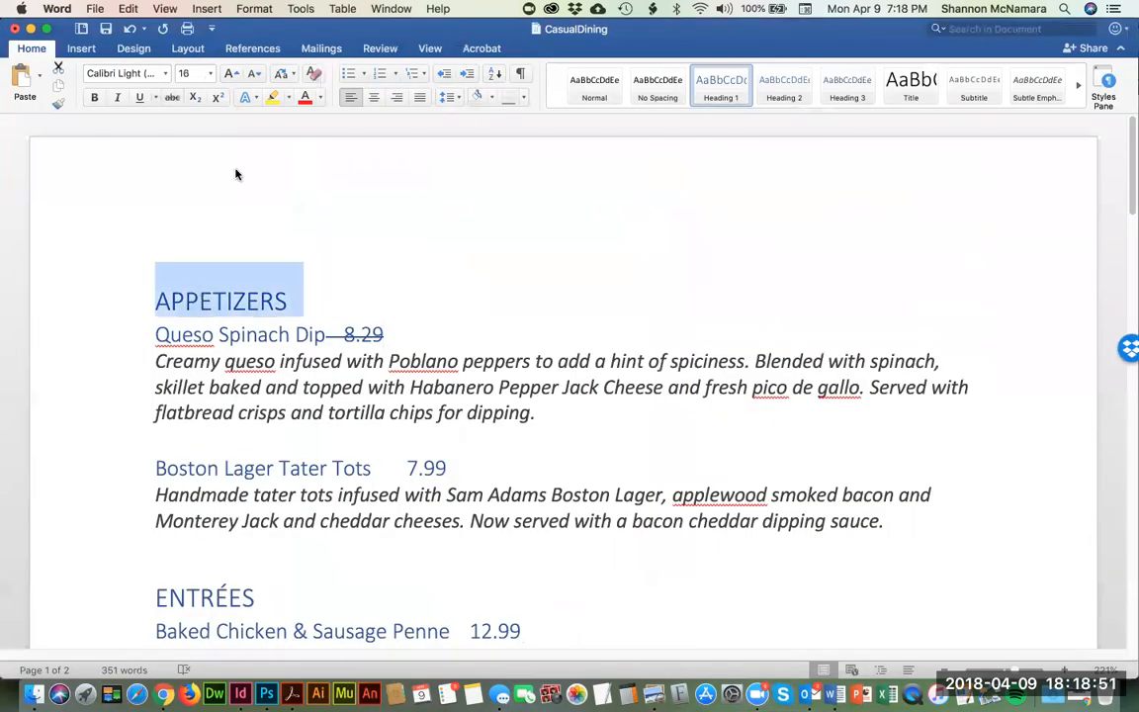
click(170, 98)
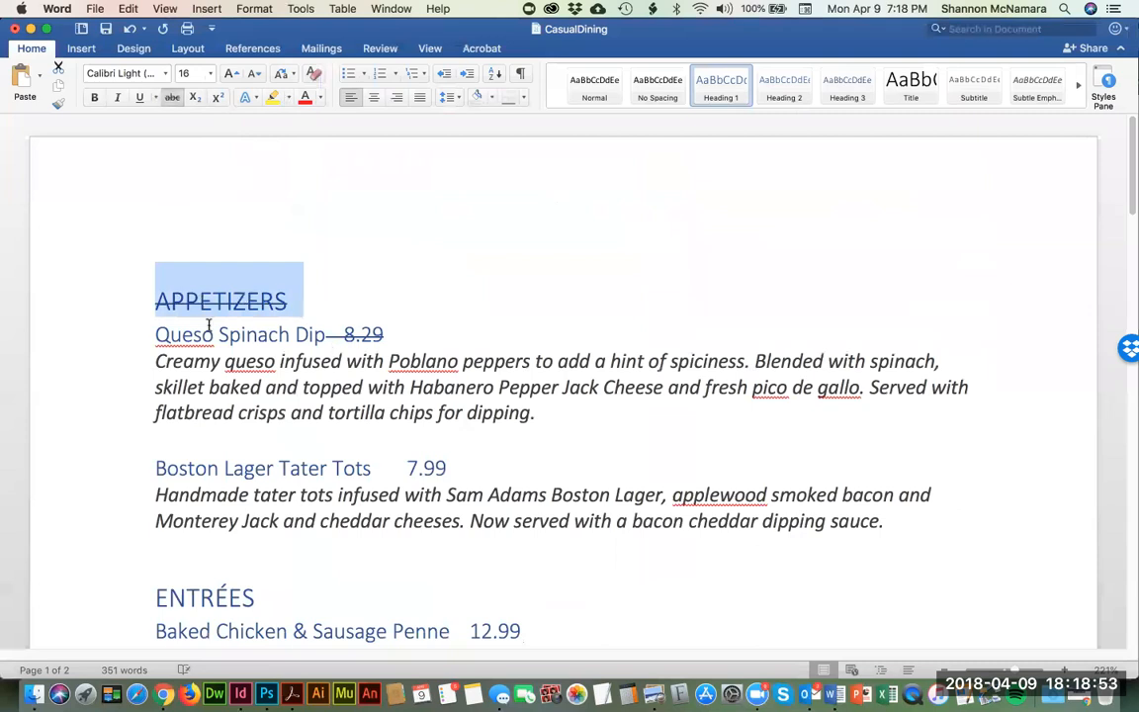
Step: Switch to the InDesign menu document and create a new character style named Item Names at the Queso Spinach Dip line
drag(156, 339, 326, 332)
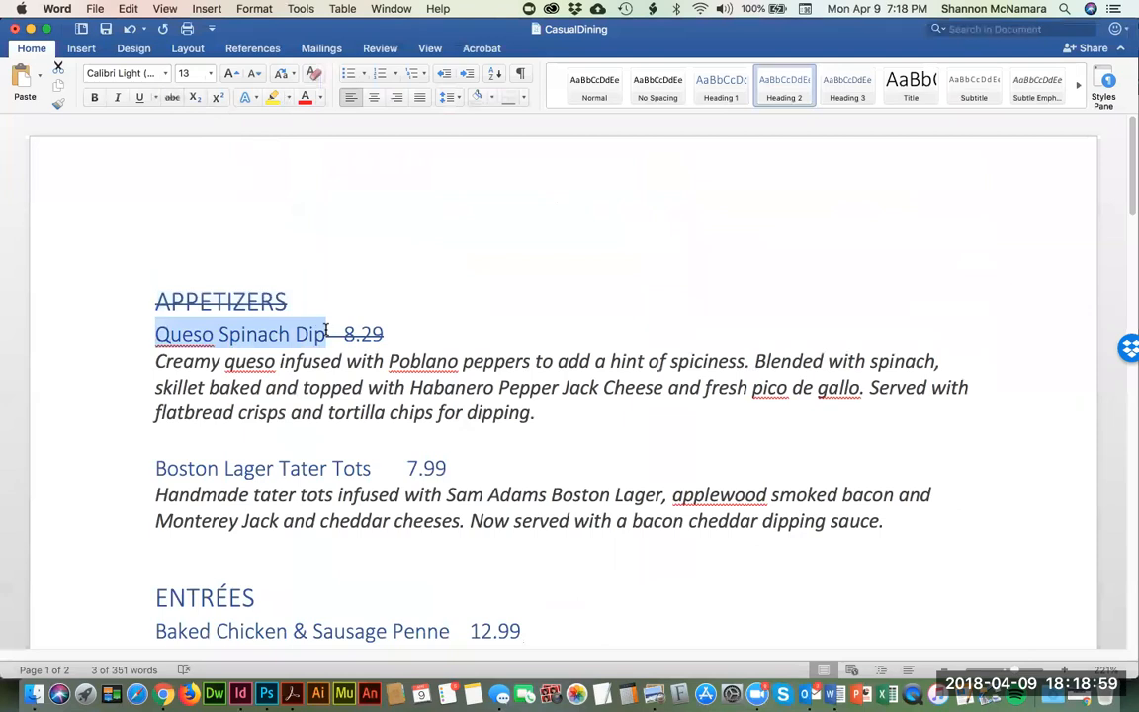
key(super+Tab)
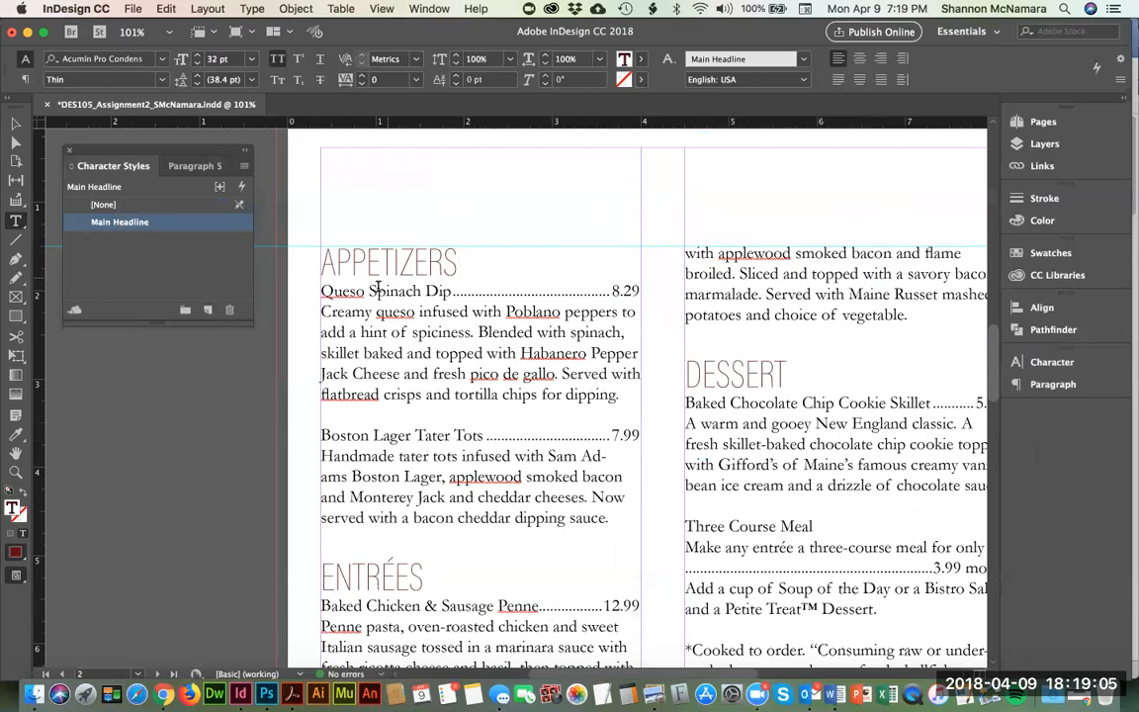
click(343, 292)
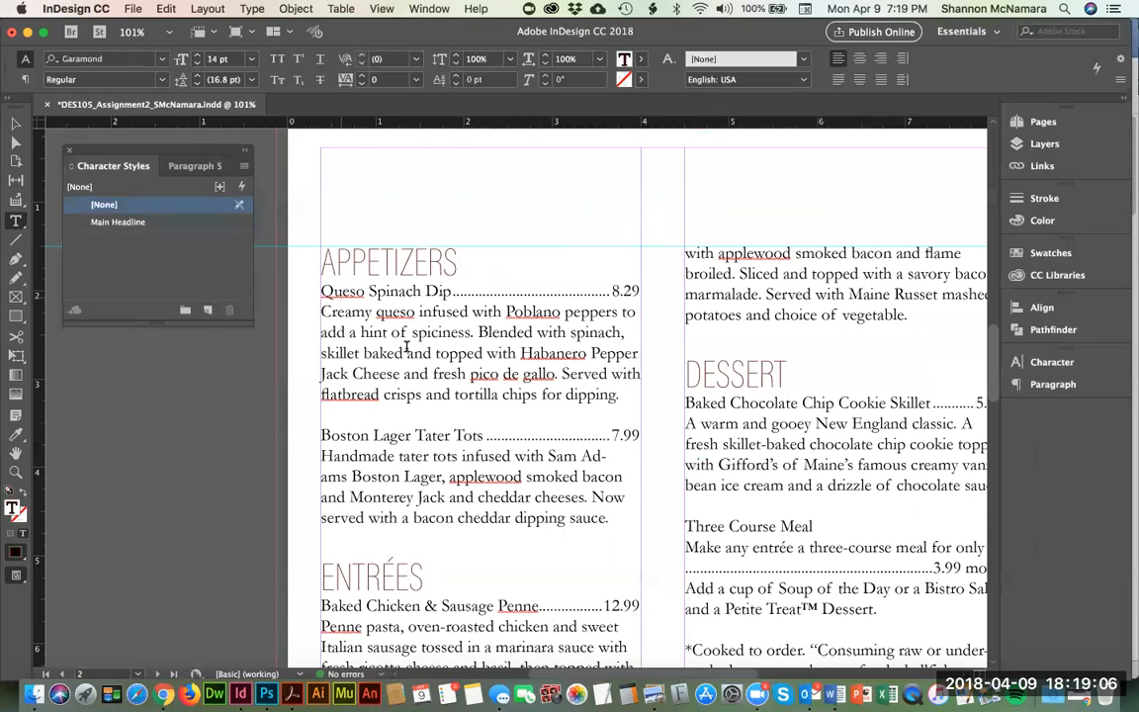
click(207, 312)
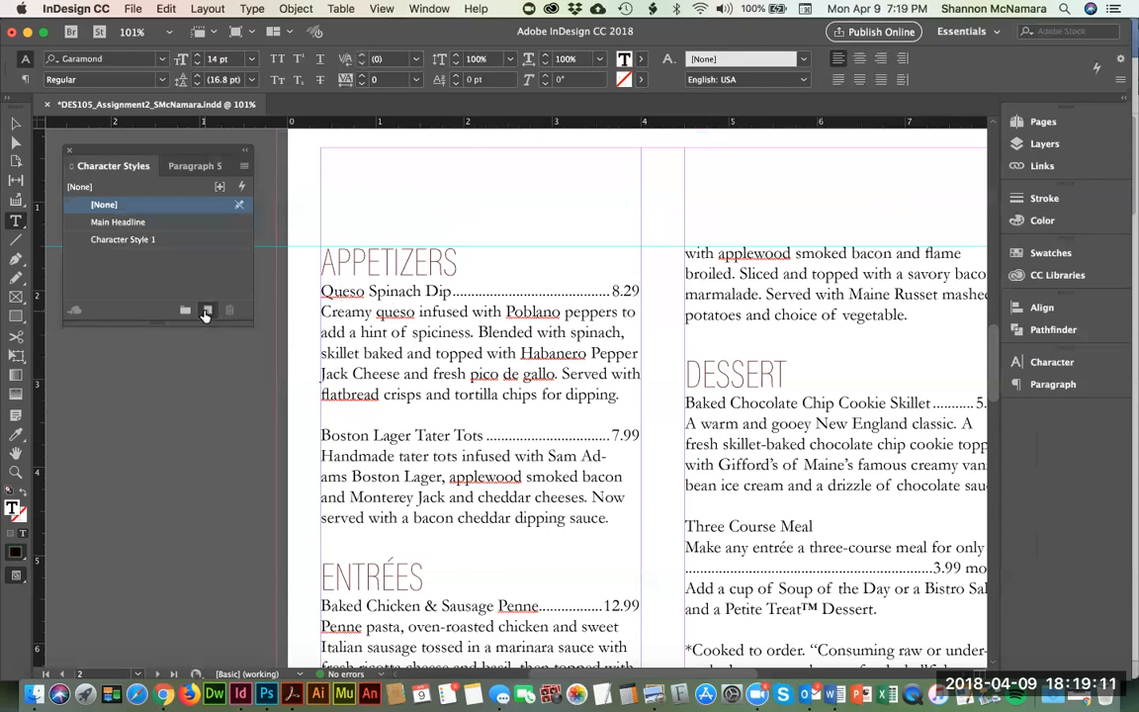
double_click(103, 241)
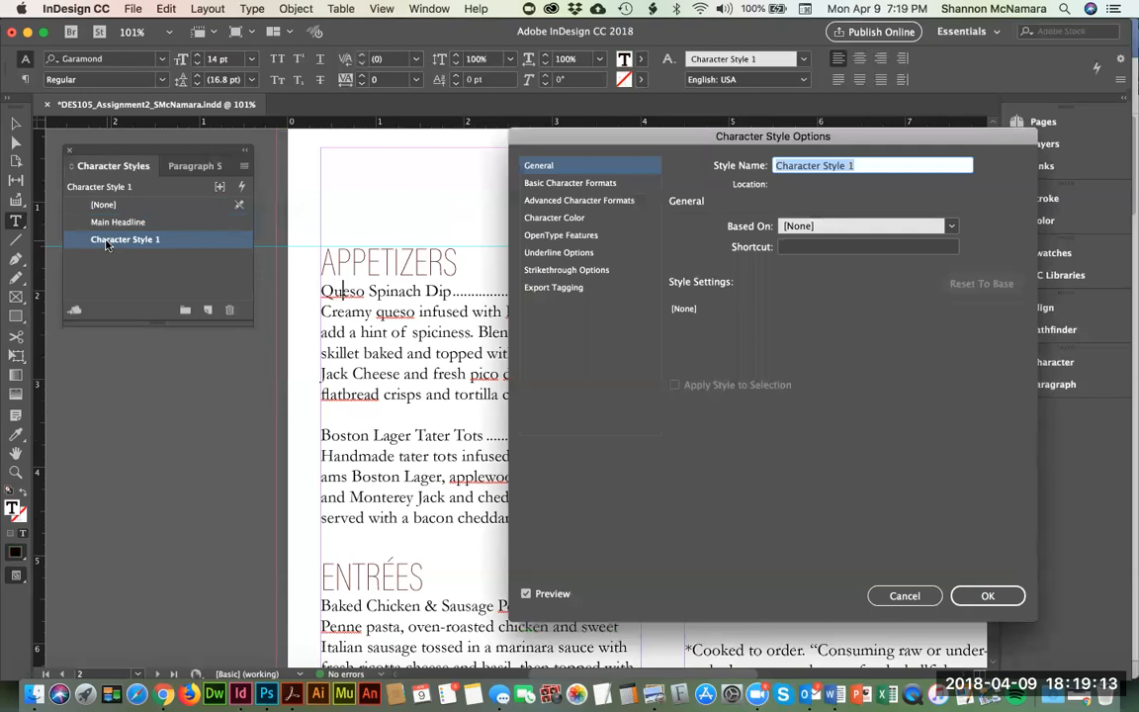
text(Item Names)
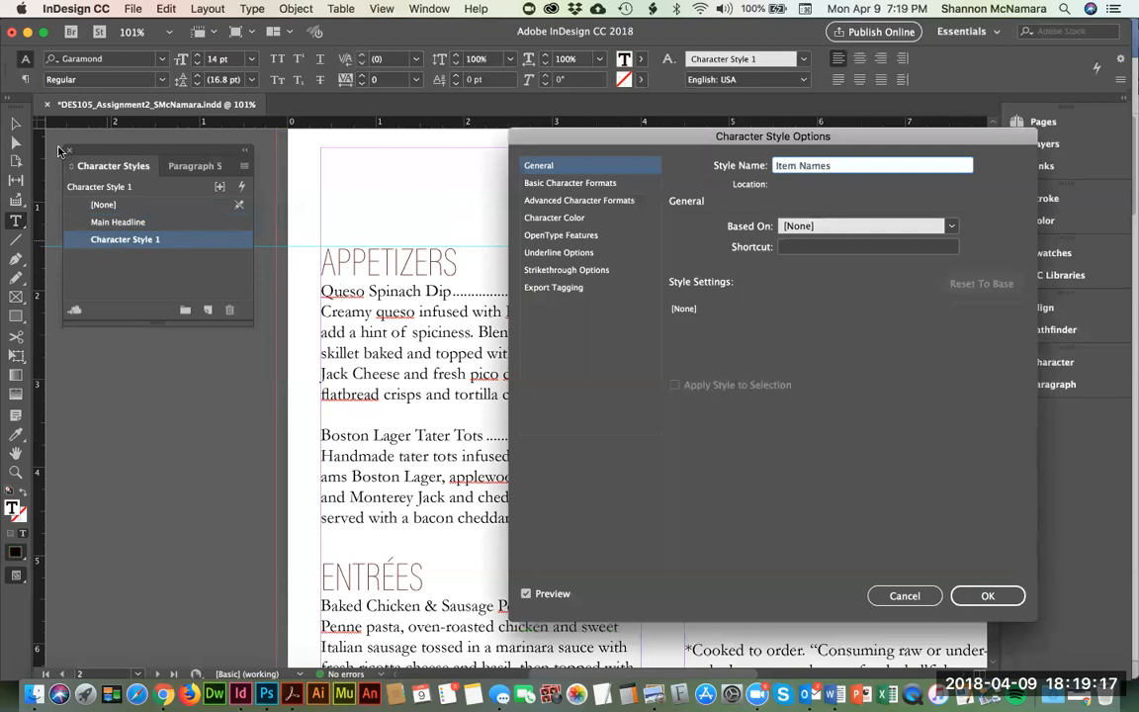
Step: Set the font family of the Item Names character style to Garamond
click(559, 184)
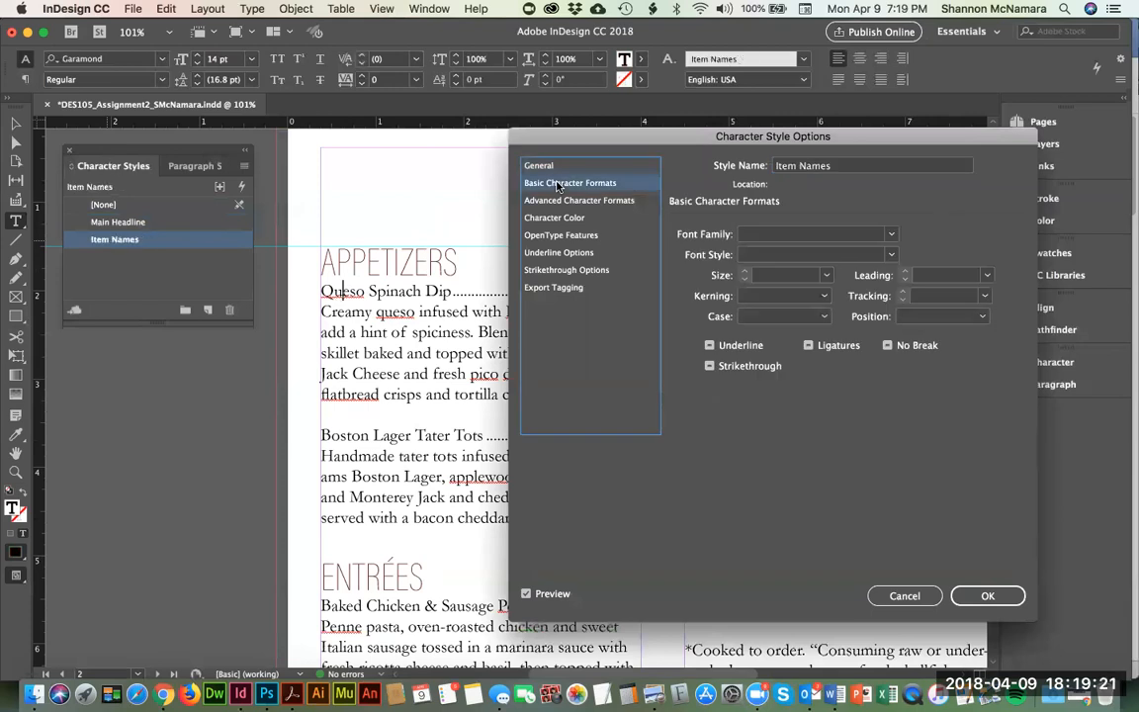
click(893, 234)
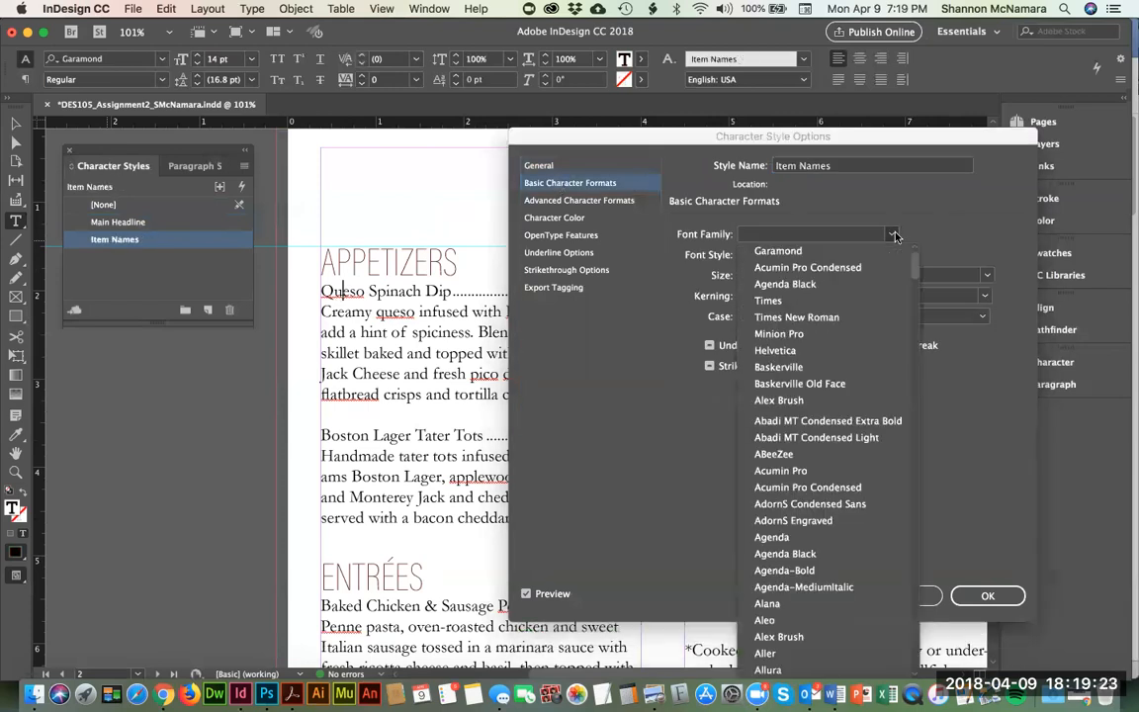
scroll(780, 498, down, 10)
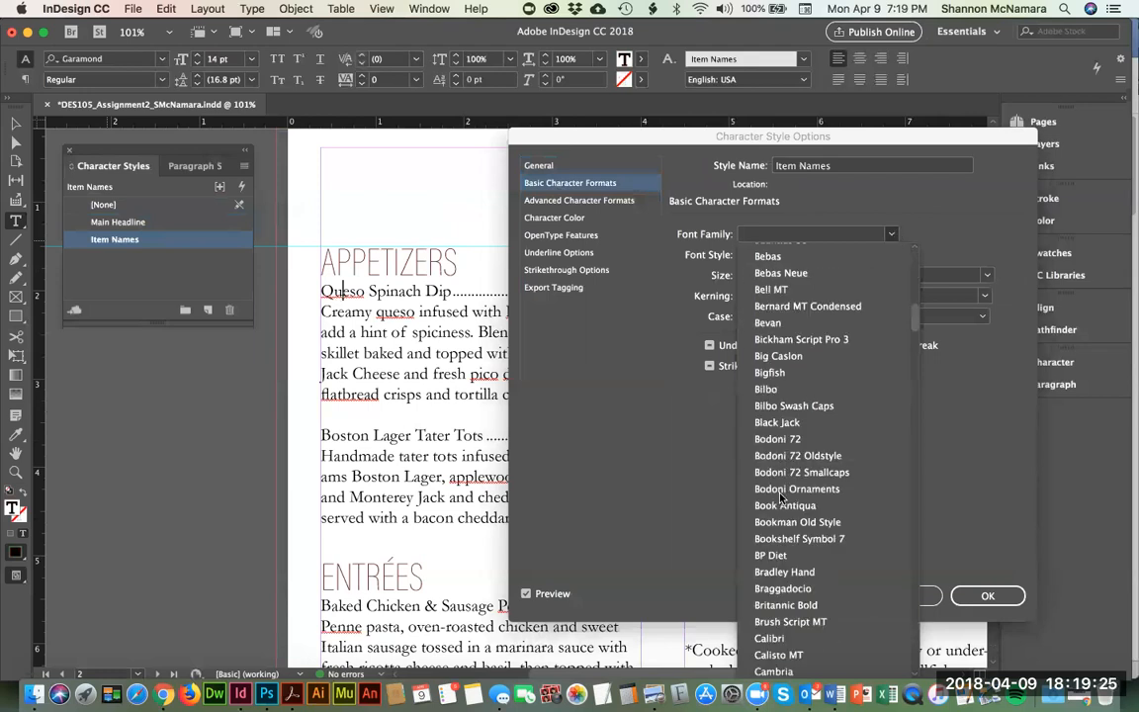
scroll(780, 497, down, 7)
scroll(780, 497, down, 15)
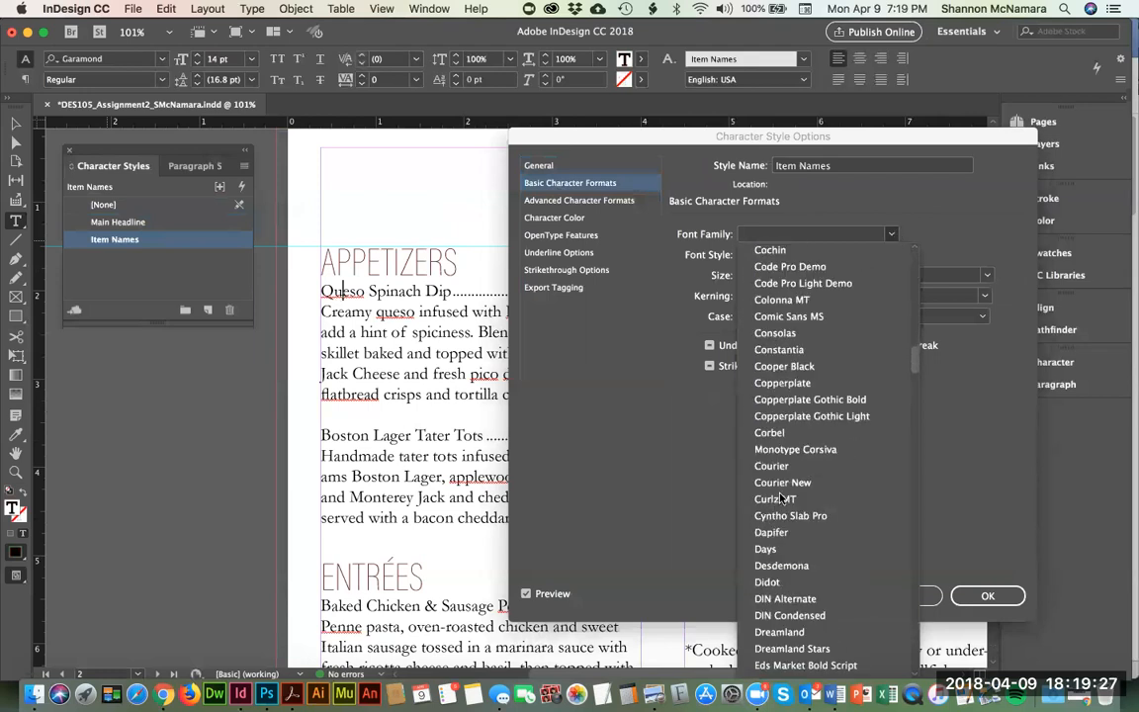
scroll(780, 497, up, 20)
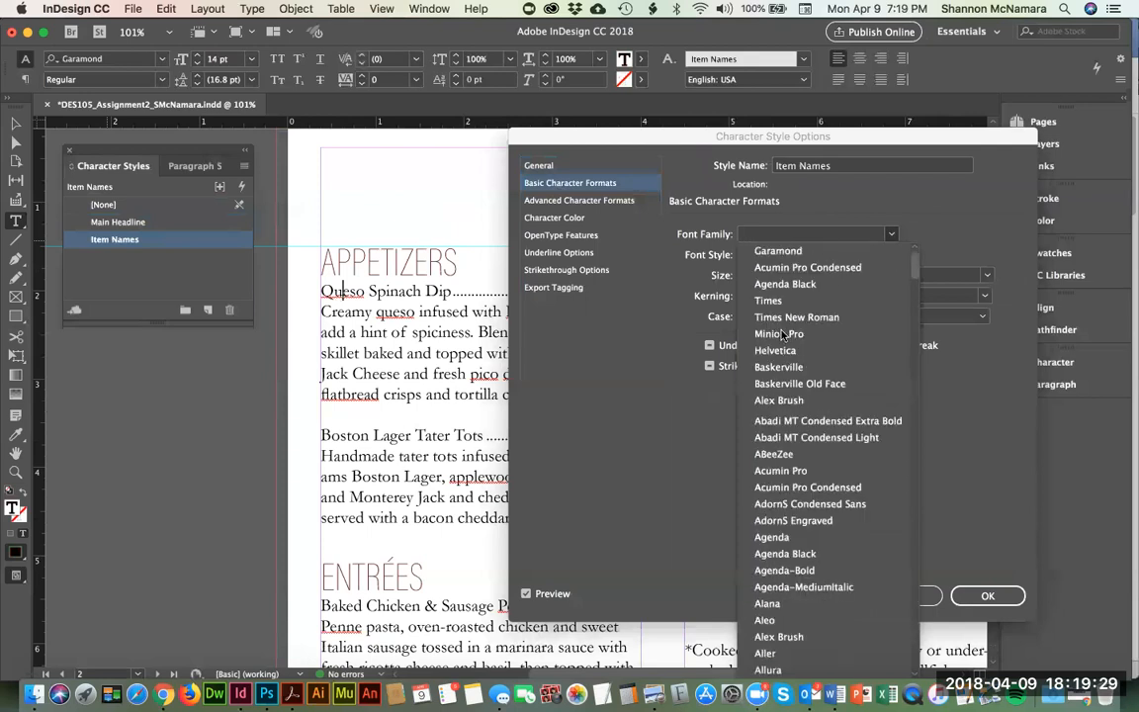
scroll(769, 462, down, 3)
scroll(766, 465, up, 3)
click(778, 250)
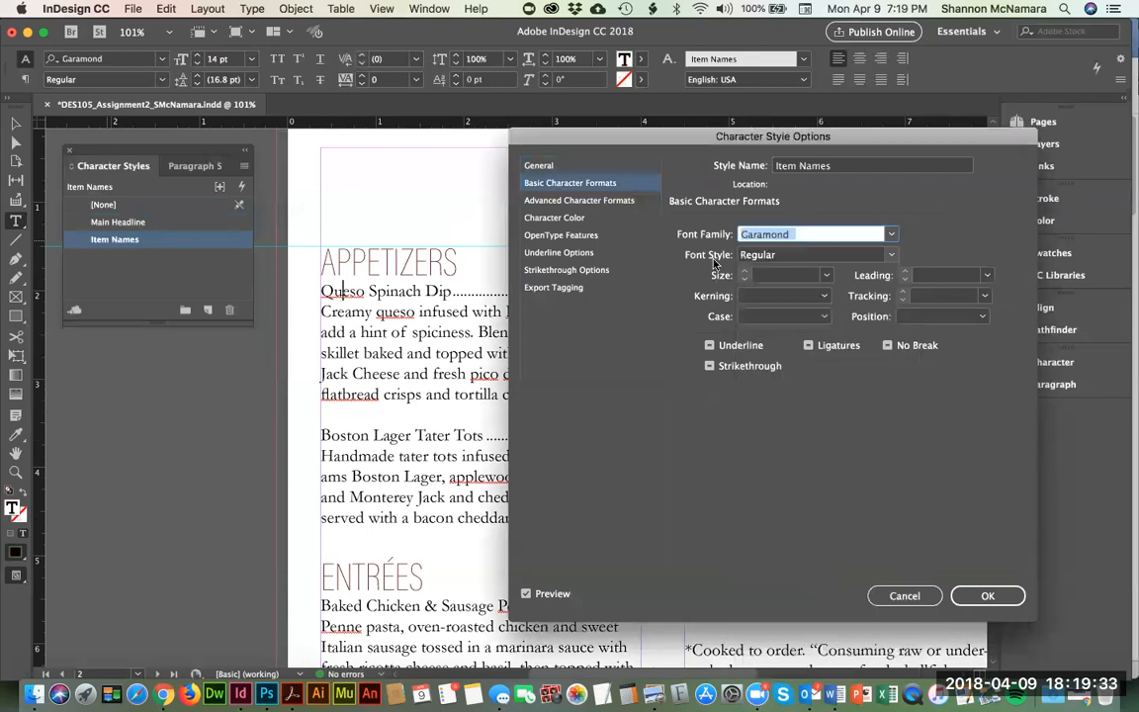
Step: Set the Item Names style's font style to Bold and its size to 16 pt
click(888, 255)
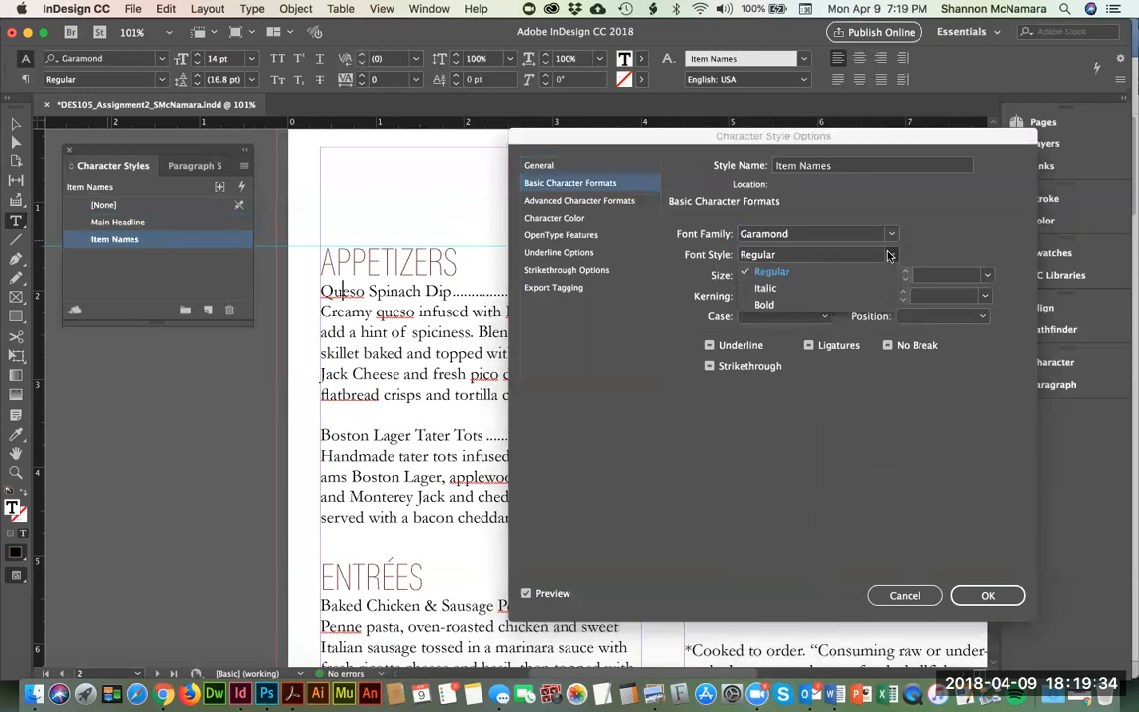
click(765, 305)
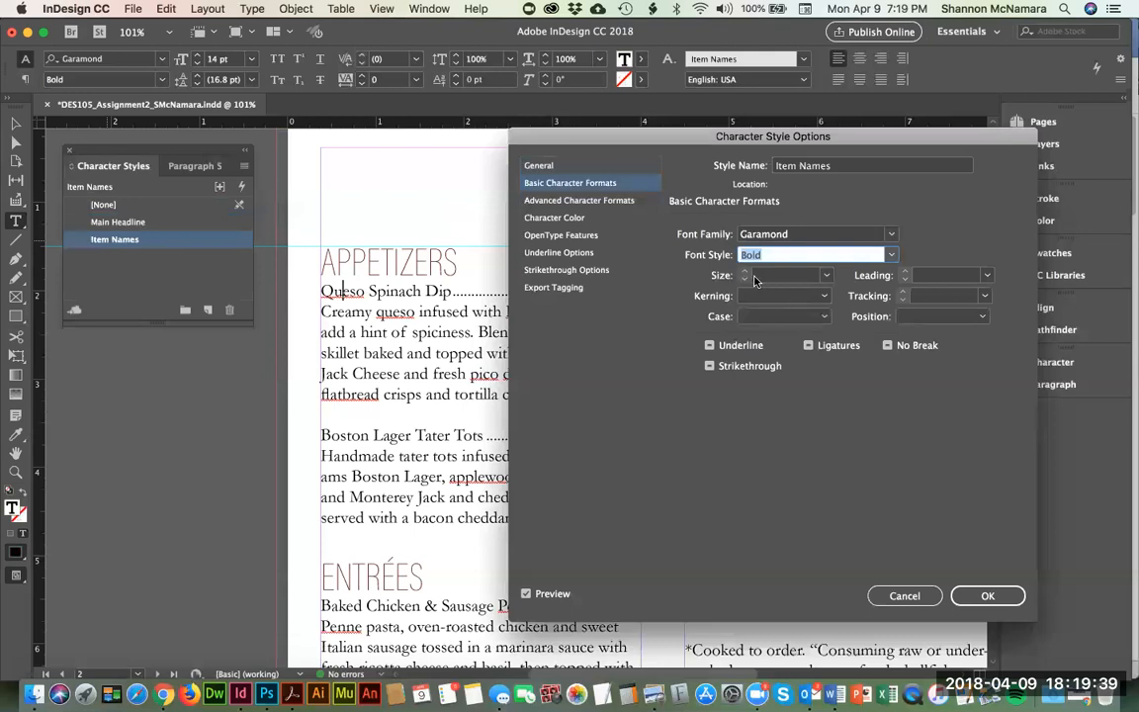
click(777, 277)
text(16)
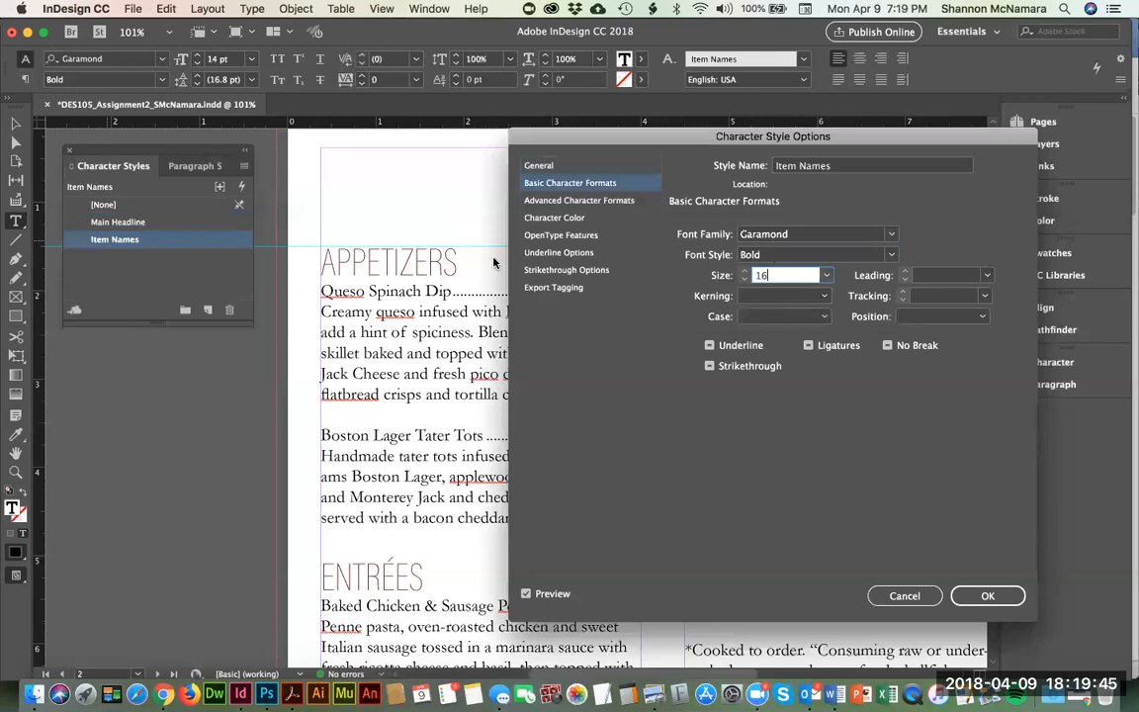
Step: Give the Item Names style the dark red character color C=34 M=98 Y=96 K=52 and accept the style options
click(560, 220)
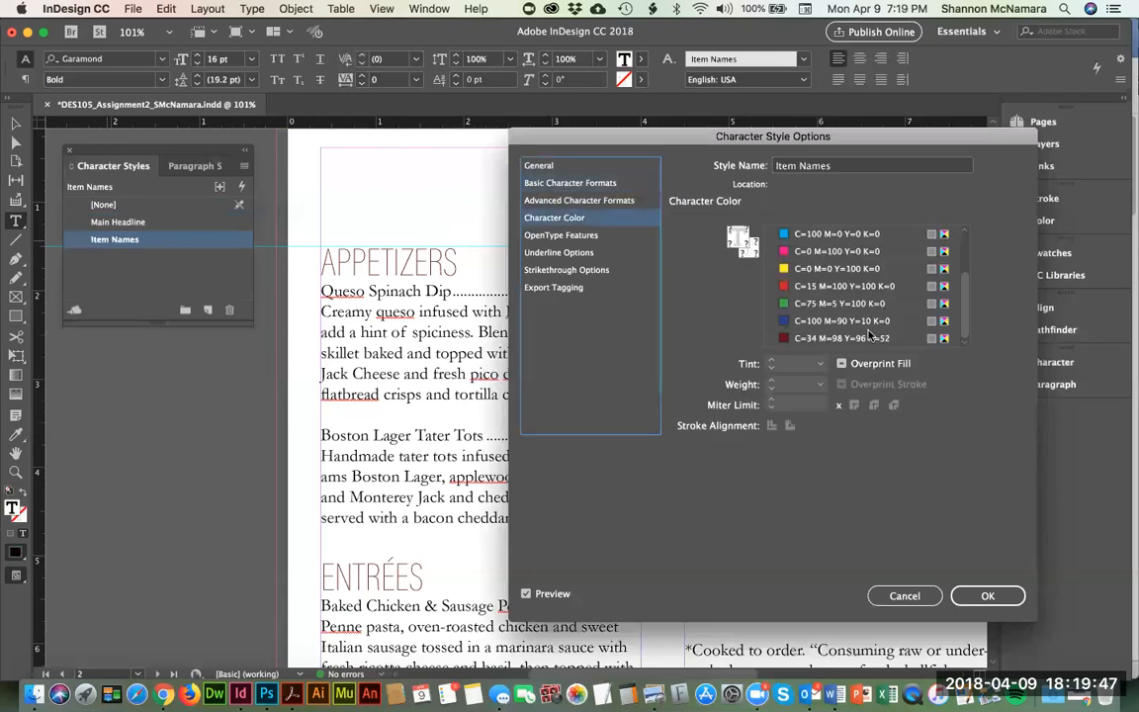
click(821, 337)
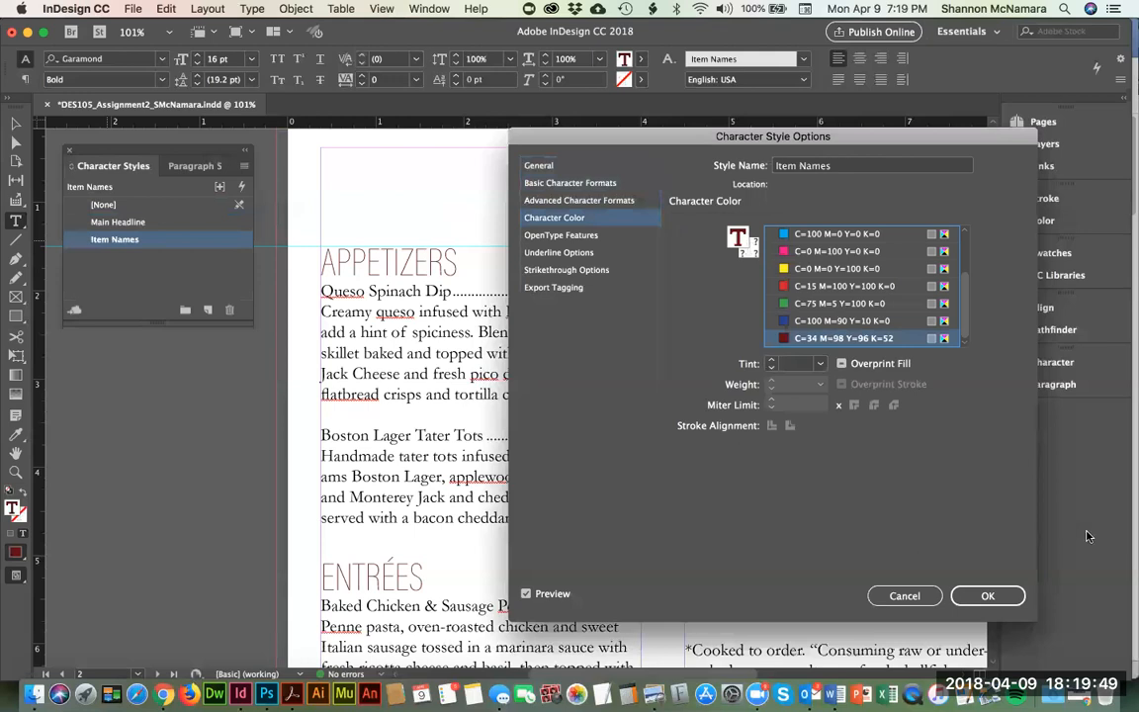
click(988, 597)
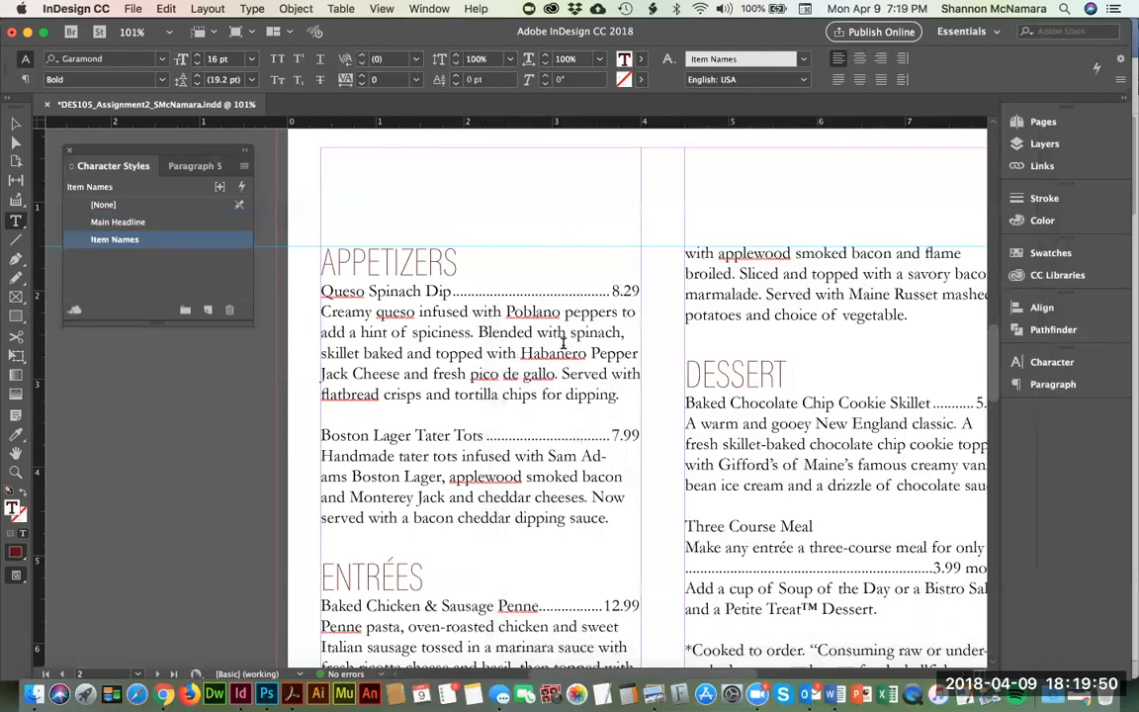
Step: Apply the Item Names style to the Queso Spinach Dip and Boston Lager Tater Tots lines, including their prices
click(323, 291)
triple_click(378, 294)
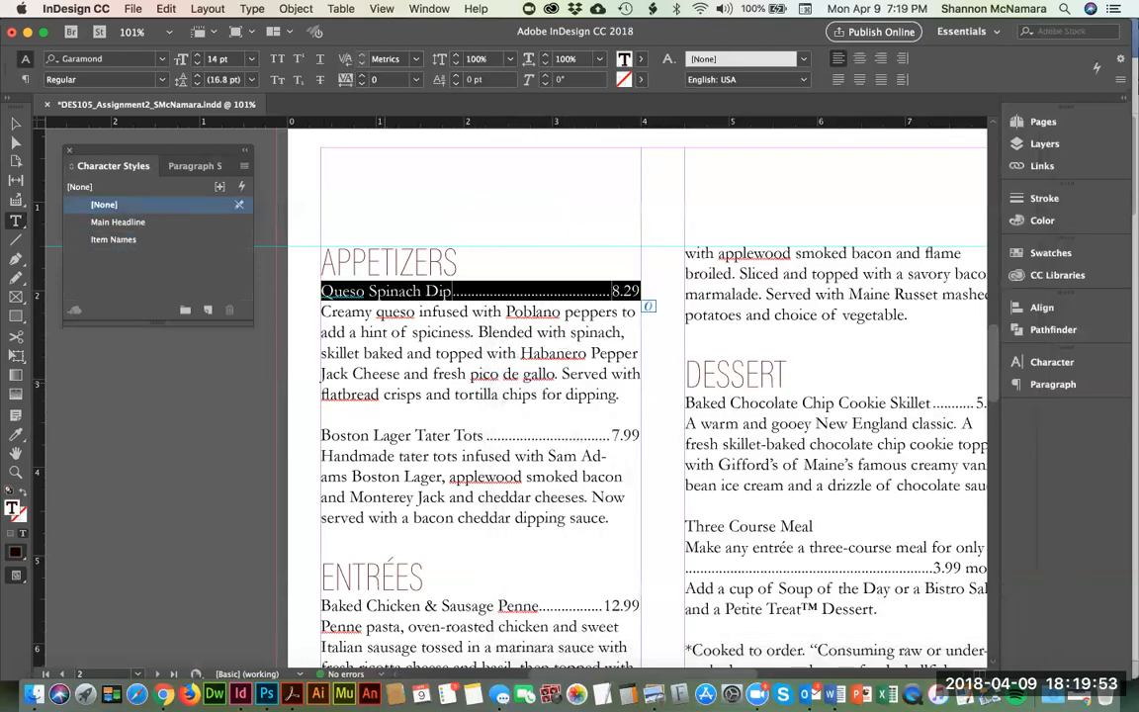
click(71, 239)
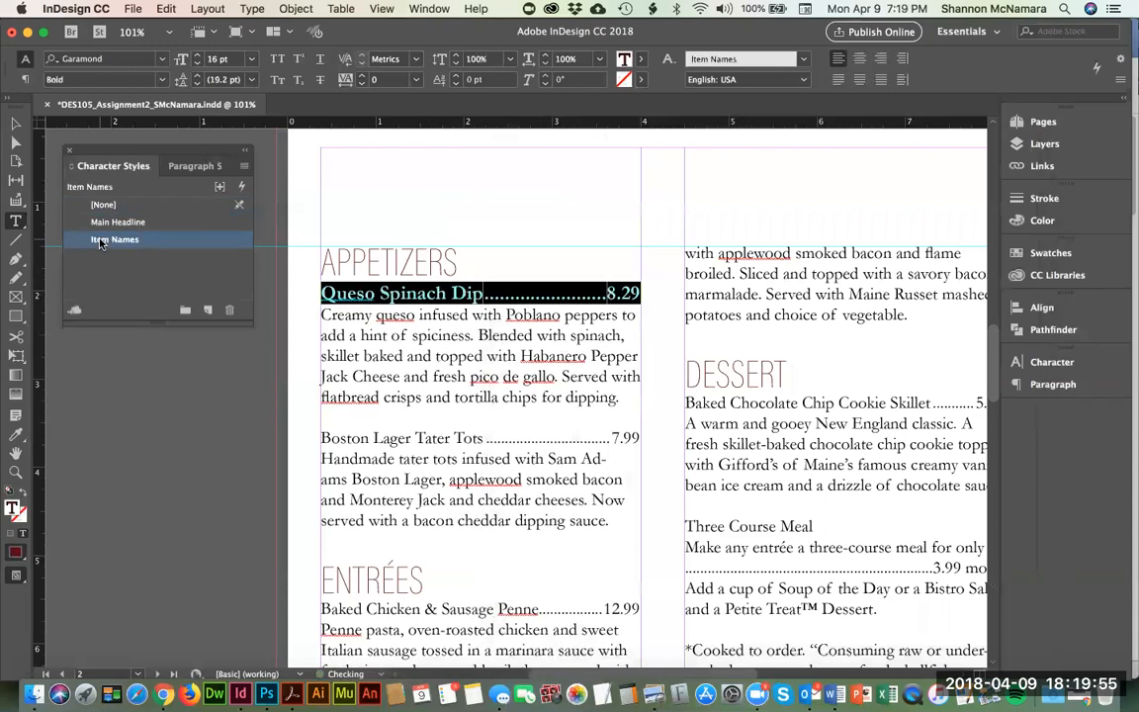
click(524, 364)
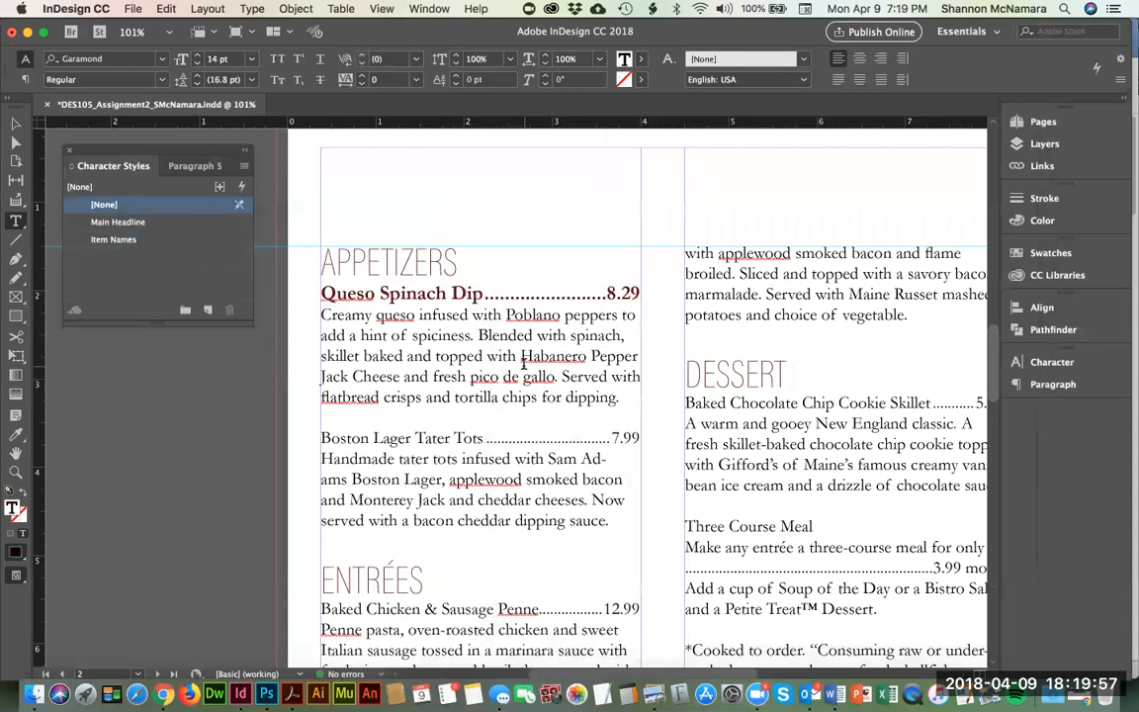
click(322, 437)
triple_click(322, 437)
click(114, 240)
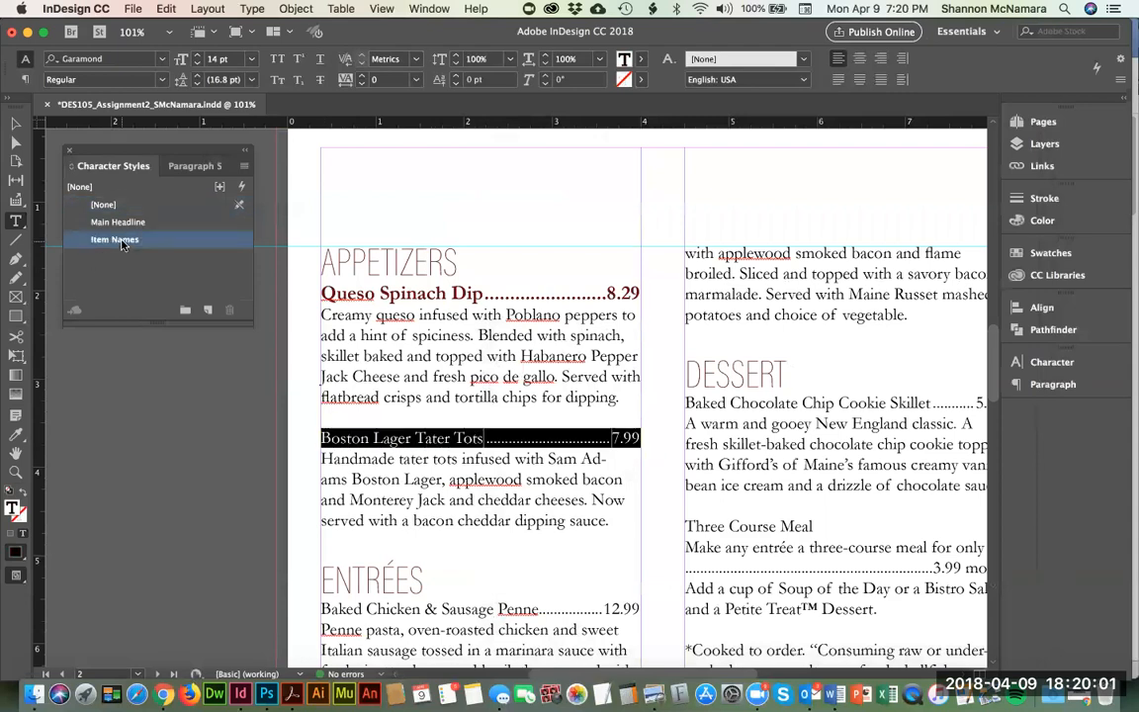
Step: Apply the Item Names style to the Baked Chicken & Sausage Penne and Sirloin* & Baked Scallop Combo lines under Entrées
scroll(445, 439, down, 5)
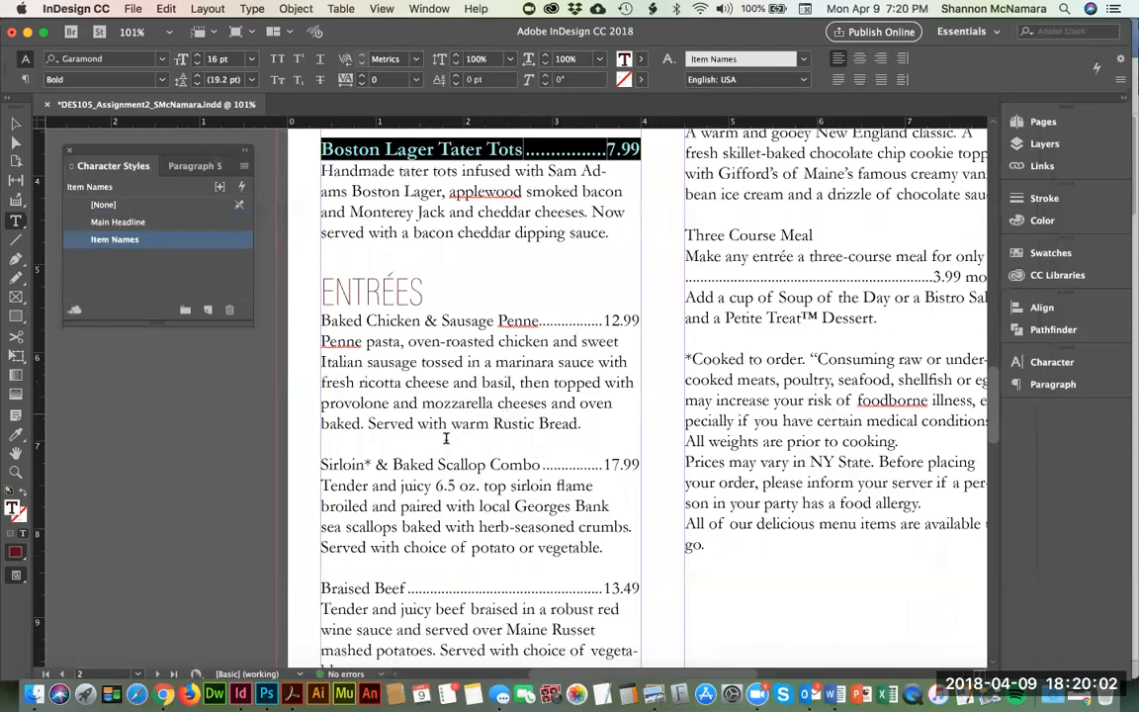
click(320, 320)
triple_click(321, 320)
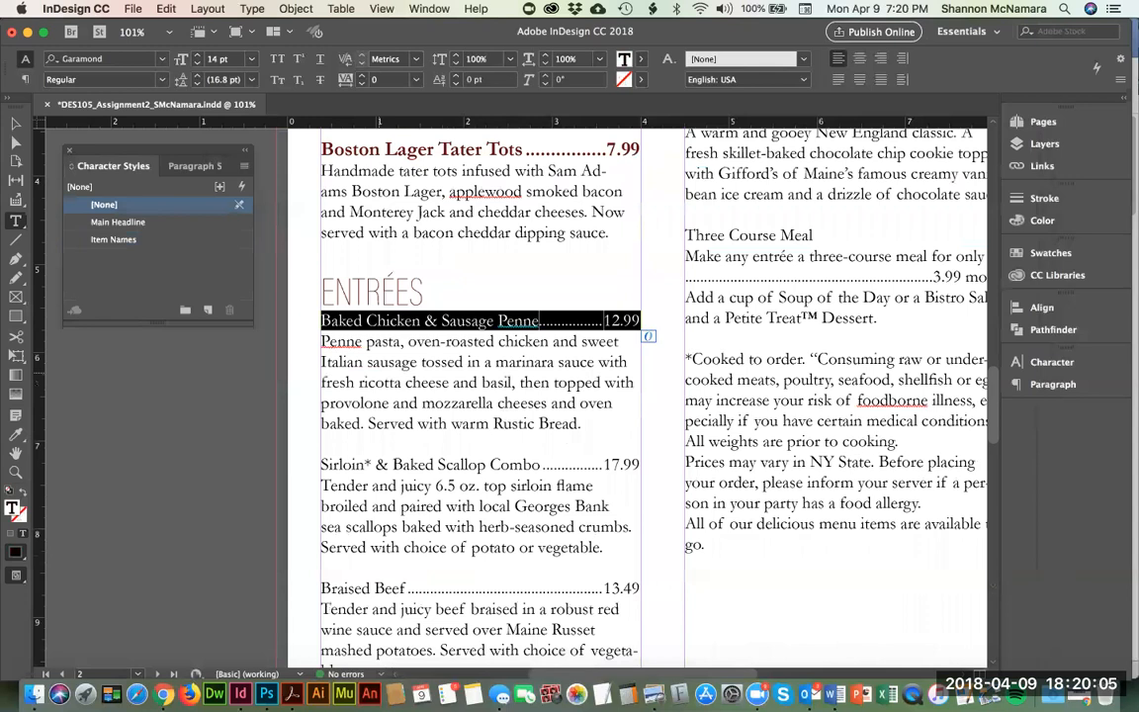
click(113, 239)
scroll(760, 205, down, 3)
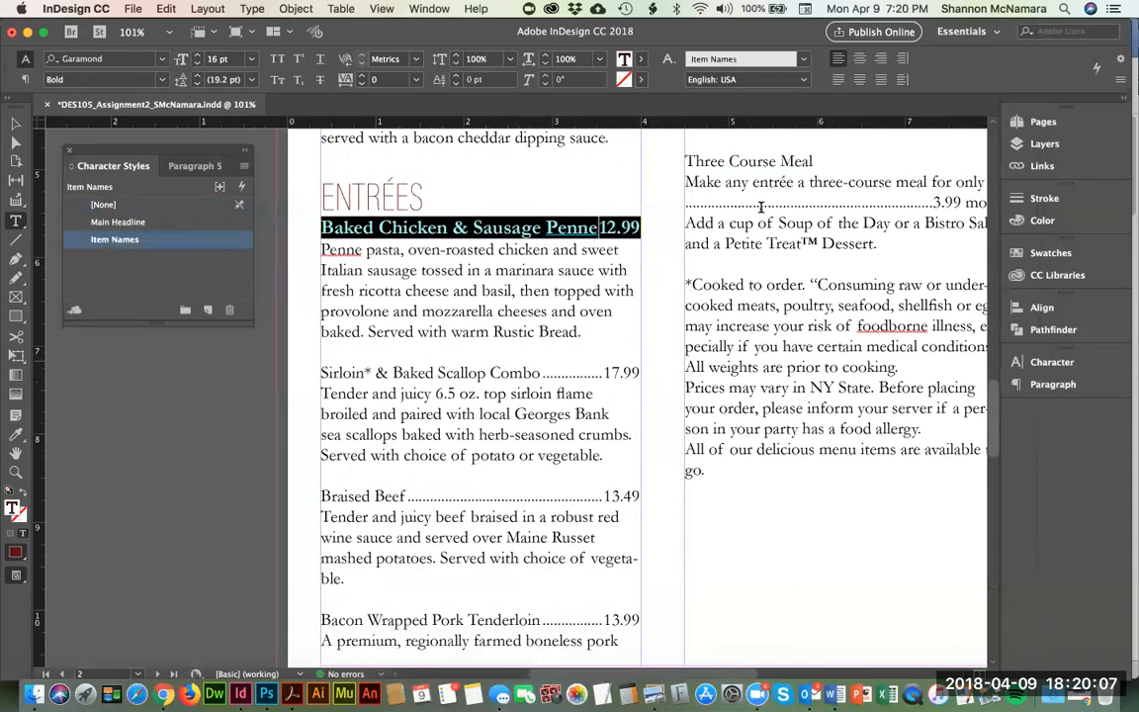
click(599, 228)
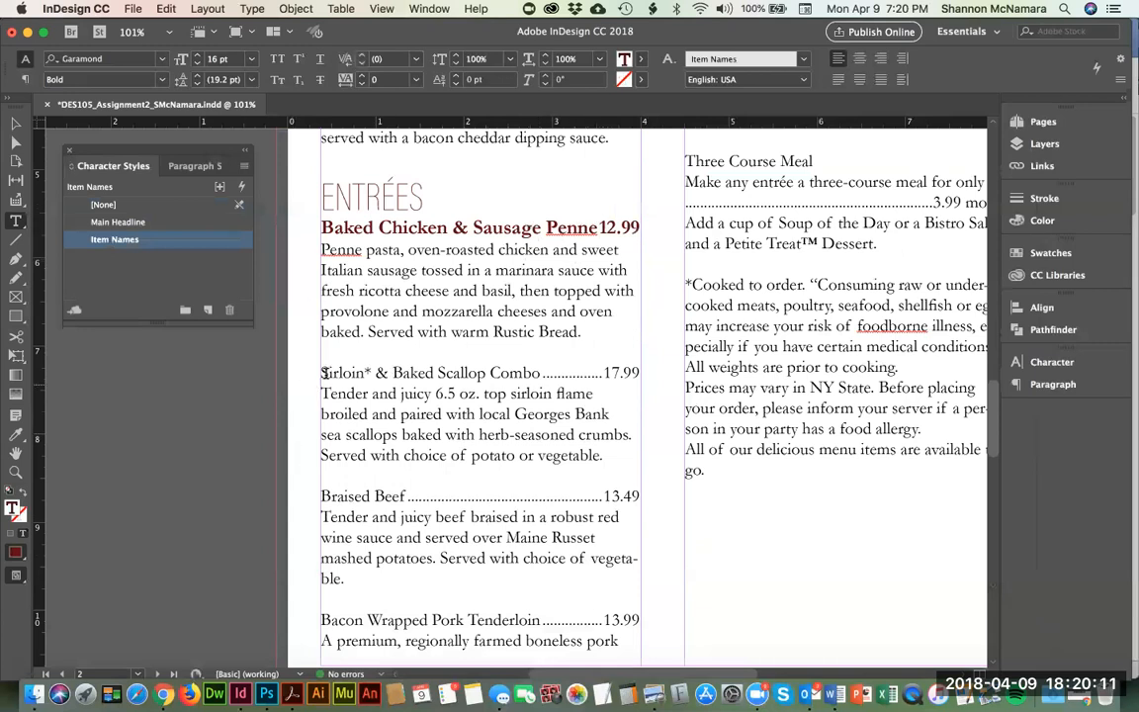
click(372, 456)
key(shift+End)
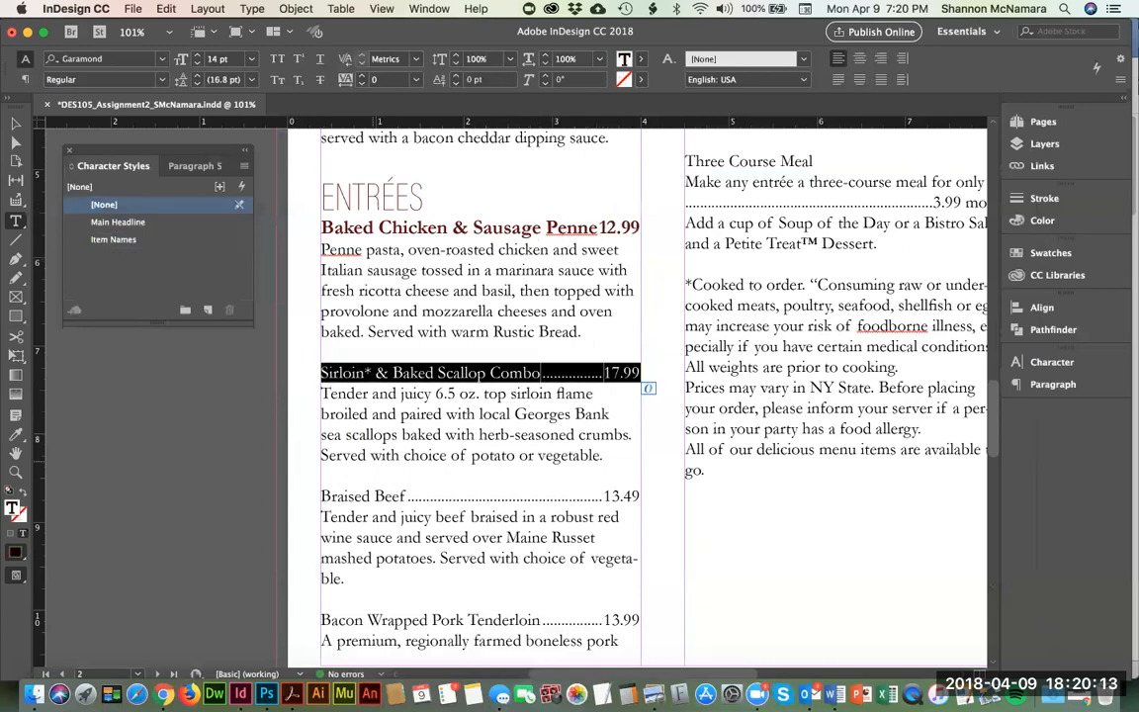
click(141, 242)
Step: Apply the Item Names style to the Braised Beef and Bacon Wrapped Pork Tenderloin lines, including their prices
scroll(399, 465, down, 3)
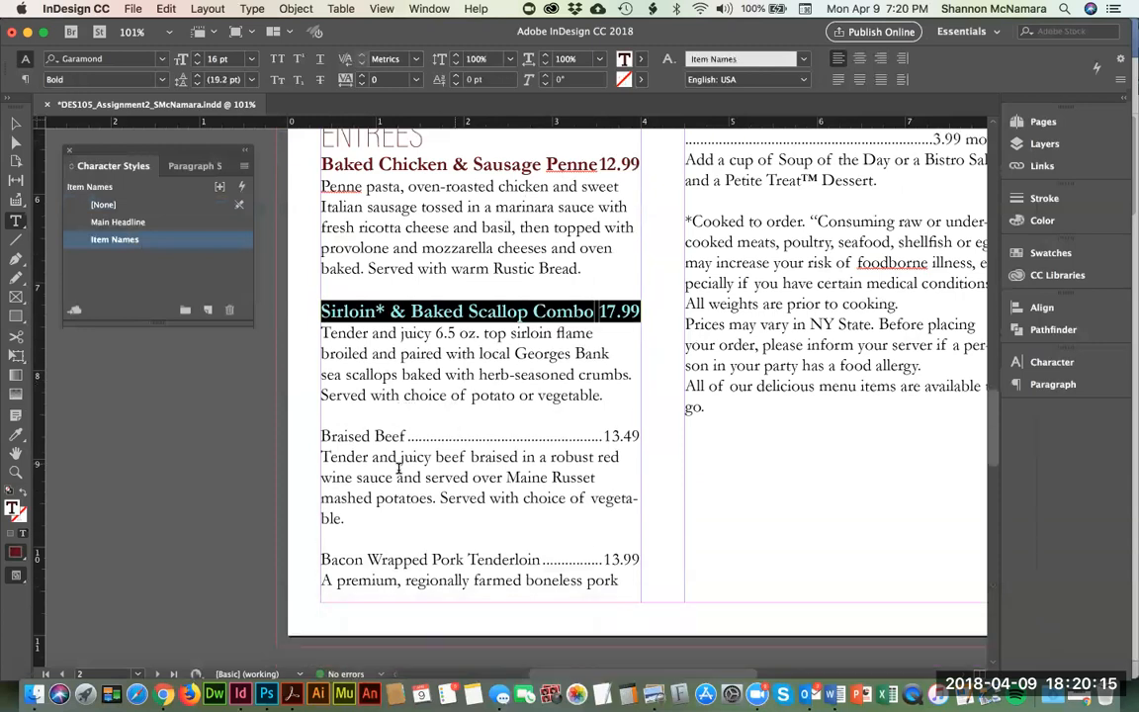
click(321, 435)
key(shift+End)
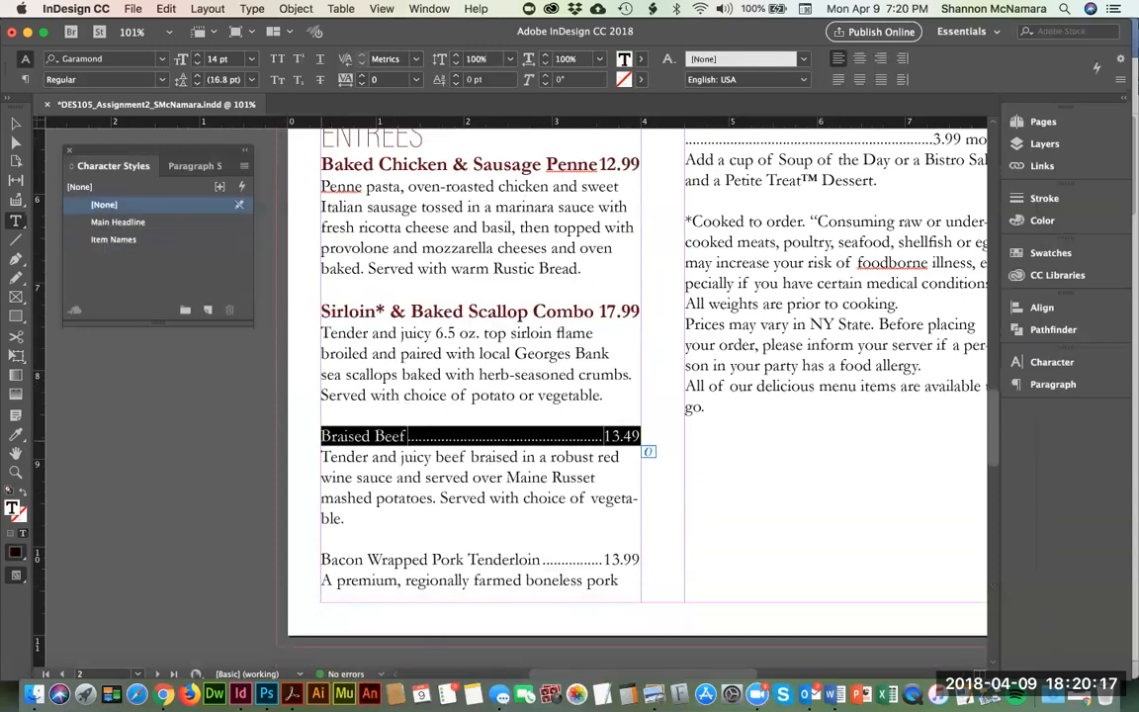
click(113, 239)
click(322, 563)
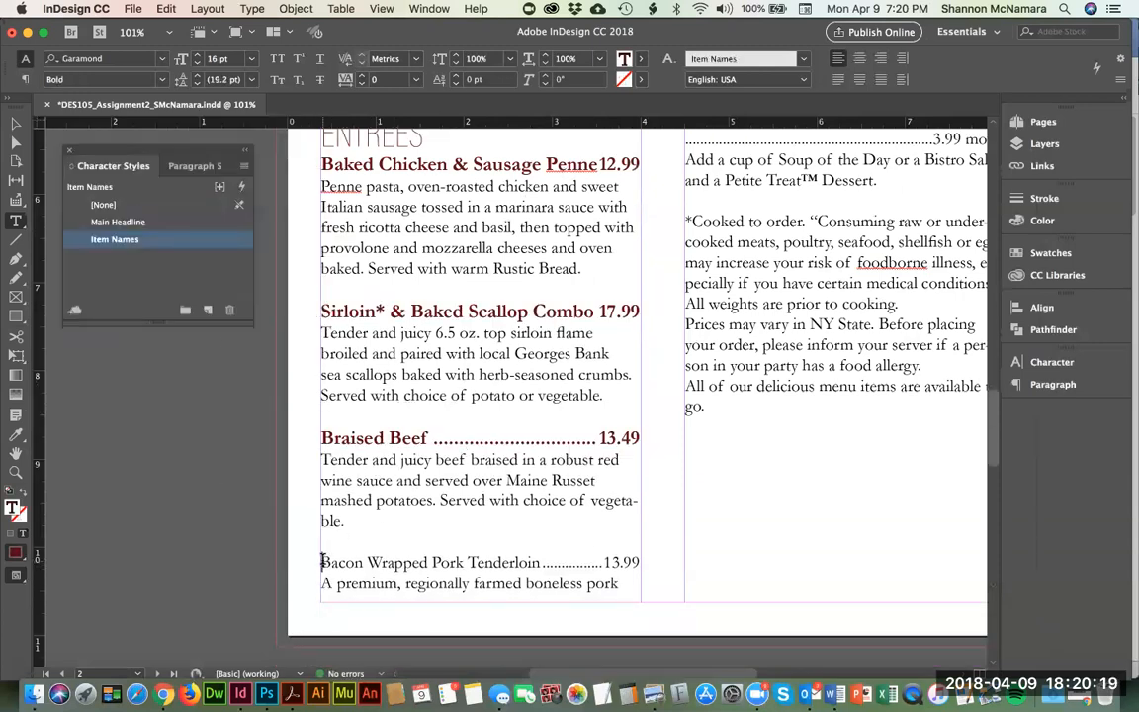
key(shift+End)
click(113, 241)
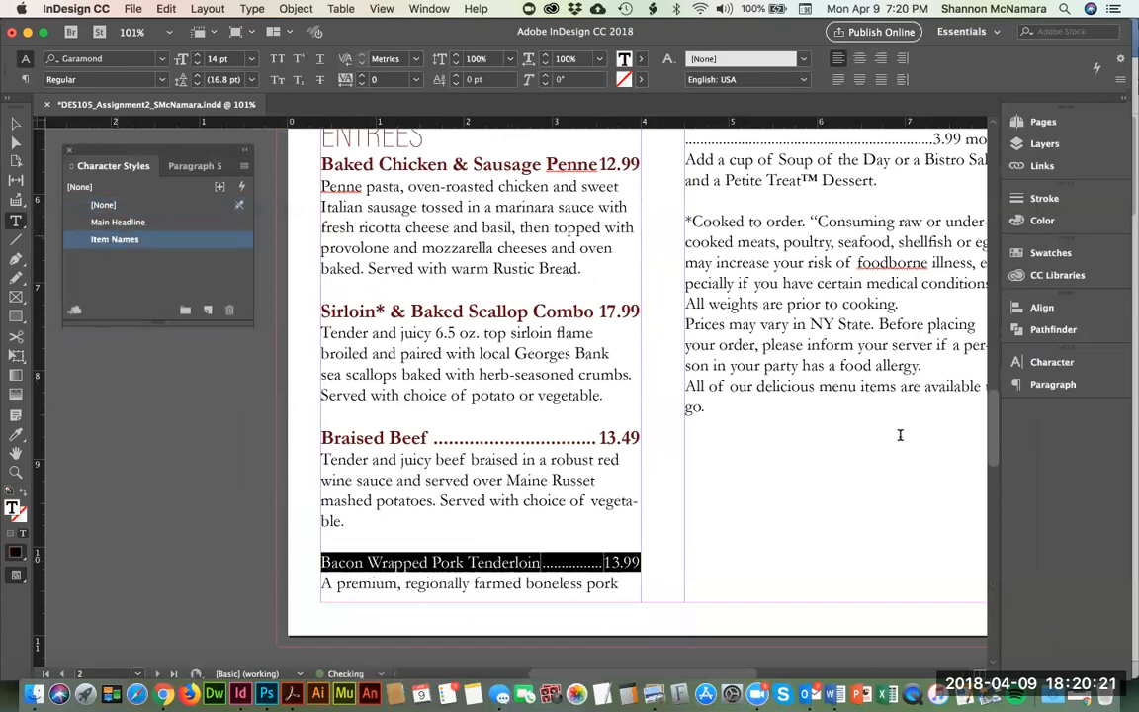
Step: Apply the Item Names style to the Baked Chocolate Chip Cookie Skillet line under Dessert in the second column
scroll(711, 413, up, 15)
scroll(711, 413, down, 5)
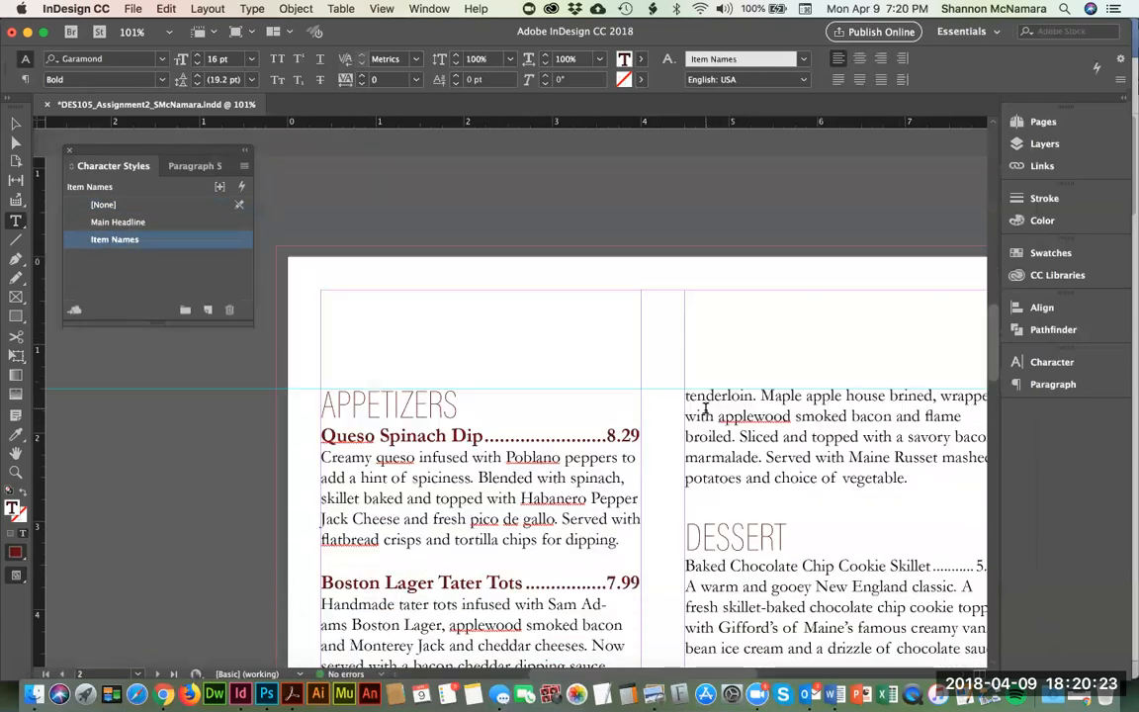
super+click(733, 188)
drag(809, 164, 528, 171)
drag(582, 518, 716, 275)
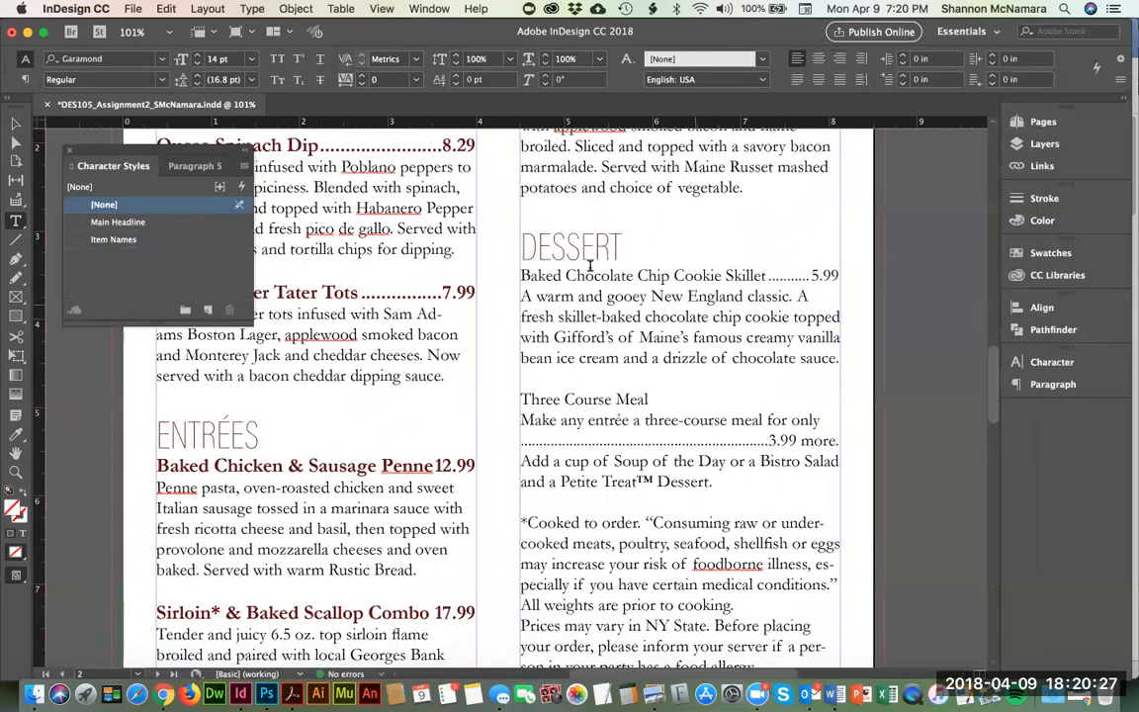
click(828, 275)
triple_click(828, 275)
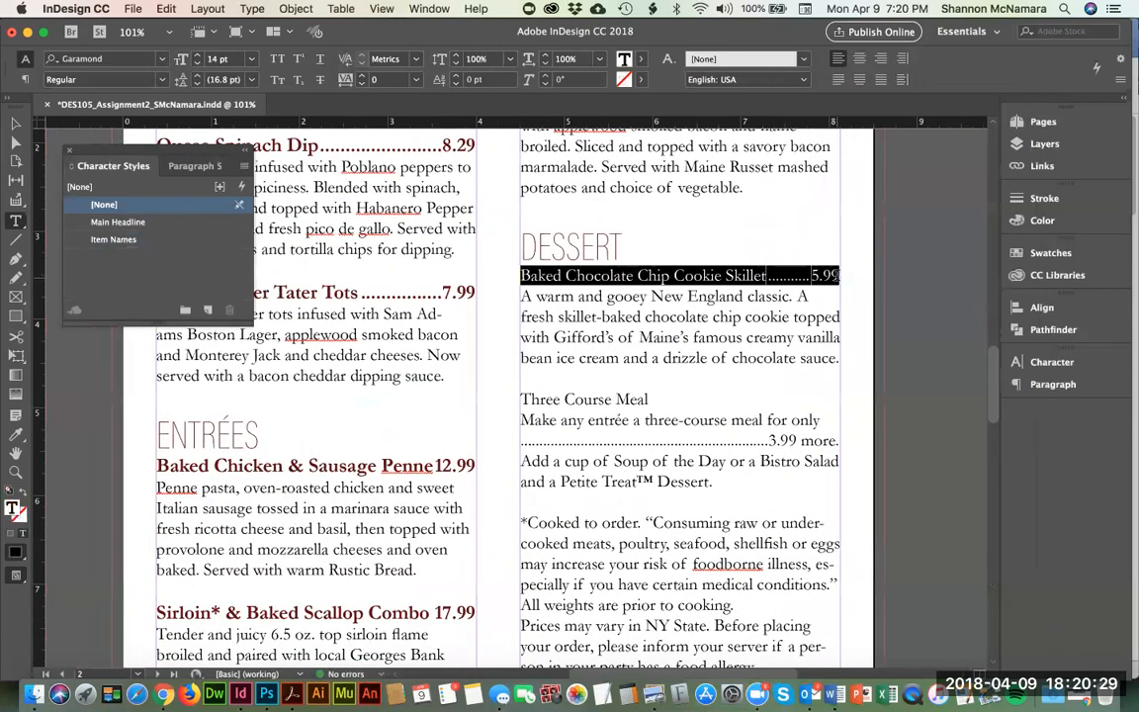
click(115, 239)
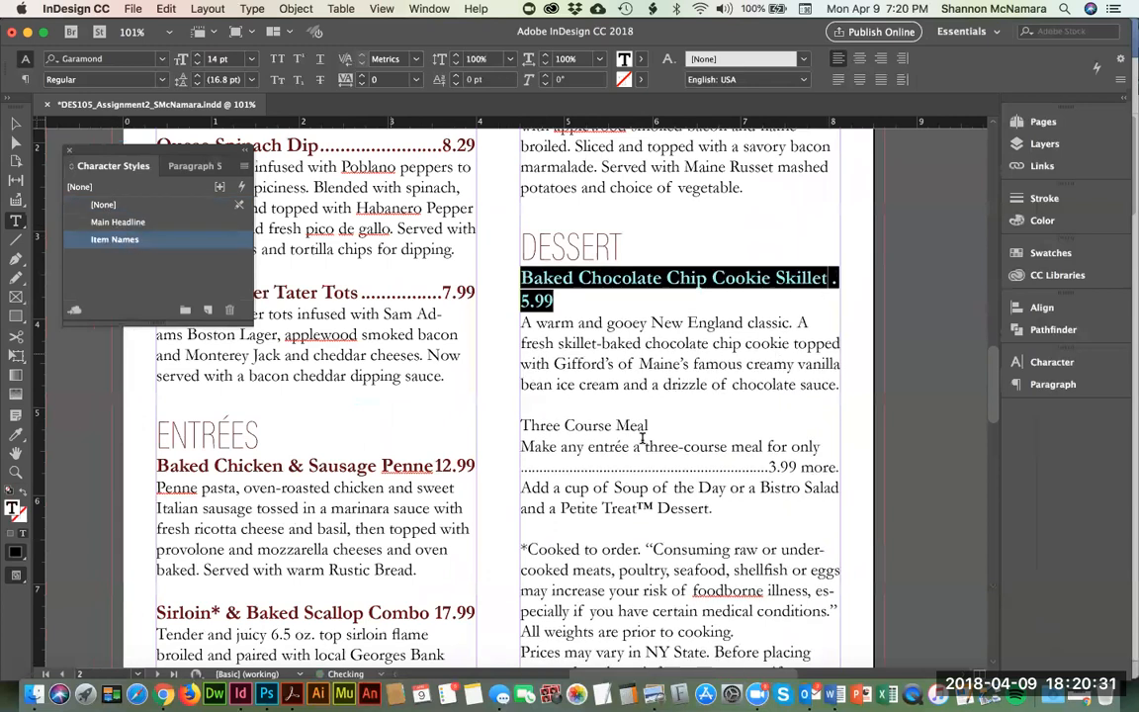
Step: Apply the Item Names style to the Three Course Meal heading and the lines below it through "3.99 more."
click(521, 425)
shift+click(835, 473)
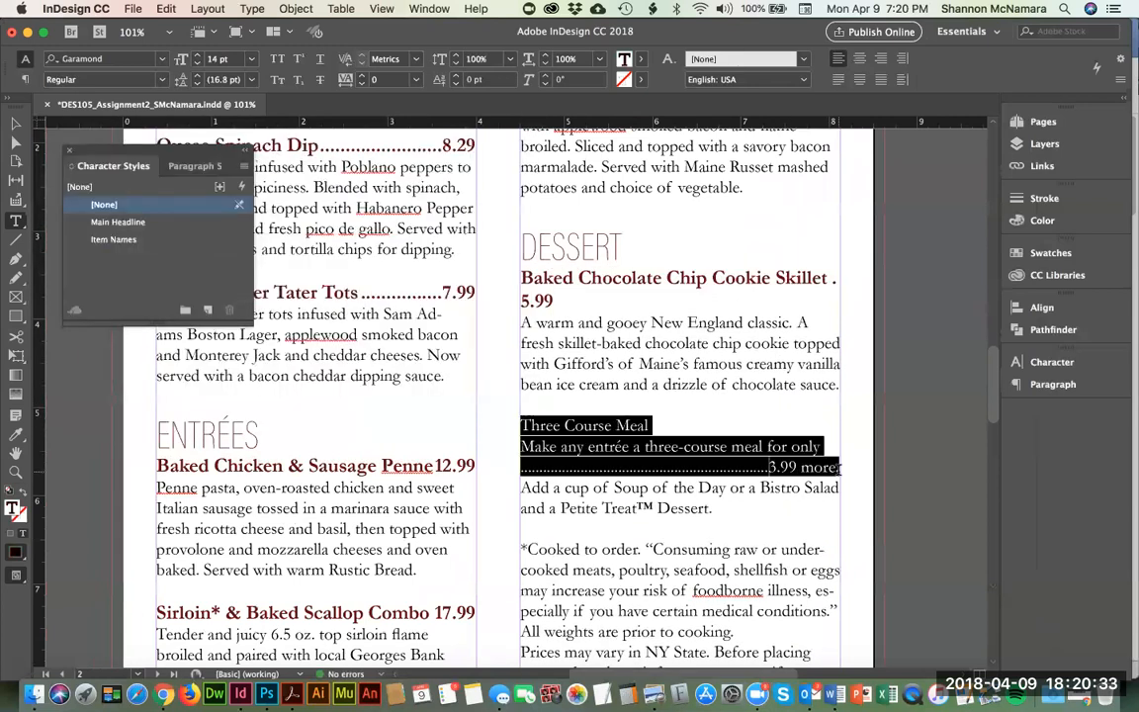
click(123, 239)
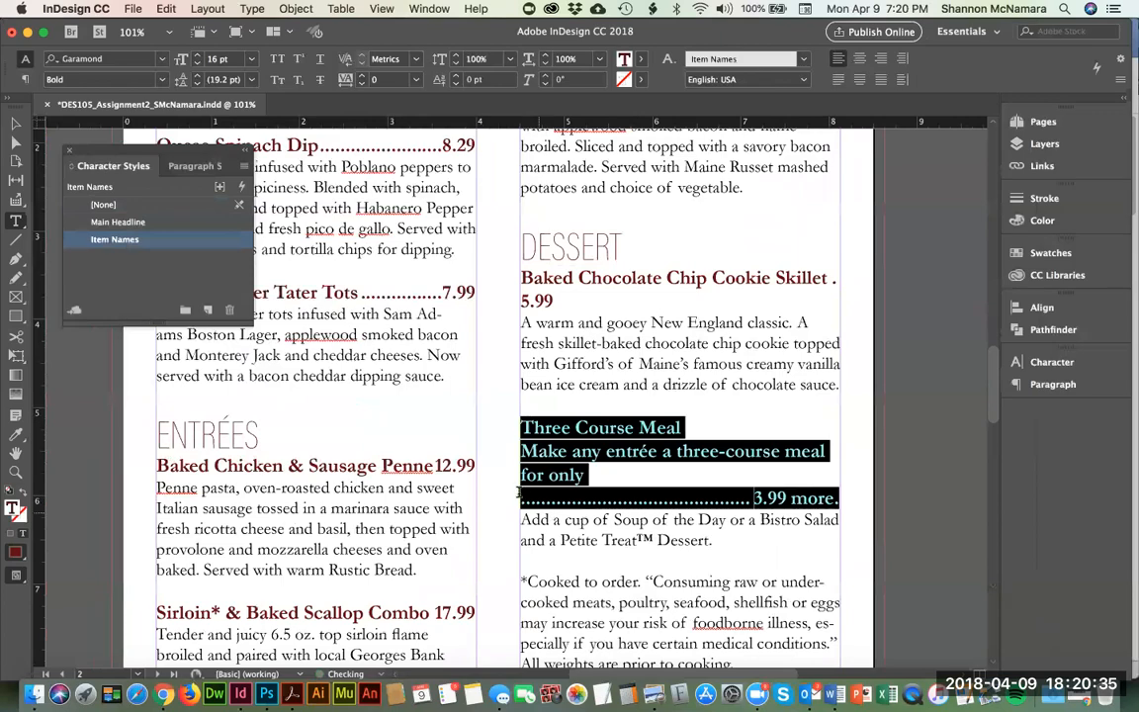
scroll(542, 461, down, 4)
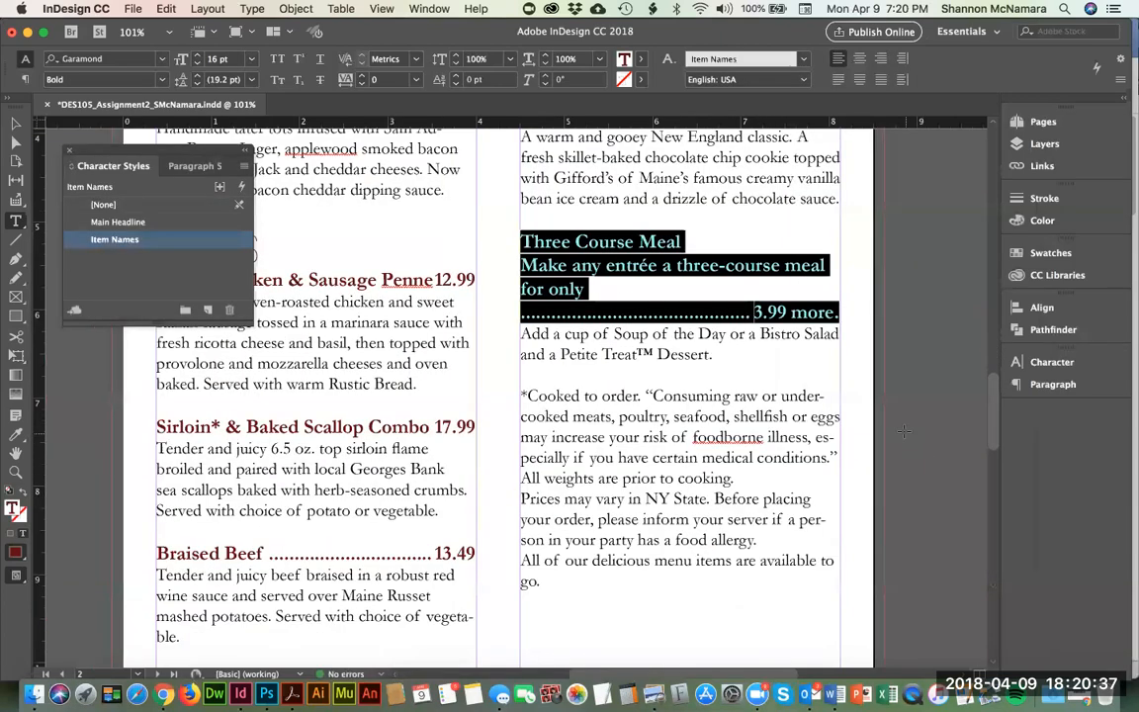
click(542, 417)
Step: Insert a forced line break before "Sausage" in the Baked Chicken & Sausage Penne item name under Entrées
scroll(454, 499, up, 3)
scroll(454, 500, up, 6)
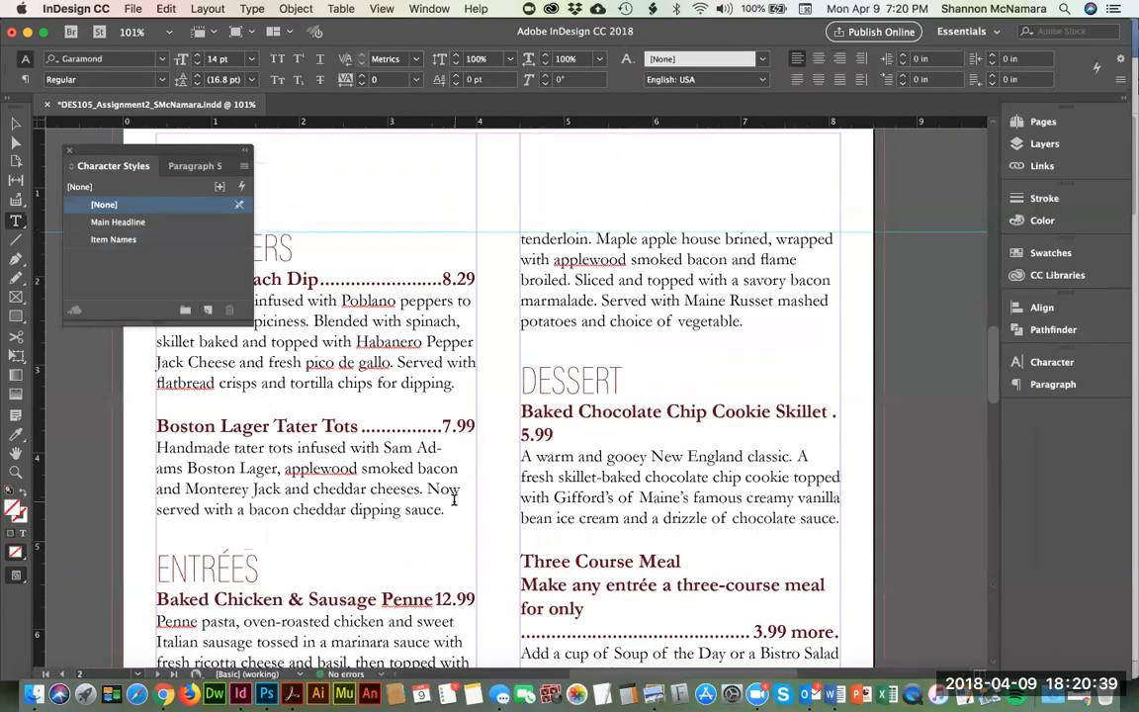
scroll(454, 500, down, 2)
scroll(454, 499, up, 1)
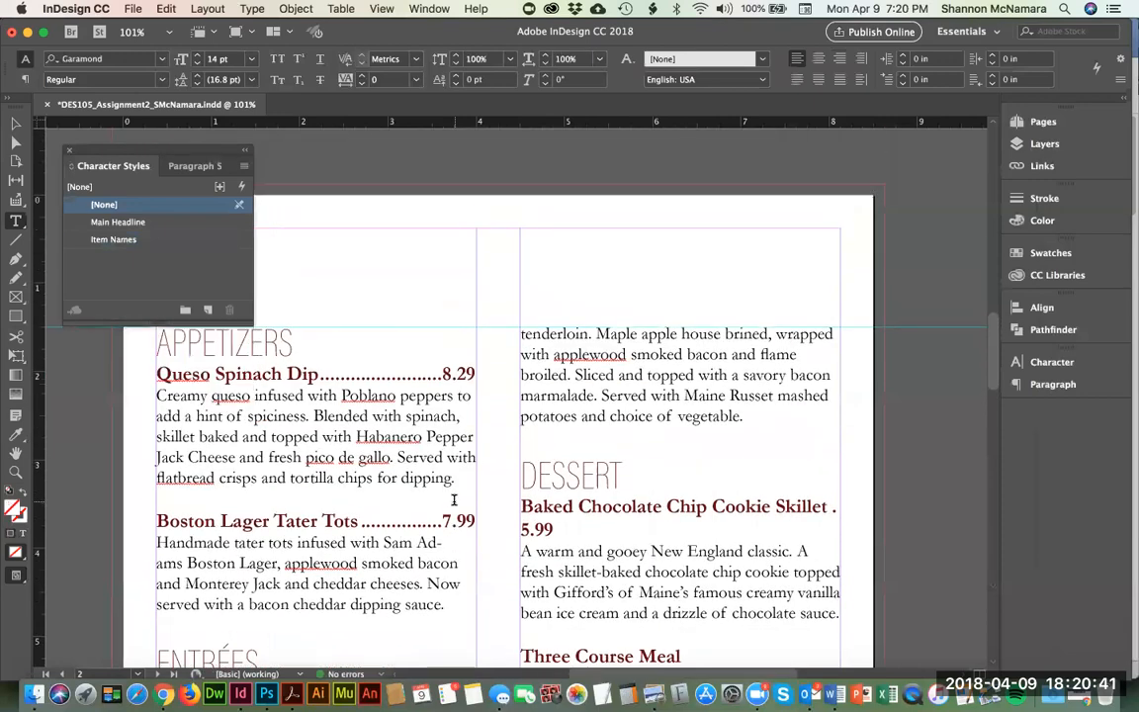
drag(127, 495, 435, 379)
drag(714, 524, 601, 366)
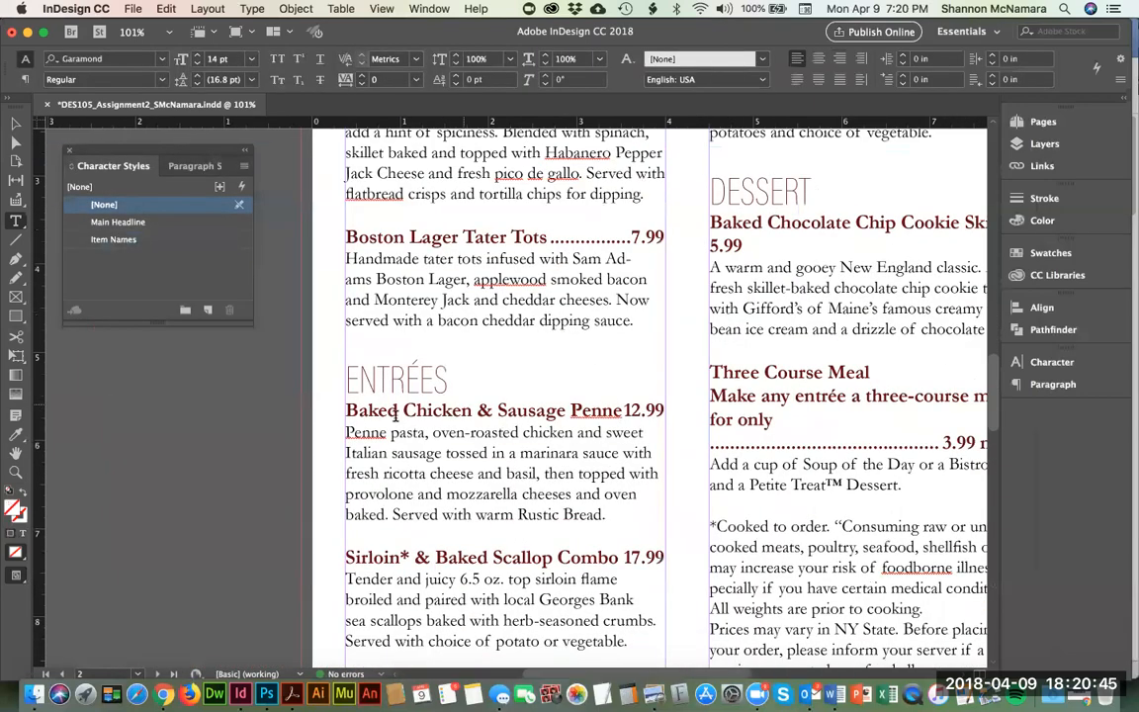
click(622, 410)
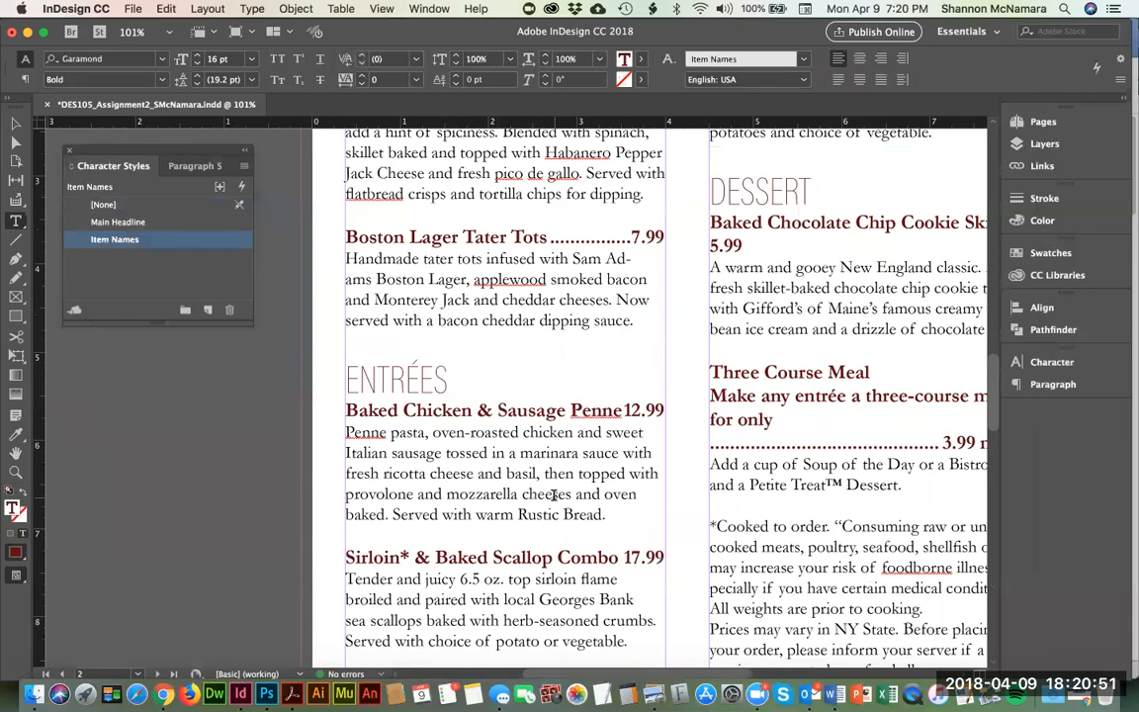
key(Return)
key(BackSpace)
key(shift+Return)
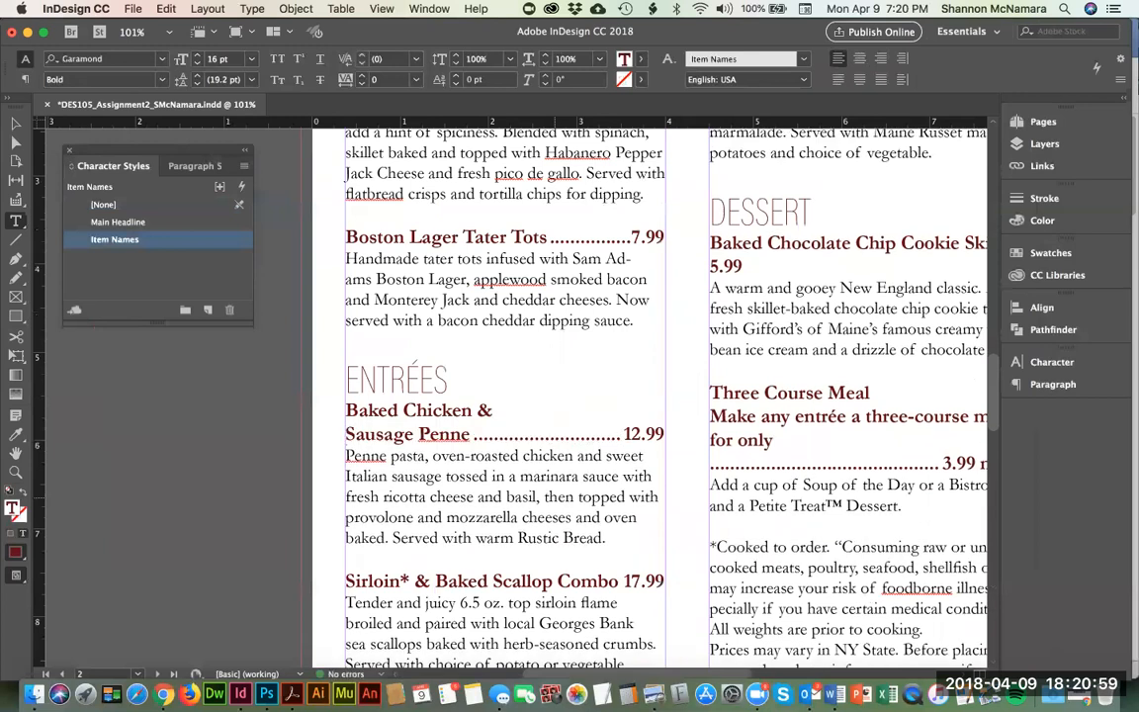
Step: Insert a forced line break before "Scallop" in the Sirloin* & Baked Scallop Combo item name
scroll(556, 454, down, 3)
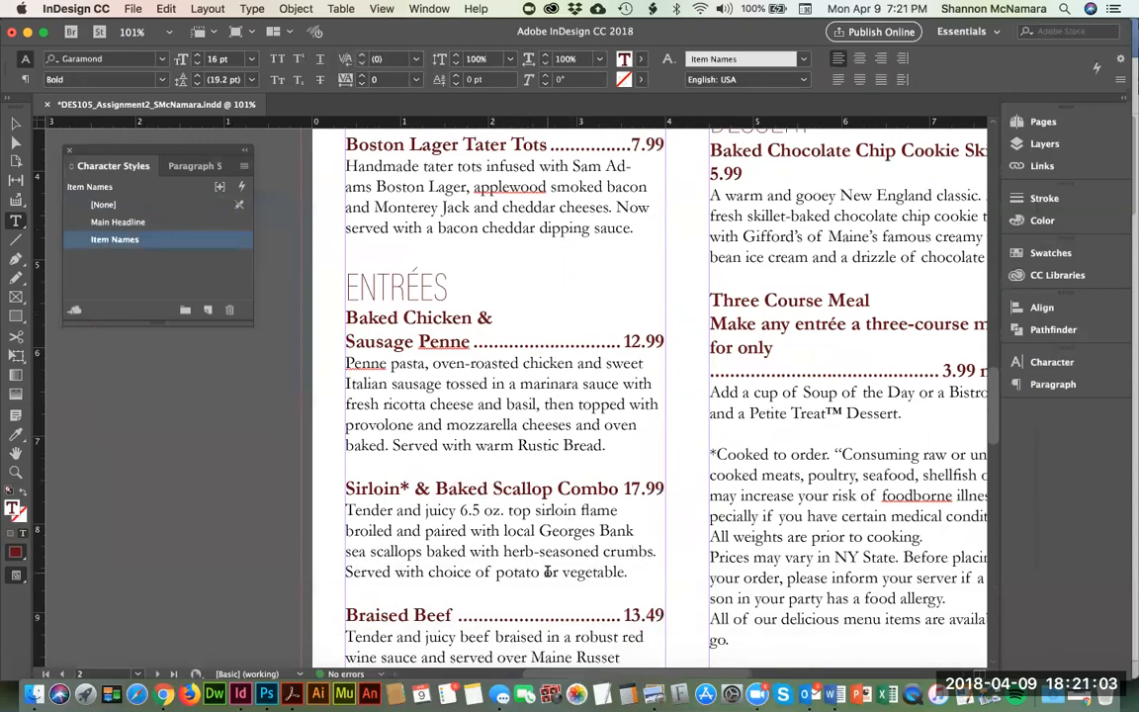
key(shift+Return)
scroll(569, 511, down, 4)
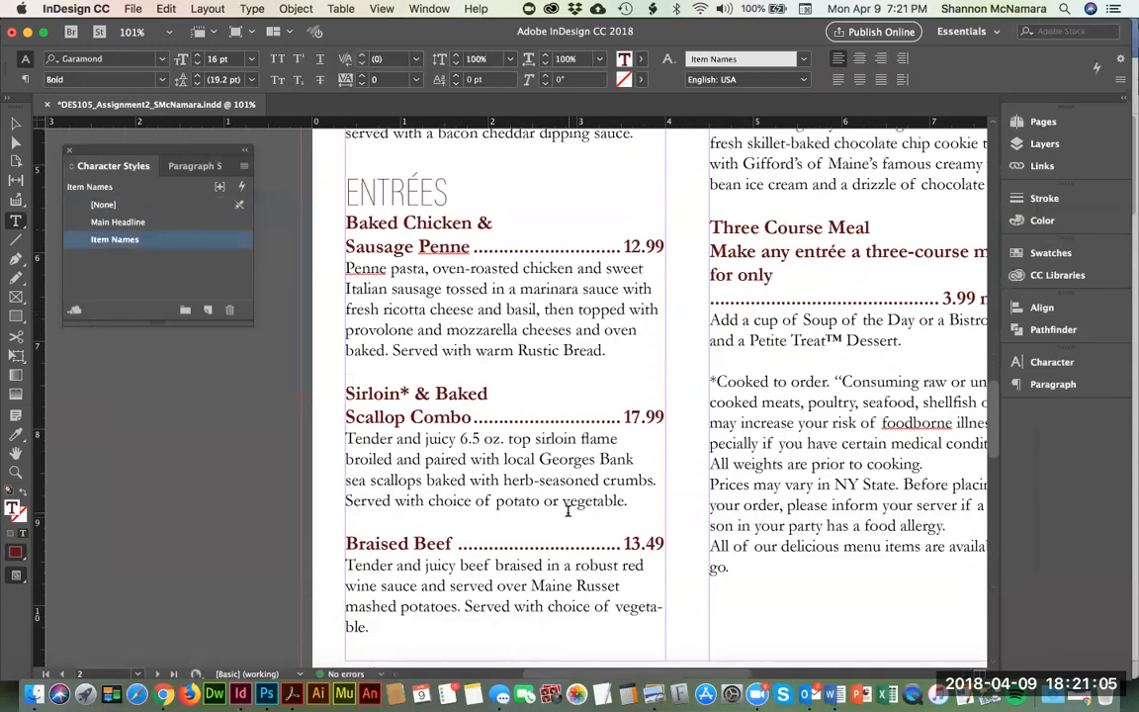
Step: Insert forced line breaks before "Tenderloin" in the Bacon Wrapped Pork item and before "Cookie" in the Baked Chocolate Chip dessert item
scroll(568, 511, up, 10)
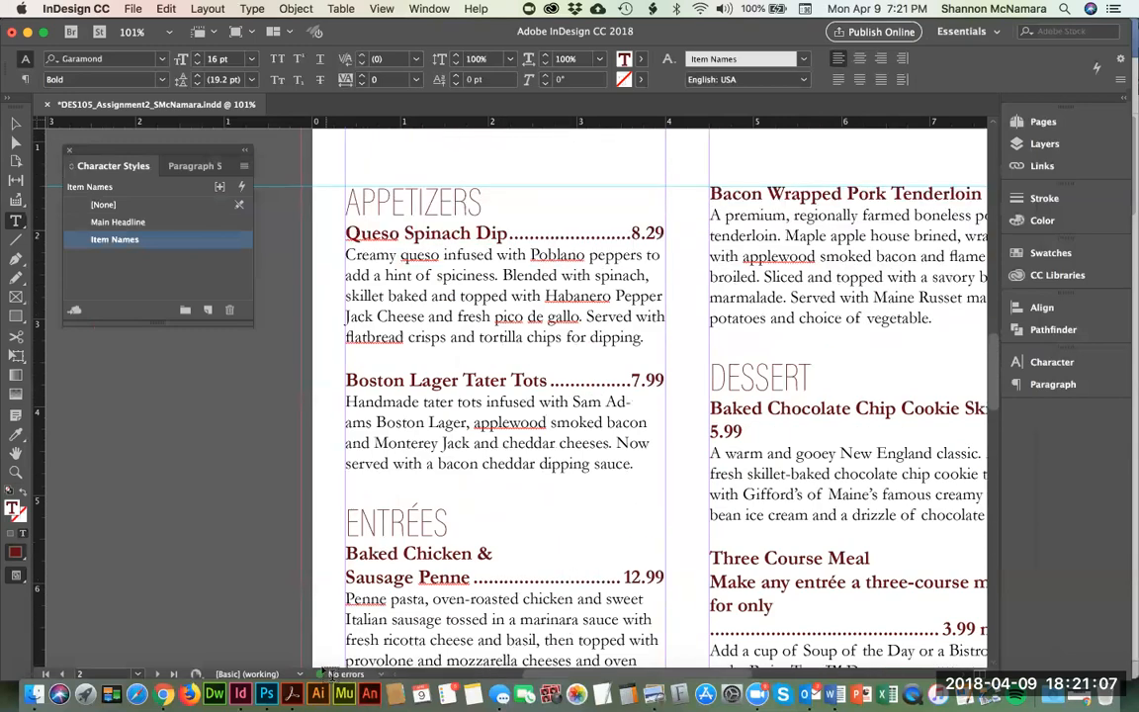
super+click(272, 431)
scroll(504, 415, right, 5)
scroll(504, 416, up, 1)
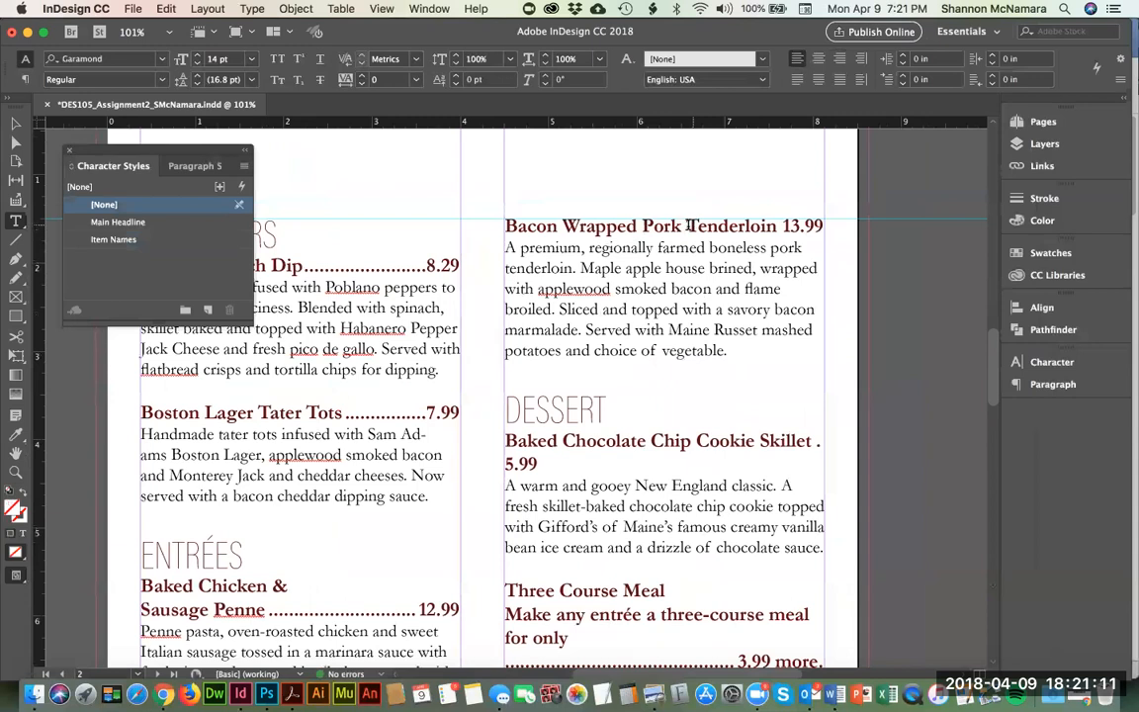
click(655, 227)
key(shift+Return)
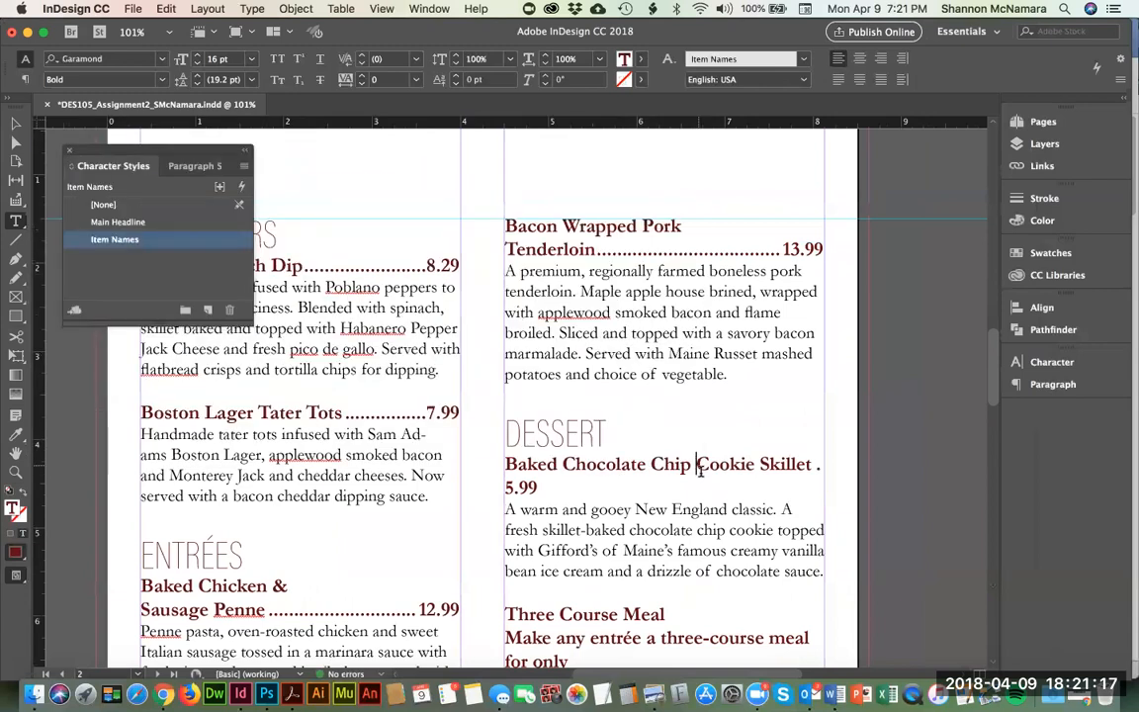
key(shift+Return)
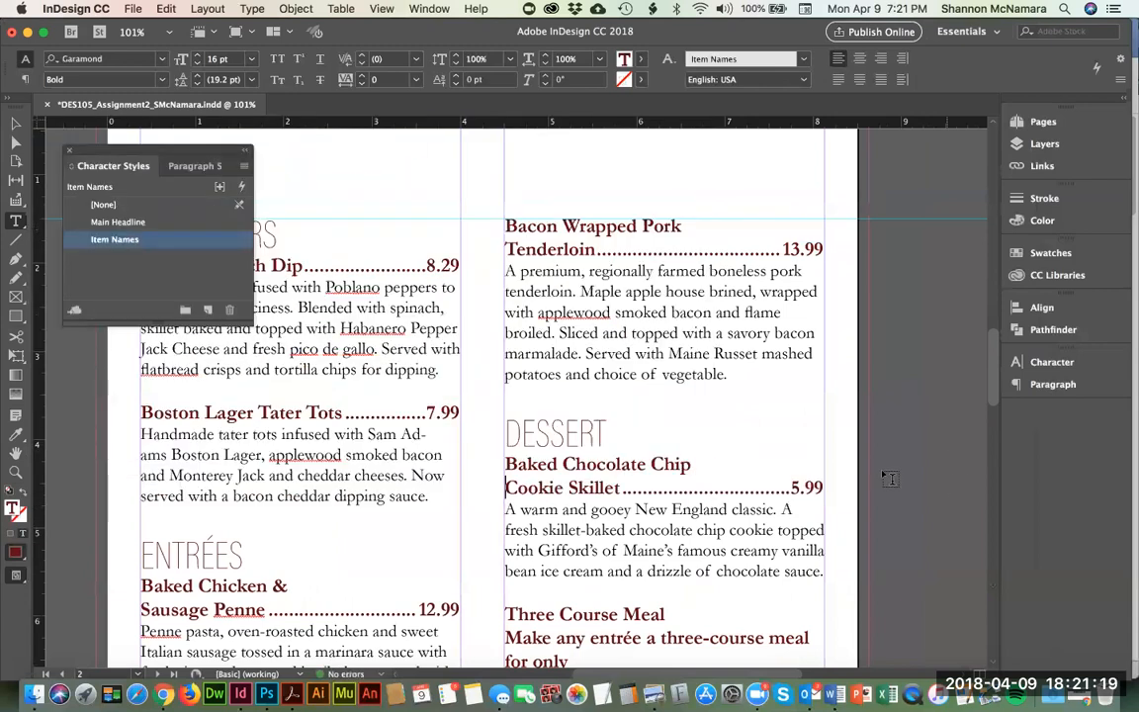
Step: Remove the line break after "for only" in the Three Course Meal text so the dot leader and price follow it directly
scroll(887, 477, down, 5)
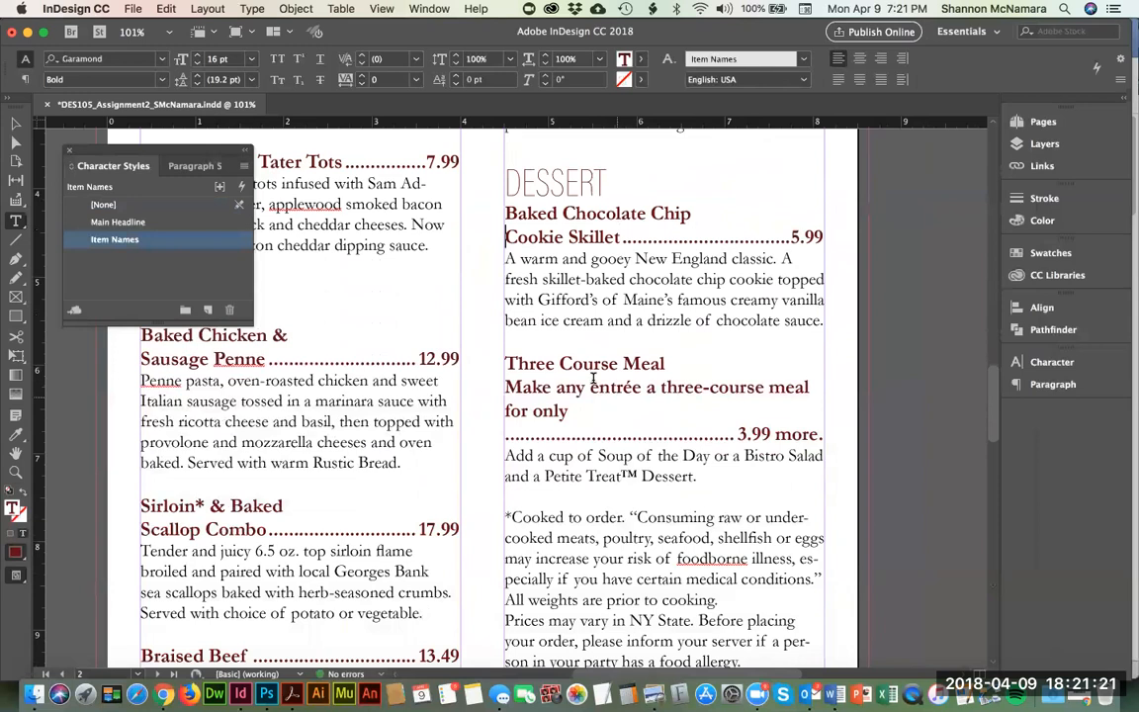
click(505, 436)
key(BackSpace)
scroll(712, 471, down, 2)
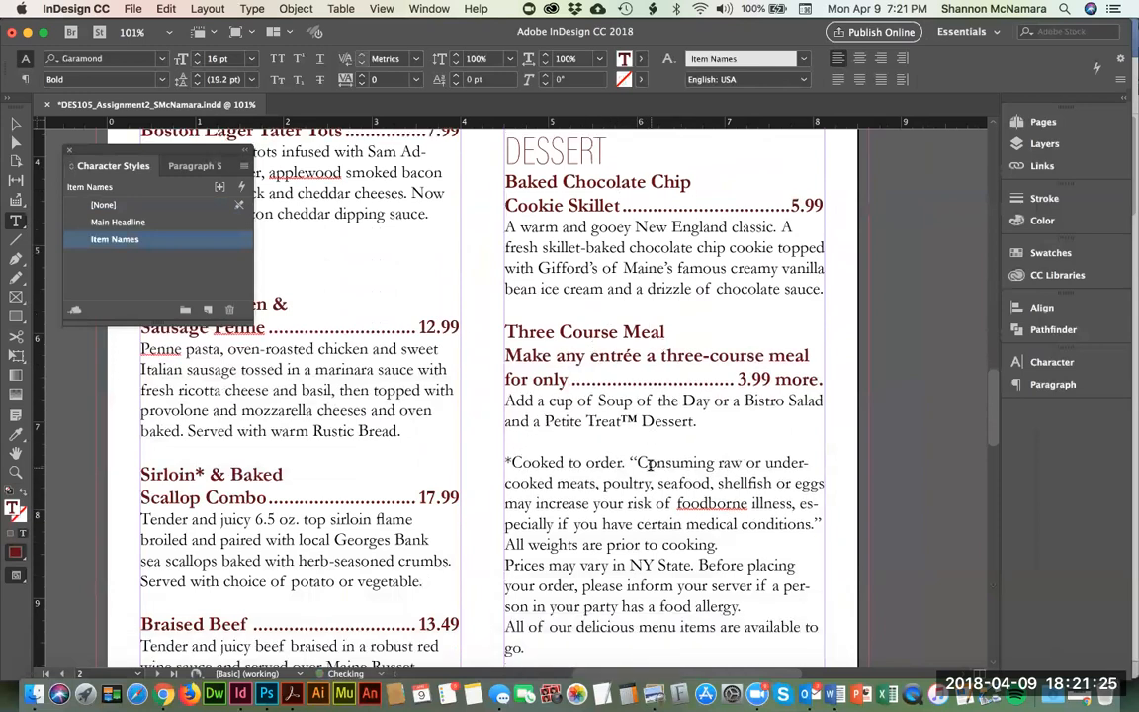
Step: Deselect the text and save the menu document
scroll(651, 462, up, 3)
scroll(649, 462, up, 5)
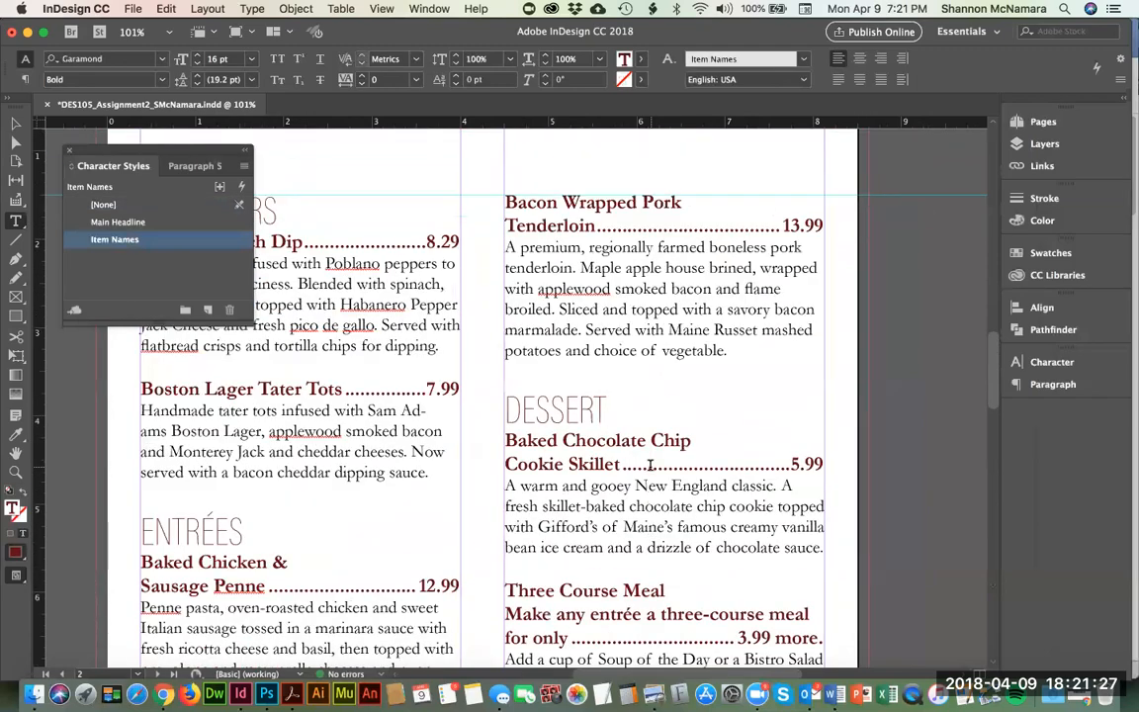
click(87, 464)
scroll(87, 465, left, 5)
scroll(87, 464, down, 1)
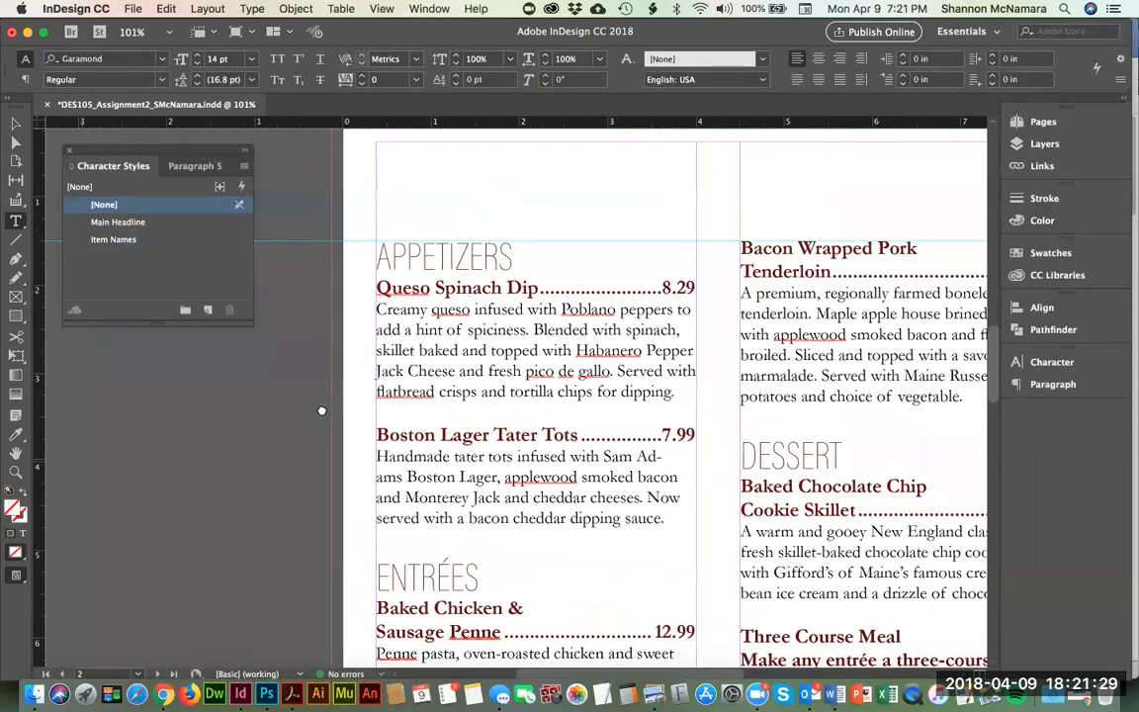
key(super+s)
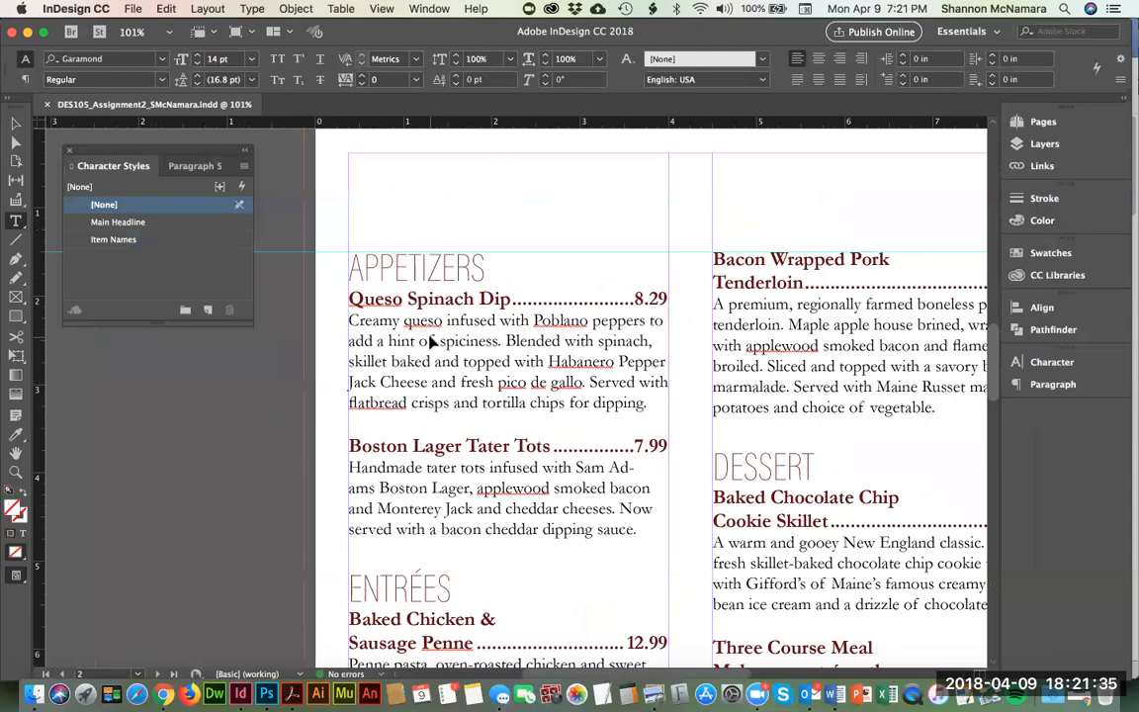
Step: Switch to the CasualDining document in Word, strike through the Queso Spinach Dip item name, and return to InDesign
key(super+Tab)
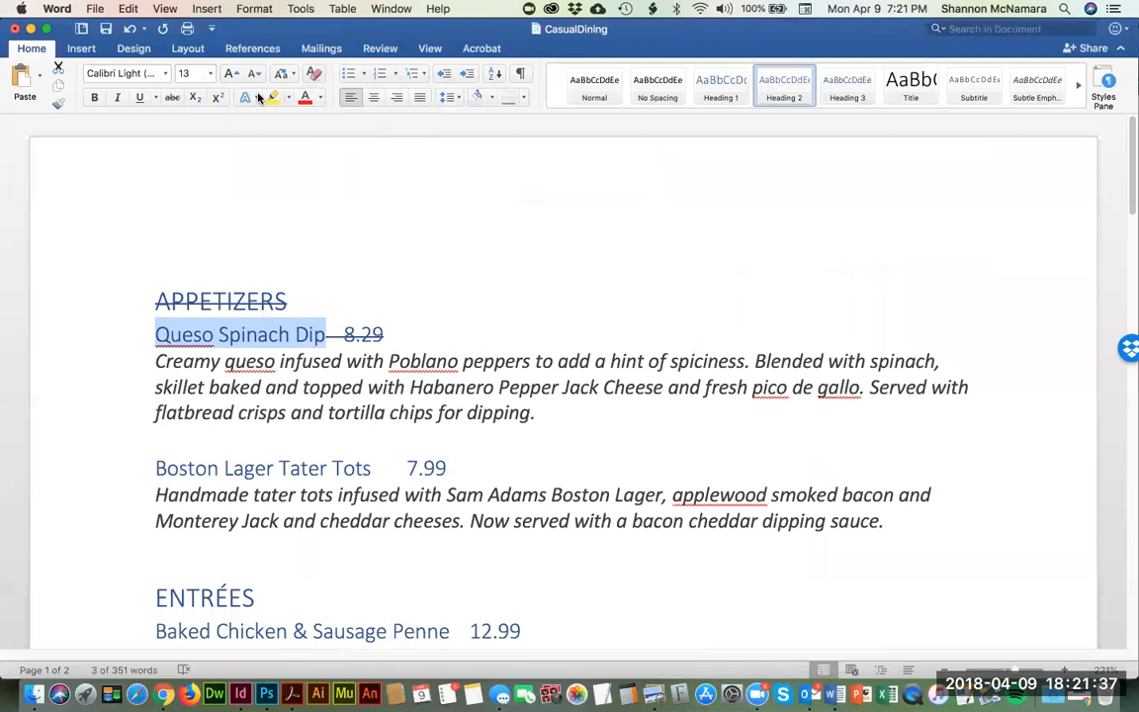
click(173, 98)
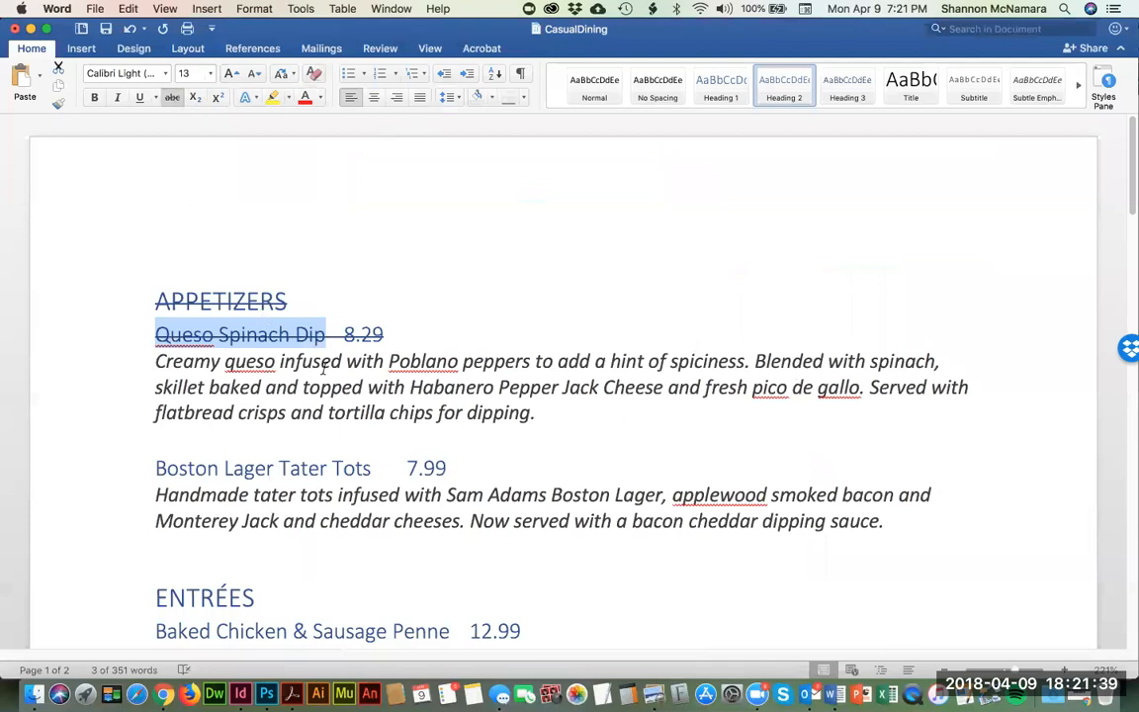
key(super+Tab)
Step: Create a character style named "Item Descriptions" and apply it to the Queso Spinach Dip description paragraph
drag(349, 321, 652, 402)
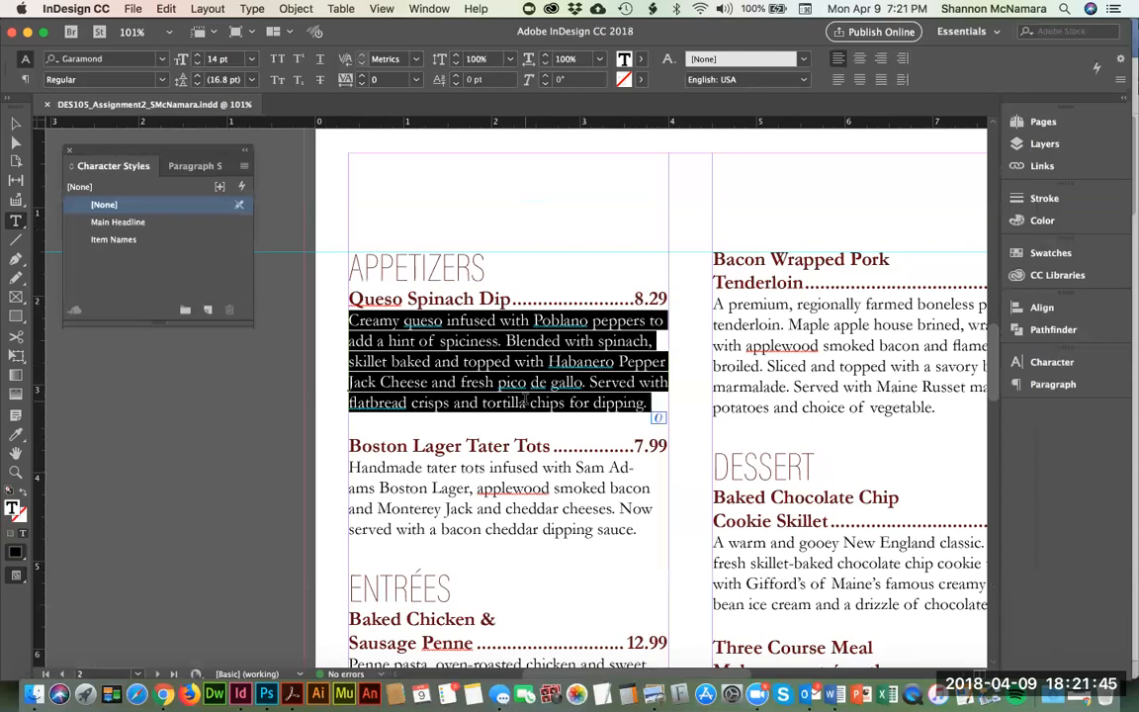
click(175, 166)
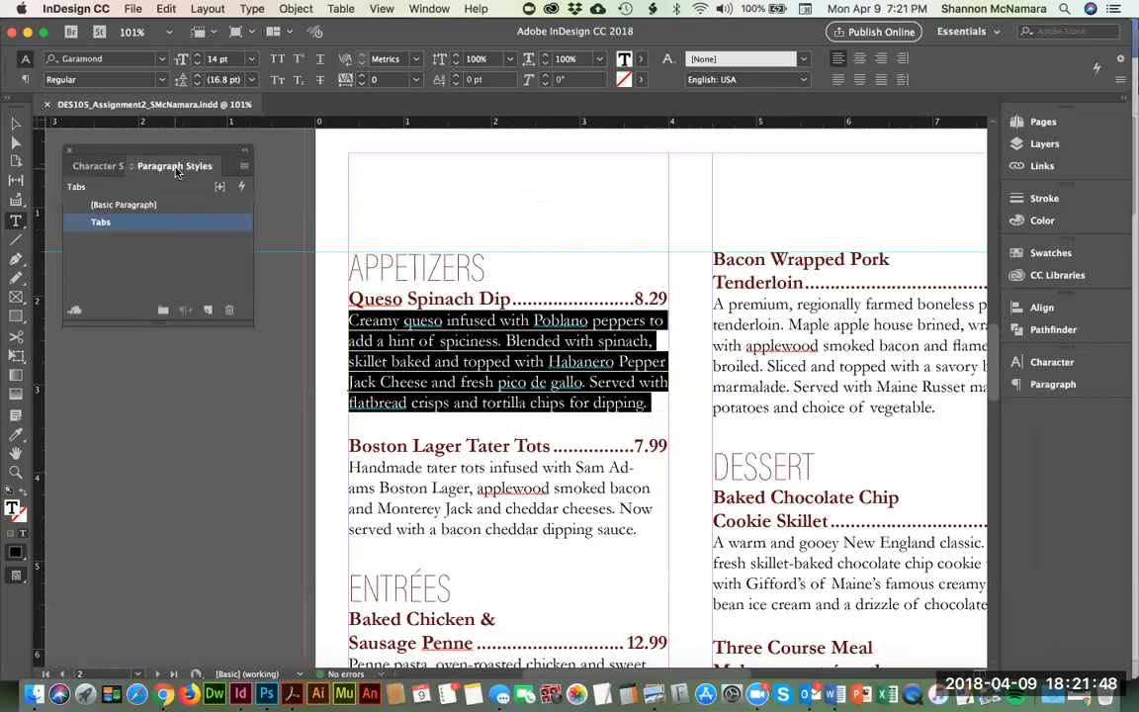
click(99, 166)
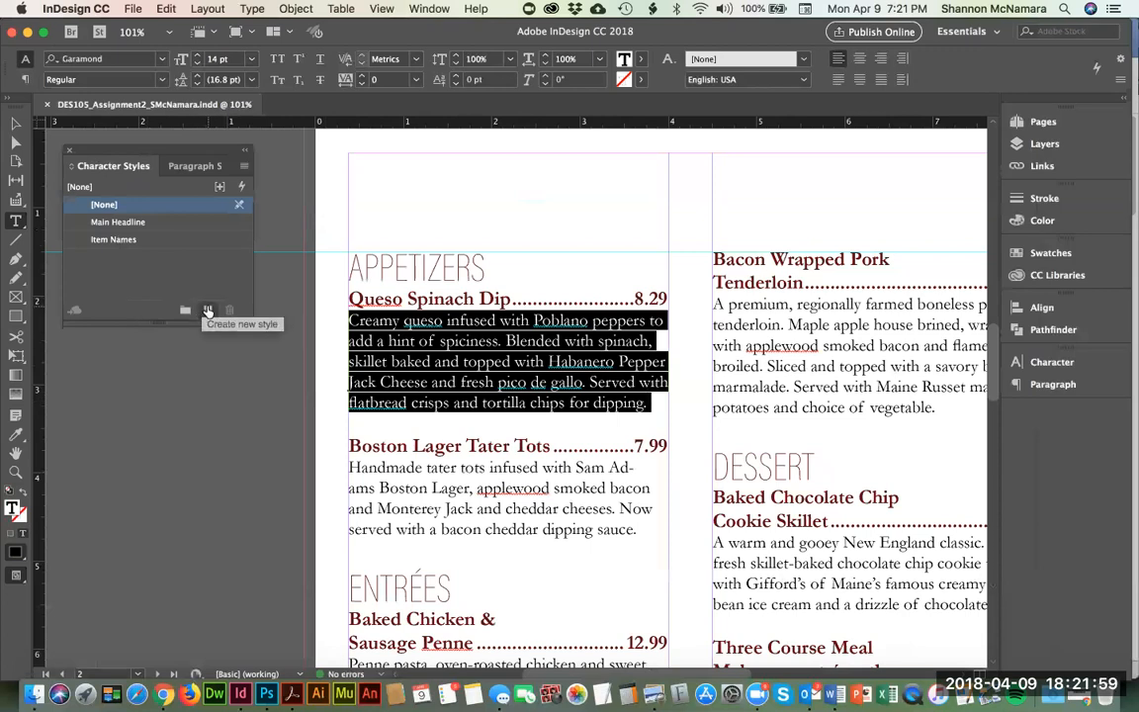
click(183, 166)
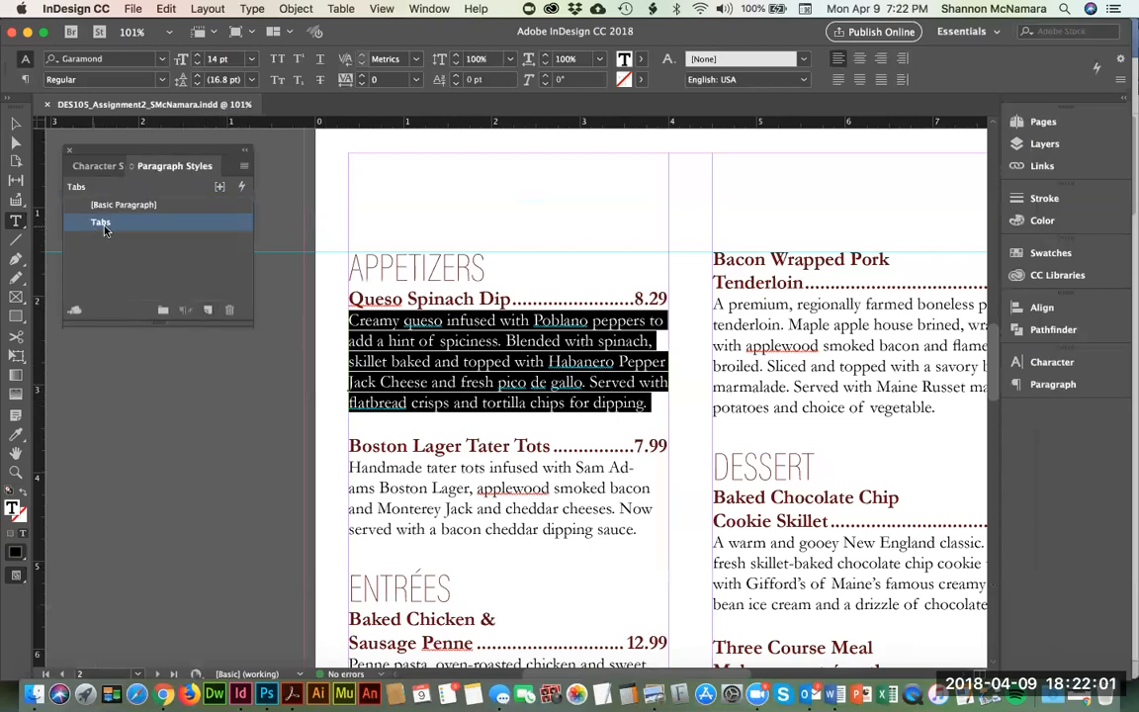
click(97, 168)
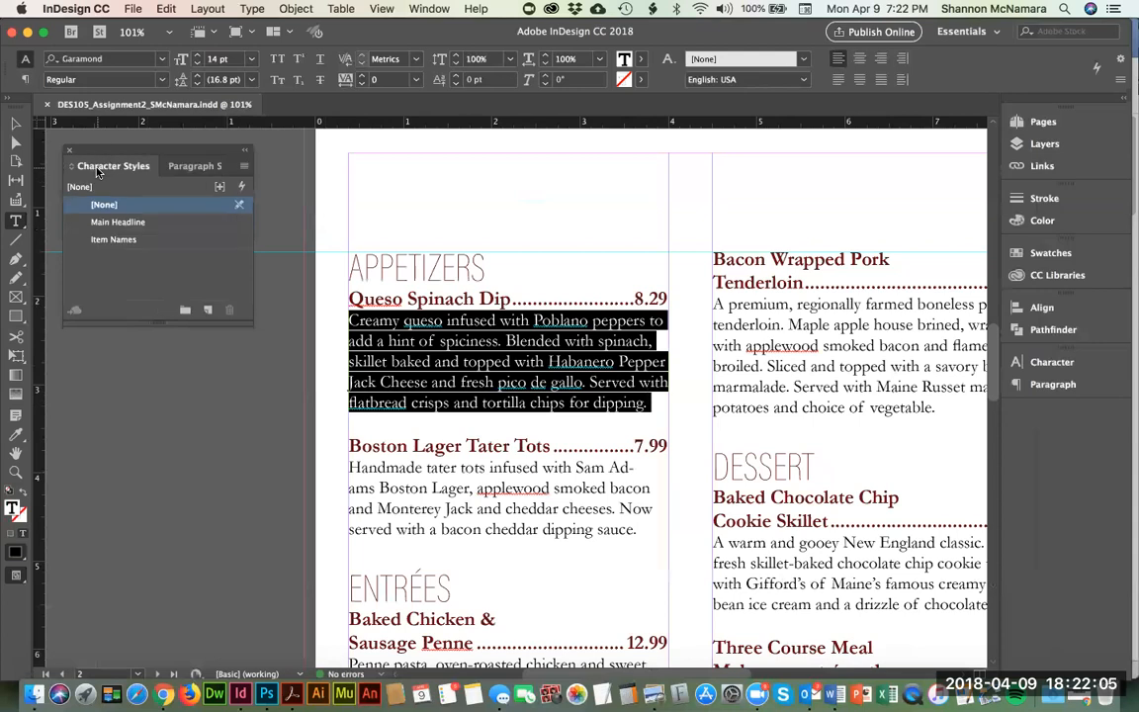
click(207, 311)
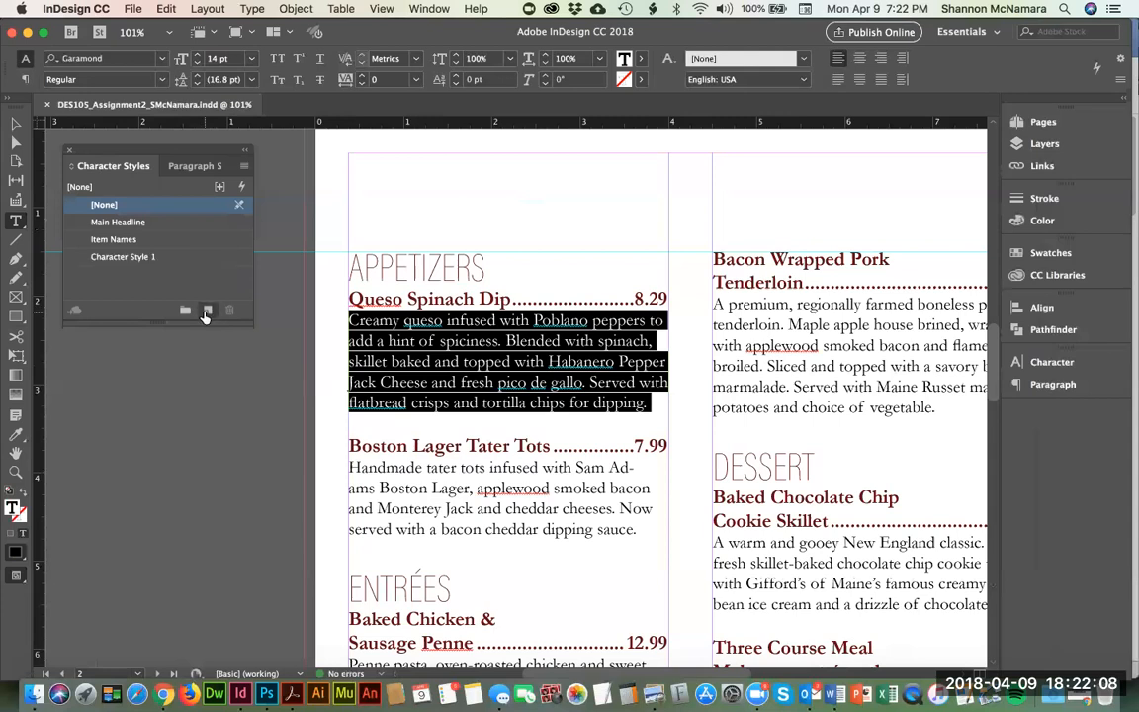
click(102, 258)
double_click(103, 258)
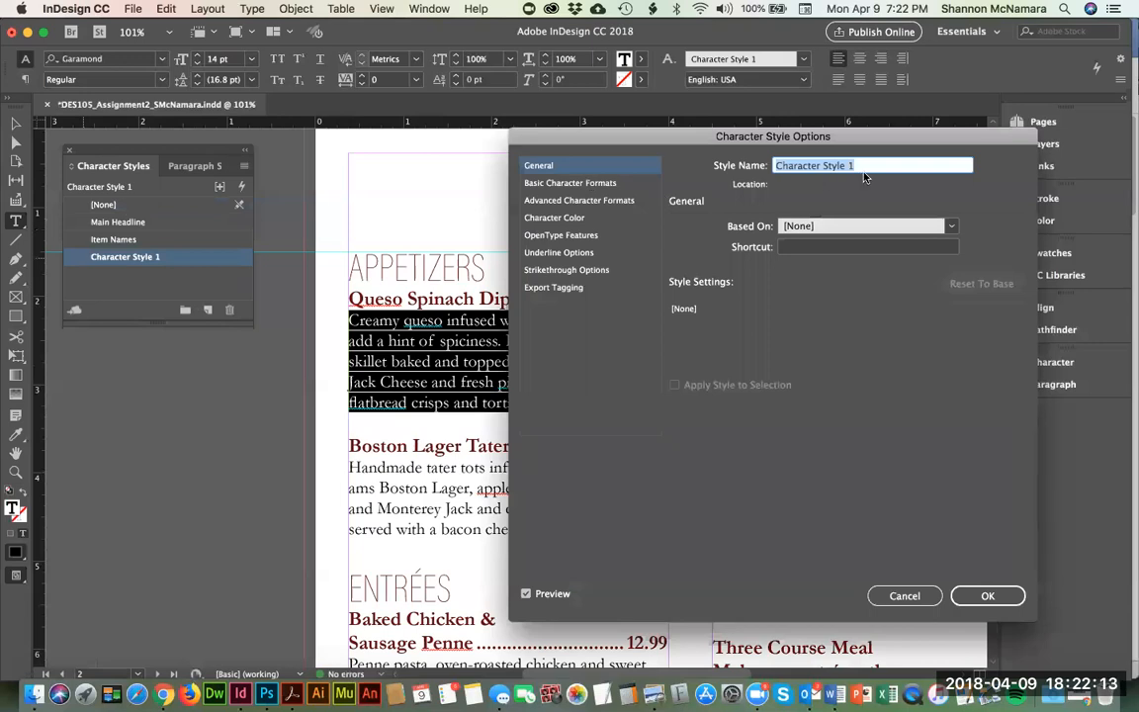
text(Item Descriptions)
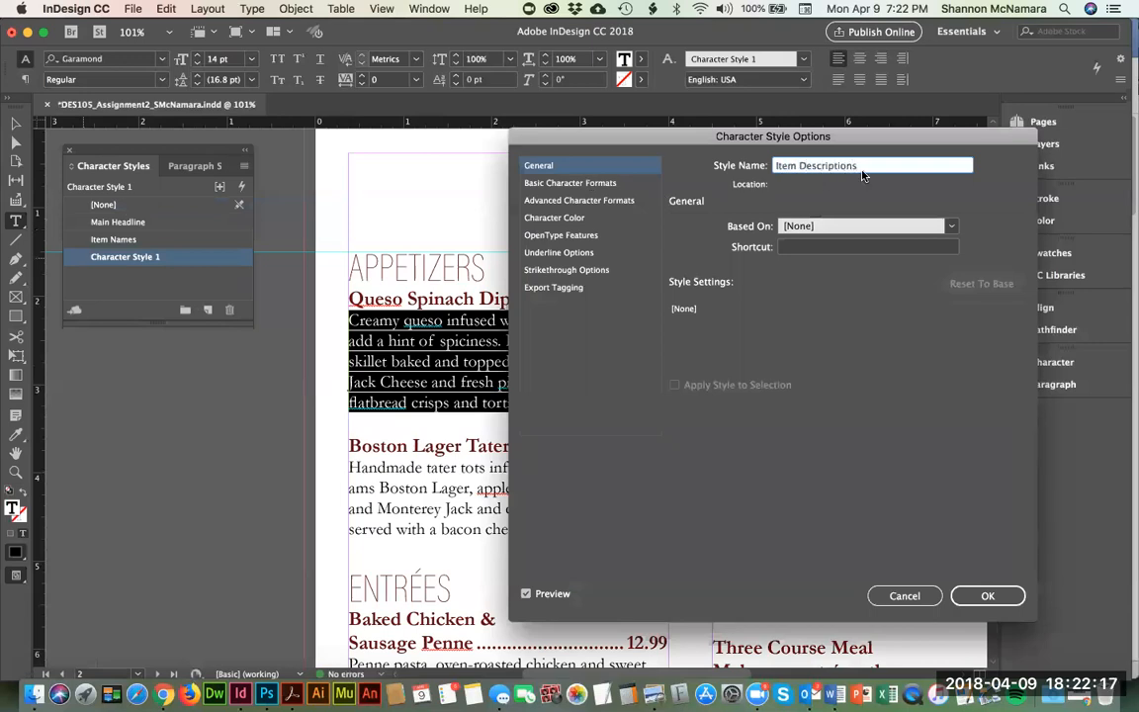
Step: Set the Item Descriptions style to Garamond Italic at 12 pt, confirm the options, and deselect the text
click(565, 185)
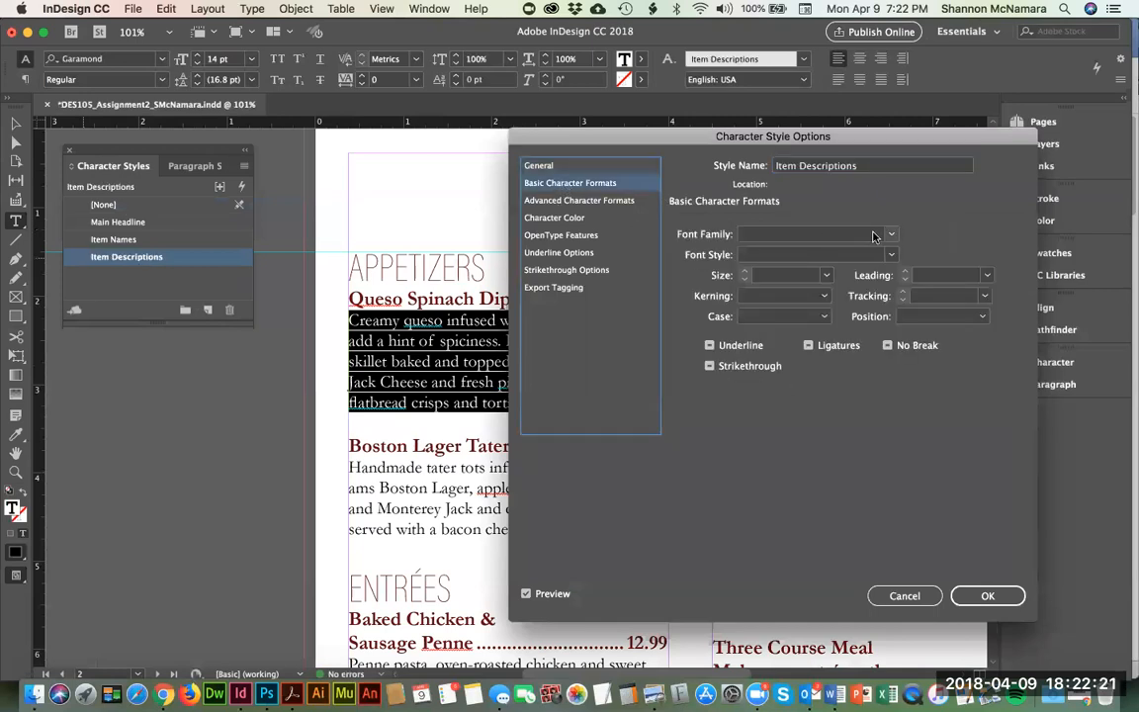
click(799, 234)
click(778, 251)
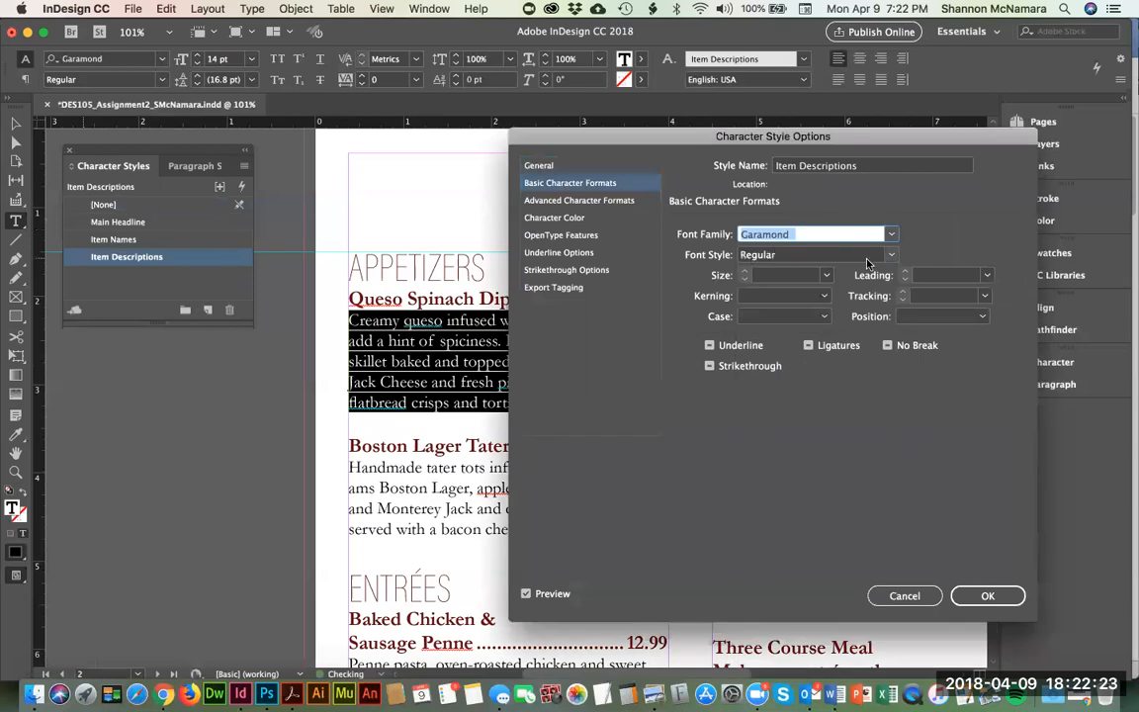
click(803, 254)
click(772, 288)
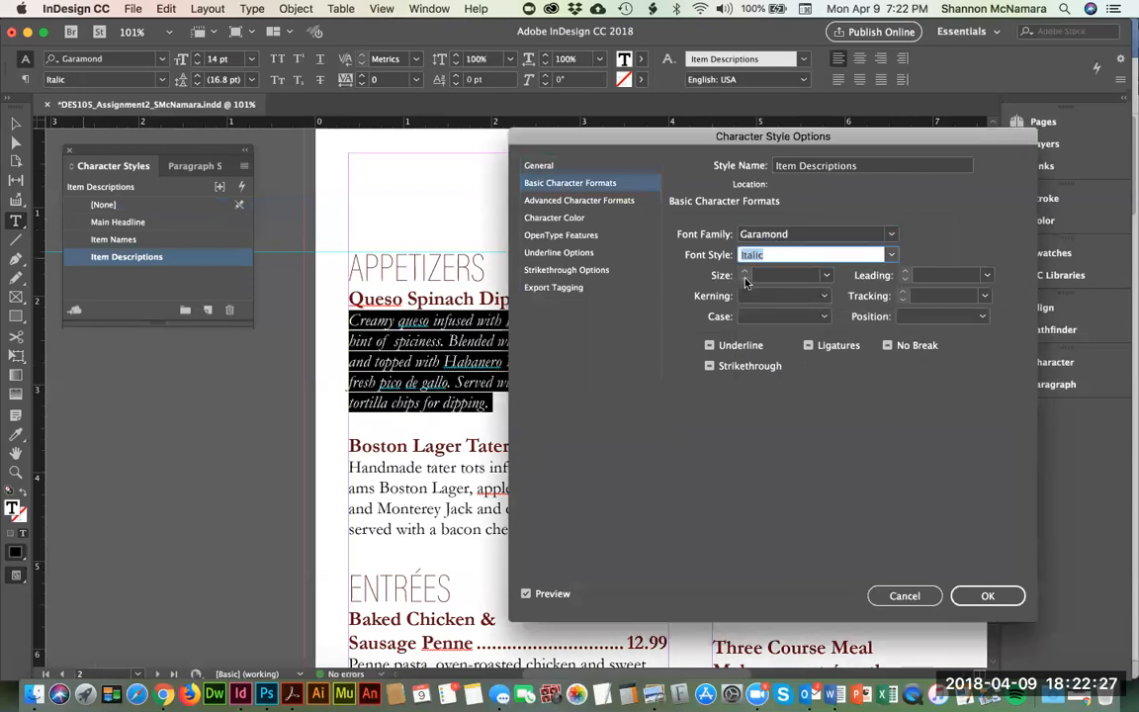
click(787, 275)
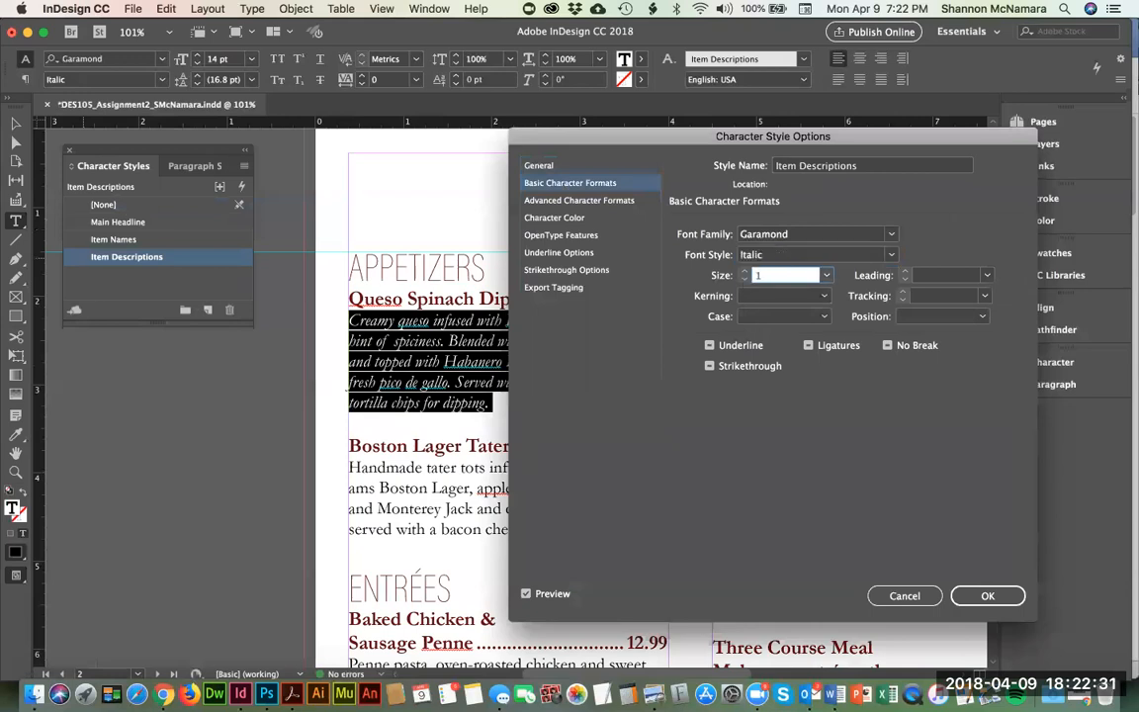
key(Return)
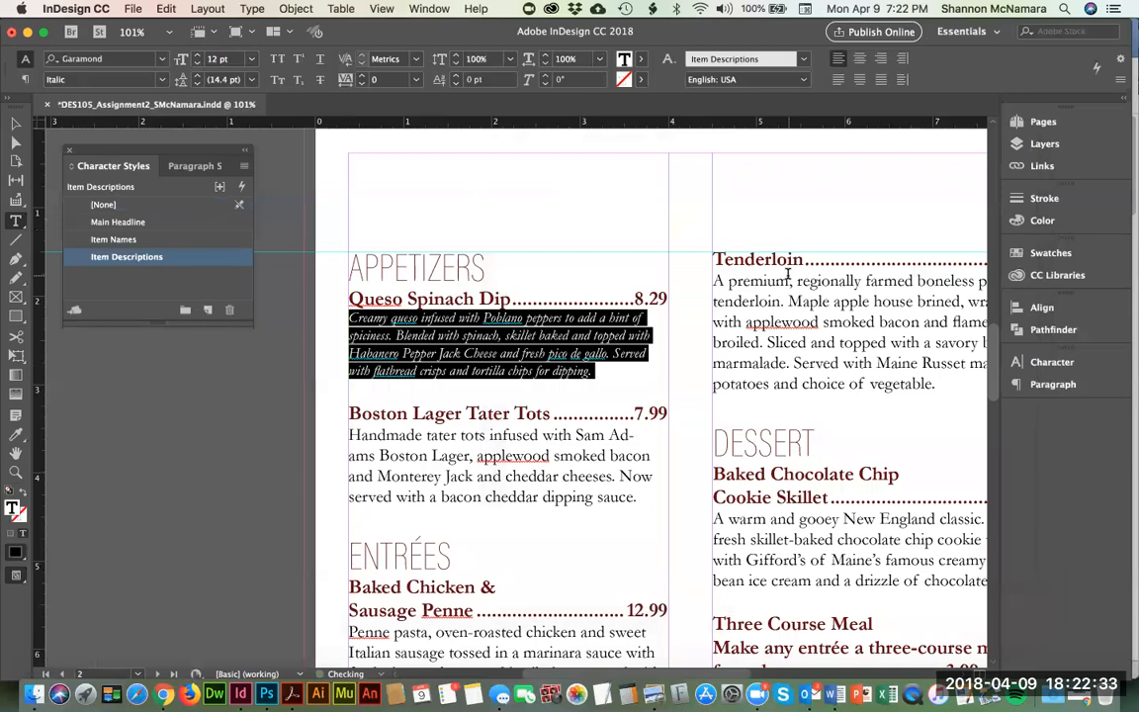
click(225, 394)
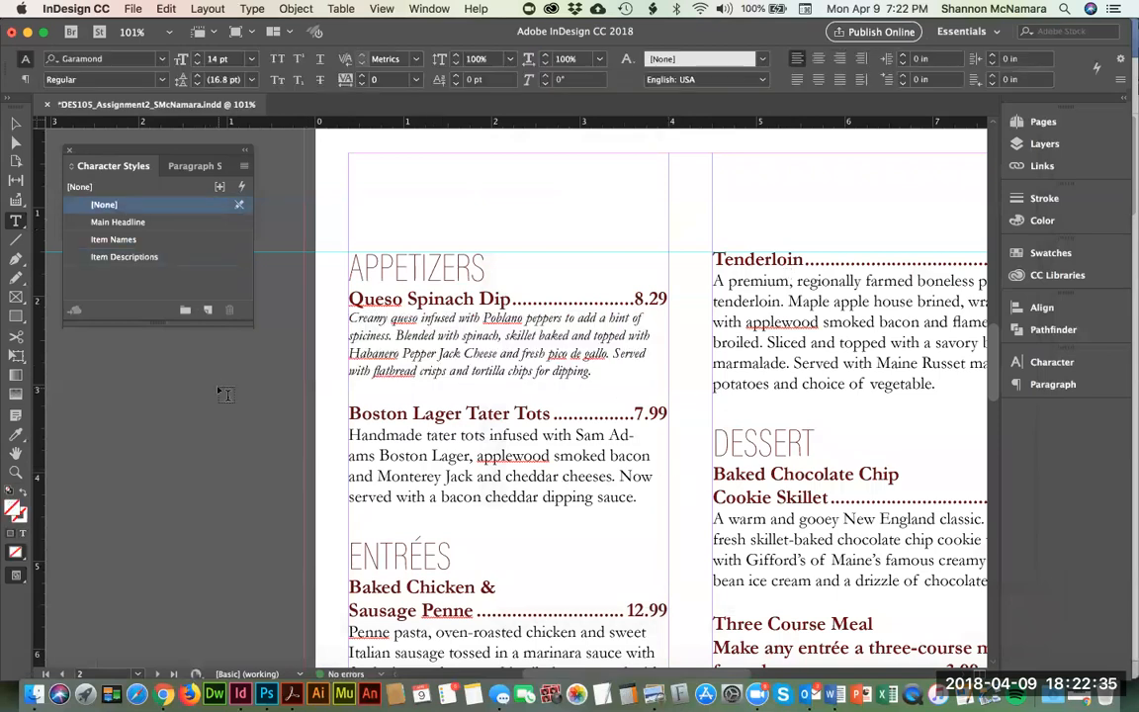
Step: Apply the Item Descriptions character style to the Boston Lager Tater Tots description and deselect the text
key(super+0)
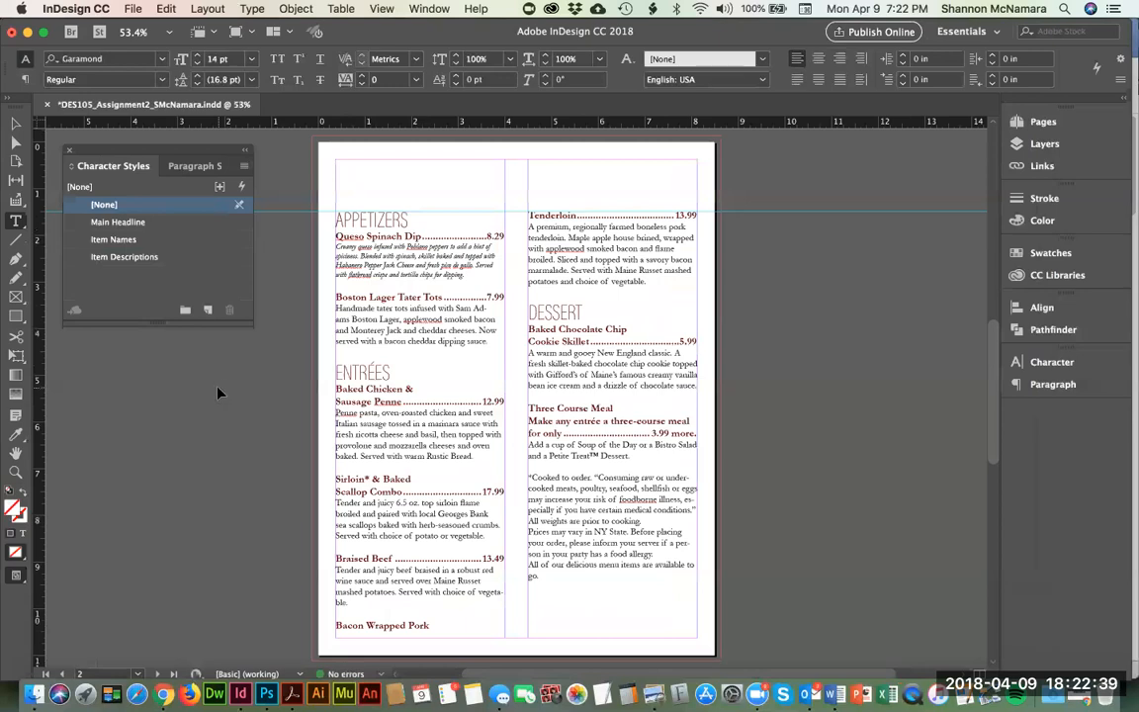
key(super+1)
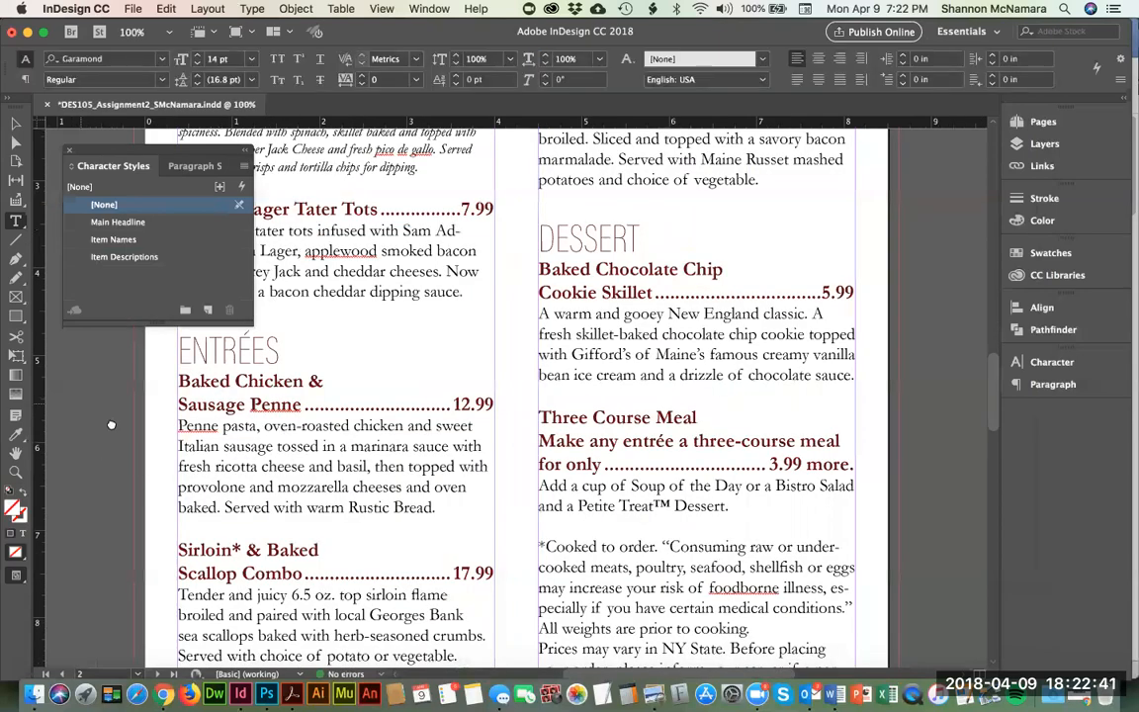
drag(108, 423, 282, 588)
drag(600, 258, 475, 383)
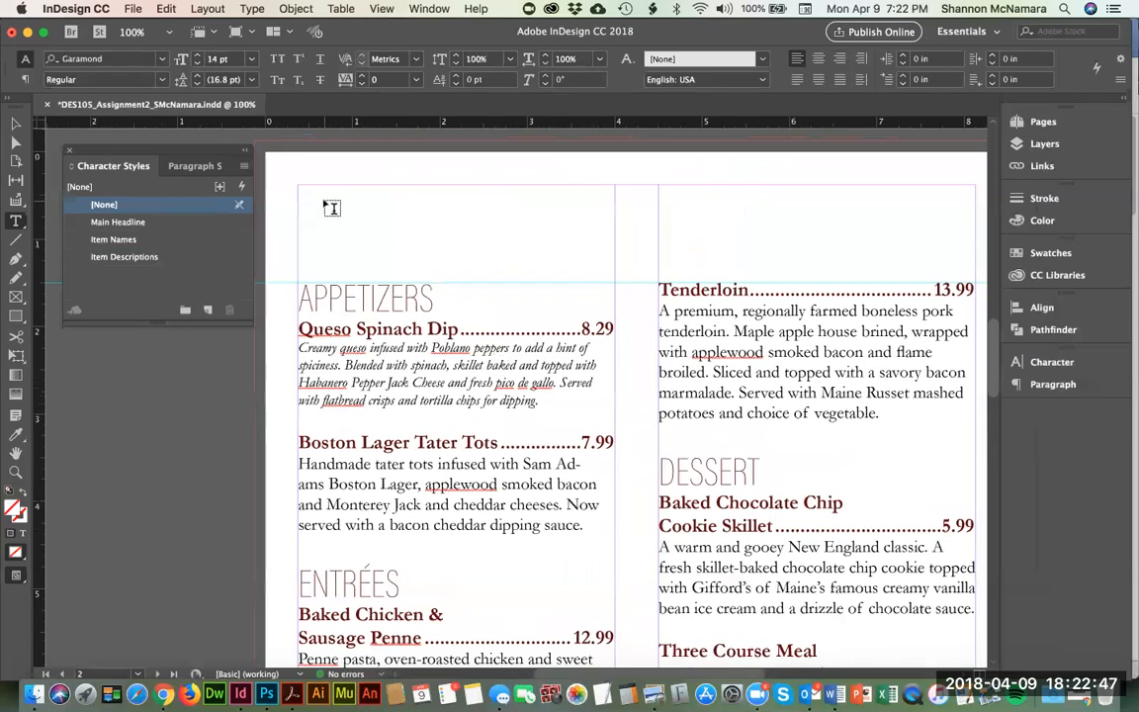
click(299, 463)
key(shift+Down)
key(shift+Down)
key(shift+Down)
key(shift+Down)
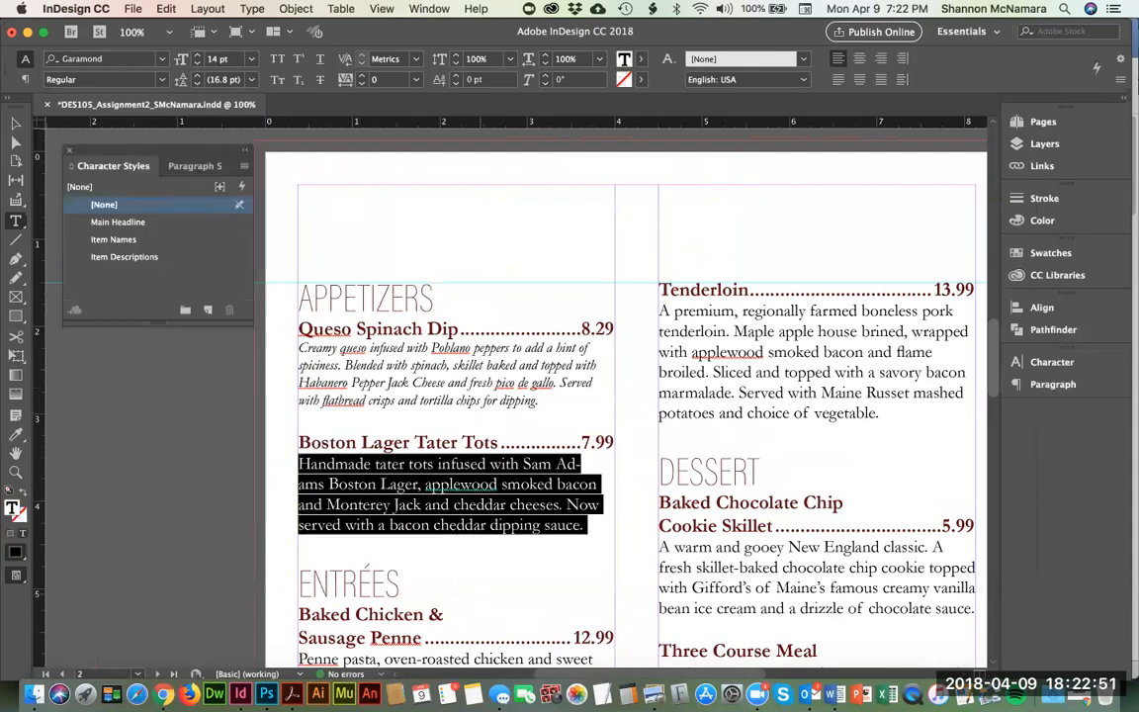
click(123, 256)
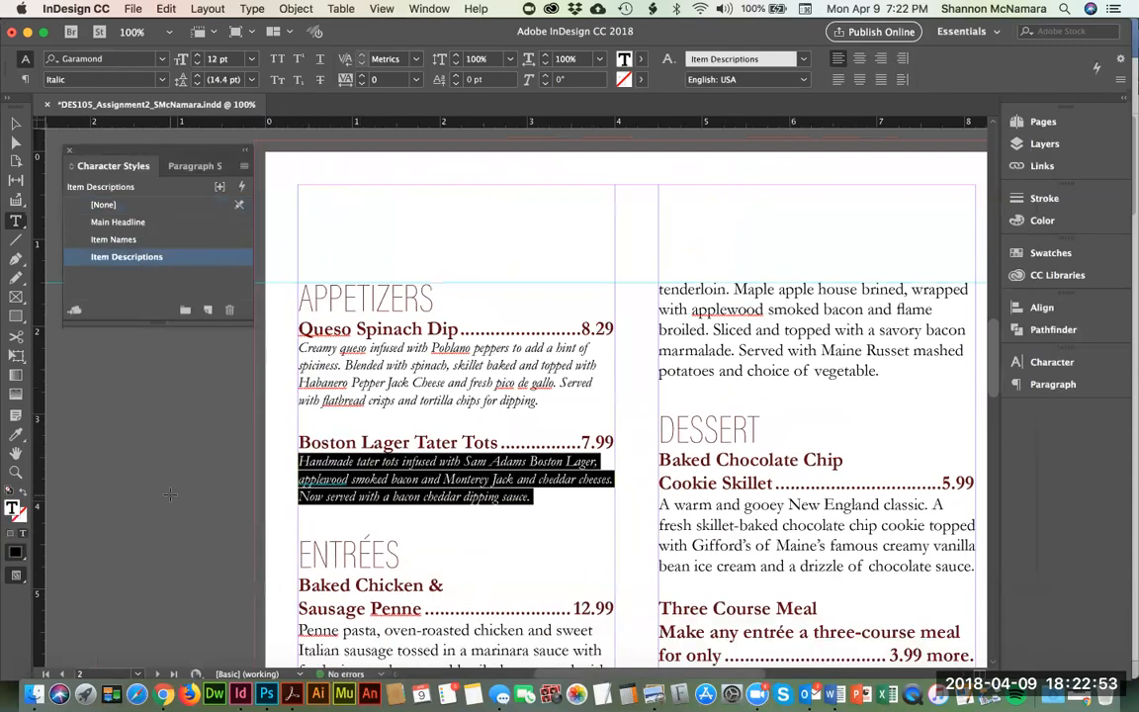
key(super+shift+a)
Step: Apply the Item Descriptions character style to the Baked Chicken & Sausage Penne description
scroll(180, 501, down, 5)
click(299, 392)
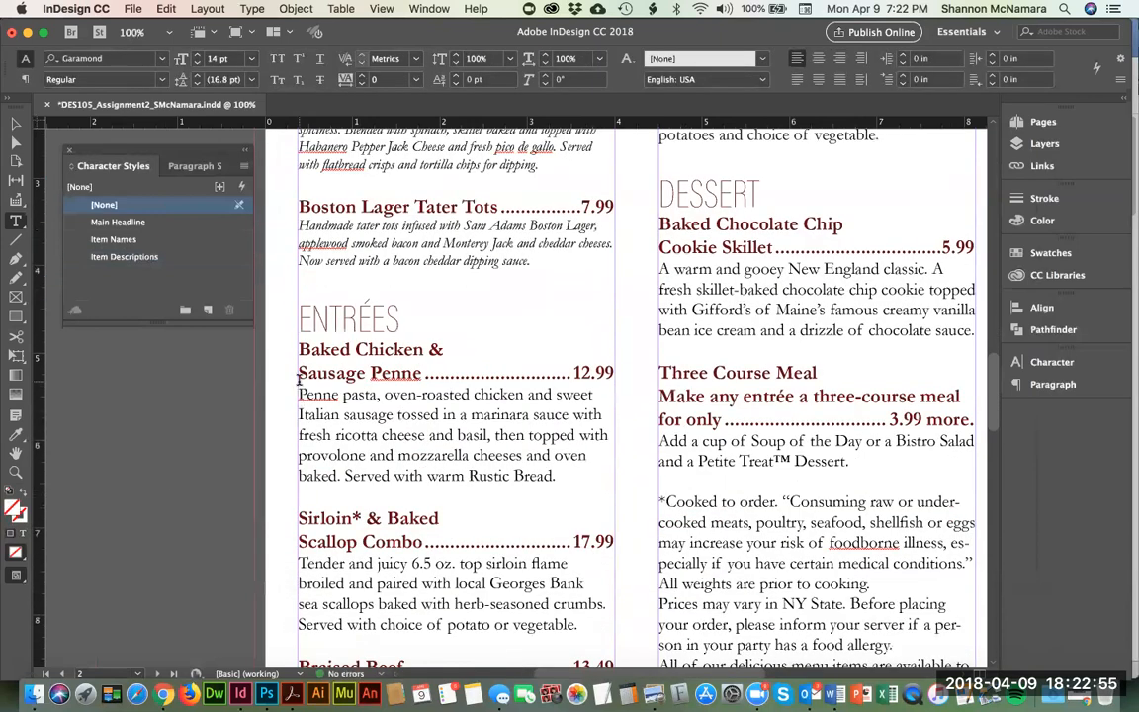
shift+click(579, 475)
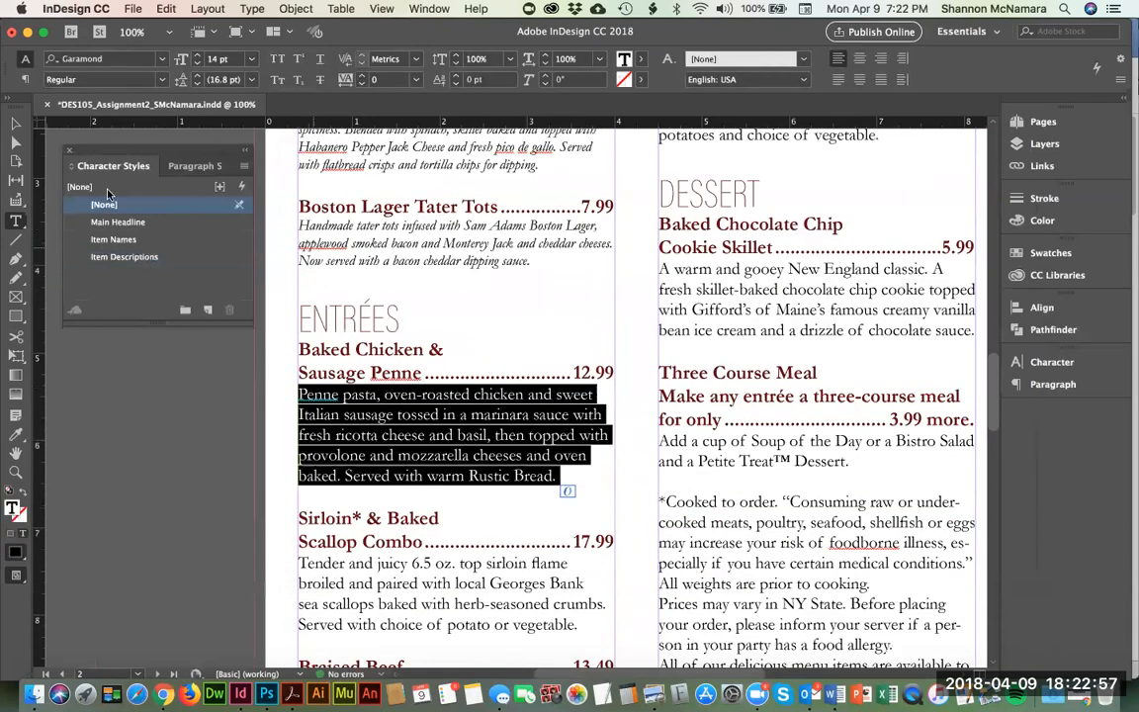
click(124, 256)
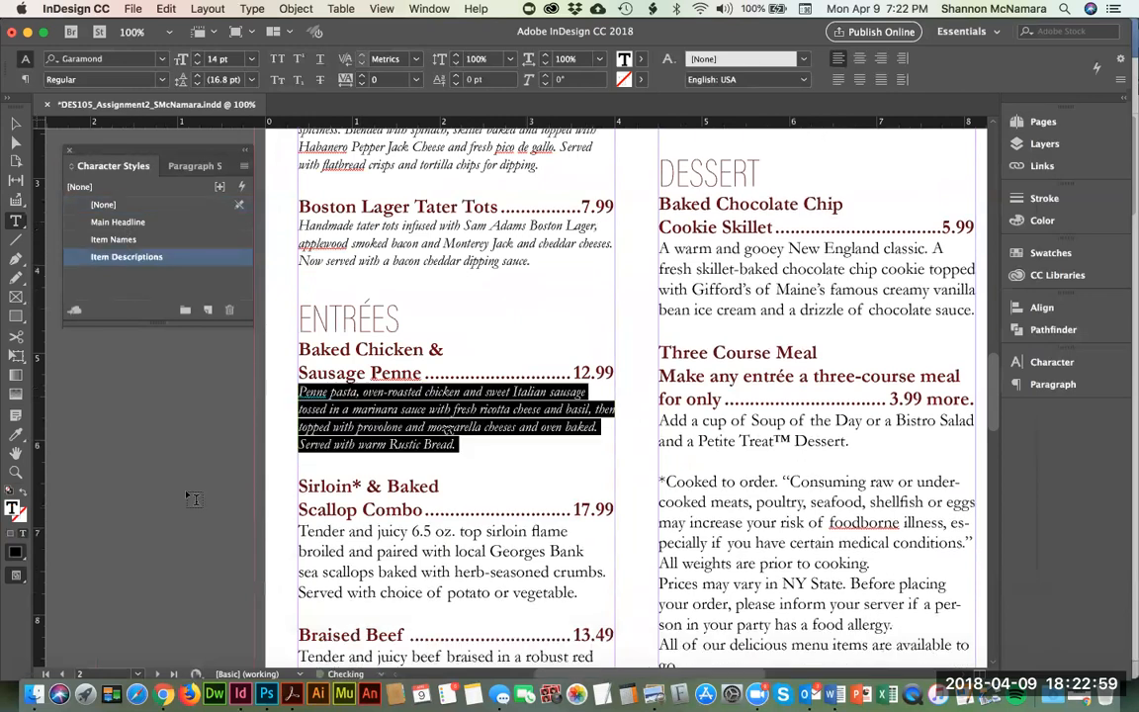
Step: Apply the Item Descriptions character style to the Sirloin & Baked Scallop Combo and Braised Beef descriptions
scroll(194, 490, down, 3)
scroll(194, 491, down, 2)
click(300, 372)
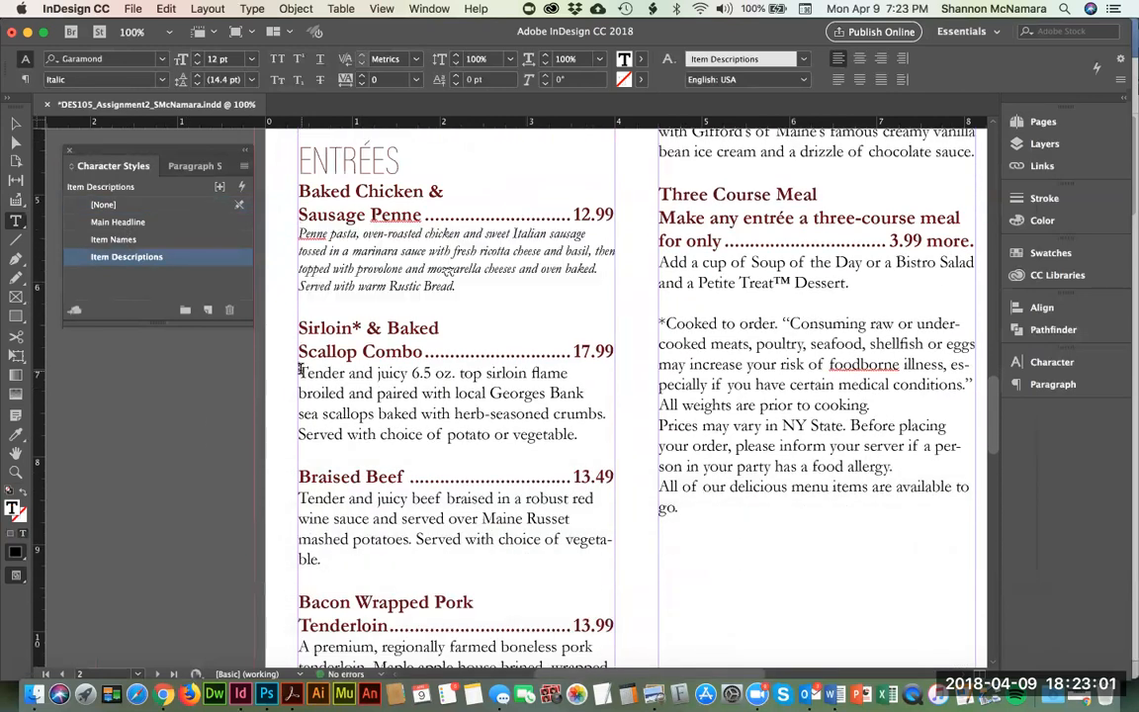
shift+click(583, 435)
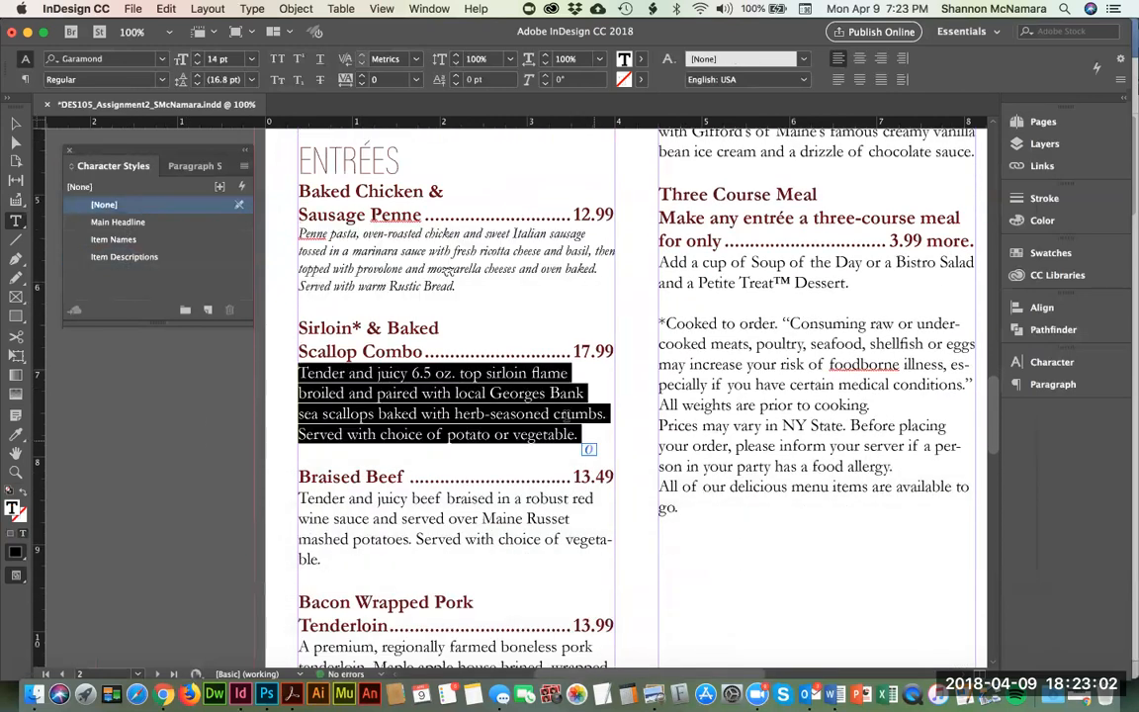
click(126, 257)
drag(298, 468, 341, 531)
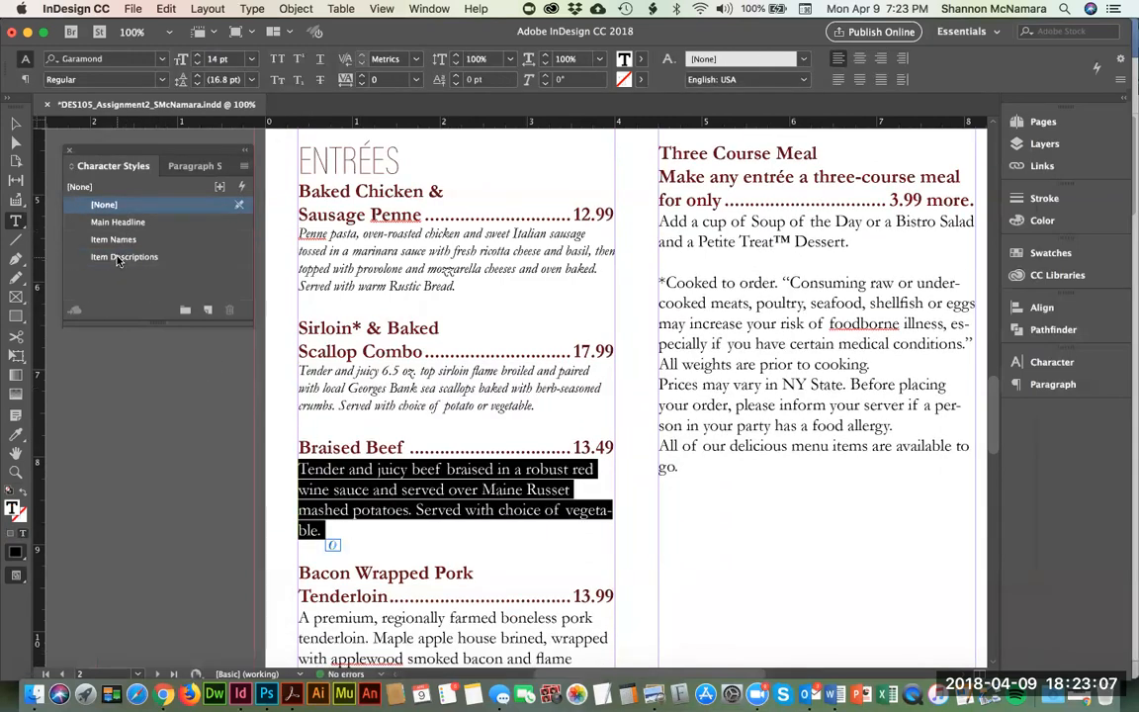
click(126, 257)
Step: Apply the Item Descriptions character style to the entire Bacon Wrapped Pork Tenderloin description
scroll(299, 492, down, 3)
drag(299, 491, 299, 571)
key(shift+Down)
key(shift+Down)
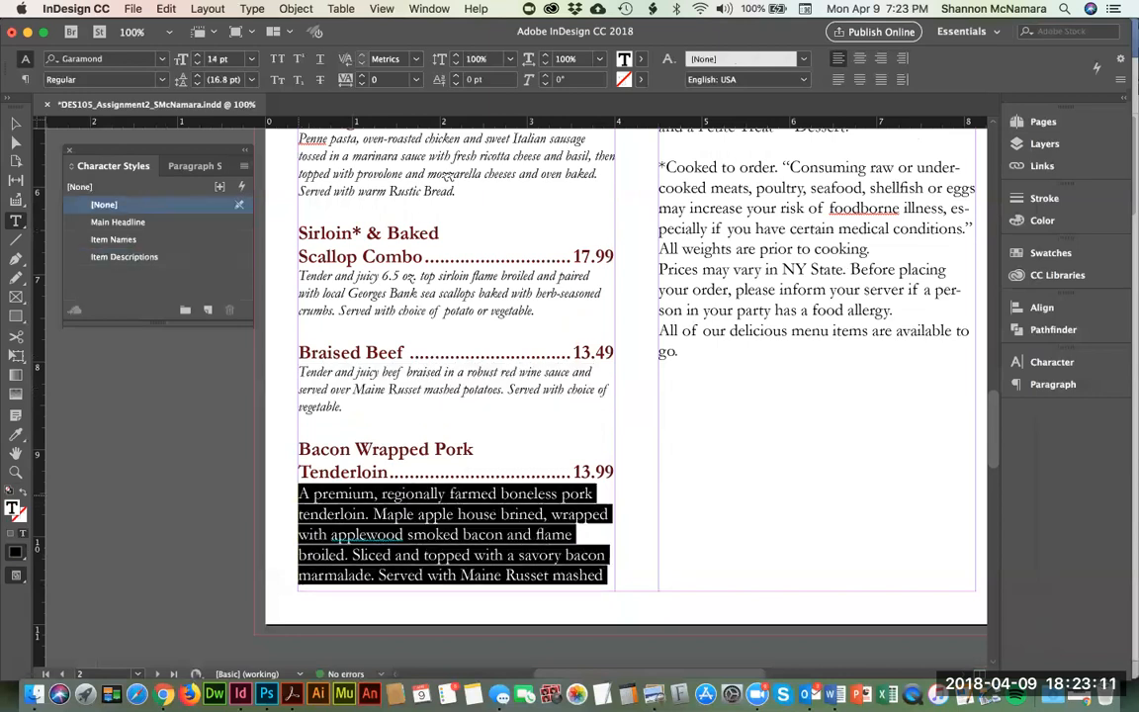
click(149, 259)
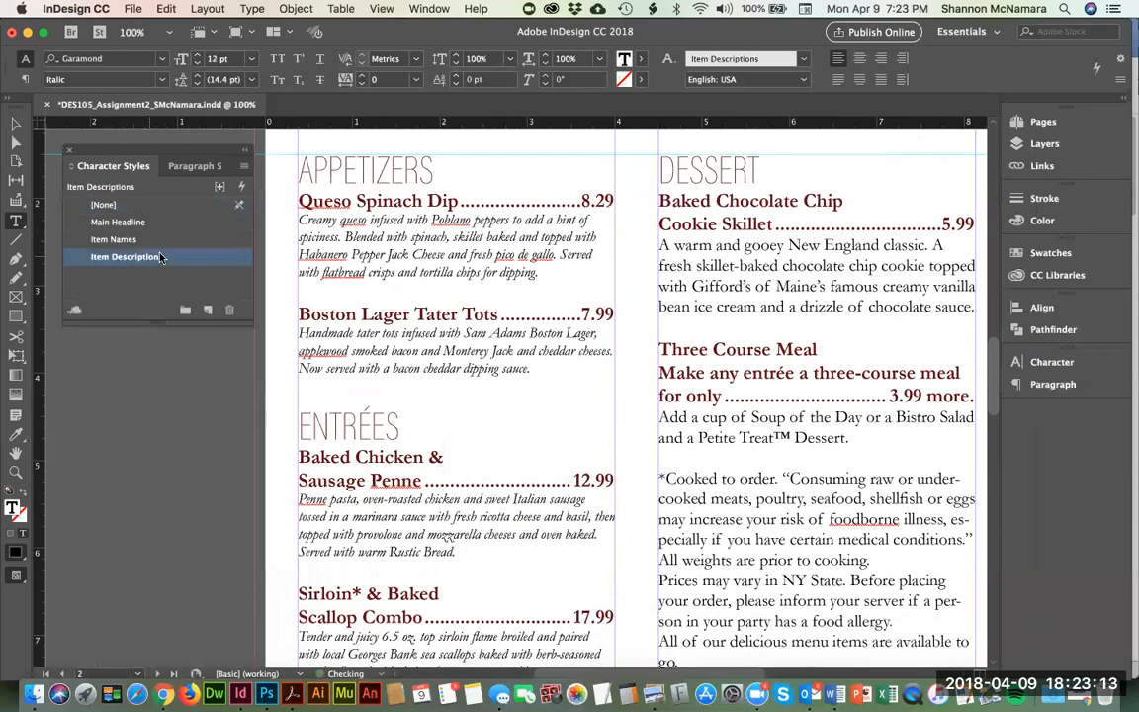
Step: Apply the Item Descriptions character style to the Baked Chocolate Chip Cookie Skillet description
click(715, 390)
key(shift+Down)
key(shift+Down)
key(shift+Down)
key(shift+Down)
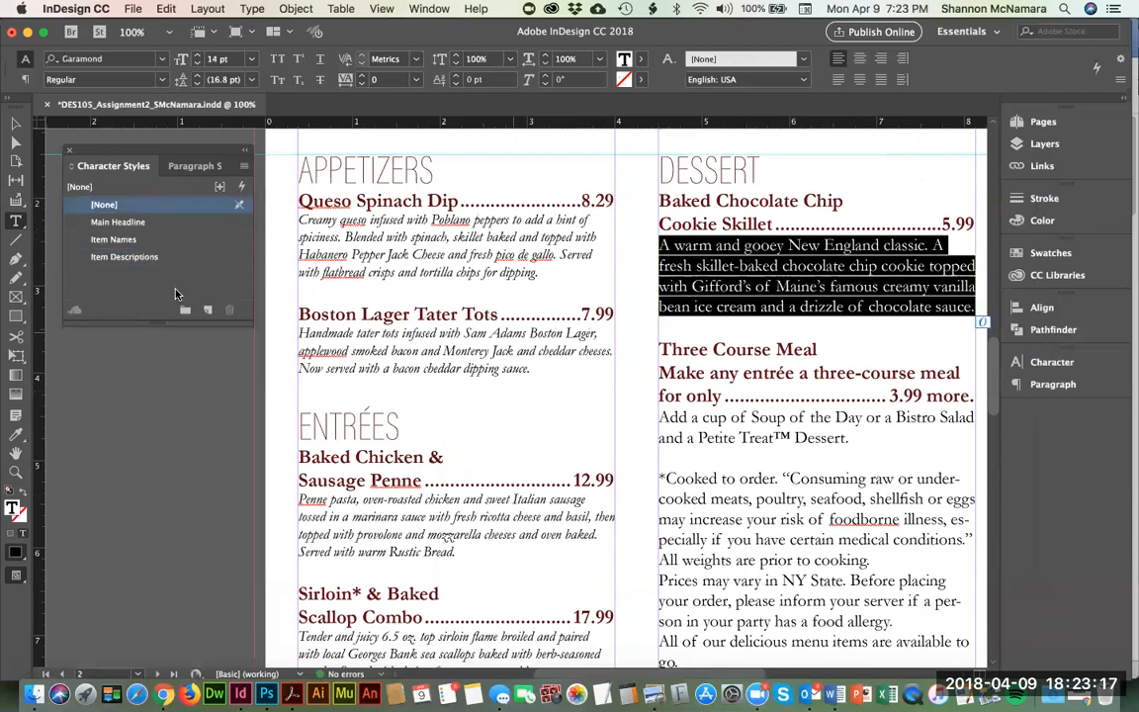
click(152, 258)
Step: Apply the Item Descriptions character style to the two-line description under the Three Course Meal item
key(Down)
key(Down)
key(Down)
key(Down)
key(Down)
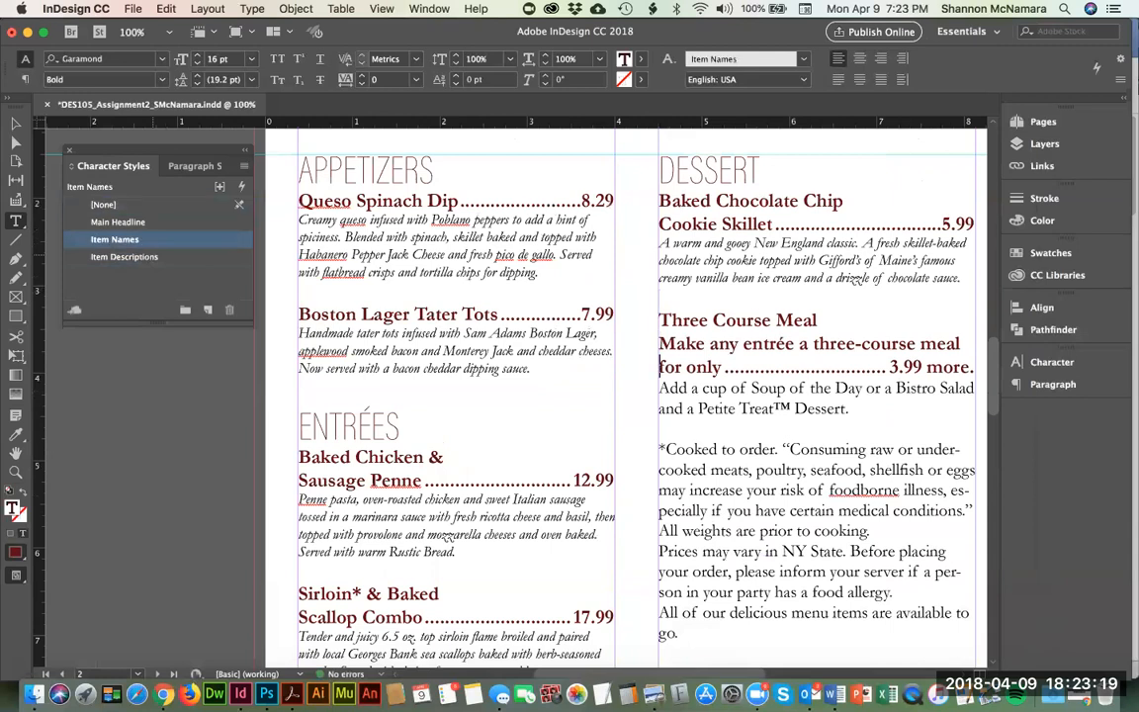
key(shift+Down)
key(shift+Down)
click(127, 257)
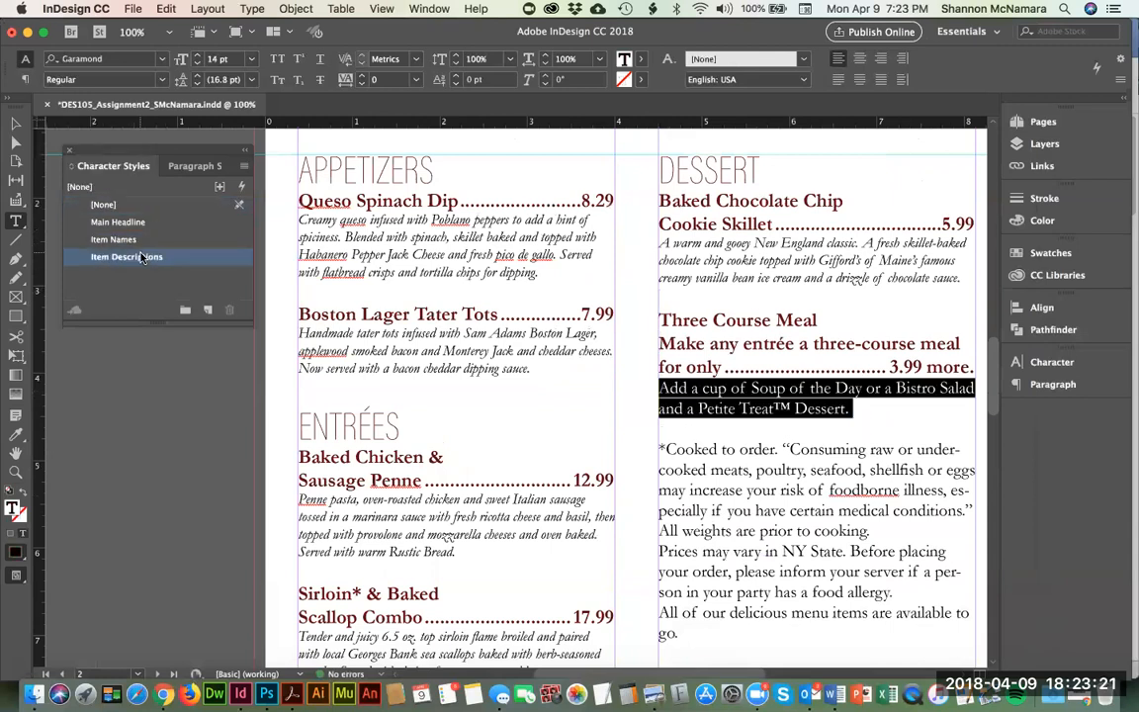
Step: Apply the Item Descriptions character style to the whole "Cooked to order" disclaimer below the Three Course Meal
key(Down)
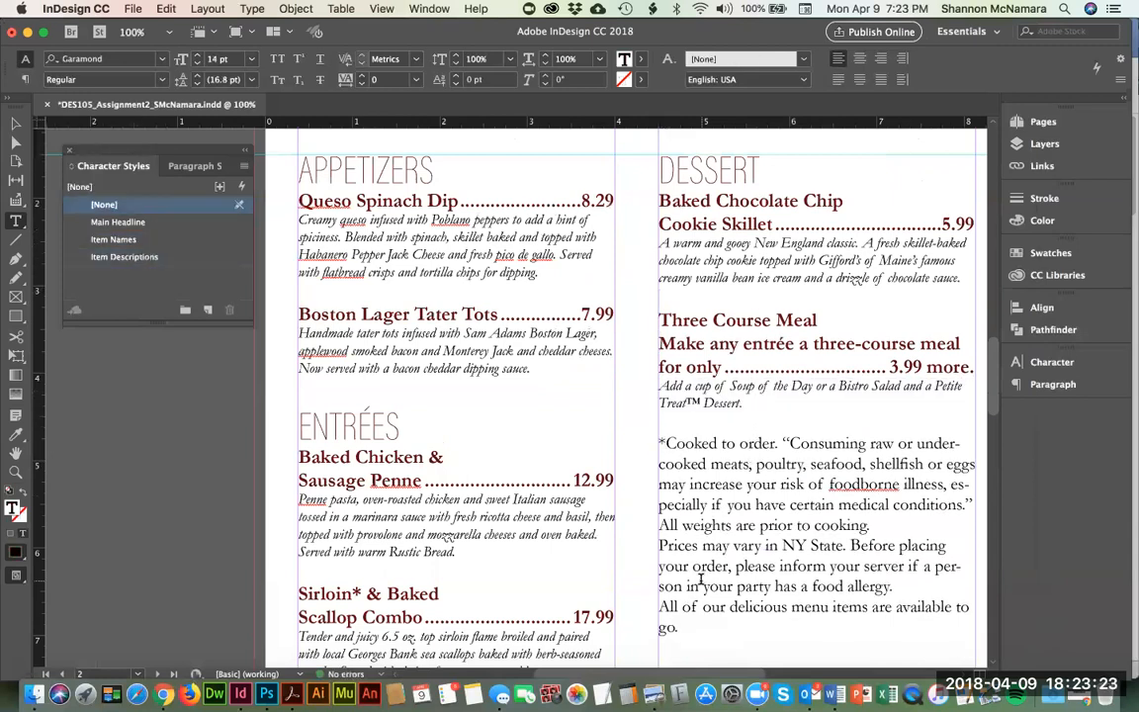
key(shift+Down)
key(shift+Down)
key(shift+Down)
key(shift+Down)
key(shift+Down)
key(shift+Down)
key(shift+Down)
key(shift+Down)
key(shift+Down)
key(shift+Down)
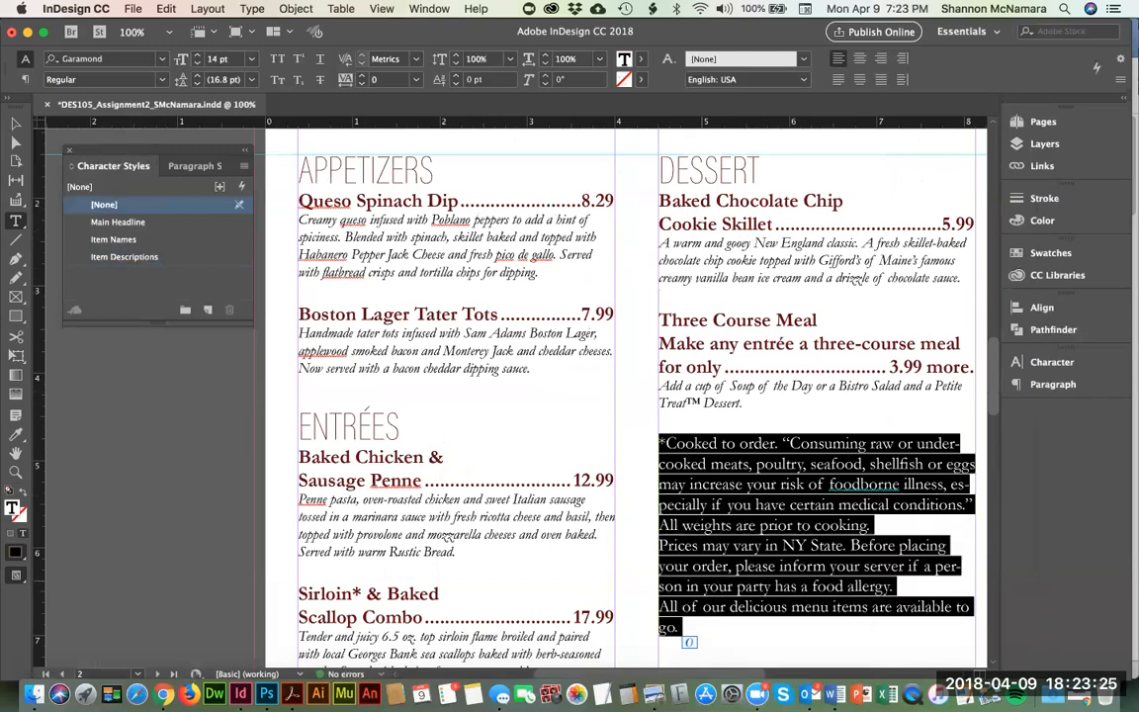
click(114, 258)
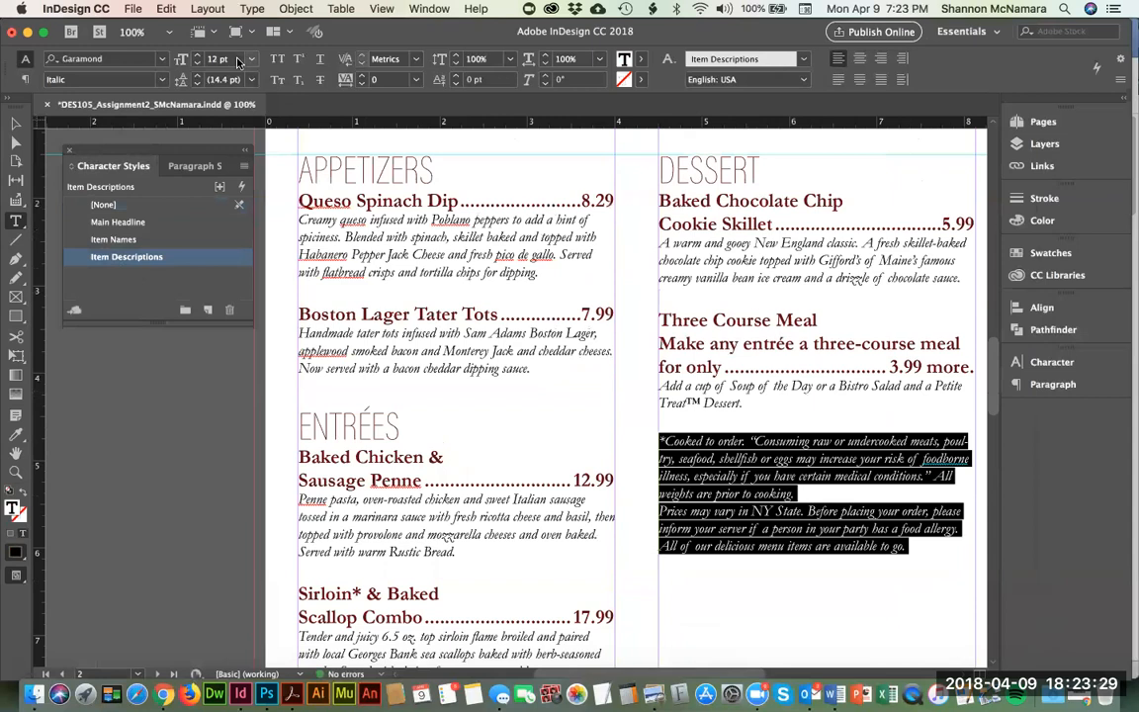
Step: Reduce the disclaimer text to 10 pt, then deselect everything and fit the page in the window
click(235, 62)
key(Down)
key(Down)
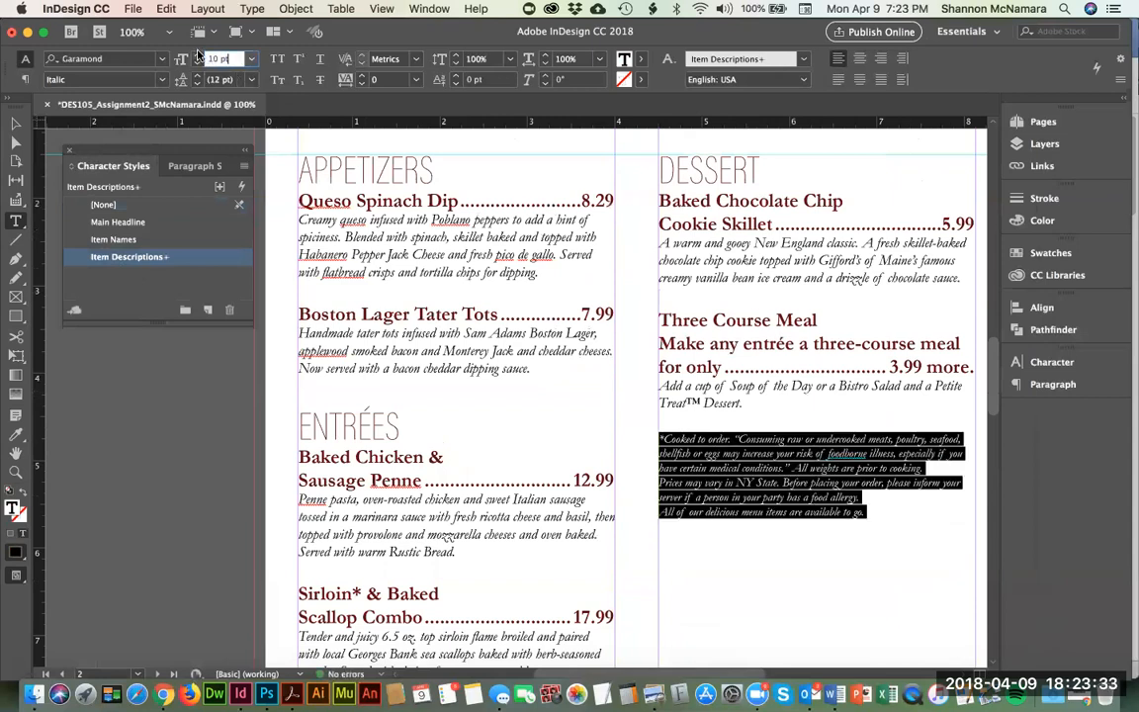
key(Return)
click(659, 438)
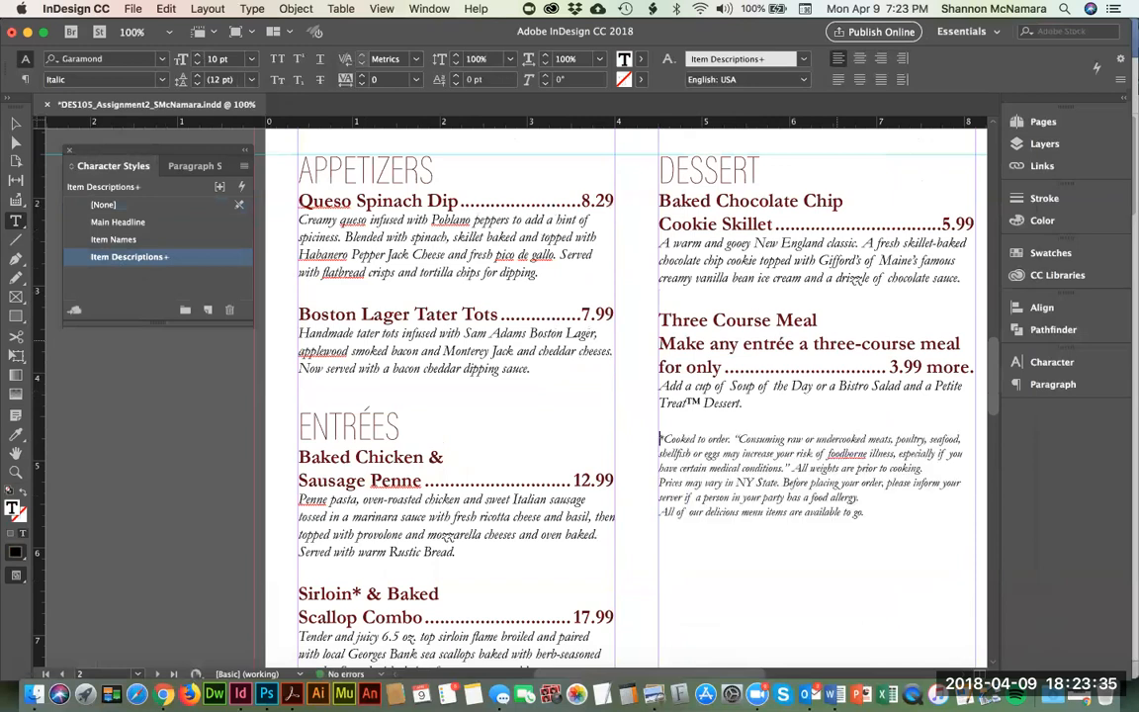
key(Escape)
click(165, 491)
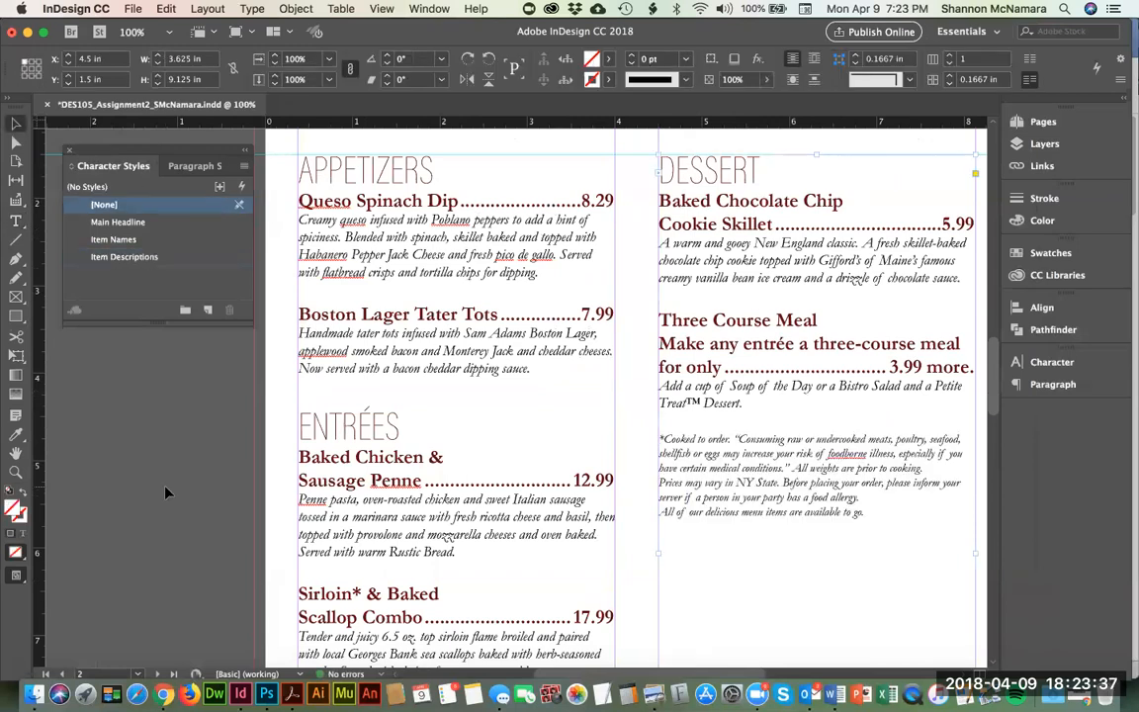
key(super+0)
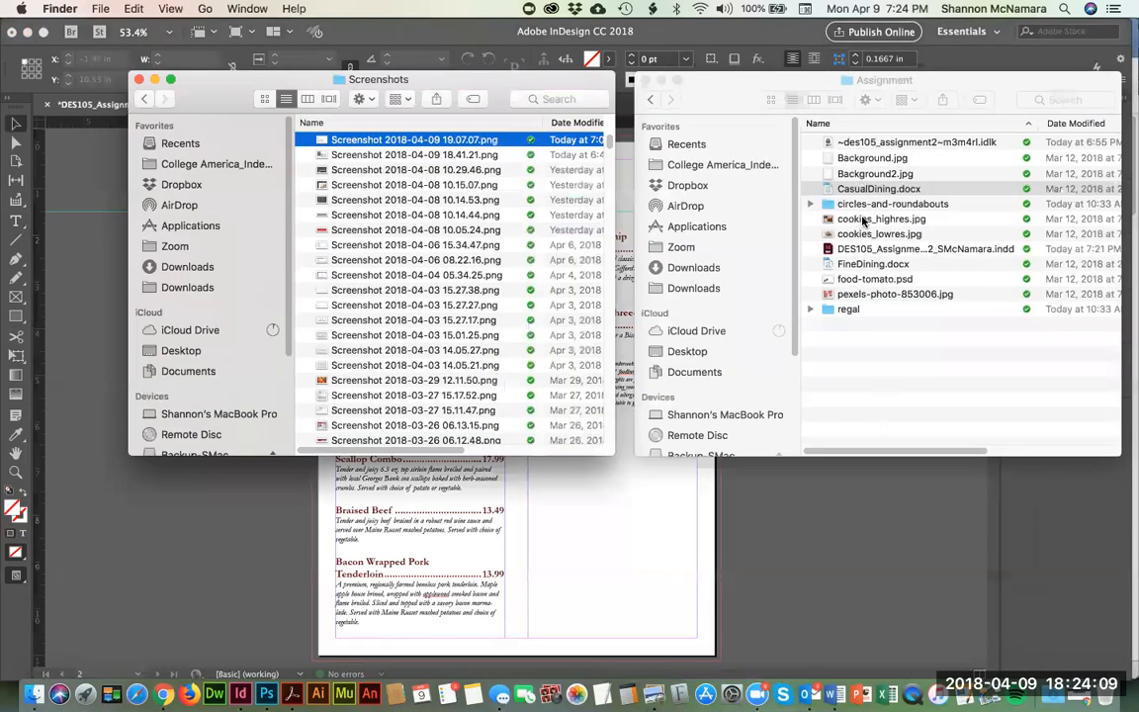
Step: Preview the Assignment folder's files from cookies_highres.jpg through pexels-photo-853006.jpg, and return to InDesign
click(863, 219)
click(863, 219)
key(space)
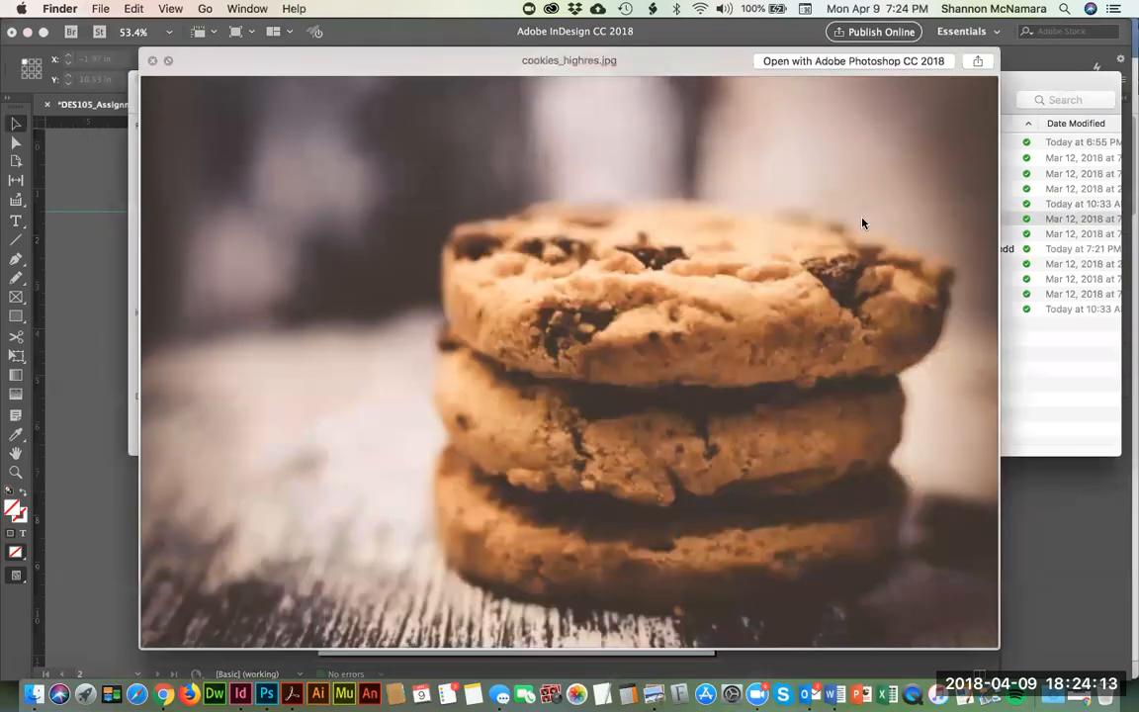
key(Down)
key(Down)
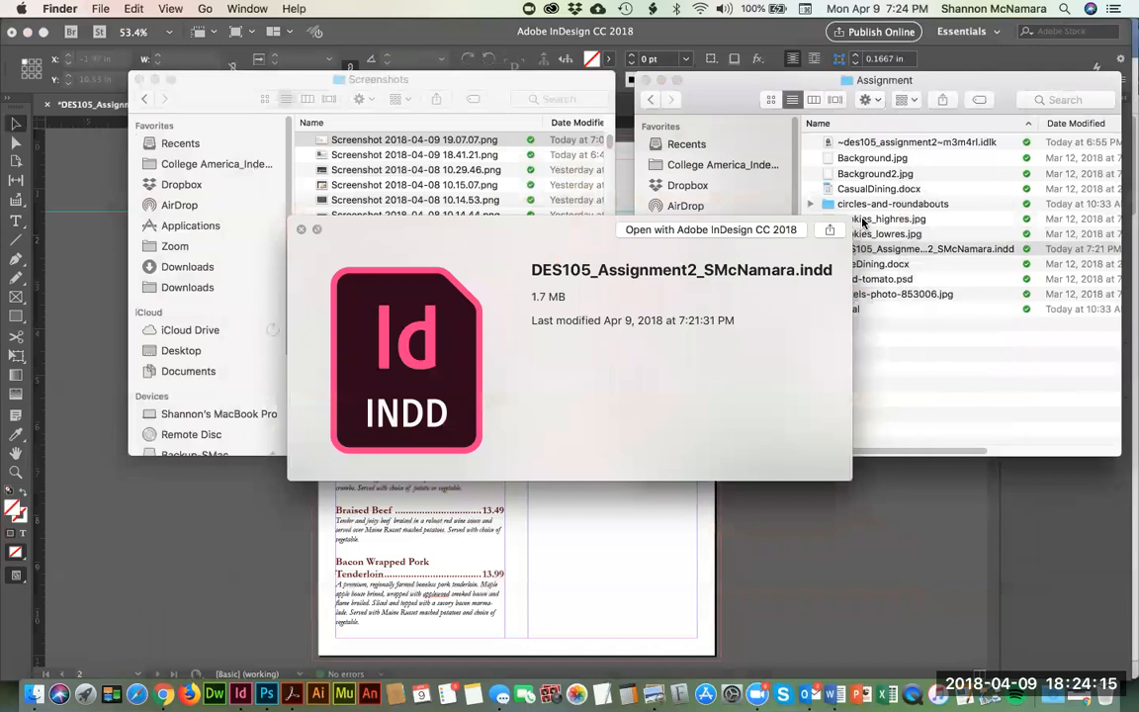
key(Down)
key(Down)
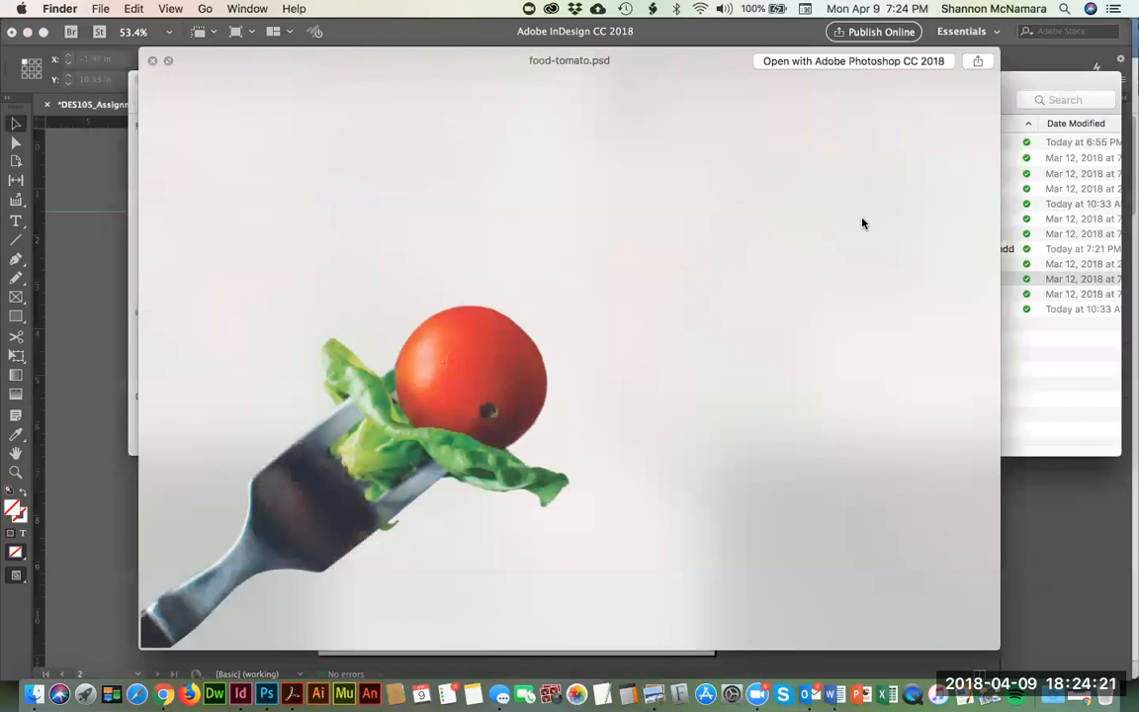
key(Down)
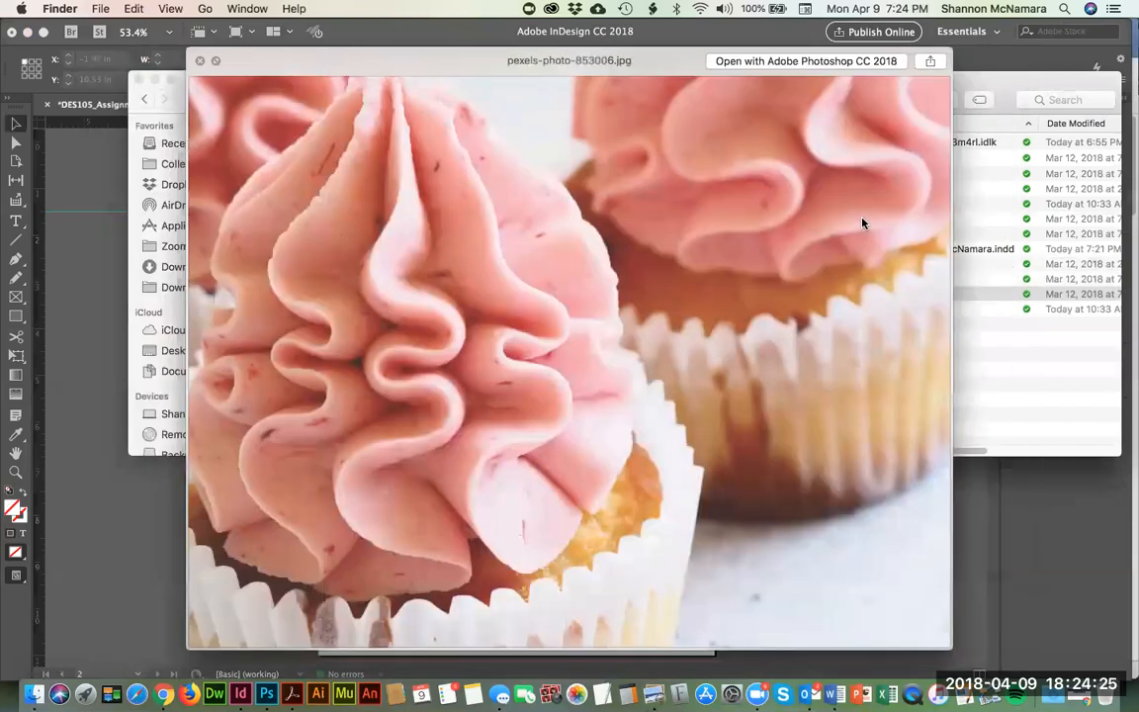
key(space)
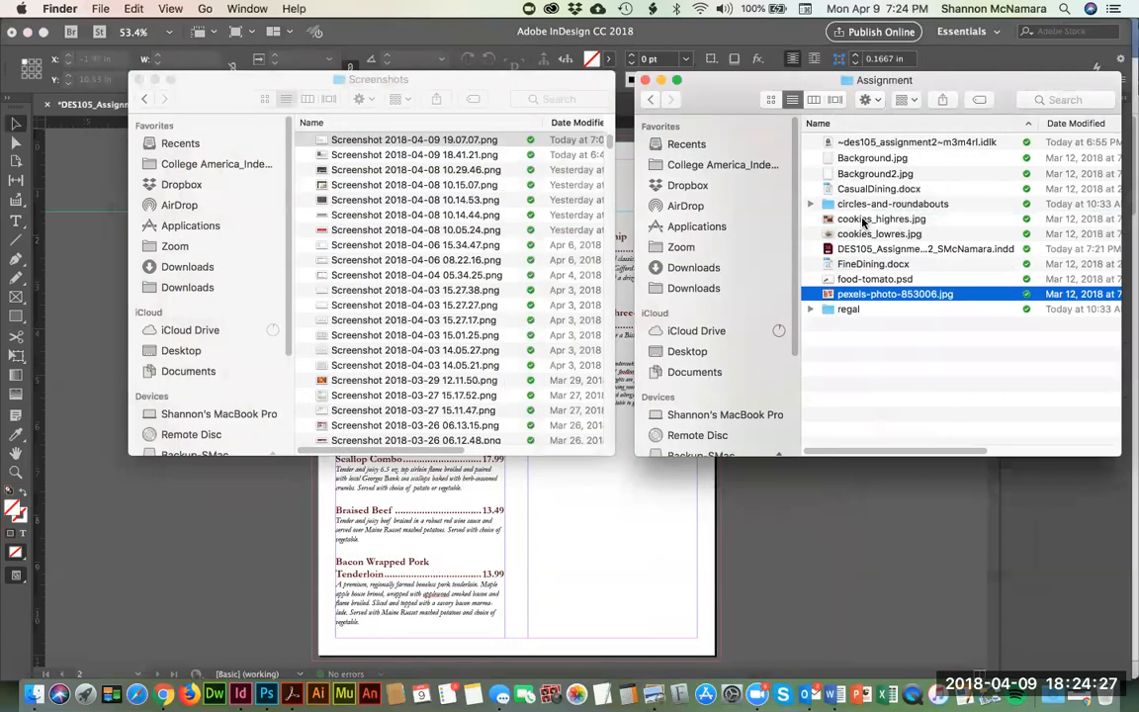
click(811, 472)
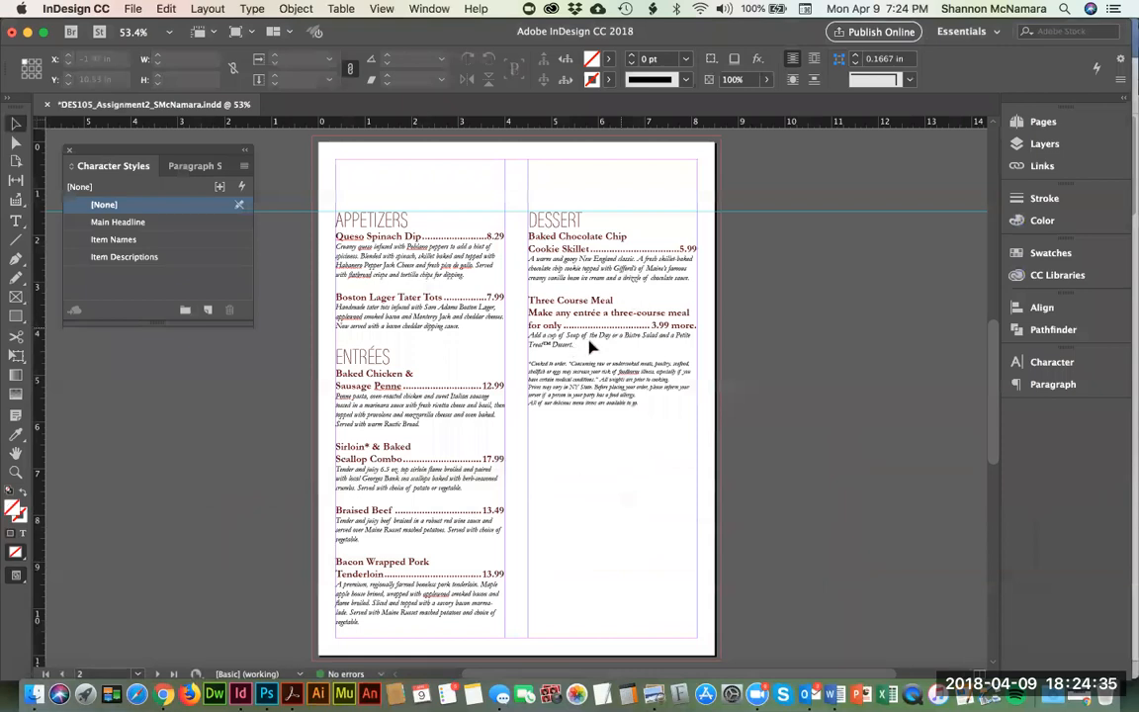
Step: Move the disclaimer text out of the dessert column into a new text frame about 1.2 in tall on the pasteboard beside the page
double_click(534, 365)
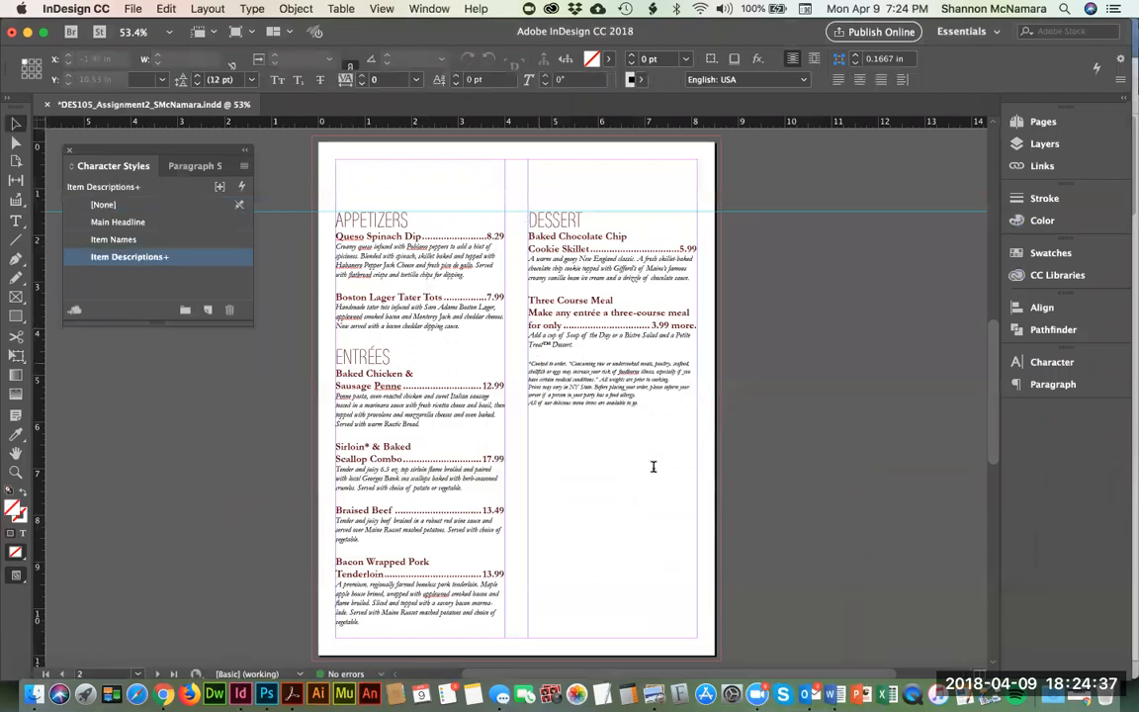
drag(532, 364, 639, 402)
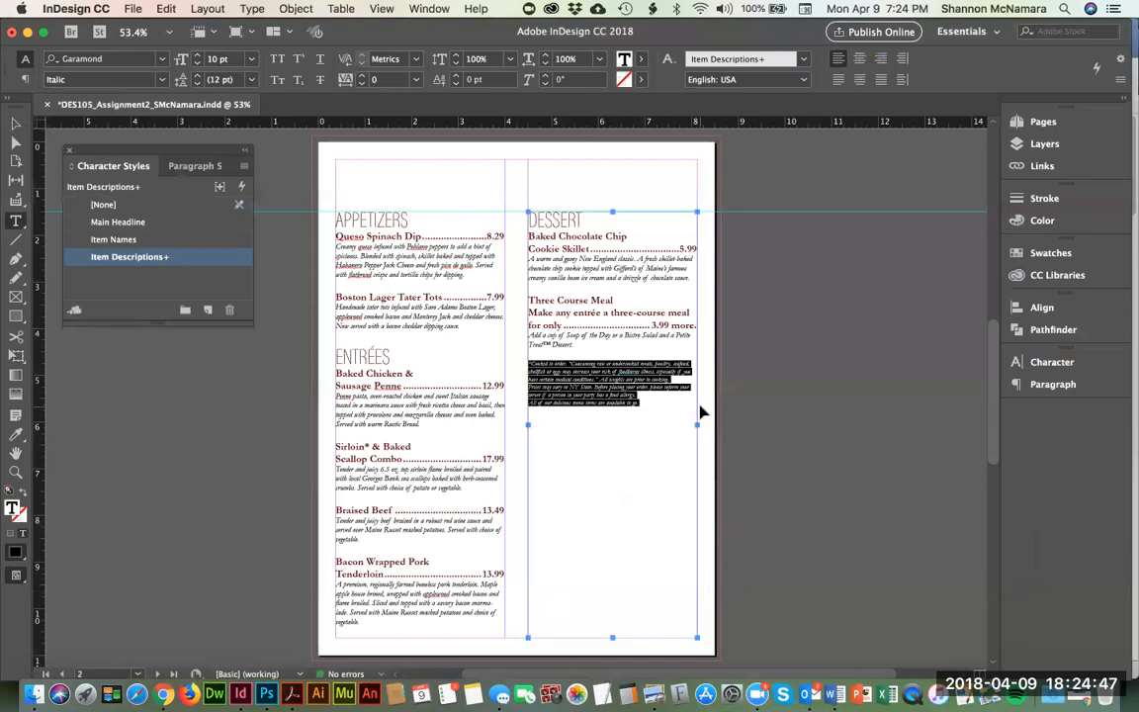
key(BackSpace)
drag(752, 372, 876, 418)
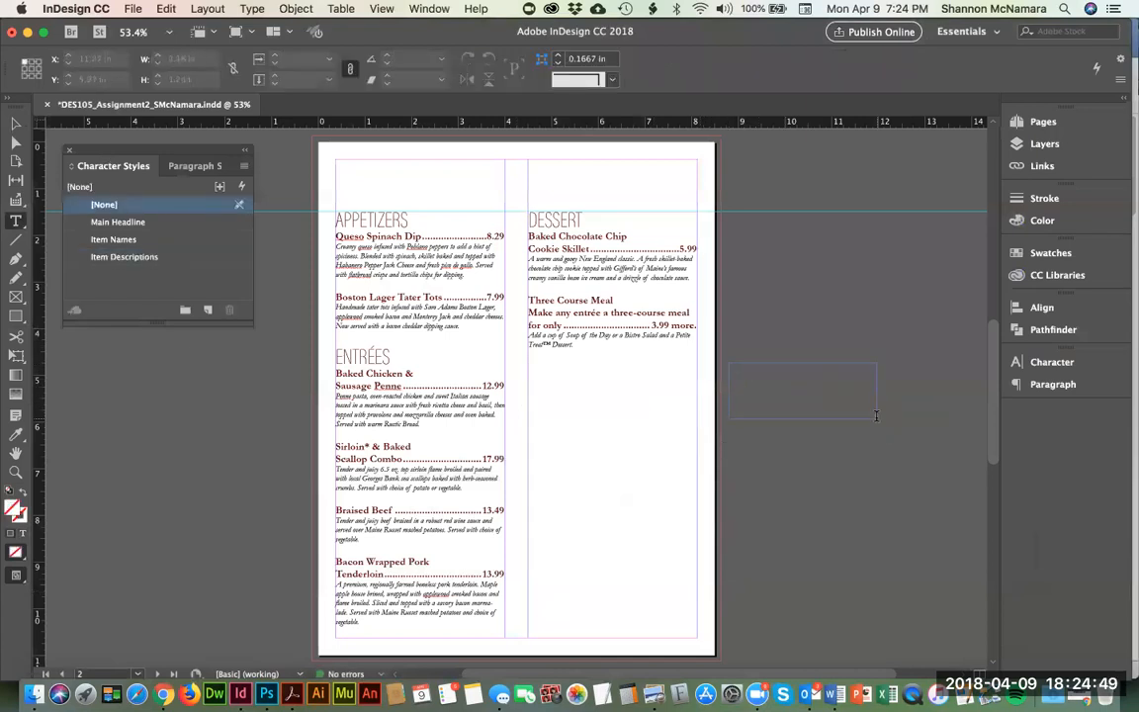
key(super+v)
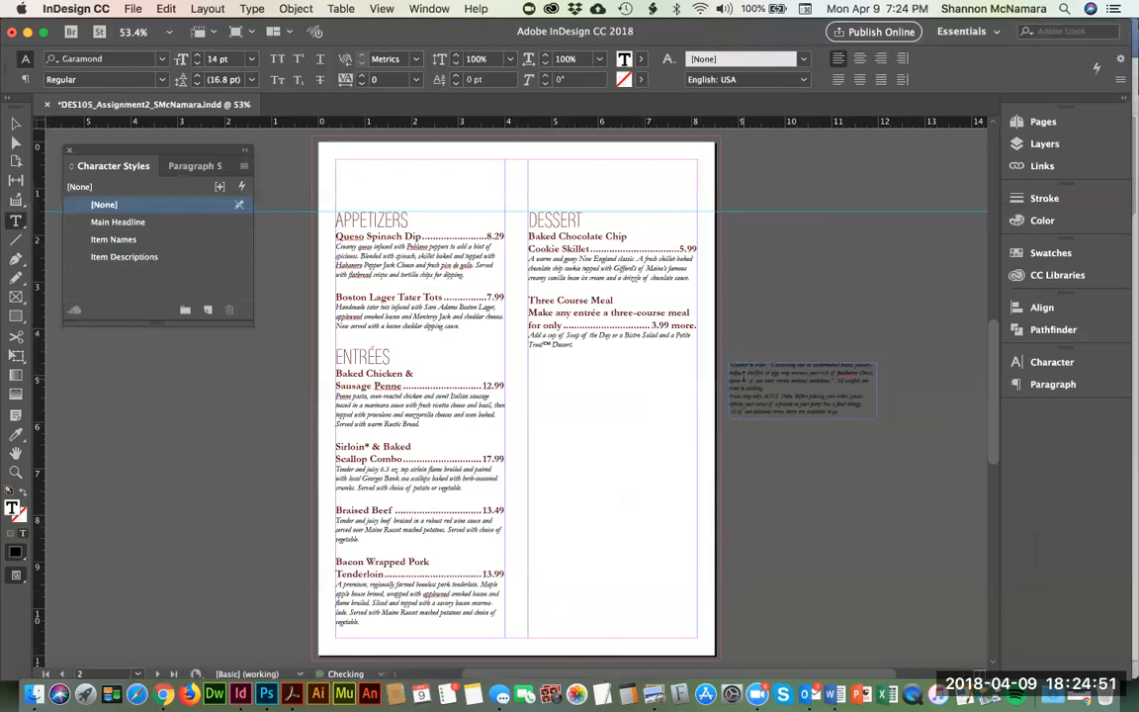
Step: Place the disclaimer frame at the foot of the dessert column, widen it to the 3.625 in column width, and deselect it
click(17, 121)
drag(796, 387, 596, 605)
drag(678, 610, 698, 611)
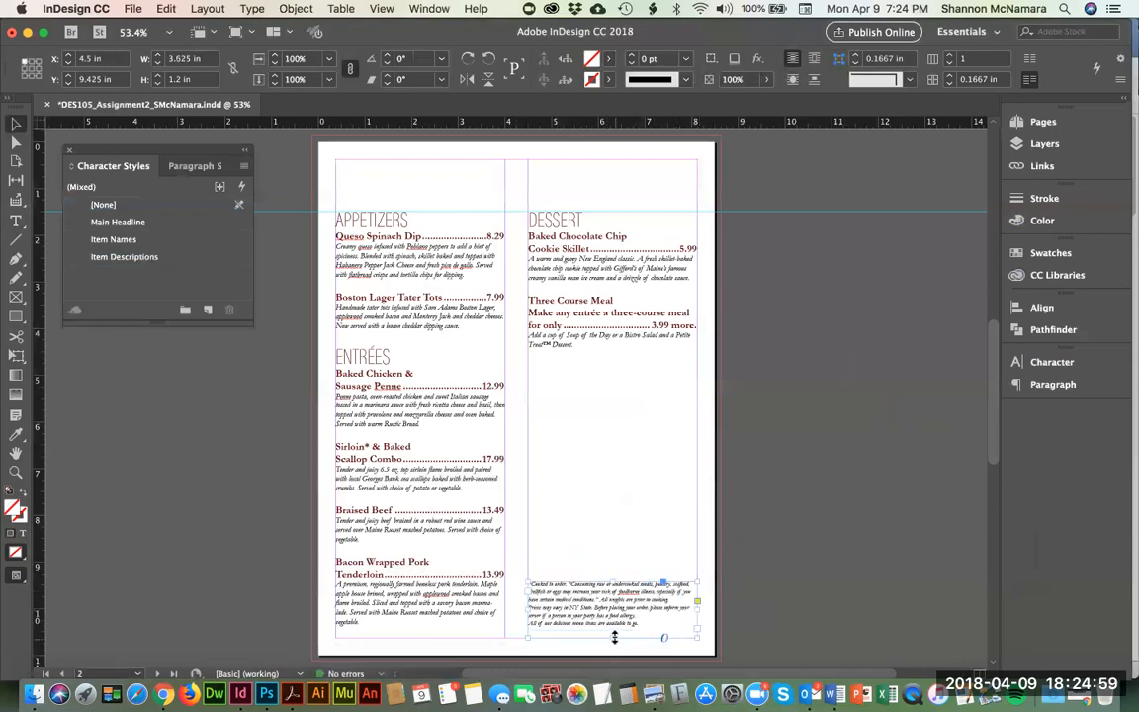
click(743, 538)
Step: Shorten the disclaimer frame to about 1.065 in tall and move it up to about 9.29 in on the page
key(z)
drag(732, 636, 742, 655)
key(v)
click(485, 341)
drag(569, 371, 605, 353)
key(Down)
key(Down)
Step: Cut the sentence "All of our delicious menu items are available to go." from the disclaimer and remove its leftover line
double_click(511, 405)
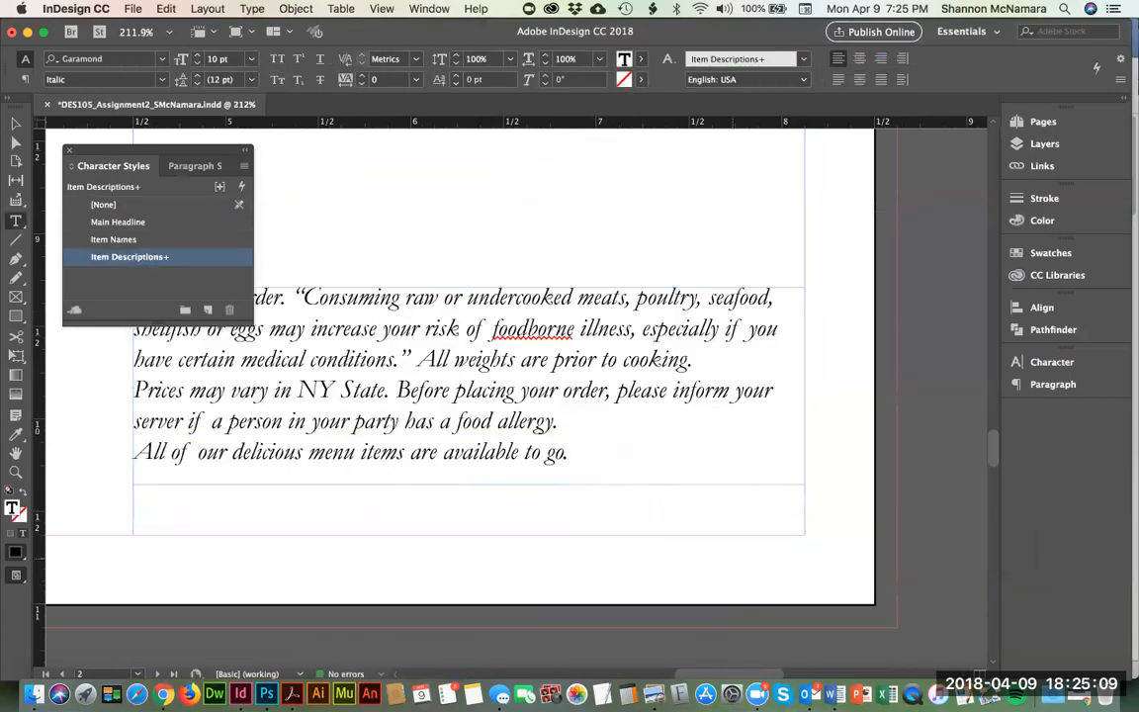
click(733, 557)
key(Left)
key(Up)
key(Right)
key(shift+End)
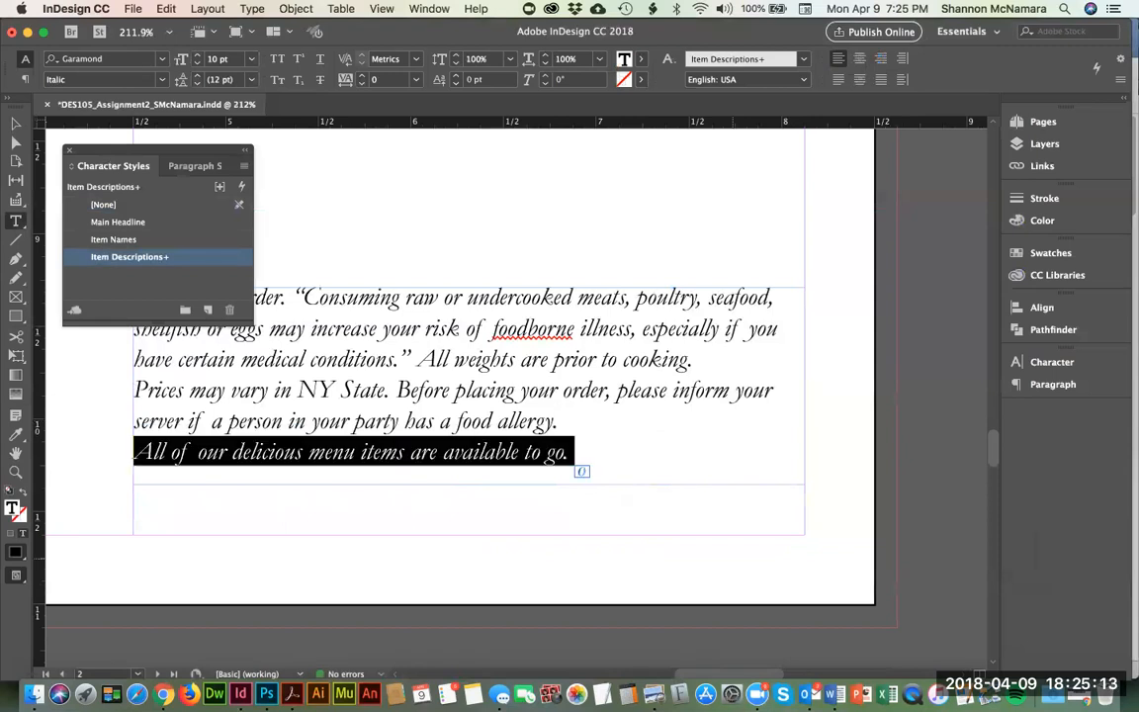
key(BackSpace)
key(BackSpace)
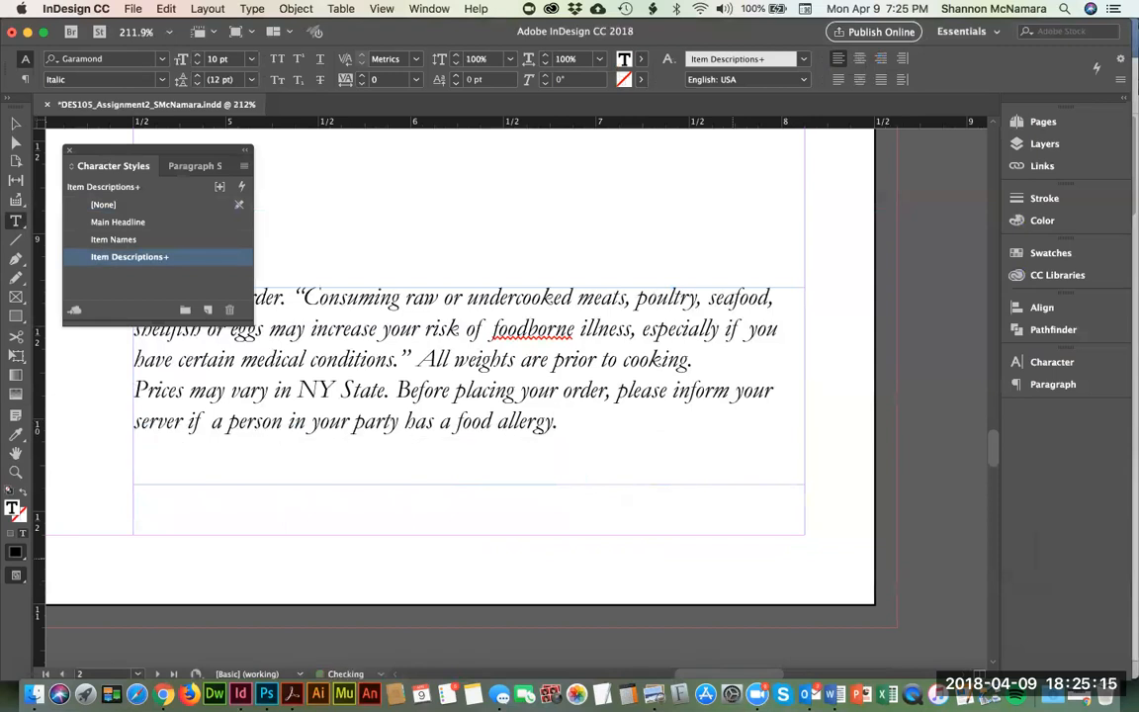
Step: Shorten the disclaimer frame to 0.875 in tall, lower it to the bottom margin, deselect it and fit the page
click(17, 123)
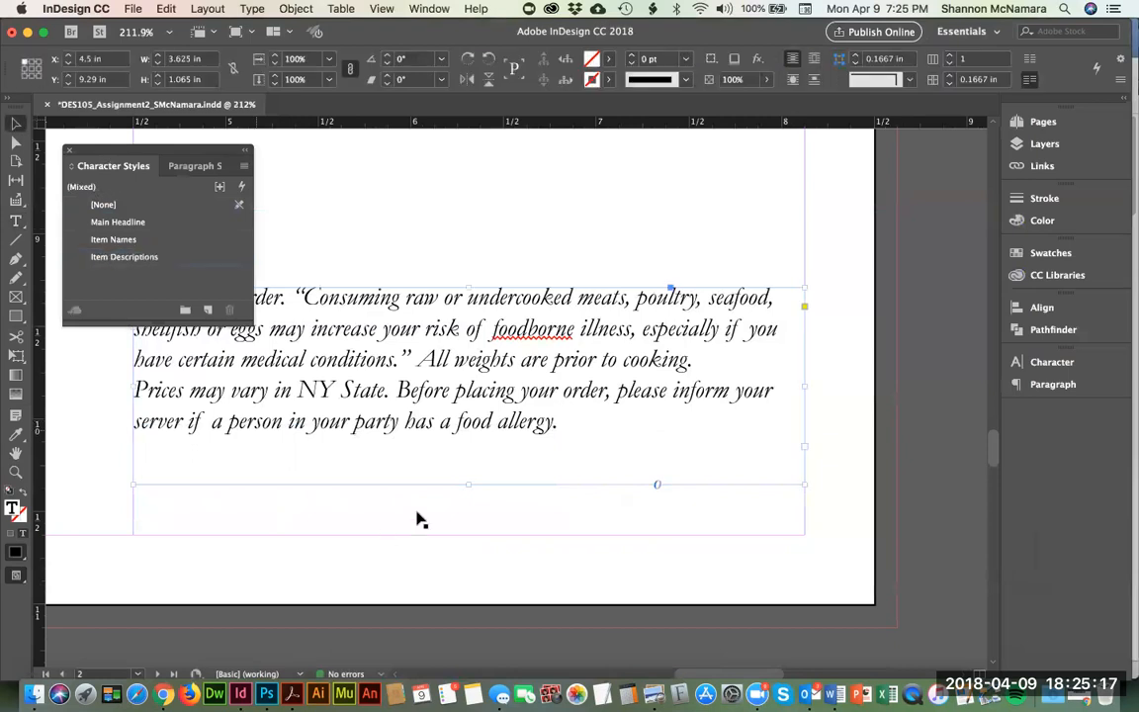
drag(468, 485, 472, 450)
drag(573, 356, 576, 444)
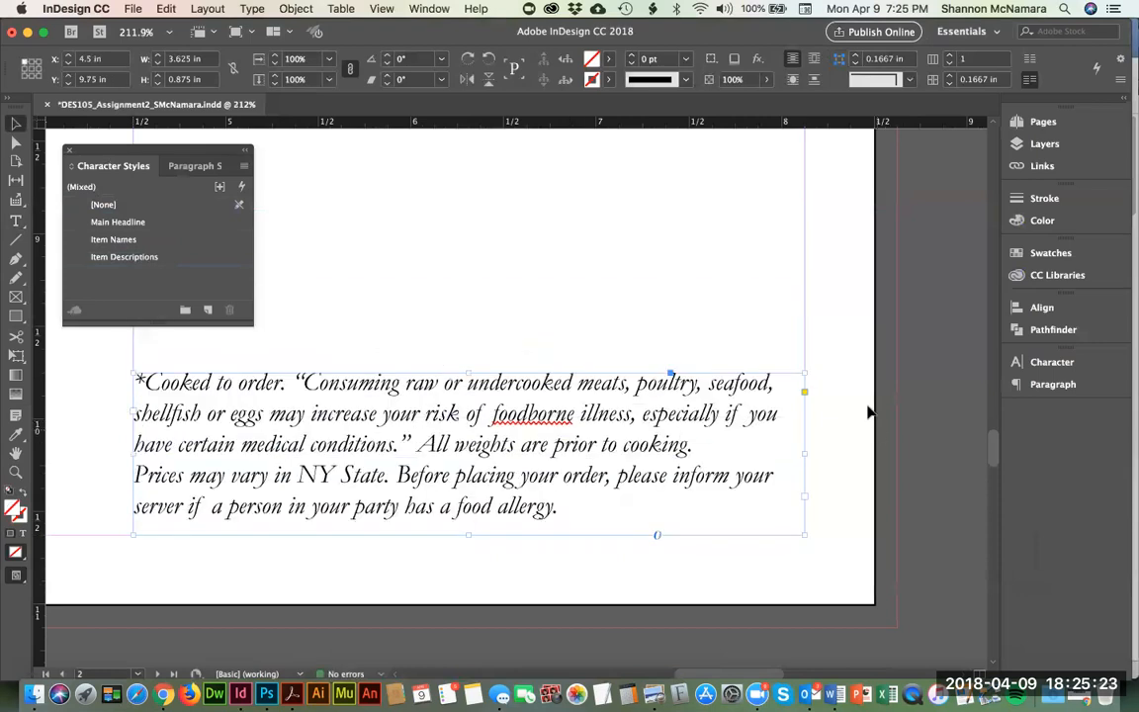
click(909, 389)
key(super+0)
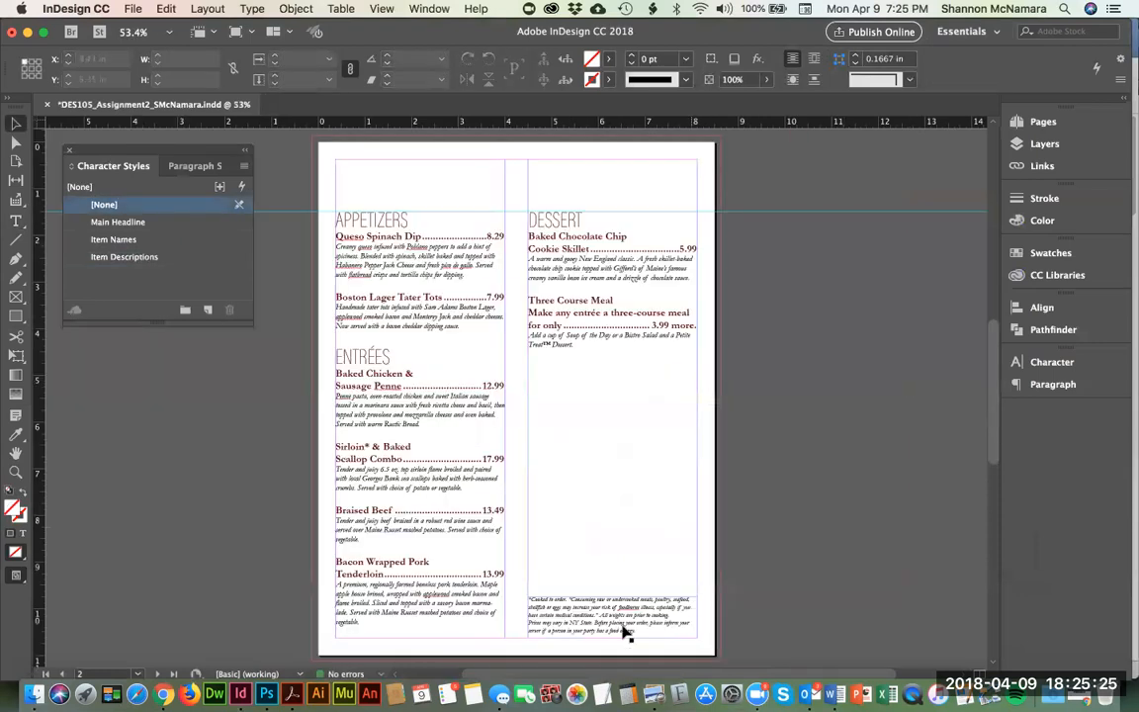
Step: Paste the cut sentence into a new text frame about 3.08 by 1.08 in beside the page and apply the Main Headline style
key(t)
drag(749, 462, 893, 511)
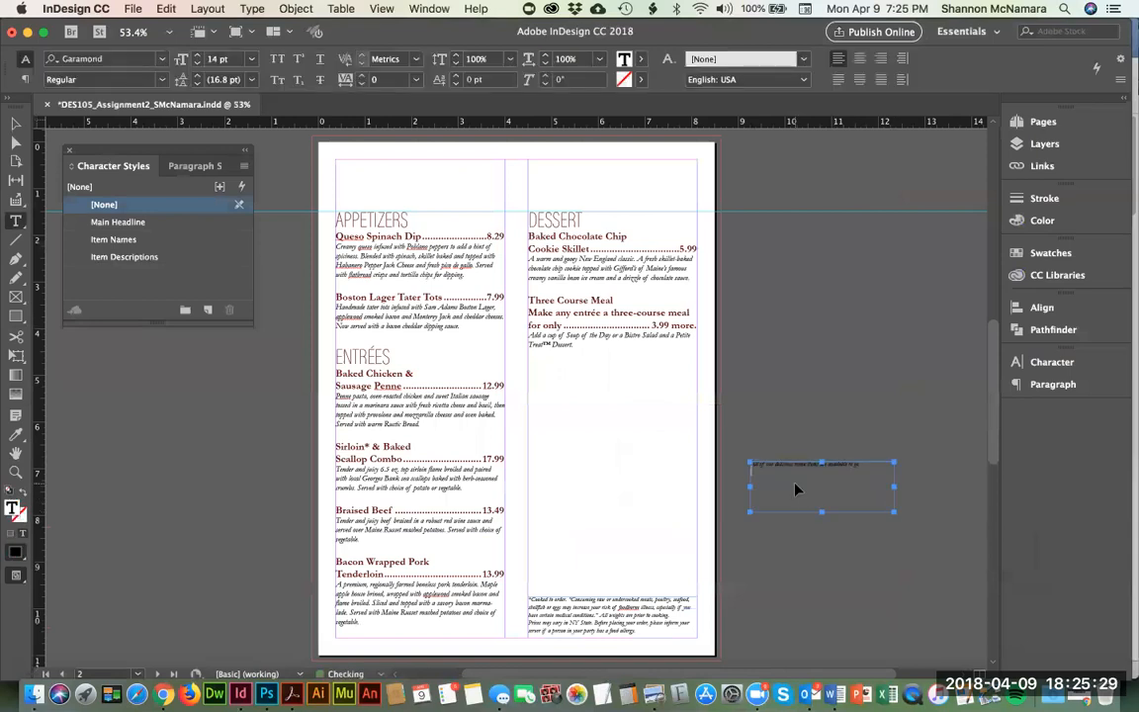
key(super+v)
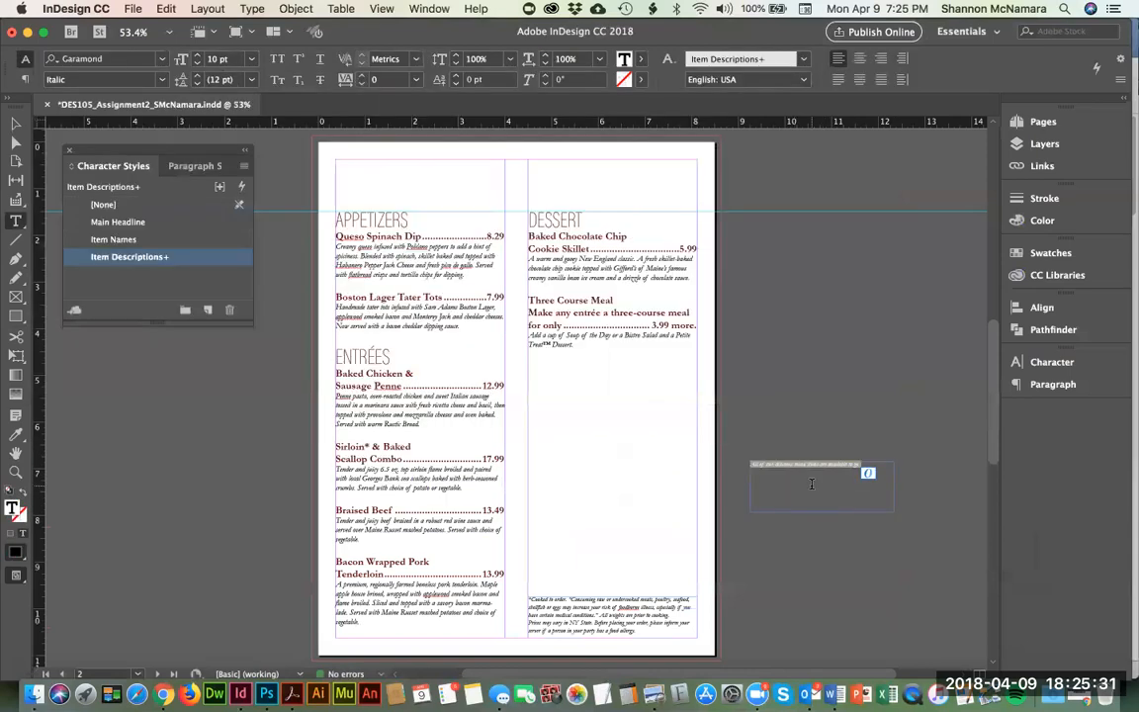
click(118, 223)
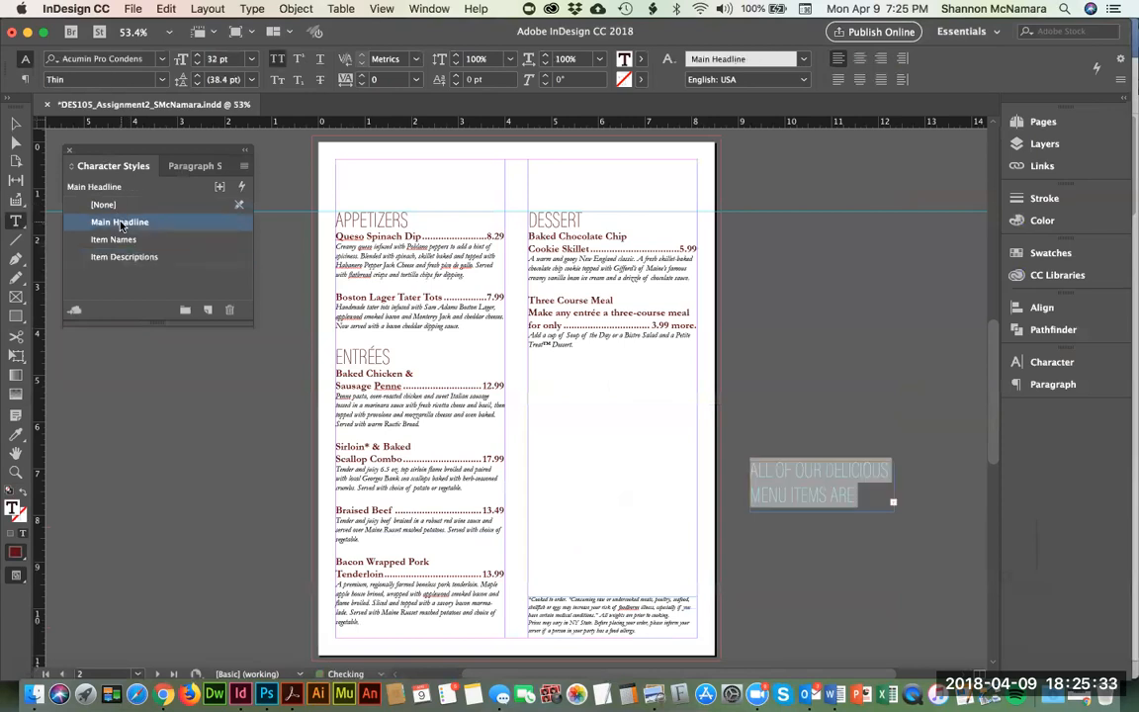
Step: Place the to-go sentence's frame directly above the disclaimer and widen it to the 3.625 in column width
key(Escape)
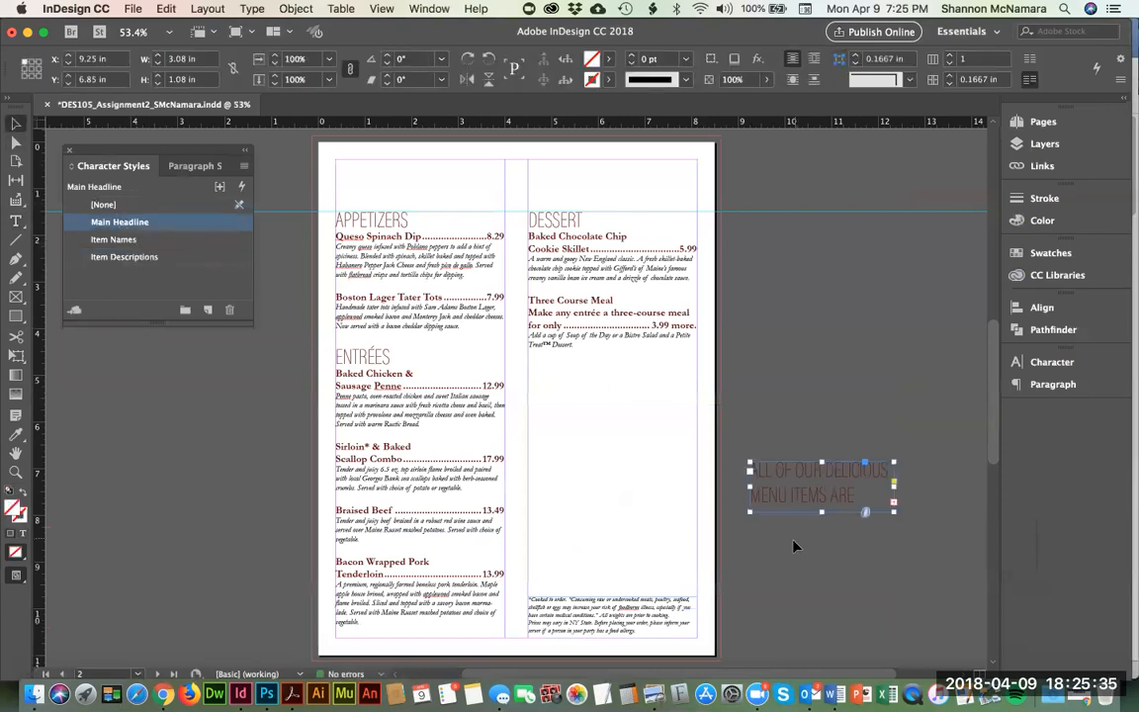
drag(803, 497, 581, 571)
drag(674, 562, 699, 565)
Step: Format the to-go sentence at 30 pt, centered, with 32 pt leading
double_click(641, 571)
key(super+a)
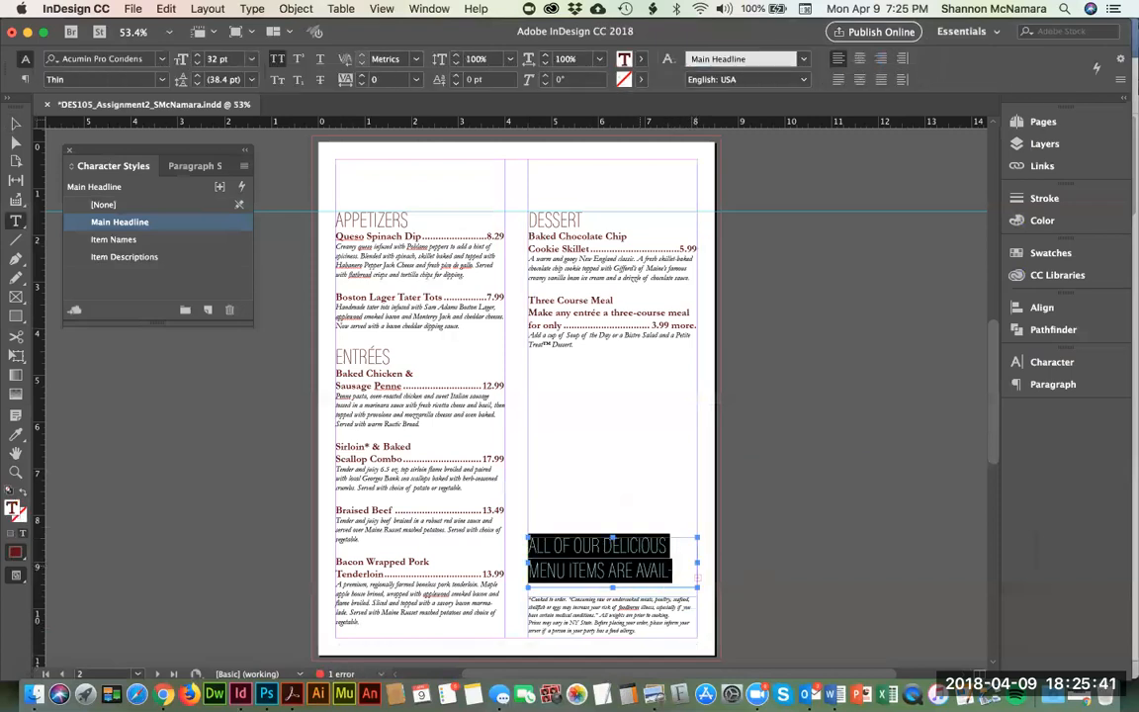
key(super+shift+comma)
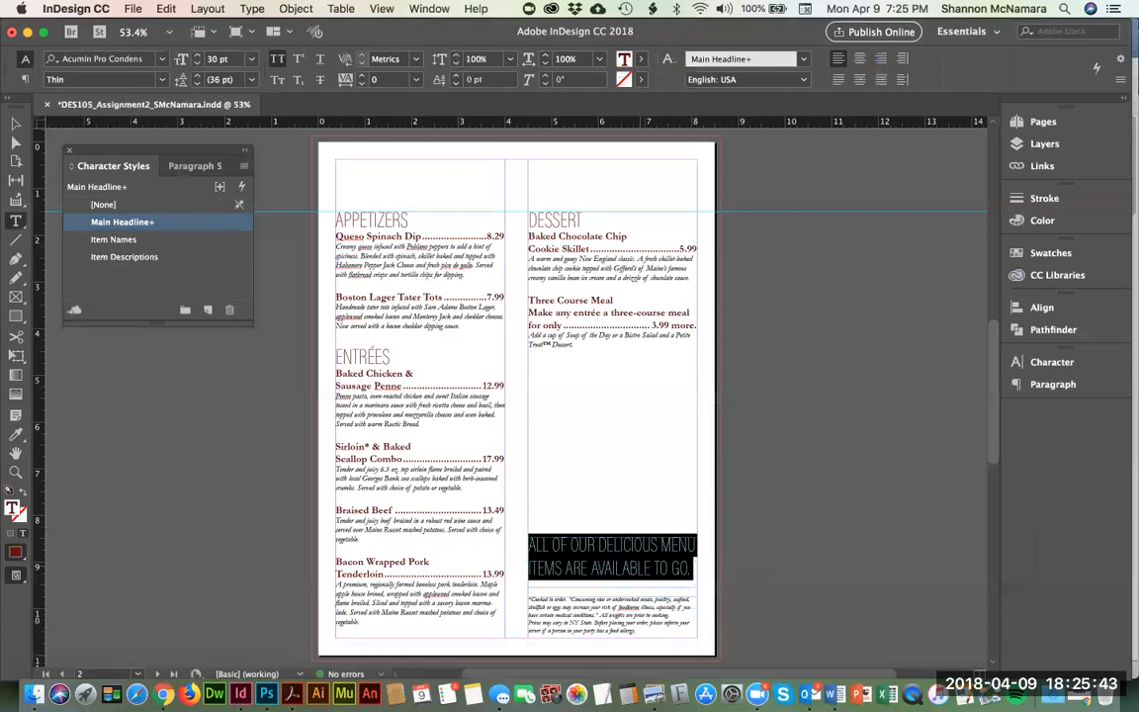
key(super+shift+c)
click(746, 524)
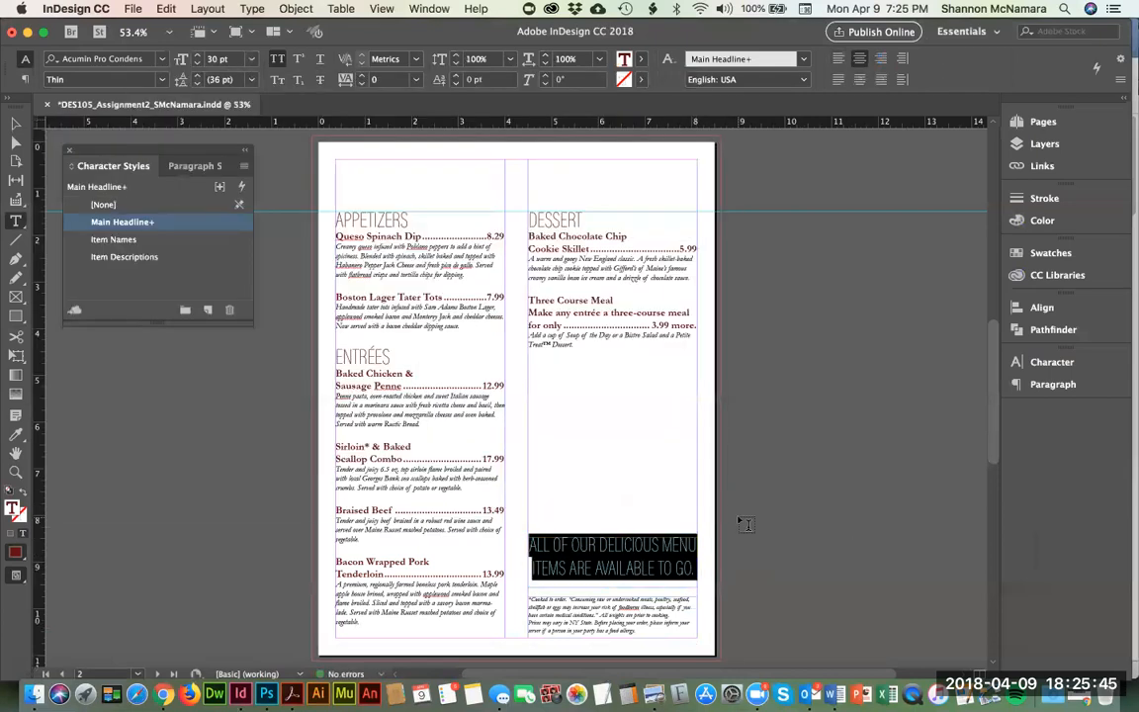
key(alt+Up)
key(alt+Up)
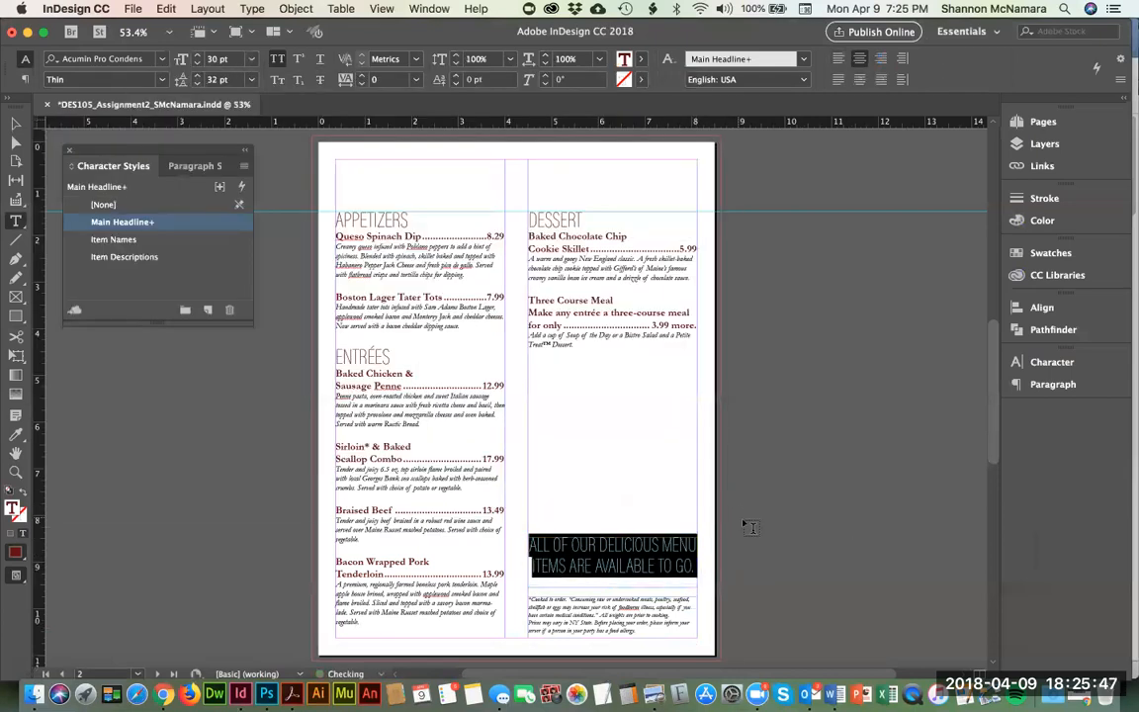
Step: Move the to-go headline to the head of the dessert column and start the dessert frame below it at 2.81 in
click(15, 123)
drag(647, 556, 617, 274)
click(610, 325)
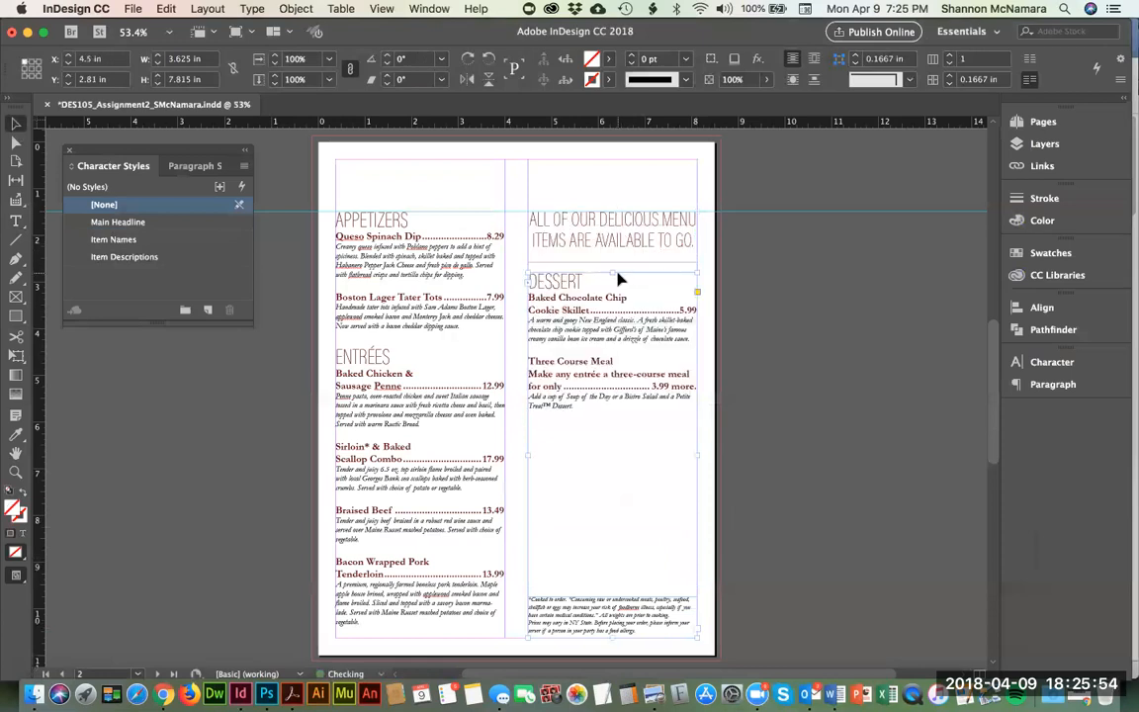
click(746, 294)
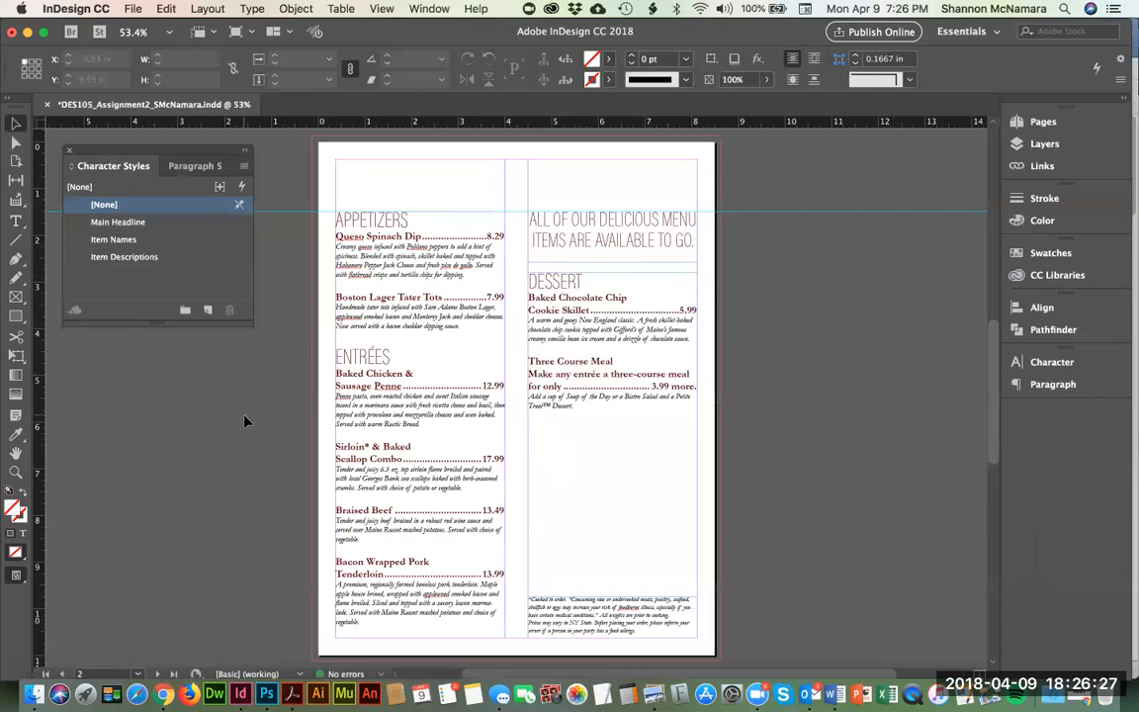
Step: Draw a picture frame about 2.1 in tall below the three-course meal text and widen it to the 3.625 in column width
click(16, 297)
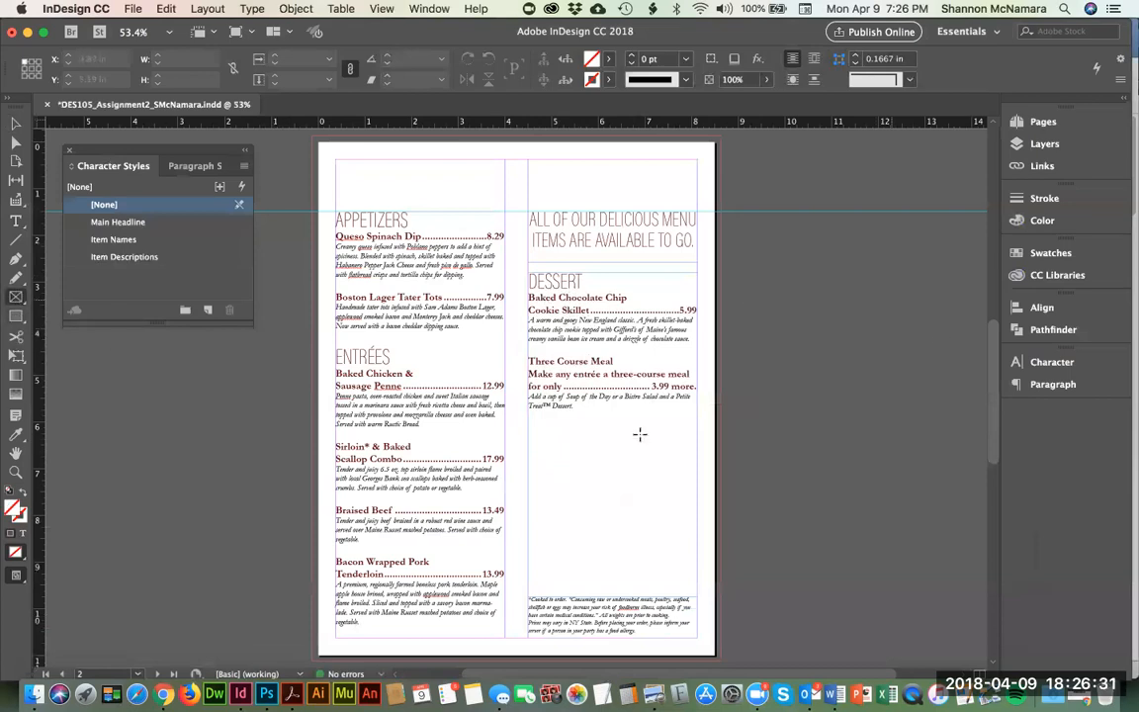
drag(529, 417, 688, 516)
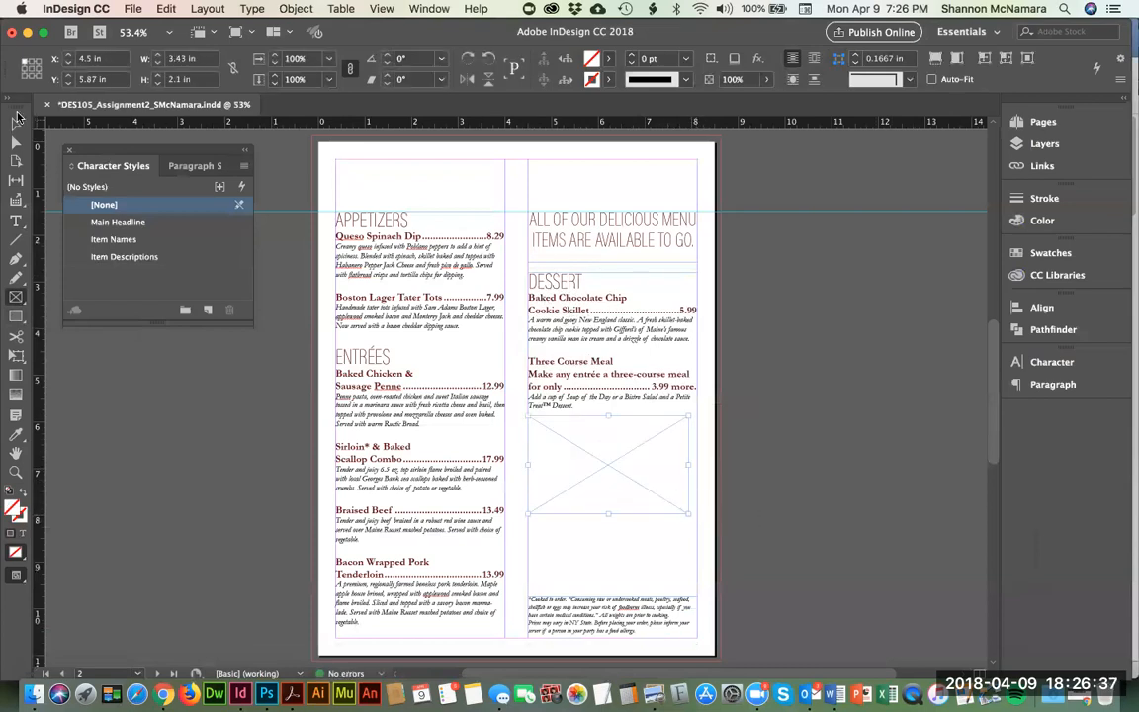
click(17, 119)
drag(689, 465, 699, 465)
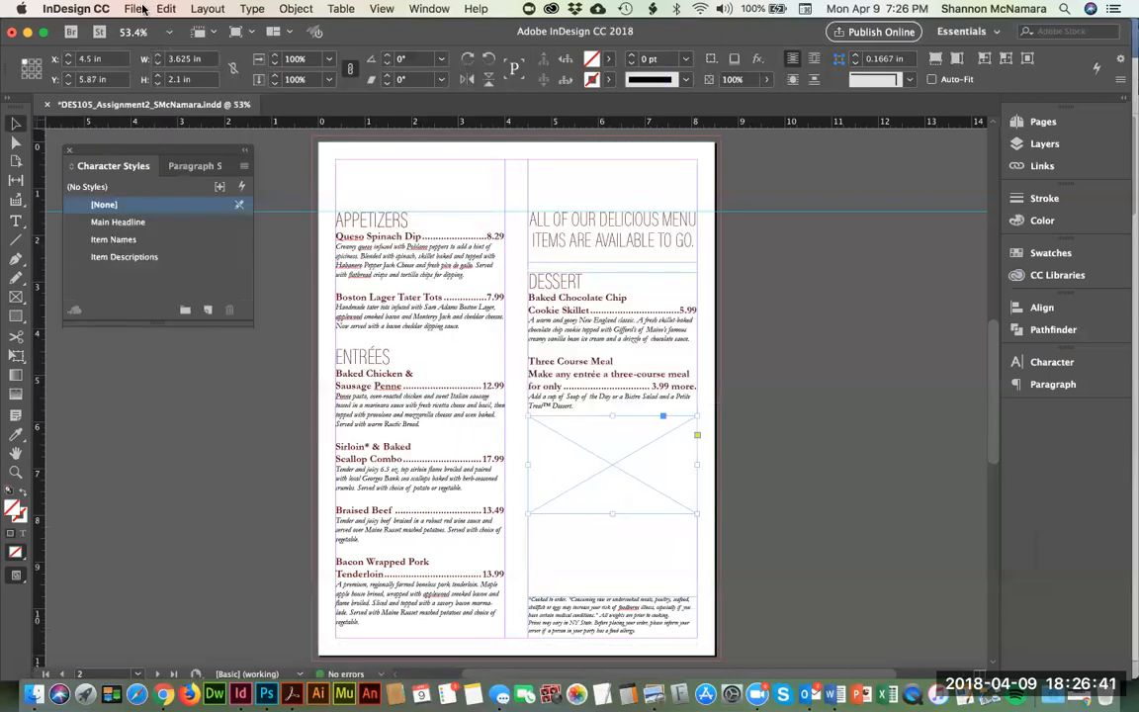
Step: Start placing an image into the picture frame and browse to the DES105 folder inside Mod 4
click(135, 9)
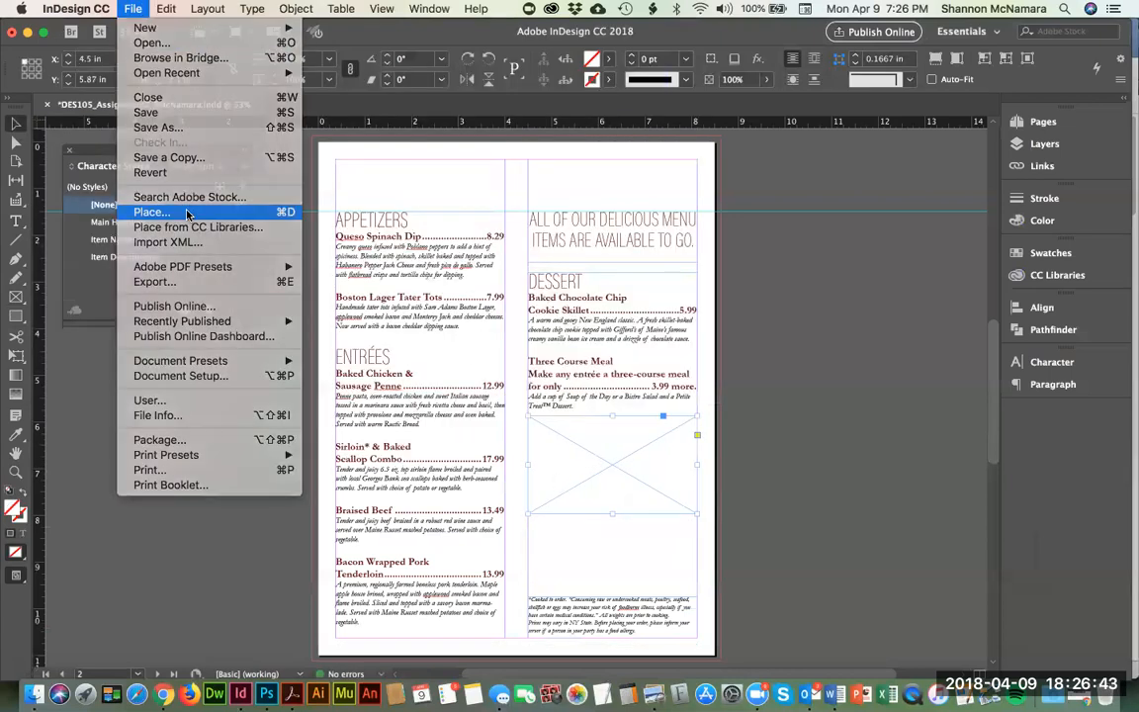
click(187, 213)
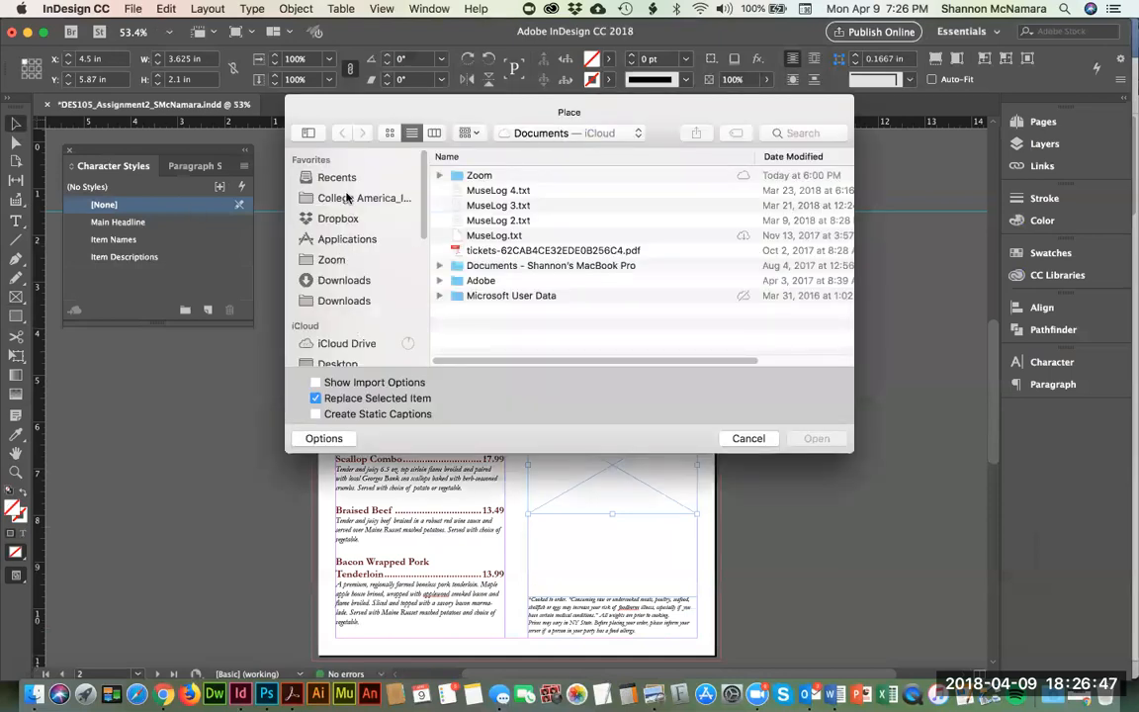
click(347, 198)
scroll(486, 307, down, 5)
double_click(481, 303)
click(488, 221)
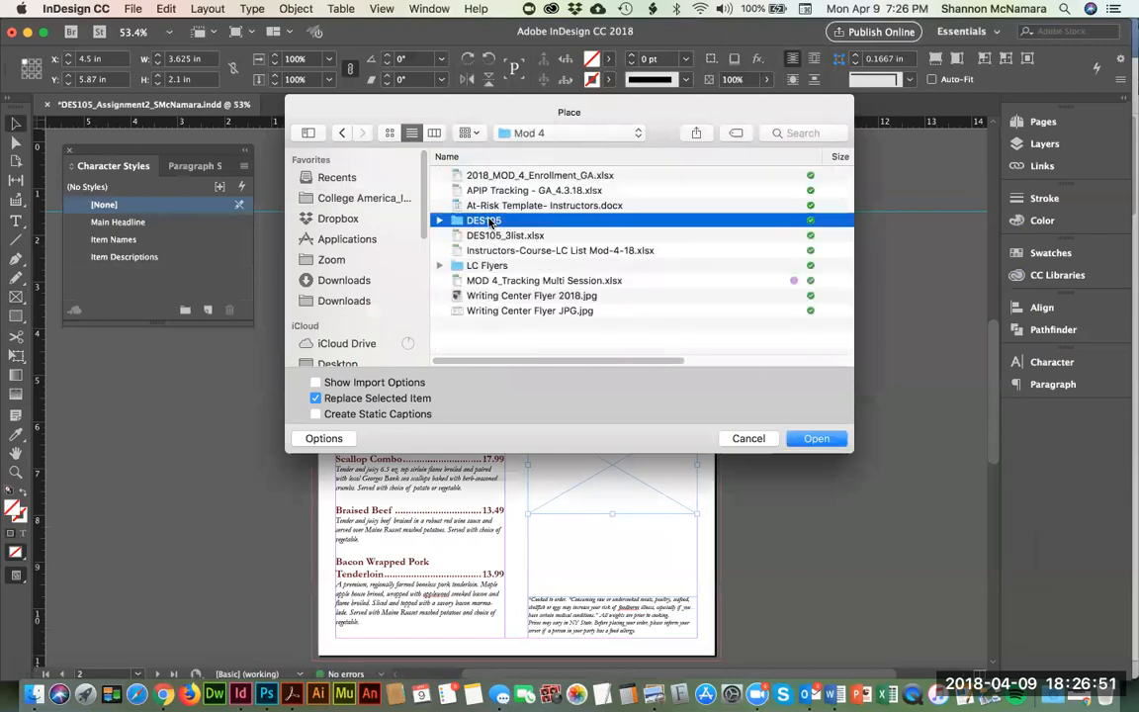
double_click(489, 222)
Step: Place cookies_highres.jpg from the Assignment folder of DES105's Week 2 into the picture frame
double_click(491, 311)
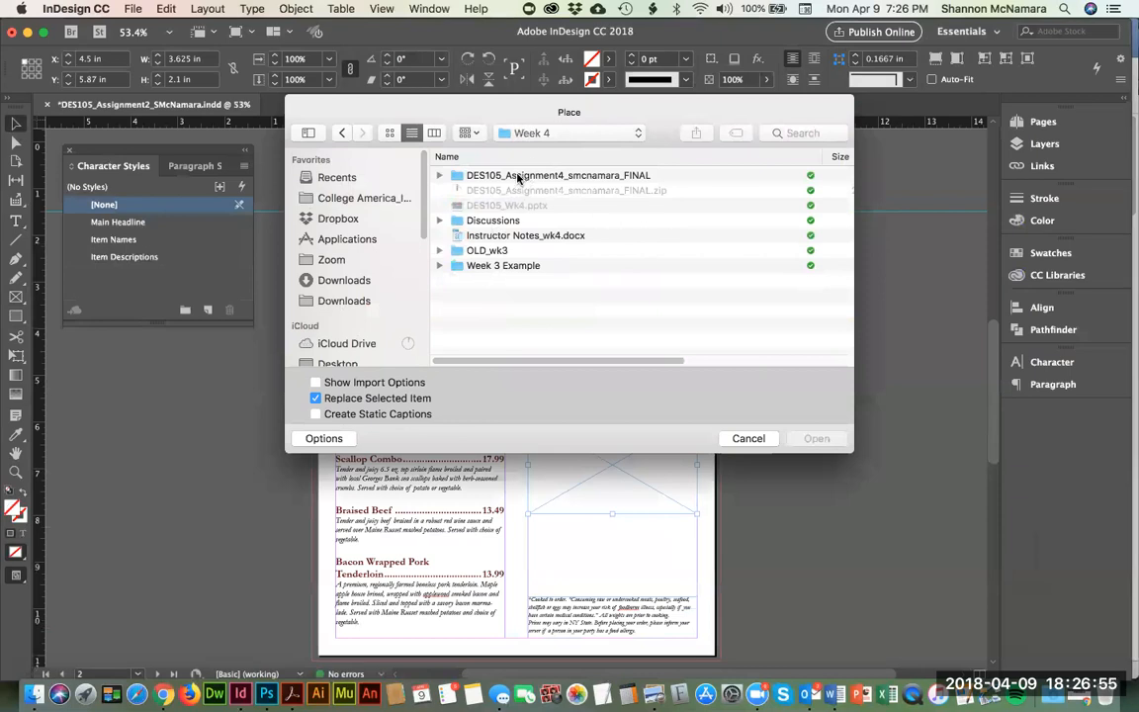
click(538, 133)
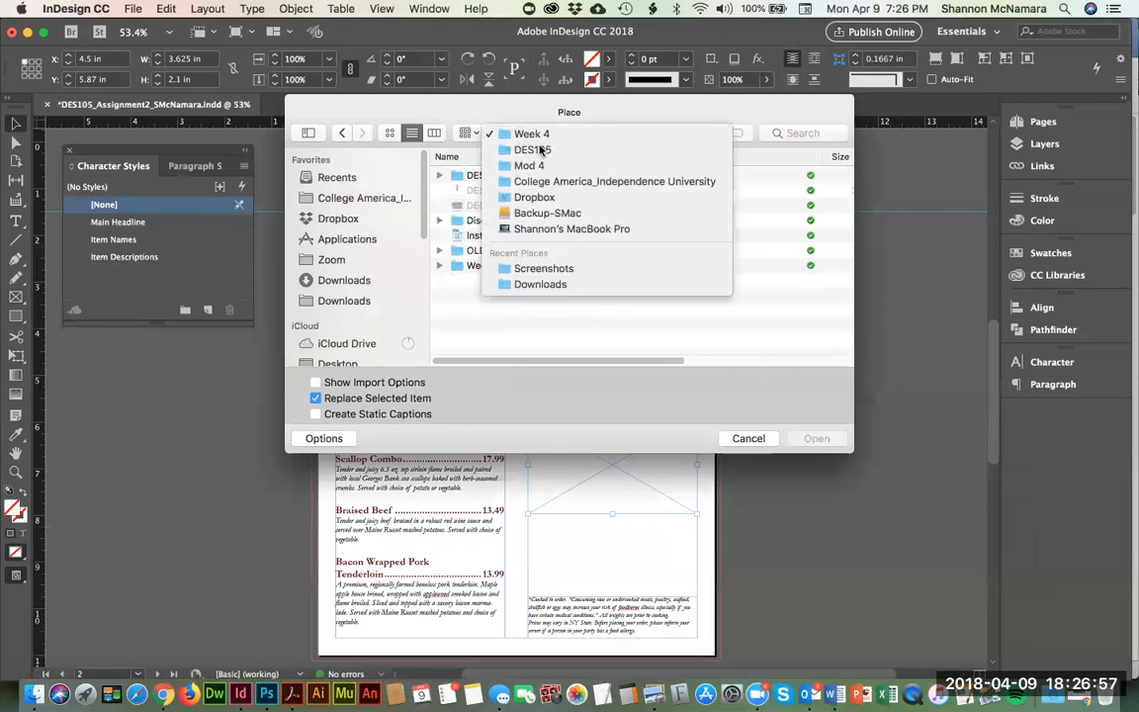
click(539, 149)
double_click(482, 281)
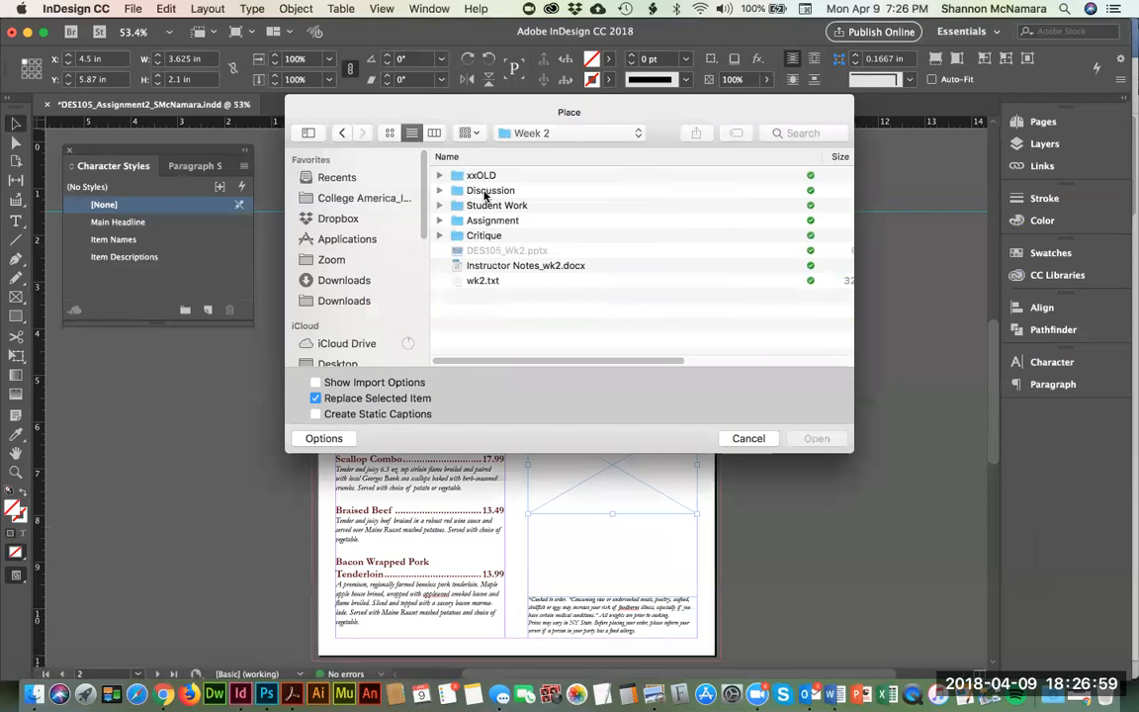
click(516, 156)
double_click(480, 175)
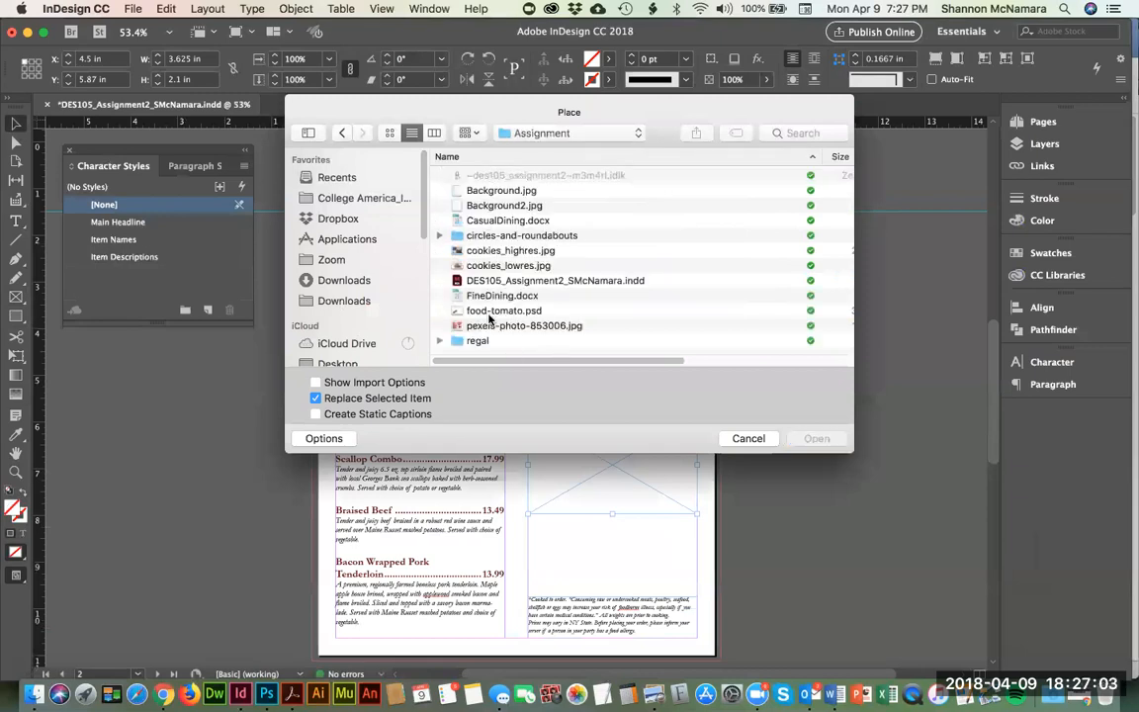
click(509, 251)
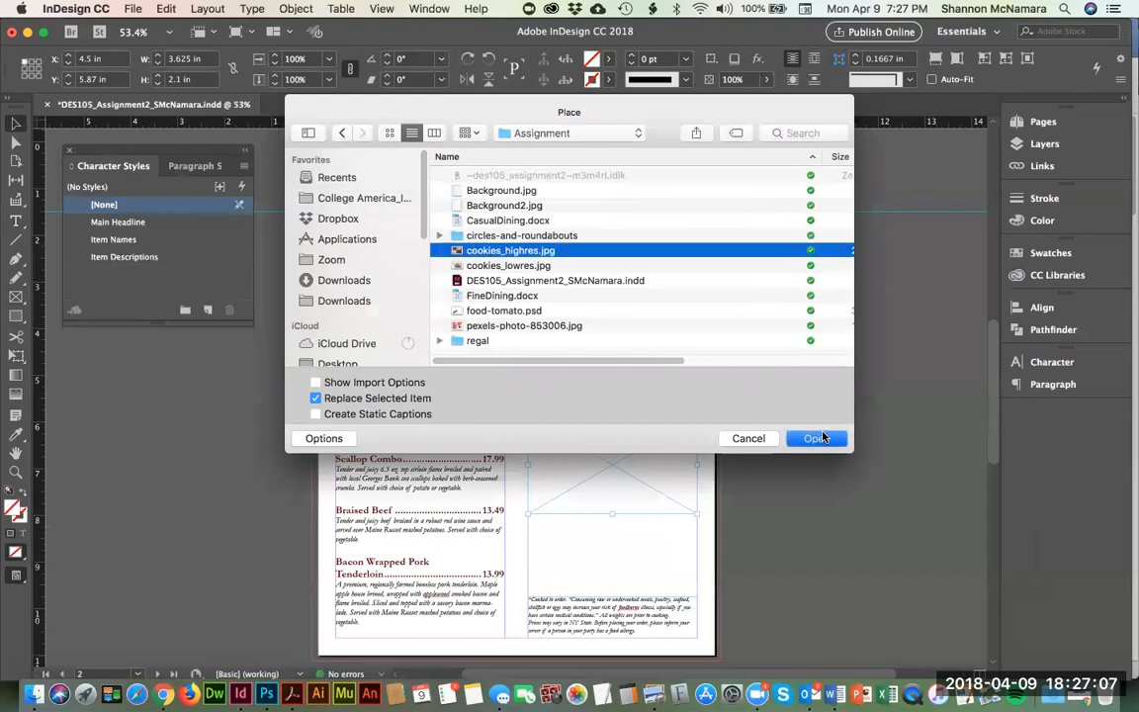
click(811, 438)
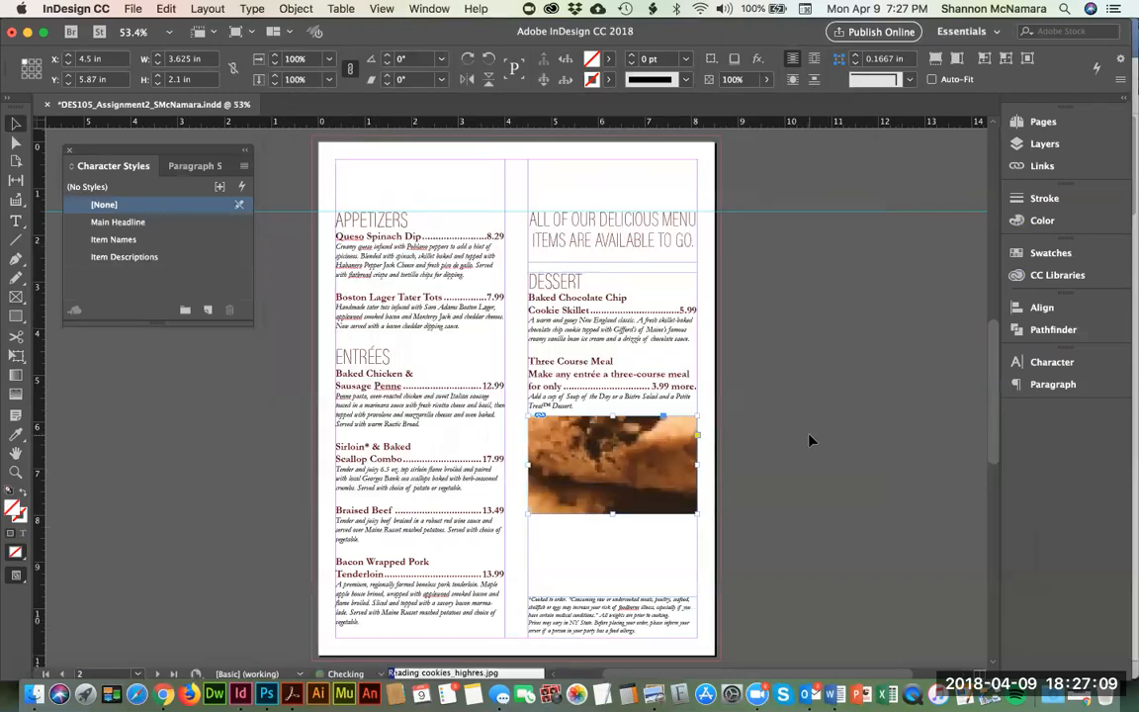
Step: Fit the cookie photo proportionally inside its frame
click(298, 9)
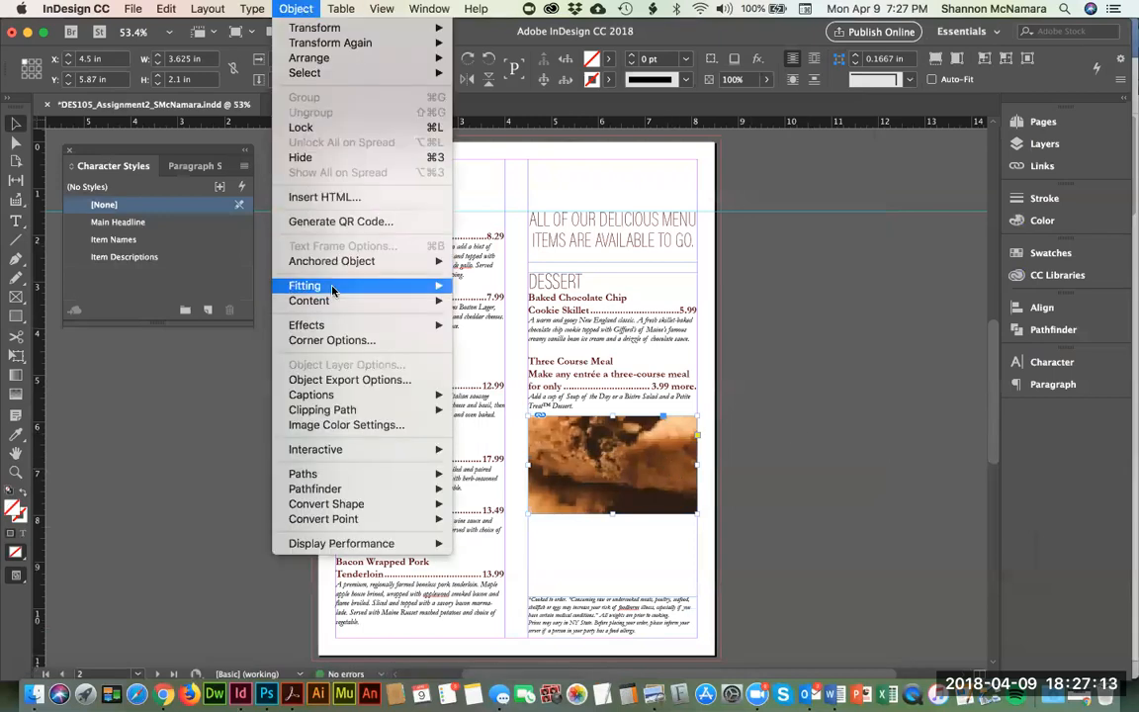
mouse_move(330, 287)
click(518, 301)
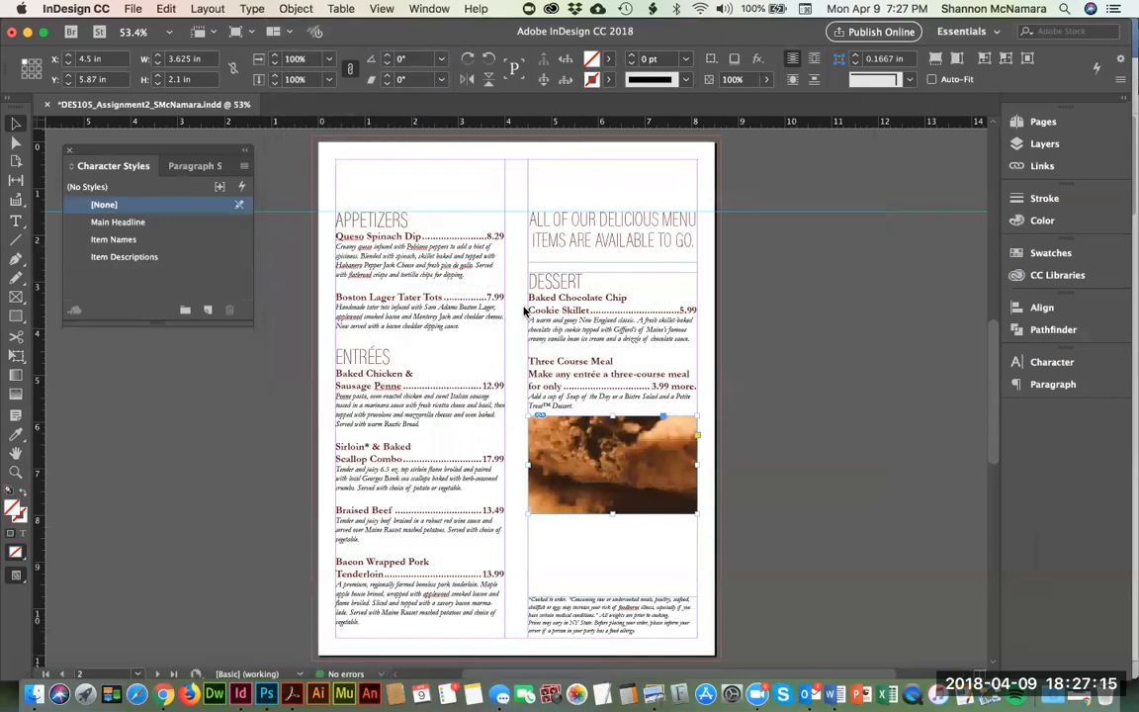
Step: Crop the cookie photo's frame around the cookie stack to about 2.12 by 1.76 in
key(z)
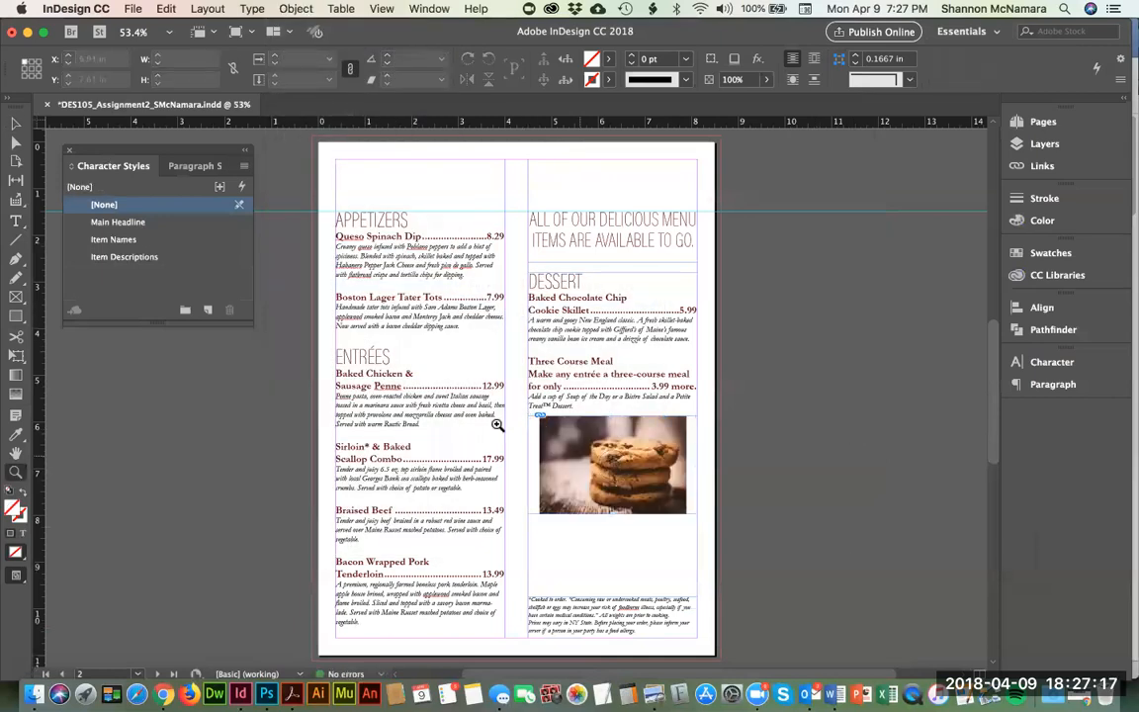
drag(495, 389, 783, 584)
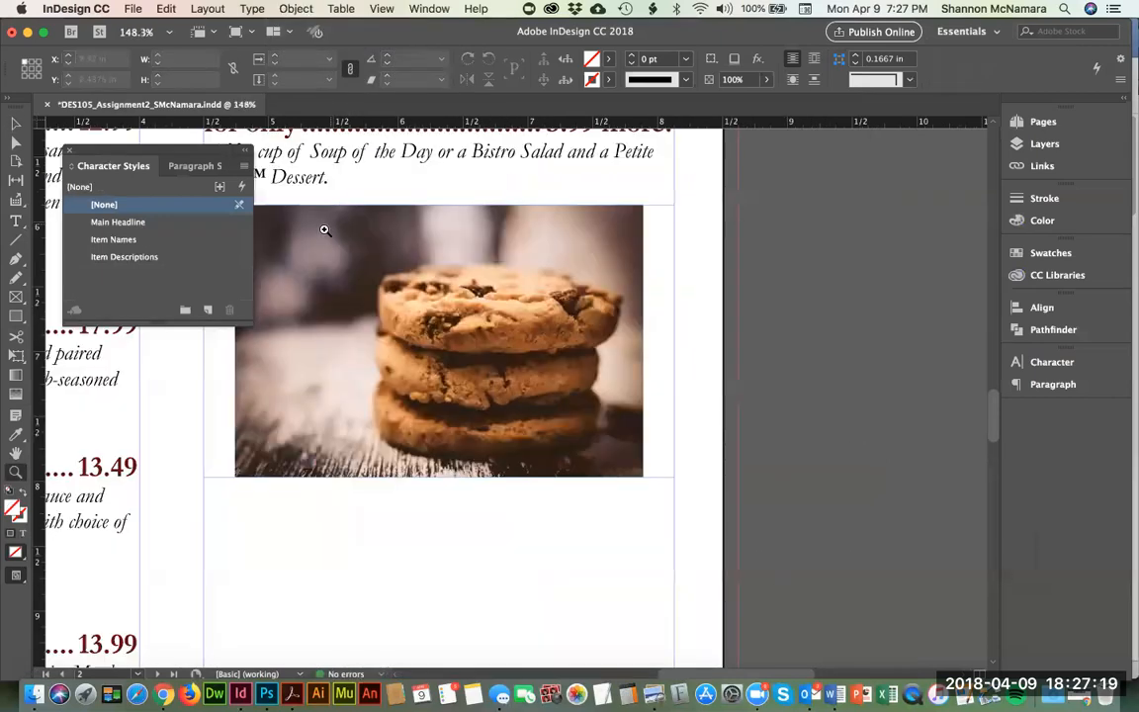
drag(392, 267, 501, 339)
key(v)
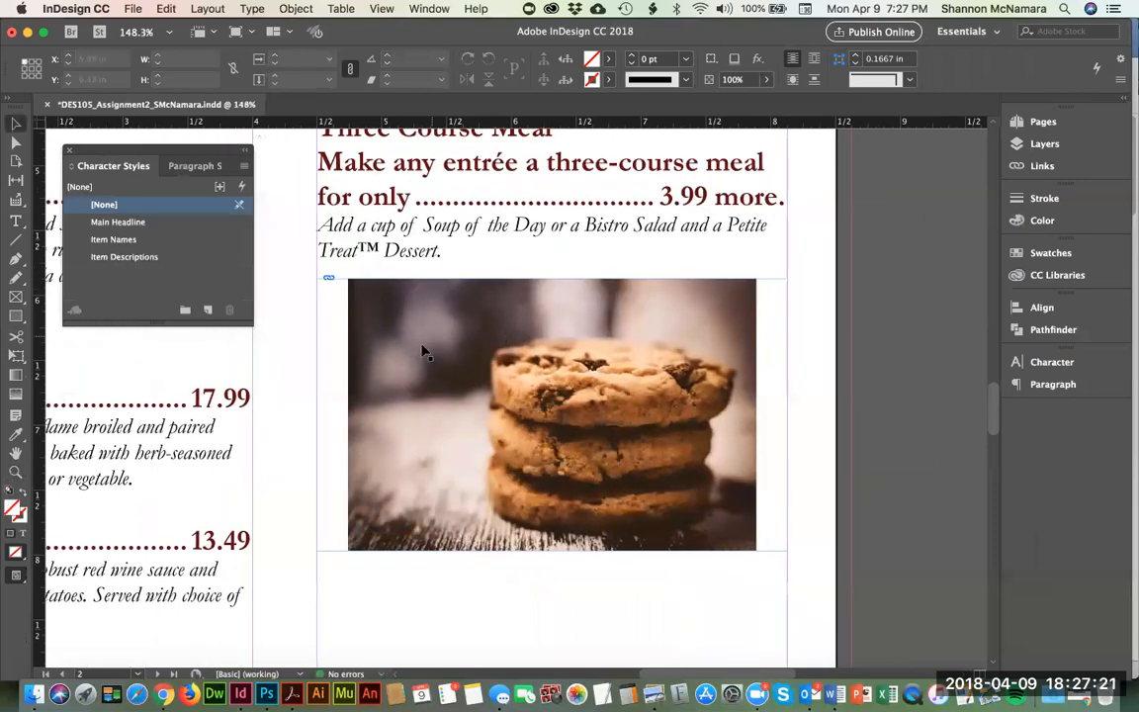
click(415, 344)
drag(316, 423, 466, 423)
drag(627, 280, 626, 322)
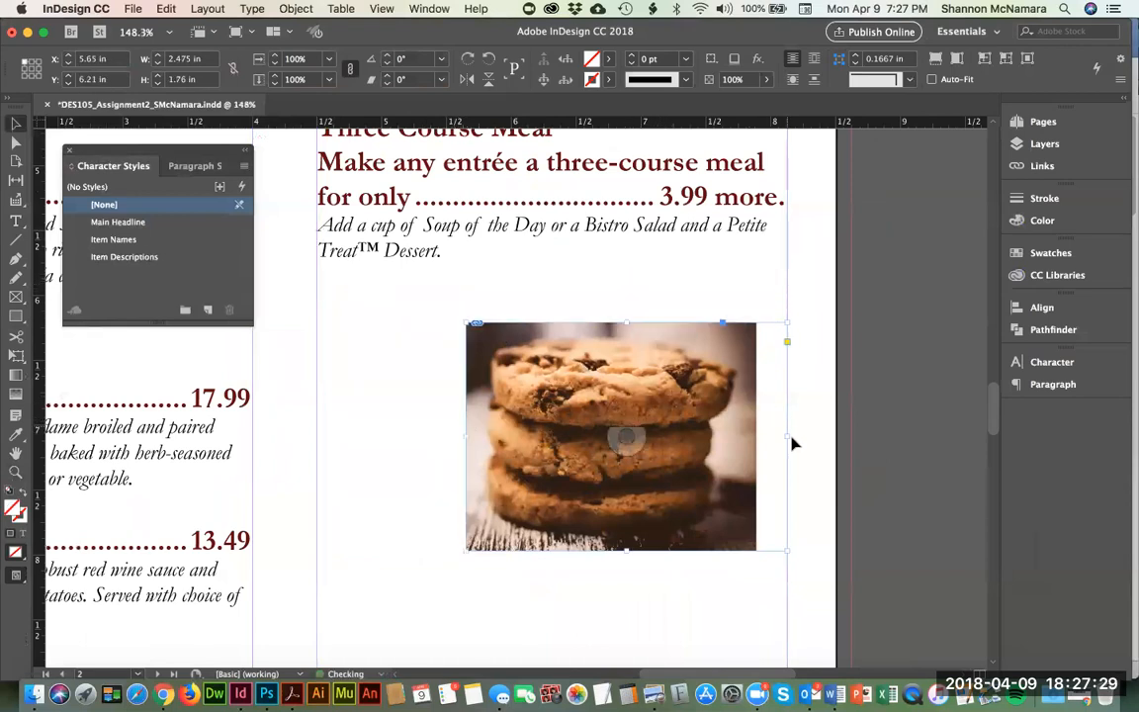
drag(786, 436, 740, 437)
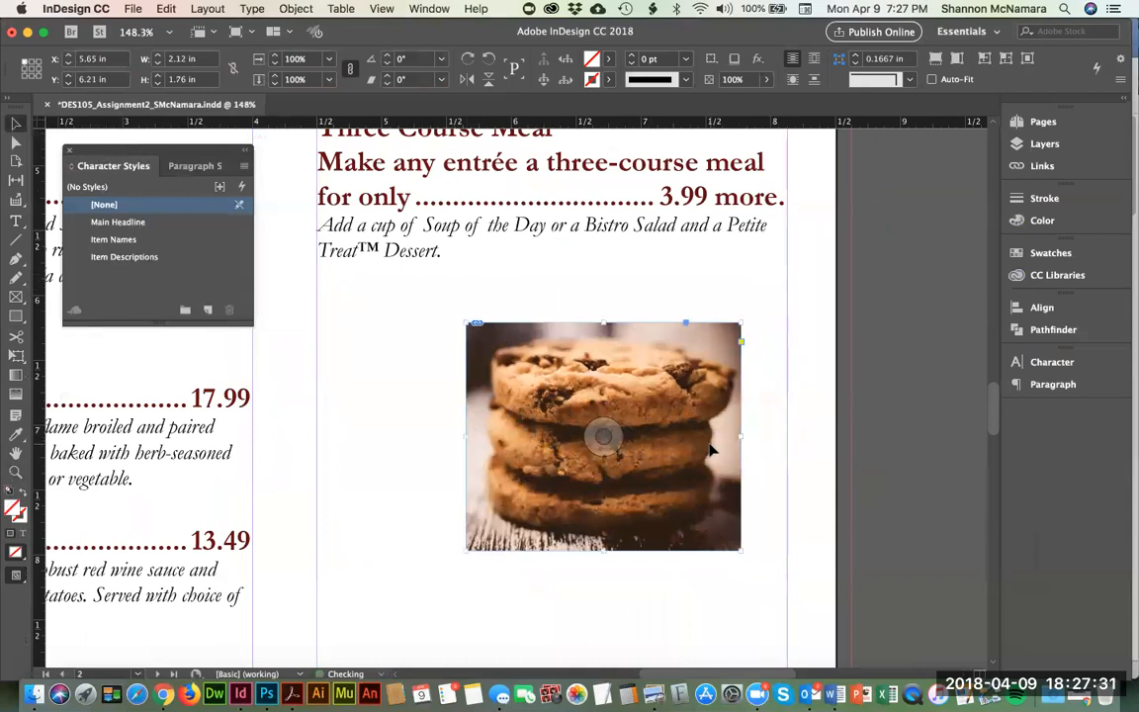
Step: Move the cookie photo beneath the Three Course Meal text and enlarge it to the column width, about 3.625 by 3.01 in
drag(662, 358, 514, 302)
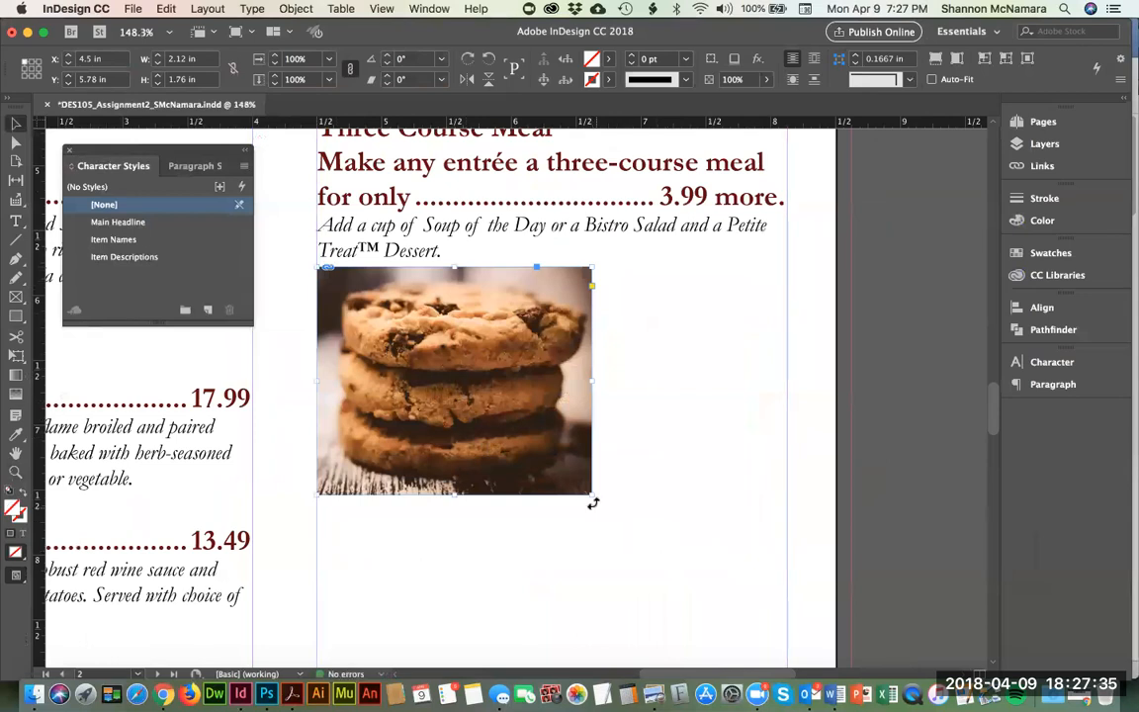
drag(593, 496, 791, 623)
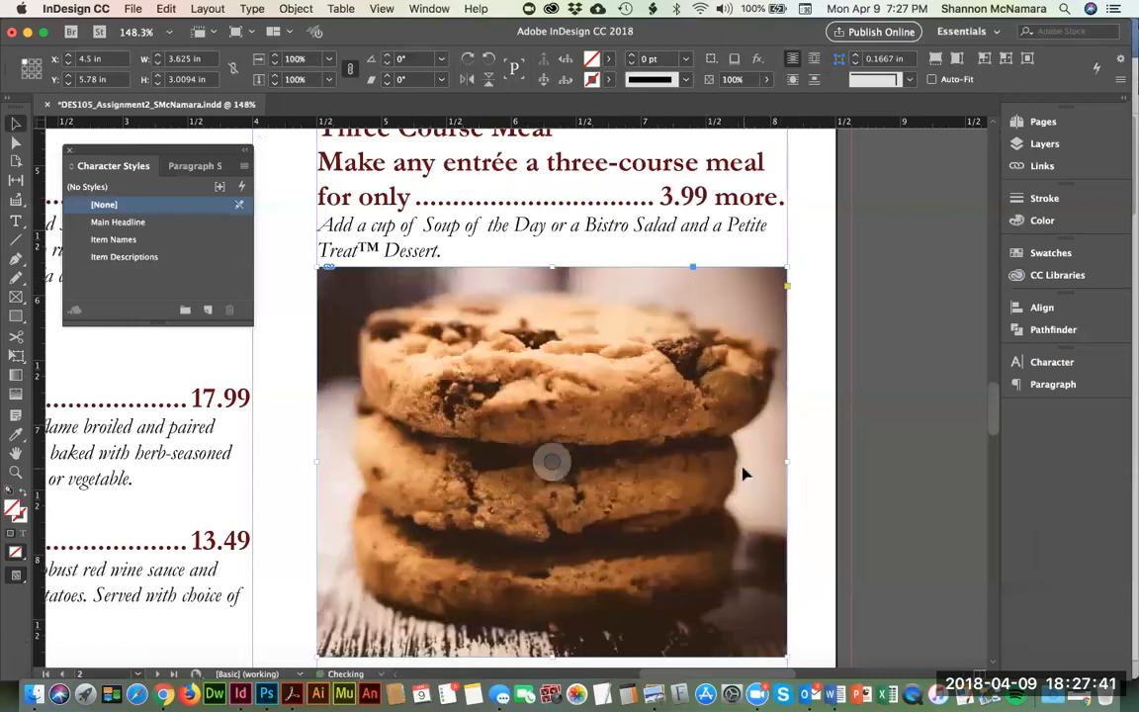
click(815, 437)
key(super+0)
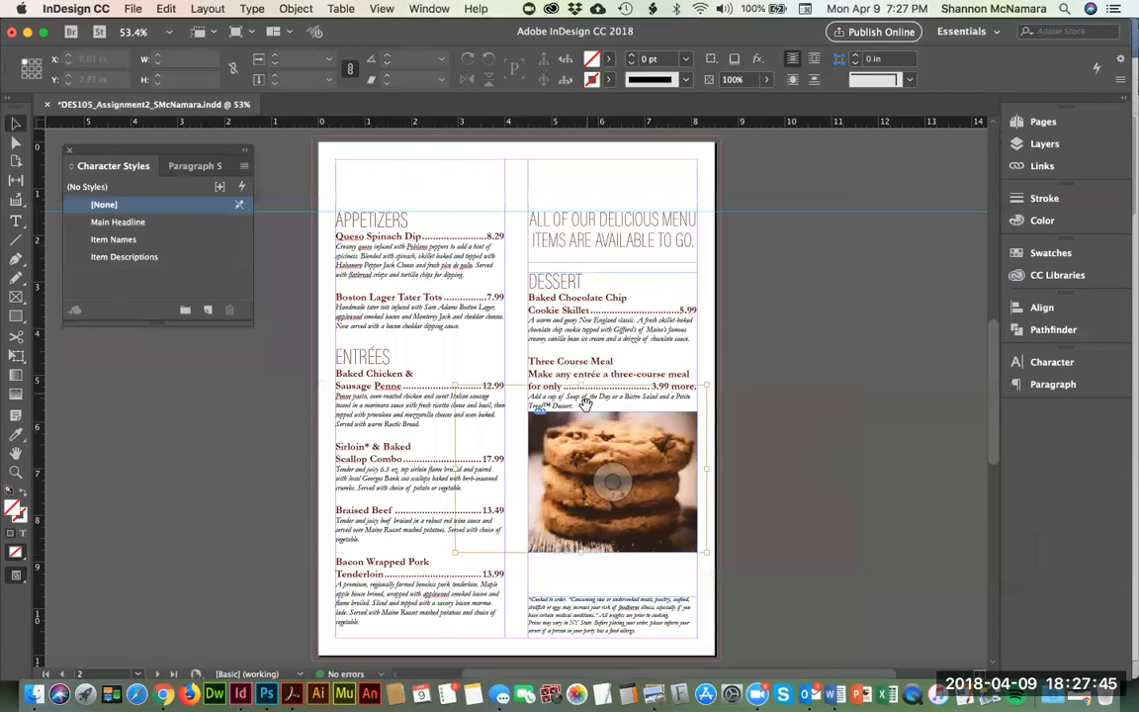
Step: Rearrange the right column with the to-go headline at the top margin, the cookie photo beneath it and the dessert text frame starting at about 4.41 in
click(640, 435)
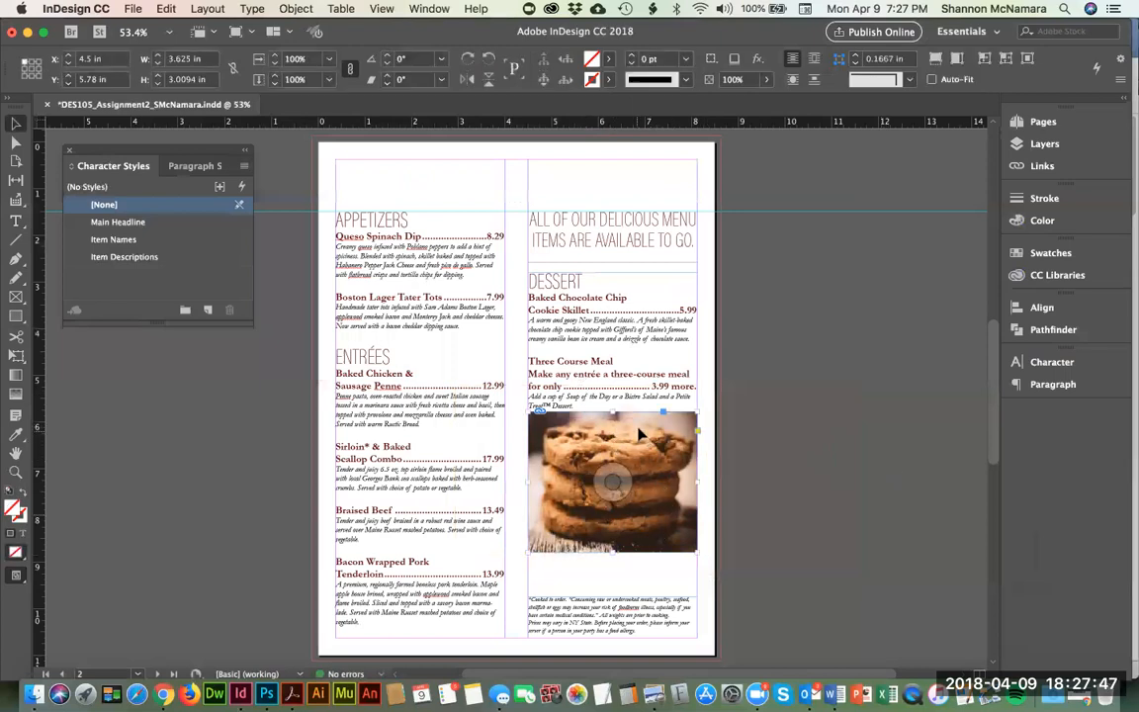
mouse_move(528, 411)
mouse_down()
mouse_move(472, 364)
mouse_move(528, 406)
mouse_up()
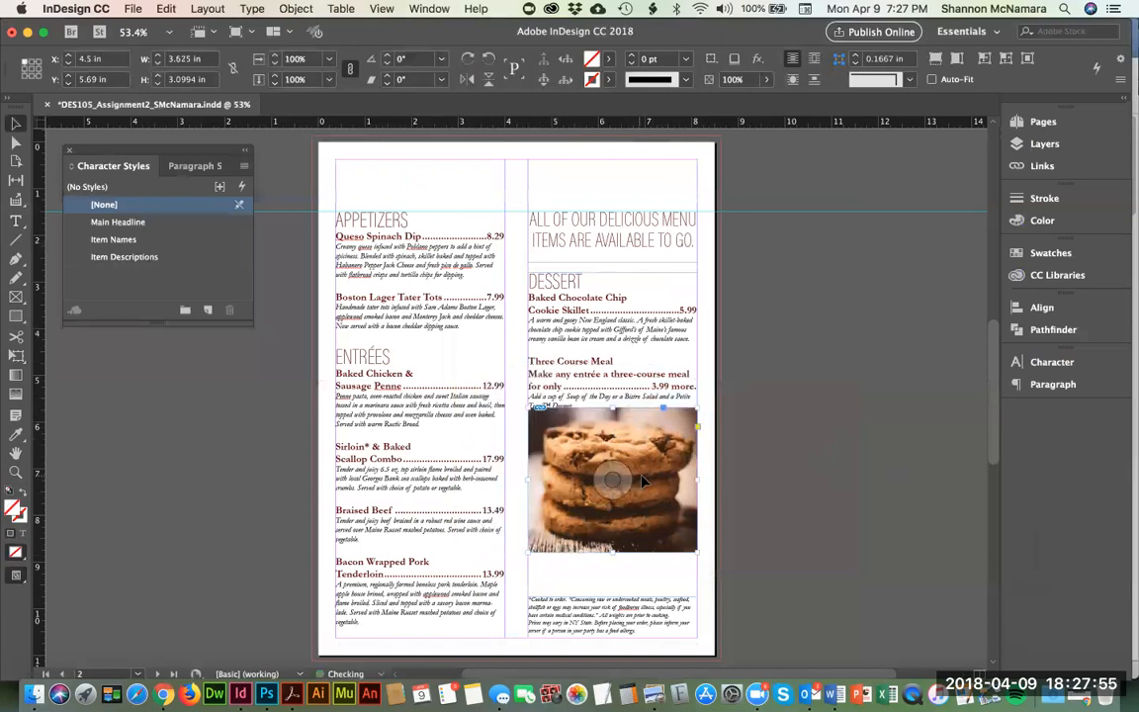
drag(612, 407, 647, 191)
click(803, 378)
drag(613, 279, 611, 227)
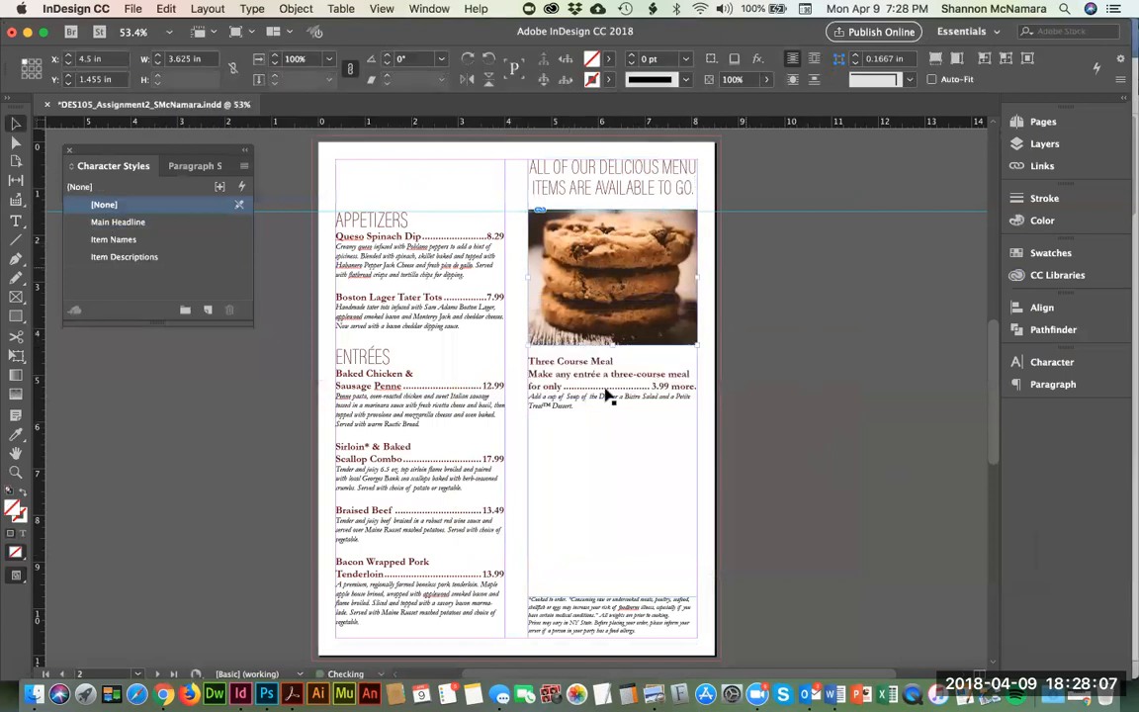
drag(612, 272, 610, 353)
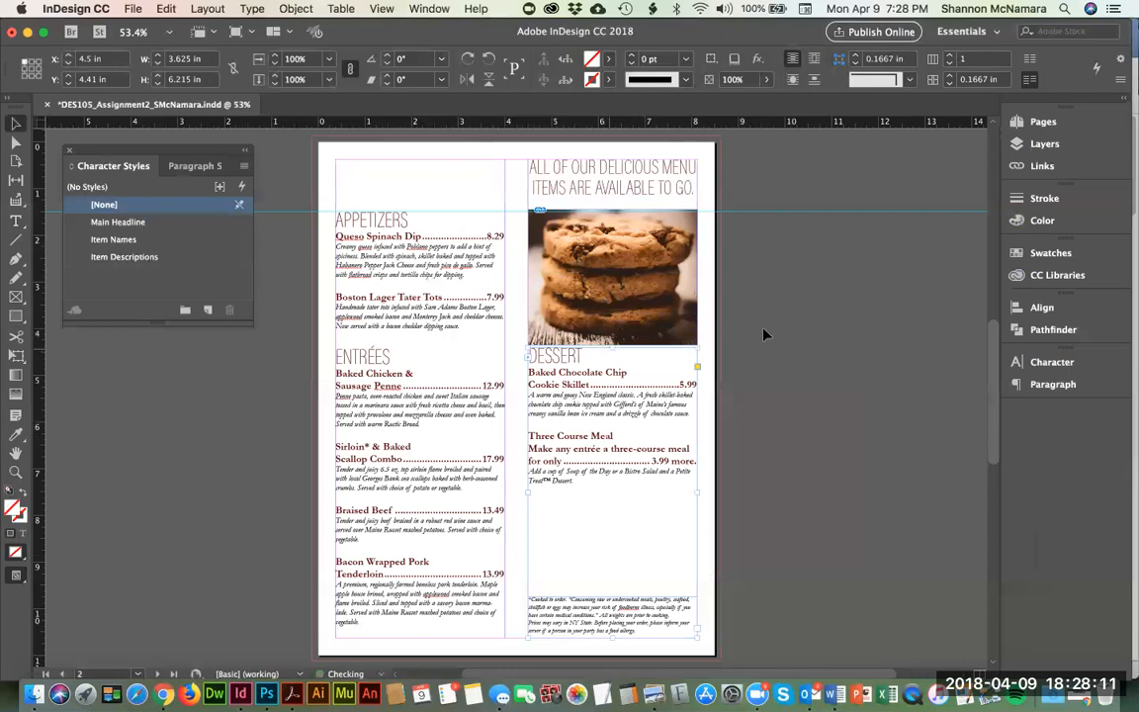
Step: Trim the cookie photo's top edge to the 1.5 in guide and extend the to-go headline's frame down to it, making the frame 1.125 in tall
click(554, 238)
drag(612, 208, 610, 214)
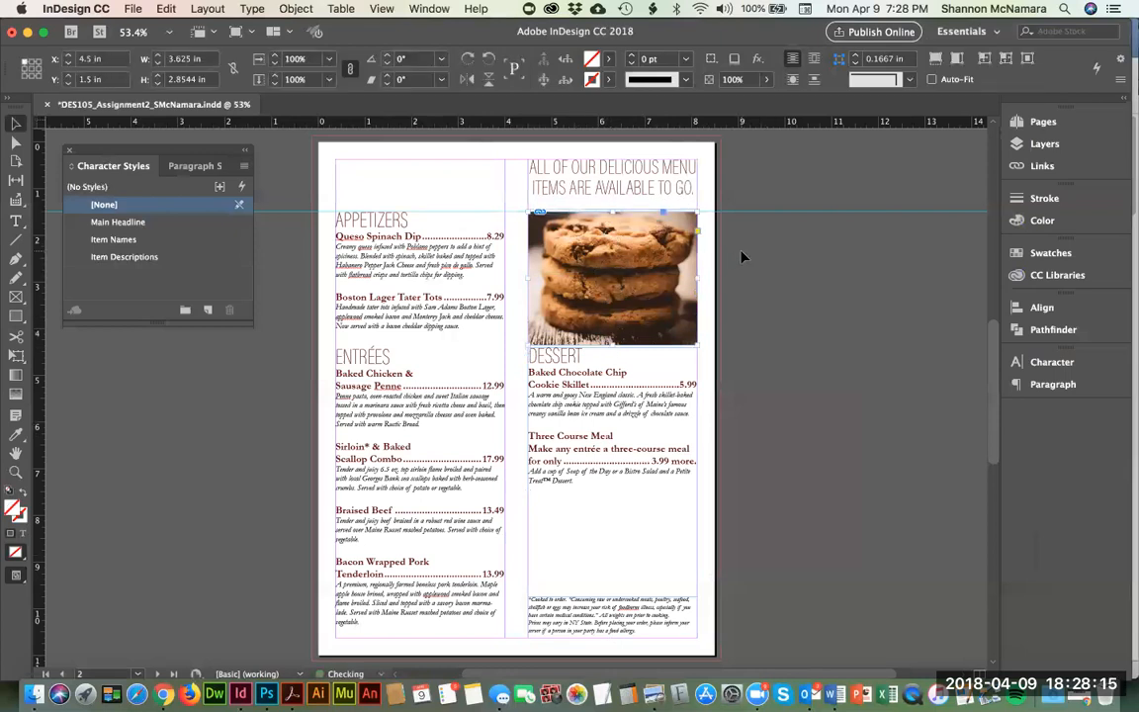
click(742, 254)
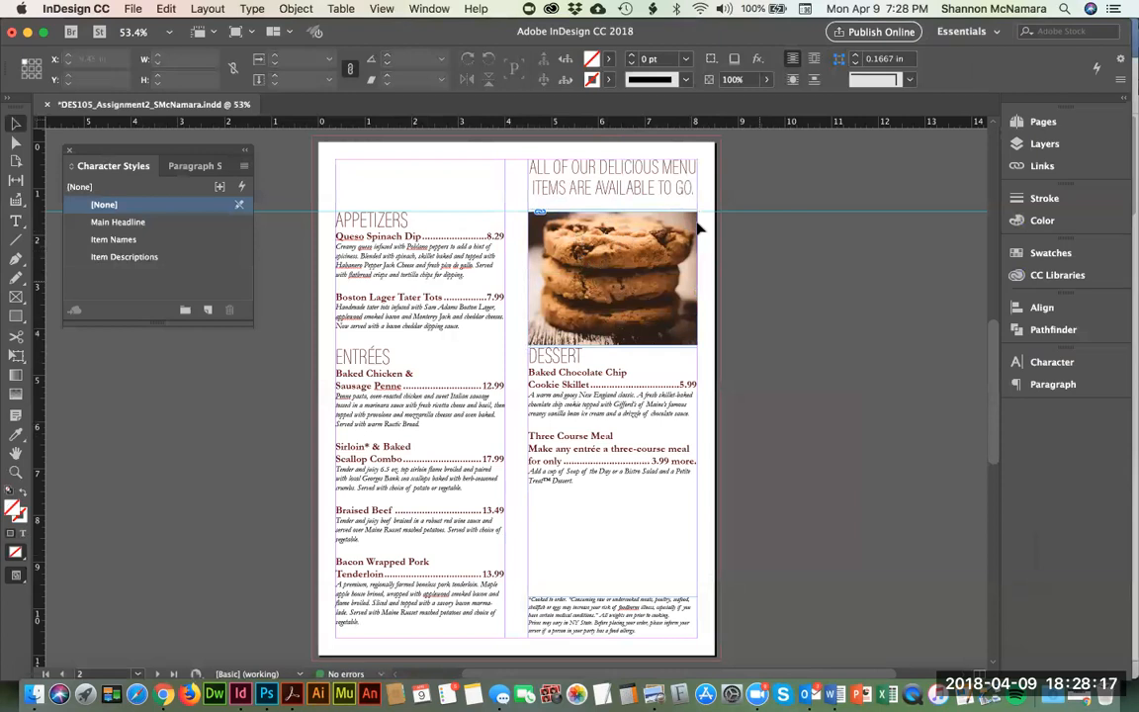
click(610, 178)
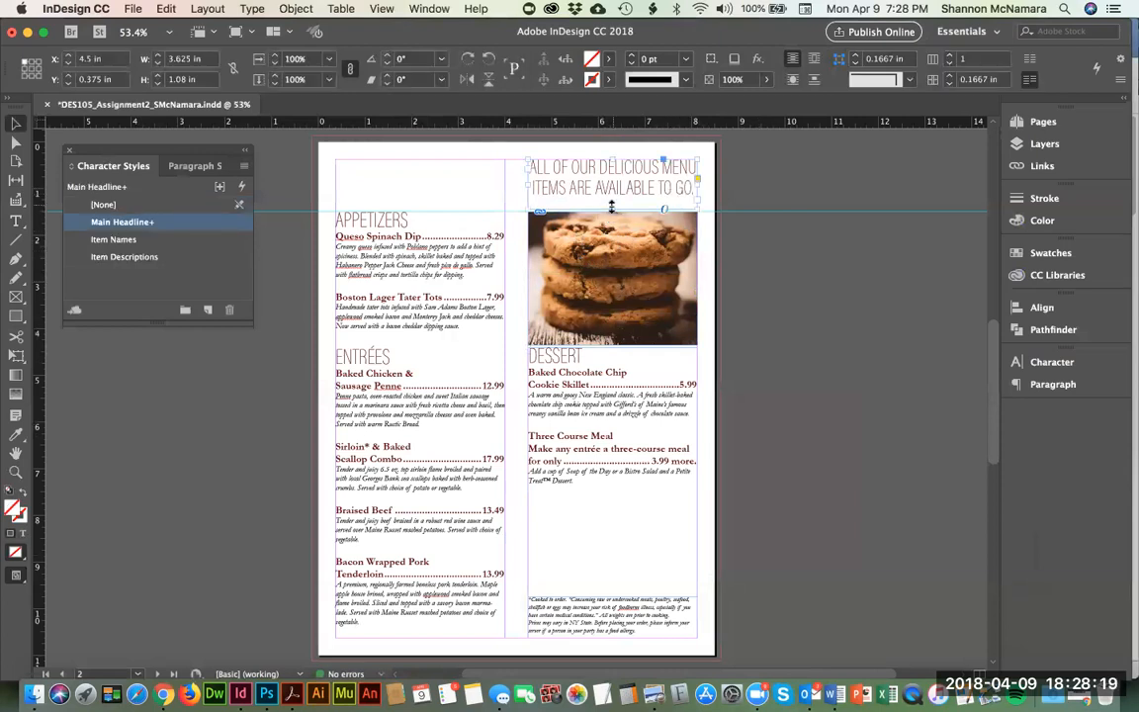
drag(611, 206, 613, 211)
Step: Check the text and frame options of the to-go headline for a vertical alignment setting
key(t)
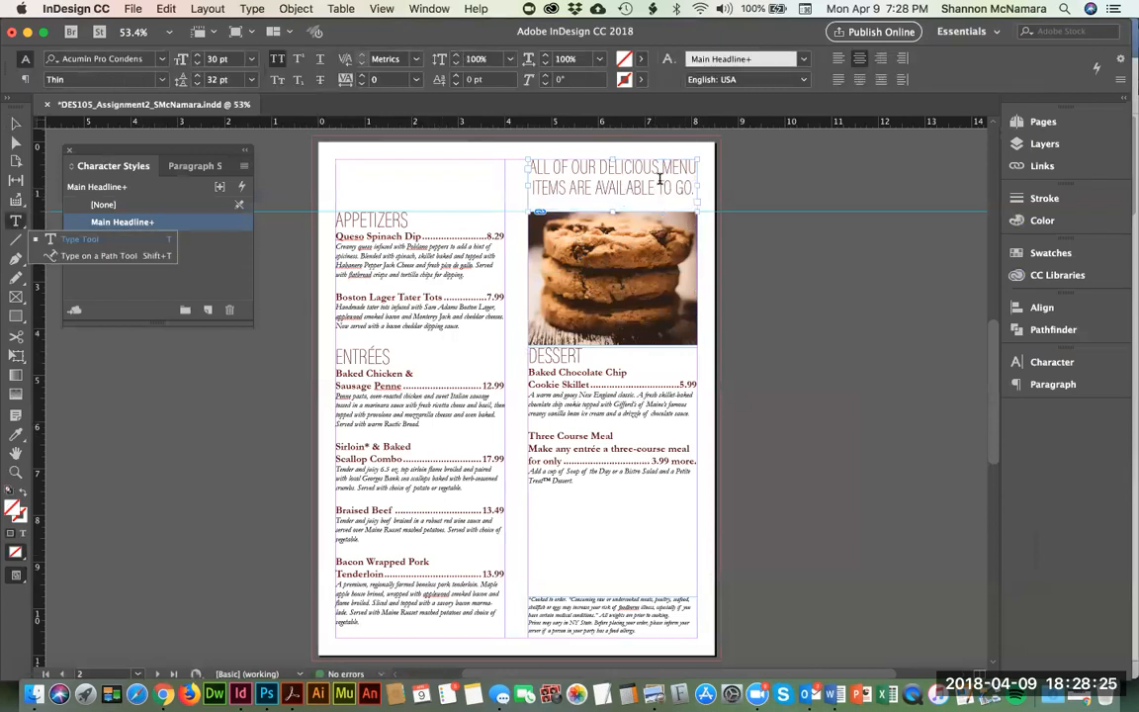
click(653, 185)
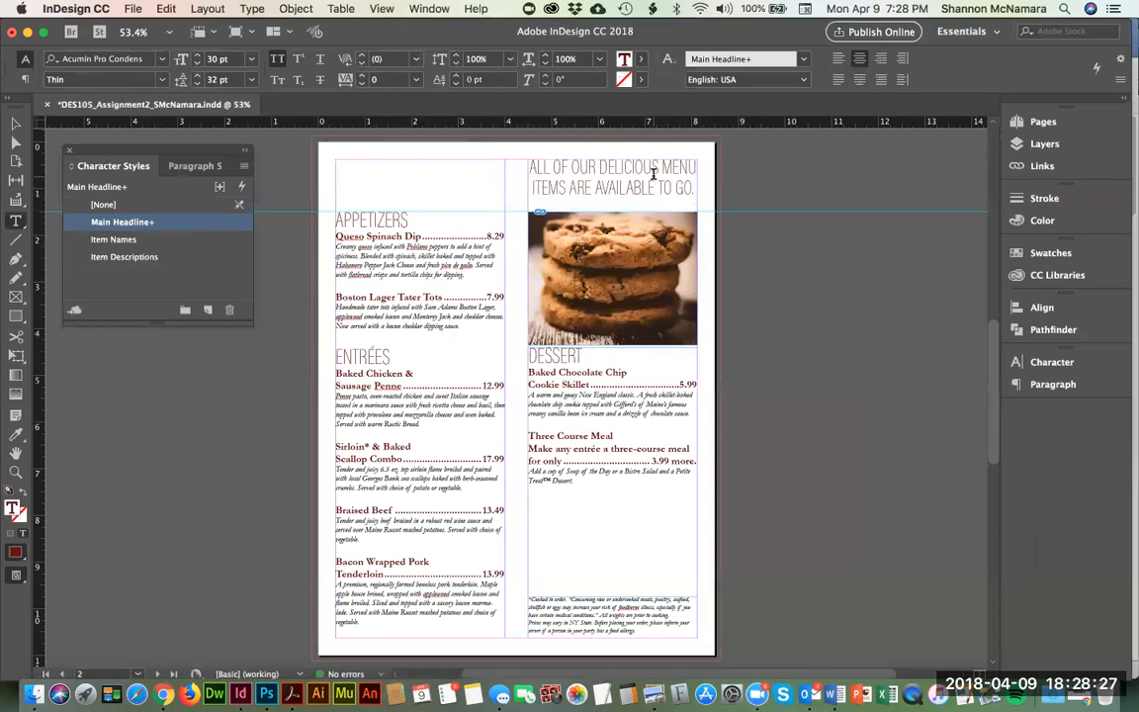
click(1120, 79)
mouse_move(1120, 83)
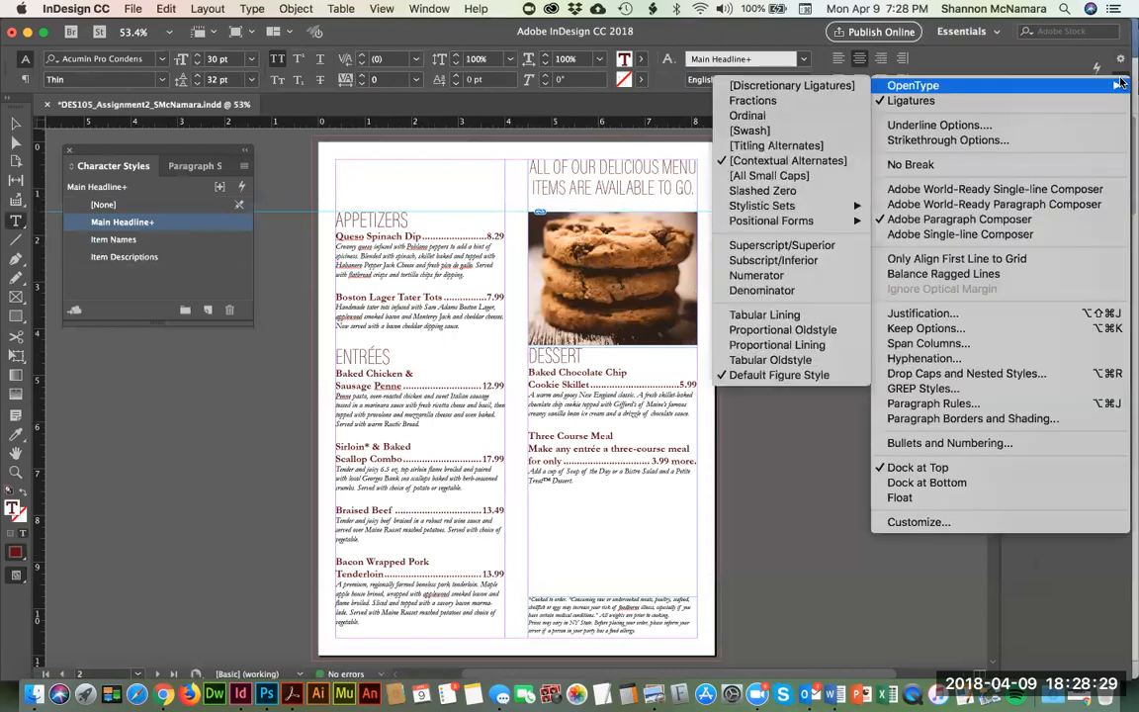
click(1120, 61)
click(1120, 61)
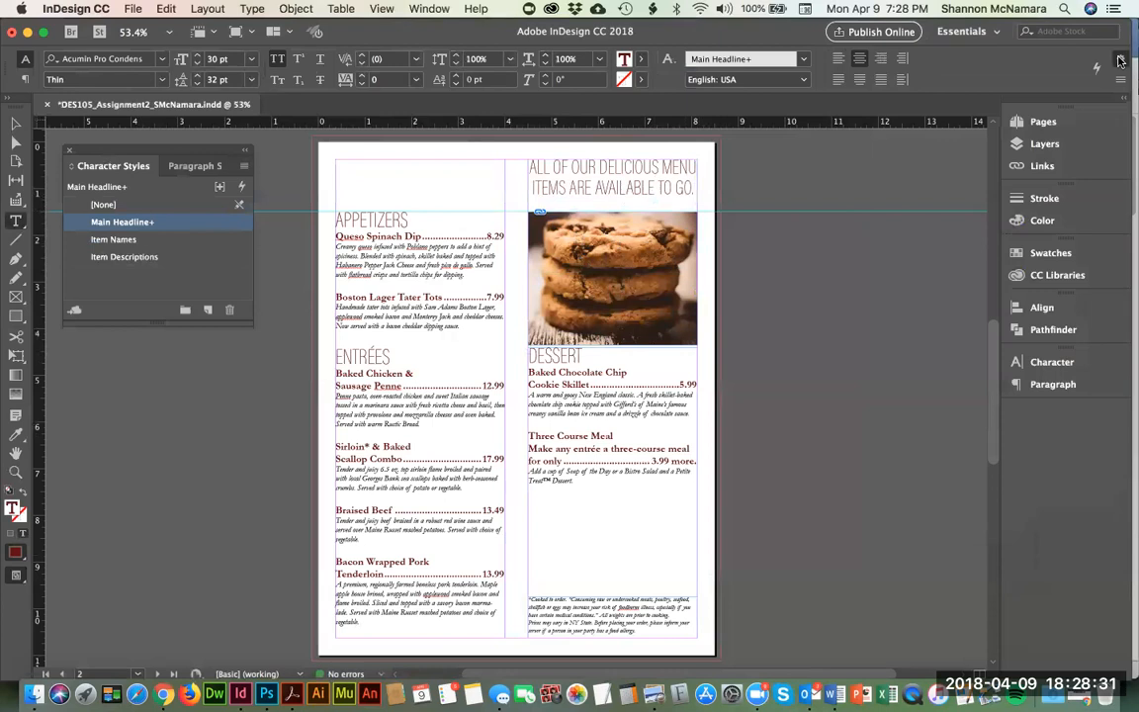
click(718, 255)
click(1117, 77)
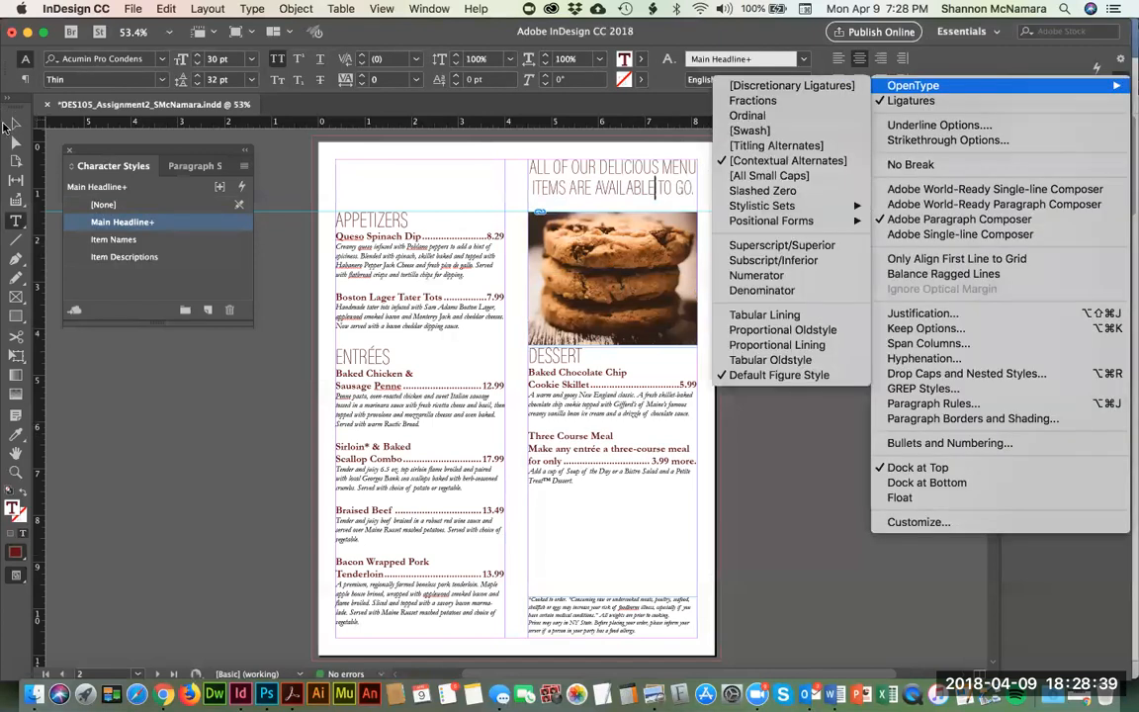
click(14, 122)
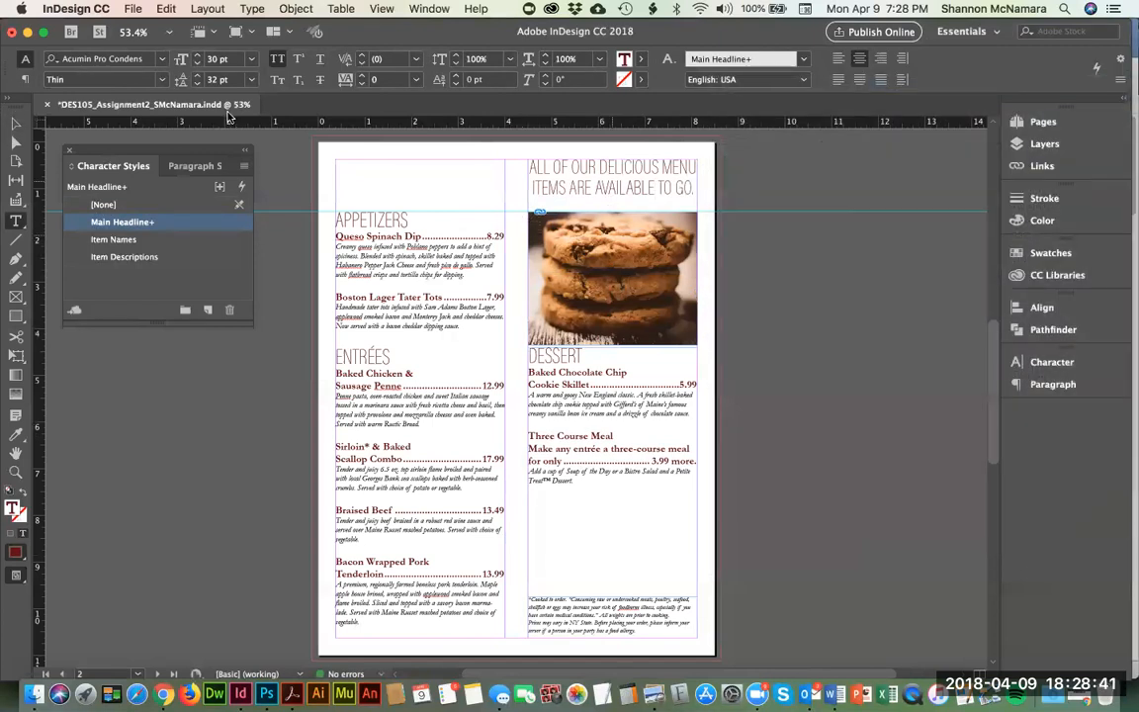
click(16, 123)
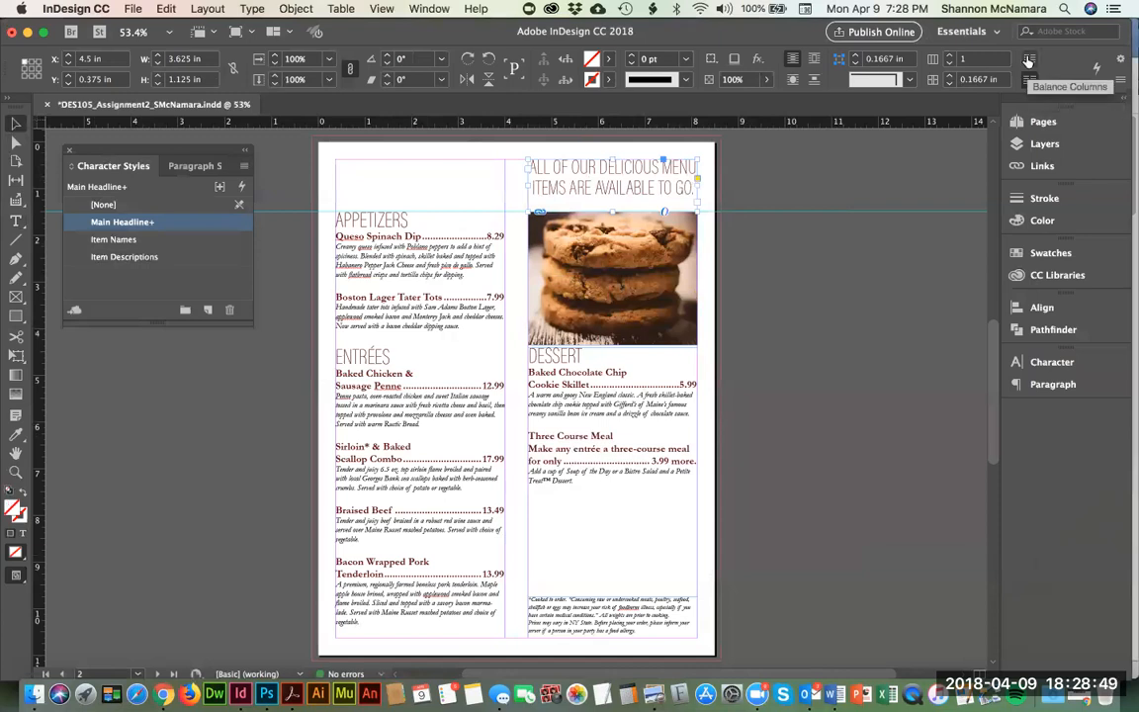
click(1121, 59)
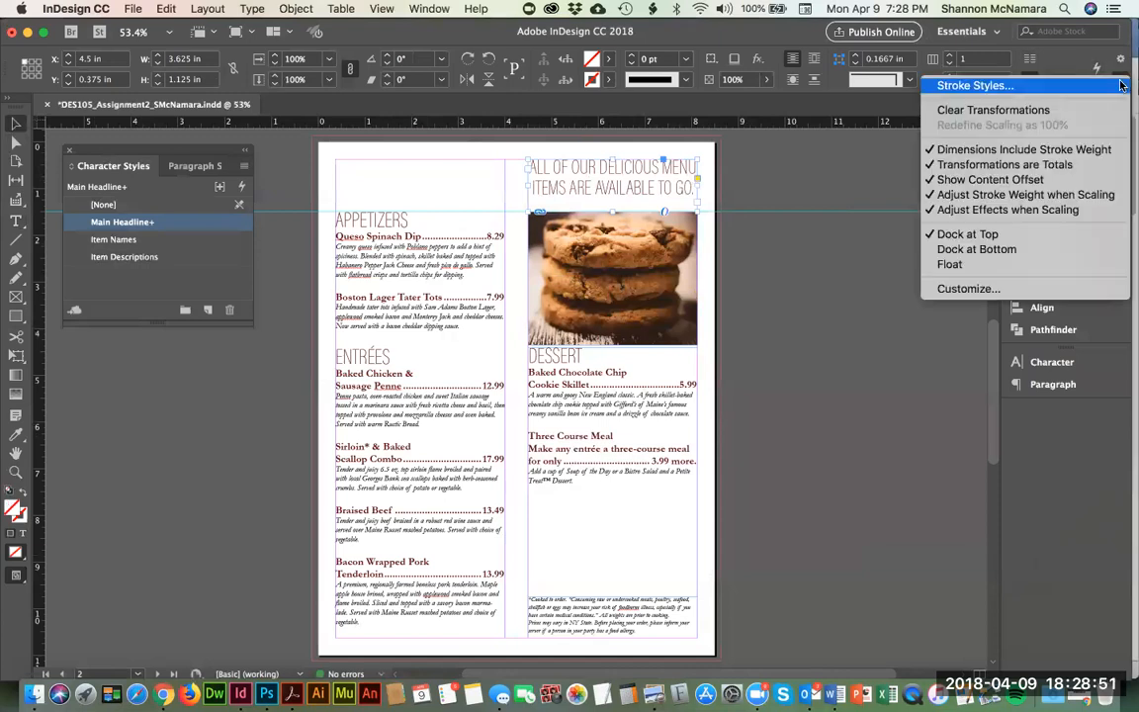
click(401, 20)
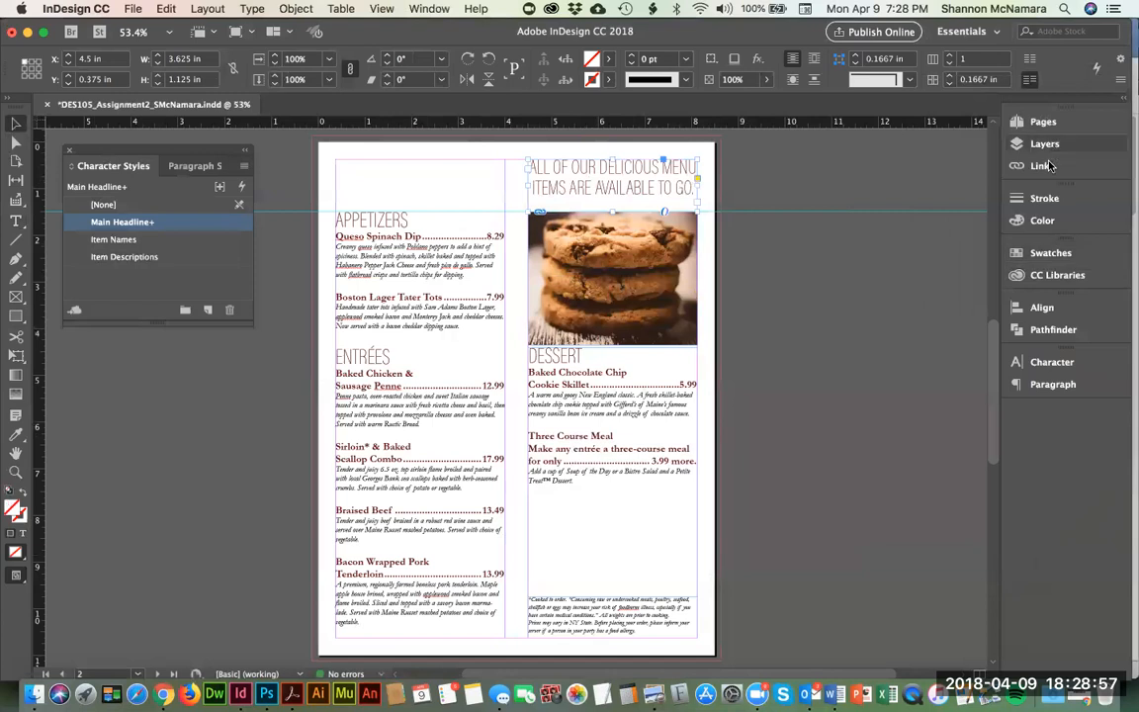
Step: Look through the Character and Paragraph settings for a way to align the to-go headline vertically in its frame
click(341, 9)
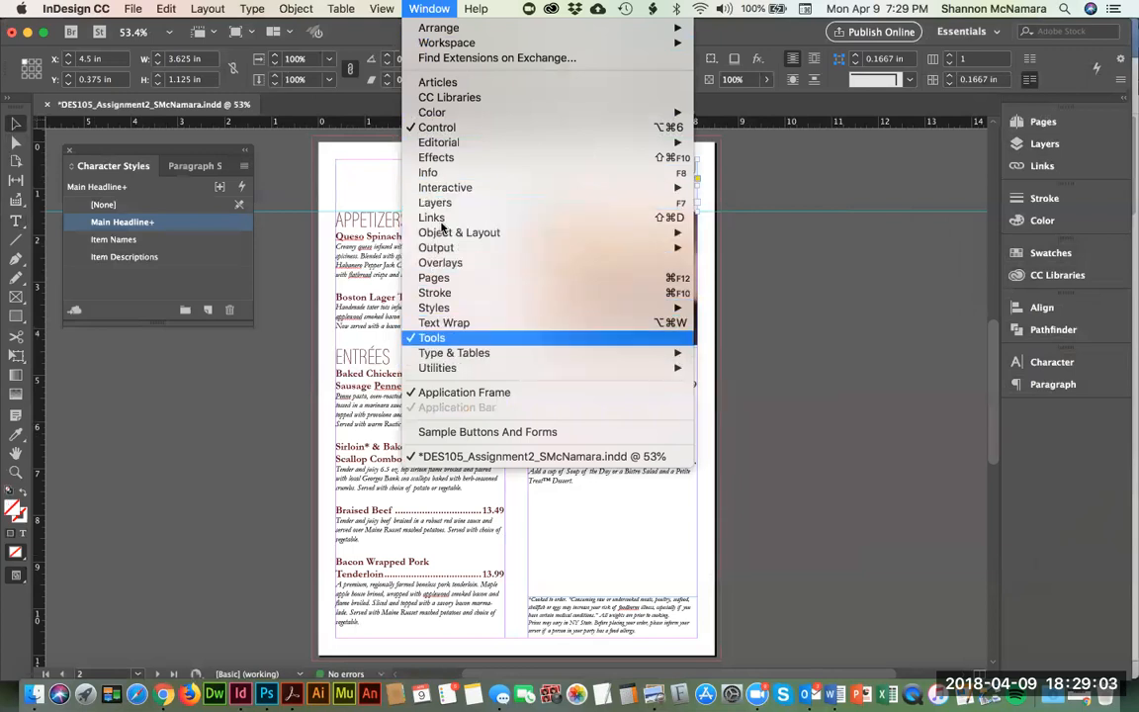
mouse_move(450, 188)
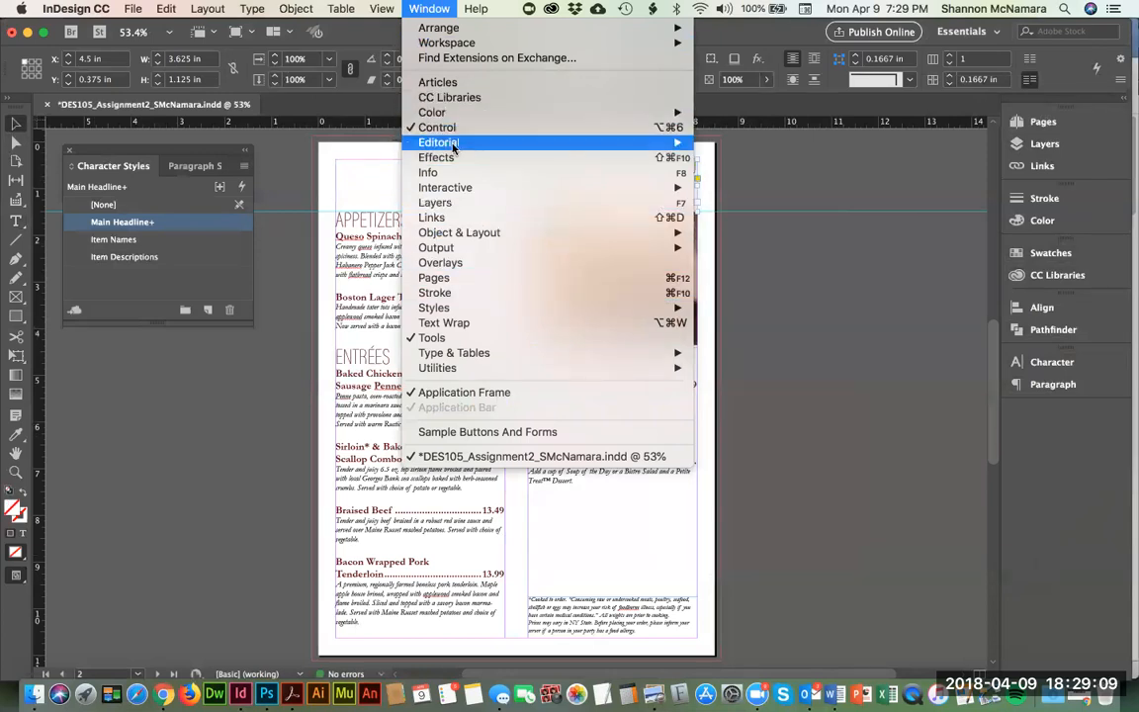
mouse_move(454, 147)
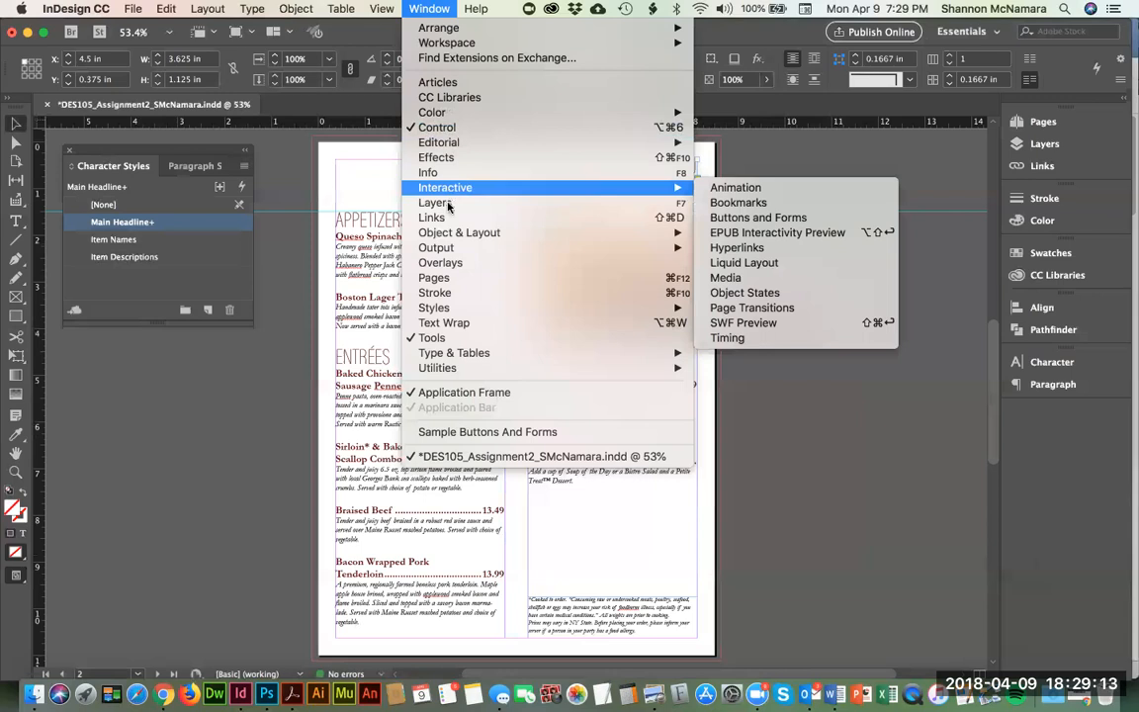
mouse_move(456, 253)
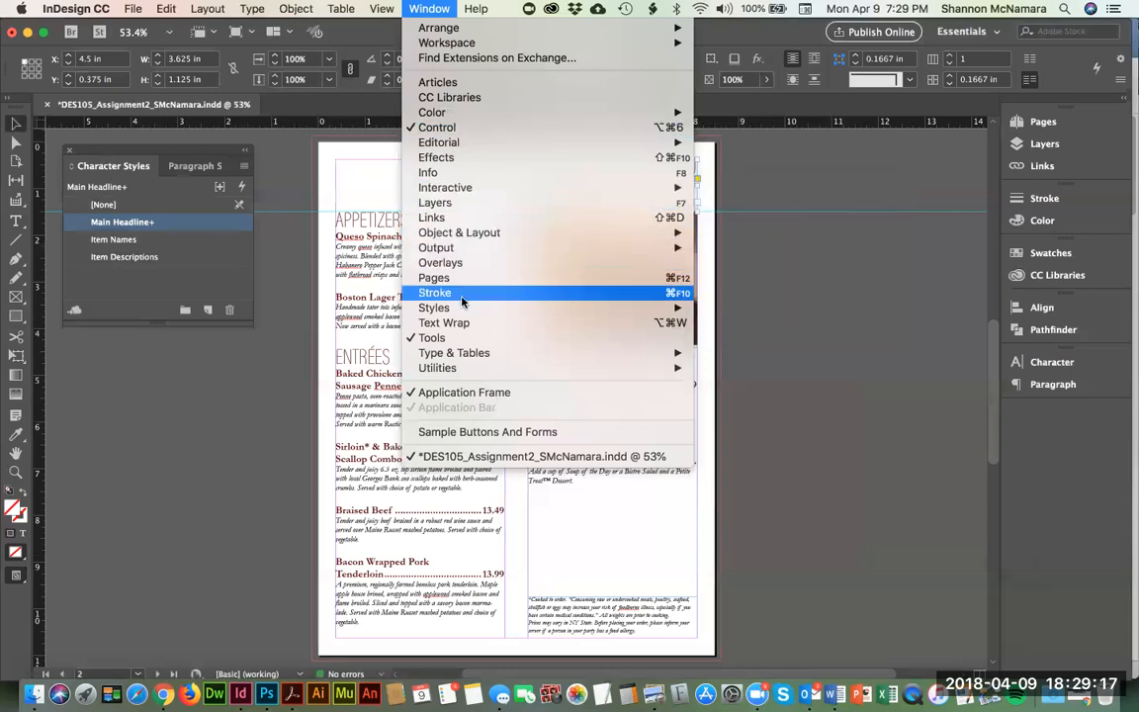
mouse_move(461, 351)
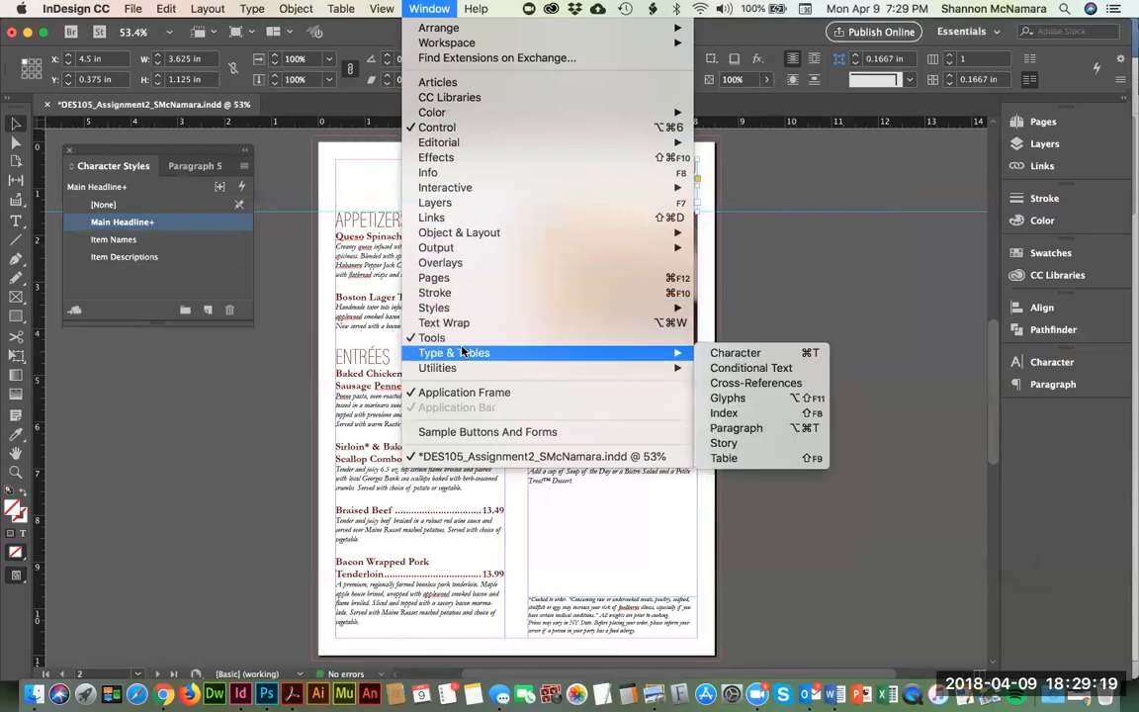
click(751, 362)
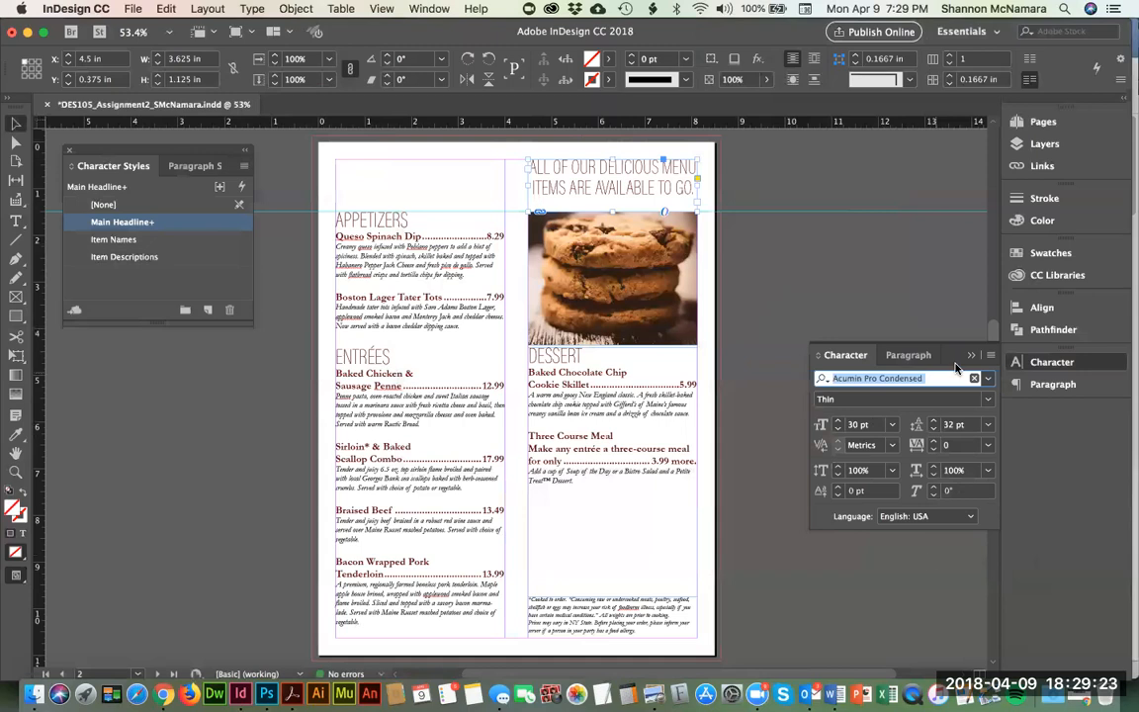
click(991, 354)
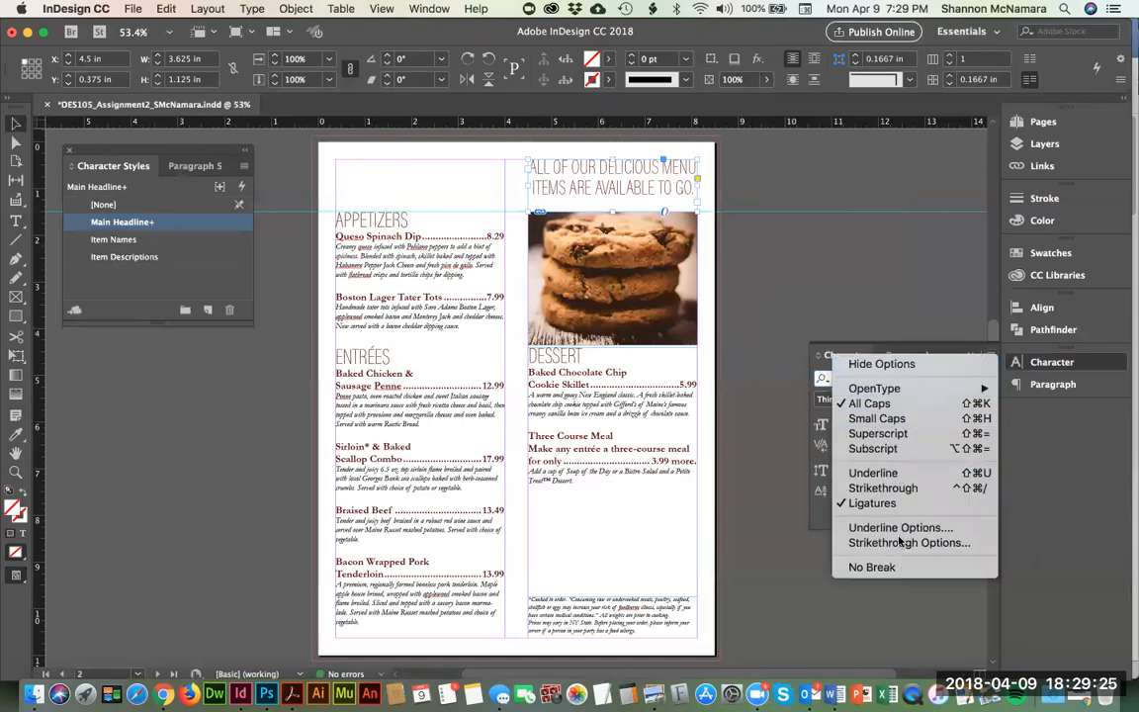
click(901, 351)
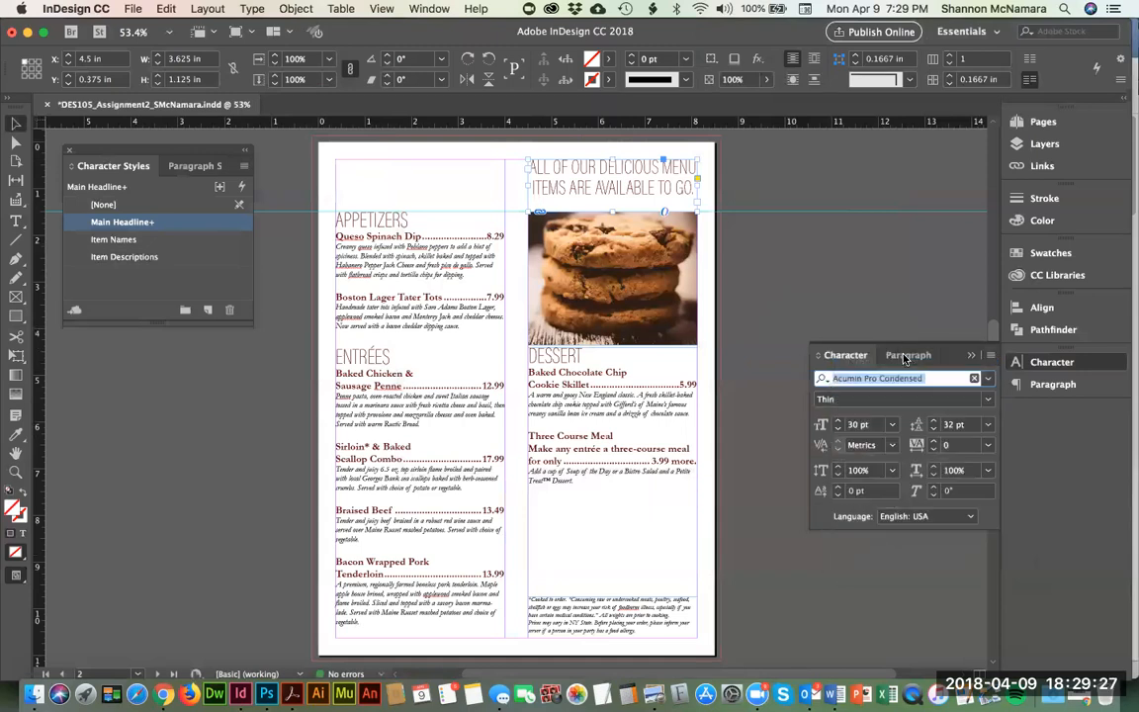
click(905, 356)
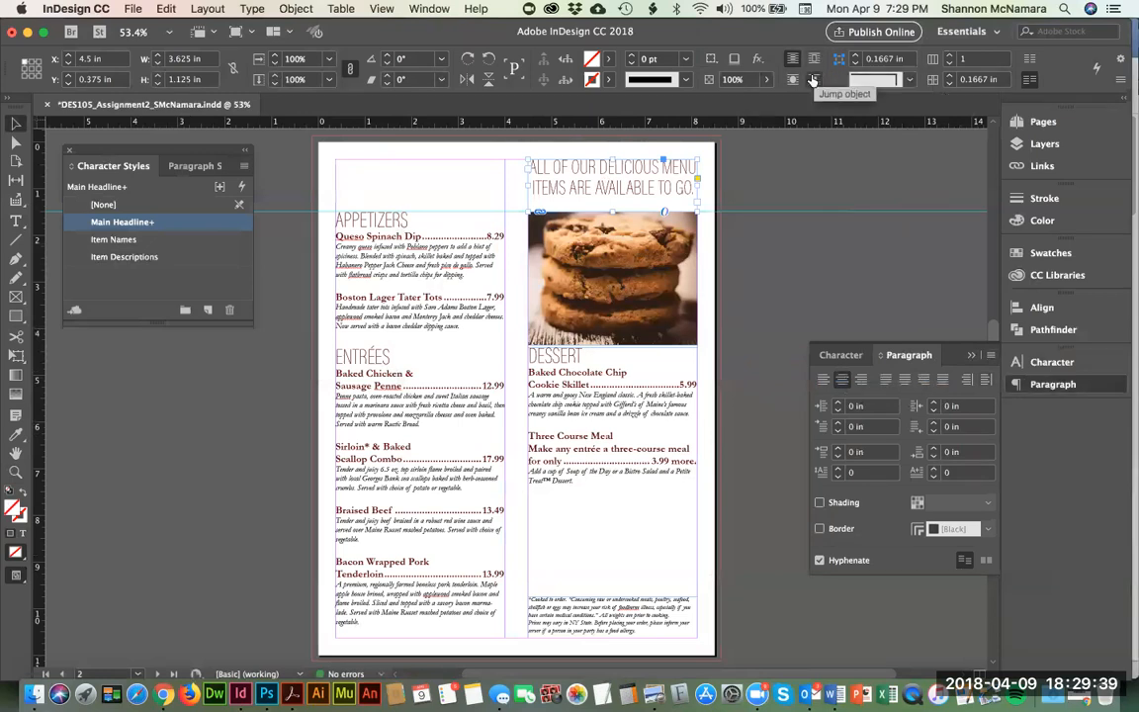
click(811, 170)
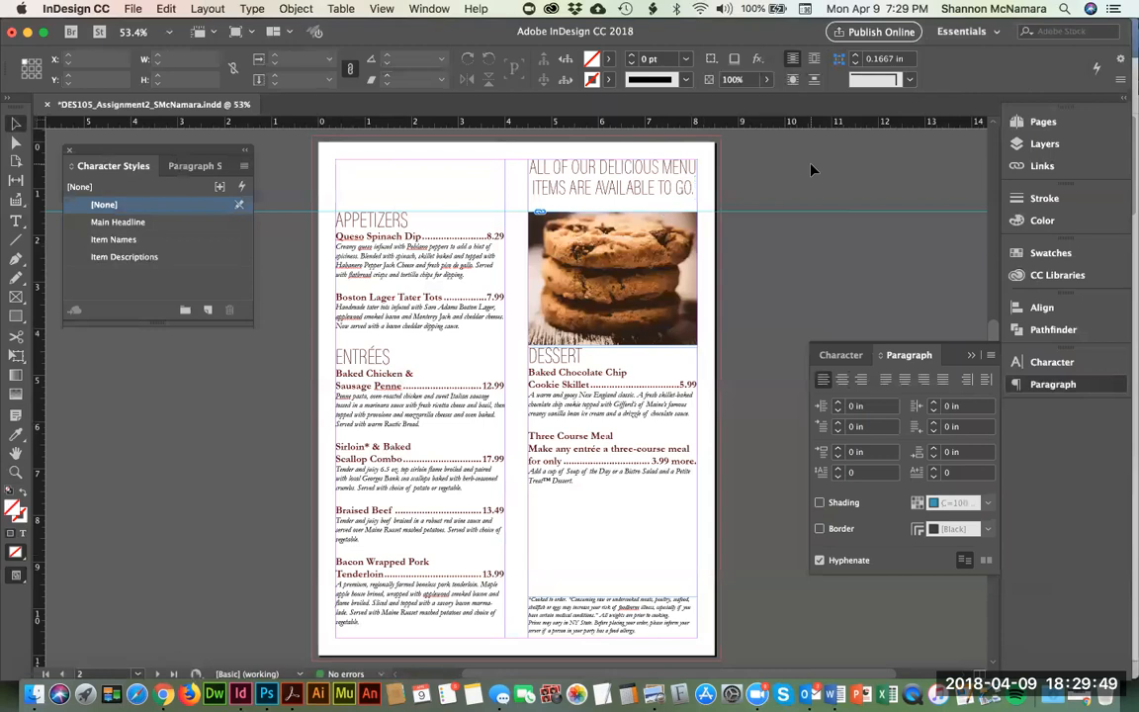
Step: Select the to-go headline's frame, switch to Chrome and search the web for "align text vertically in textbox indesign"
click(581, 166)
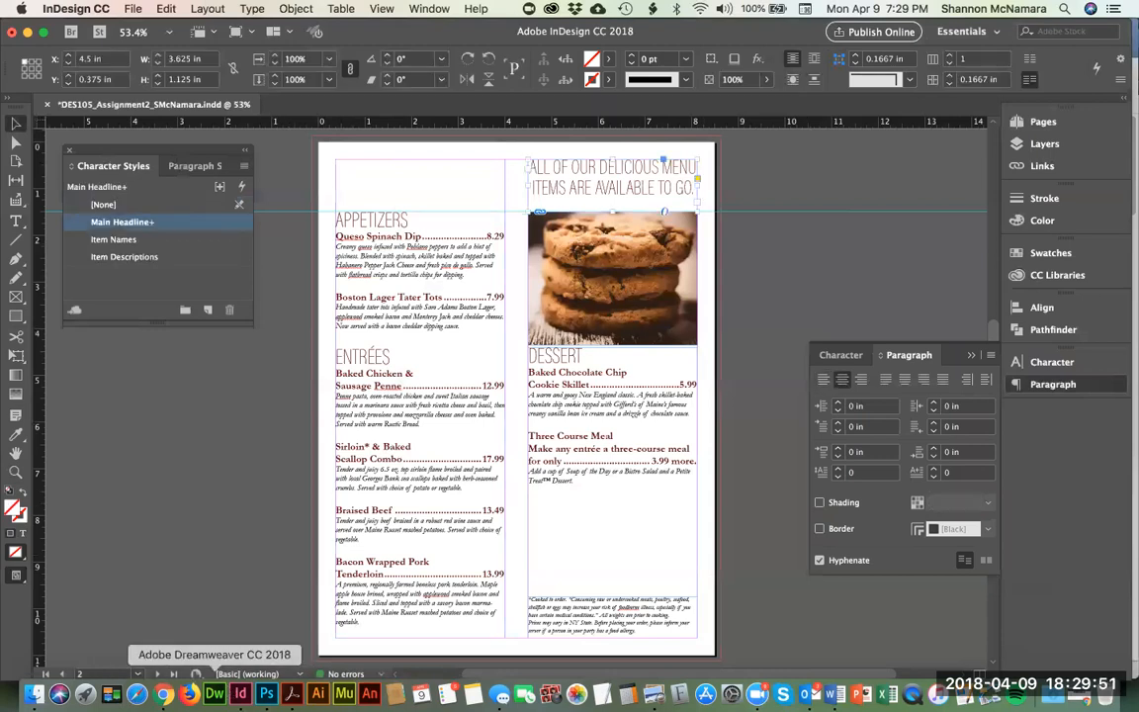
click(168, 694)
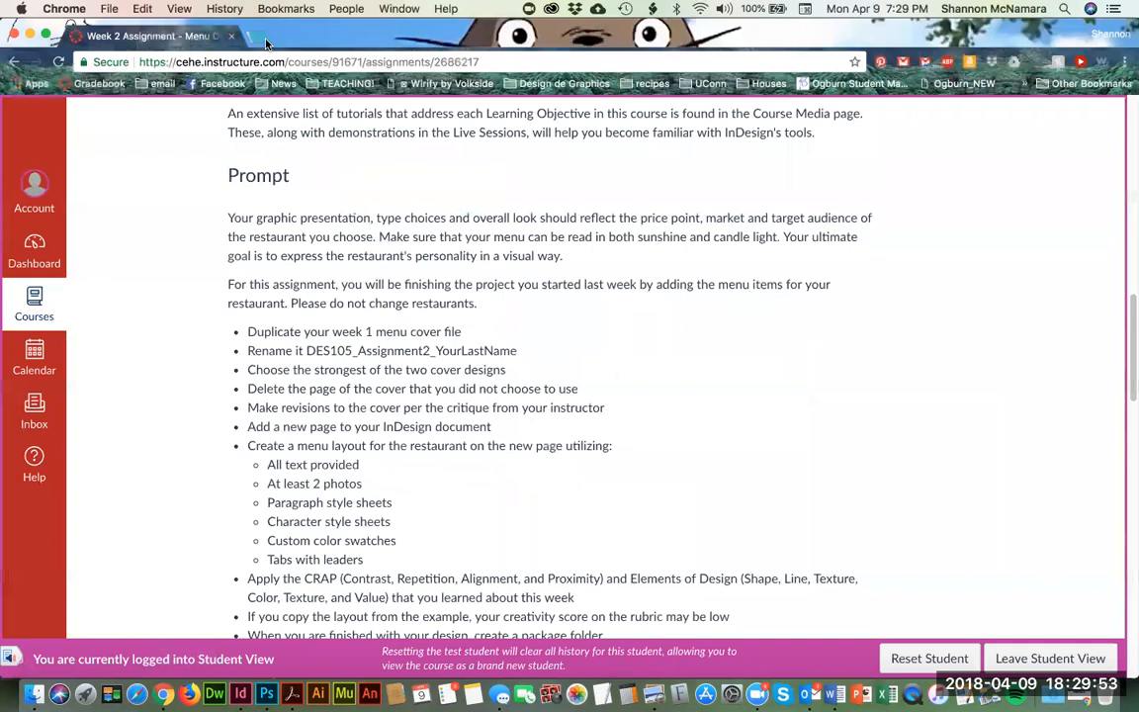
click(236, 35)
text(vet)
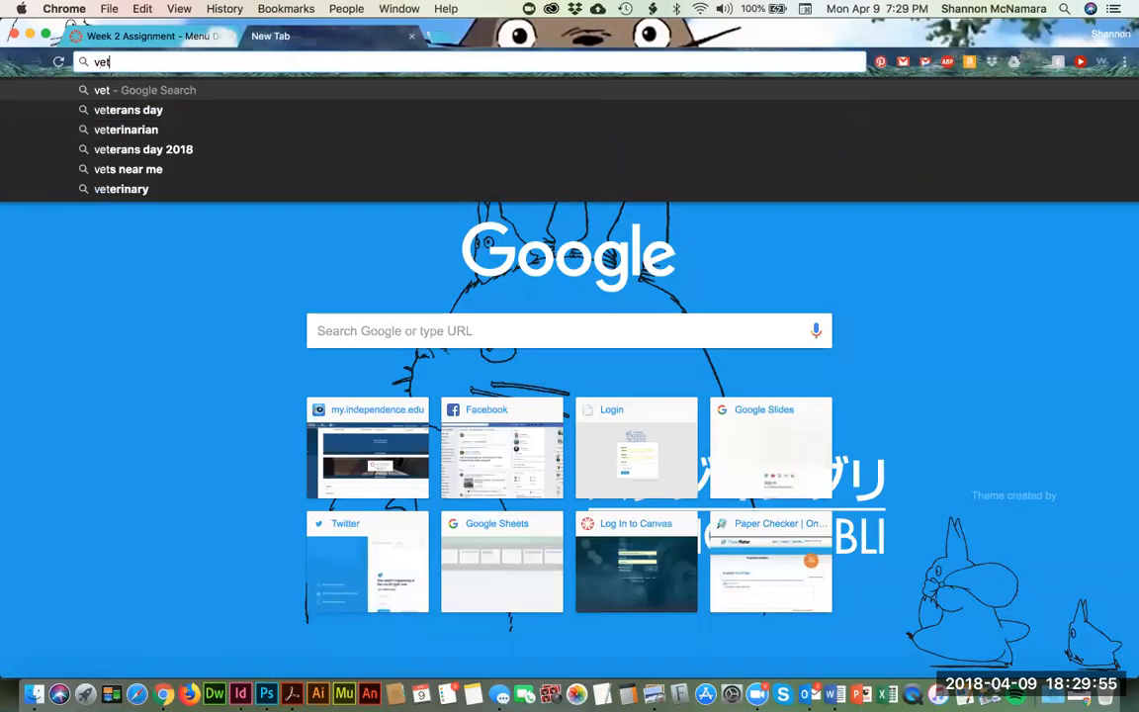
text(r)
key(BackSpace)
key(BackSpace)
text(r)
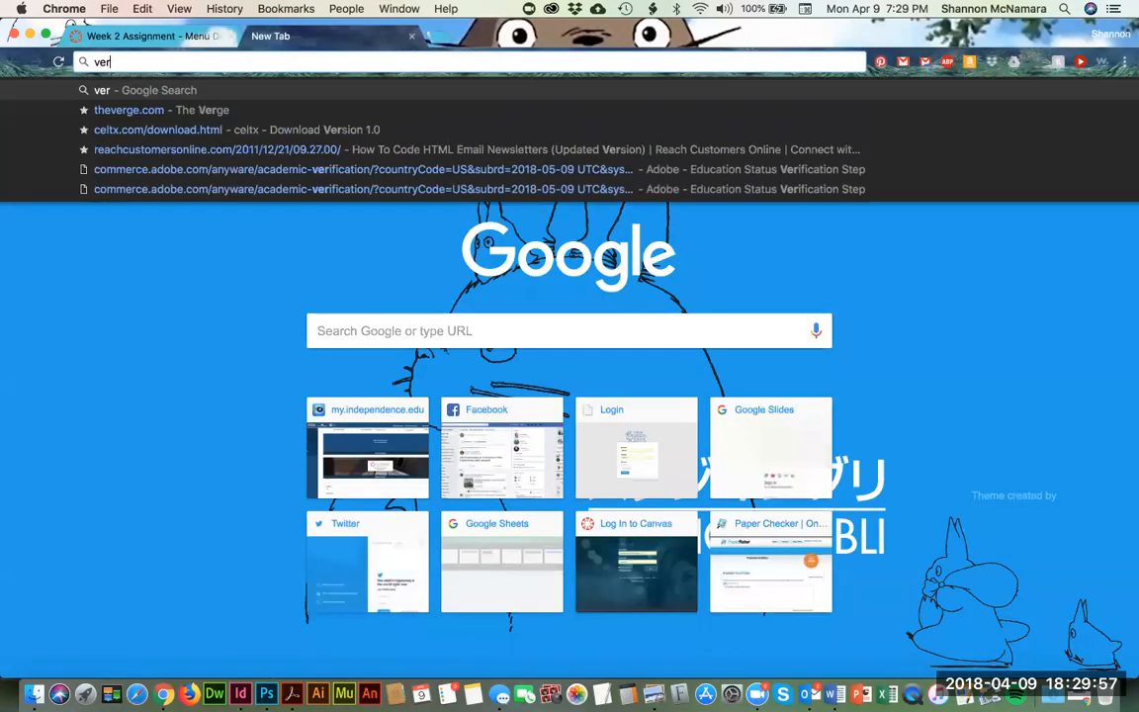
text(tically align te)
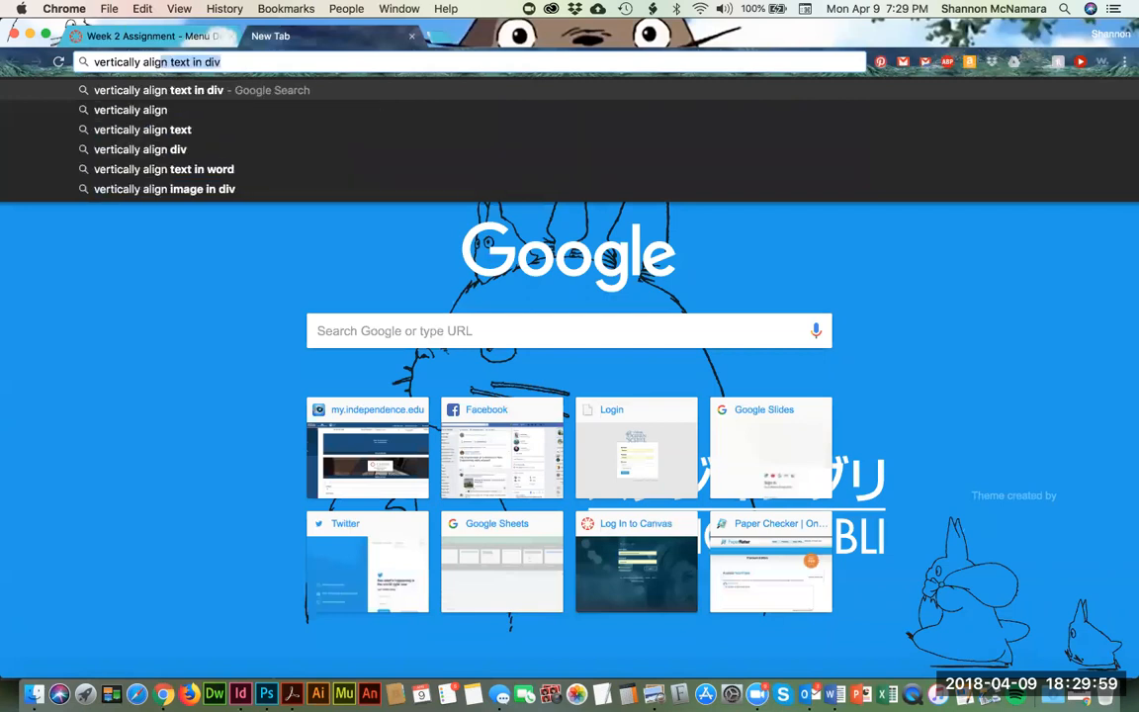
text(xt in te)
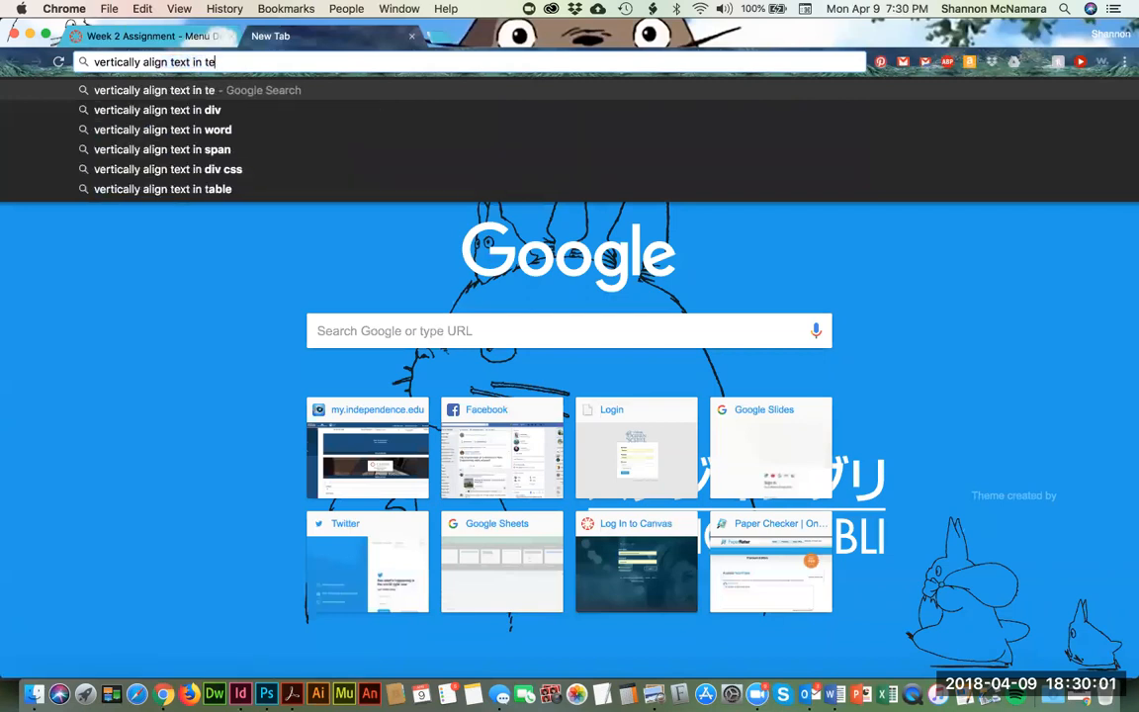
text(xt box ind)
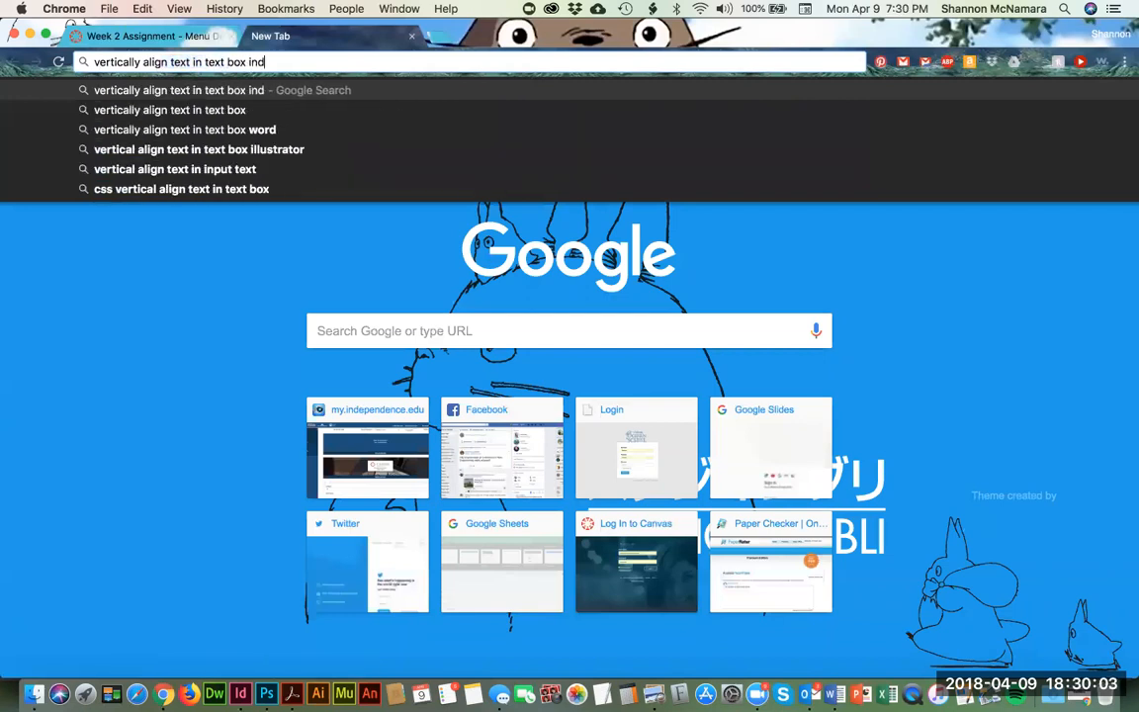
key(Down)
key(Return)
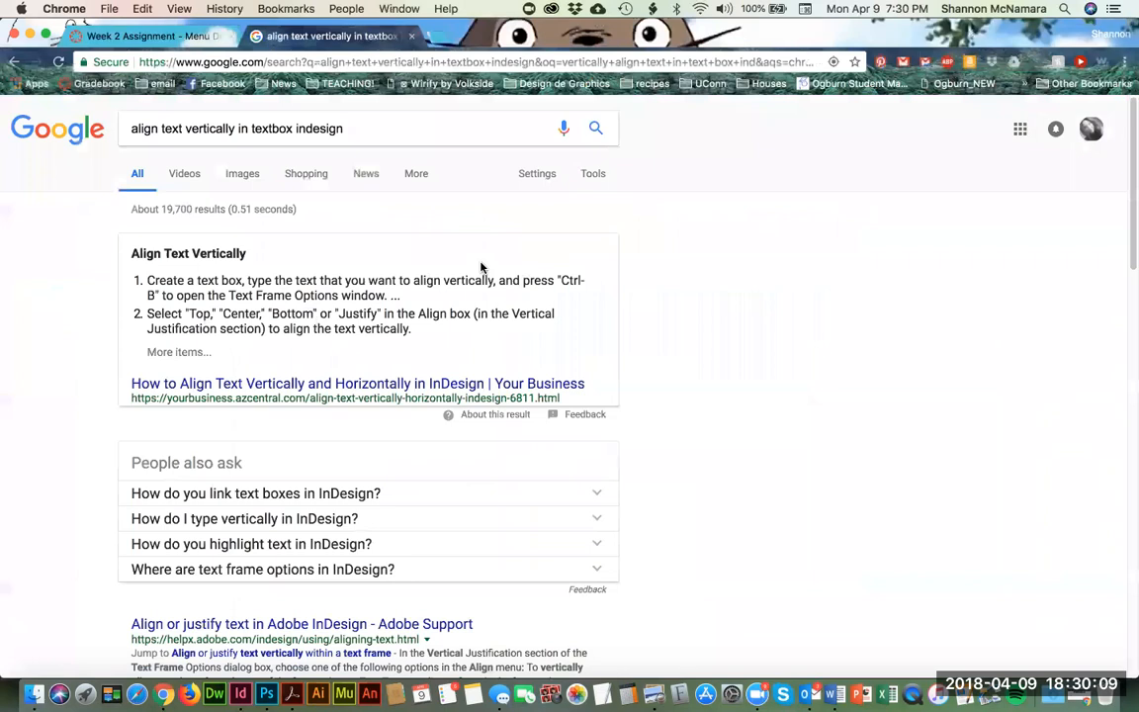
Step: Return to InDesign and look through the to-go headline's Text Frame Options, including baseline, auto-size and footnote settings, leaving them unchanged
key(super+Tab)
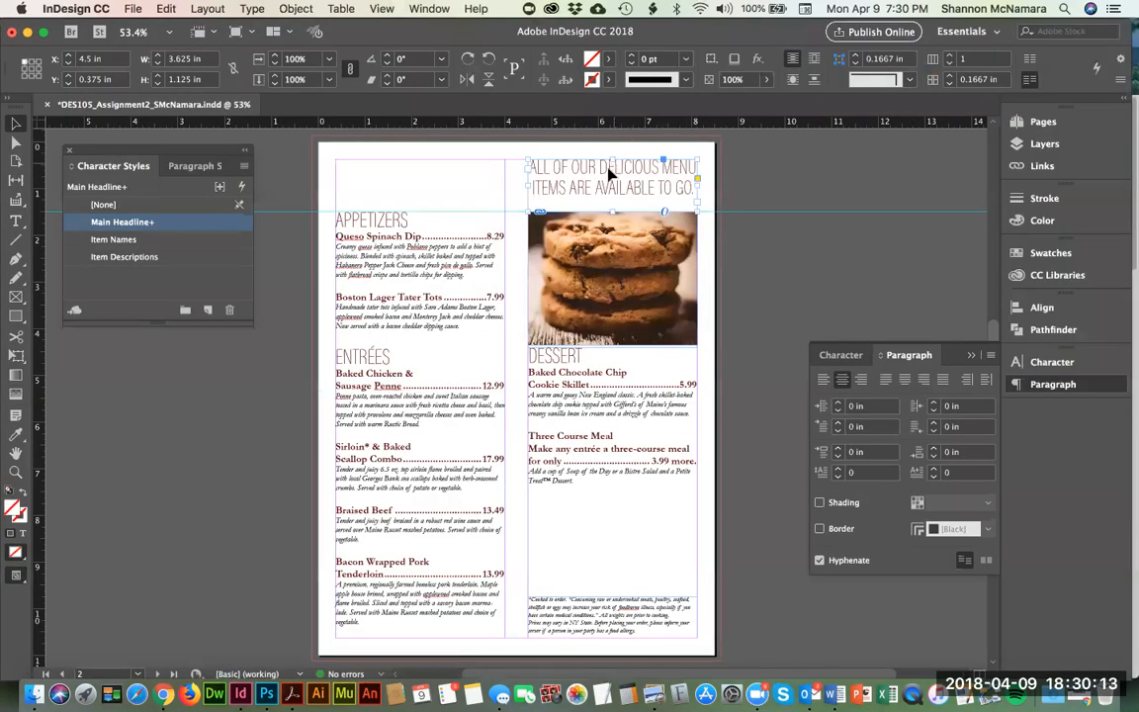
key(super+b)
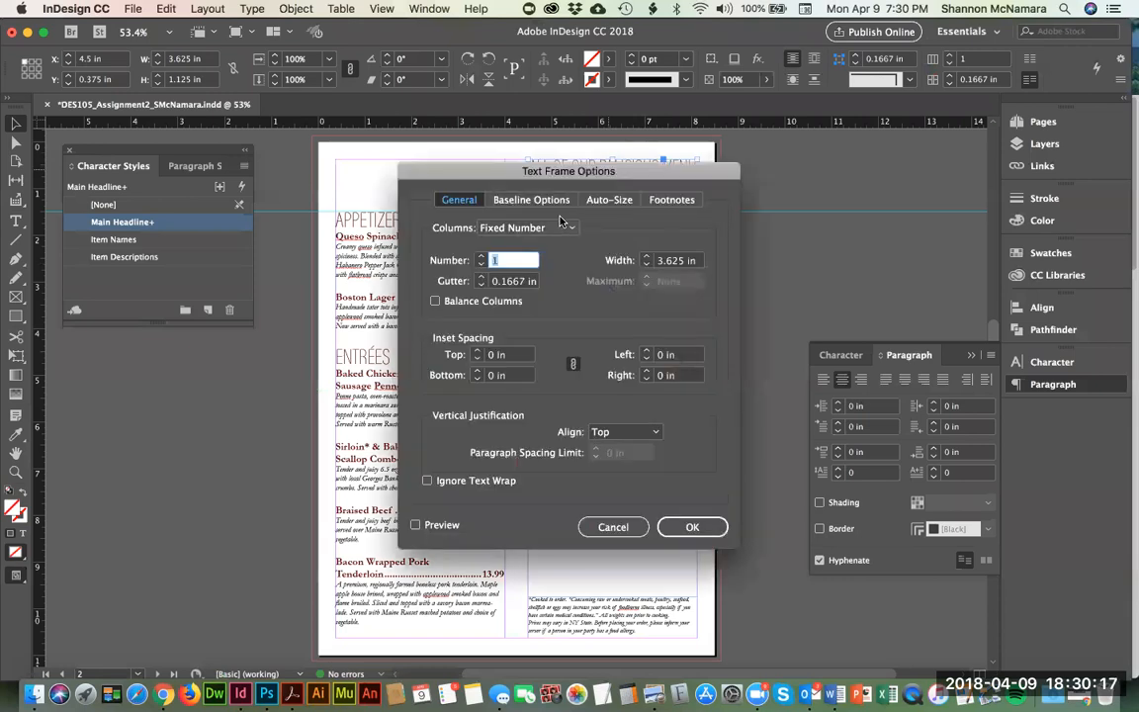
click(524, 199)
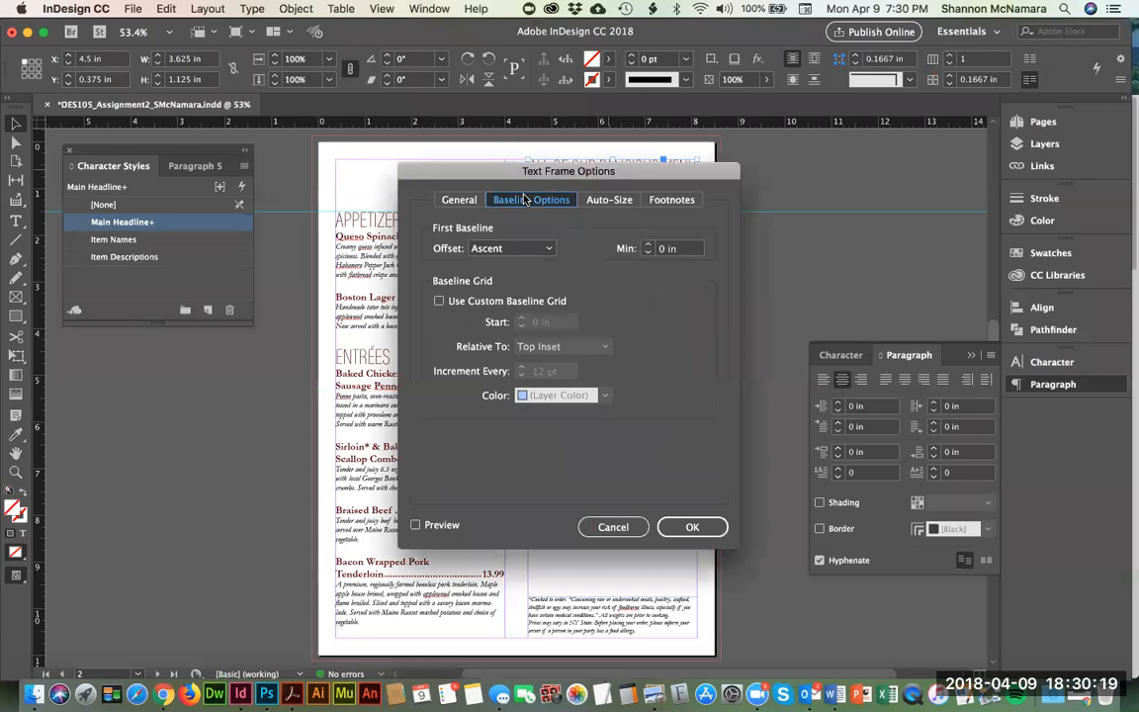
click(611, 199)
click(671, 199)
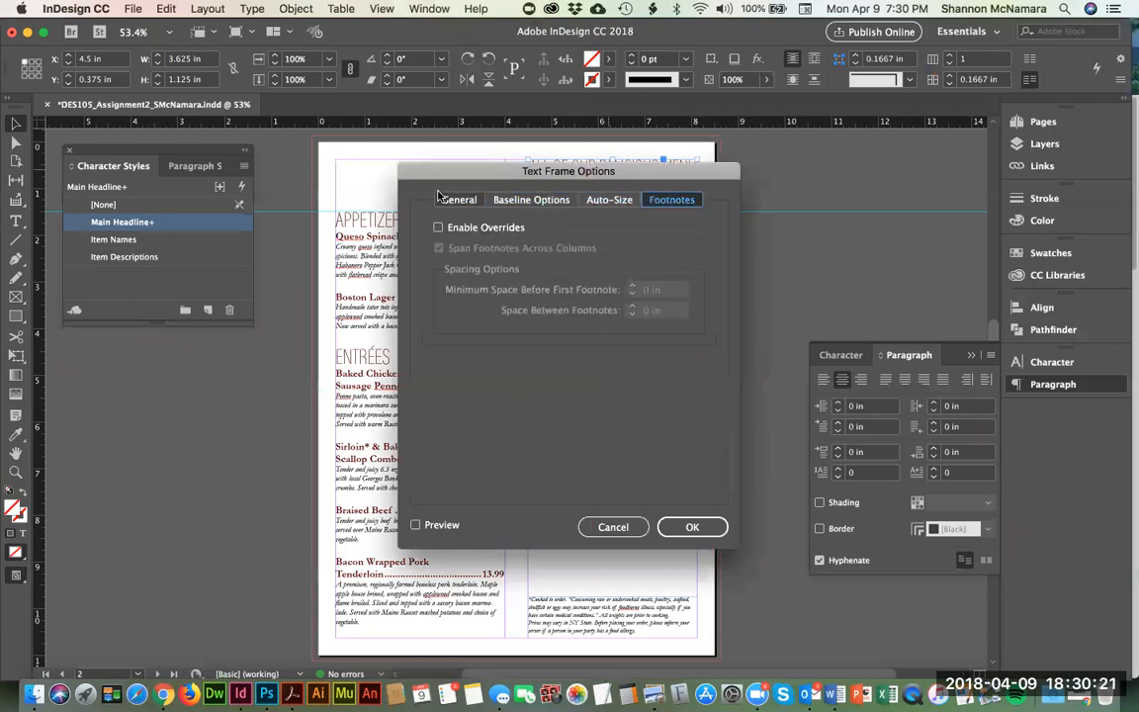
click(615, 534)
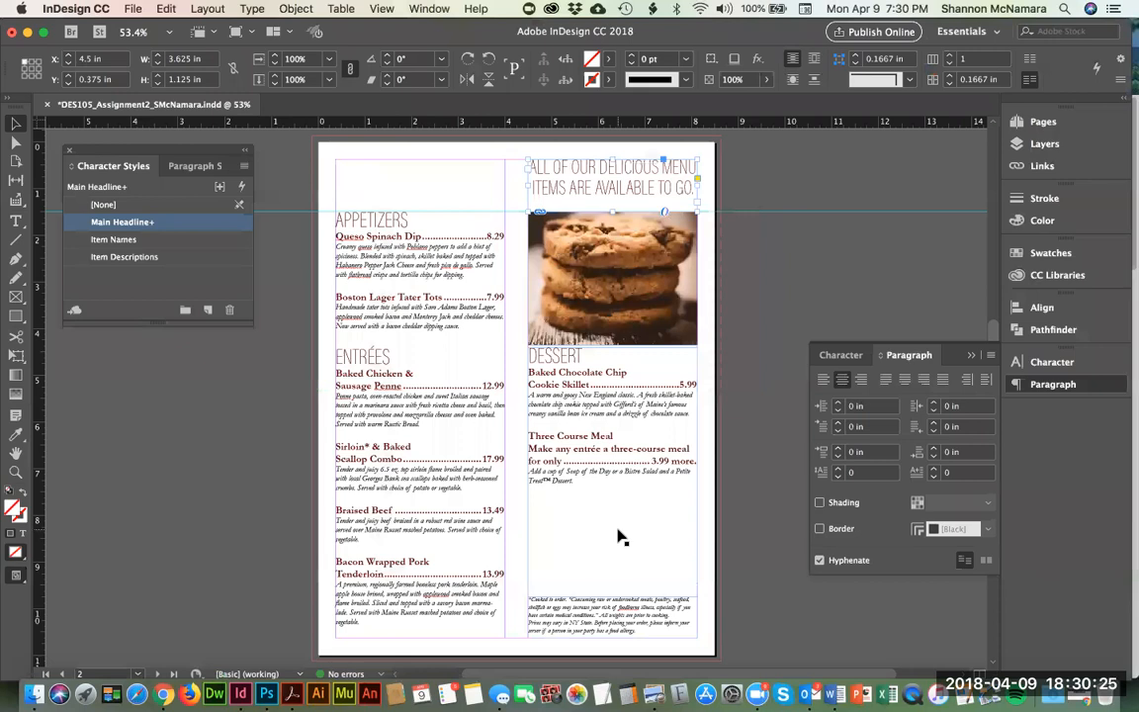
Step: Recheck the web instructions in Chrome and look through InDesign's type, table, object and window commands for a vertical alignment setting
key(super+Tab)
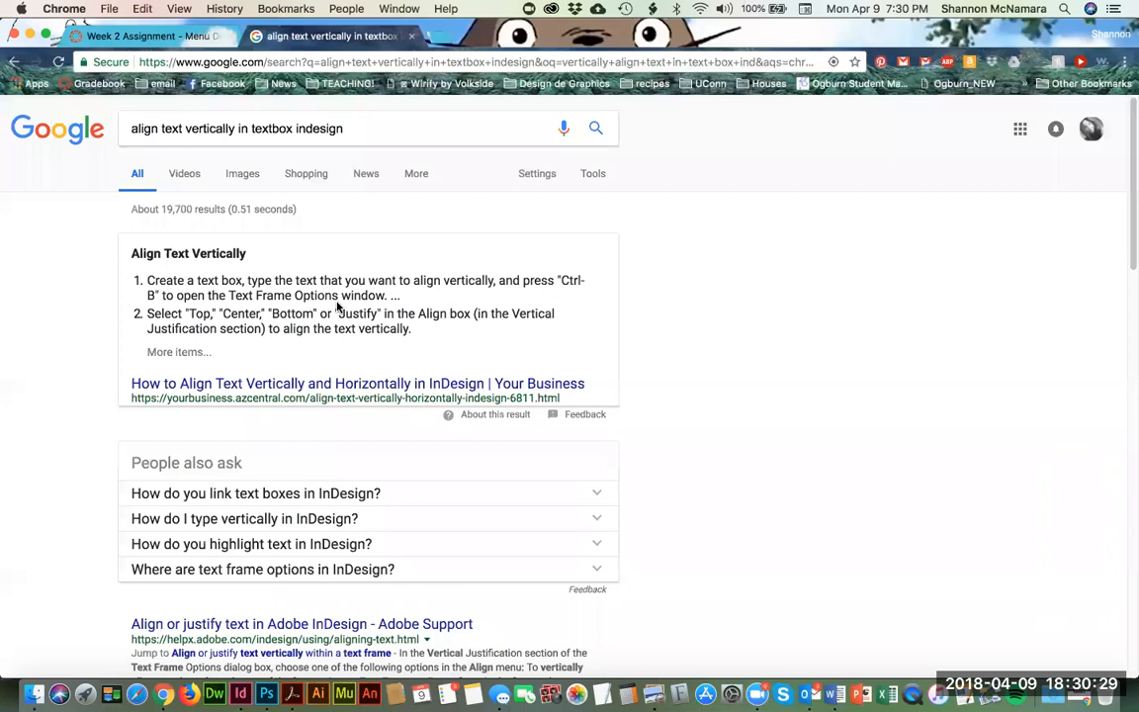
key(super+Tab)
click(425, 9)
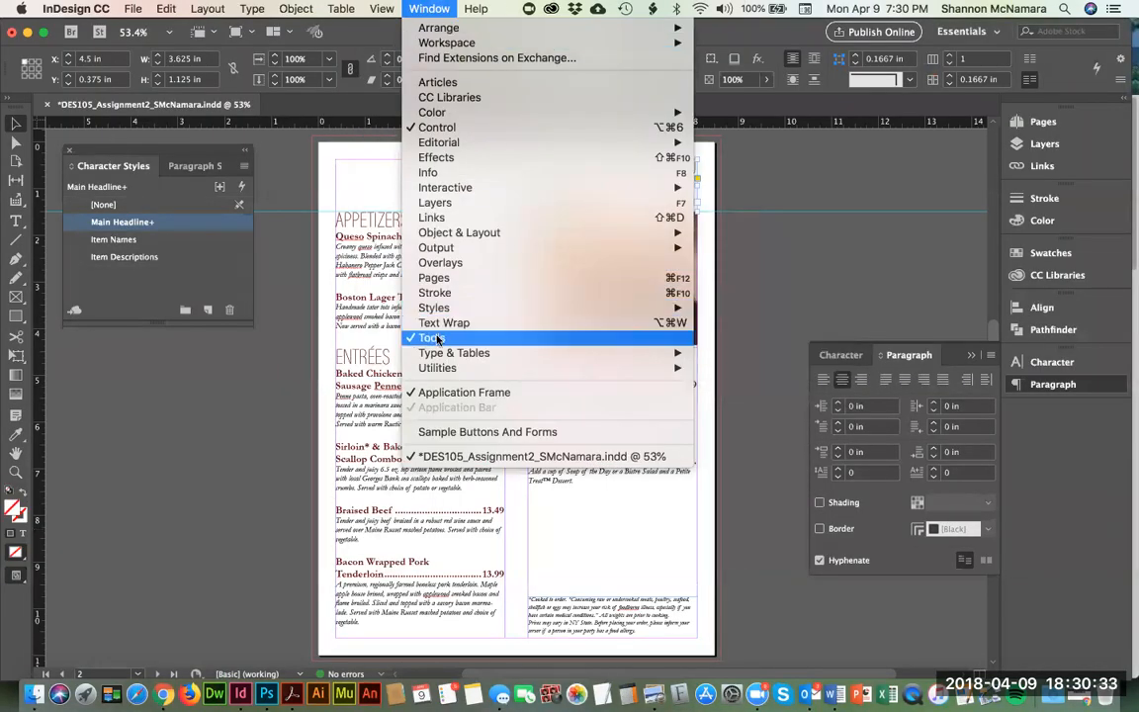
mouse_move(440, 355)
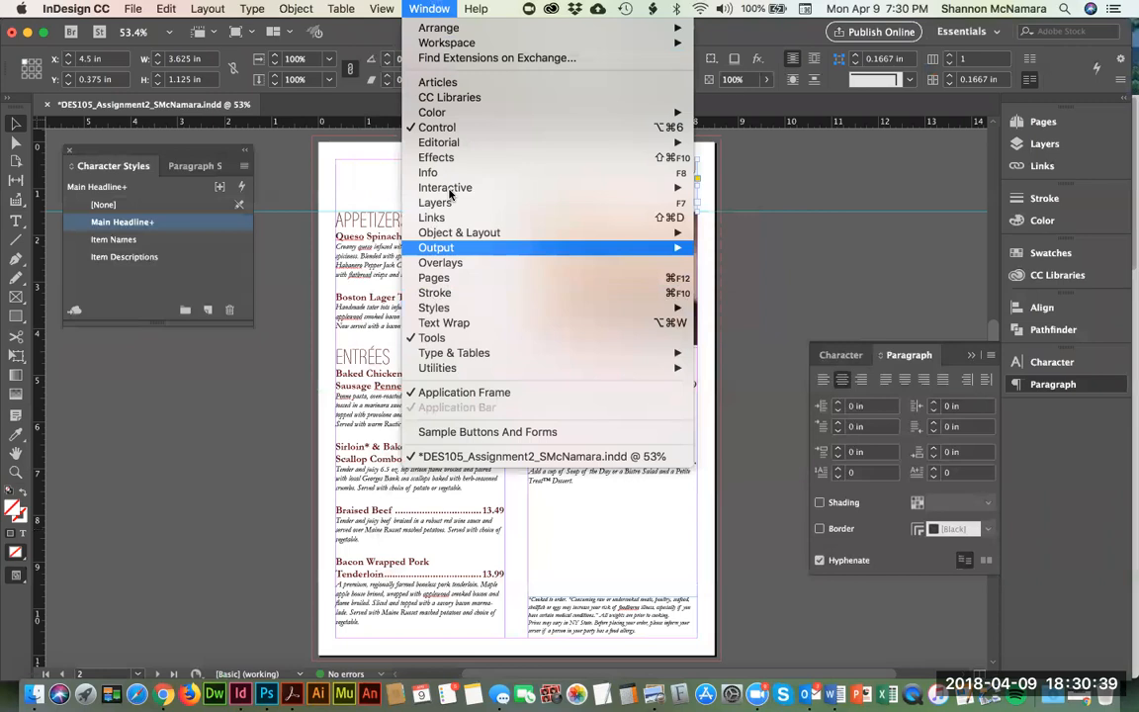
mouse_move(462, 115)
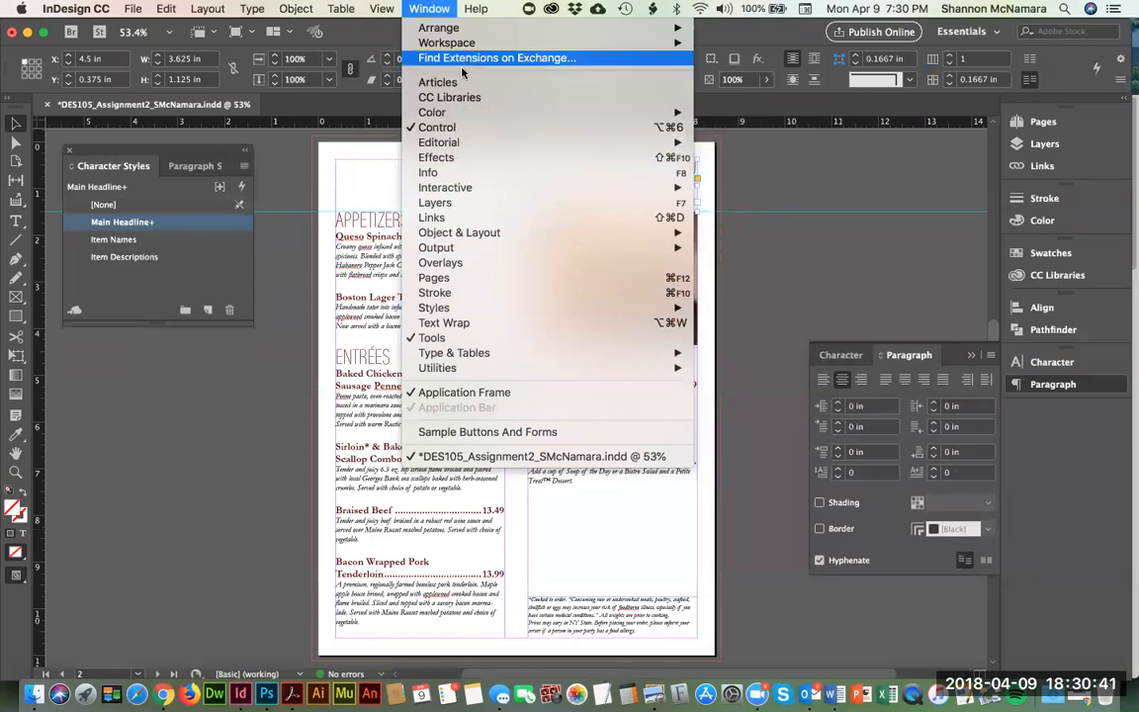
mouse_move(245, 8)
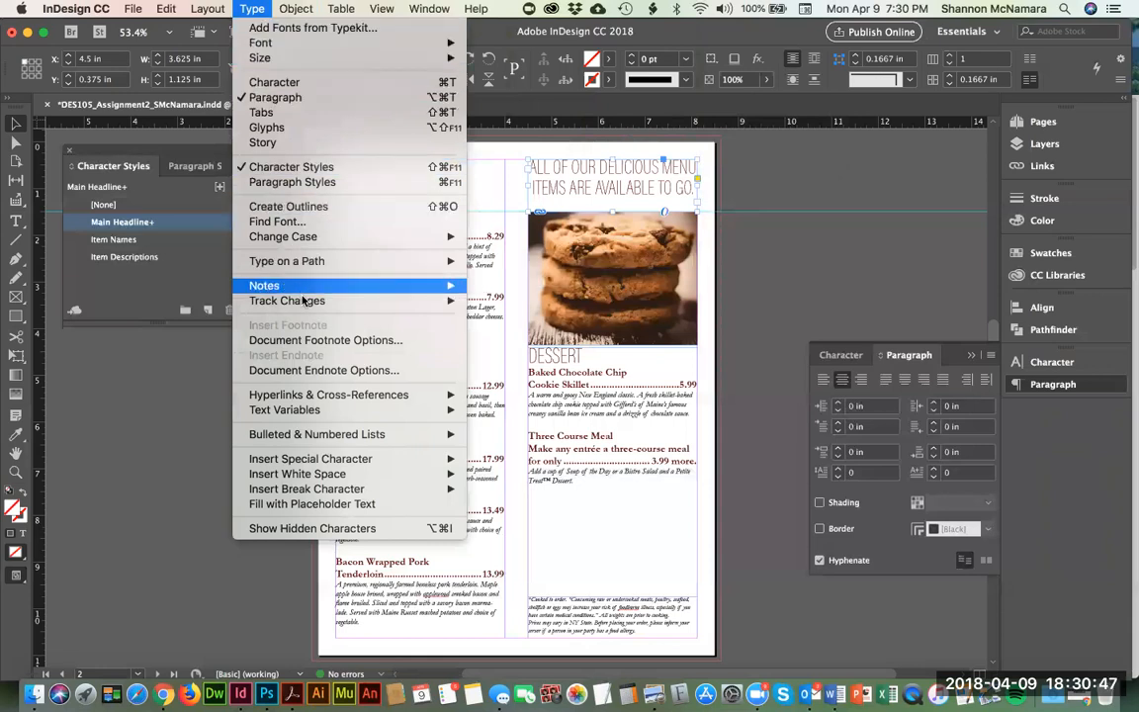
mouse_move(306, 304)
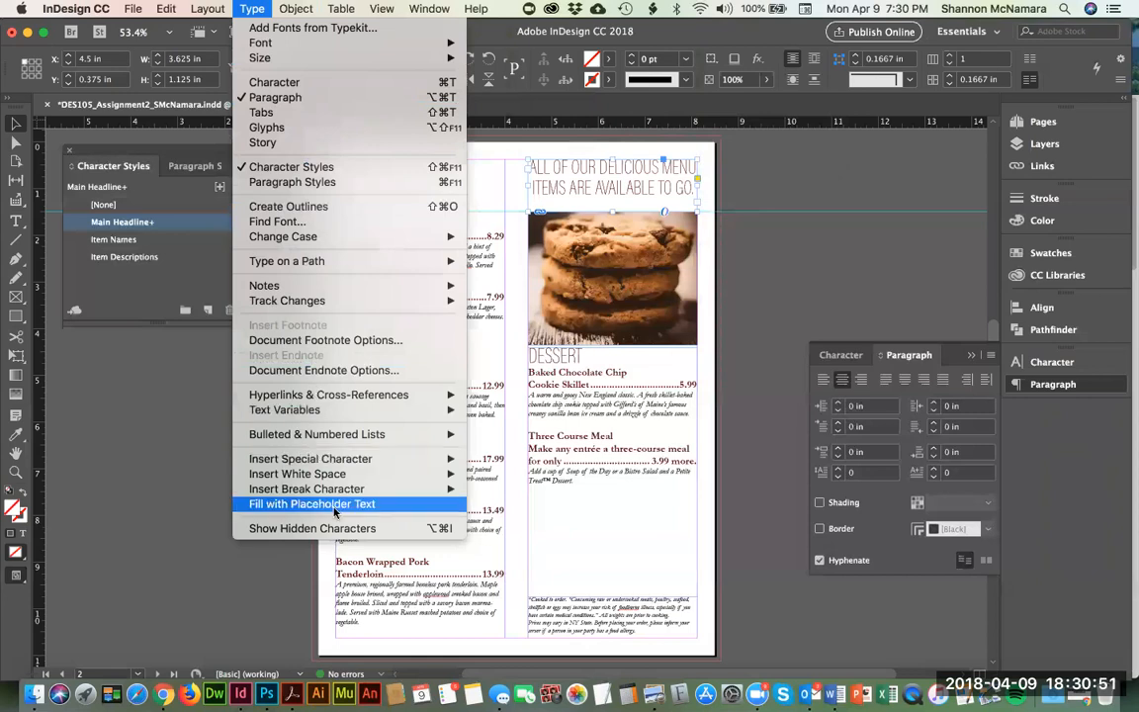
mouse_move(310, 414)
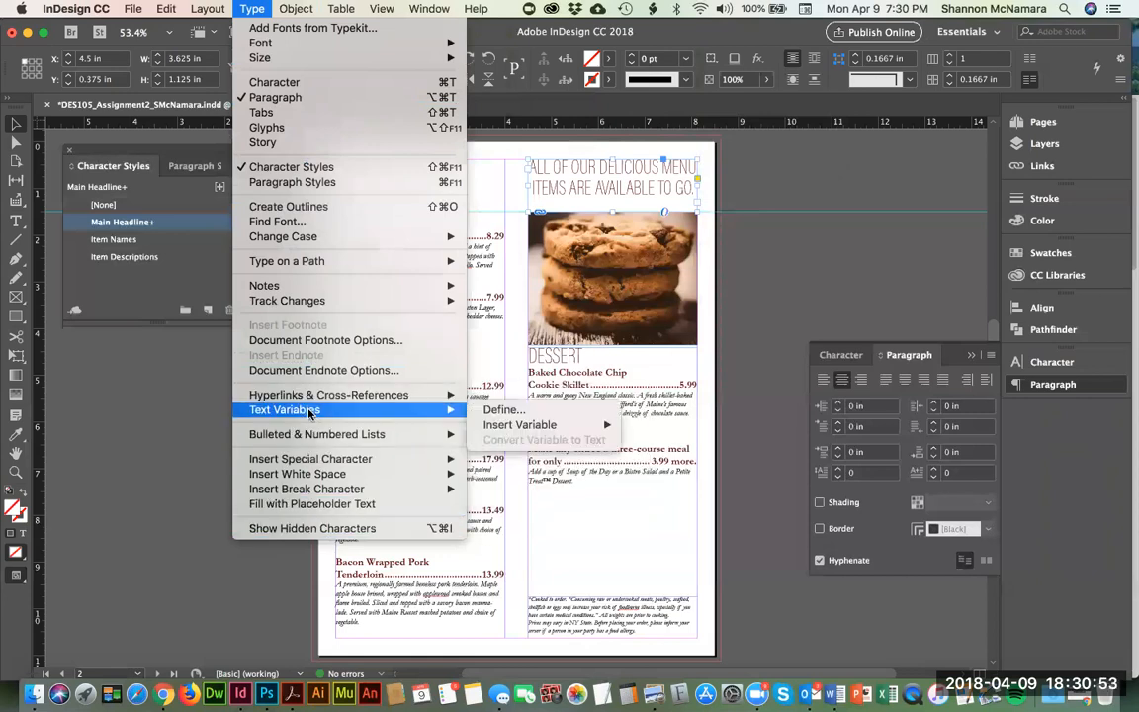
mouse_move(275, 263)
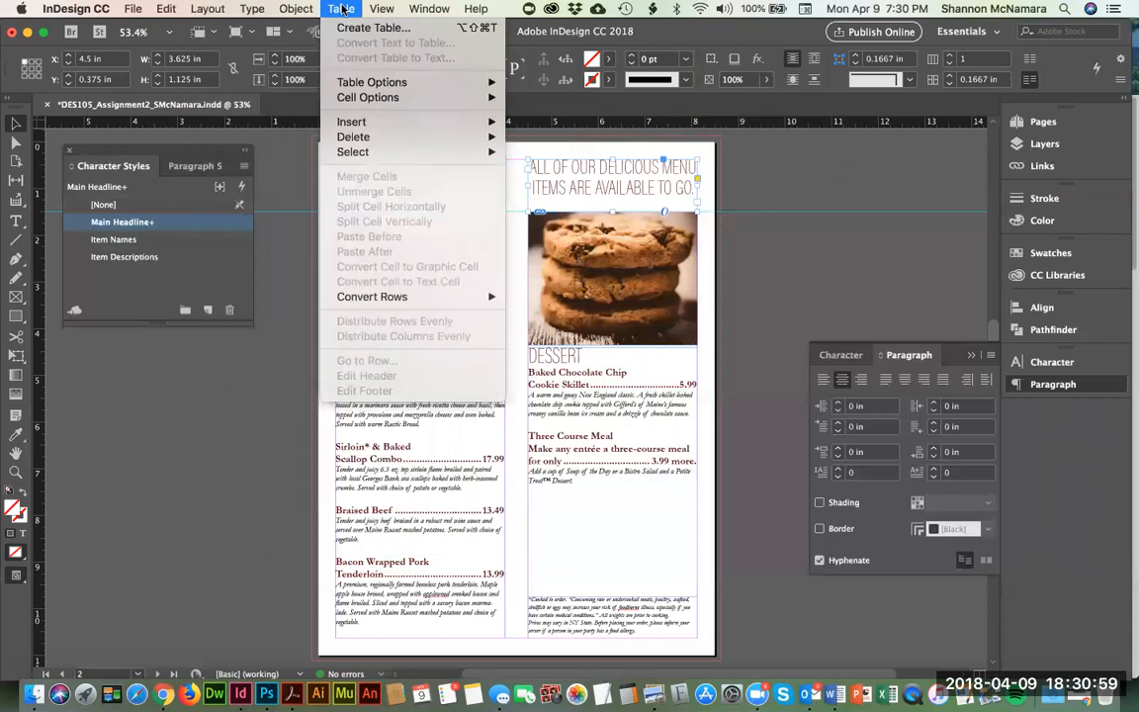
mouse_move(294, 12)
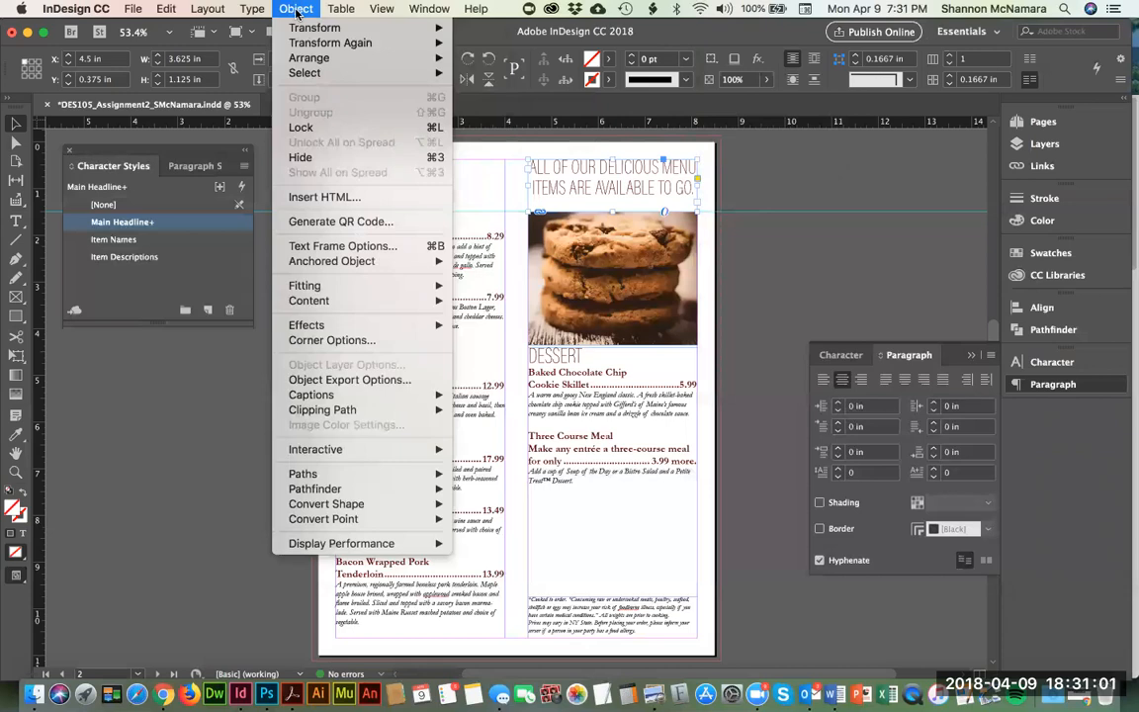
mouse_move(407, 8)
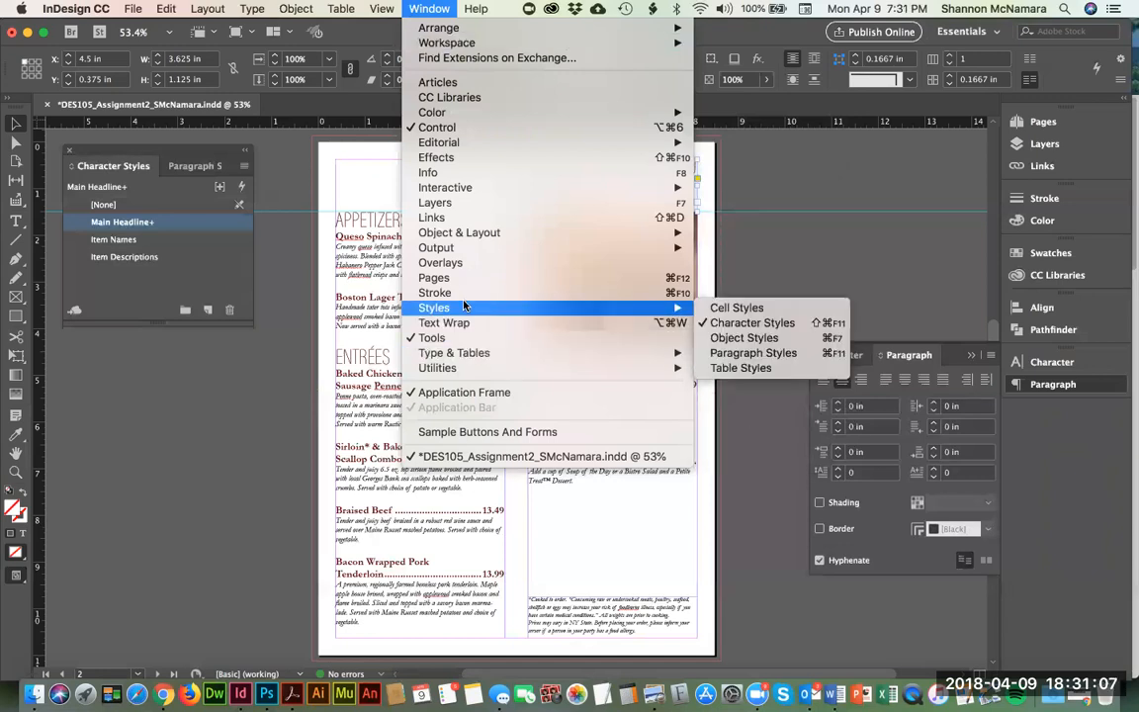
mouse_move(478, 357)
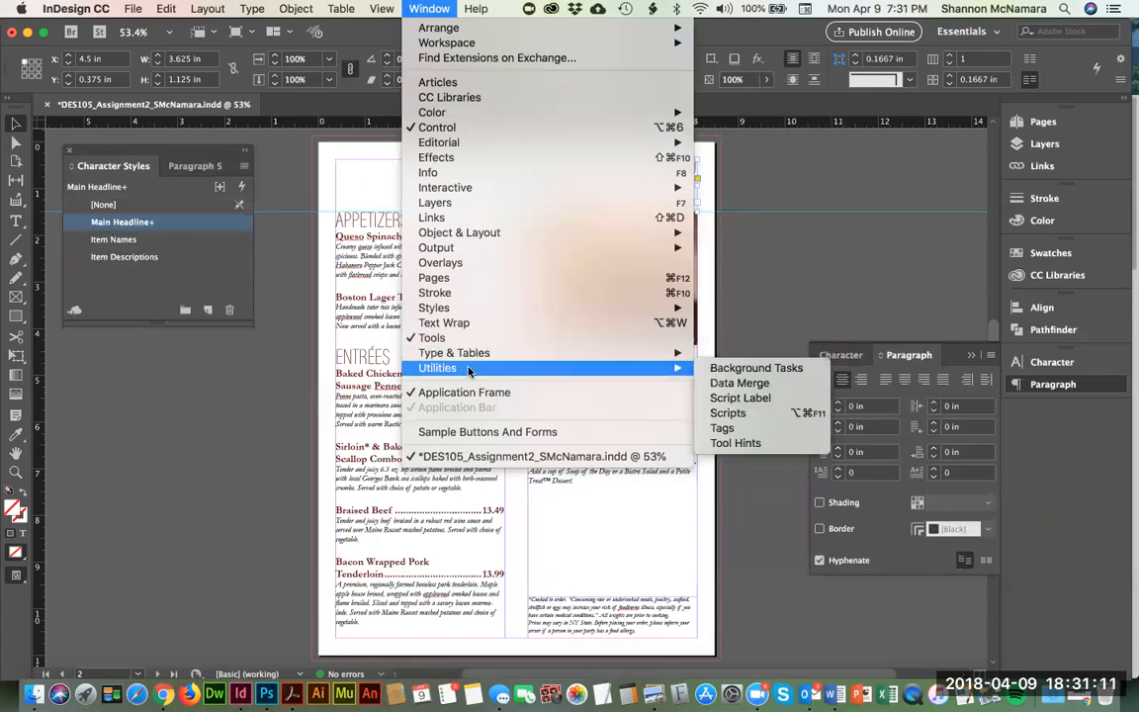
click(856, 287)
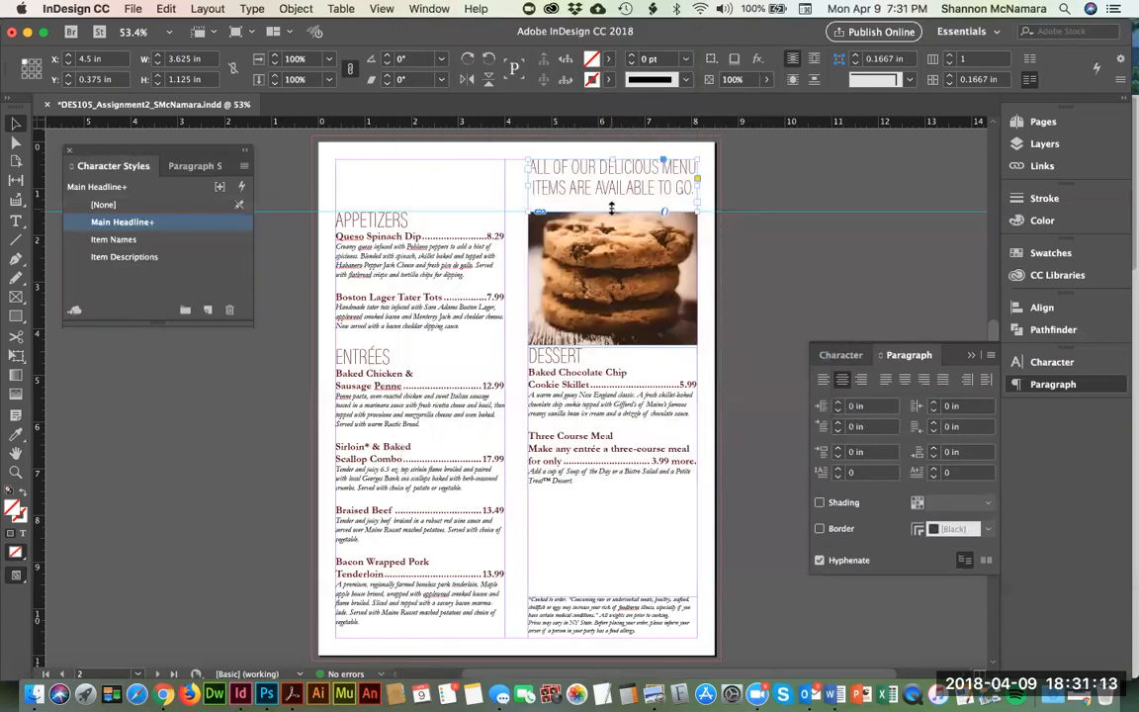
Step: Shorten the to-go headline's frame to 0.875 in tall and nudge it down to a Y position of about 0.5 in
drag(611, 205, 611, 194)
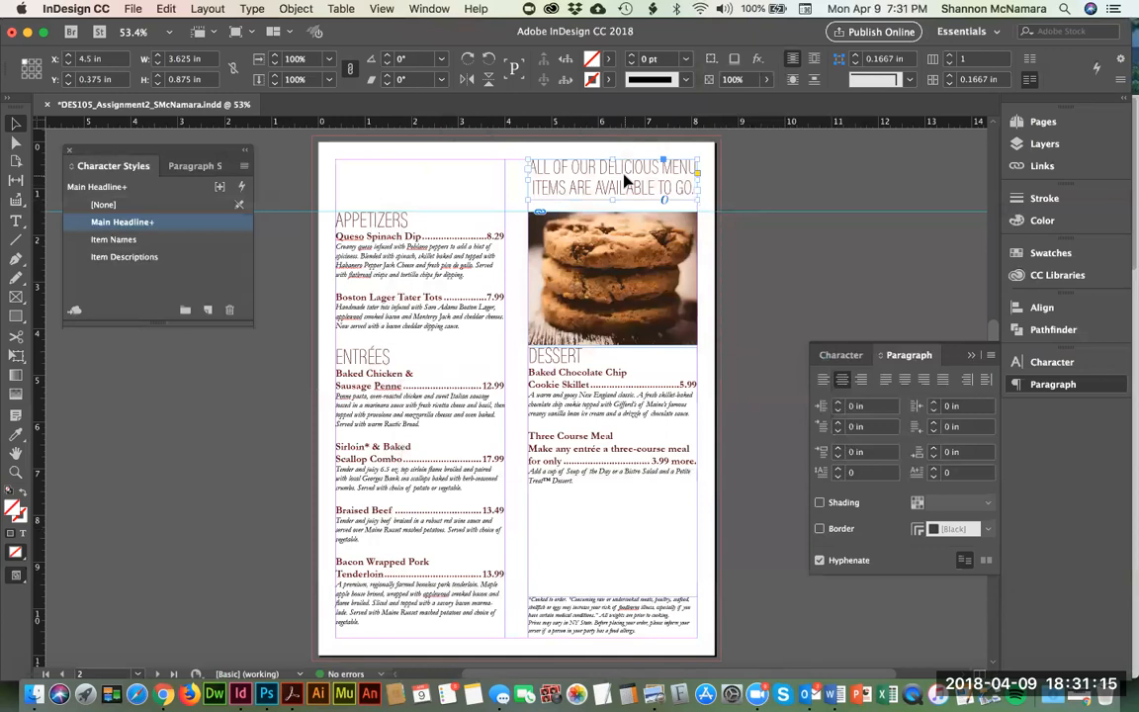
key(Down)
key(Down)
key(Down)
key(Down)
key(Down)
key(Down)
key(Down)
key(Down)
key(Down)
key(Down)
key(Down)
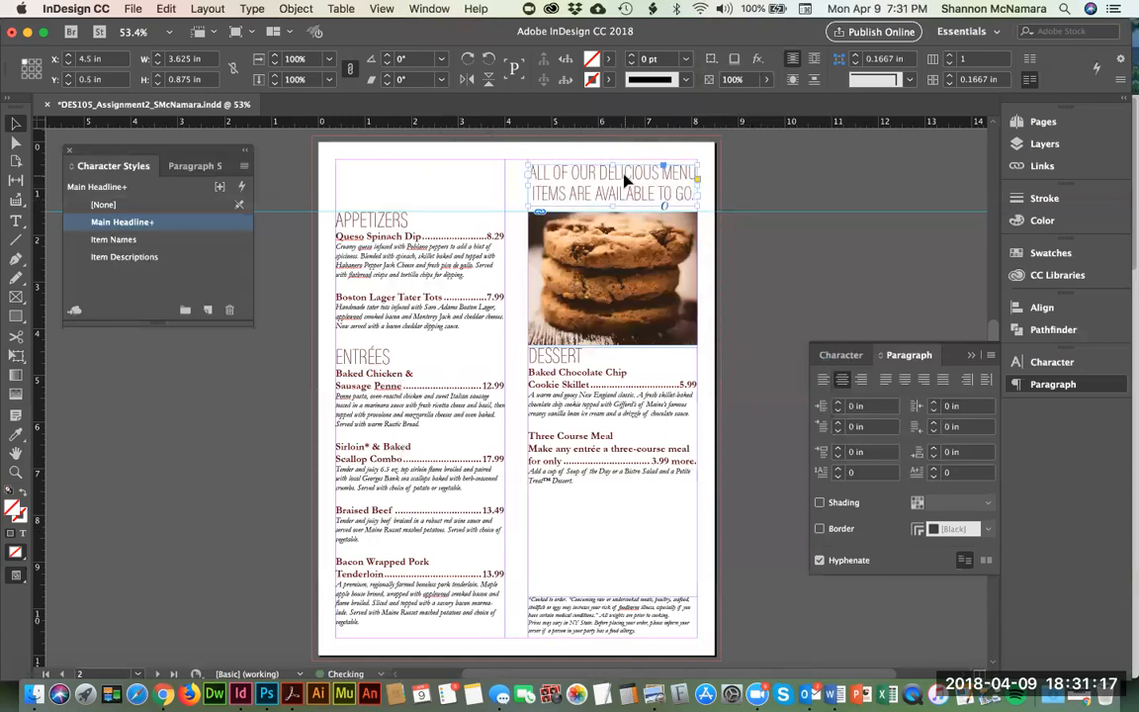
click(806, 193)
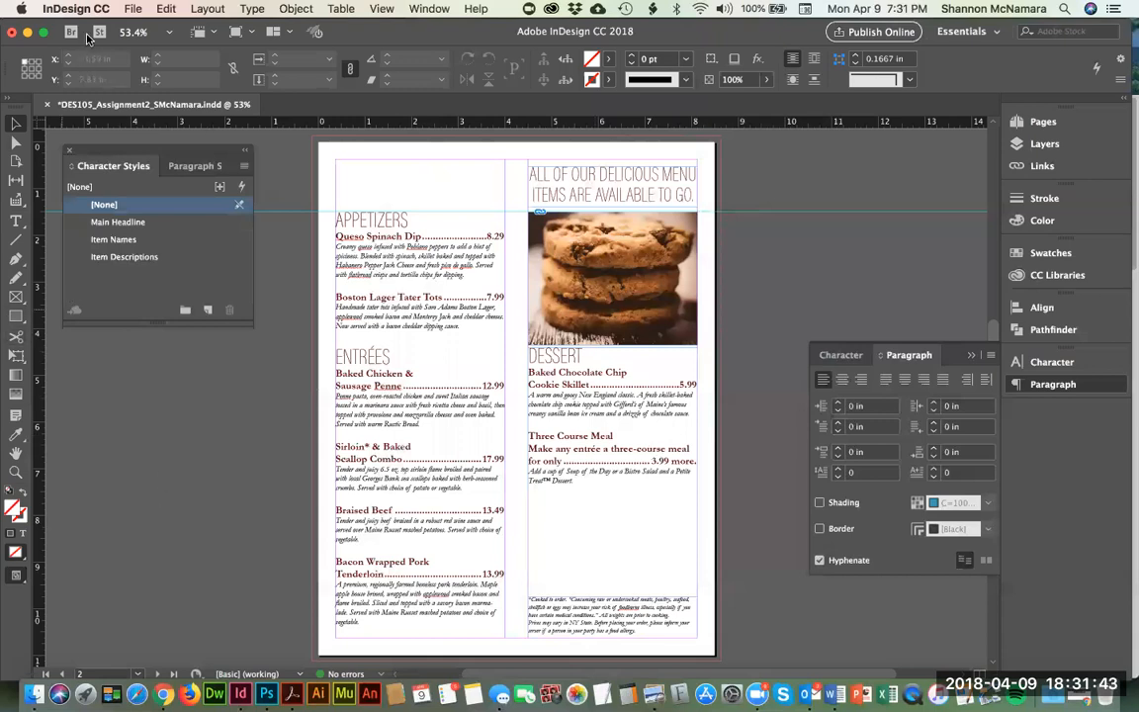
Step: Place food-tomato.psd about 2.79 in wide below the dessert text and trim its frame from the top to about 1.2 in tall
key(super+d)
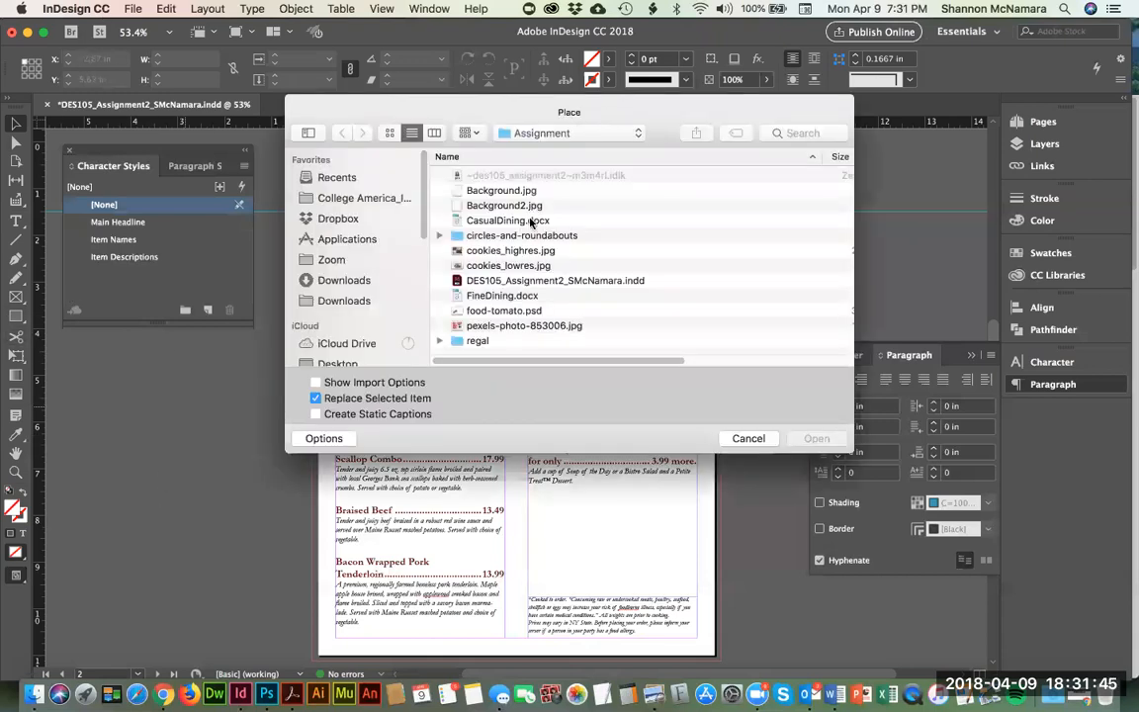
click(497, 311)
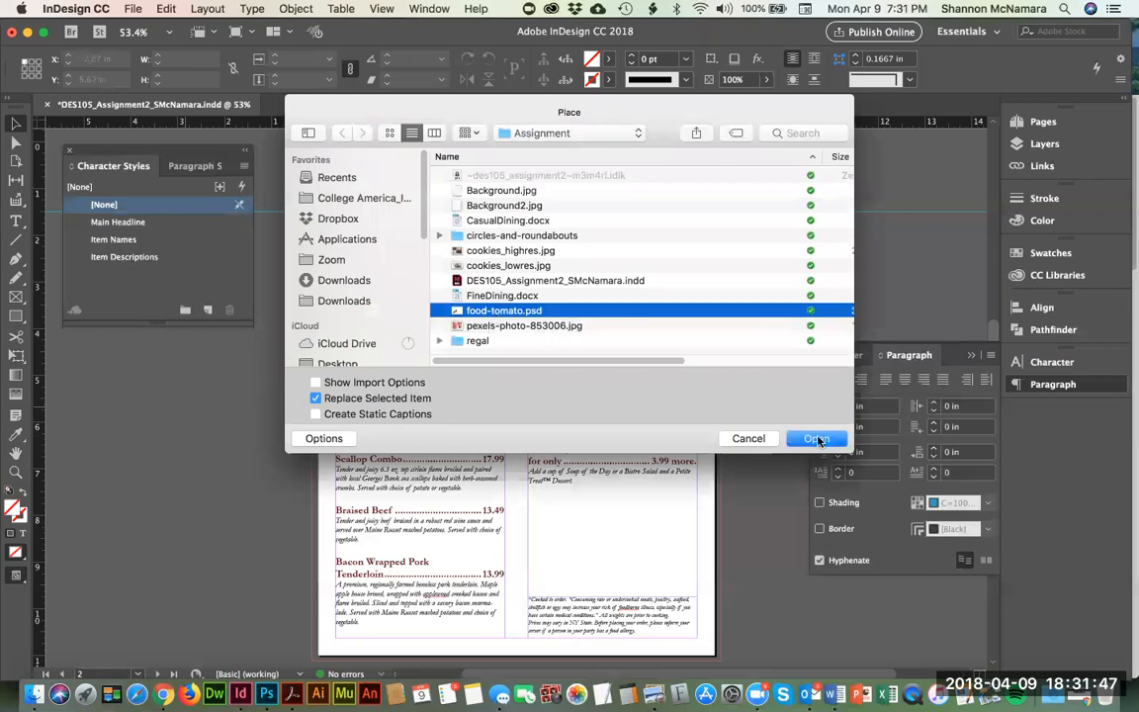
click(817, 440)
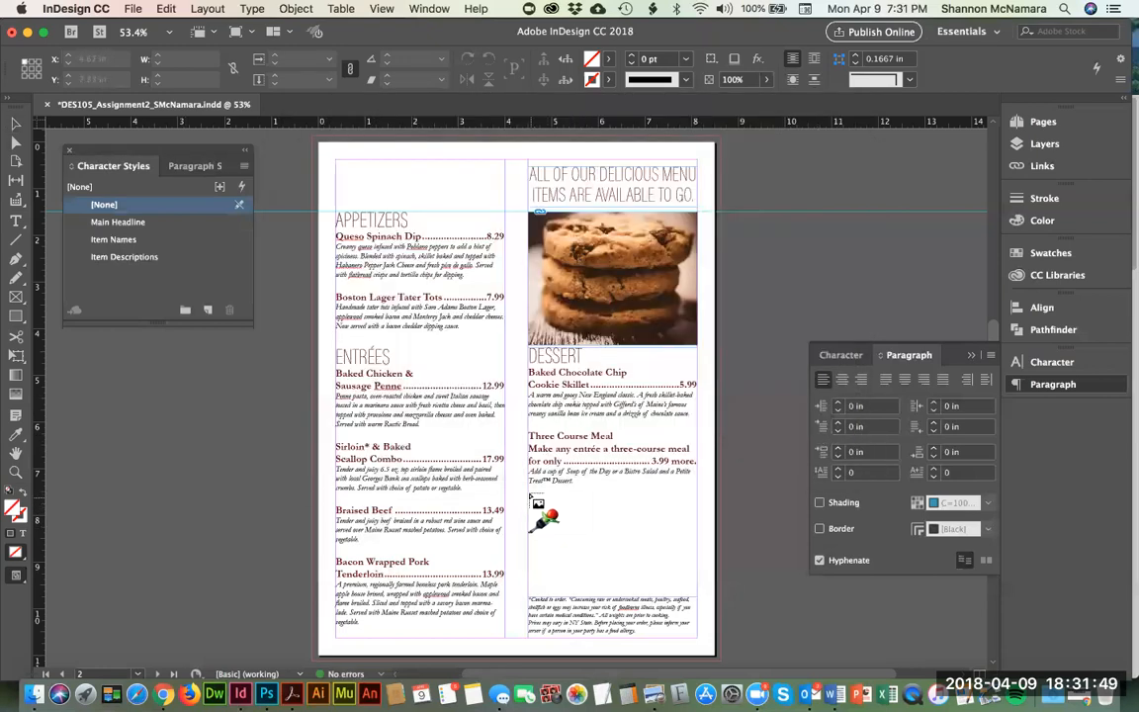
drag(532, 492, 657, 601)
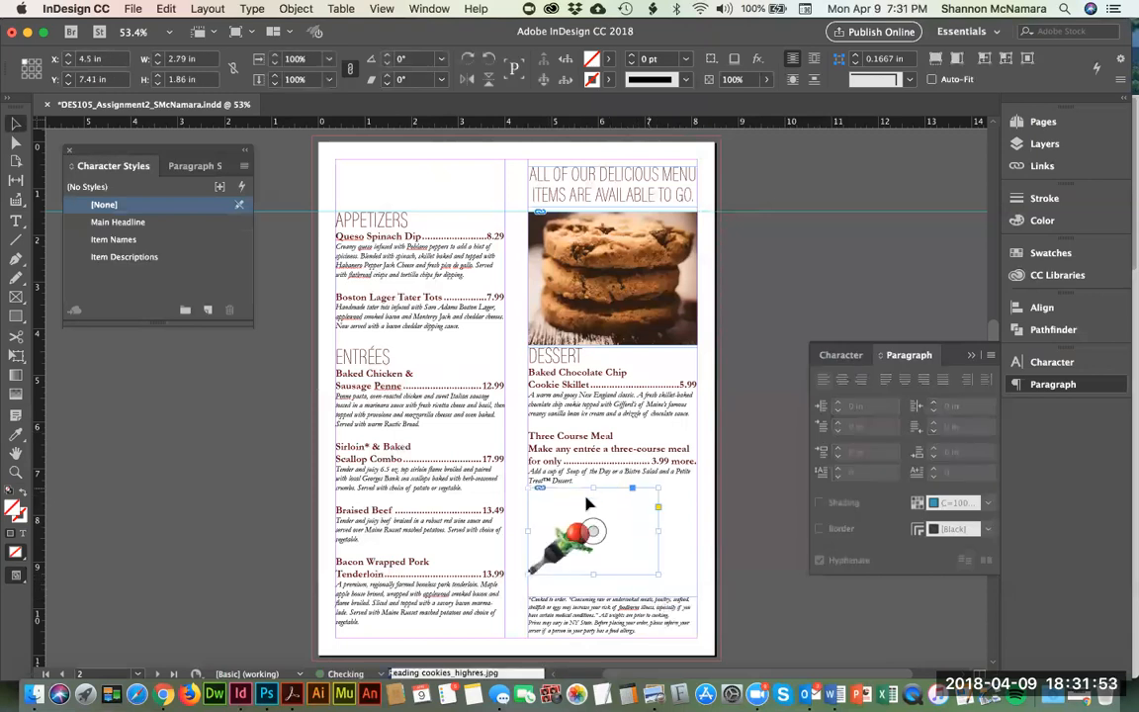
drag(593, 488, 593, 518)
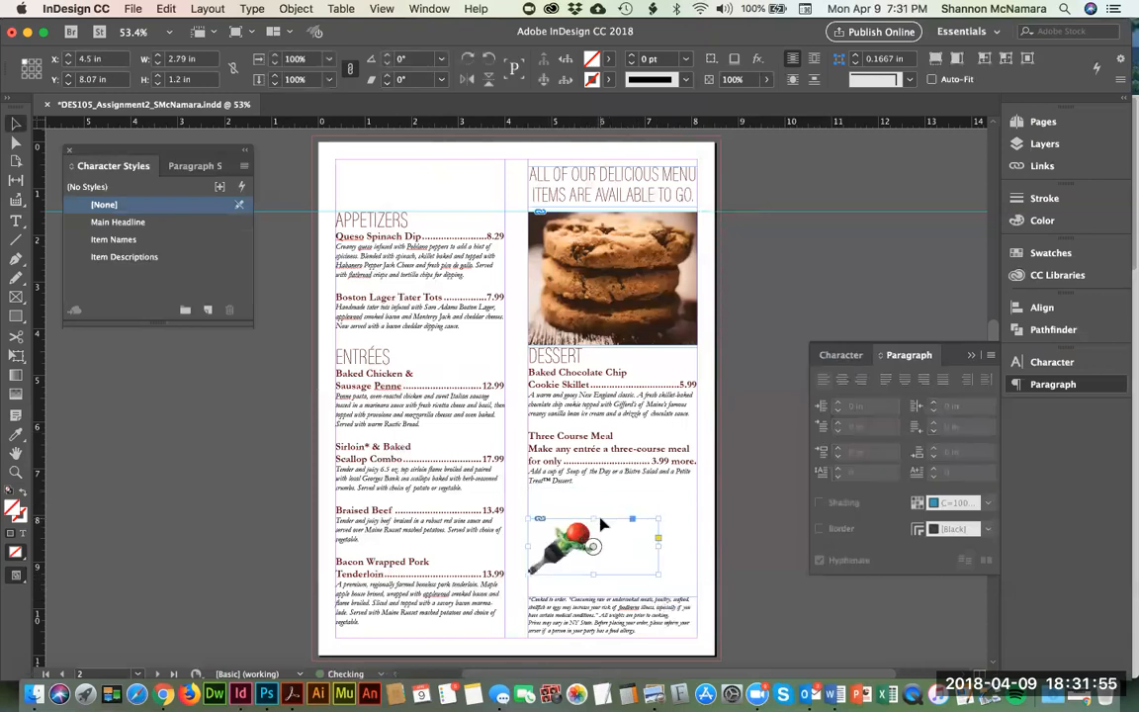
Step: Flip the tomato fork picture horizontally
right_click(552, 558)
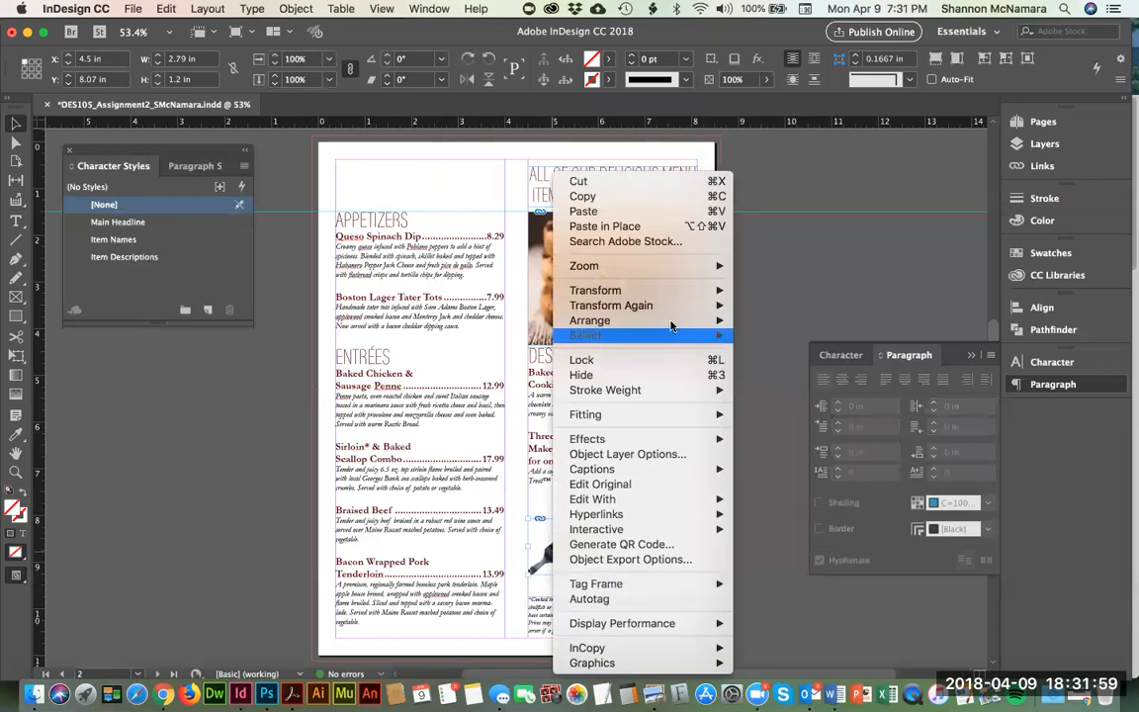
mouse_move(629, 295)
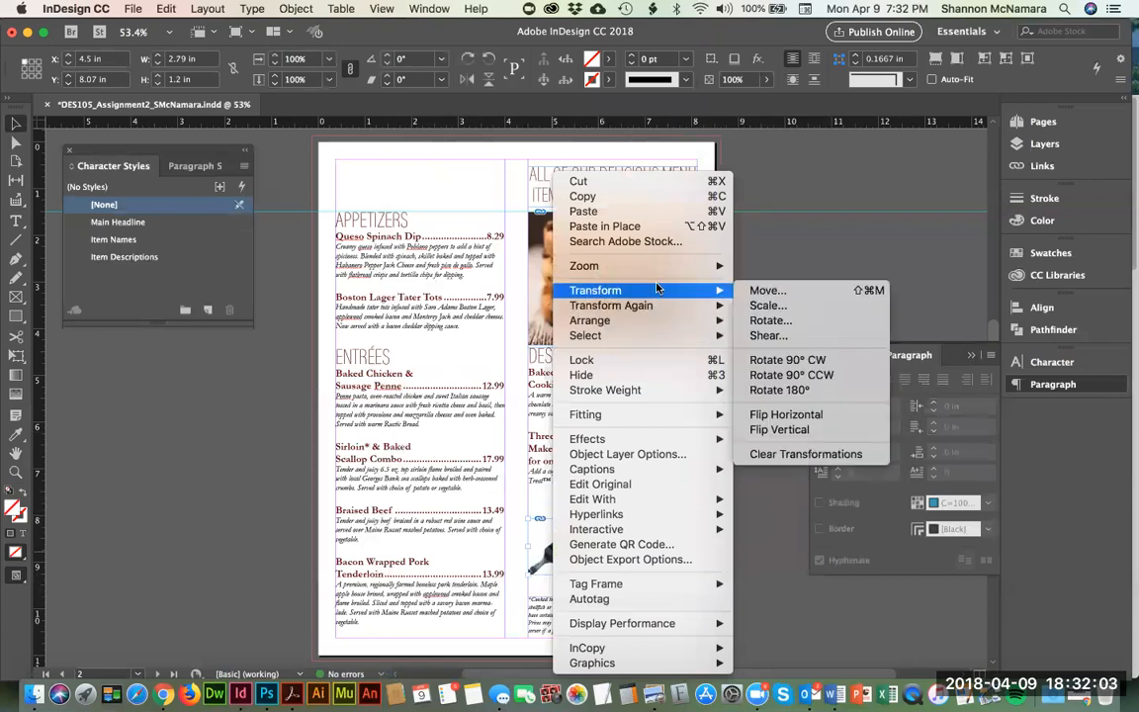
click(810, 418)
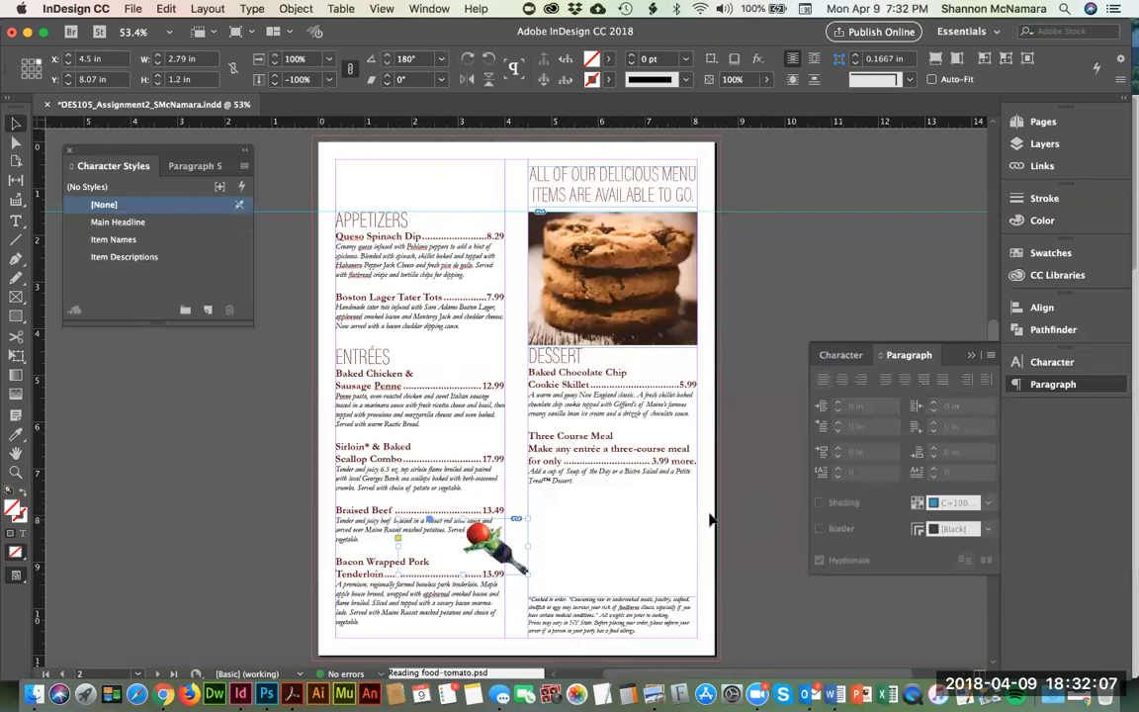
Step: Move the flipped tomato fork picture to the right bleed edge below the desserts and enlarge it to about 3.03 by 2.57 in
click(597, 545)
drag(513, 567, 704, 532)
mouse_move(591, 507)
mouse_down()
mouse_move(655, 508)
mouse_move(642, 541)
mouse_move(580, 567)
mouse_up()
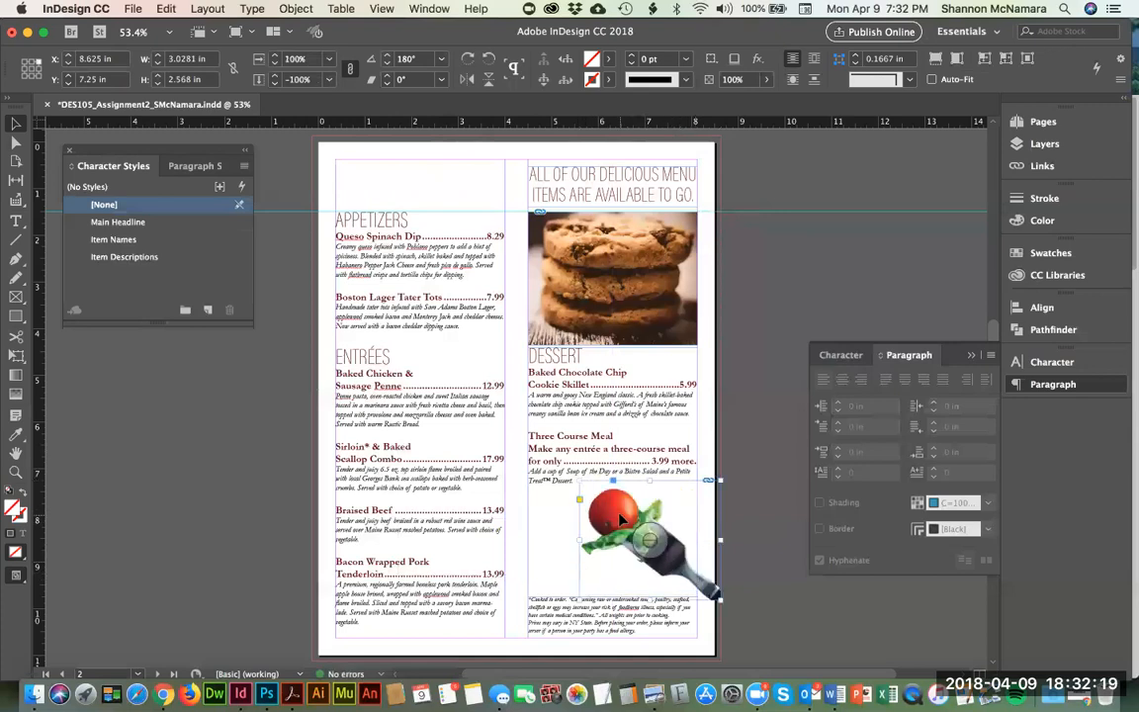
Step: Nudge the tomato fork picture up to a Y position of about 7 in and deselect it
drag(621, 513, 622, 508)
key(Up)
key(Up)
key(Up)
key(Up)
key(Up)
key(Up)
key(Up)
key(Up)
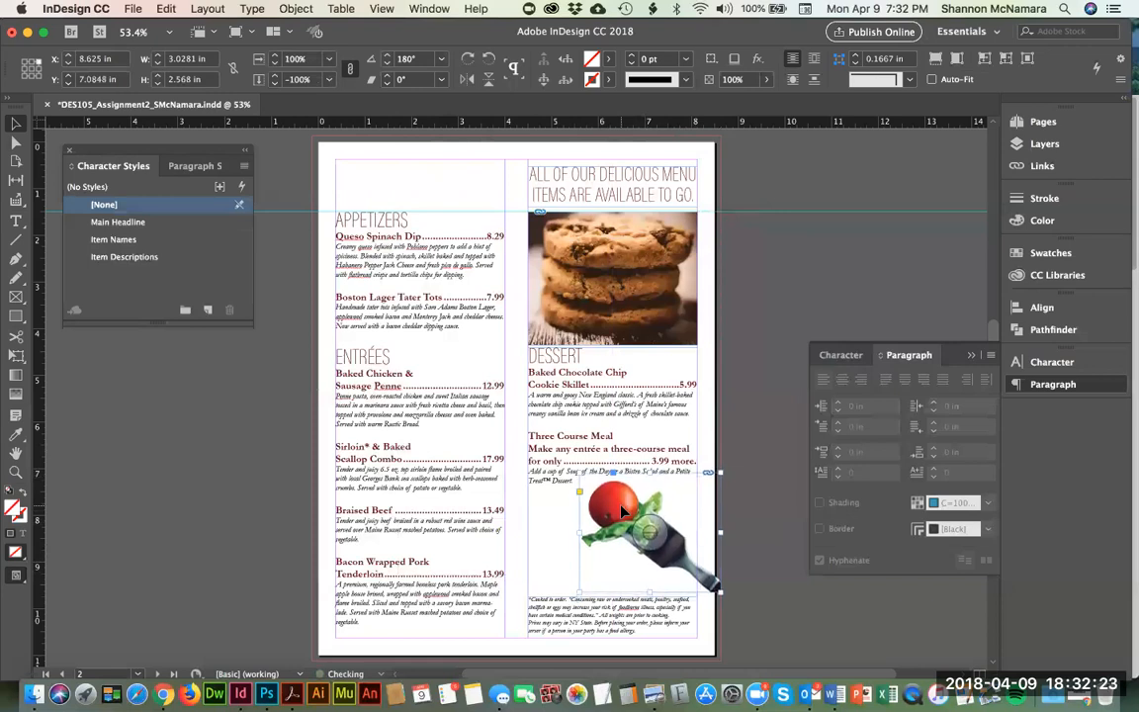
click(735, 450)
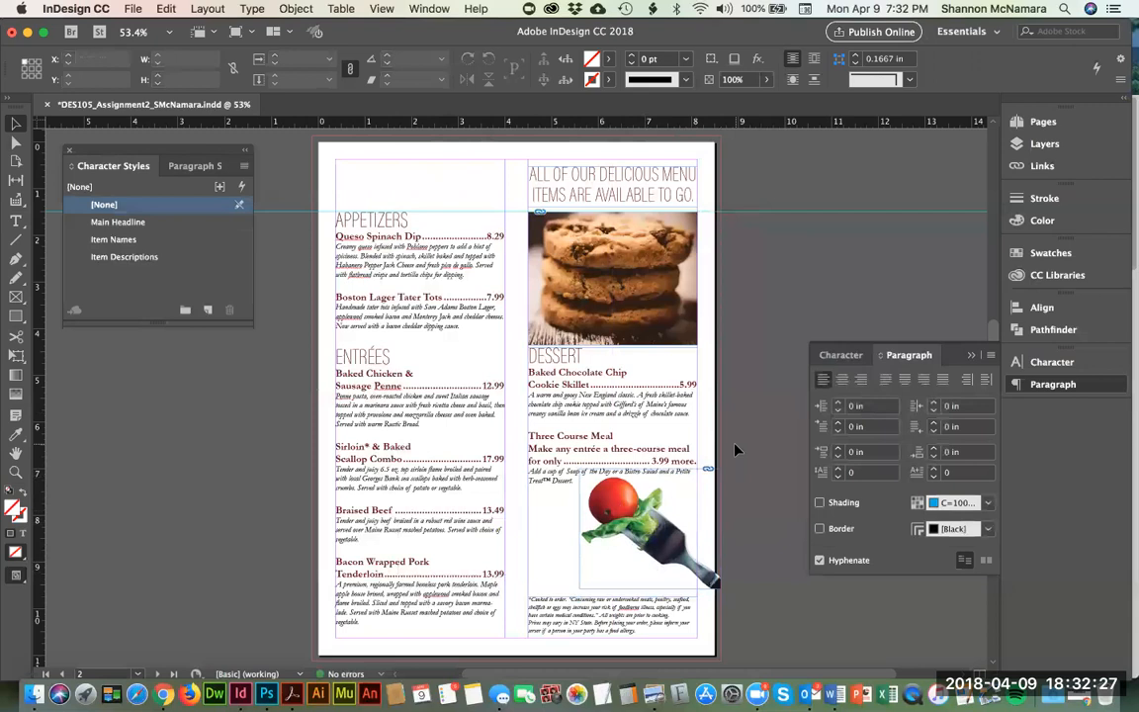
Step: Place pexels-photo-853006.jpg below the dessert text at about 4.125 in wide by 3.09 in tall
key(super+d)
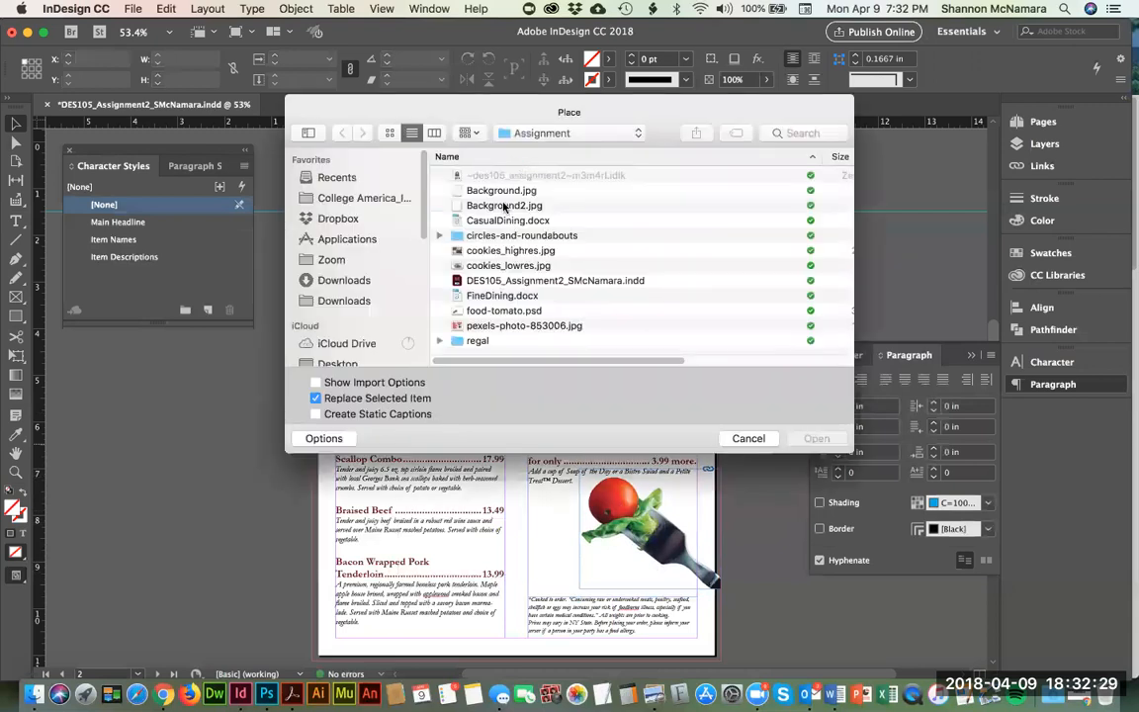
click(501, 328)
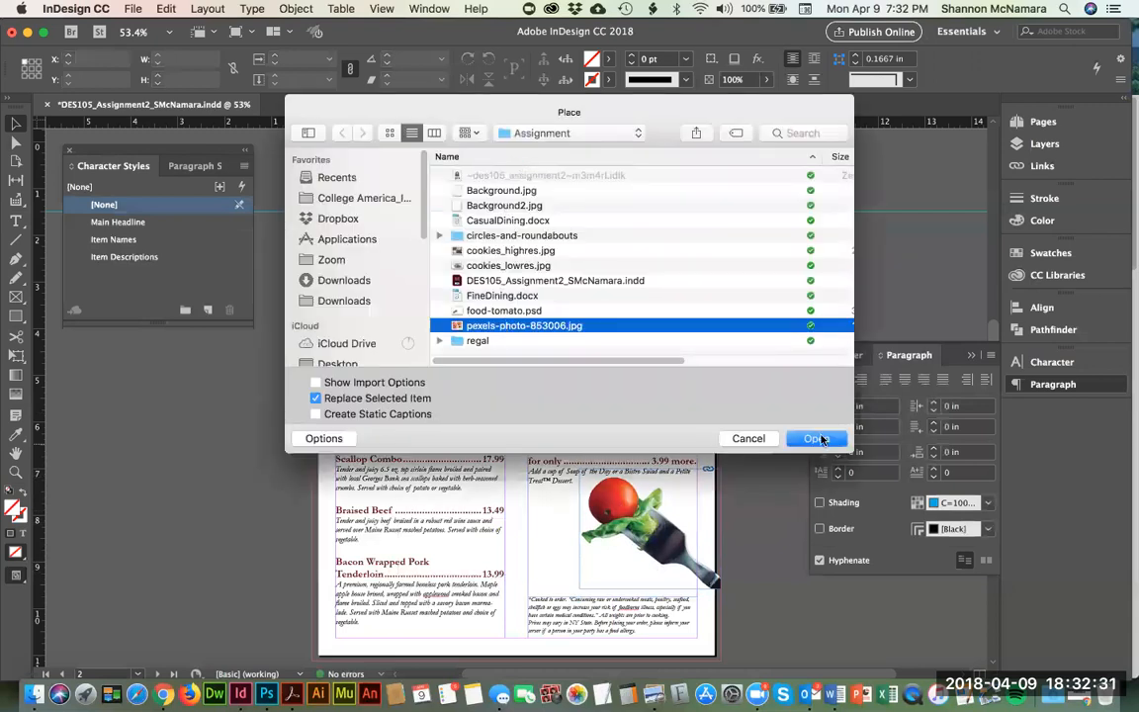
click(817, 439)
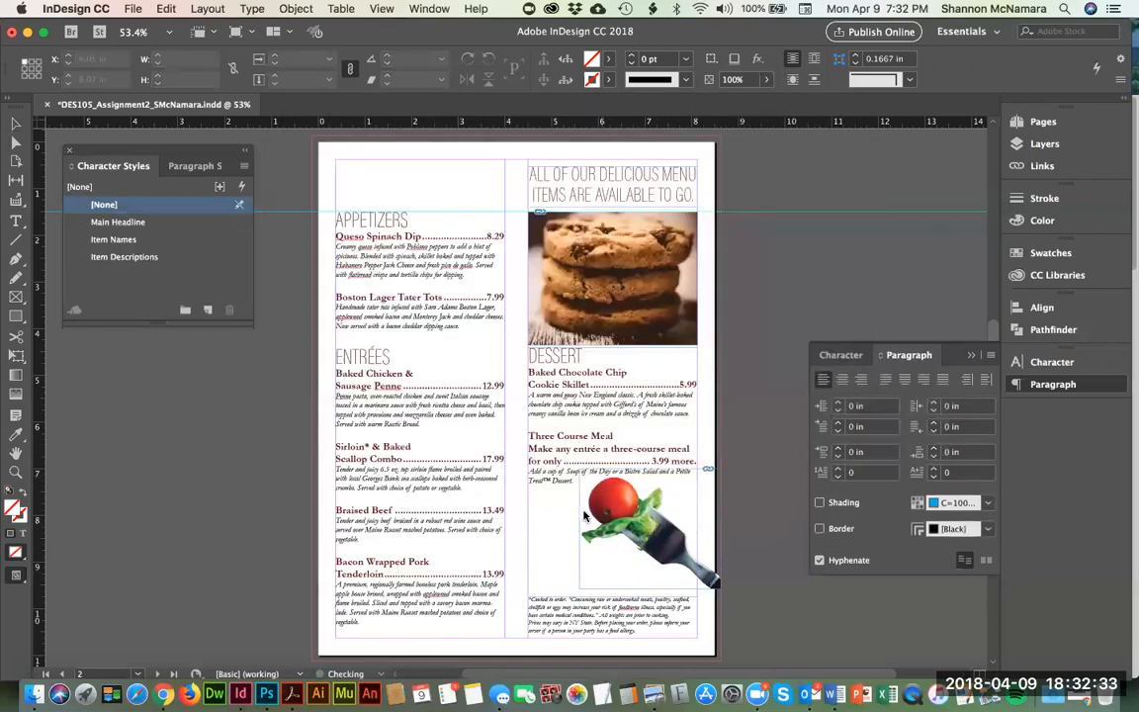
drag(528, 488, 720, 598)
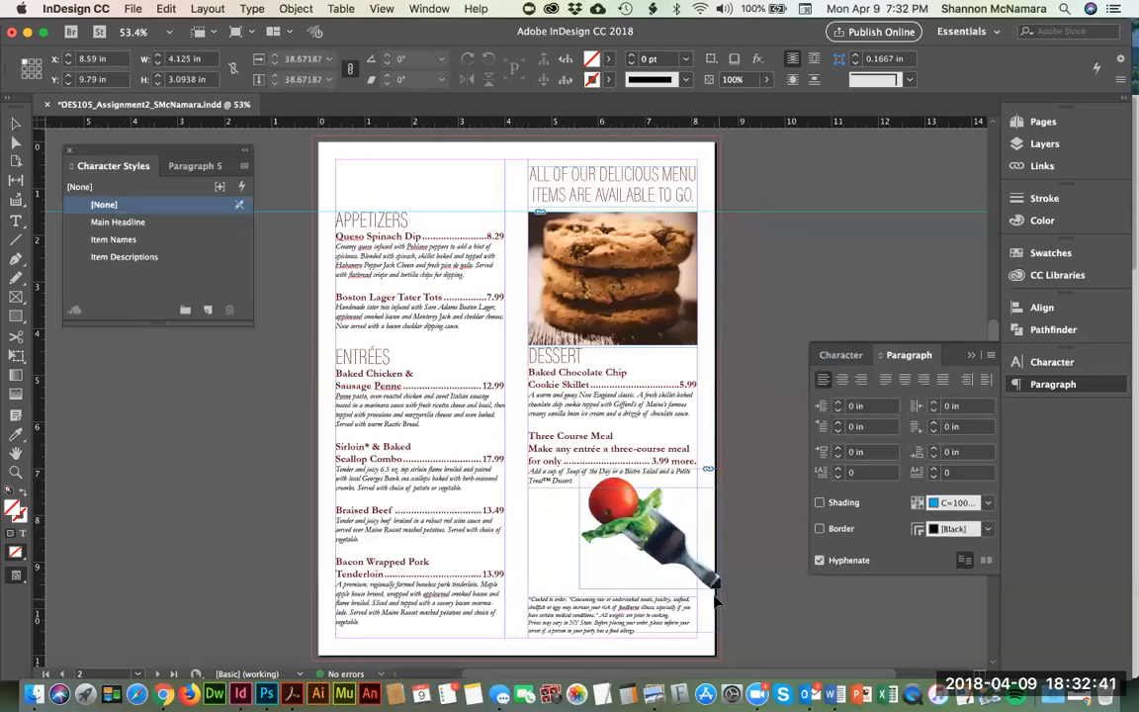
click(698, 504)
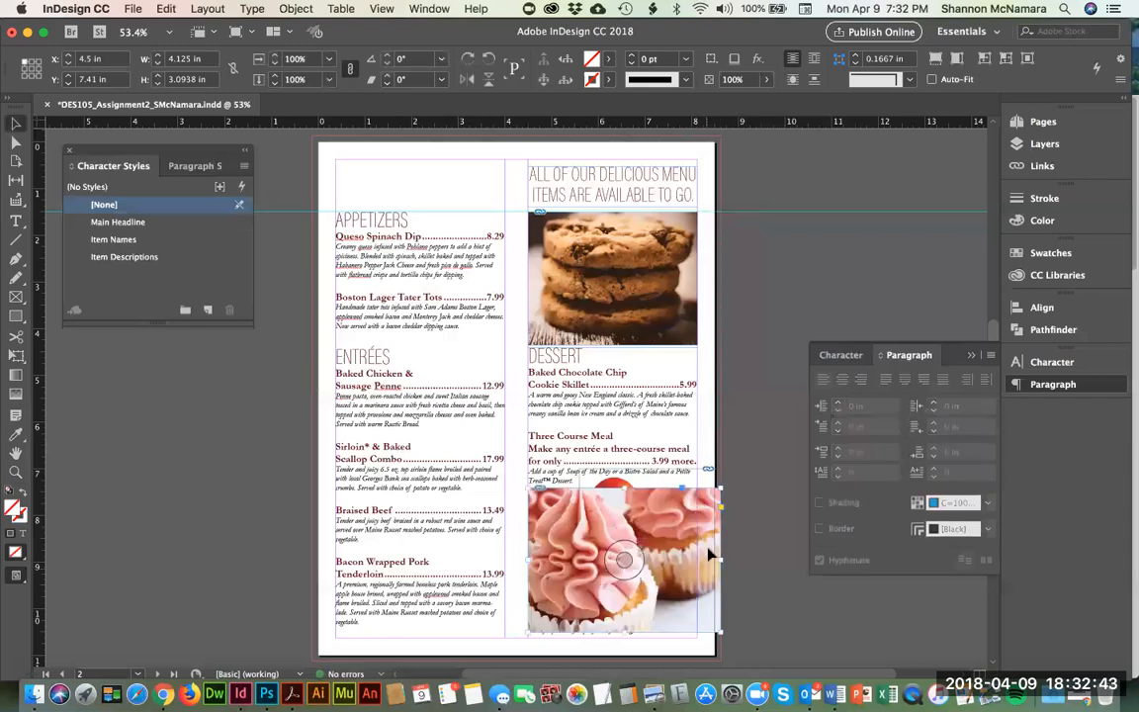
Step: Send the cupcake photo to the back, behind the tomato fork and the disclaimer text
click(298, 9)
mouse_move(317, 63)
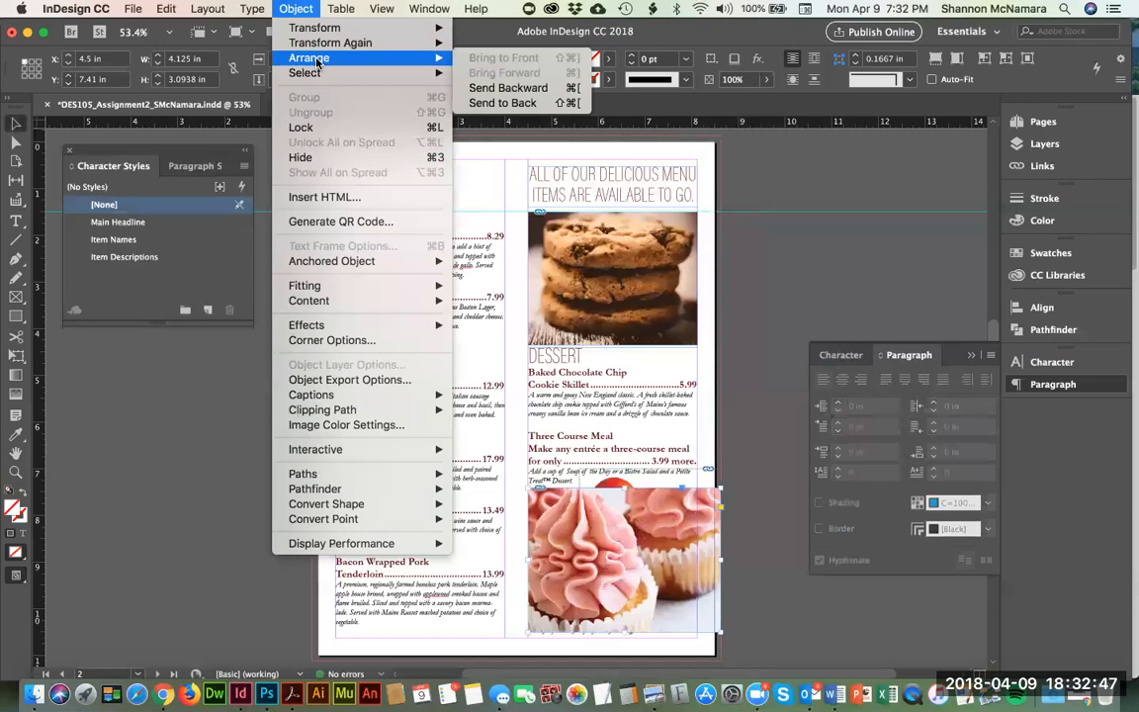
click(751, 449)
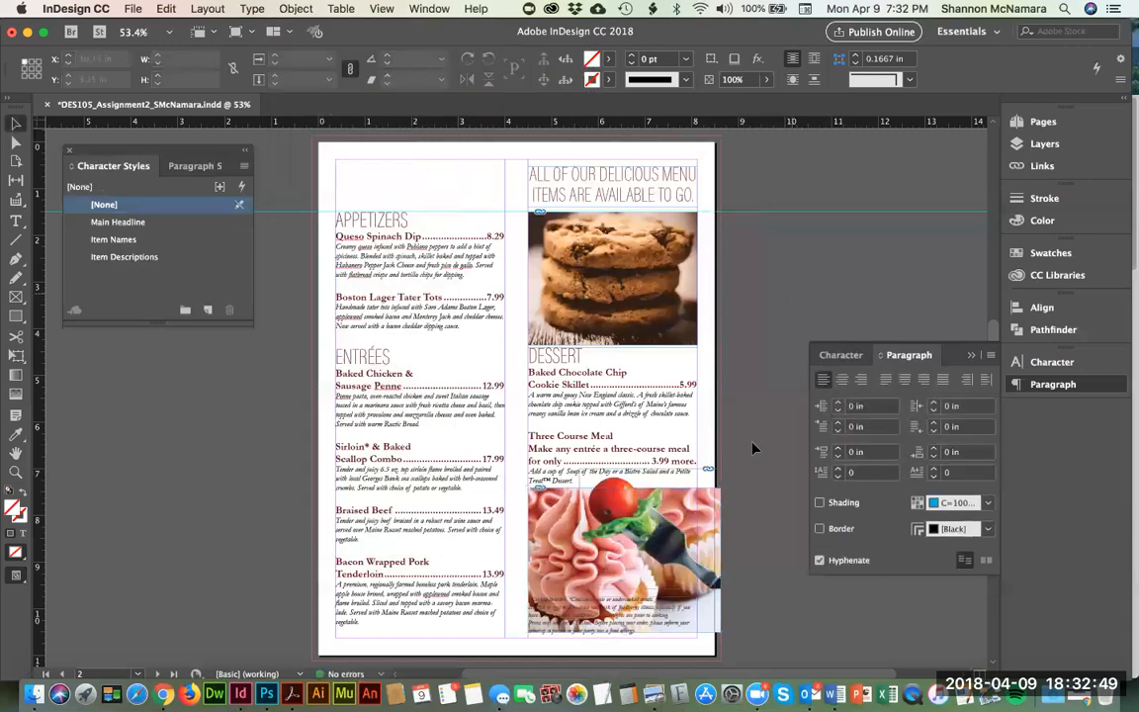
Step: Shorten the dessert text frame so its lower edge ends at about 7.5 in, near the cupcake photo's top edge
key(z)
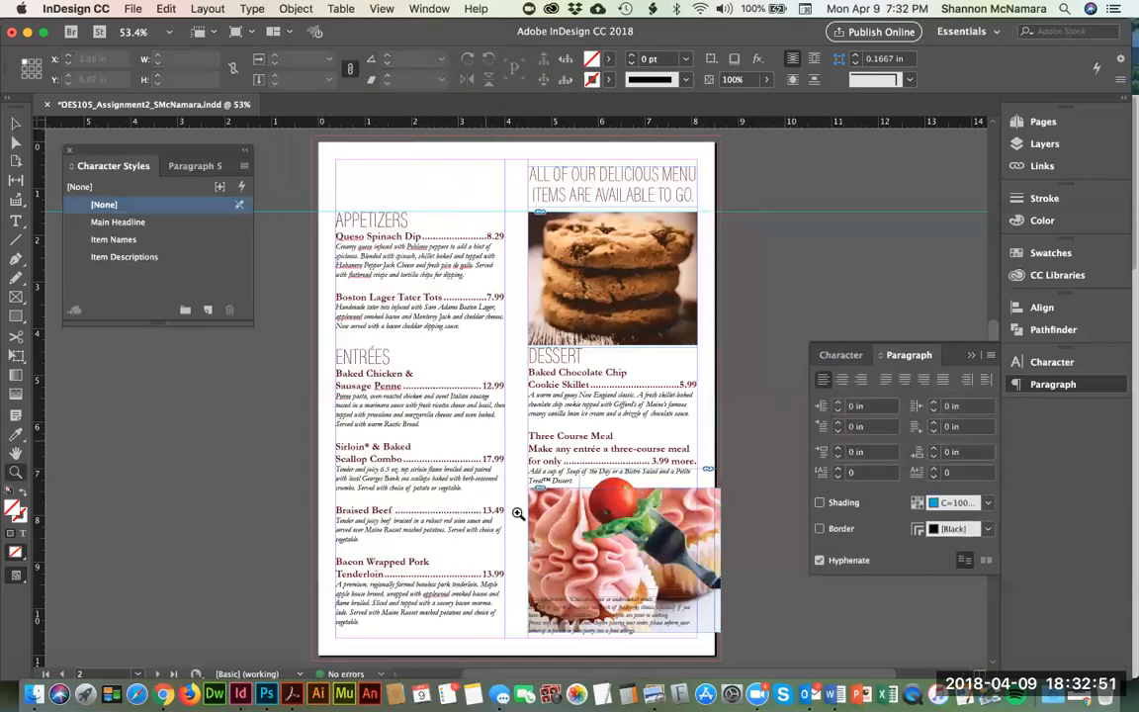
drag(509, 465, 767, 658)
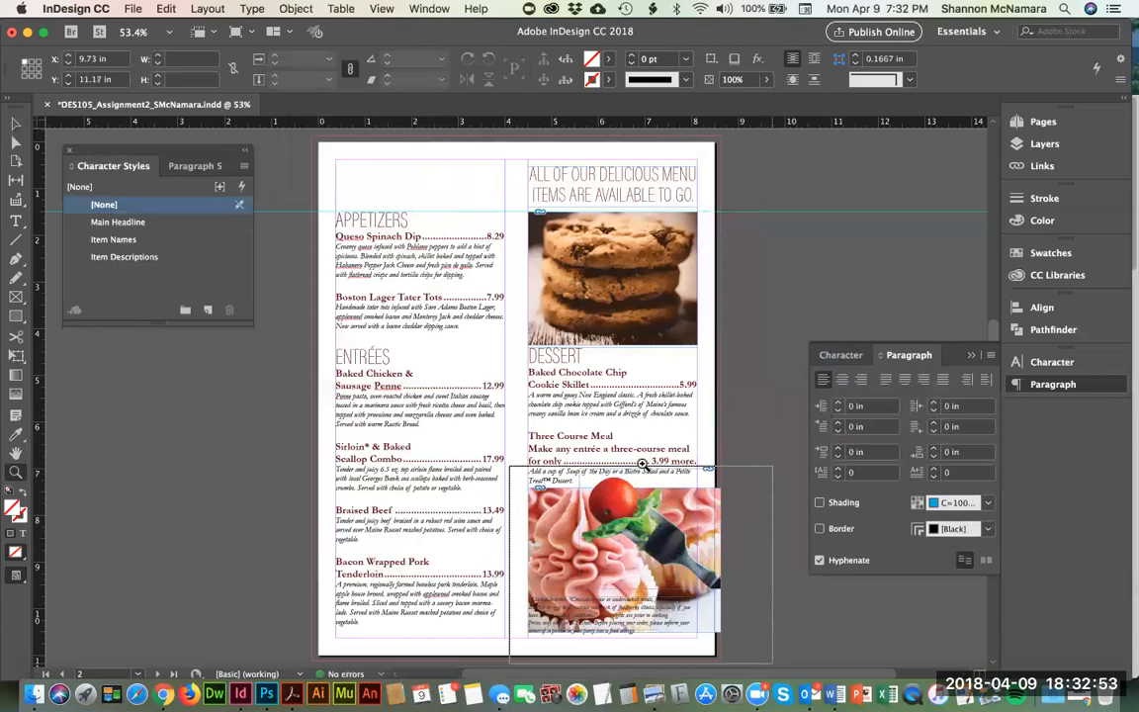
scroll(409, 302, left, 3)
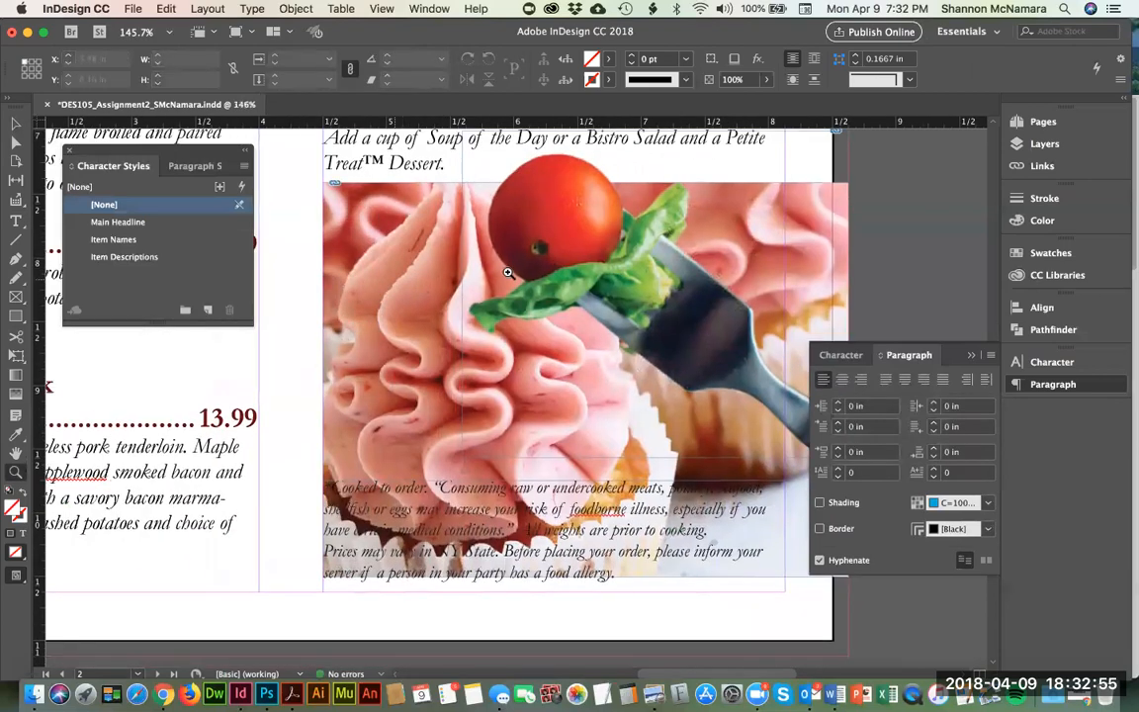
key(v)
click(335, 214)
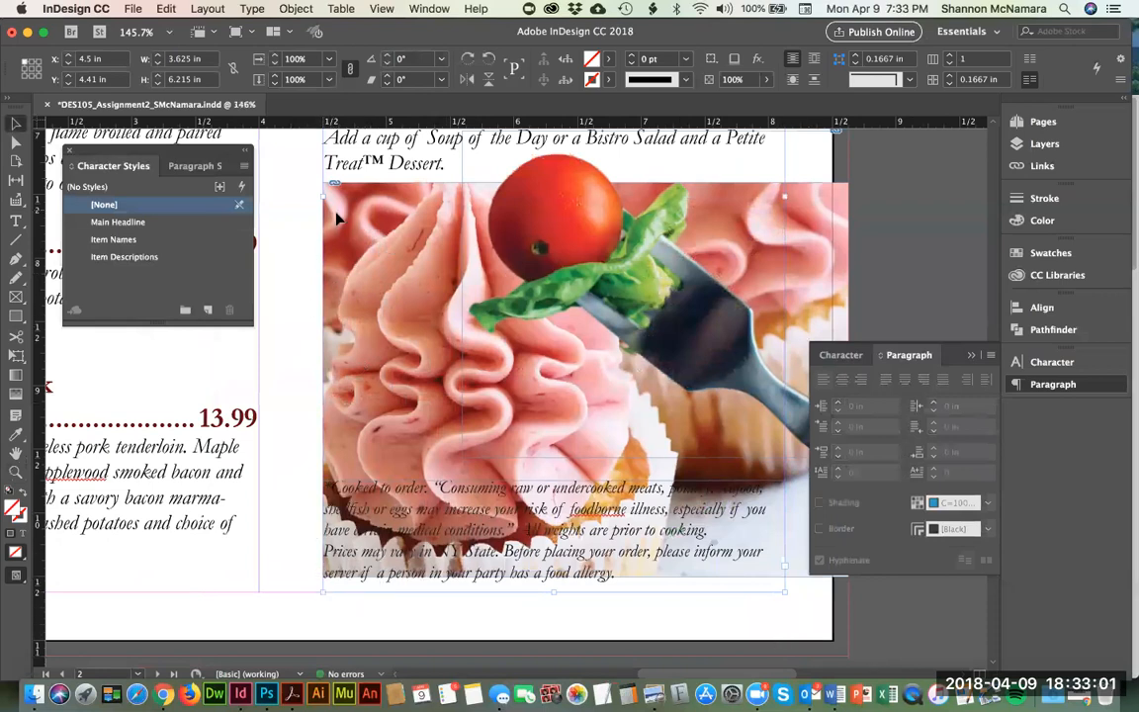
click(310, 225)
click(651, 171)
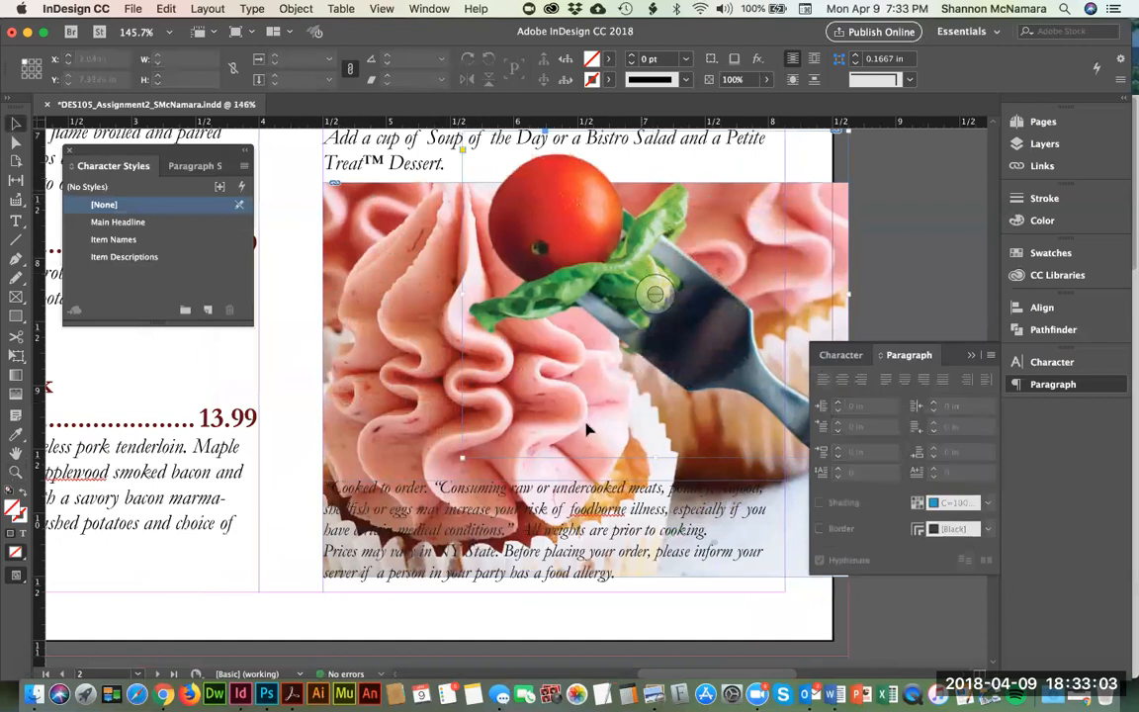
click(371, 340)
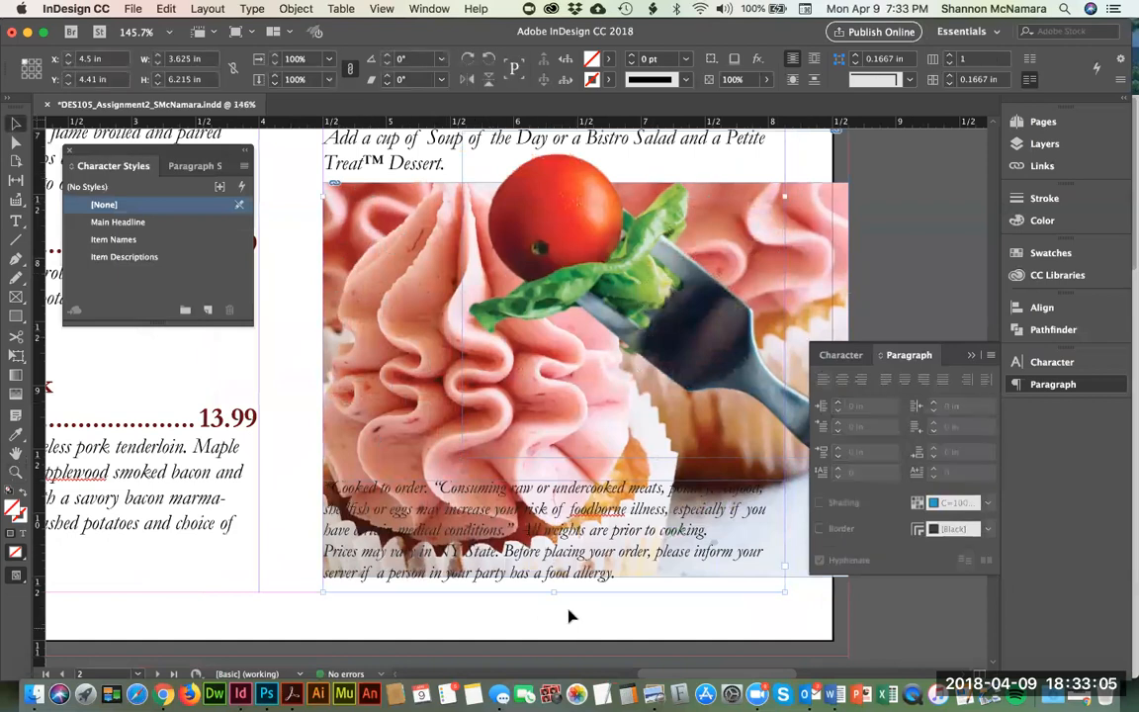
drag(553, 591, 518, 197)
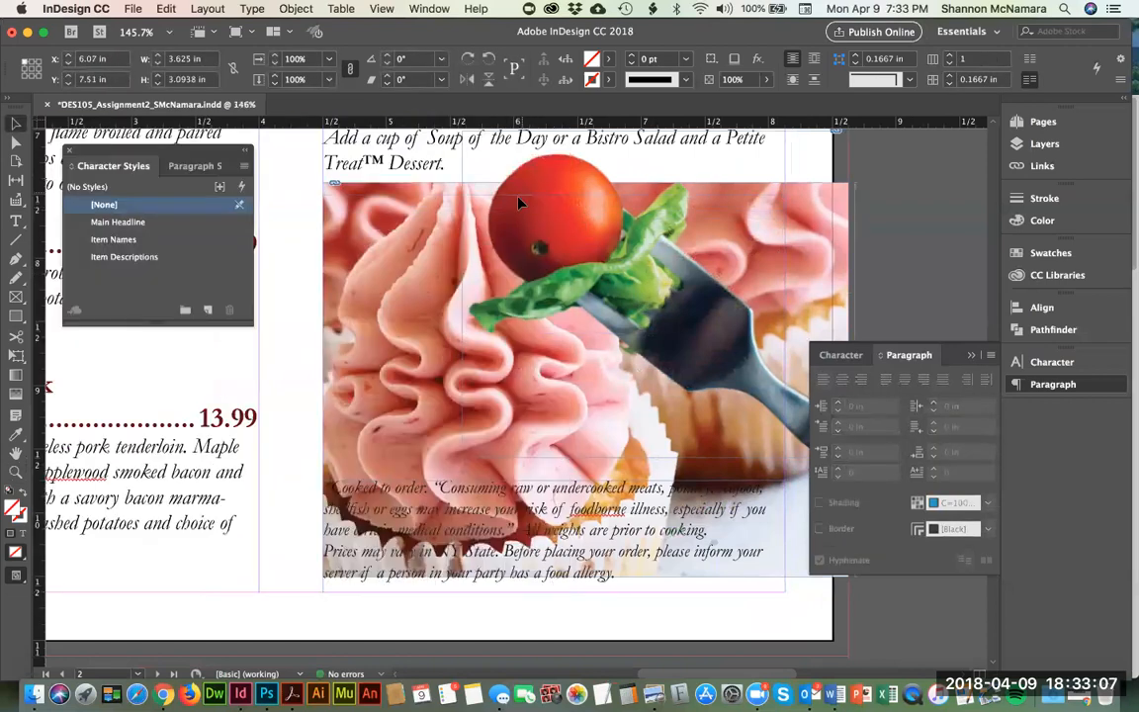
Step: Enlarge the cupcake photo leftward to X 4 in and past the right and bottom page edges, about 4.95 by 3.71 in
click(397, 273)
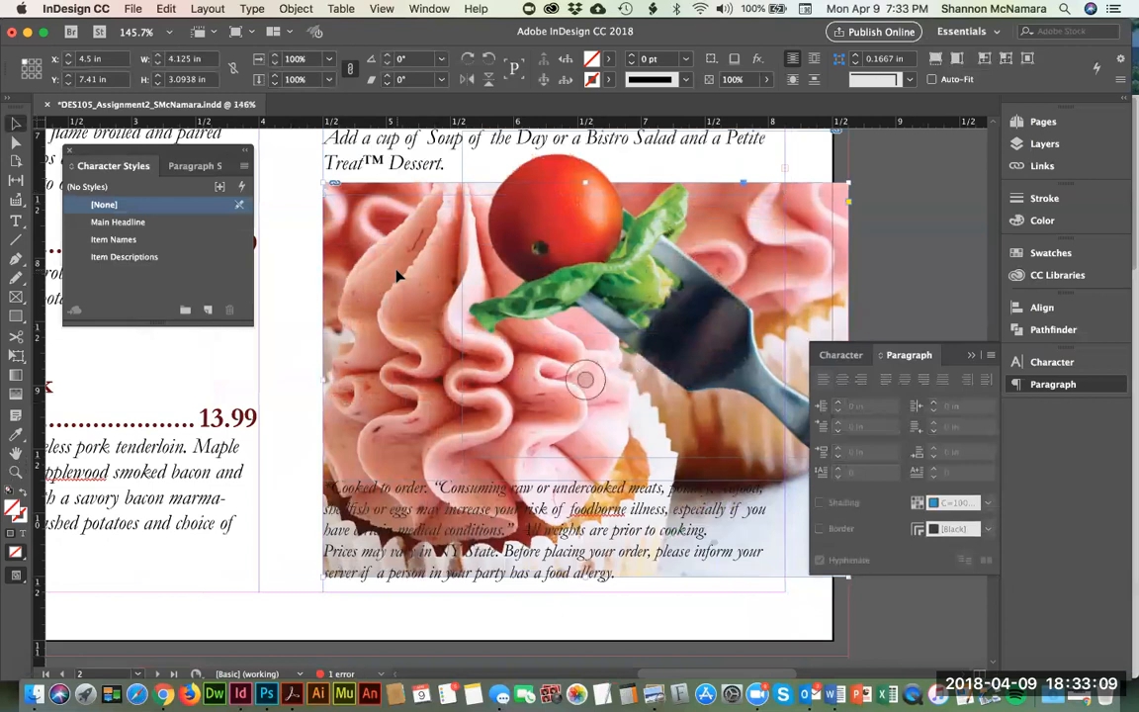
click(967, 355)
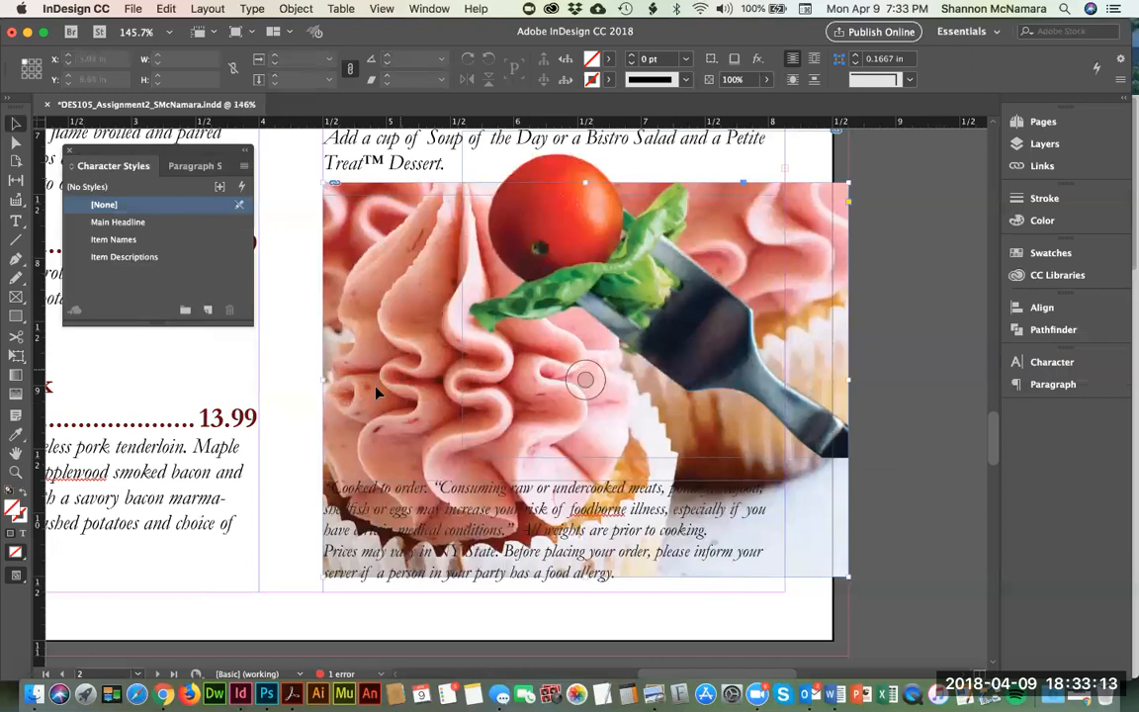
drag(319, 577, 260, 605)
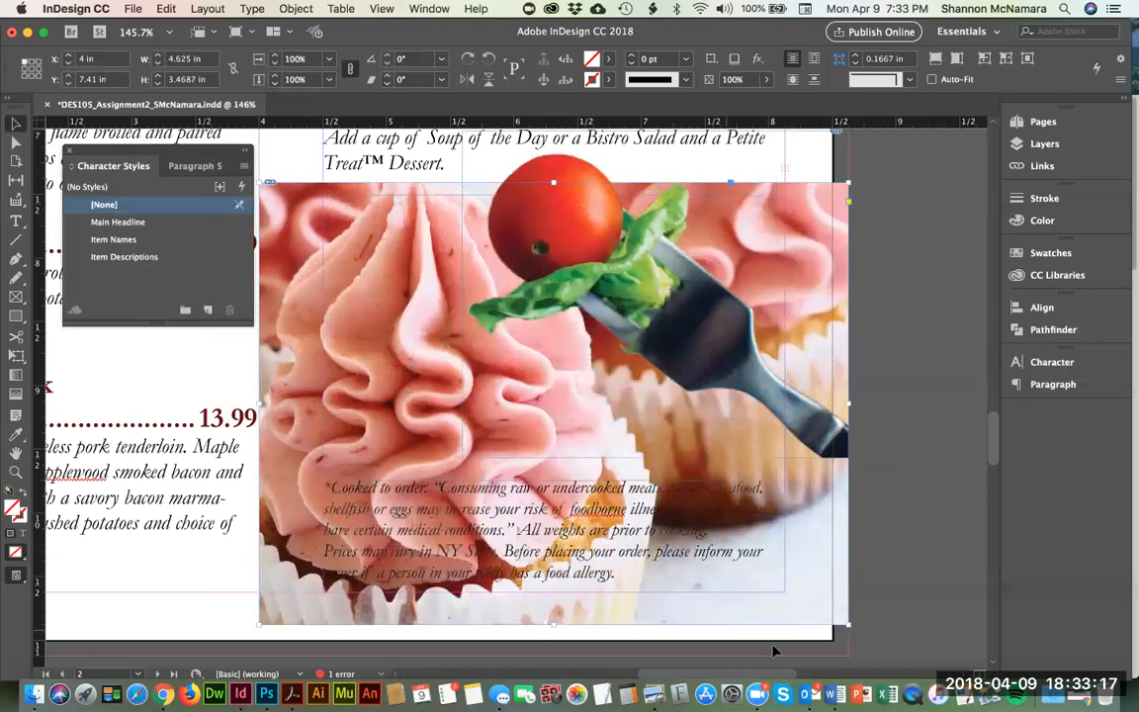
scroll(882, 542, down, 5)
drag(847, 406, 861, 433)
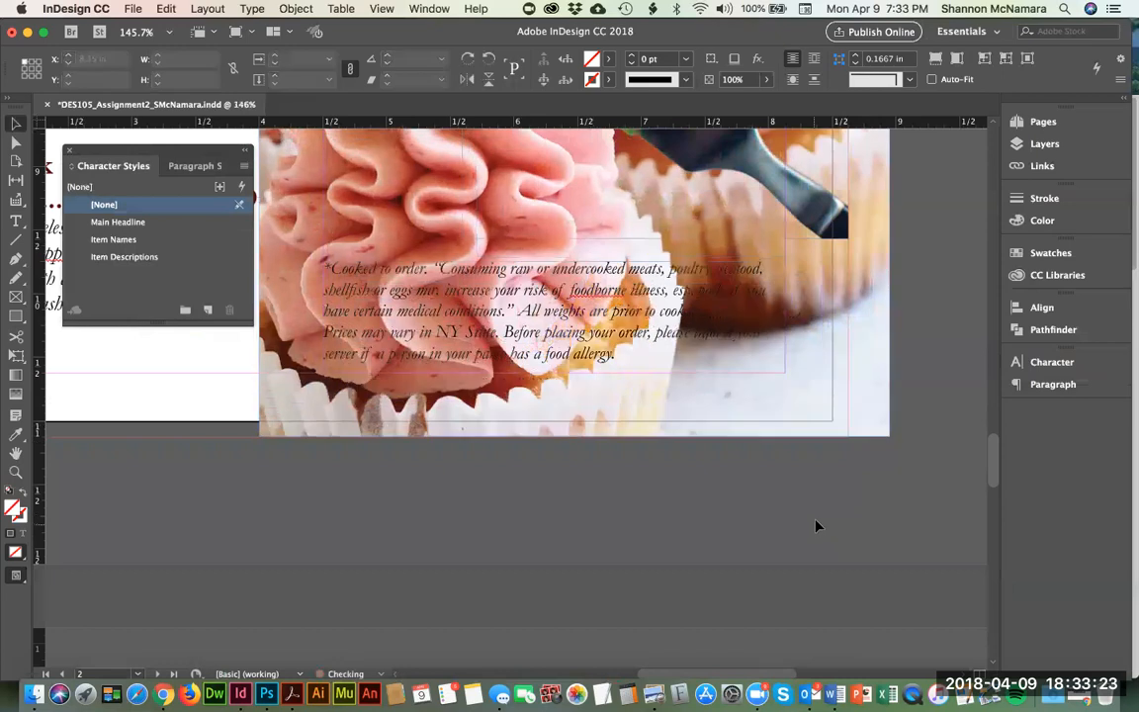
key(super+0)
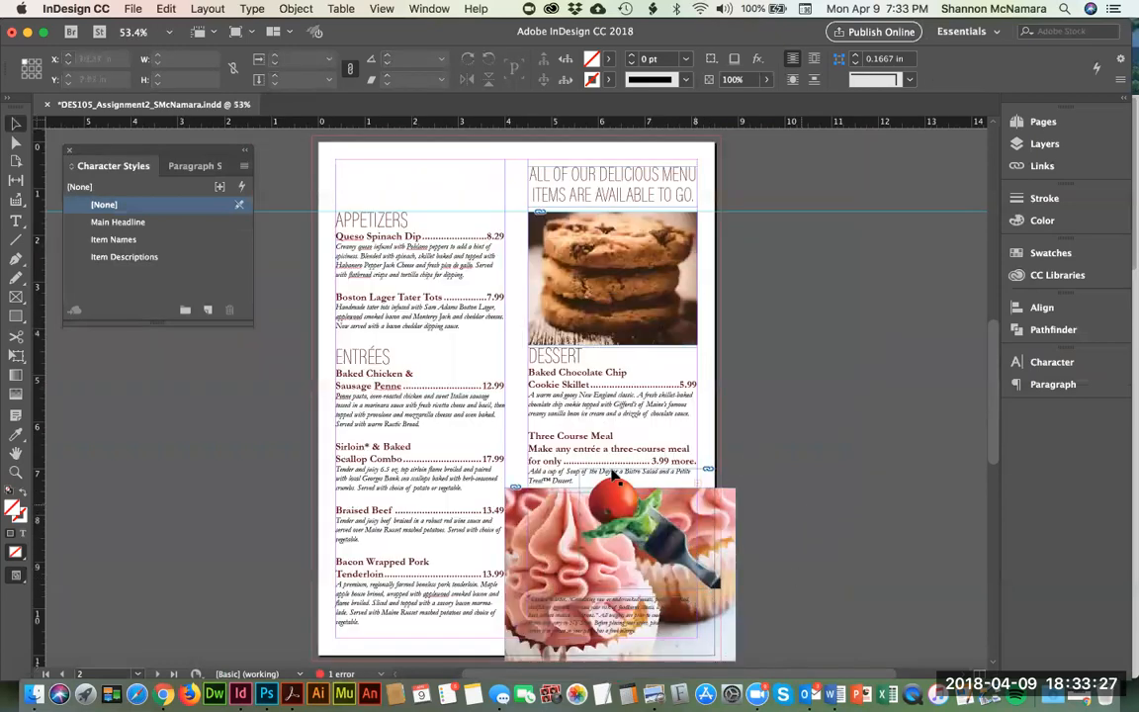
Step: Fade the left edge of the cupcake photo into the page with the Gradient Feather tool
click(513, 516)
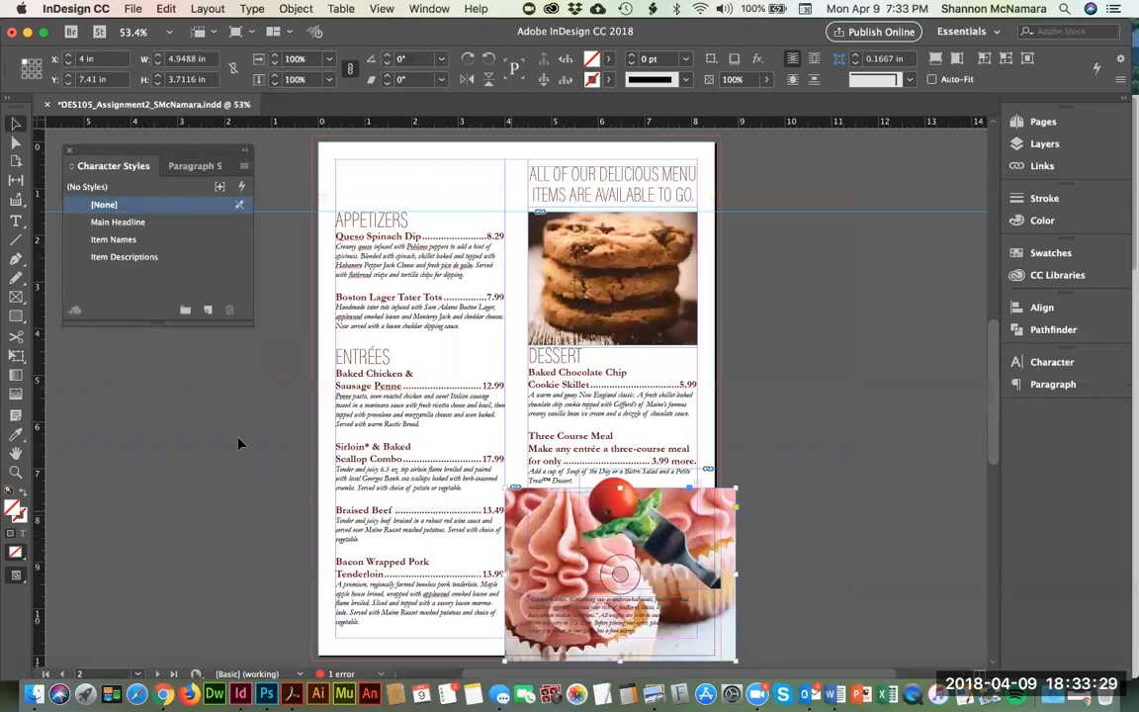
click(16, 395)
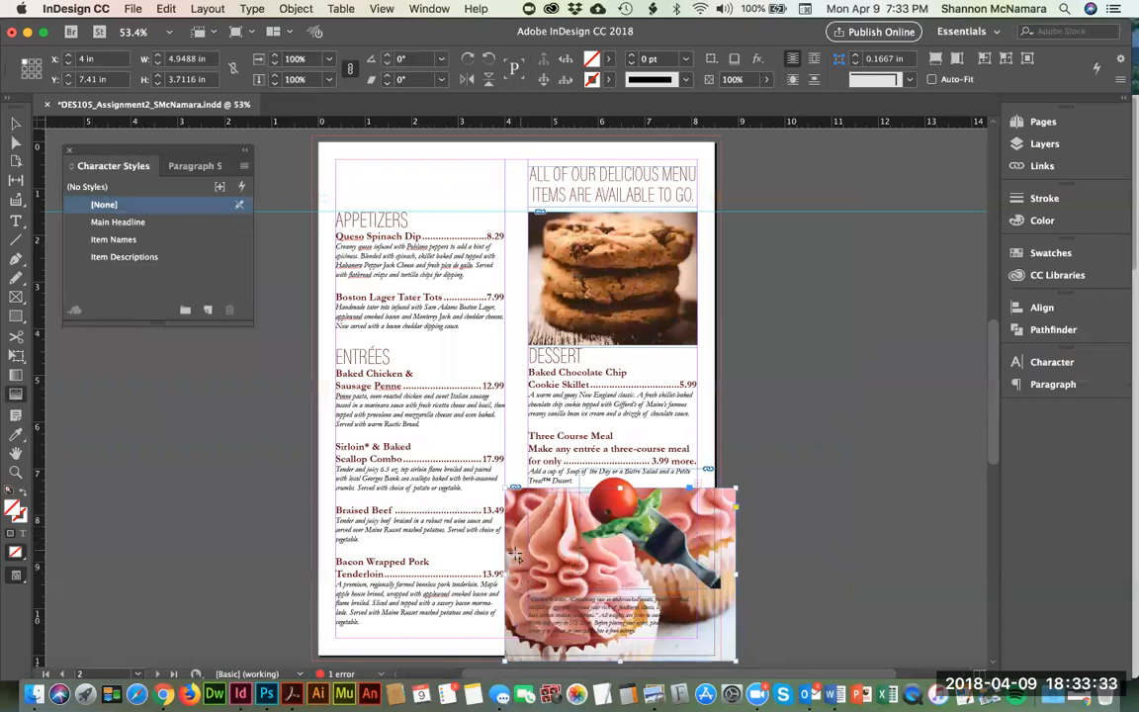
mouse_move(523, 554)
mouse_down()
mouse_move(499, 555)
mouse_move(528, 563)
mouse_move(508, 556)
mouse_up()
key(super+z)
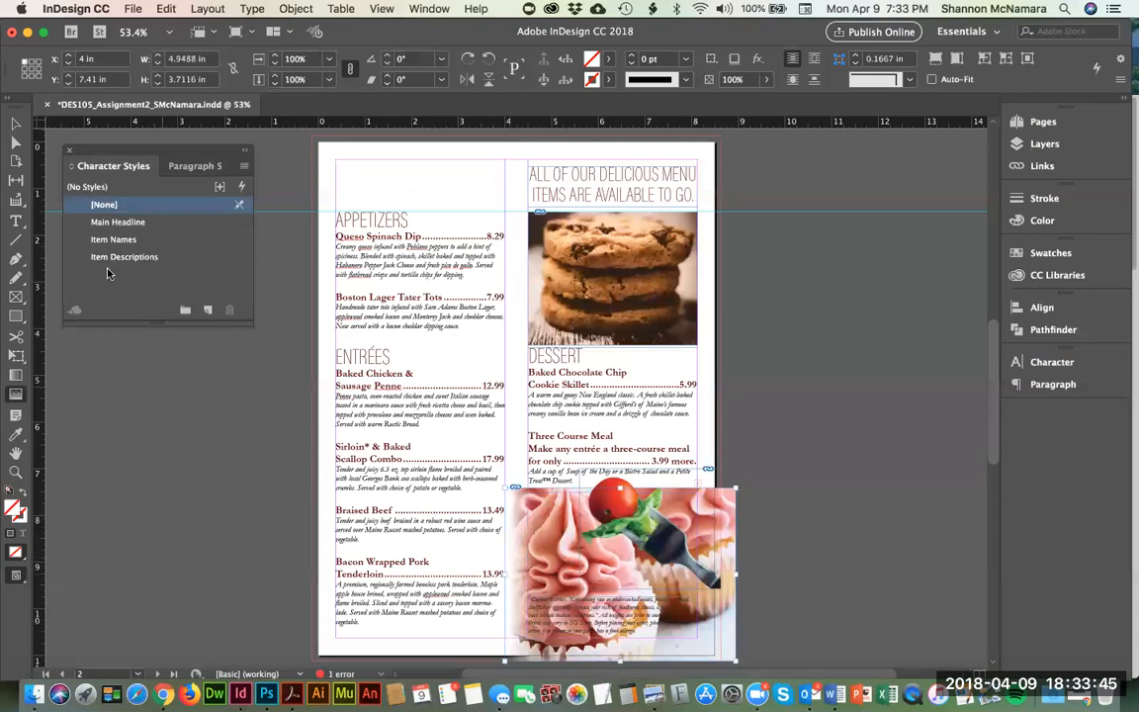
click(16, 123)
click(785, 442)
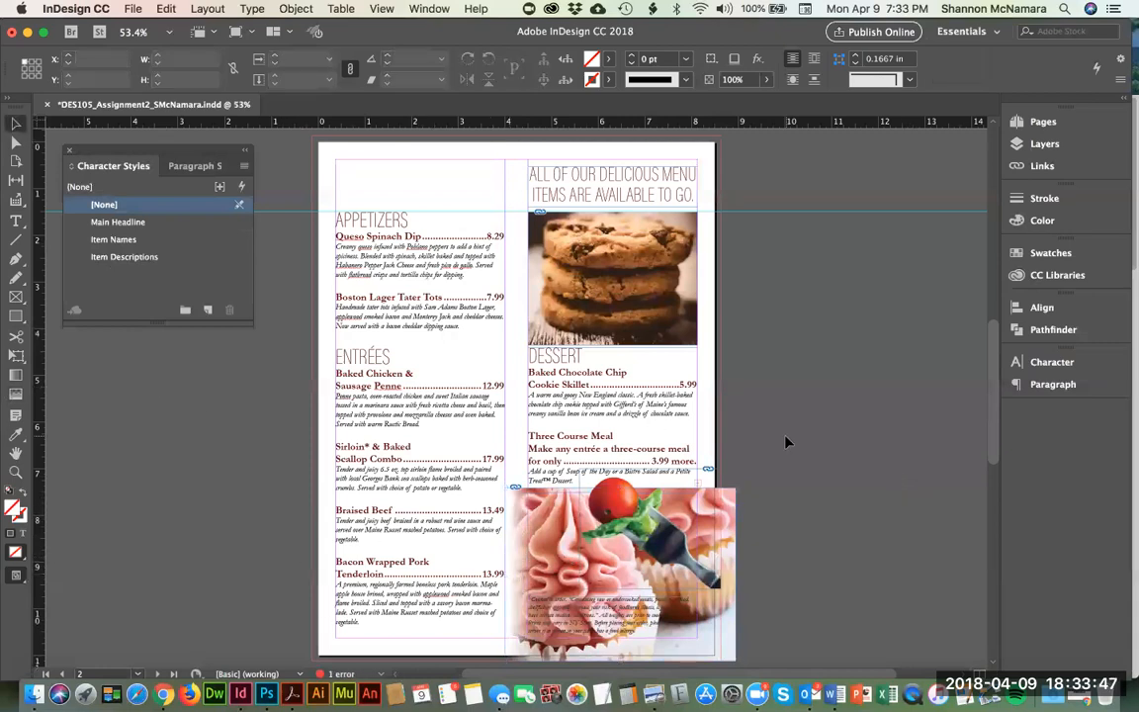
Step: Look through the effects and other object options available for the feathered cupcake photo
key(z)
drag(476, 434, 816, 671)
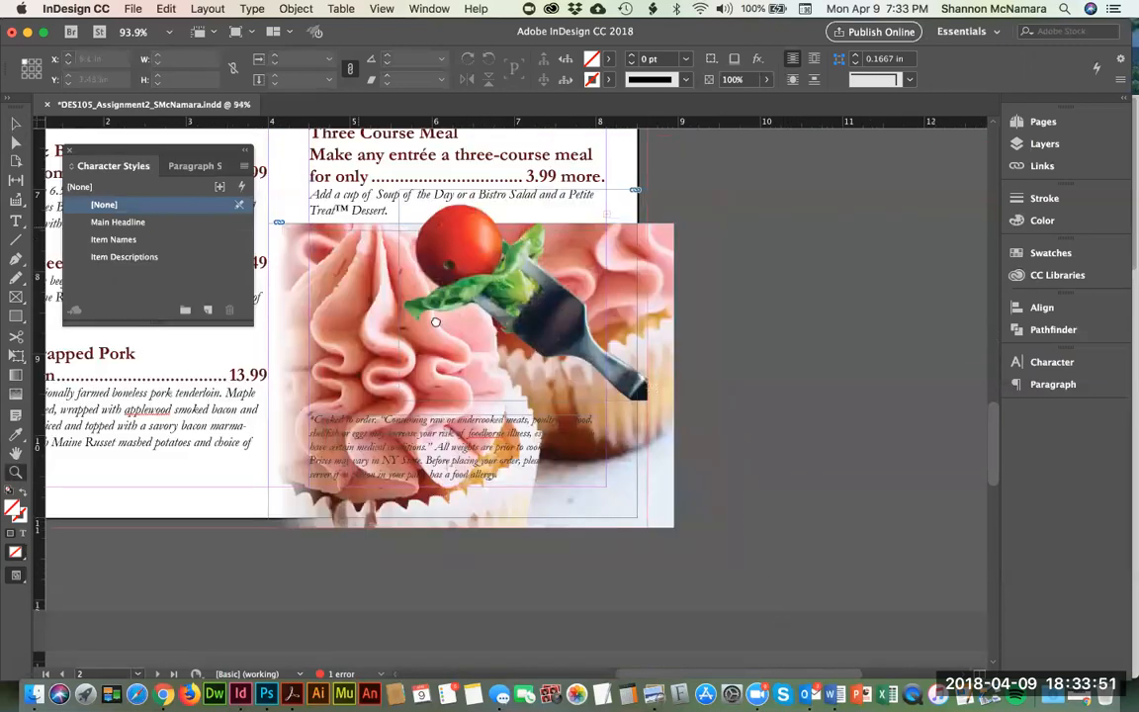
drag(357, 227, 465, 346)
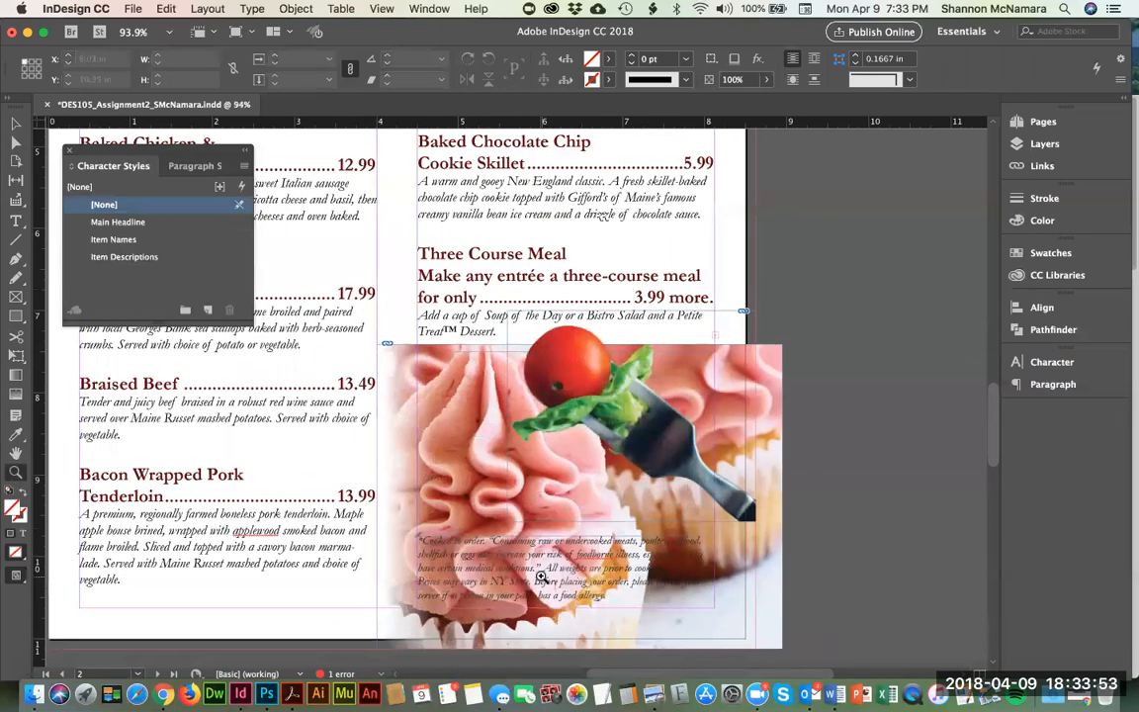
key(v)
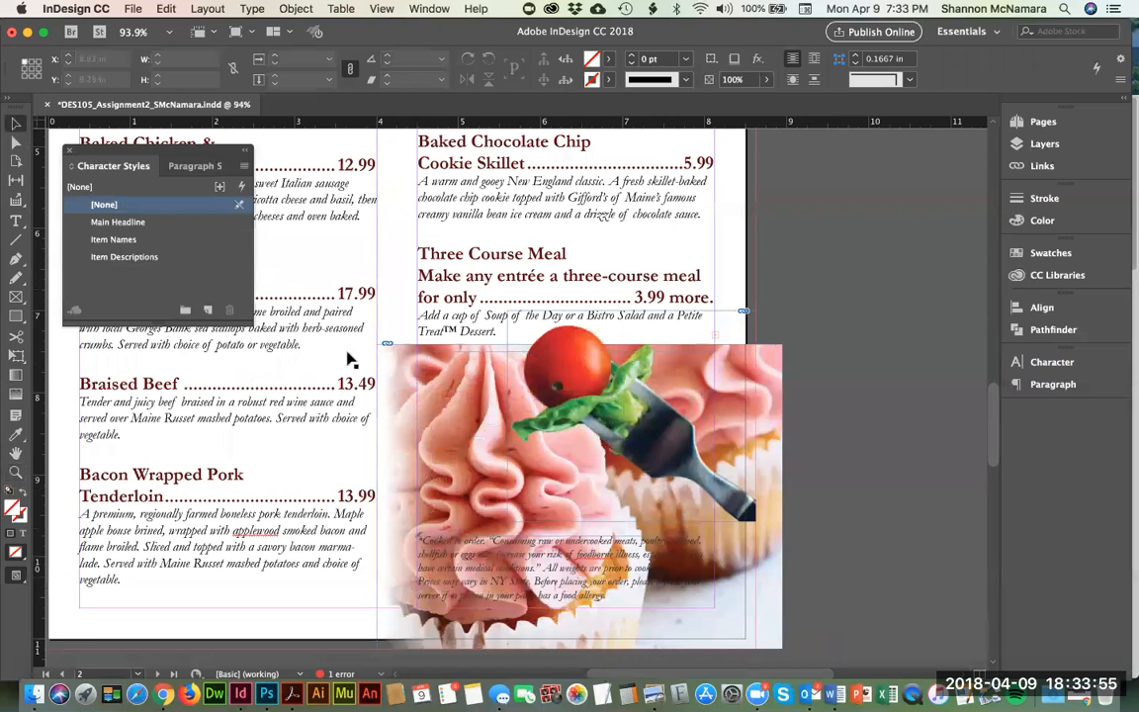
right_click(412, 377)
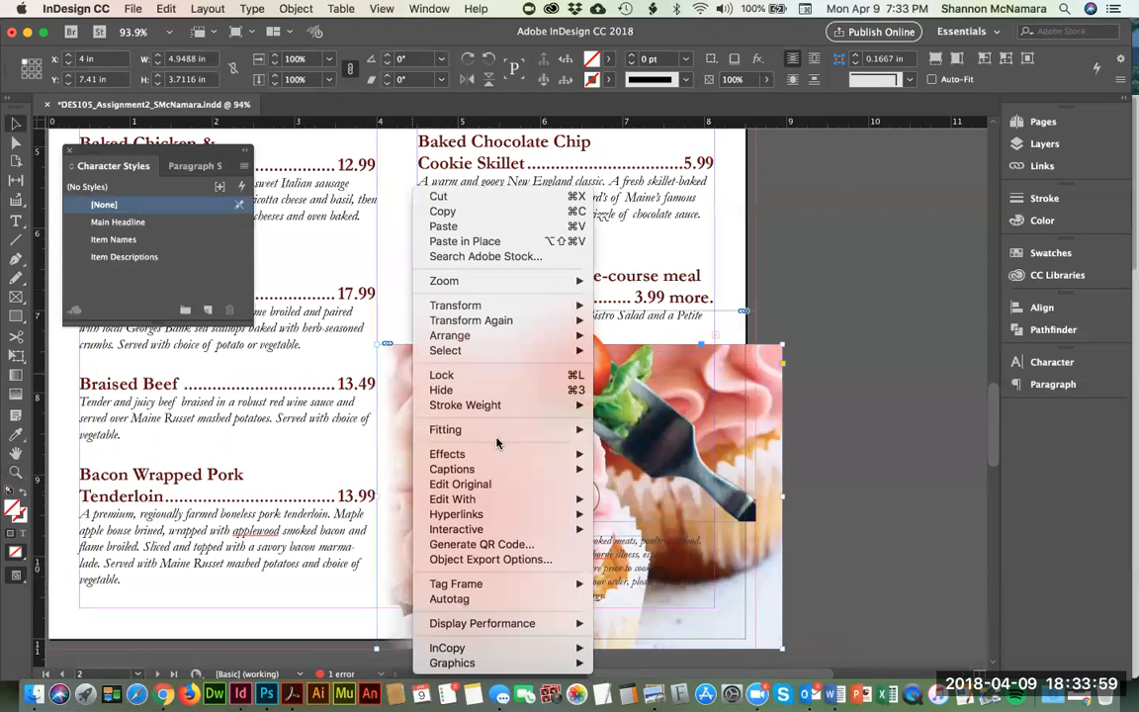
mouse_move(493, 435)
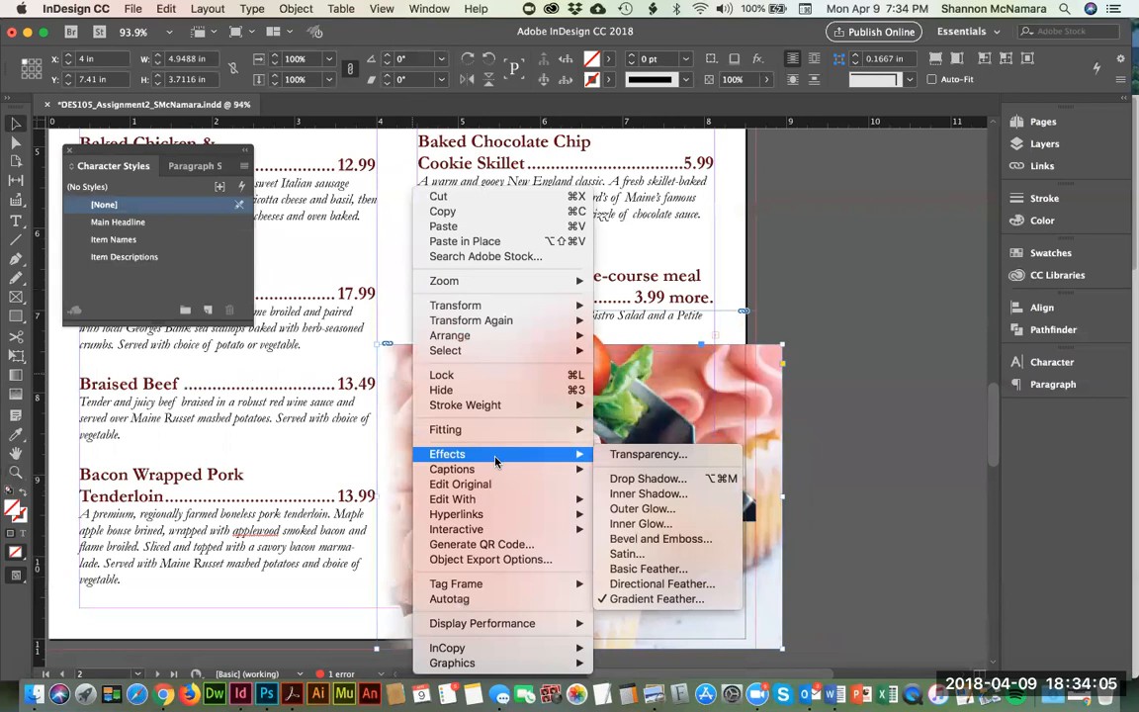
mouse_move(492, 354)
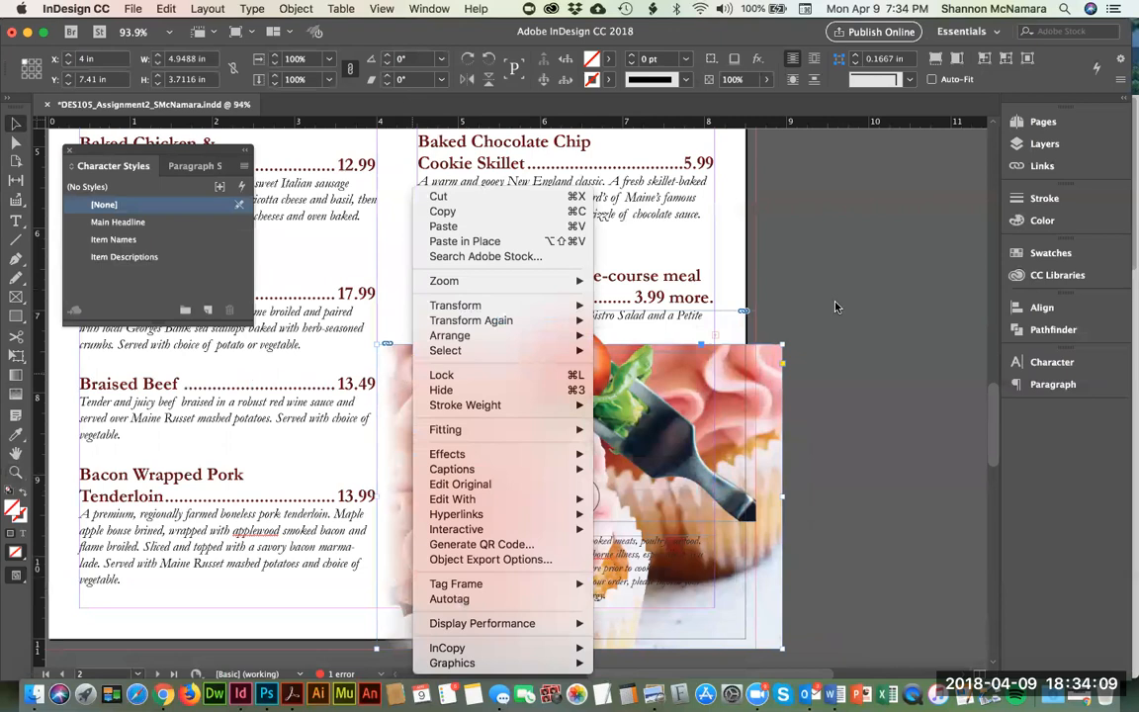
mouse_move(513, 454)
mouse_move(491, 587)
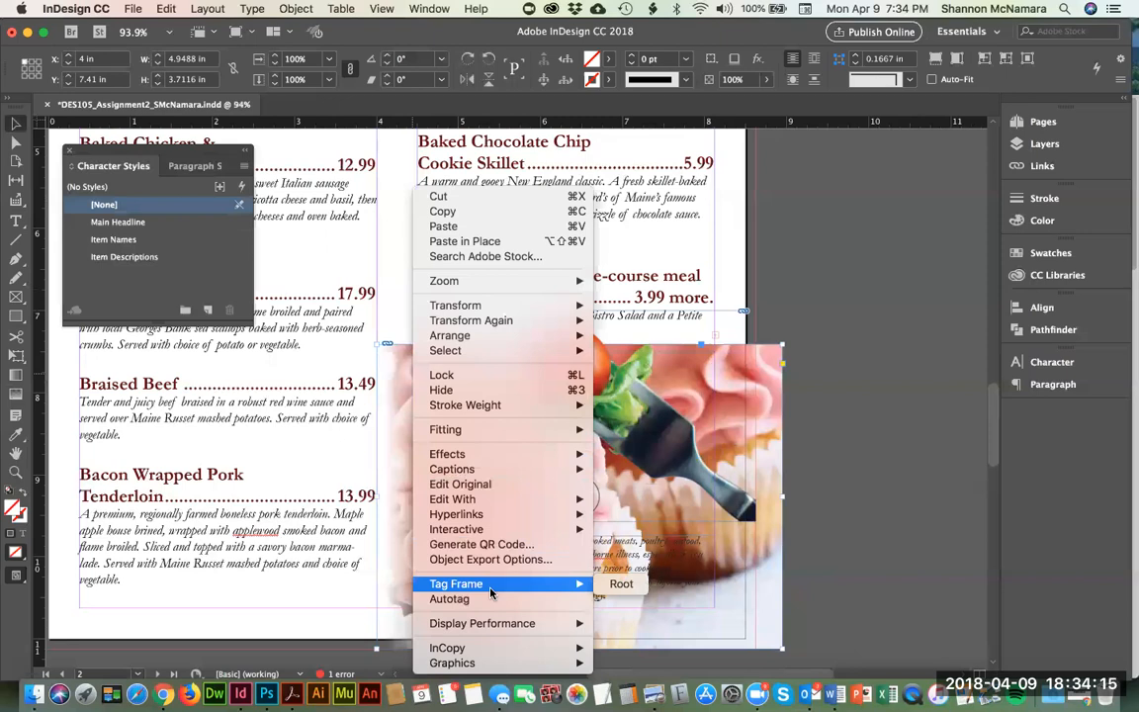
click(844, 322)
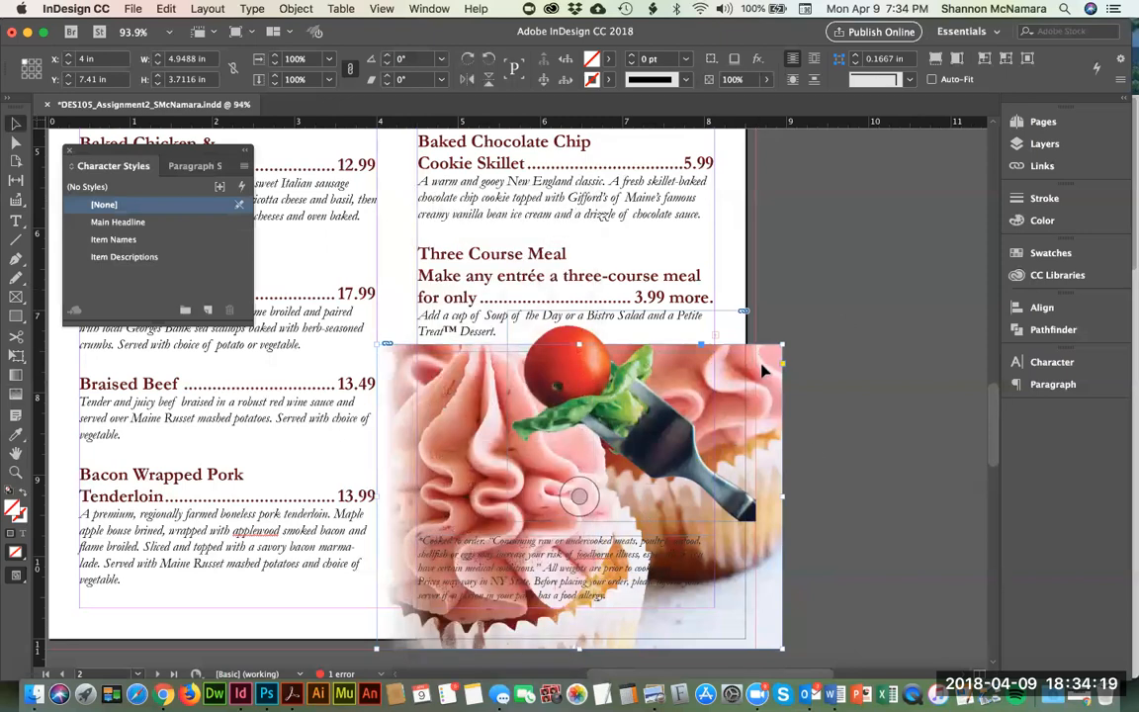
Step: Move the cupcake photo off the page onto the pasteboard, to about X 9.15 in and Y 6.33 in
drag(764, 369, 970, 362)
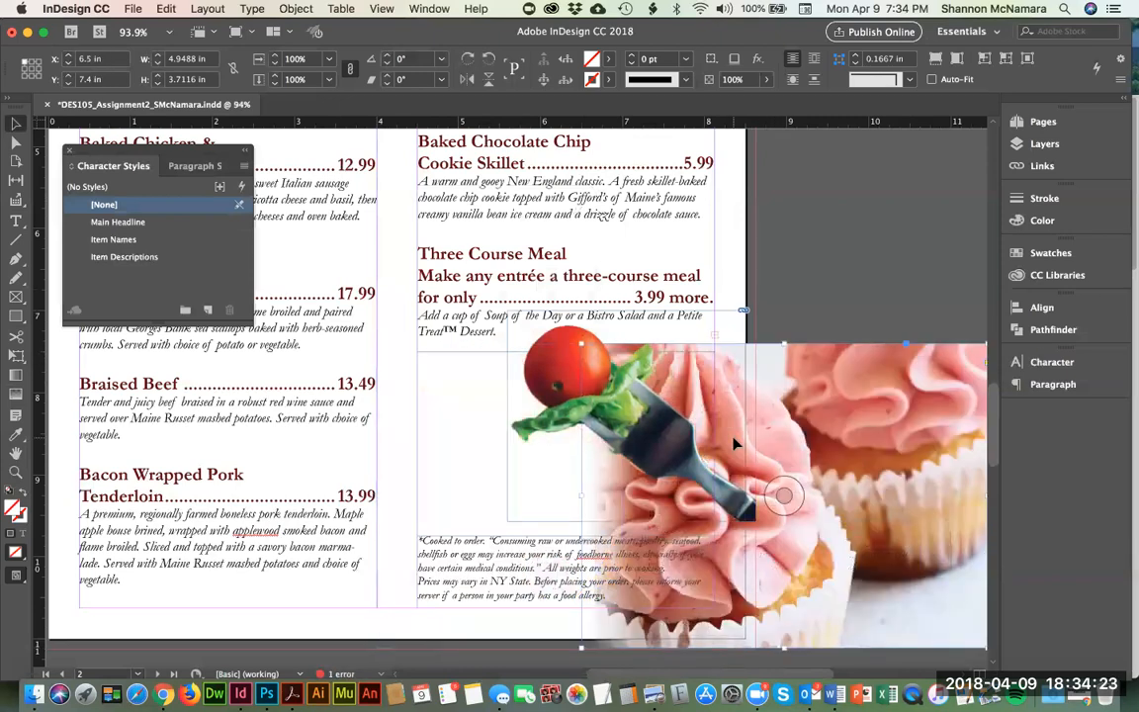
key(super+minus)
key(super+minus)
key(super+minus)
drag(763, 347, 880, 300)
click(154, 409)
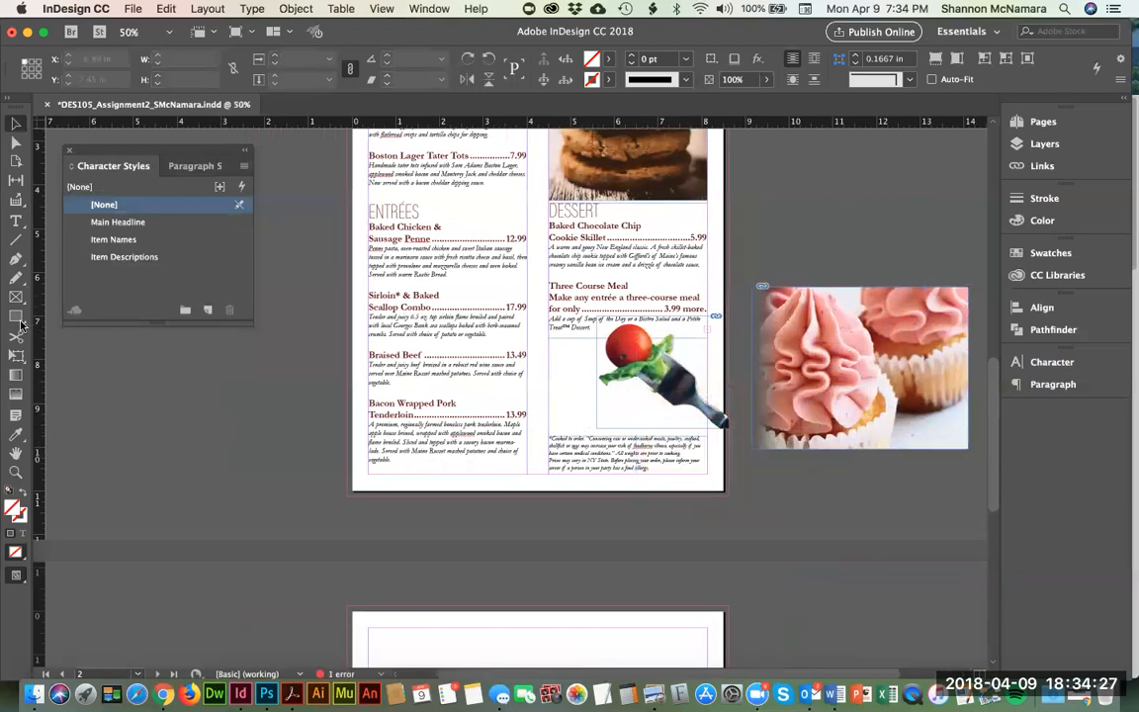
Step: Draw a circular frame about 4.54 in across with the Ellipse Frame tool below the dessert text, from X 4.5 in and Y 7.5 in
click(16, 297)
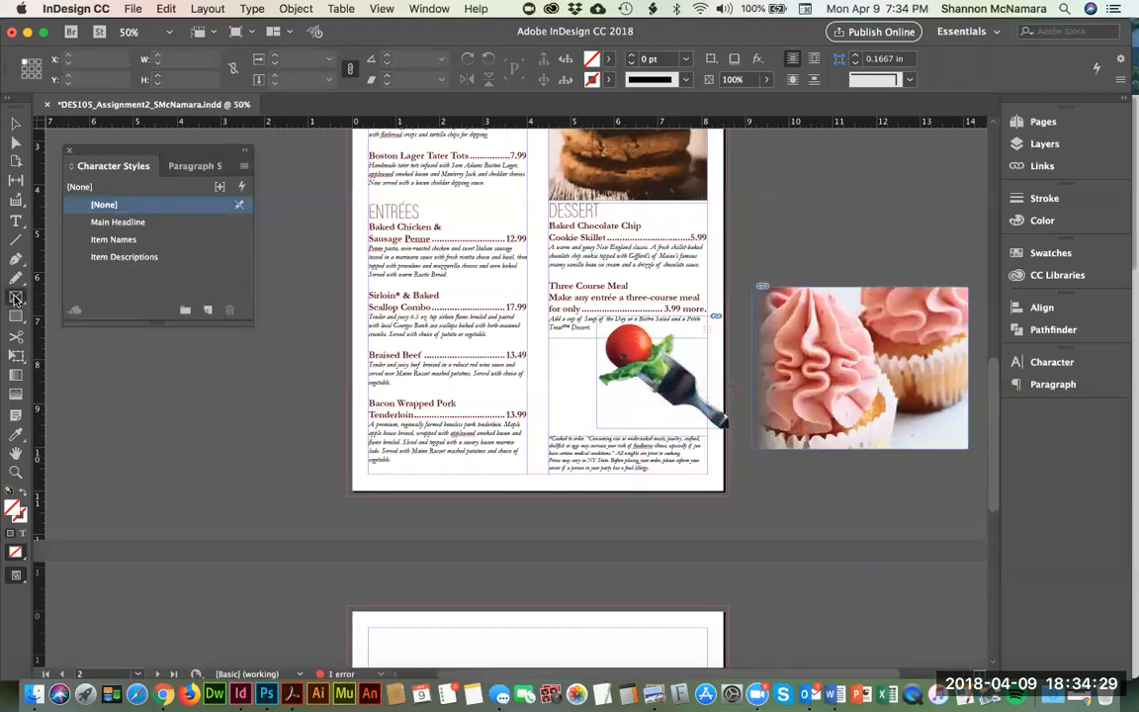
click(15, 298)
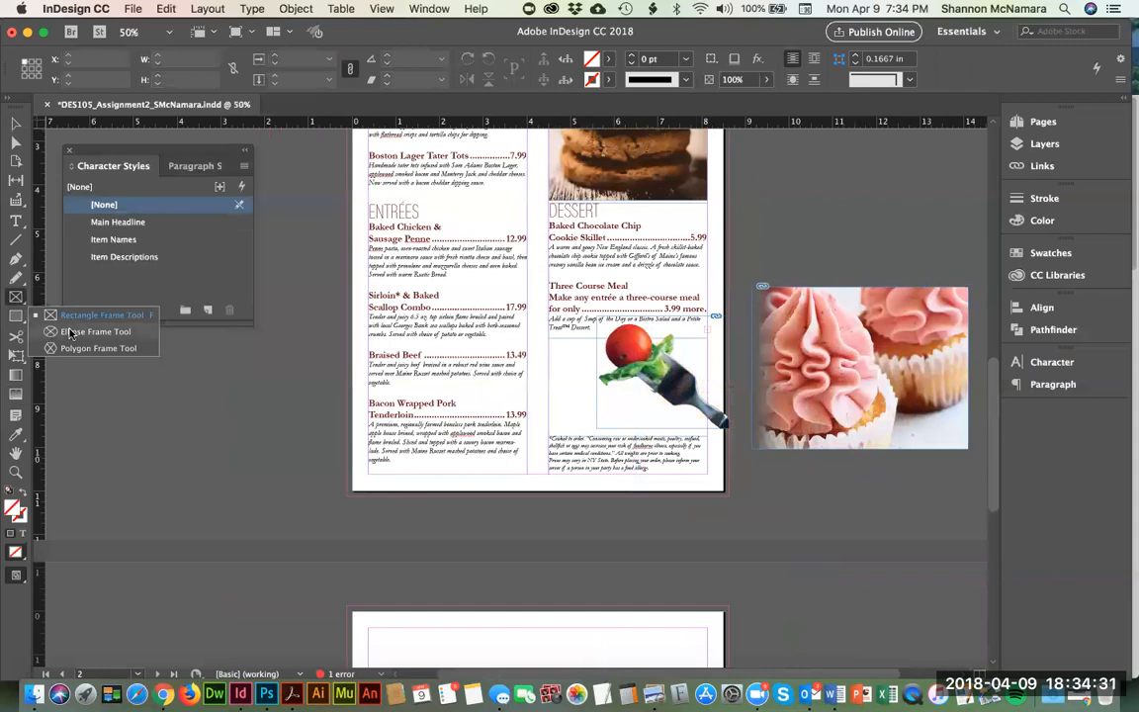
click(5, 296)
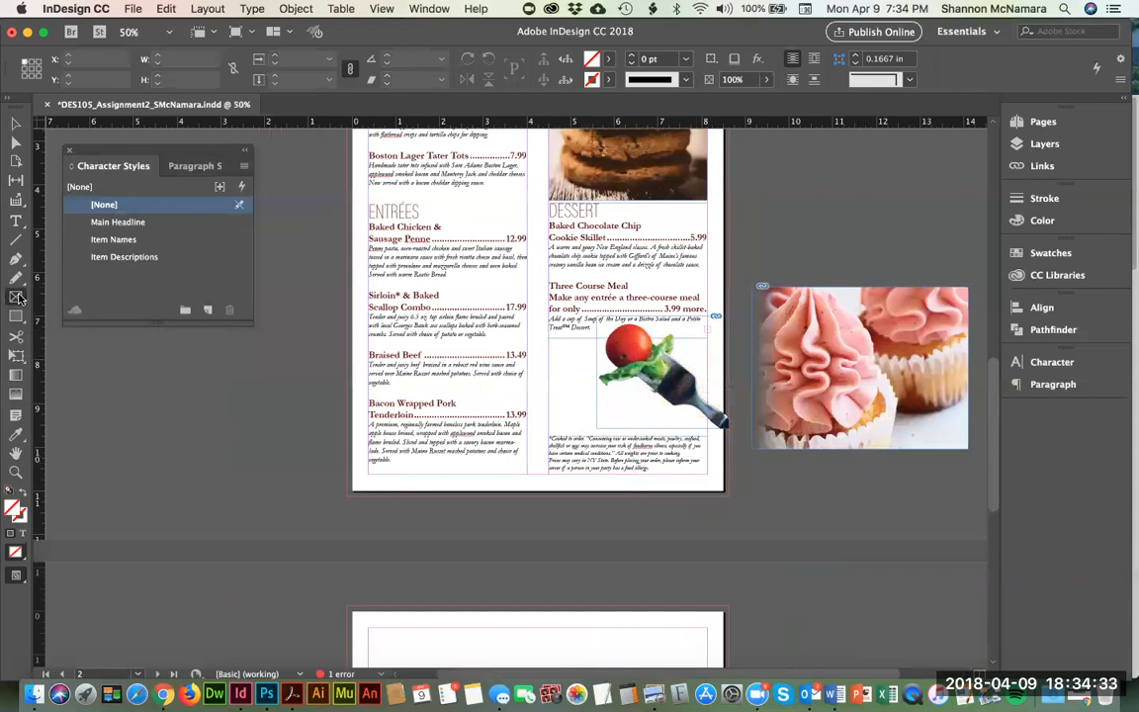
click(18, 298)
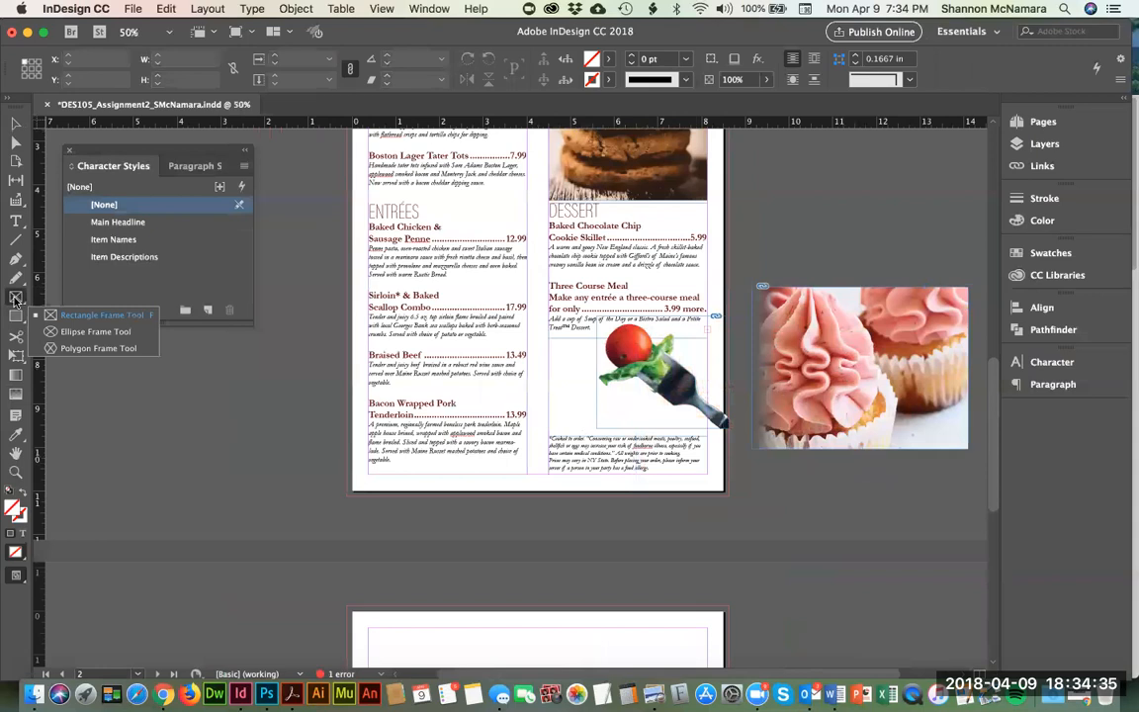
click(91, 331)
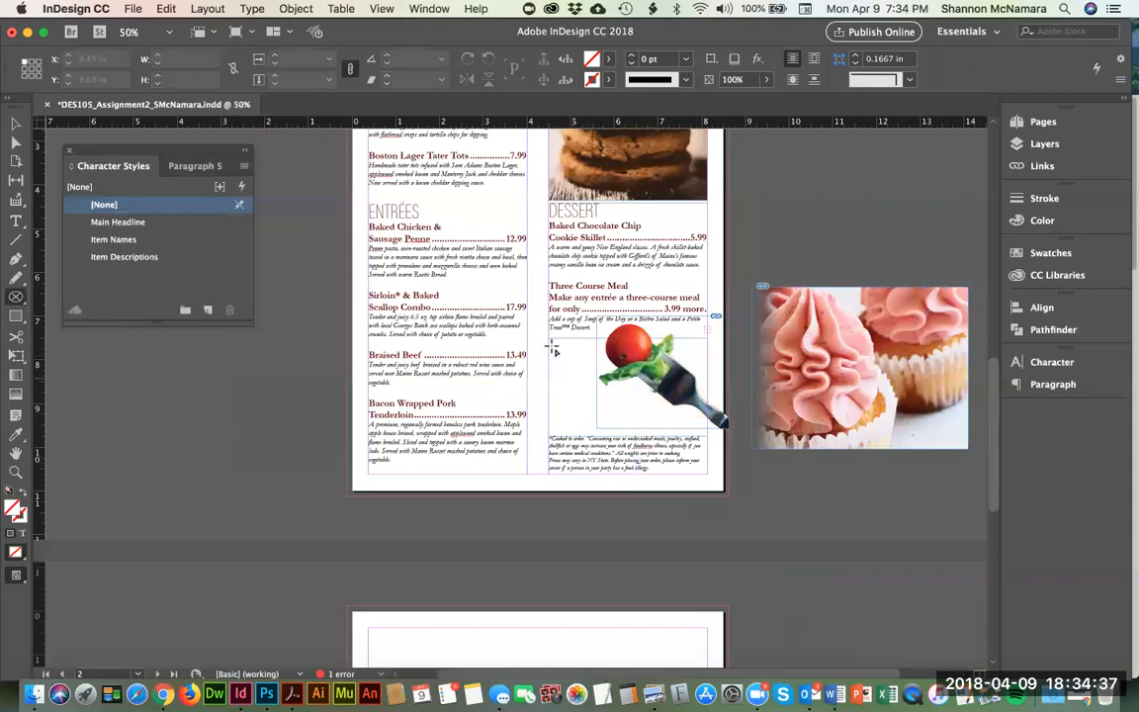
drag(550, 336, 758, 542)
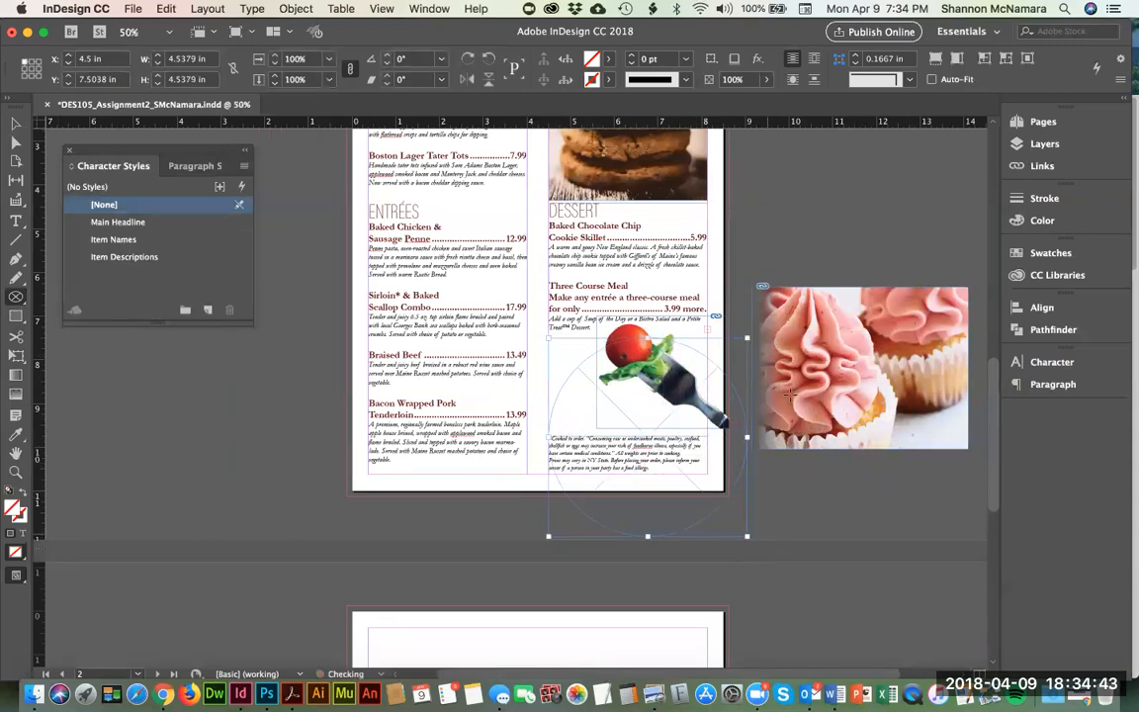
Step: Cut the cupcake image out of its rectangular frame and paste it into the circular frame
key(v)
click(819, 339)
key(a)
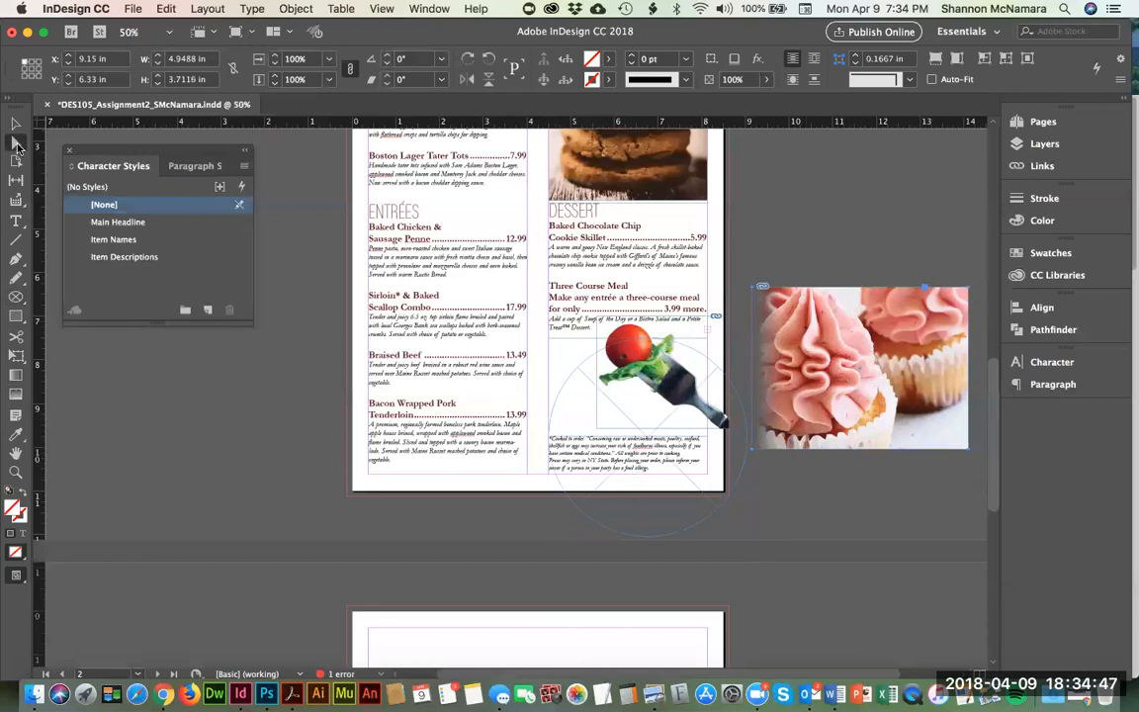
click(834, 320)
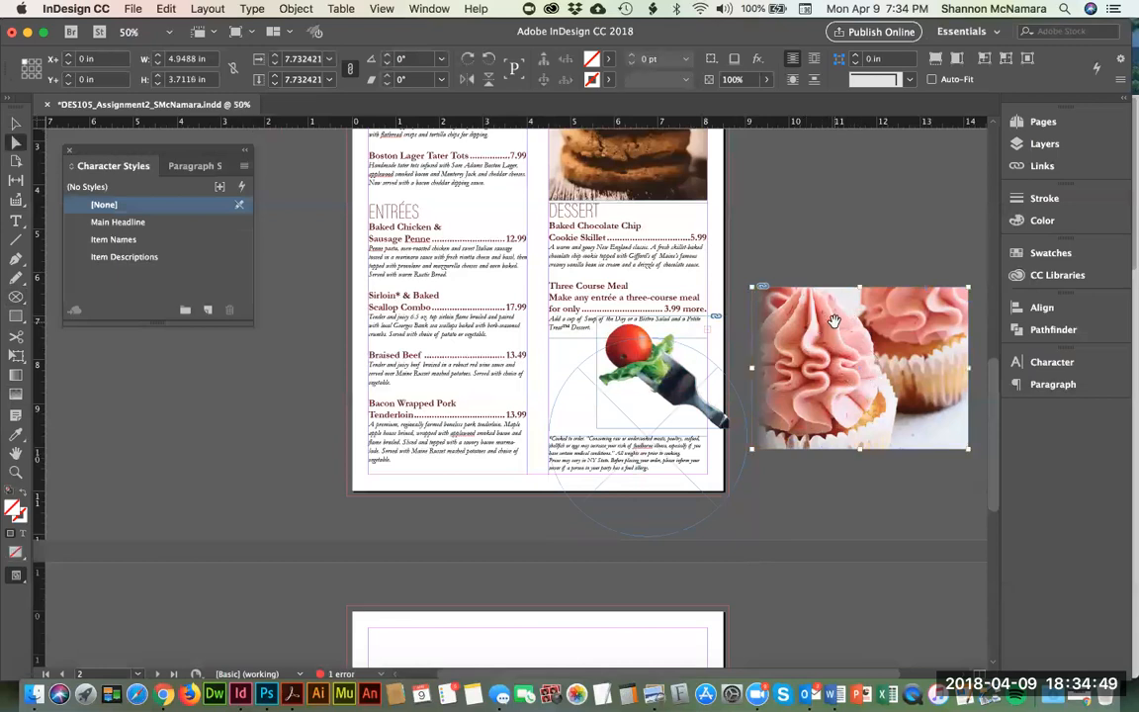
key(Delete)
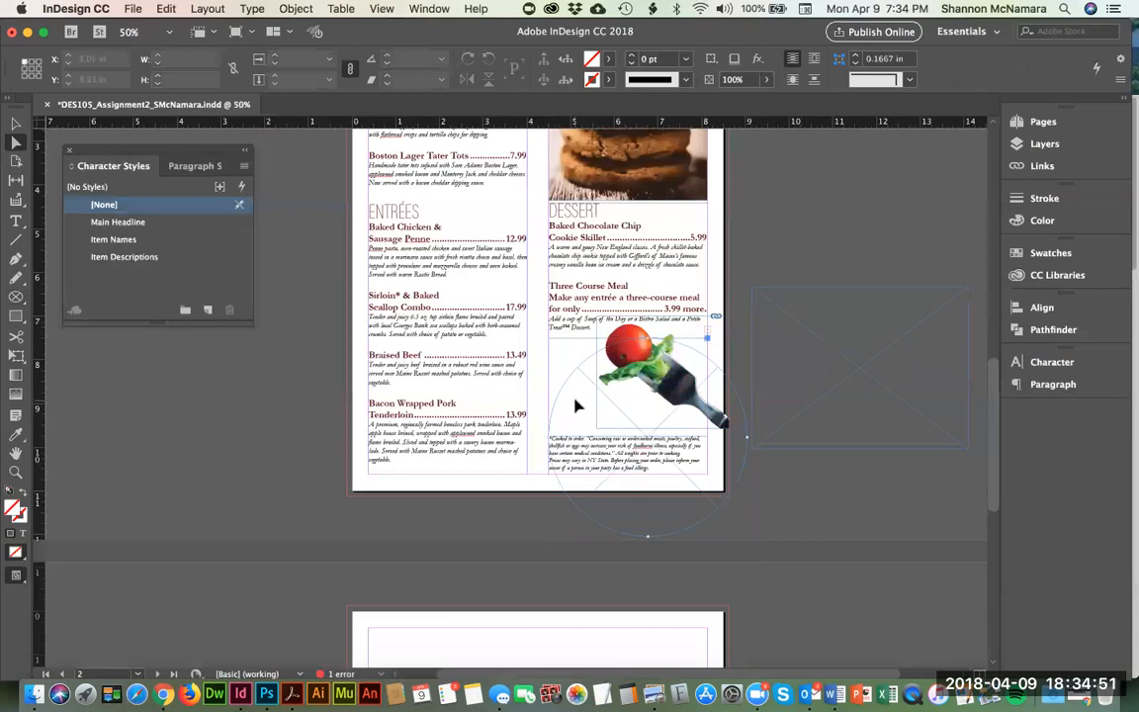
click(578, 405)
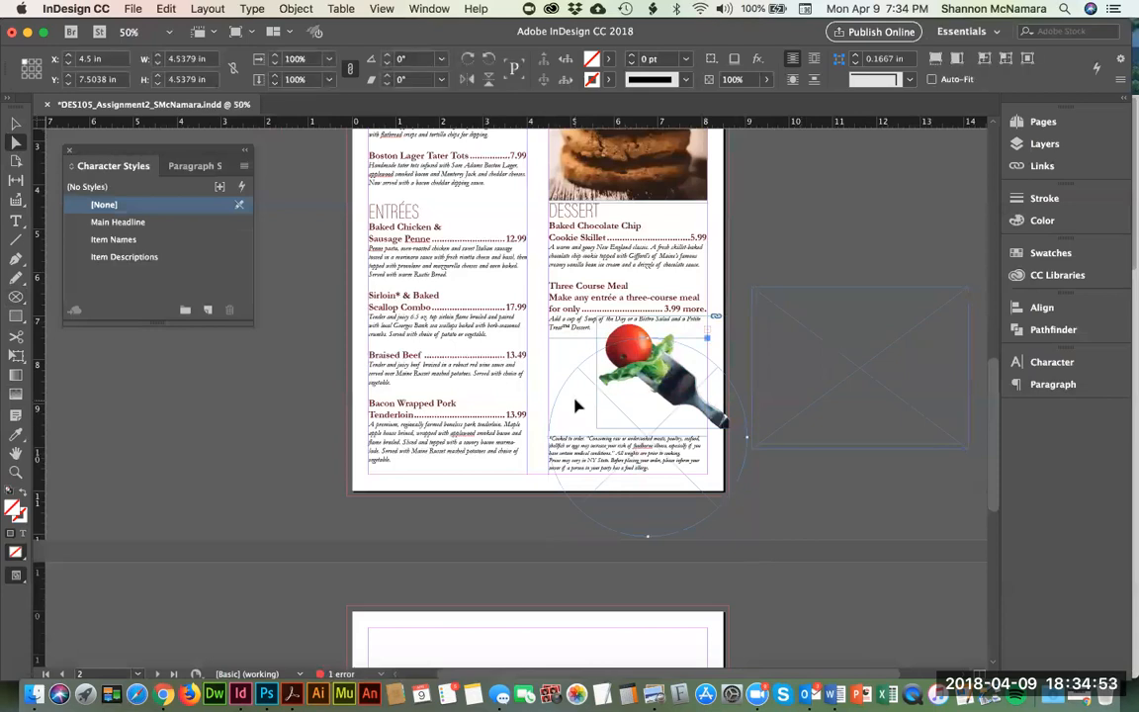
key(super+v)
key(super+z)
right_click(583, 403)
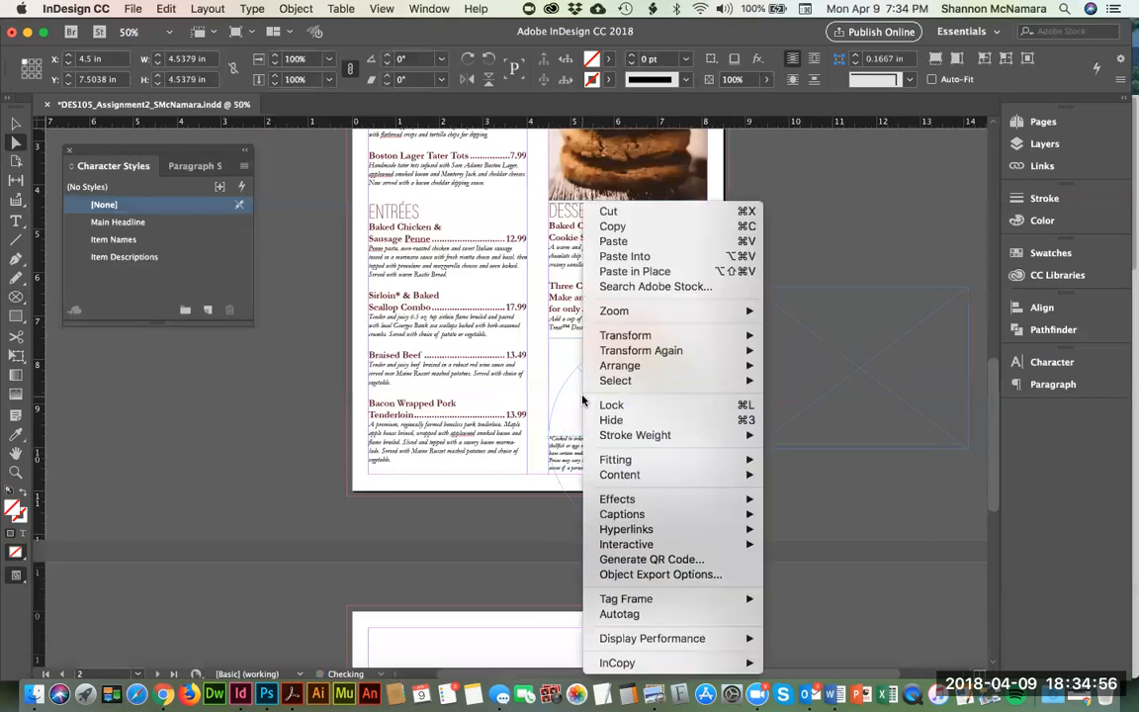
click(624, 257)
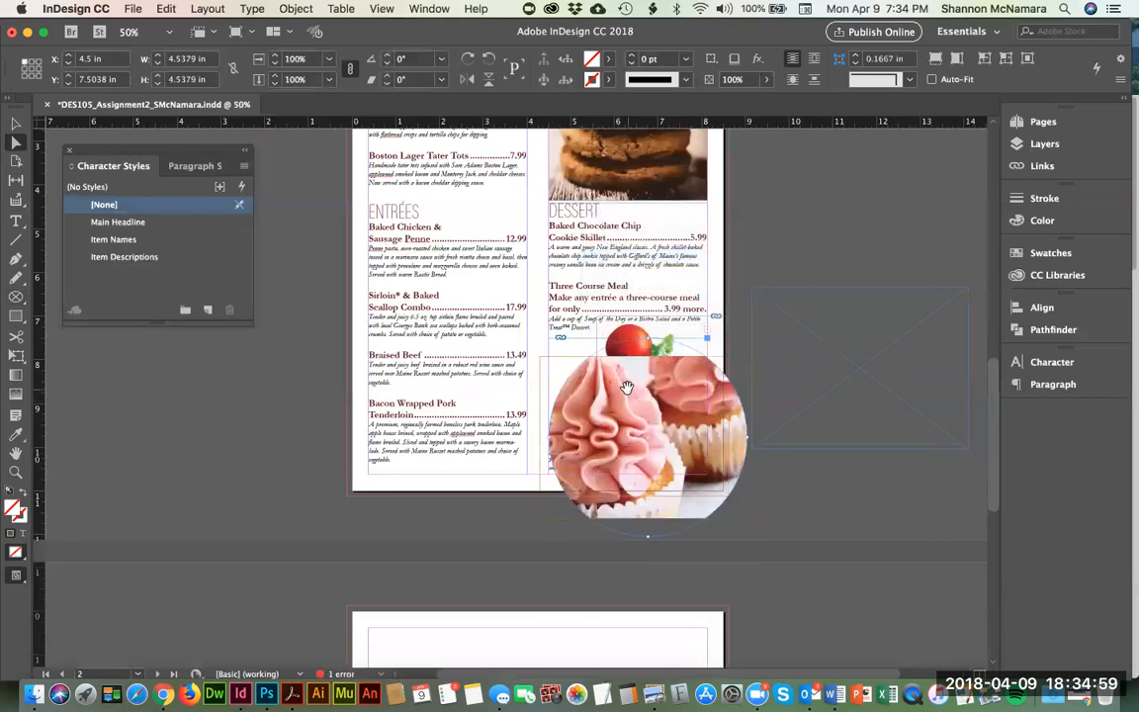
Step: Resize the cupcake image inside the circle to about 4.83 by 3.62 in, with its top edge at the circle's top
click(642, 362)
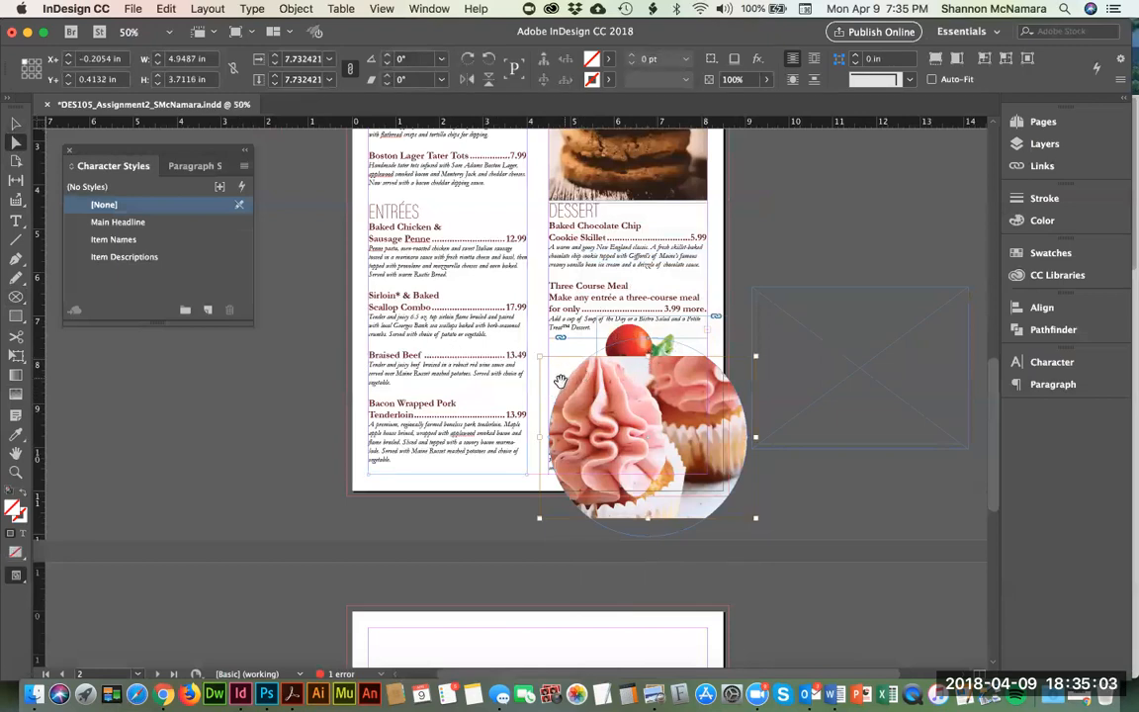
drag(648, 358, 649, 338)
drag(686, 518, 652, 496)
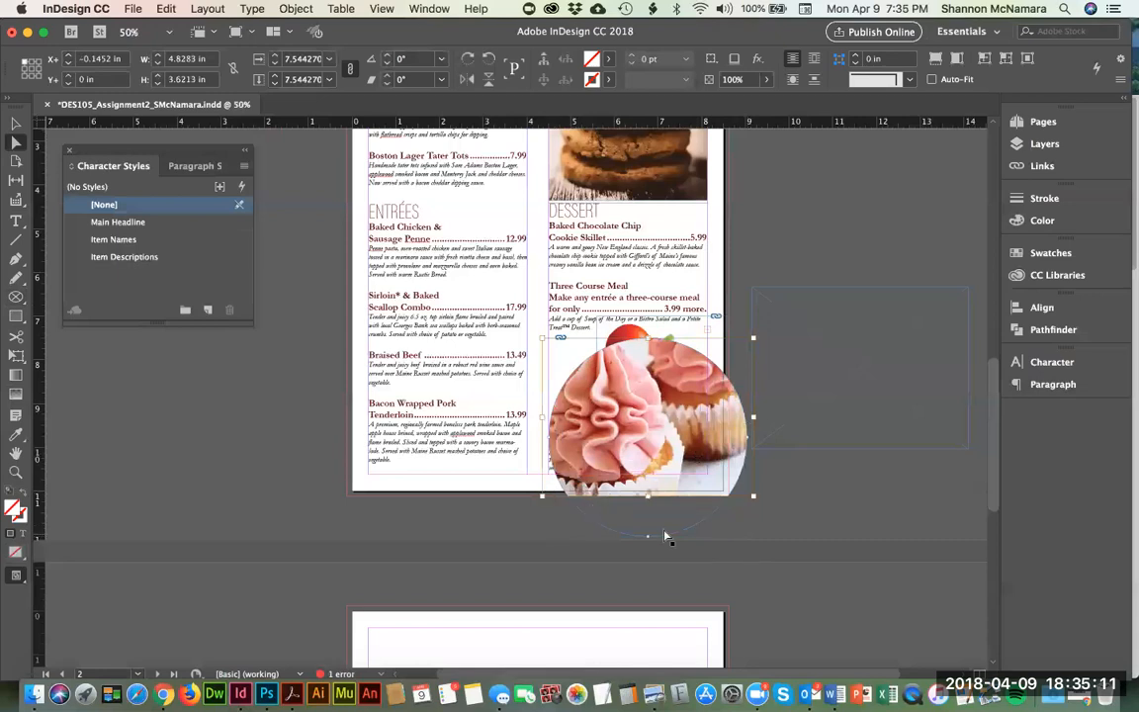
click(801, 510)
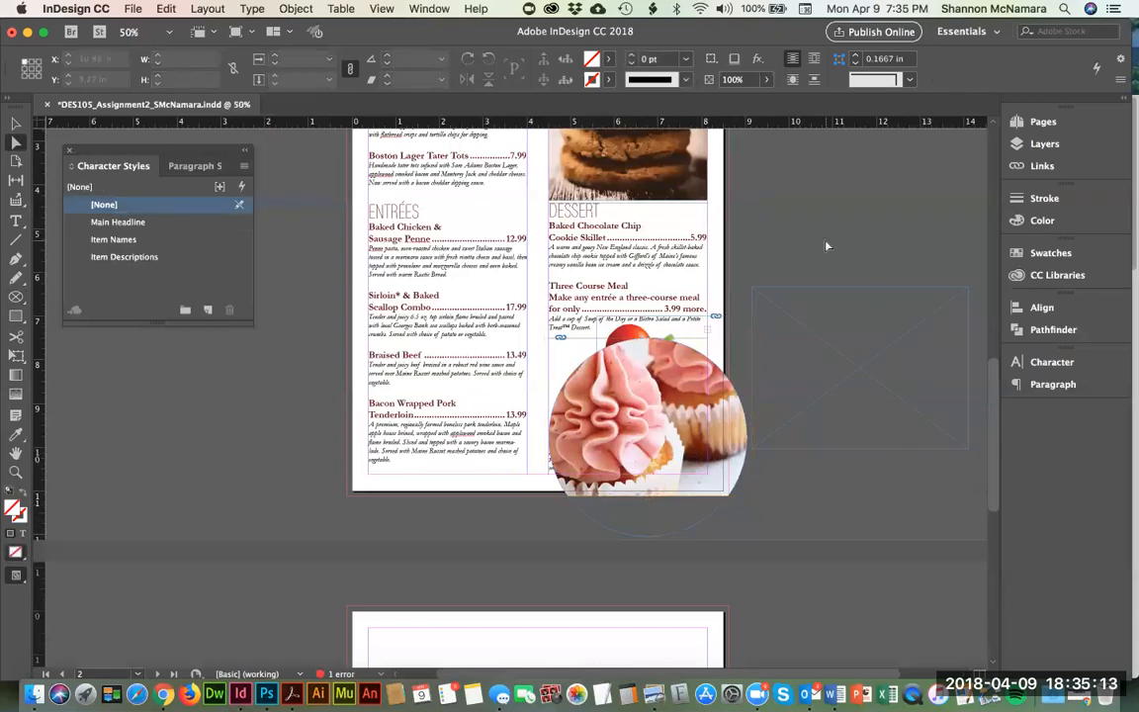
Step: Send the circular cupcake photo to the back and delete the empty rectangular frame on the pasteboard
key(v)
click(611, 369)
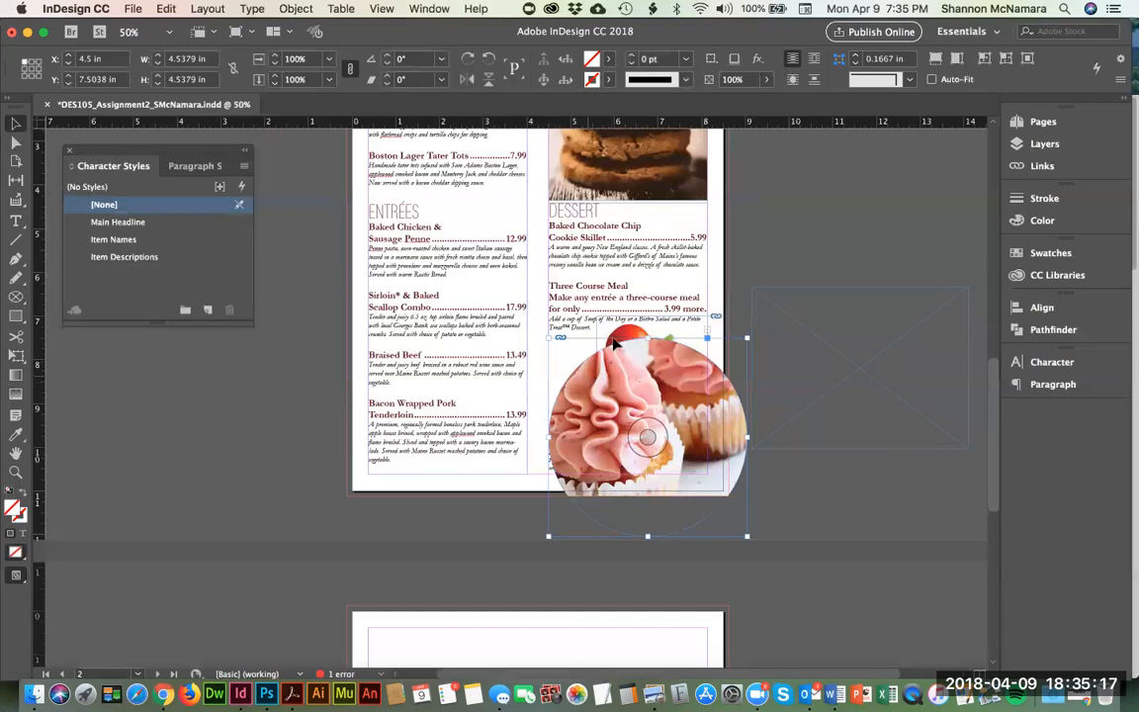
click(294, 9)
mouse_move(308, 58)
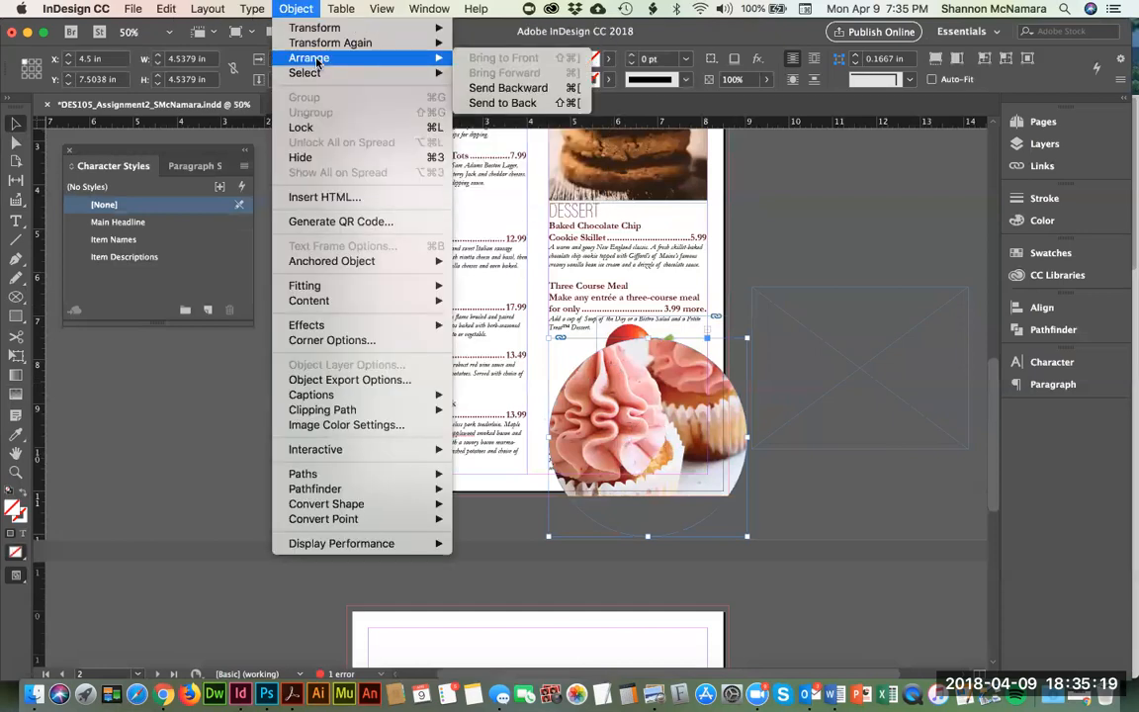
click(528, 104)
click(774, 296)
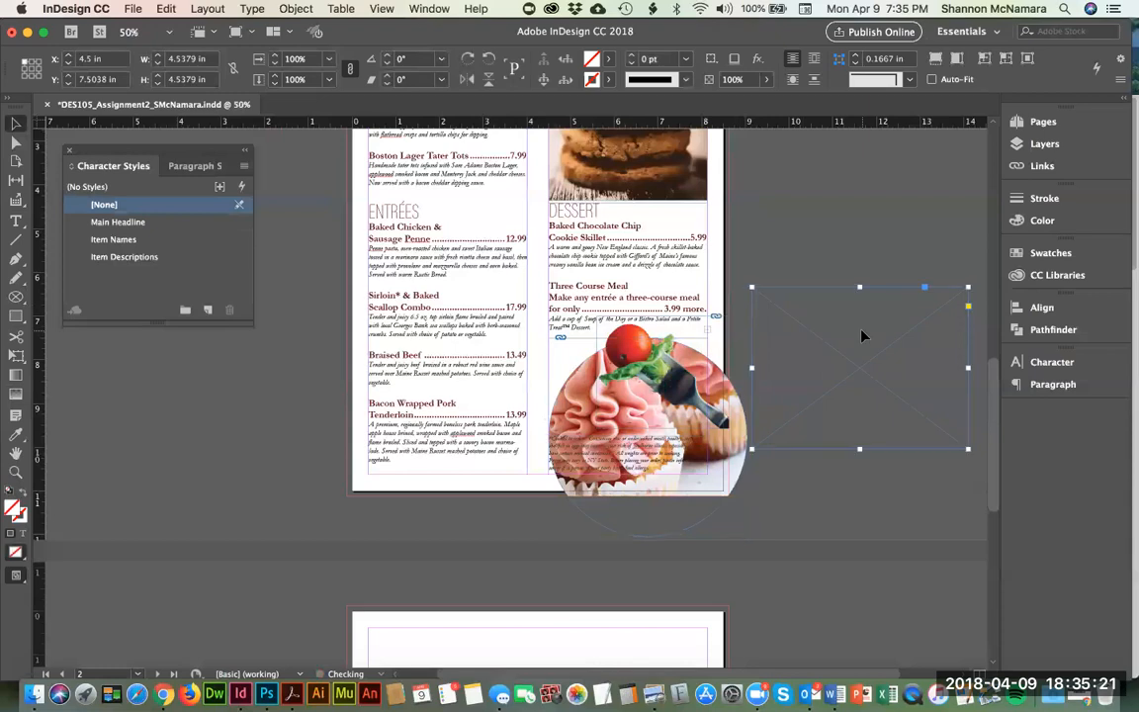
key(Delete)
Step: Extend the dessert text frame downward to a height of about 3.48 in
click(641, 343)
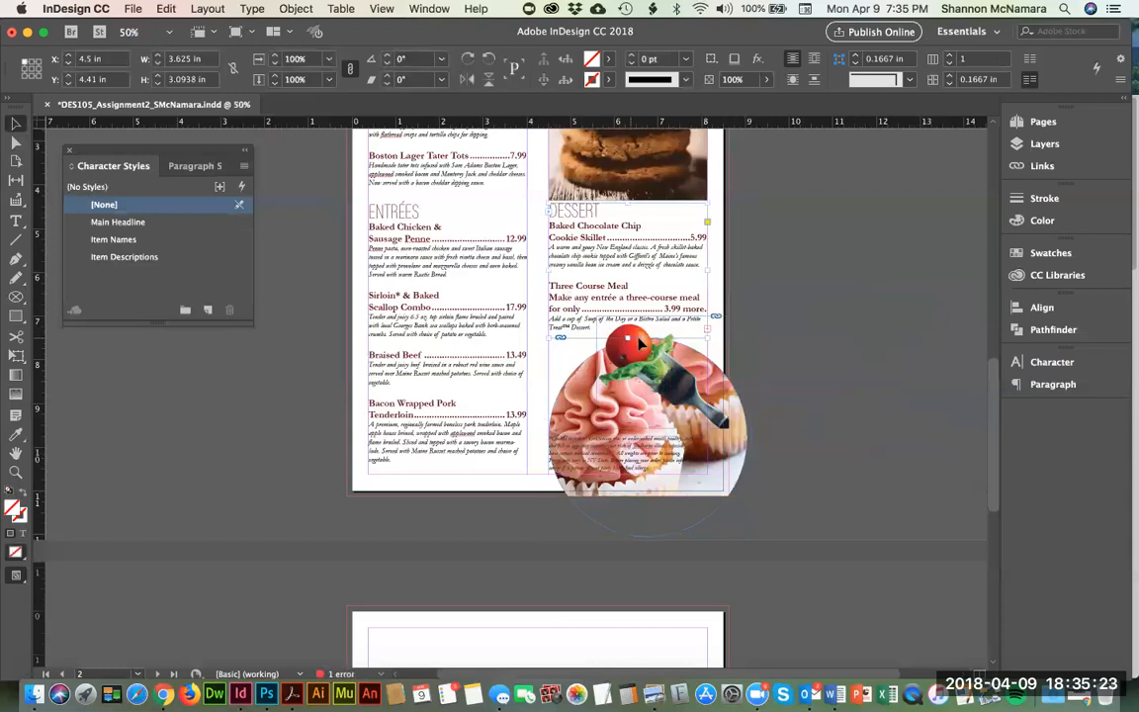
drag(626, 339, 628, 355)
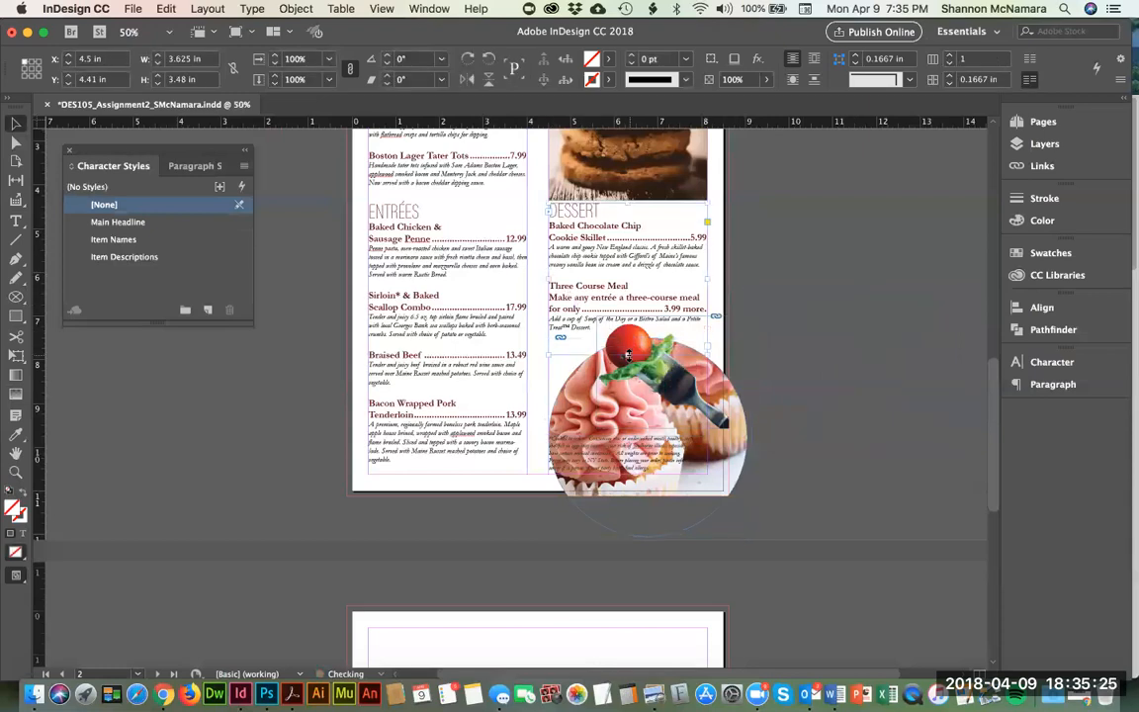
double_click(597, 440)
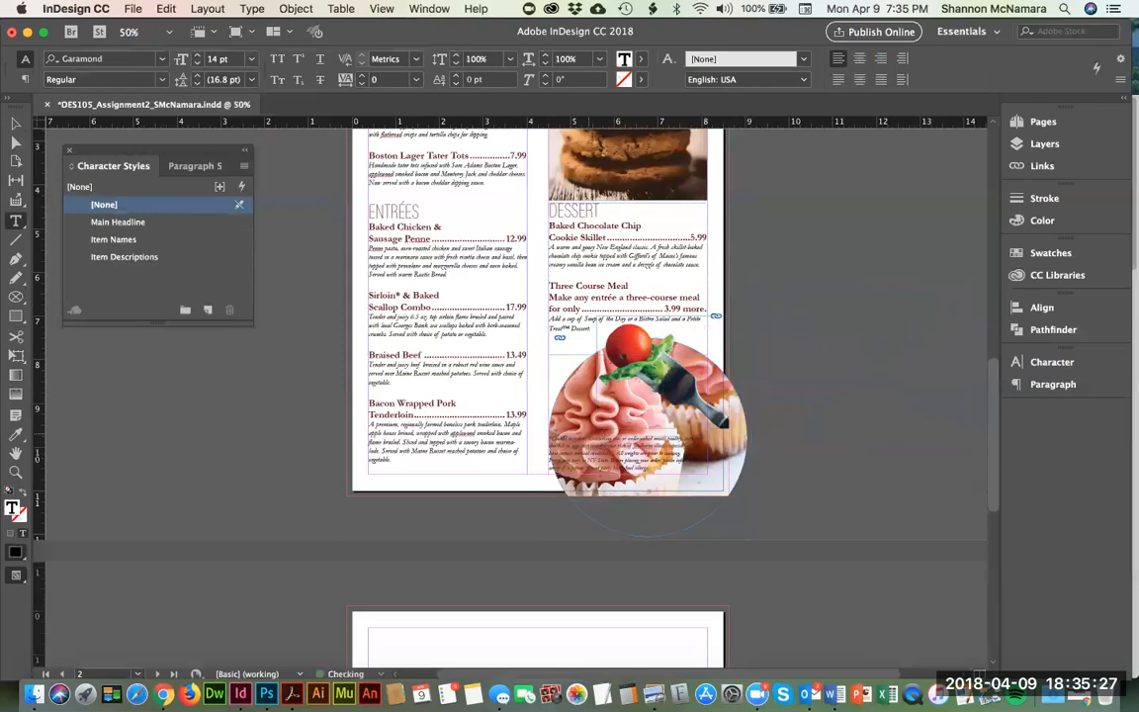
click(124, 256)
click(16, 123)
click(751, 197)
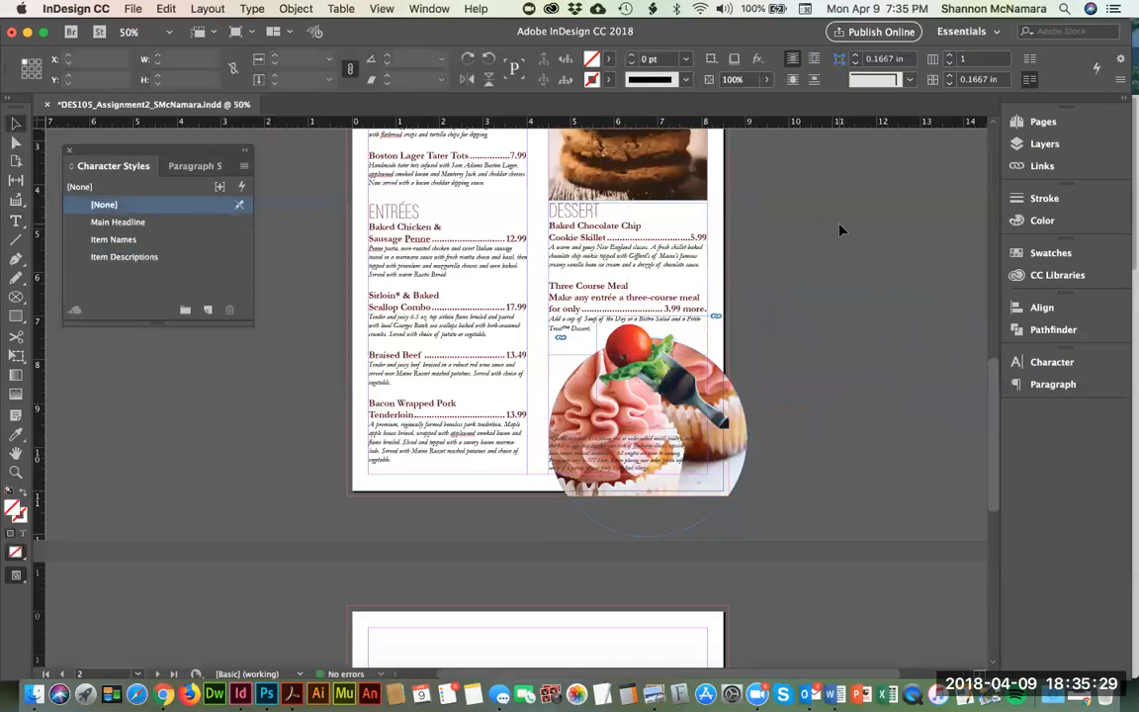
Step: Move the disclaimer text frame below the Bacon Wrapped Pork Tenderloin entry, at about X 0.375 in and Y 10.45 in
key(z)
drag(497, 368, 820, 501)
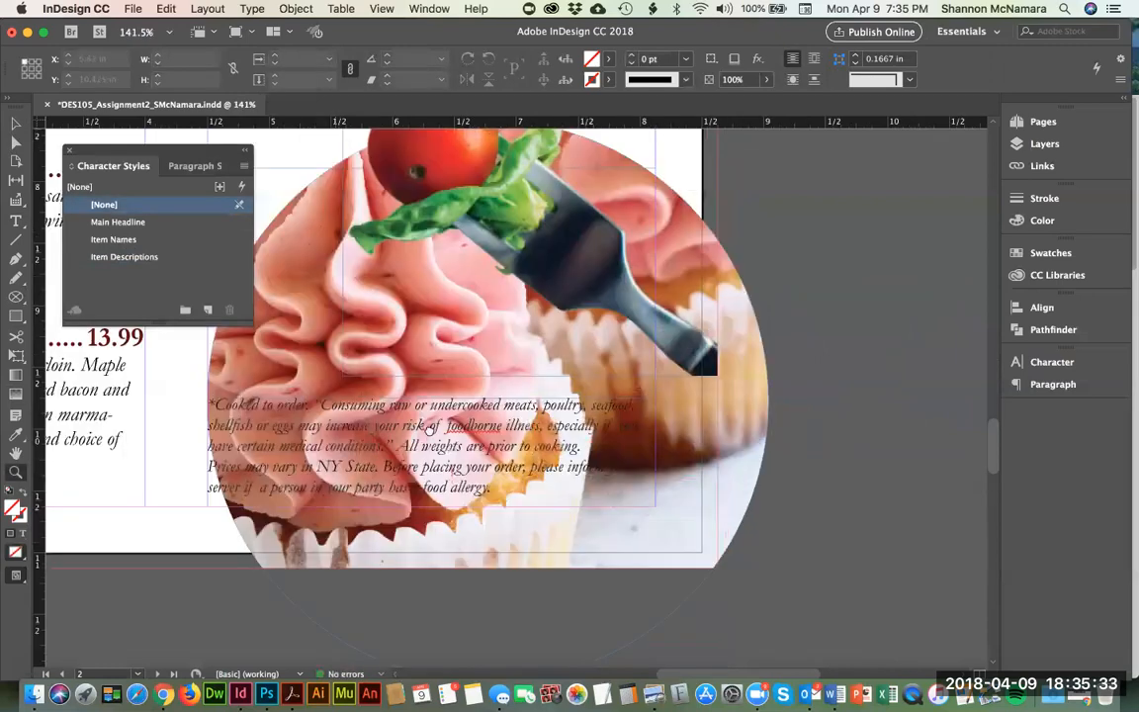
scroll(606, 499, left, 8)
key(v)
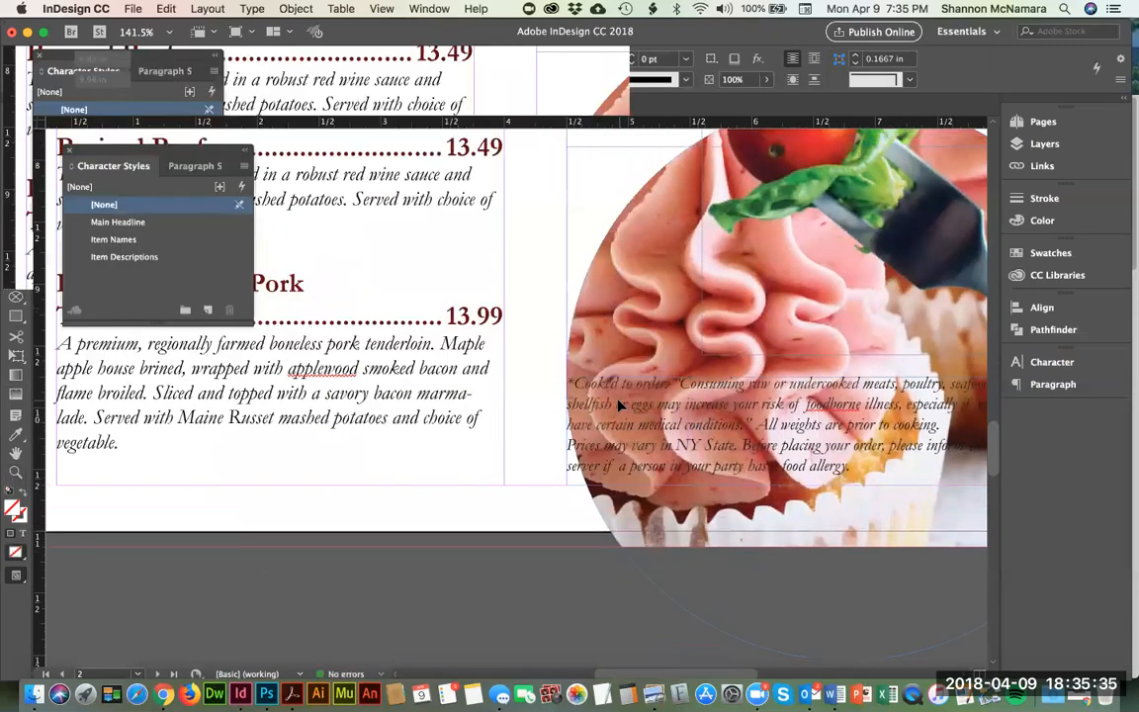
click(588, 401)
drag(588, 393, 84, 475)
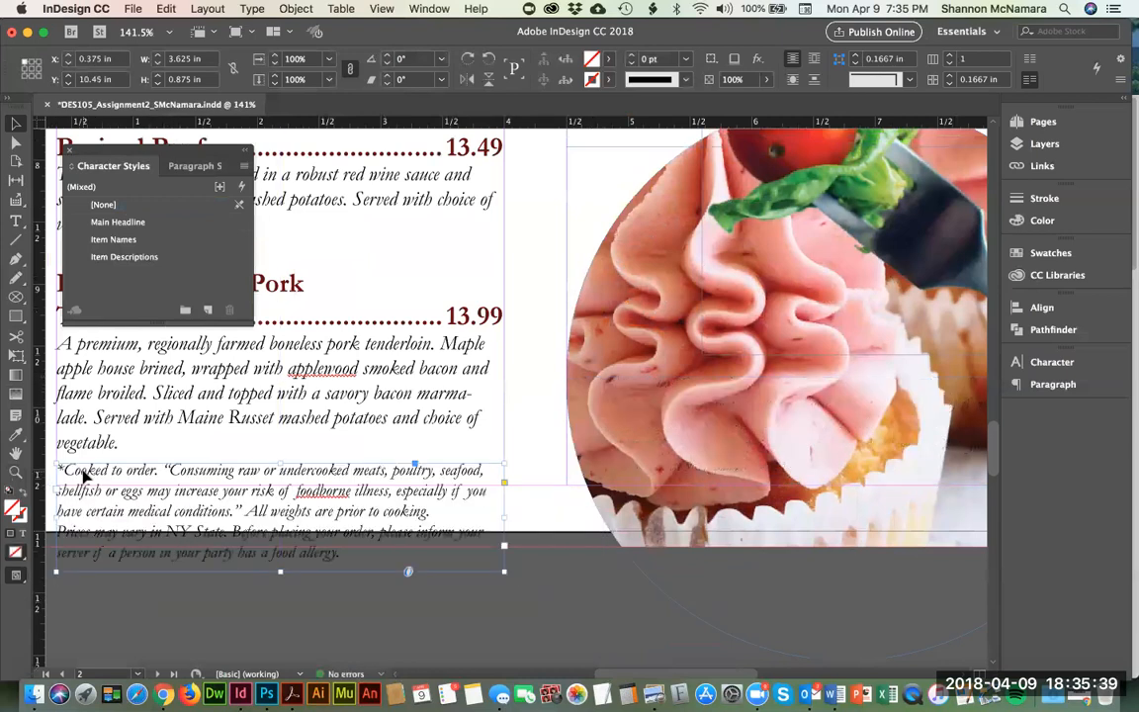
Step: Move the appetizers and entrées text frame up to about Y 1.17 in, keeping its horizontal position
key(super+0)
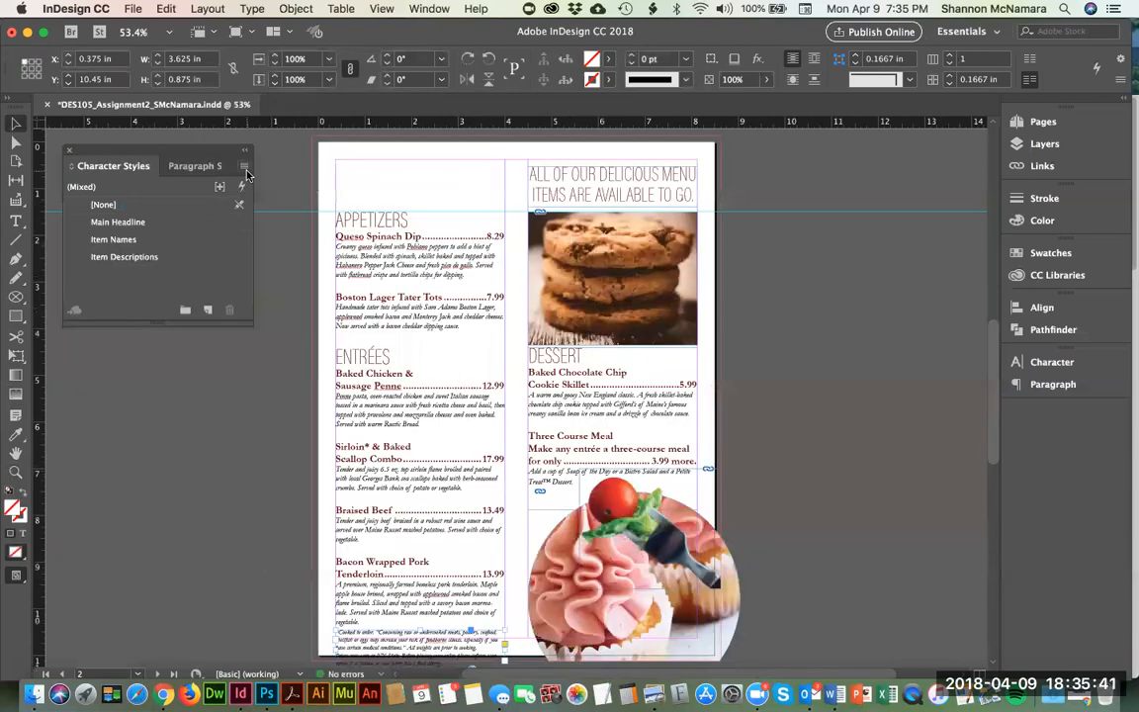
click(412, 241)
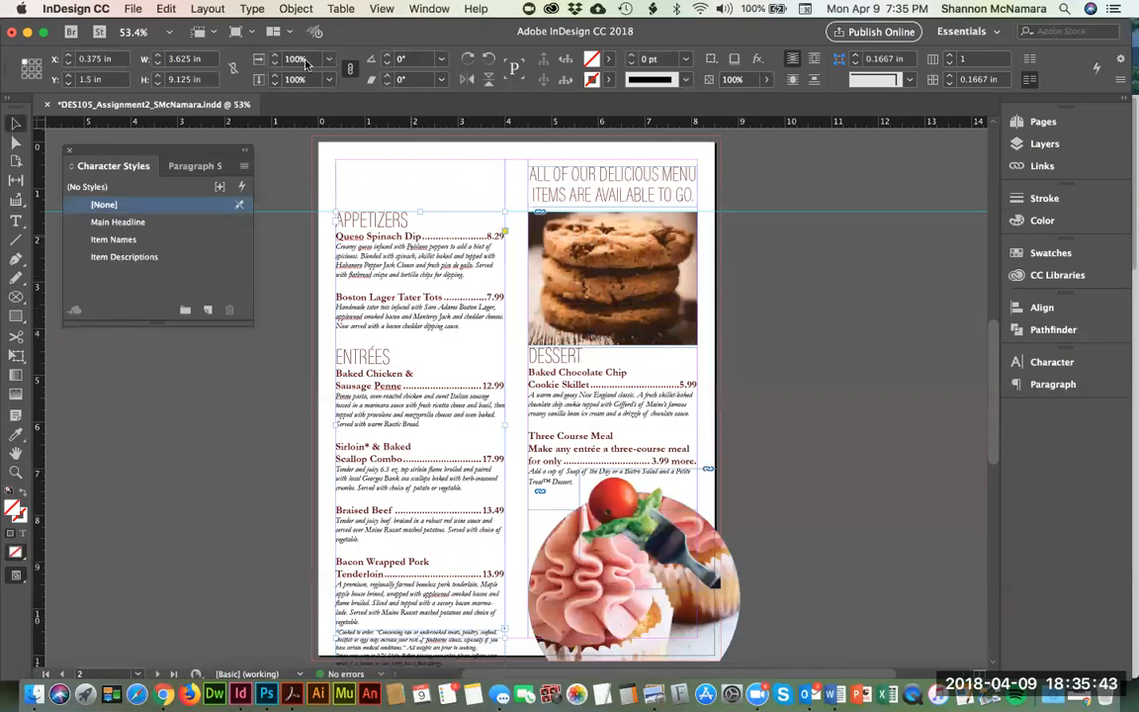
drag(405, 299, 404, 289)
key(Up)
key(Up)
key(Up)
key(Up)
key(Up)
key(Up)
key(Up)
key(Up)
key(Up)
key(Up)
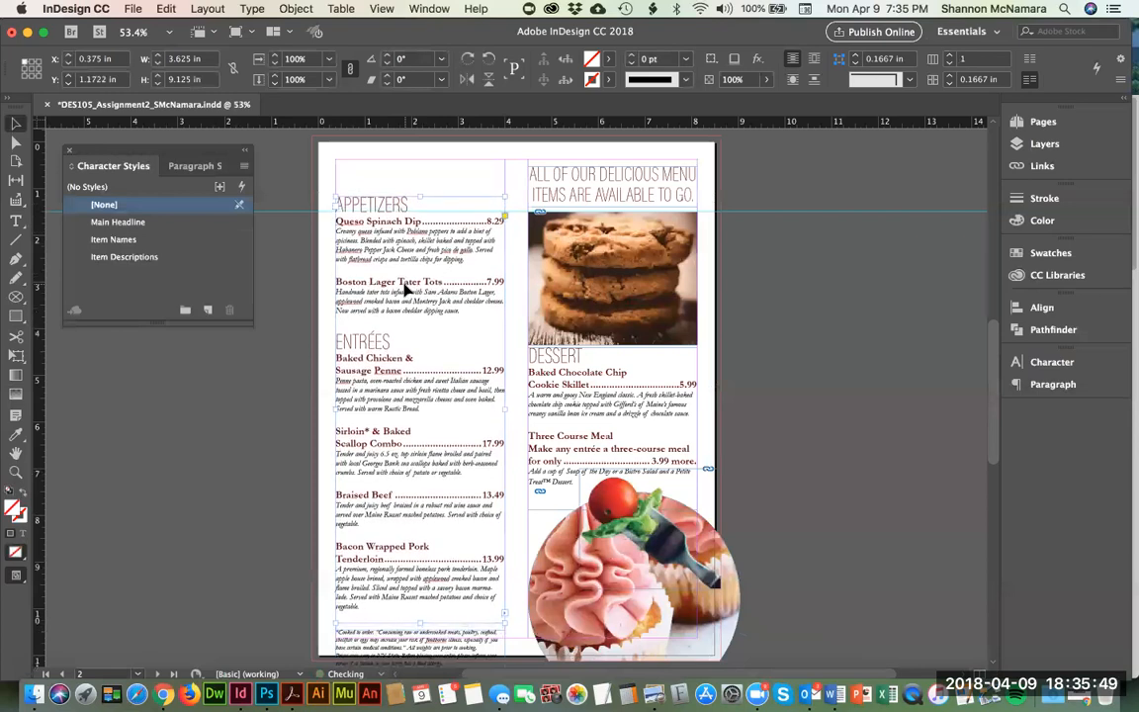
click(736, 326)
Step: Delete the blank line above the Entrées heading
drag(462, 386, 464, 379)
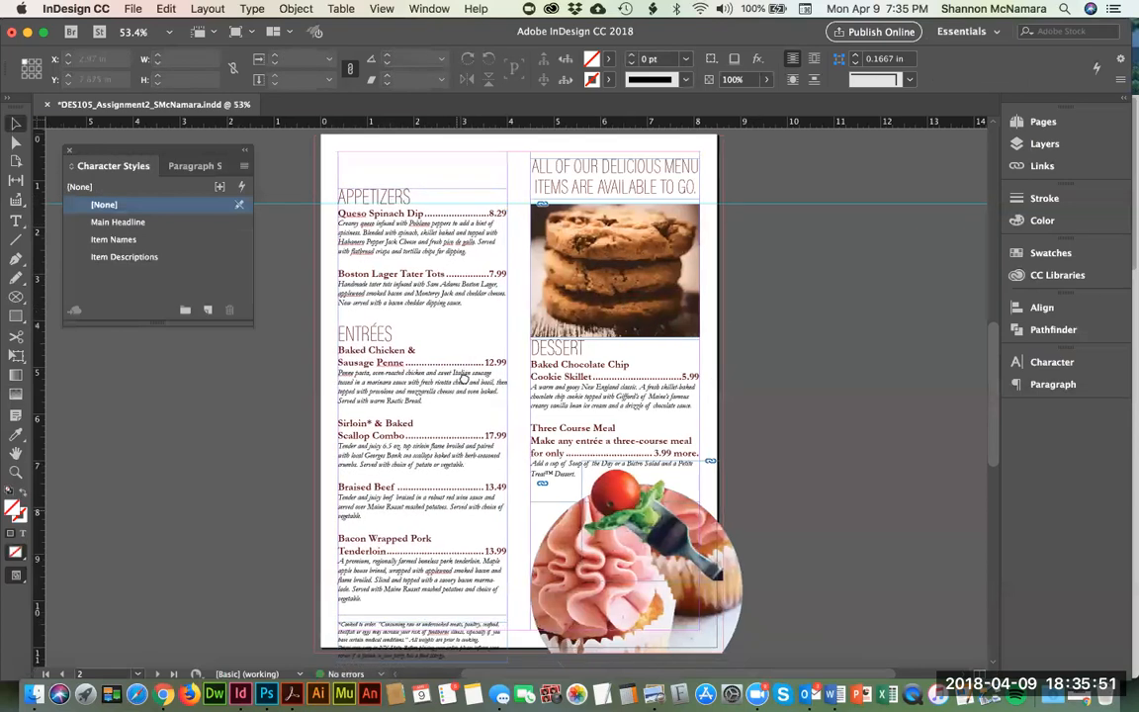
scroll(464, 378, down, 5)
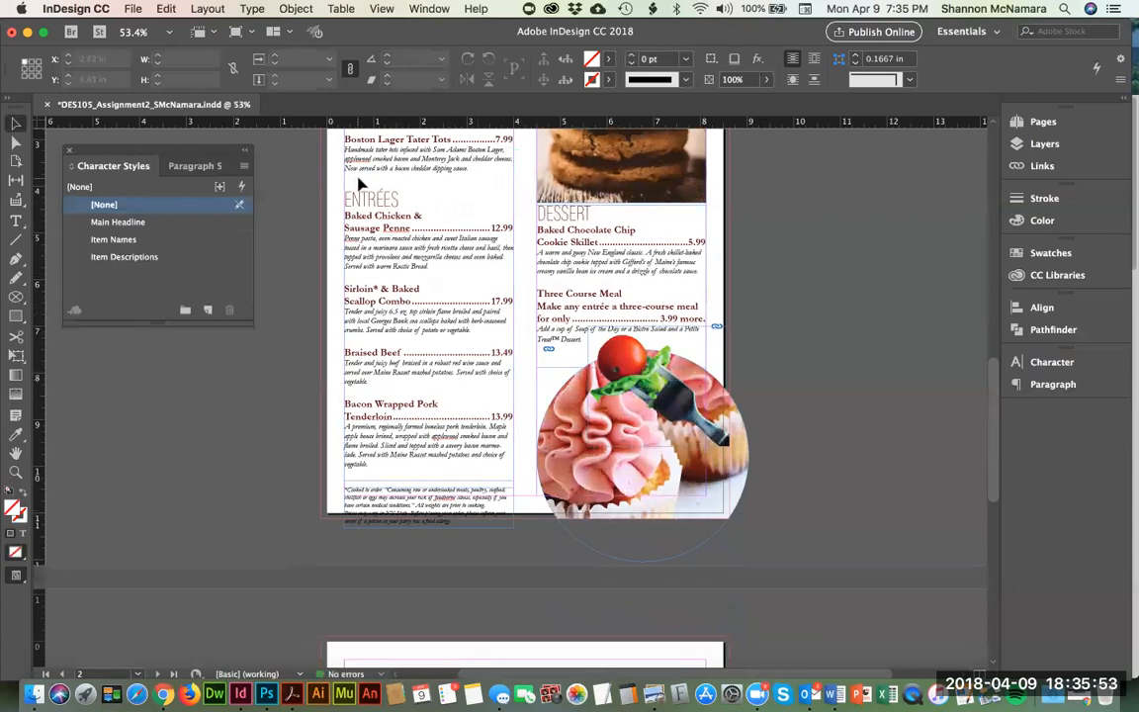
key(t)
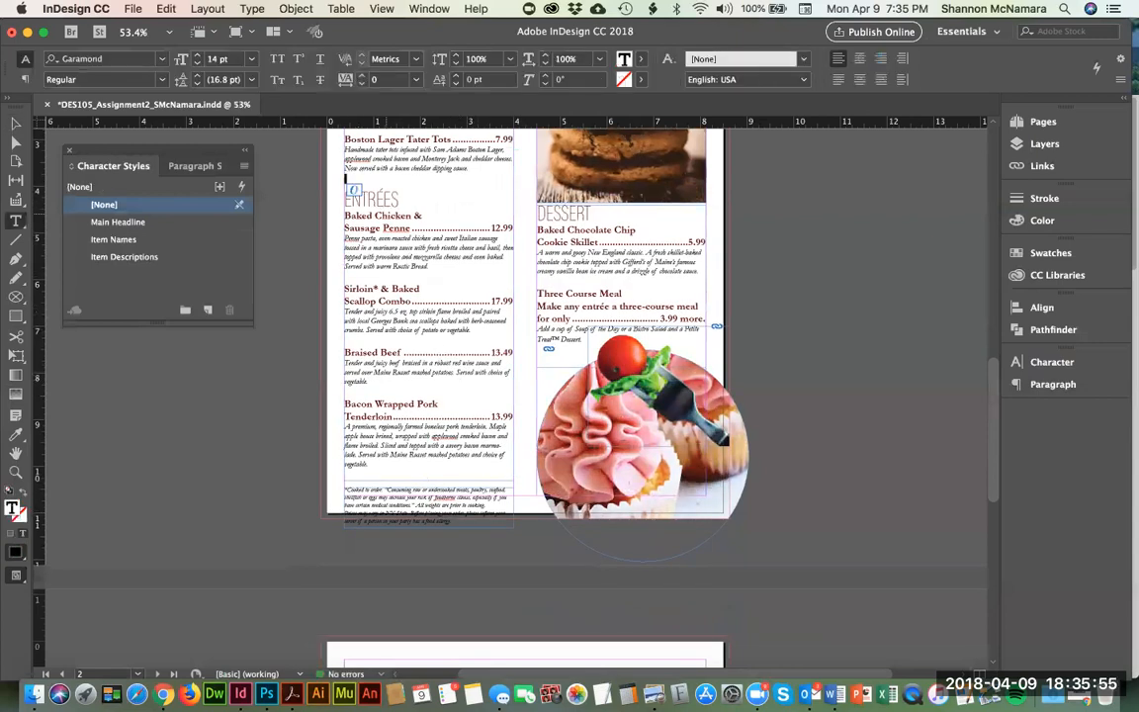
key(BackSpace)
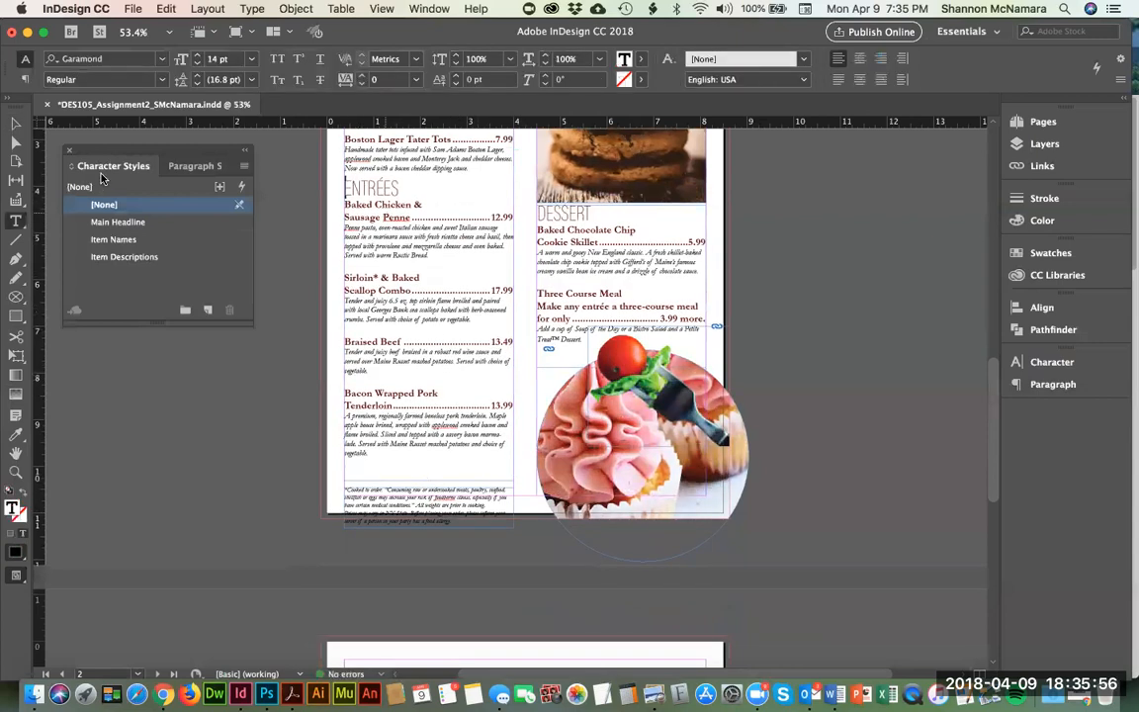
Step: Move the disclaimer text frame up to Y 9.95 in, directly below the Bacon Wrapped Pork Tenderloin description
click(15, 121)
click(417, 466)
mouse_move(427, 480)
mouse_down()
mouse_move(425, 463)
mouse_move(435, 475)
mouse_up()
click(440, 493)
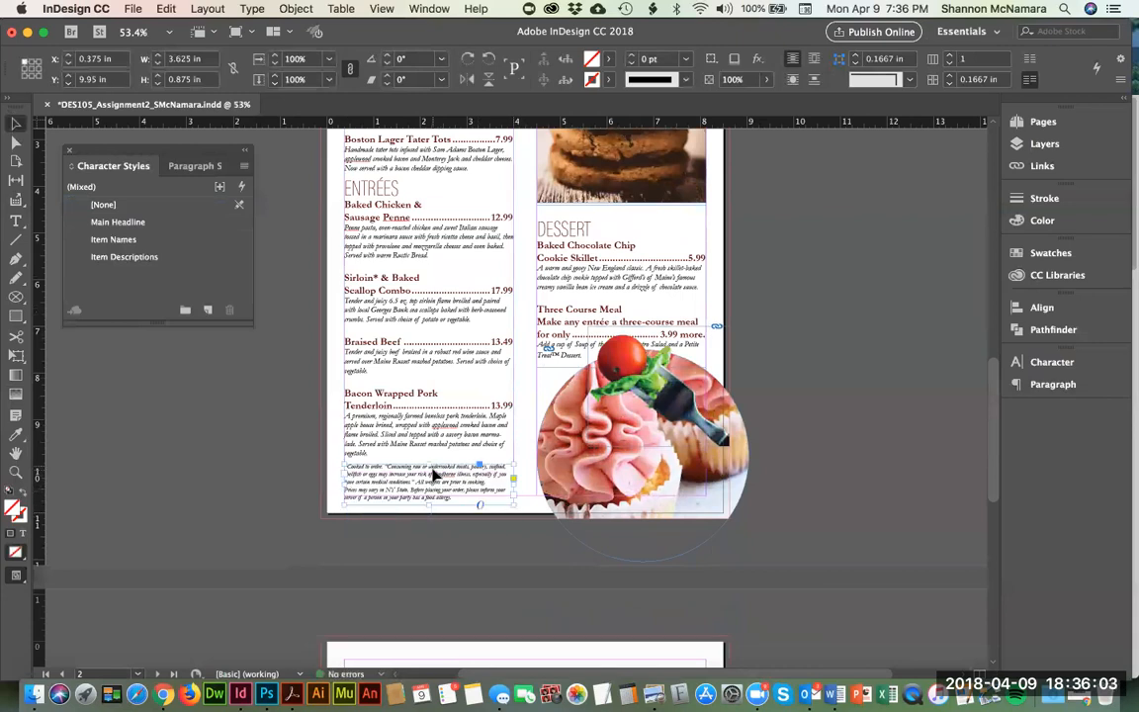
Step: Set all the disclaimer text to a font size of 9 pt and deselect its frame
click(300, 407)
key(z)
drag(299, 406, 635, 557)
scroll(471, 387, up, 2)
scroll(472, 387, left, 3)
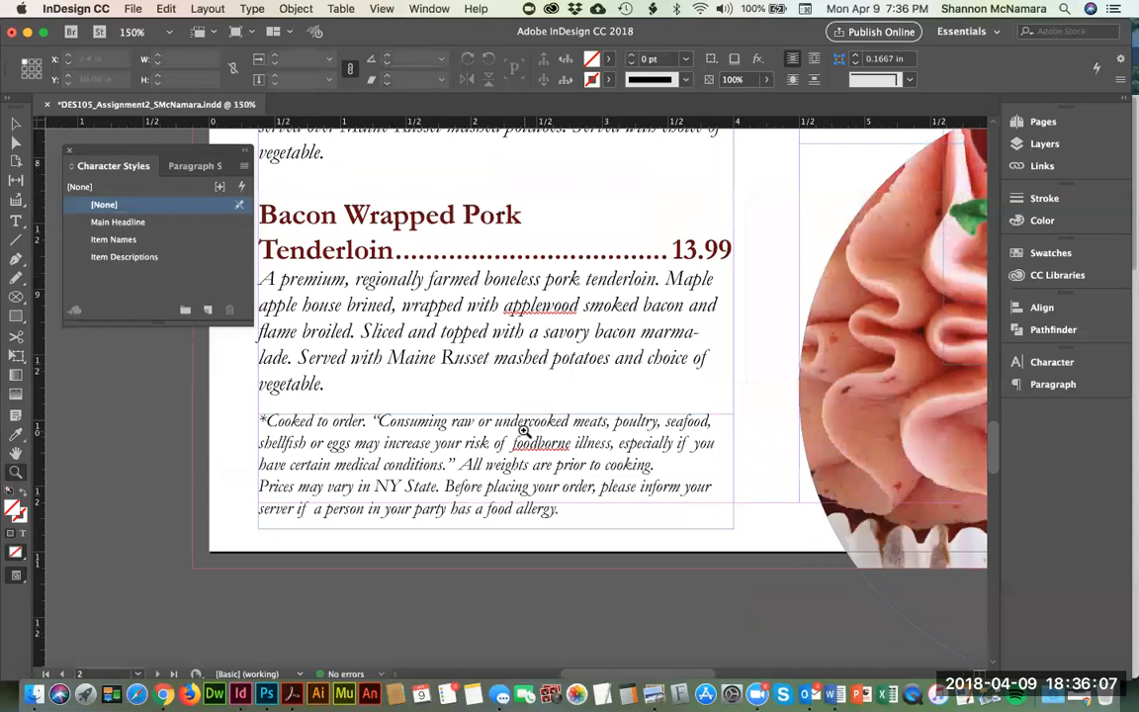
key(t)
click(476, 459)
key(super+a)
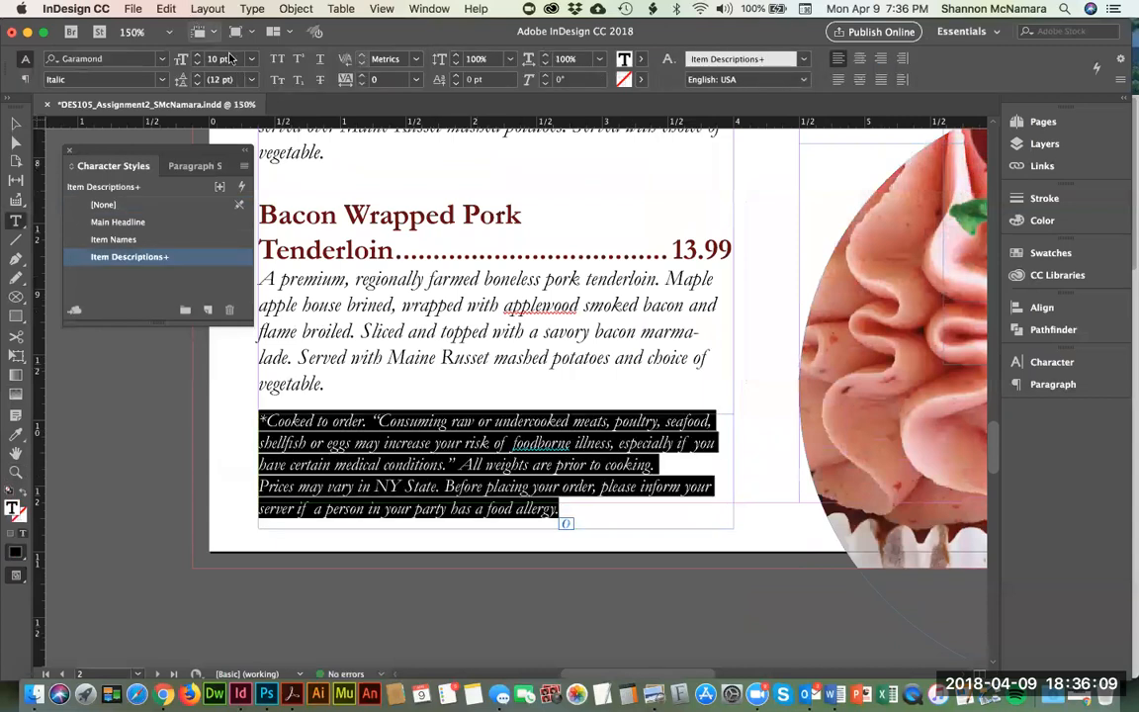
drag(239, 59, 163, 59)
text(9)
key(Return)
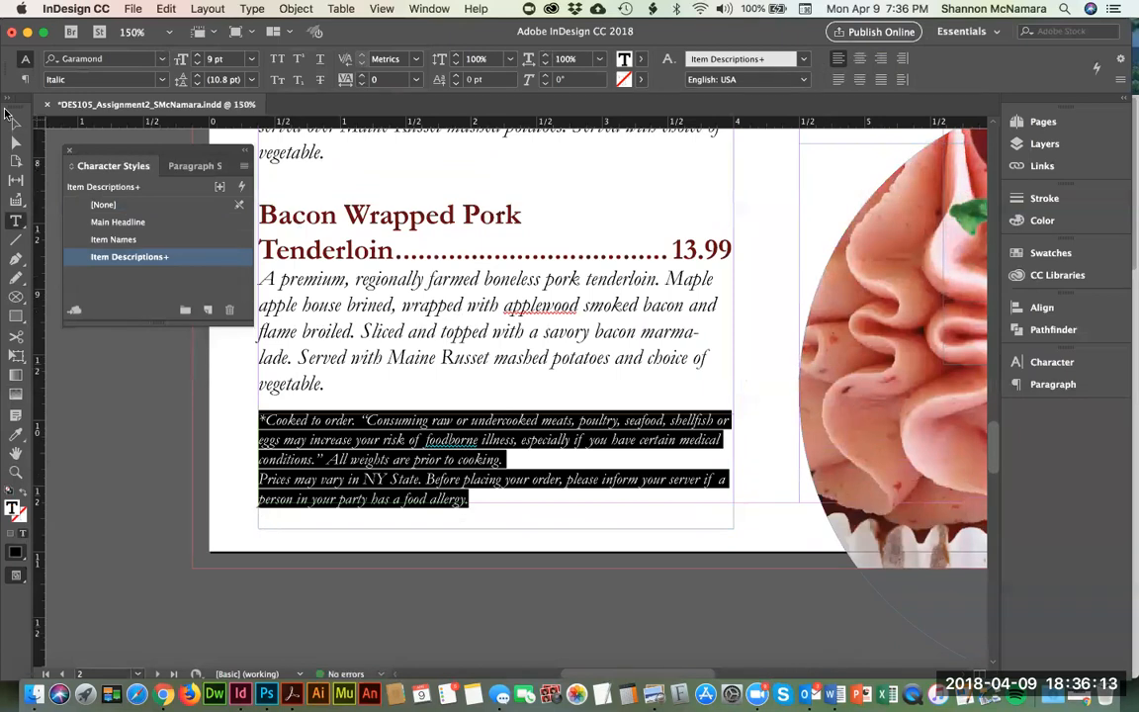
click(14, 122)
key(Down)
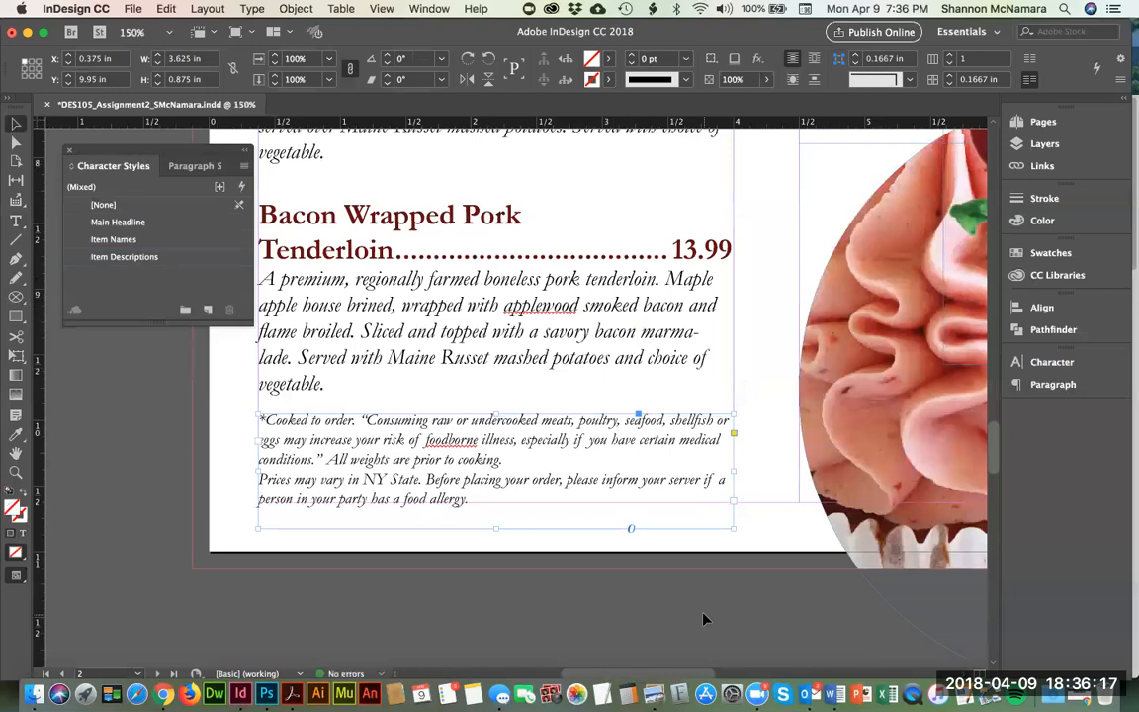
click(704, 619)
Step: Move the tomato fork image down over the cupcake circle, to about X 8.625 in and Y 8.557 in
key(super+0)
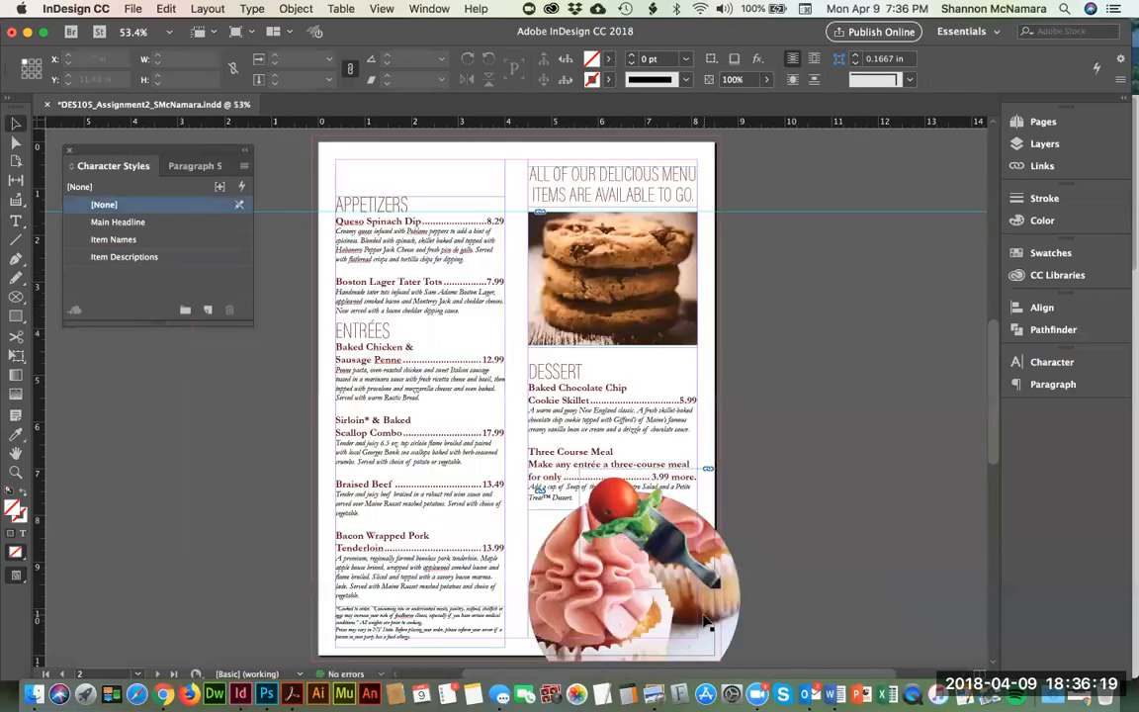
click(615, 494)
drag(615, 494, 569, 545)
drag(653, 619, 702, 649)
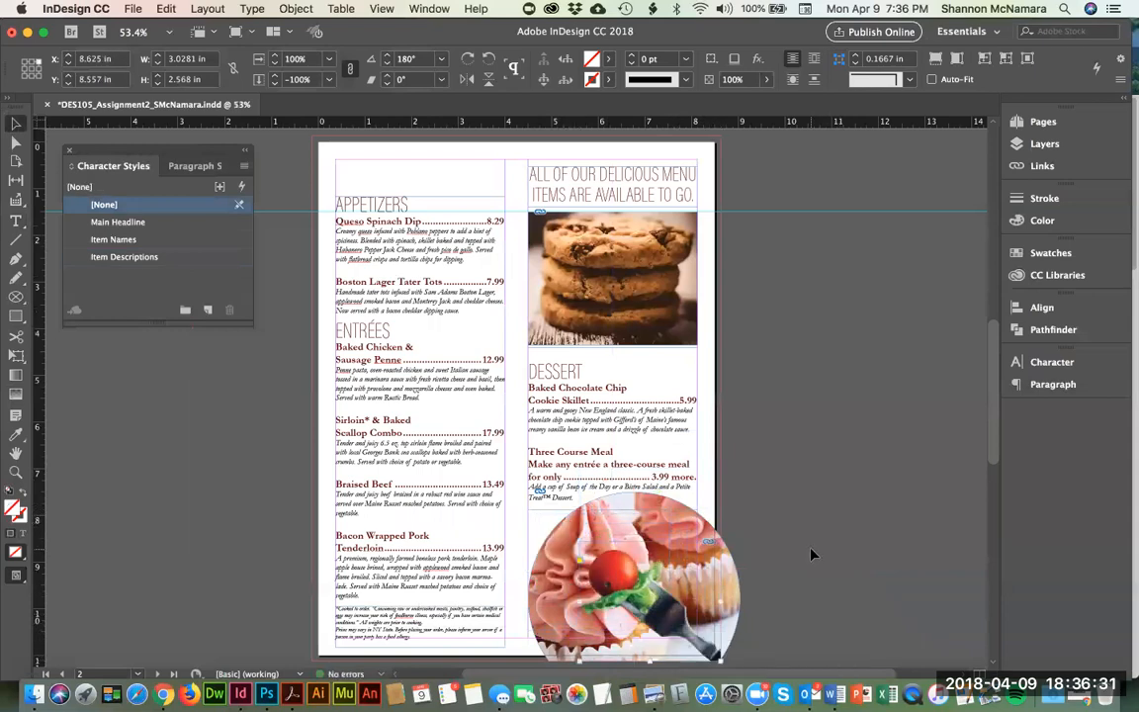
click(810, 555)
Step: Nudge the circular cupcake photo vertically to about Y 7.49 in and deselect it
click(623, 504)
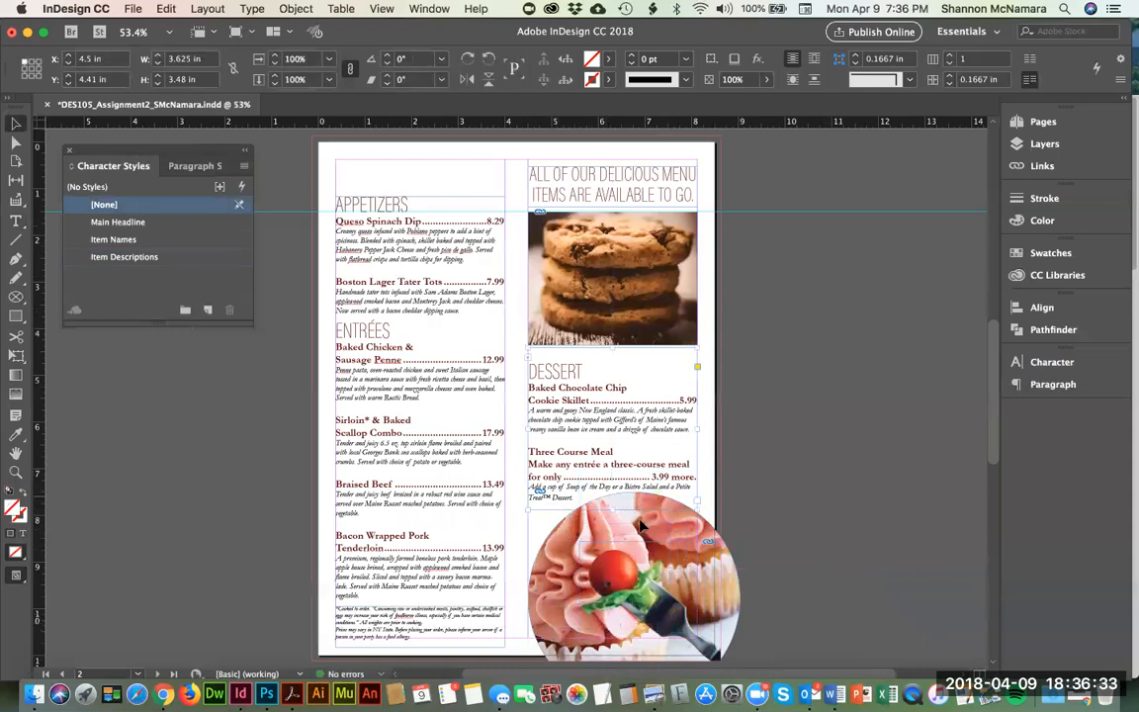
key(Down)
key(Down)
key(Down)
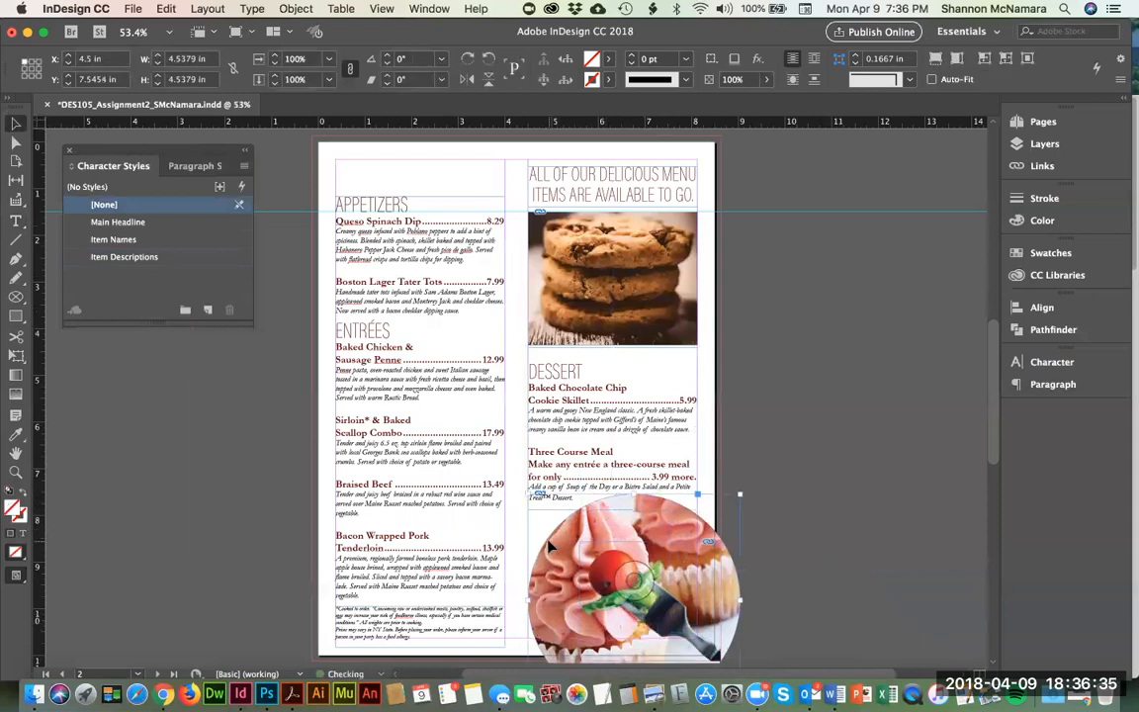
key(Up)
key(Up)
key(Up)
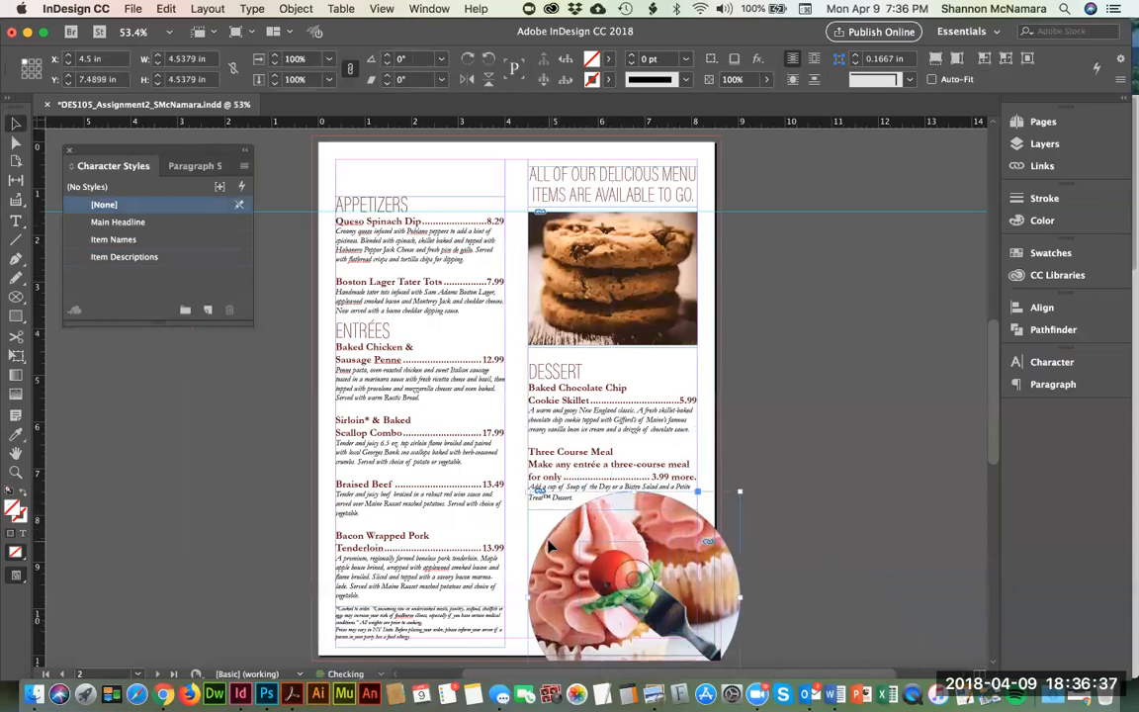
click(782, 470)
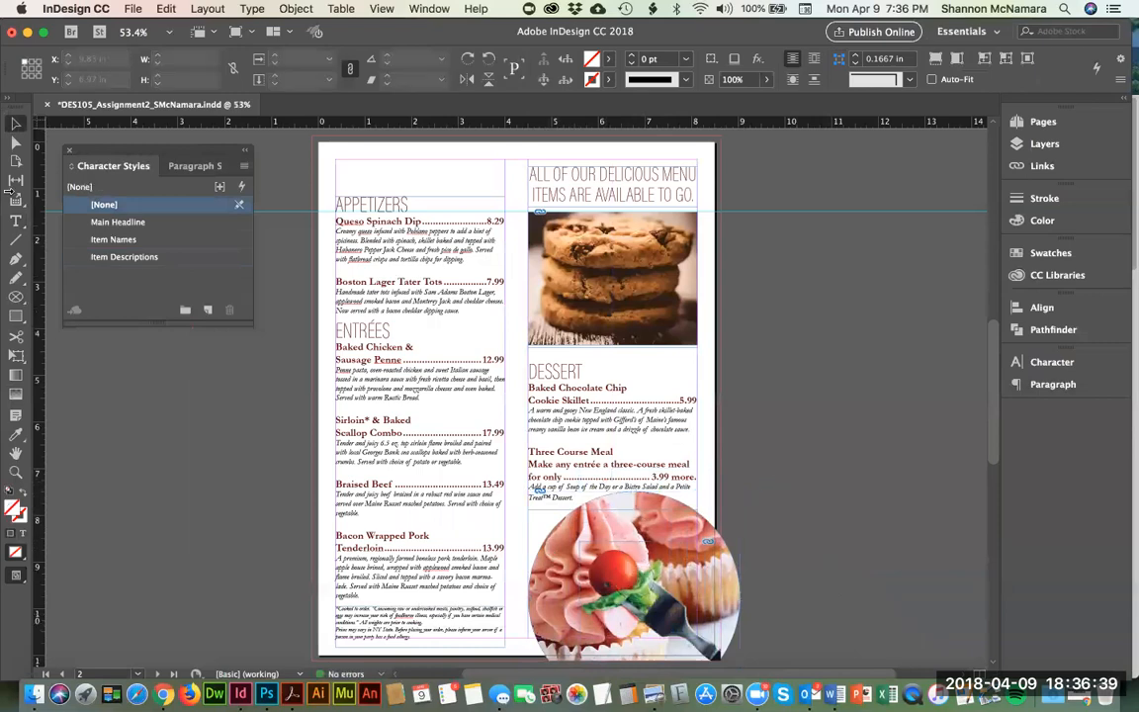
Step: Activate the Gradient Feather tool
click(15, 393)
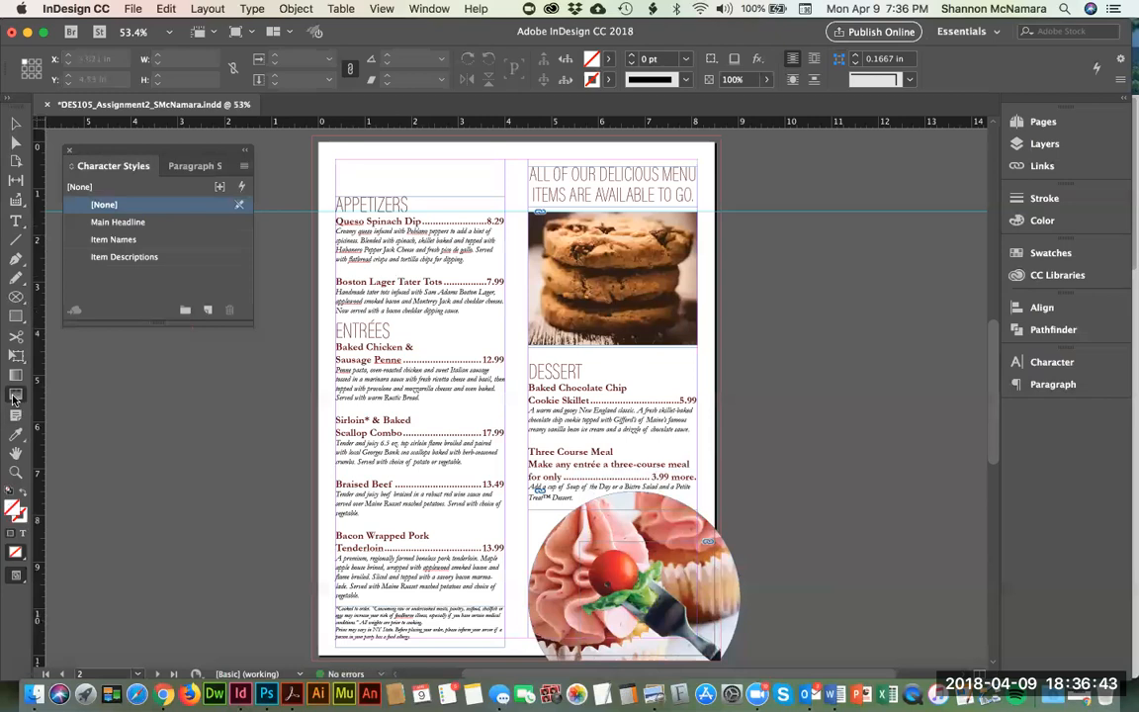
Step: Try a gradient feather on the upper-left edge of the circular cupcake photo, then undo it
click(559, 545)
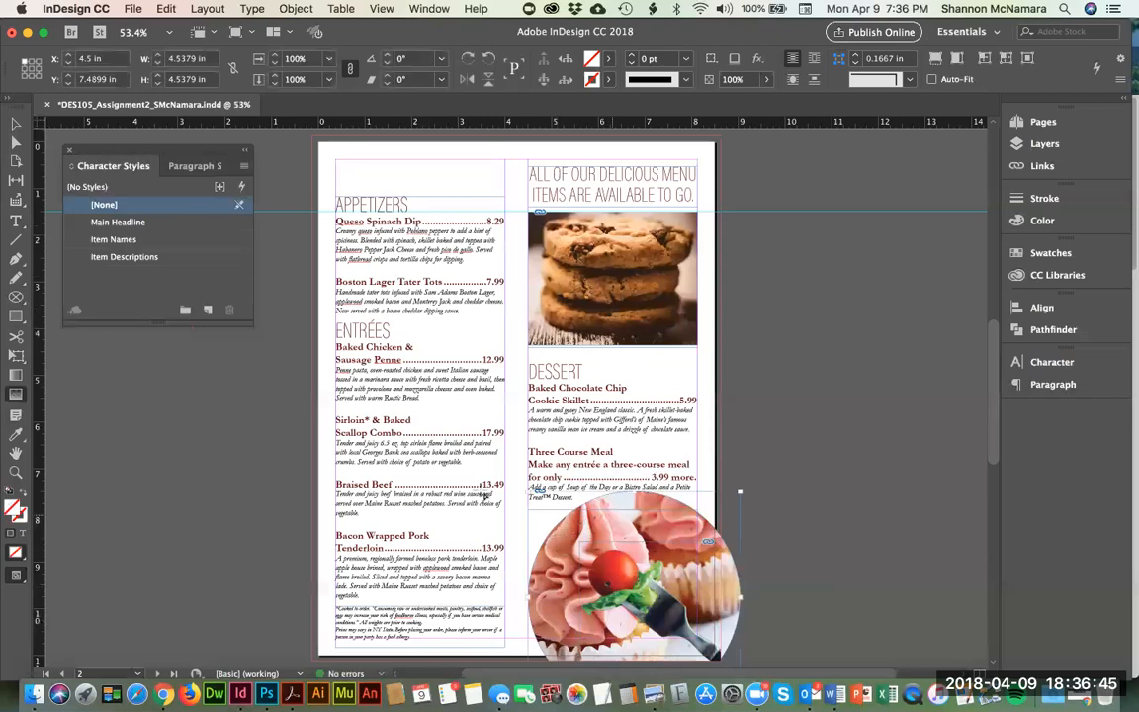
drag(625, 516, 594, 486)
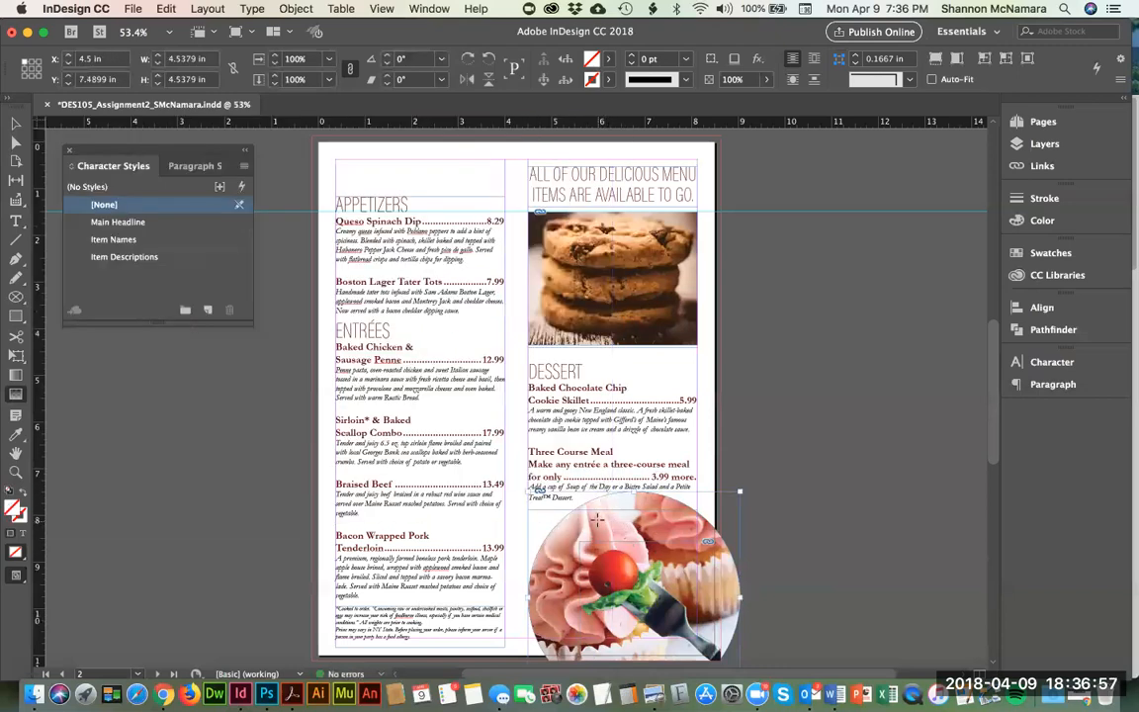
drag(614, 518, 600, 497)
key(super+z)
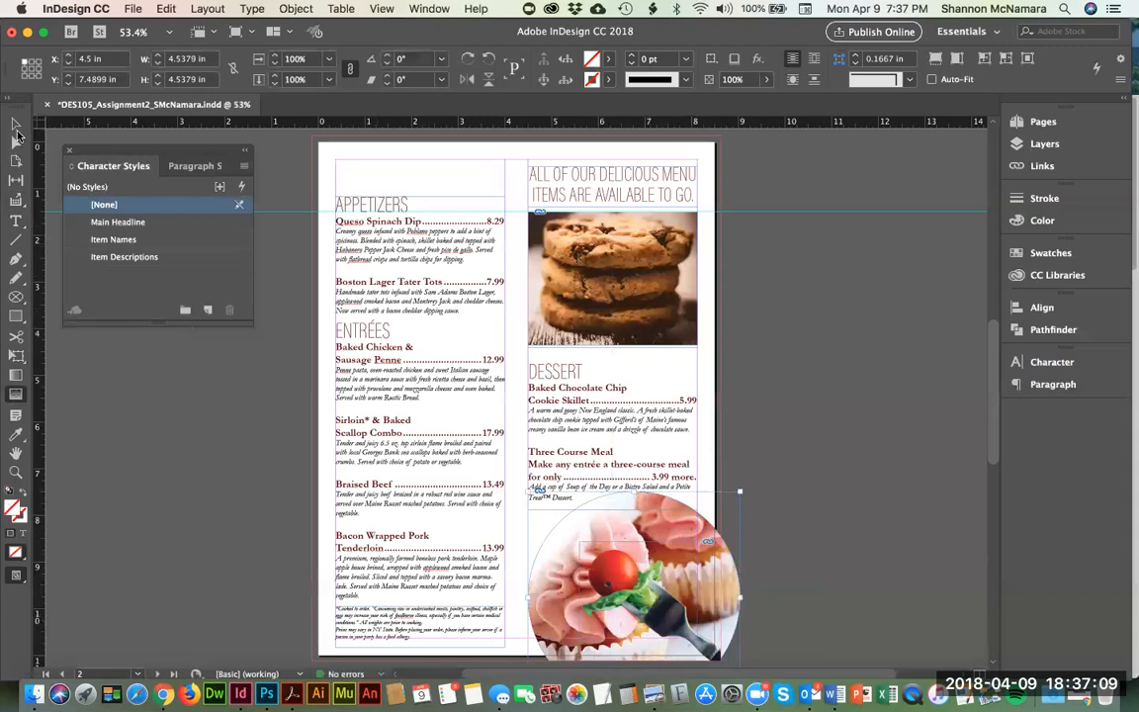
Step: Set the vertical justification of the "All of our delicious menu items are available to go" text frame to Center
click(15, 125)
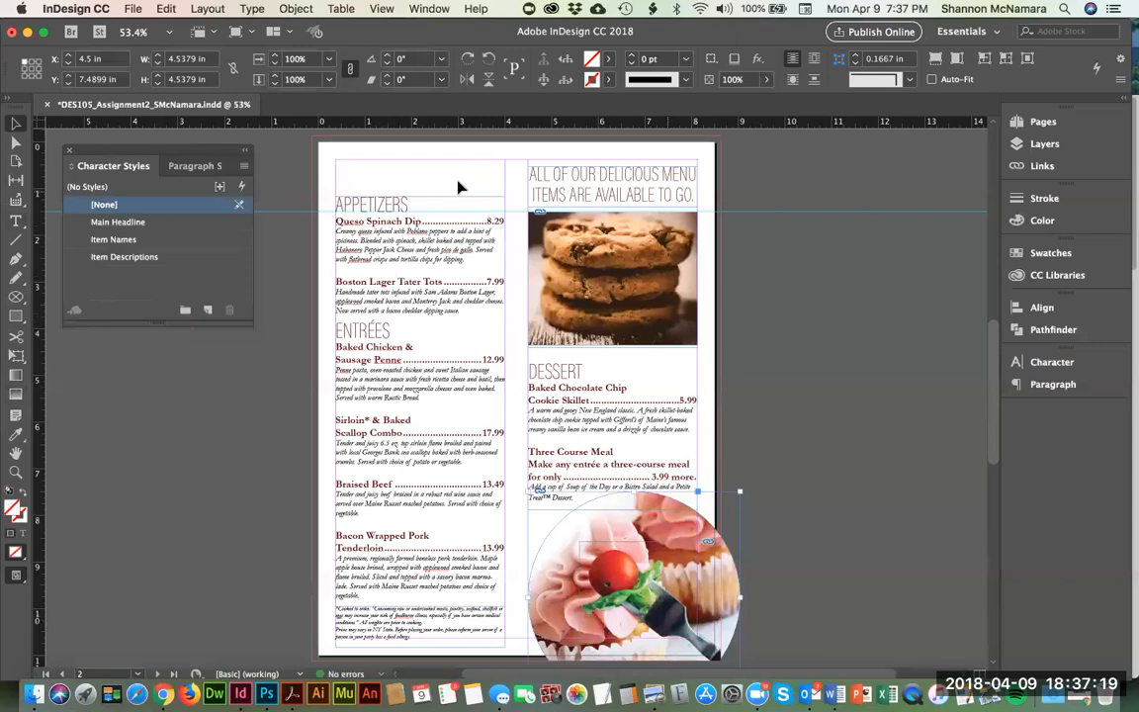
click(613, 190)
key(super+b)
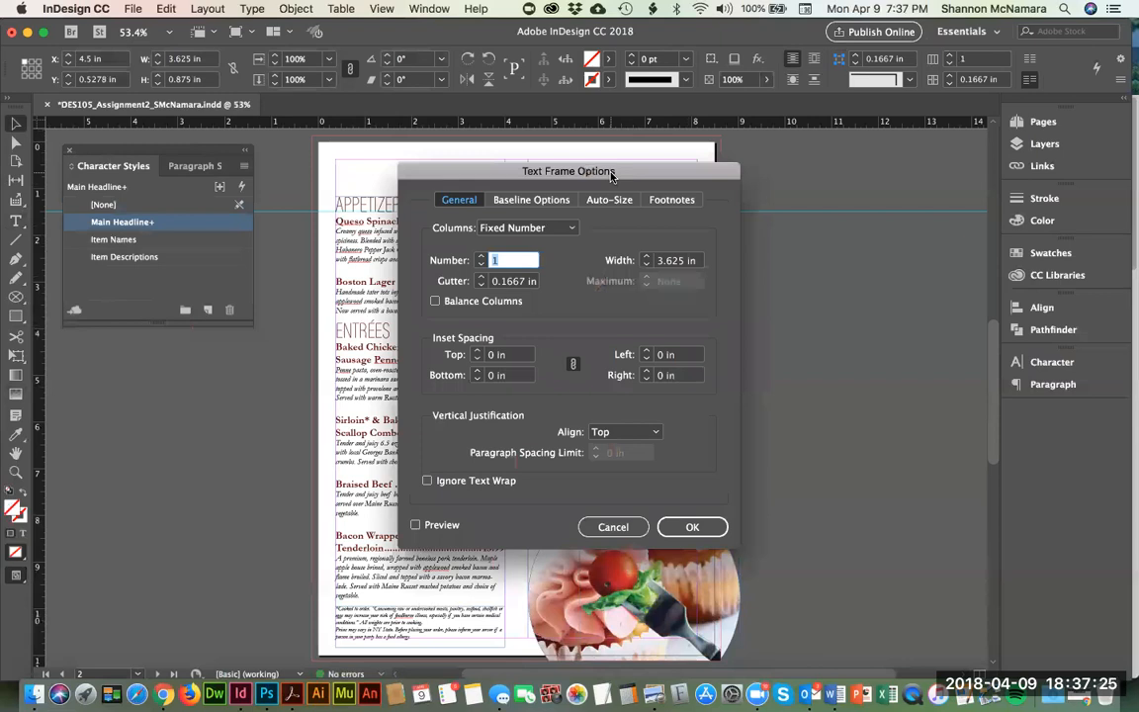
click(620, 434)
click(626, 470)
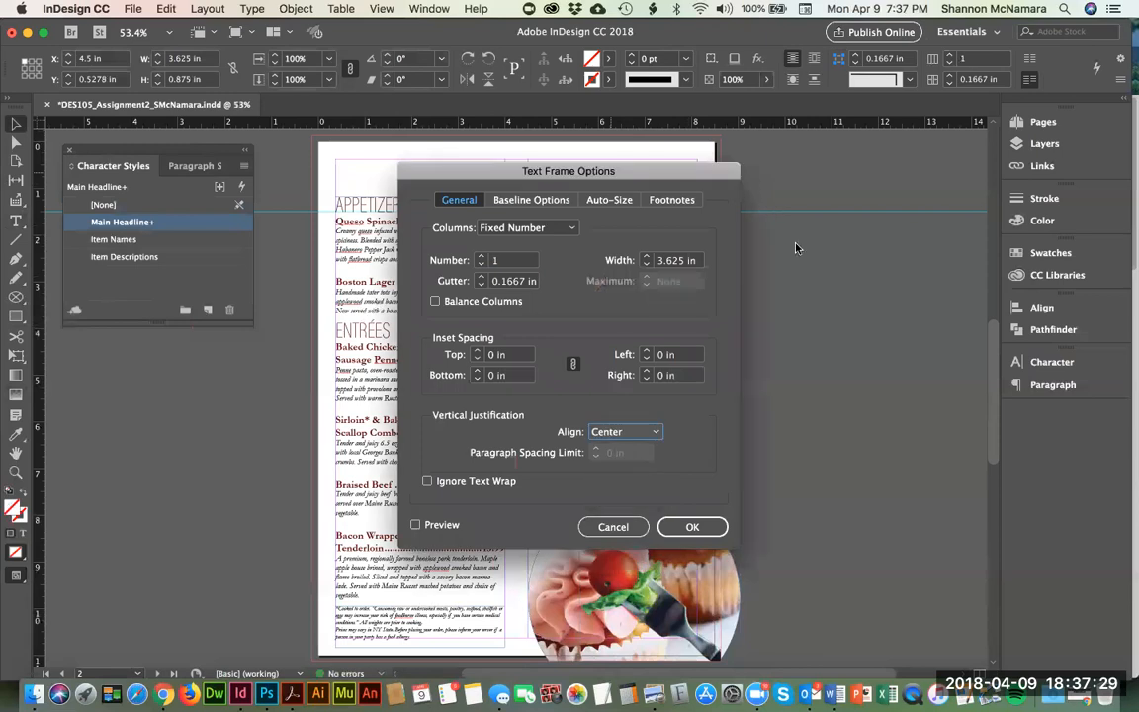
drag(507, 170, 884, 145)
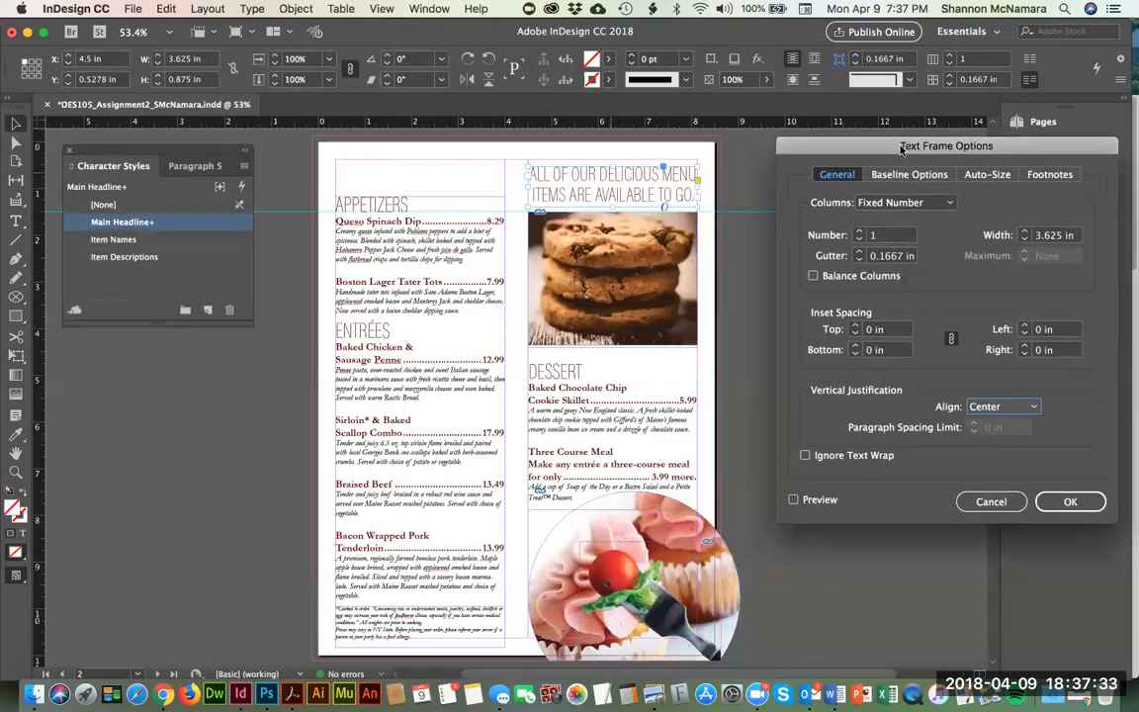
drag(901, 149, 870, 151)
click(1039, 502)
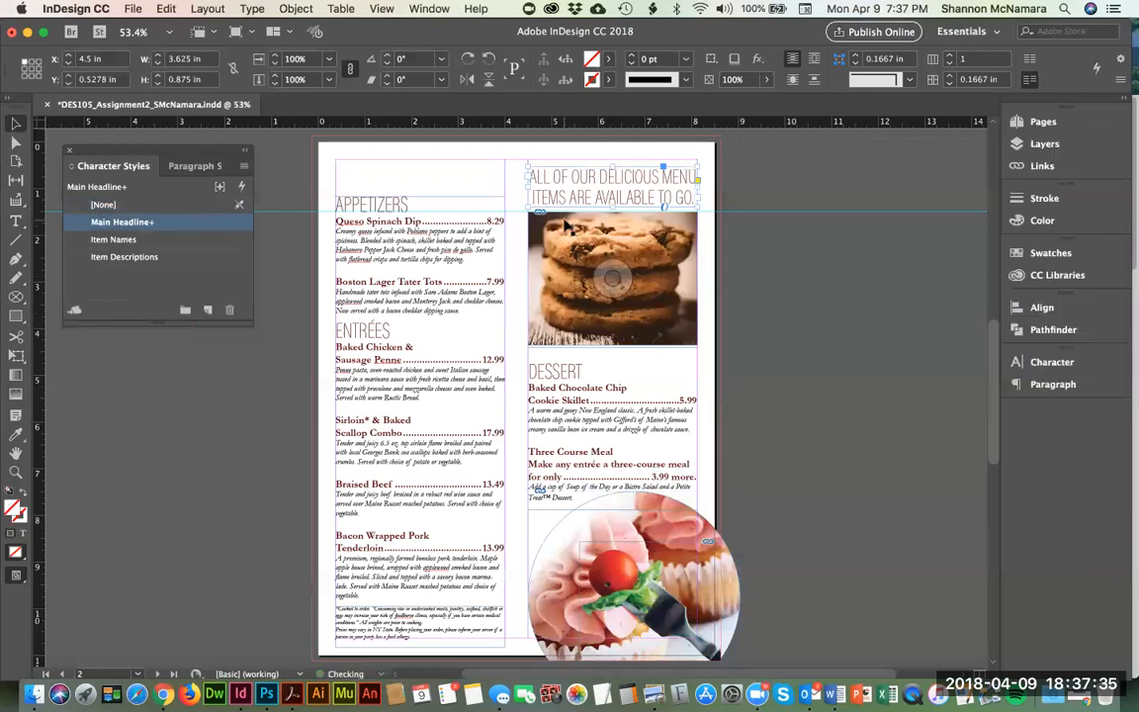
Step: Extend the headline text frame up to the top margin and down to the cookie photo, making it 1.125 in high
drag(614, 165, 614, 159)
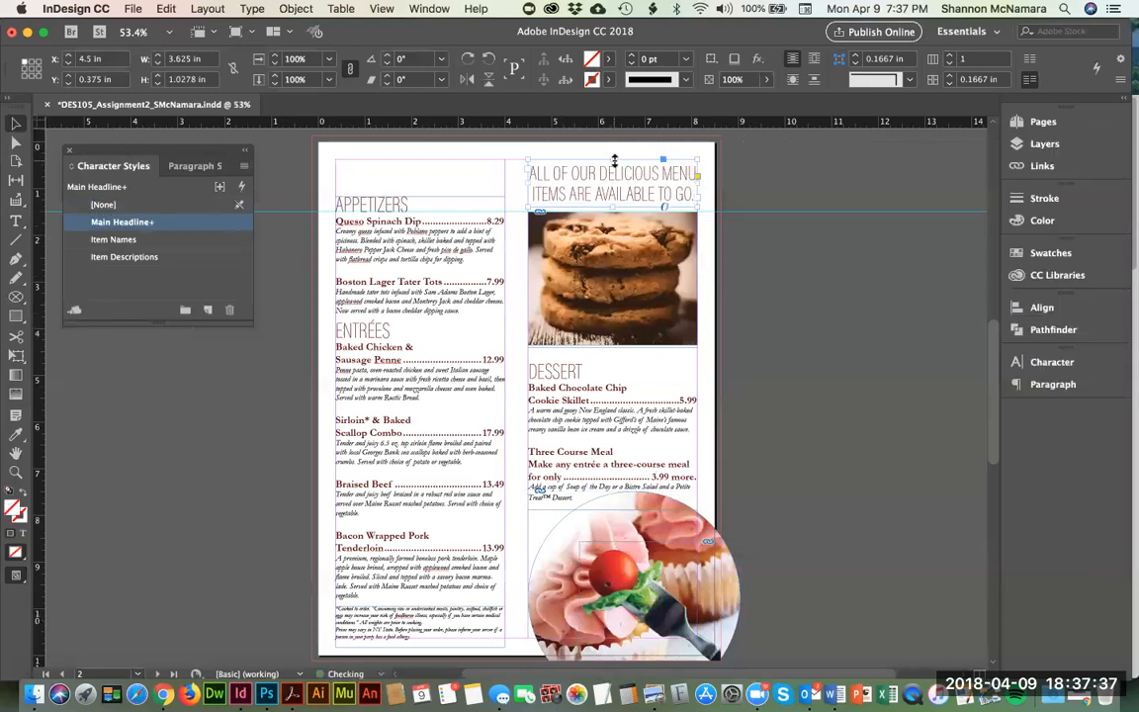
drag(613, 206, 613, 210)
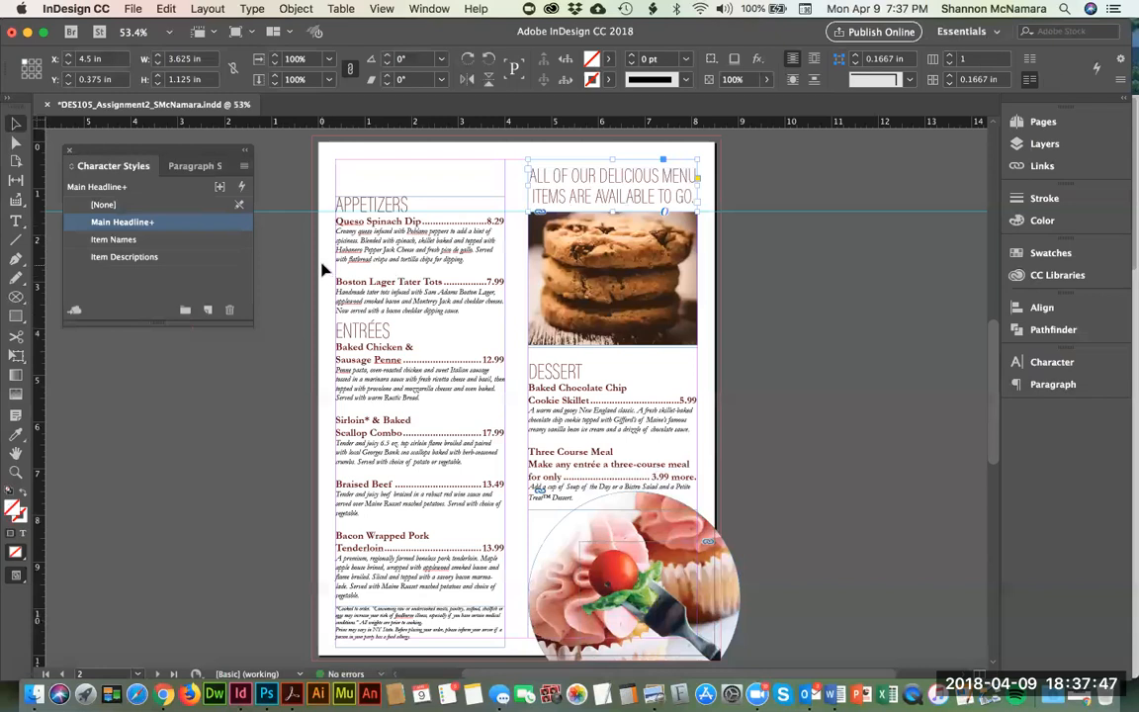
click(276, 531)
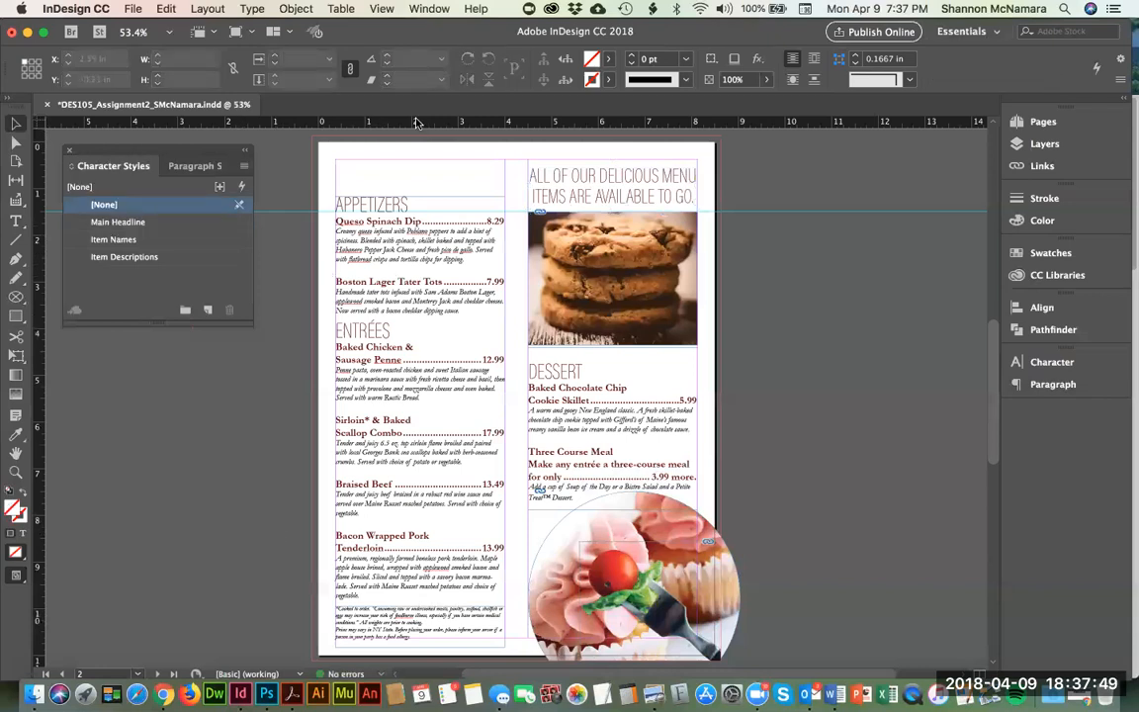
Step: Add a horizontal page guide at about 1.31 in for the headline baseline and nudge the appetizers text frame up to Y 0.9639 in
drag(416, 122, 626, 203)
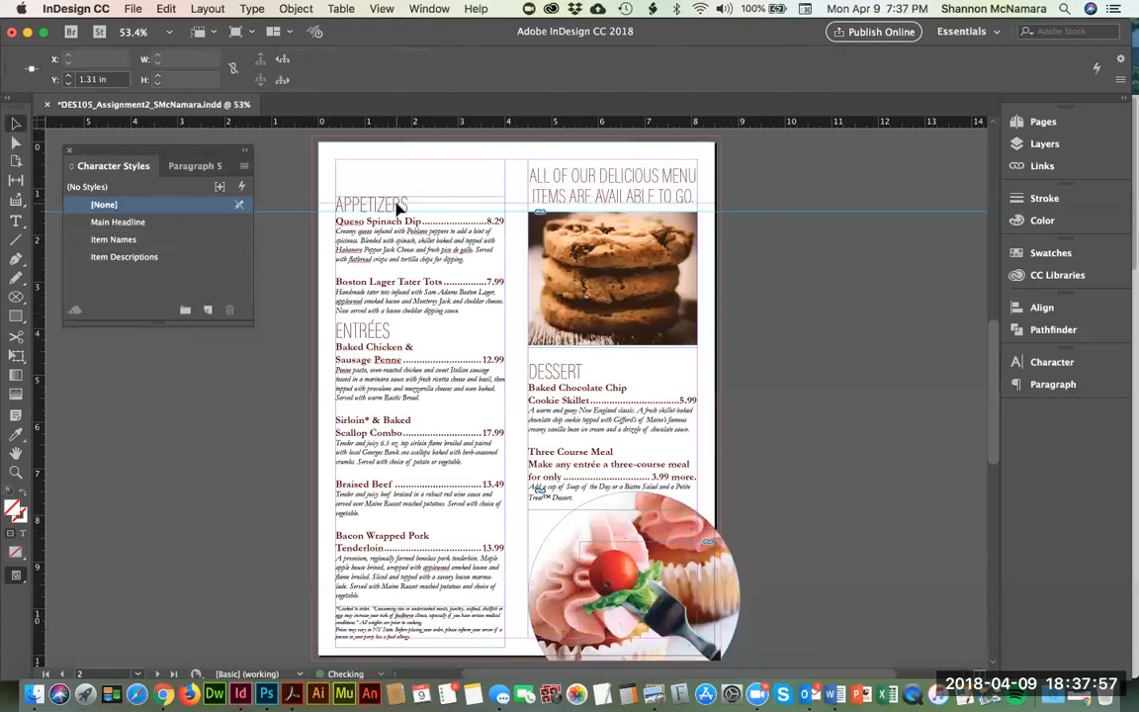
click(403, 240)
key(Up)
key(Up)
key(Up)
key(Up)
key(Up)
key(Up)
key(Up)
key(Up)
key(Up)
key(Up)
key(Up)
key(Up)
key(Up)
key(Up)
key(Up)
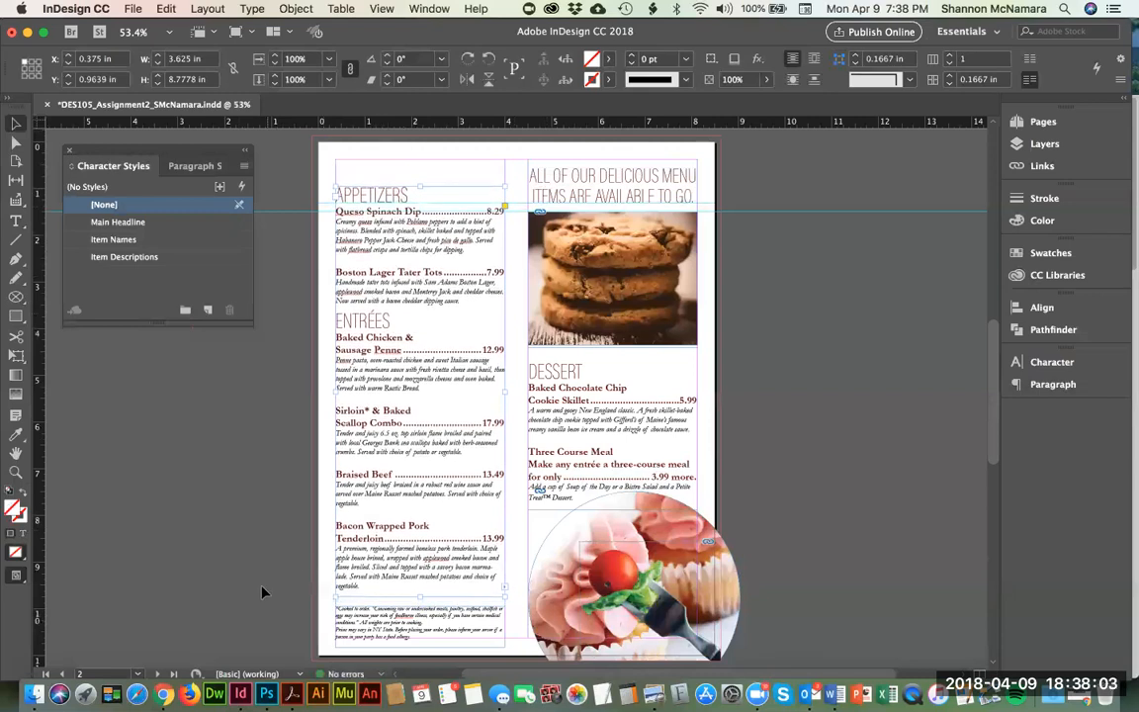
click(406, 633)
click(238, 594)
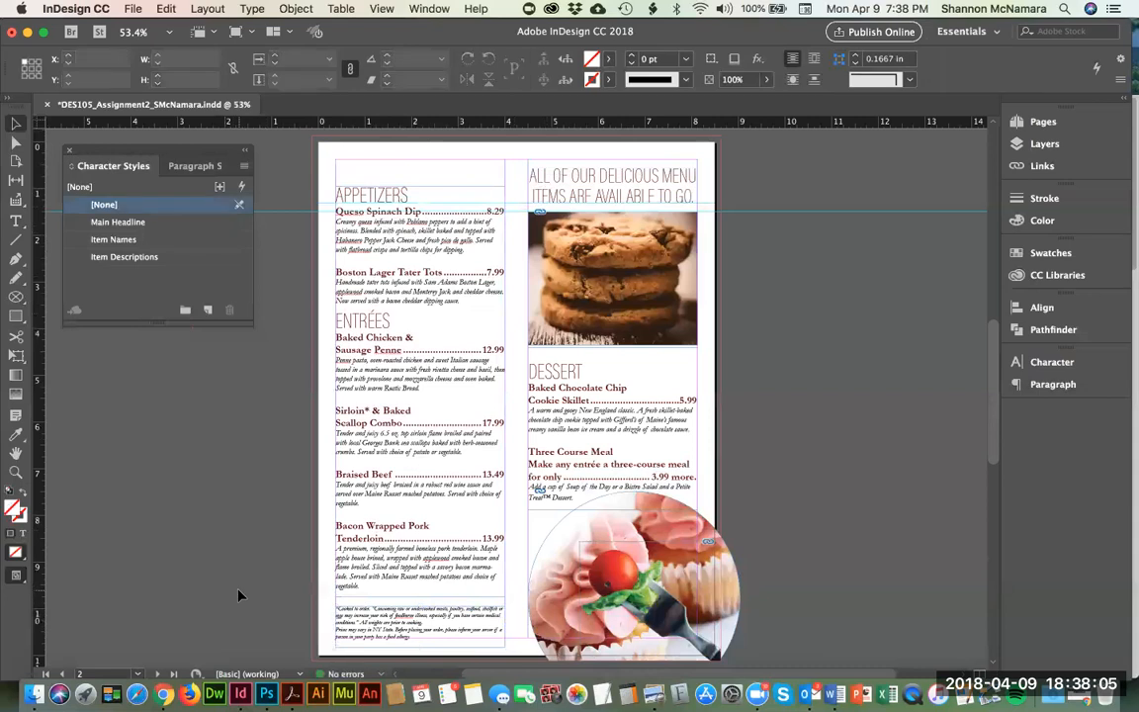
Step: Delete the empty line above the DESSERT heading
click(555, 374)
double_click(537, 355)
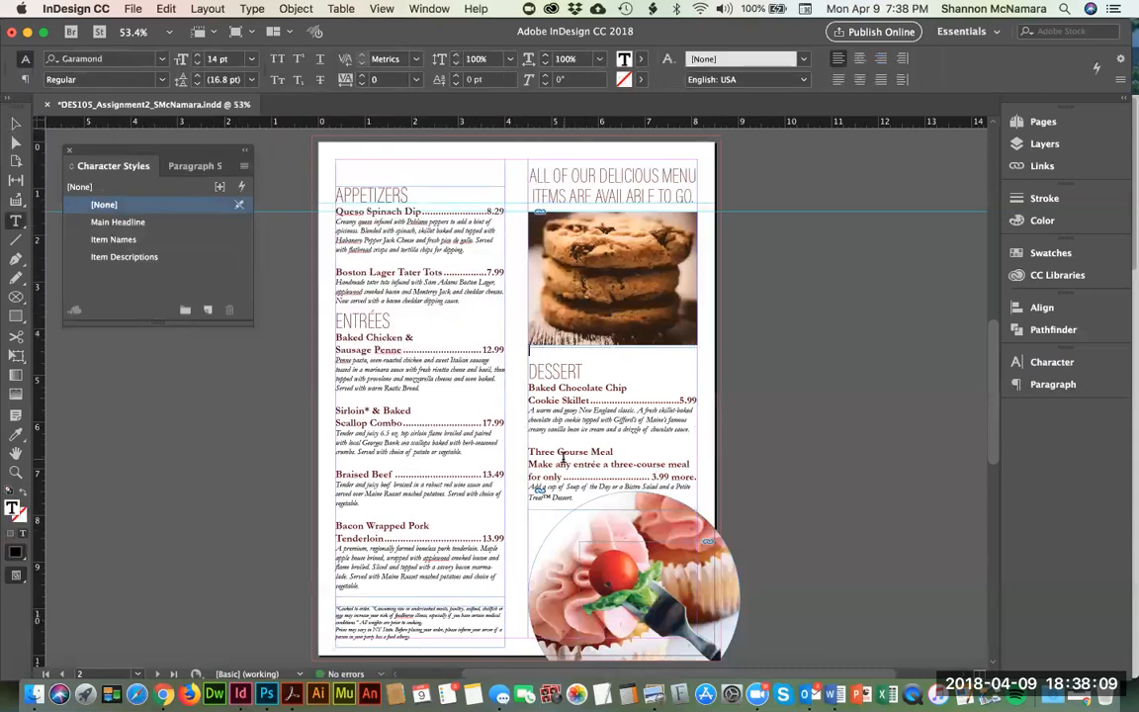
key(Delete)
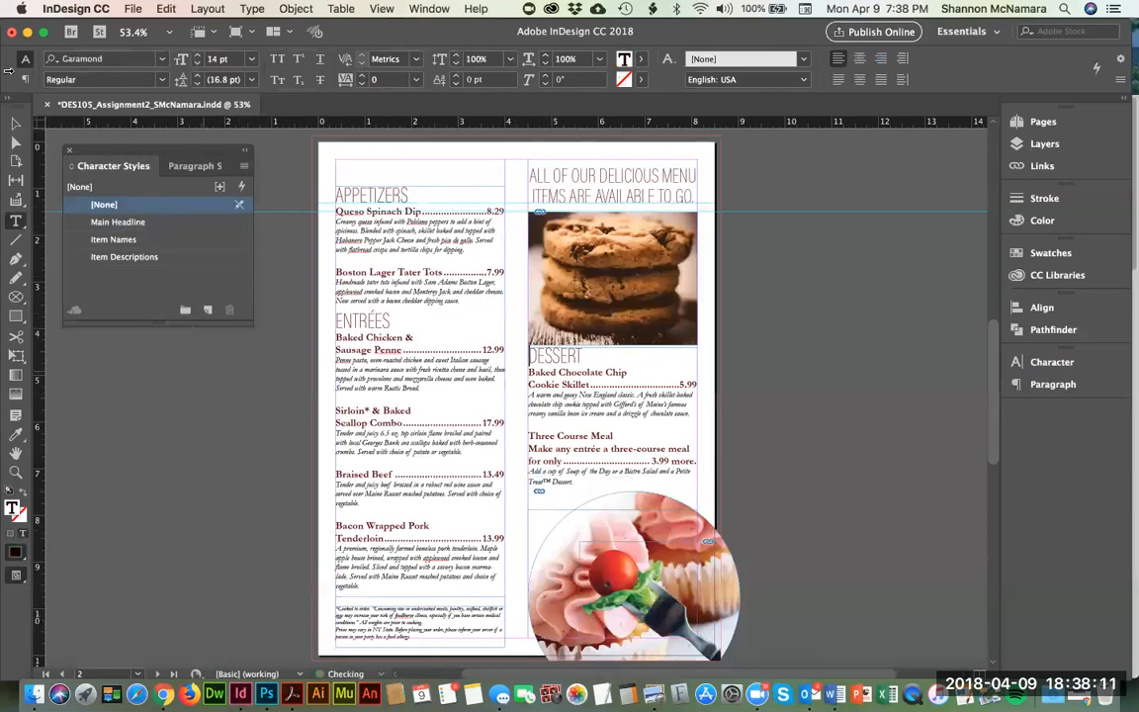
Step: Nudge the dessert text frame down to Y 4.4794 in, leaving a small gap below the cookie photo
click(16, 123)
click(600, 382)
key(Down)
key(Down)
key(Down)
key(Down)
key(Down)
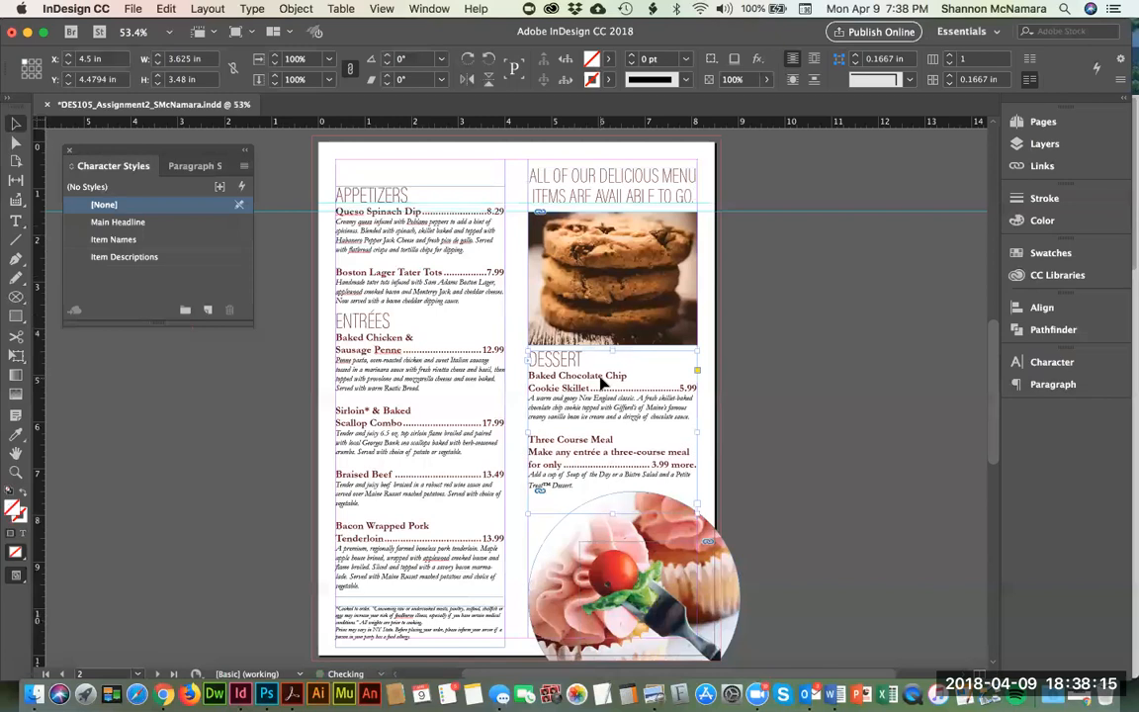
click(824, 455)
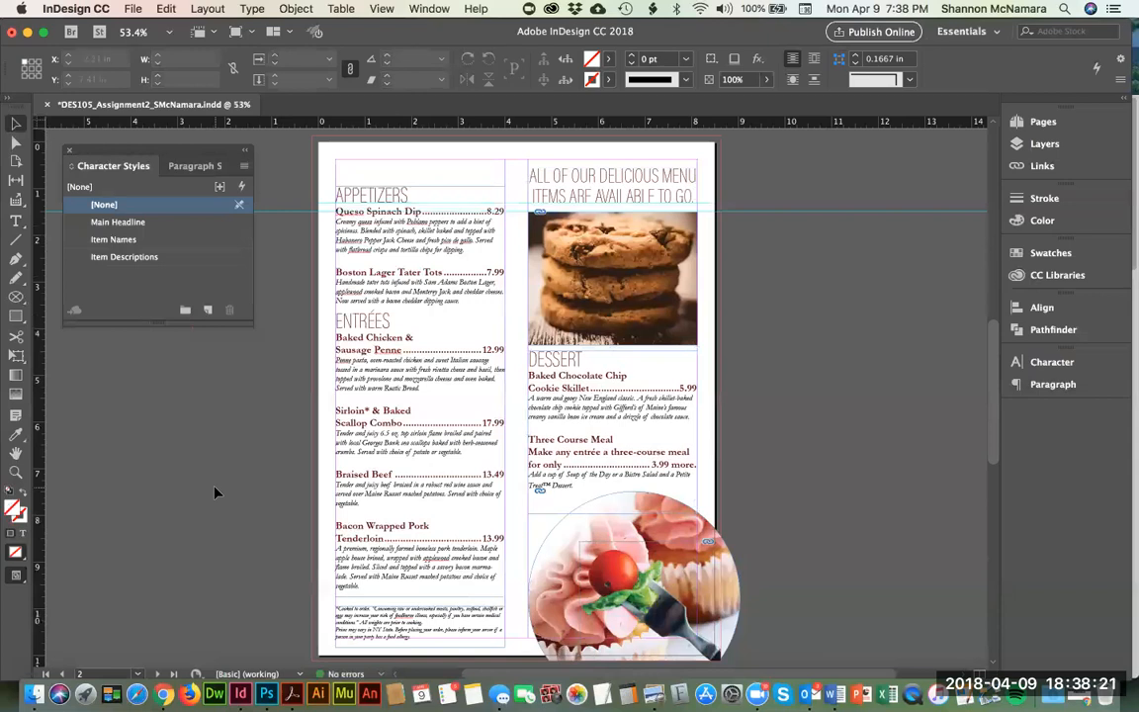
Step: Draw a rectangular image frame over the whole of page 2 out to the bleed edges, 8.75 in wide and 11.25 in high
scroll(294, 217, up, 5)
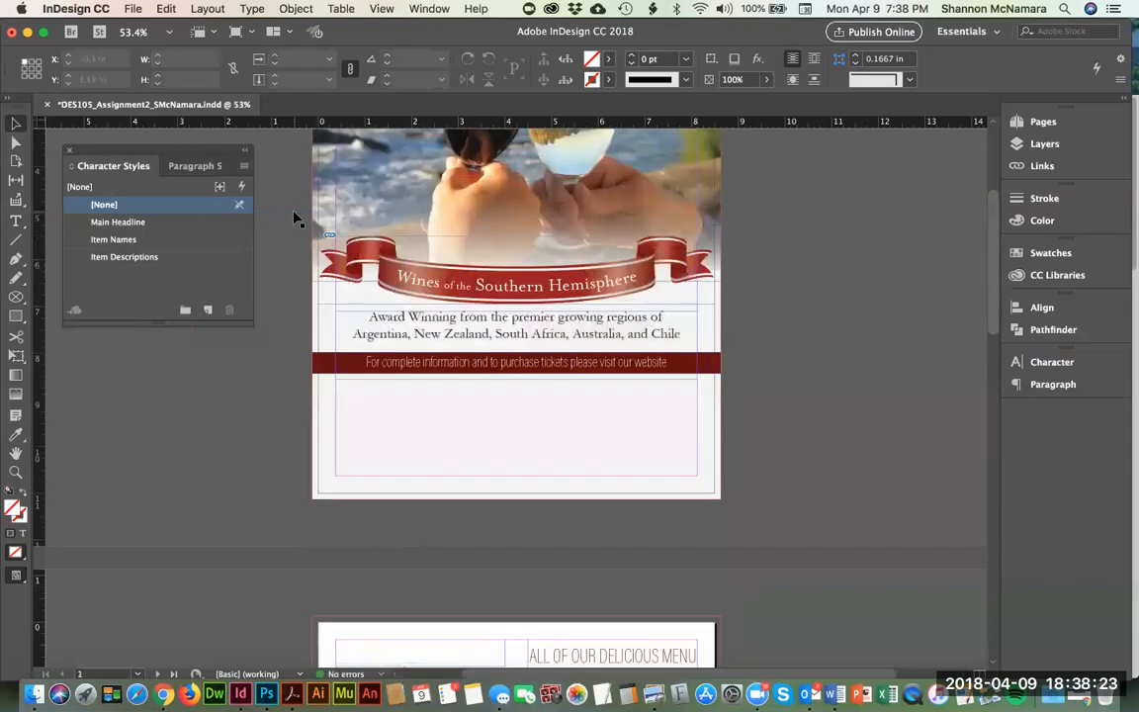
scroll(294, 218, down, 4)
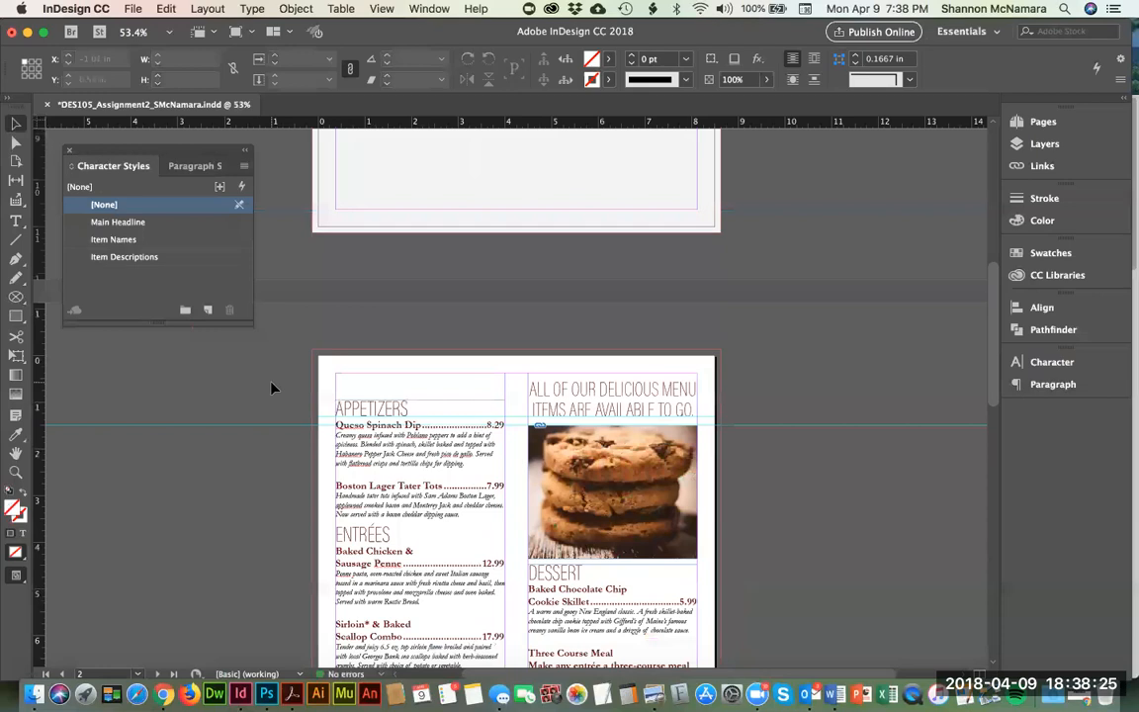
scroll(272, 387, down, 1)
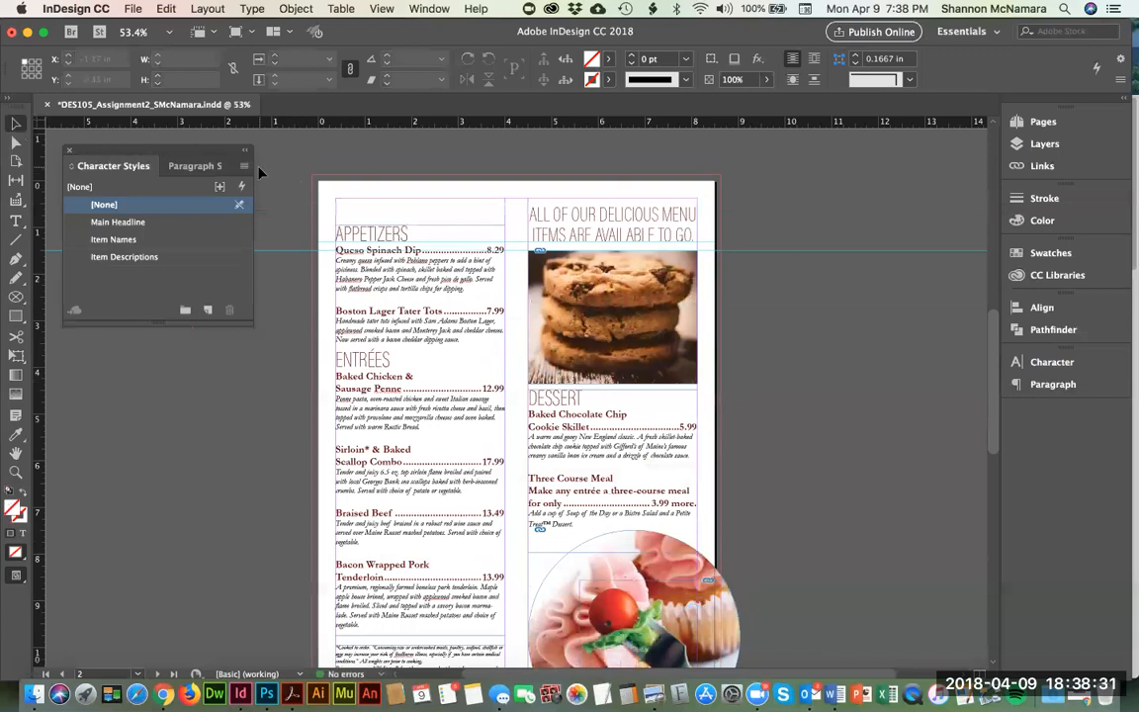
click(128, 10)
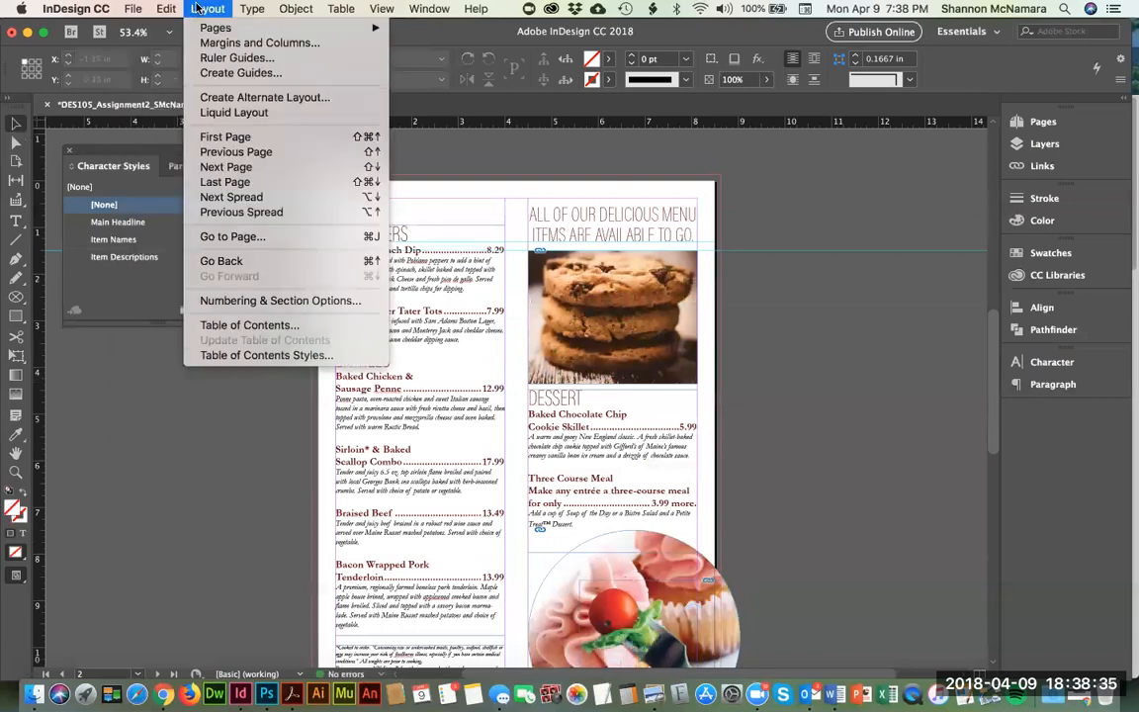
click(79, 412)
click(15, 301)
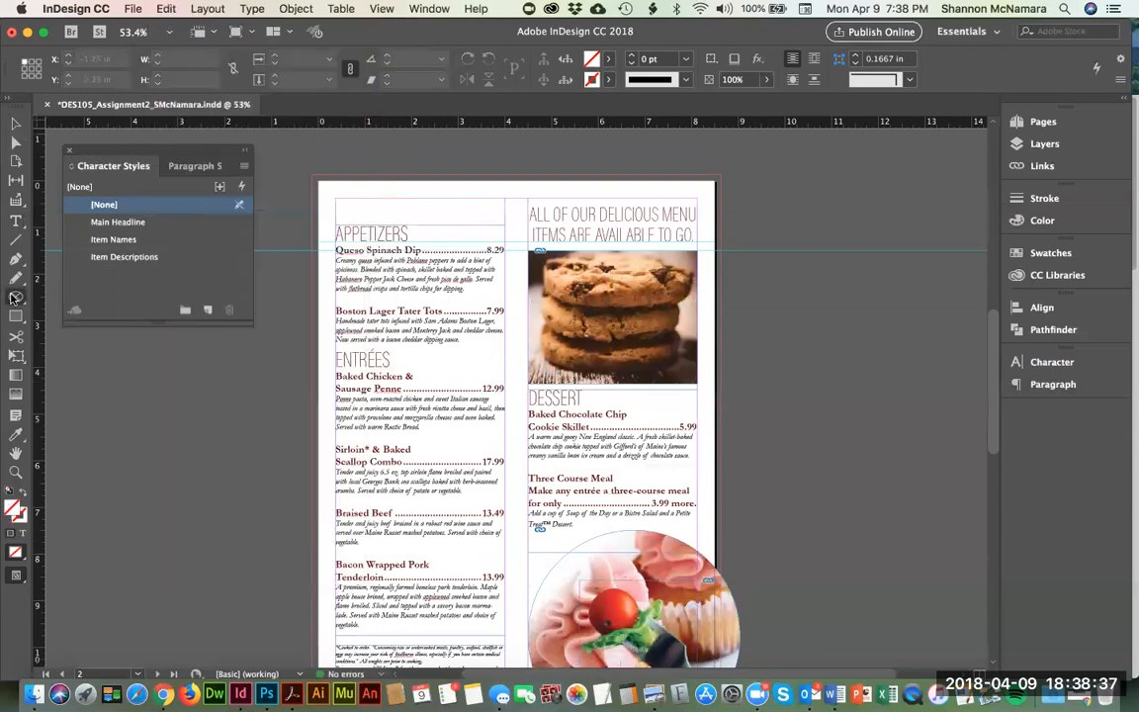
click(81, 317)
drag(313, 178, 720, 624)
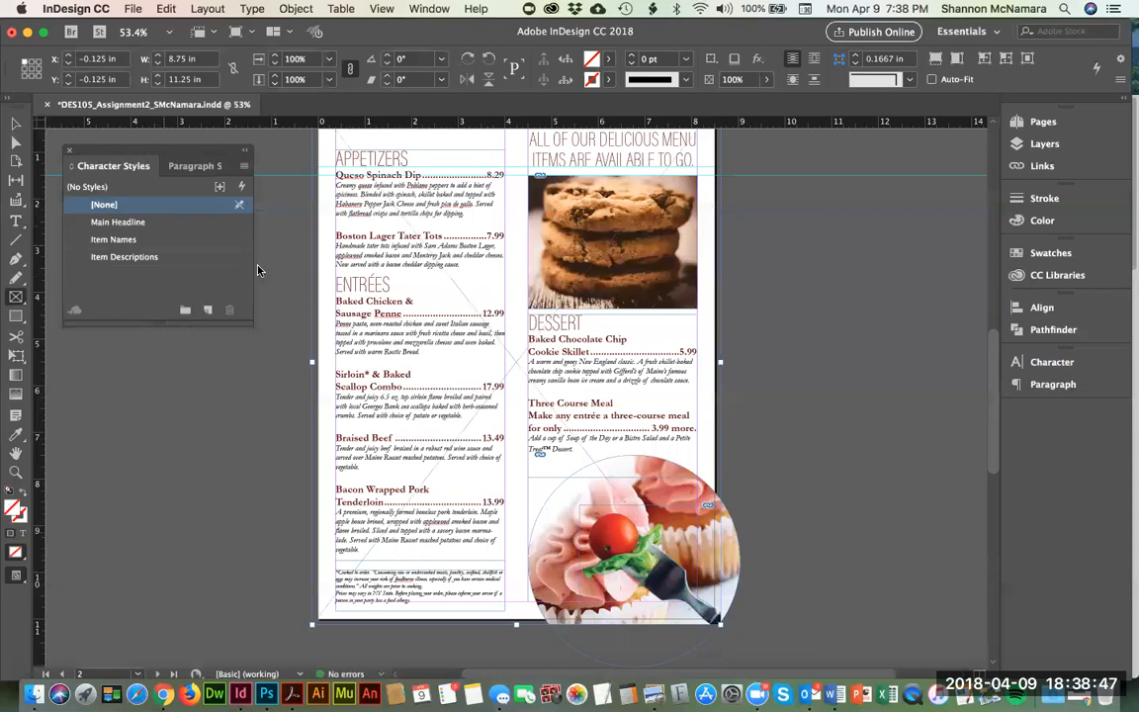
Step: Preview Background.jpg and Background2.jpg, then place Background.jpg in the full-page frame
click(165, 8)
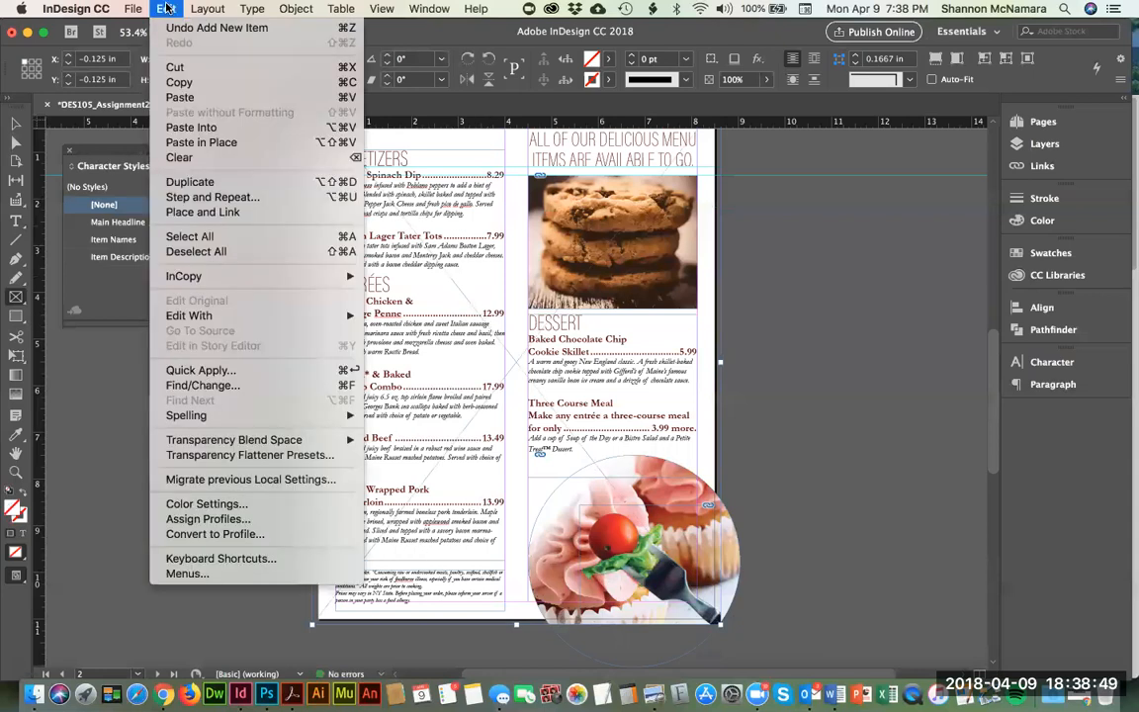
mouse_move(136, 9)
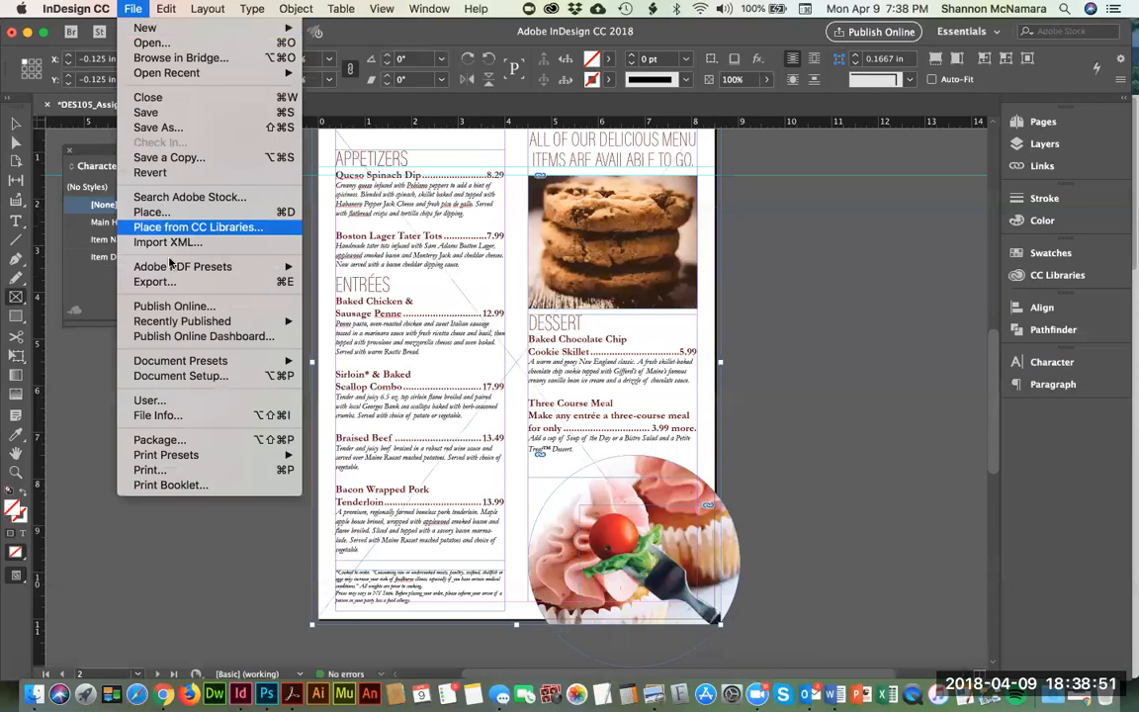
click(158, 214)
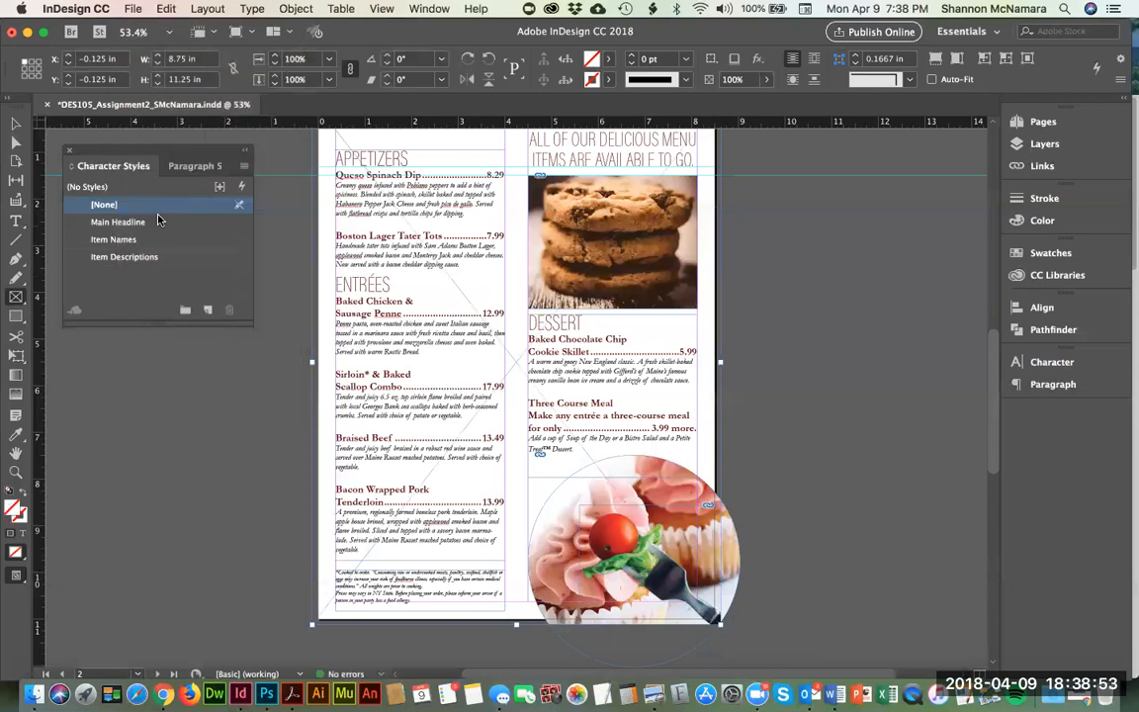
click(494, 191)
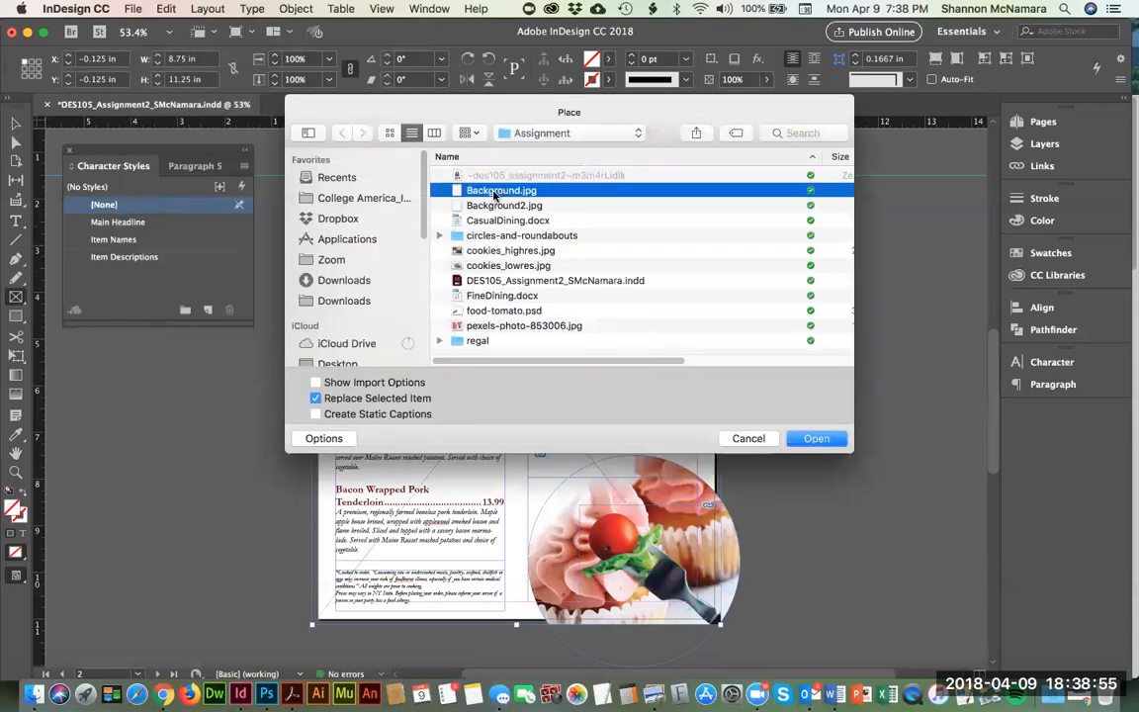
key(space)
key(space)
click(497, 206)
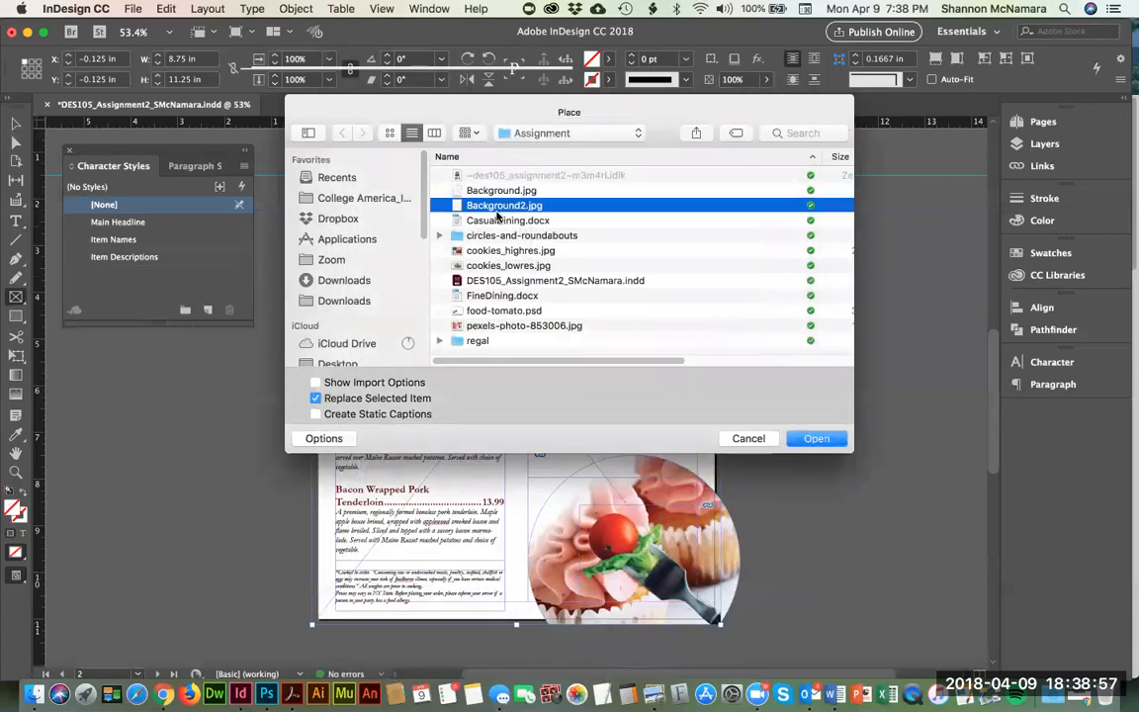
key(space)
key(space)
click(511, 236)
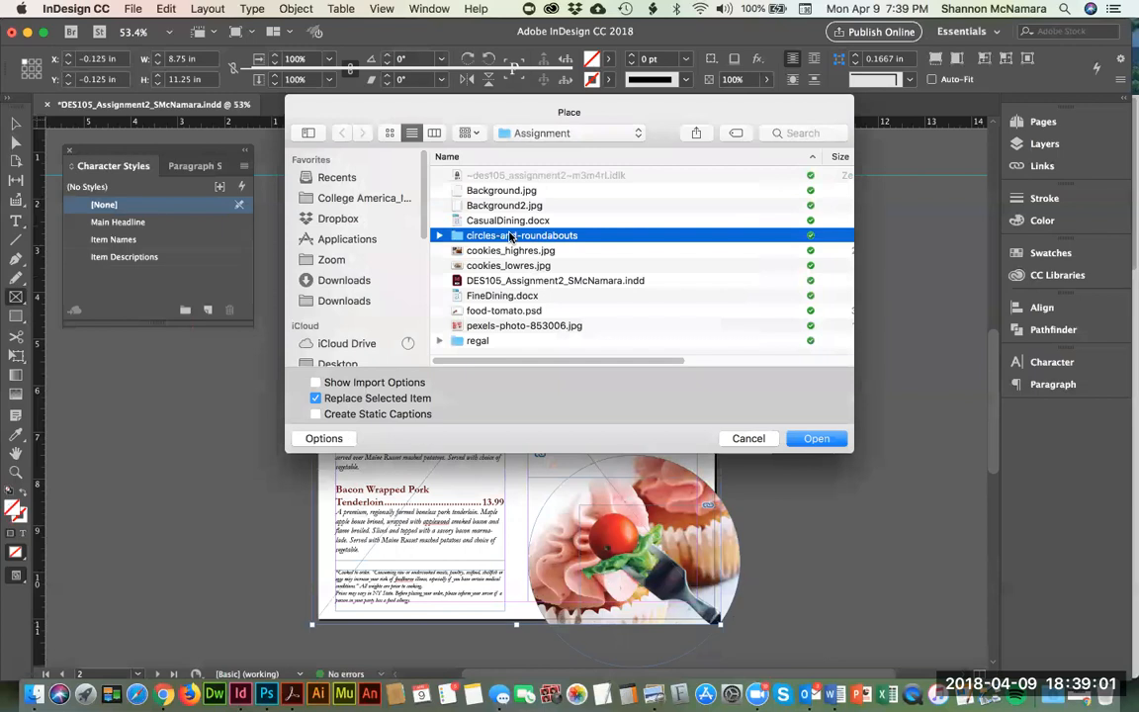
click(508, 192)
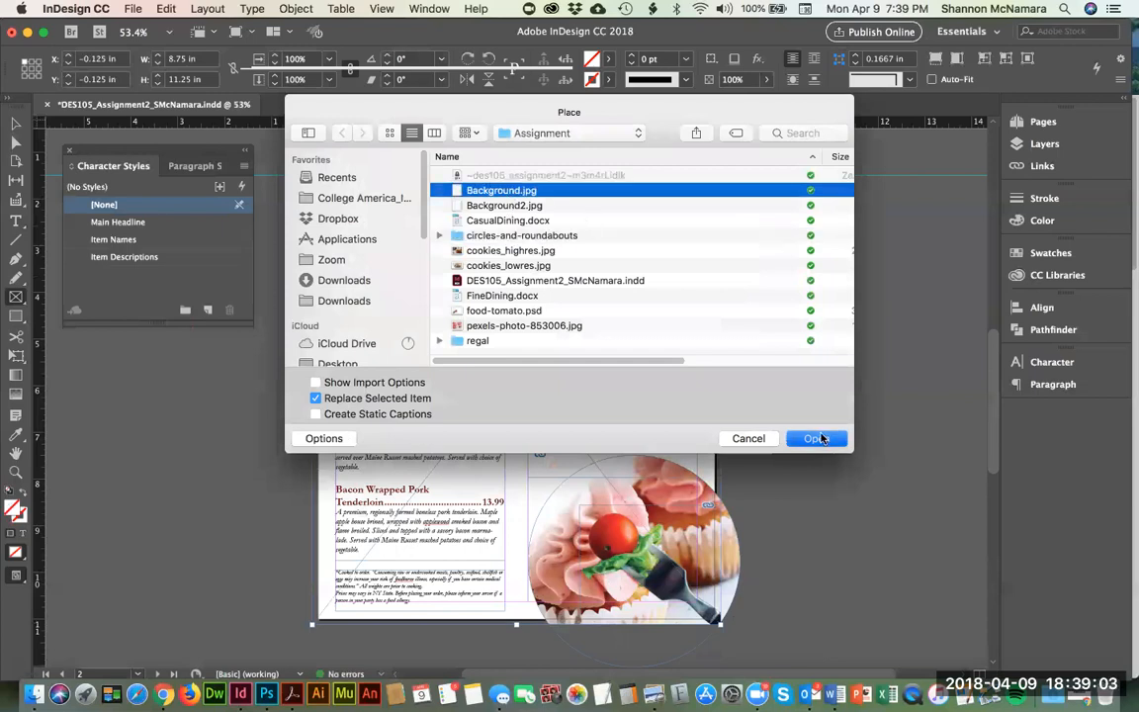
click(817, 437)
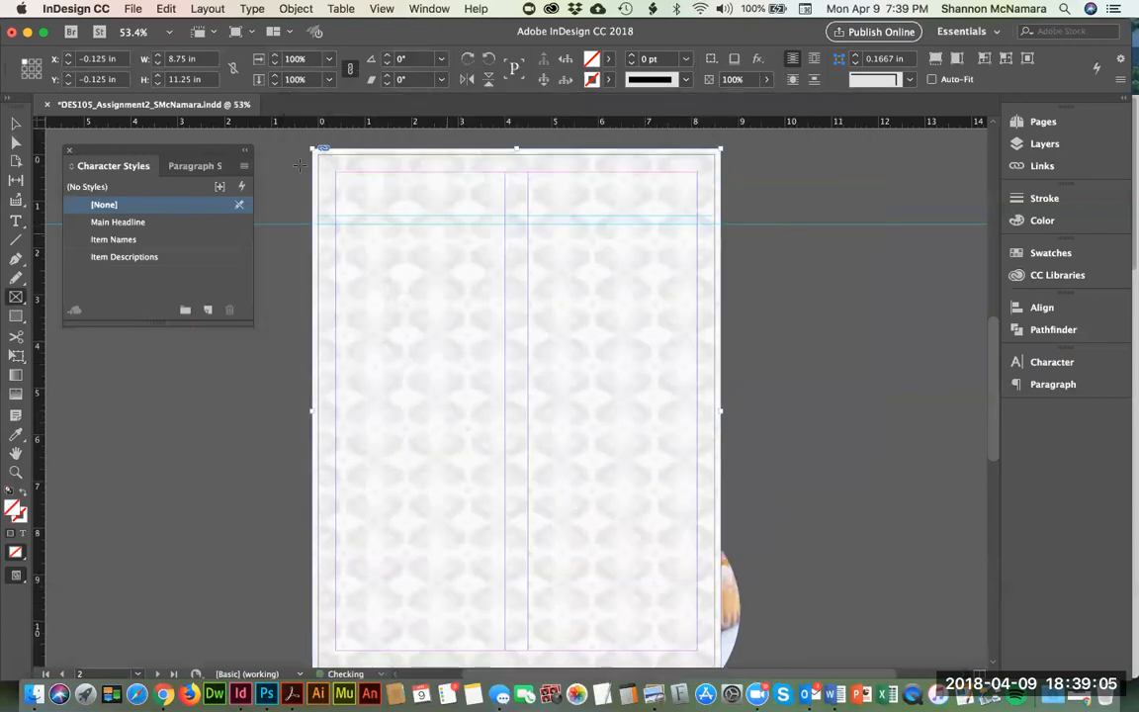
Step: Colour the pattern inside the full-page background image with the dark red swatch C=34 M=98 Y=96 K=52
click(16, 123)
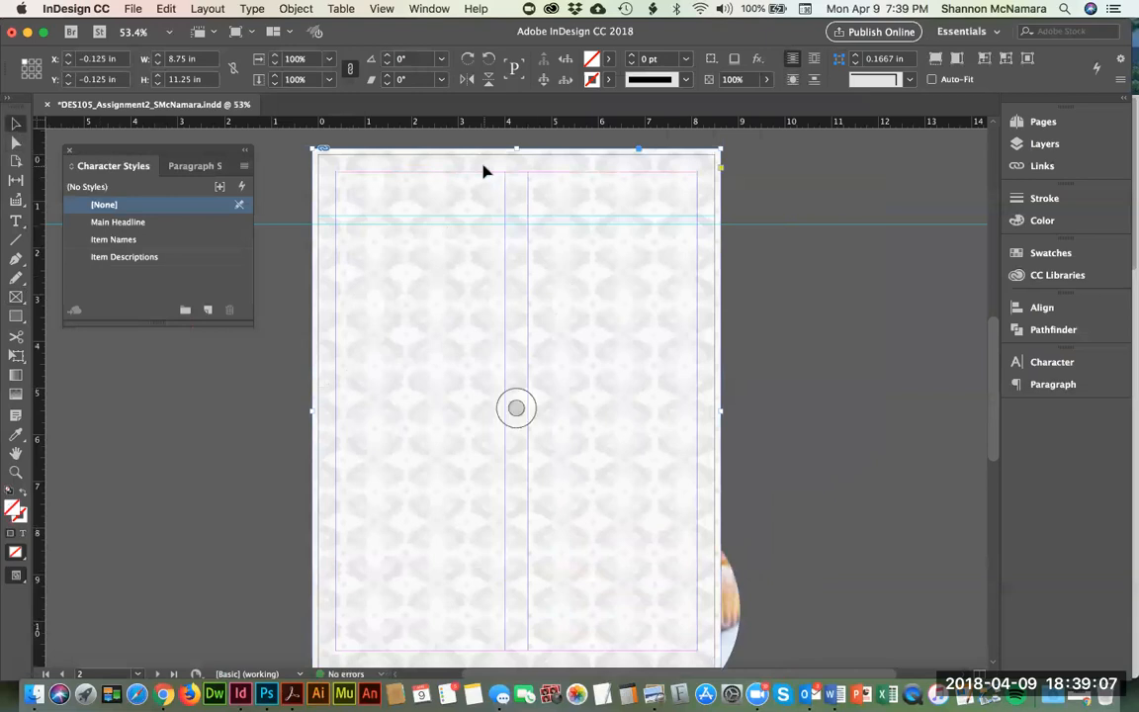
click(776, 208)
click(16, 142)
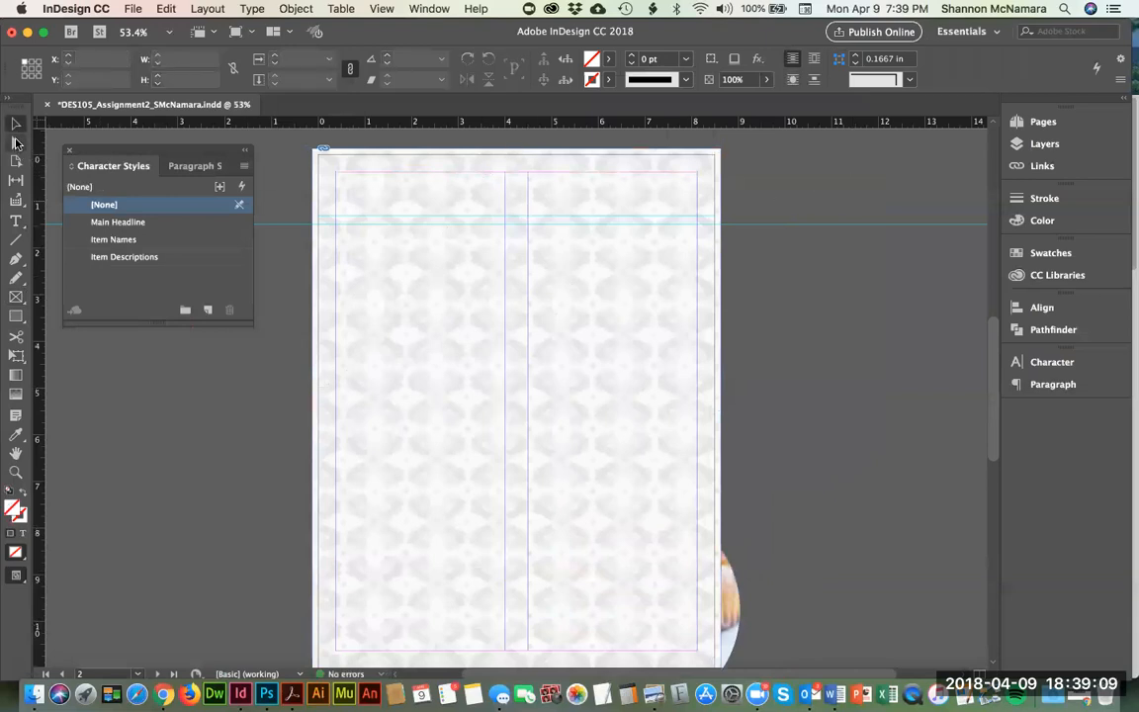
click(453, 162)
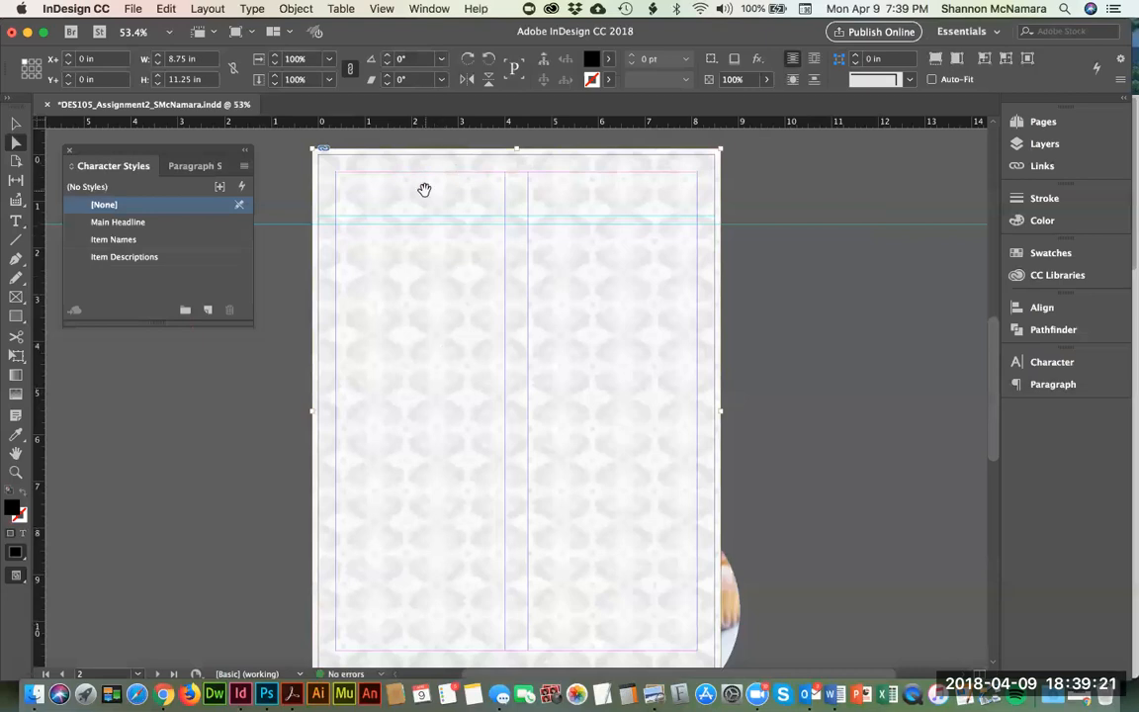
click(1046, 253)
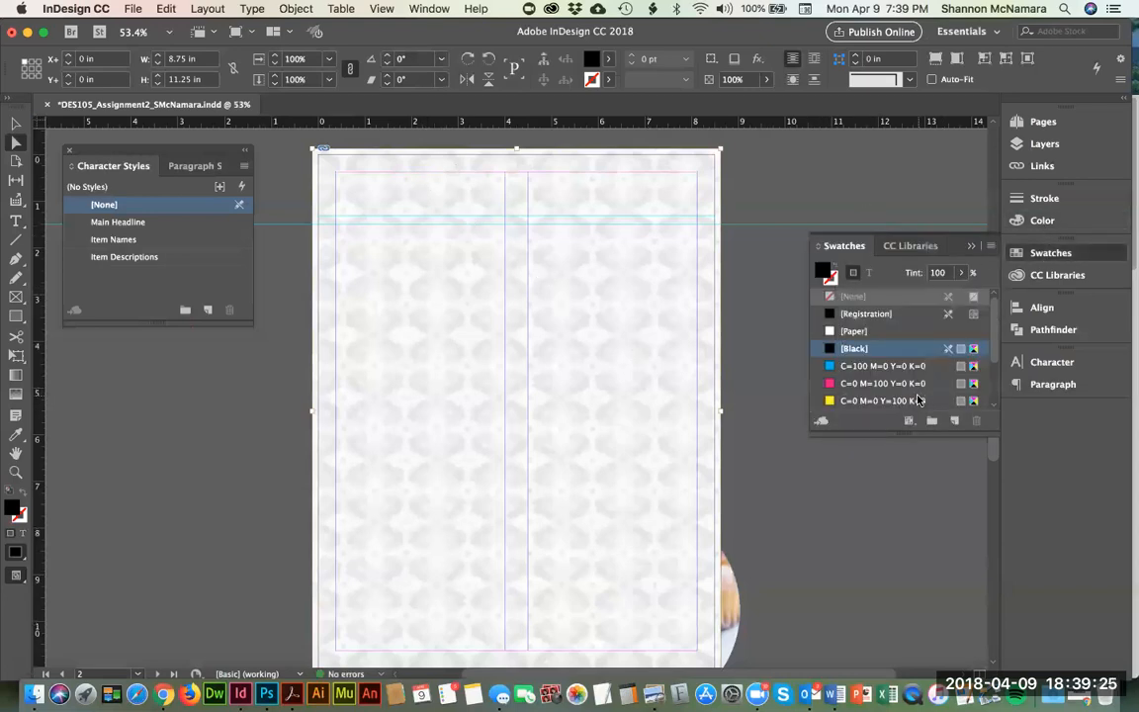
scroll(900, 395, down, 3)
scroll(866, 390, down, 1)
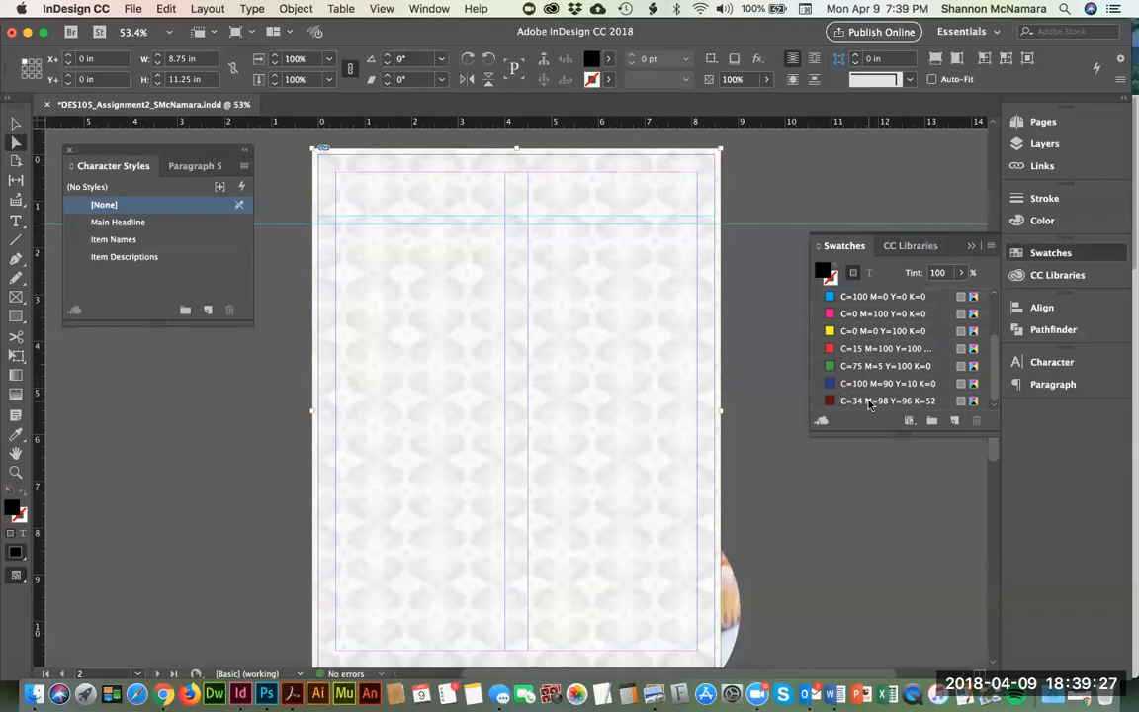
click(868, 401)
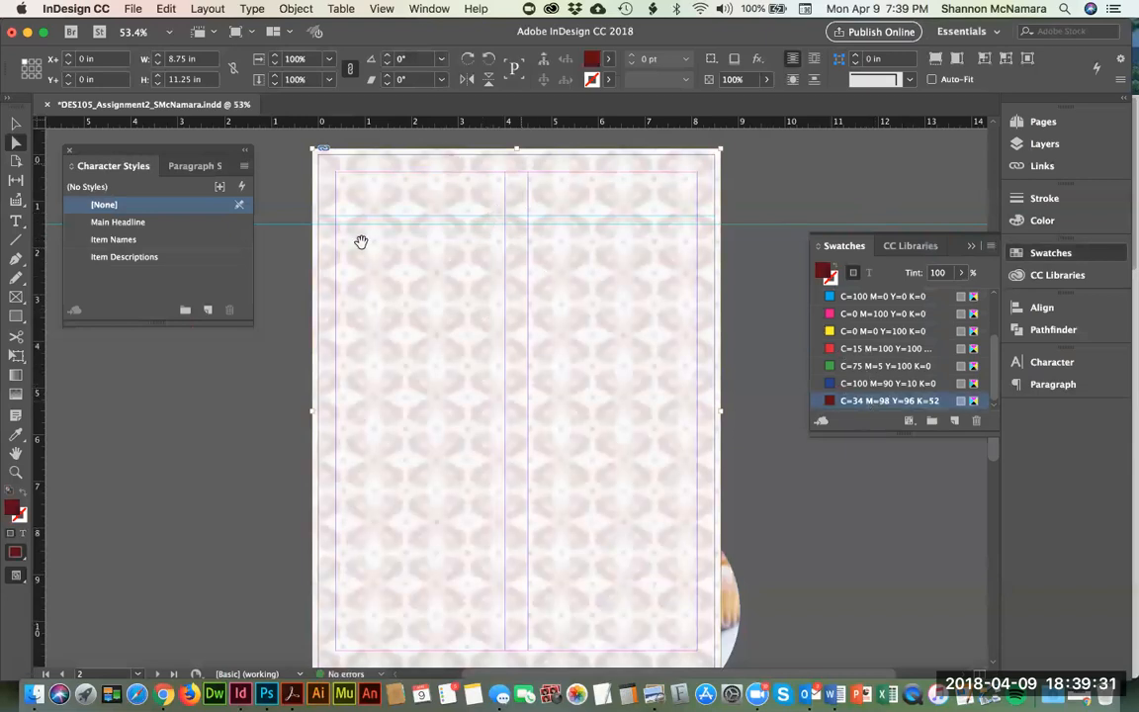
Step: Send the full-page background image frame to the back, behind the menu text and photos
key(v)
click(586, 219)
click(296, 9)
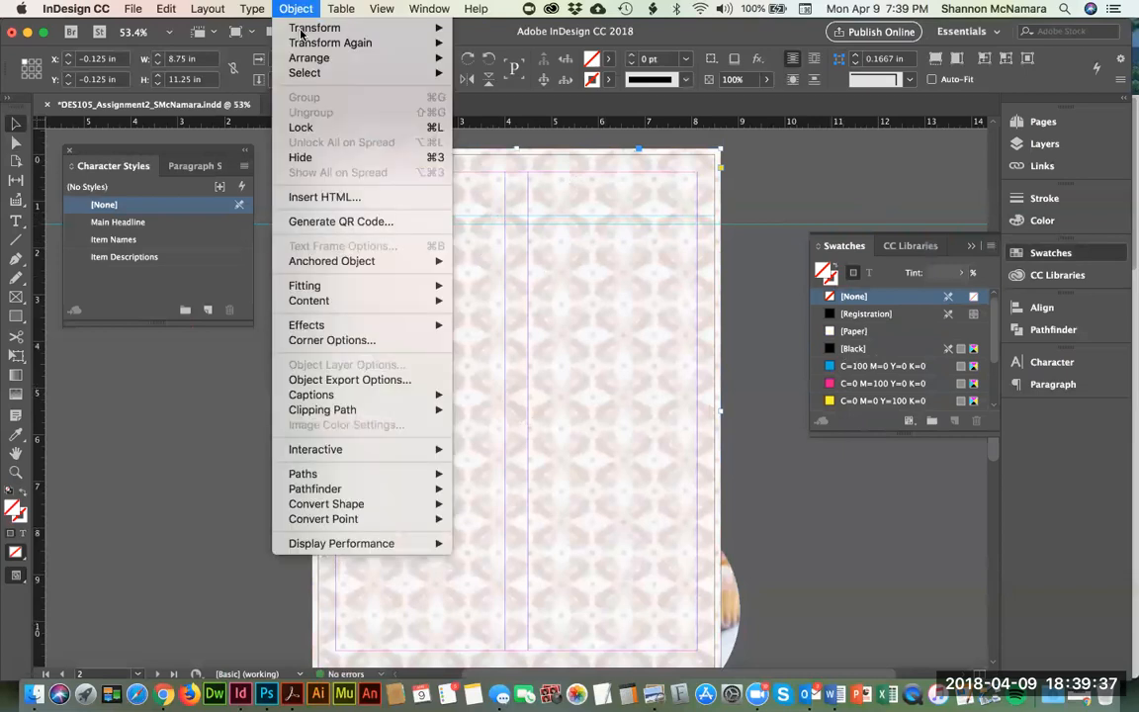
mouse_move(352, 58)
click(503, 103)
click(819, 179)
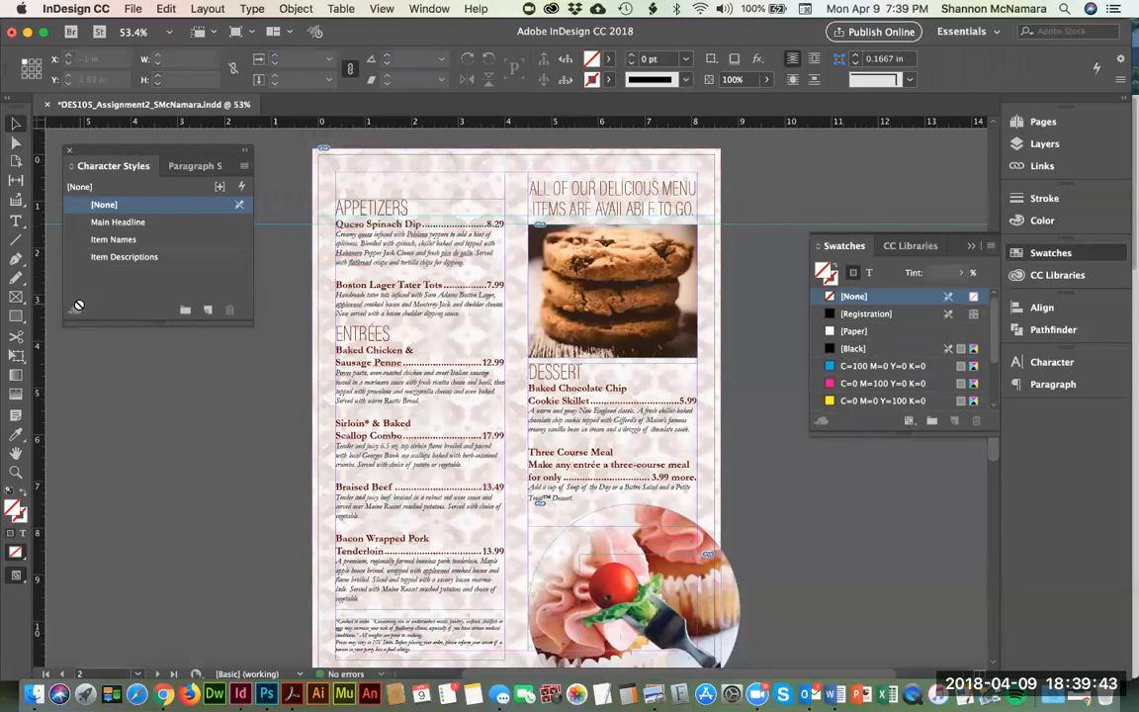
Step: Draw a rectangle about 3.9 in wide and 10.42 in high around the appetizers and entrées column and fill it with [Paper]
click(15, 315)
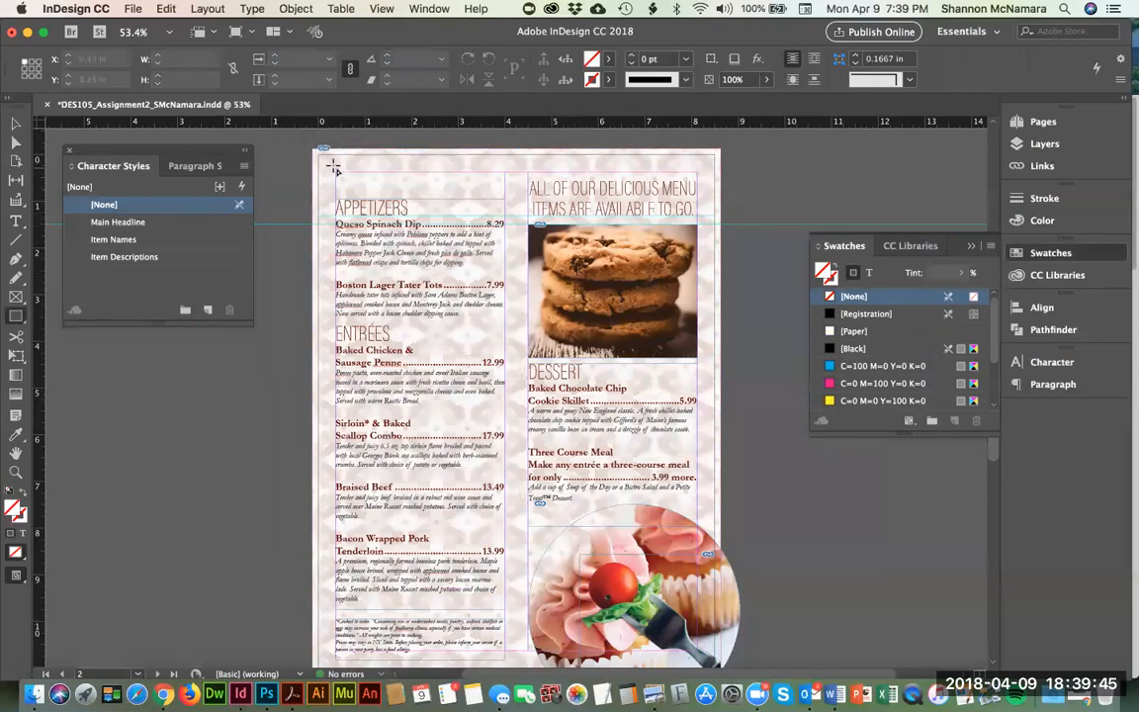
drag(333, 169, 511, 653)
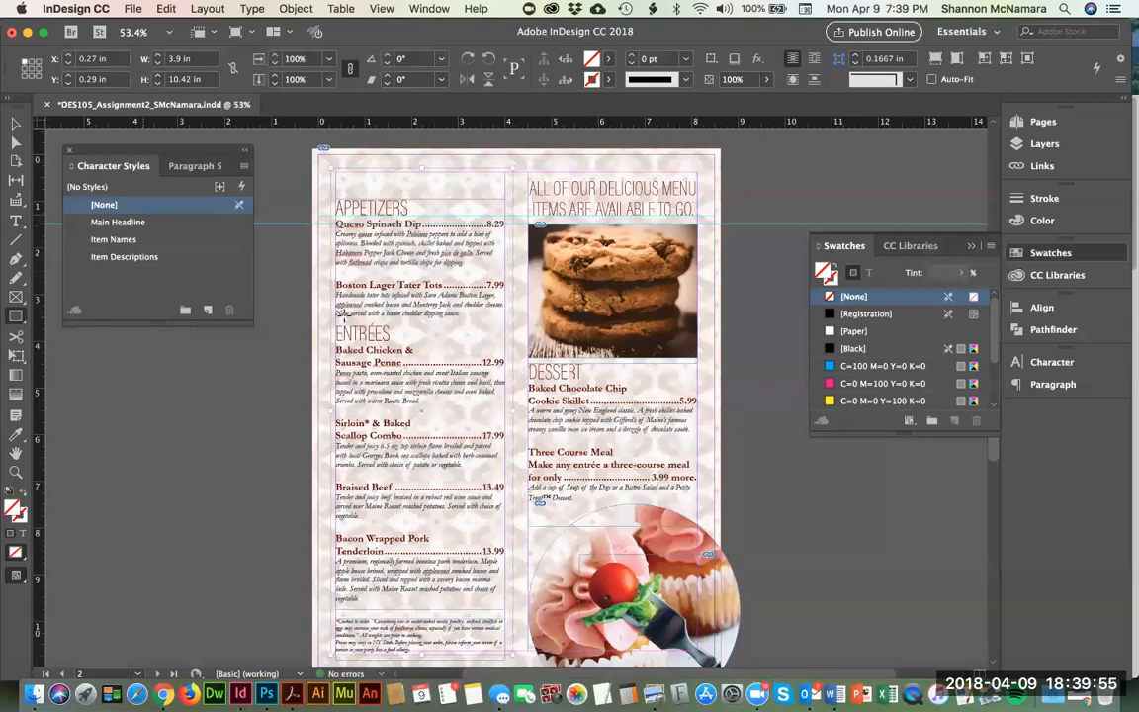
click(853, 331)
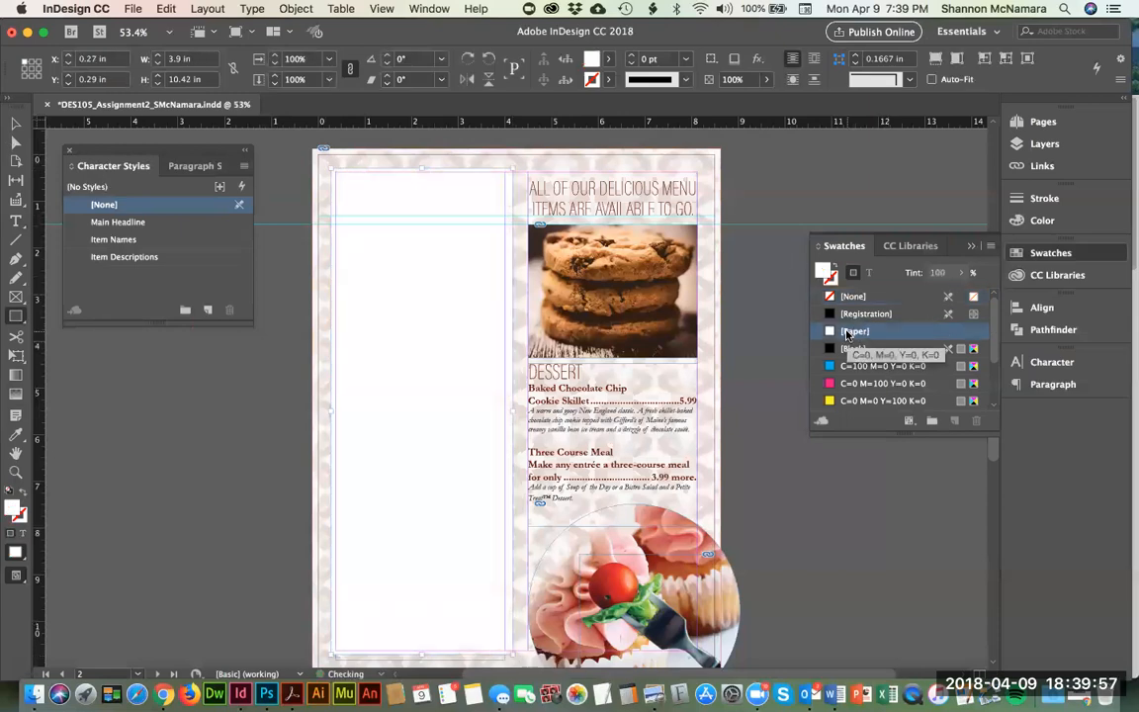
click(834, 154)
Step: Duplicate the white panel over the dessert column at X 4.3625 in and lower its top edge to Y 4.4794 in, below the cookie photo
click(432, 213)
drag(416, 204, 607, 205)
key(Left)
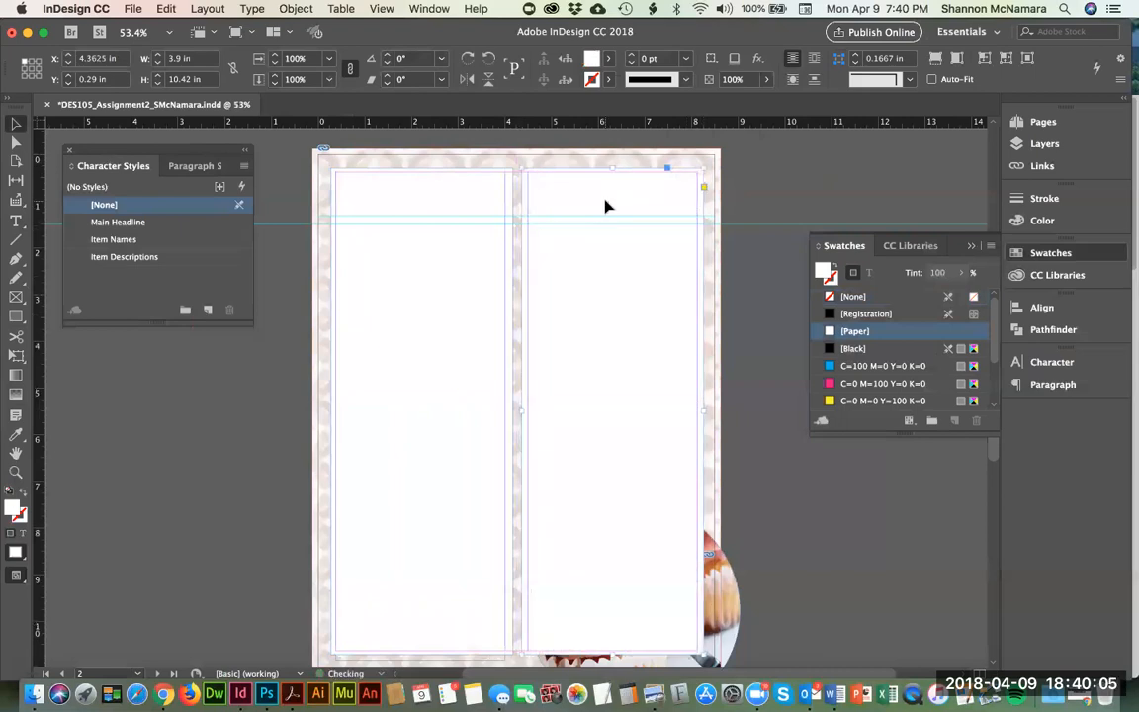
drag(613, 169, 605, 364)
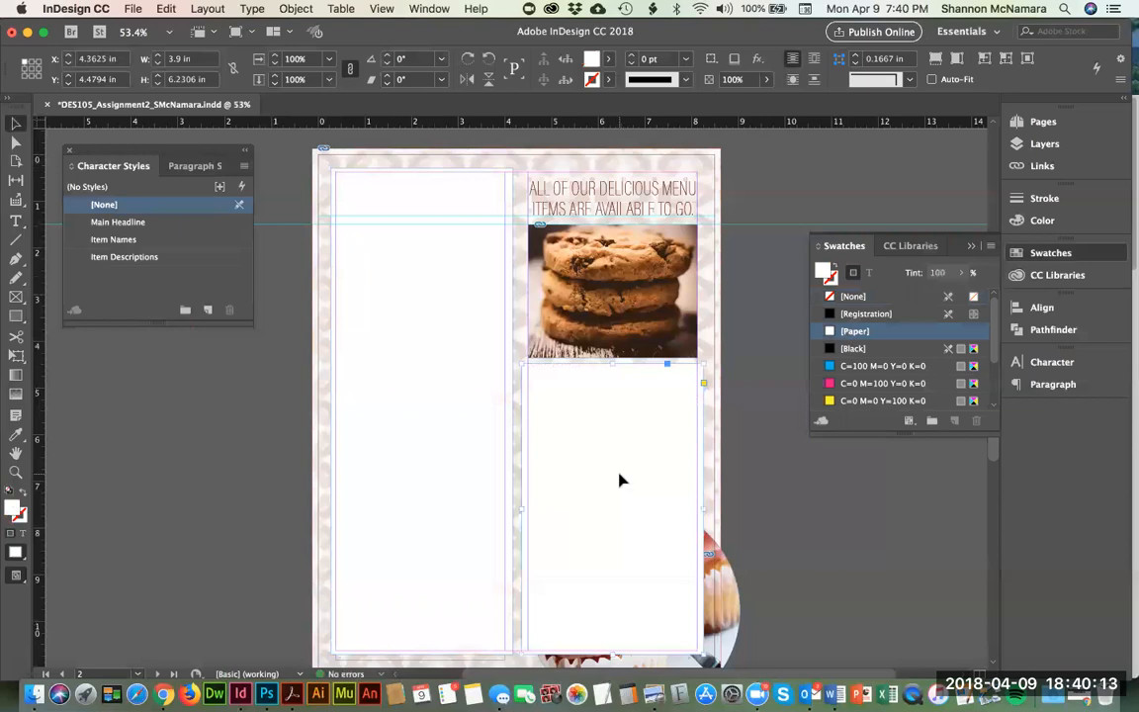
Step: Send both white panels and the background image to the back together so they sit behind the text and photos
click(406, 476)
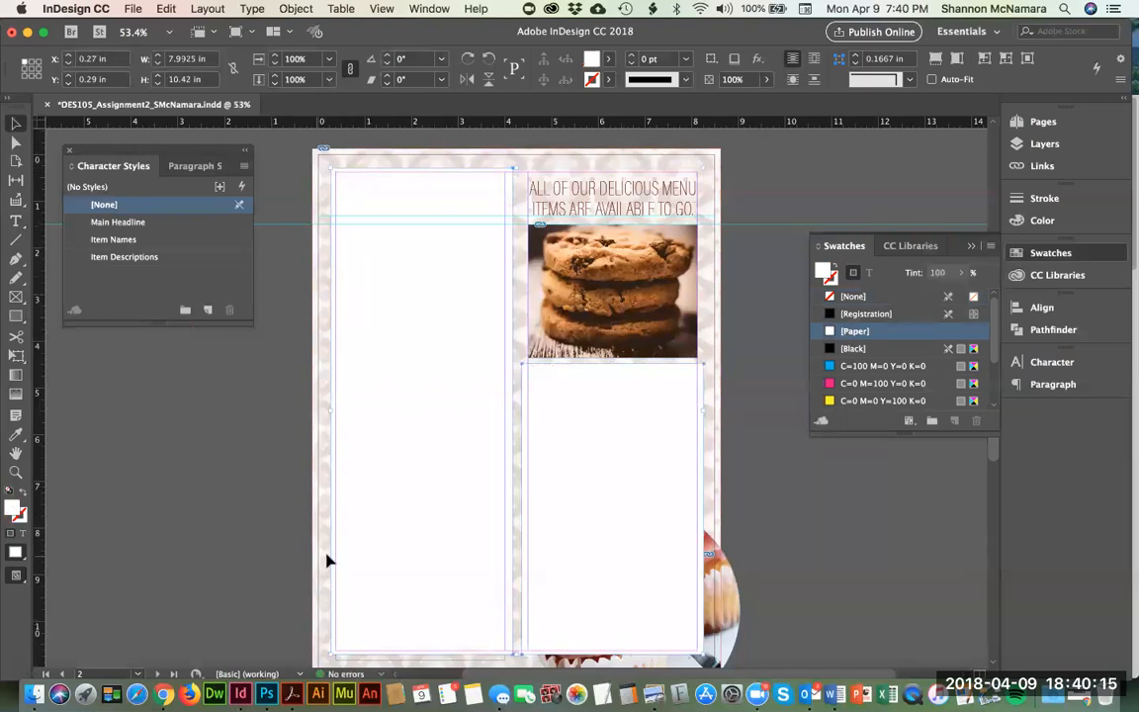
click(297, 8)
mouse_move(318, 60)
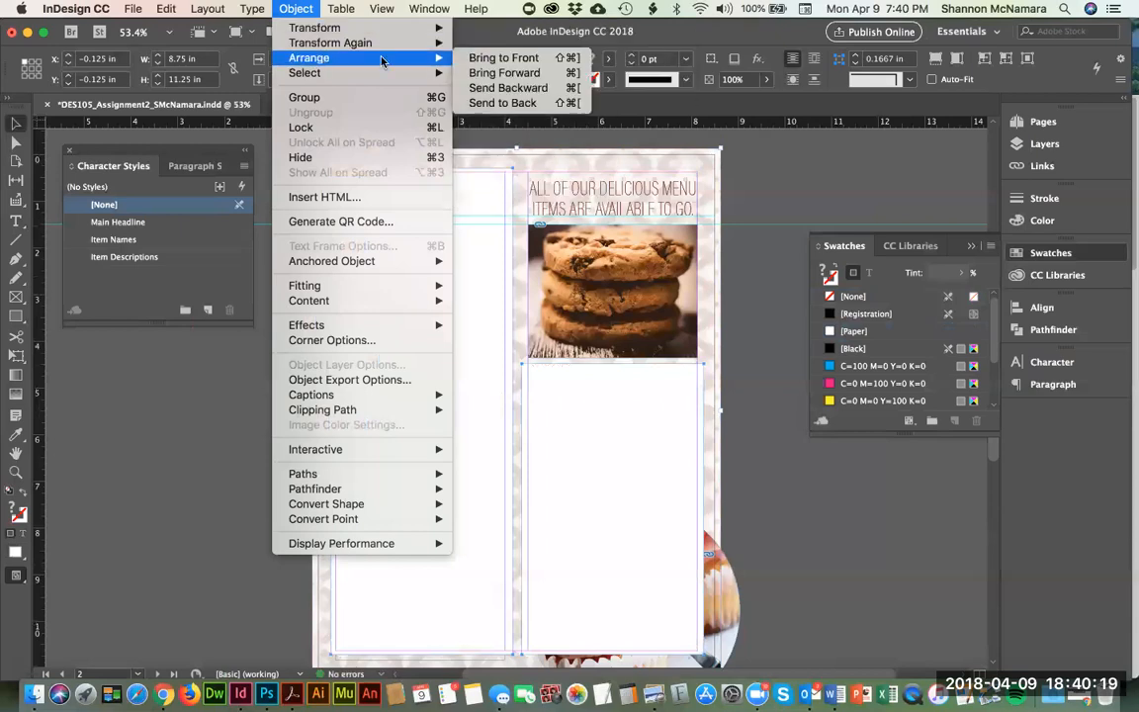
click(506, 102)
click(801, 191)
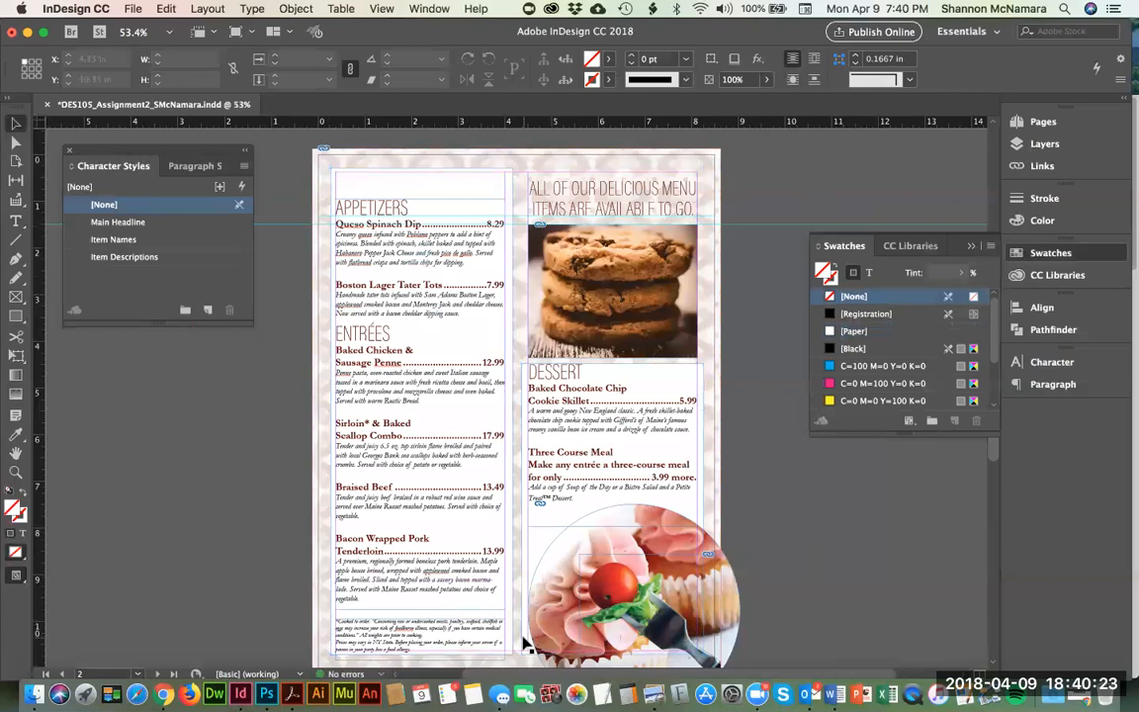
Step: Move the Character Styles panel clear of the page and add a horizontal guide along the top edge of the appetizers column's white panel
key(super+space)
drag(441, 148, 780, 358)
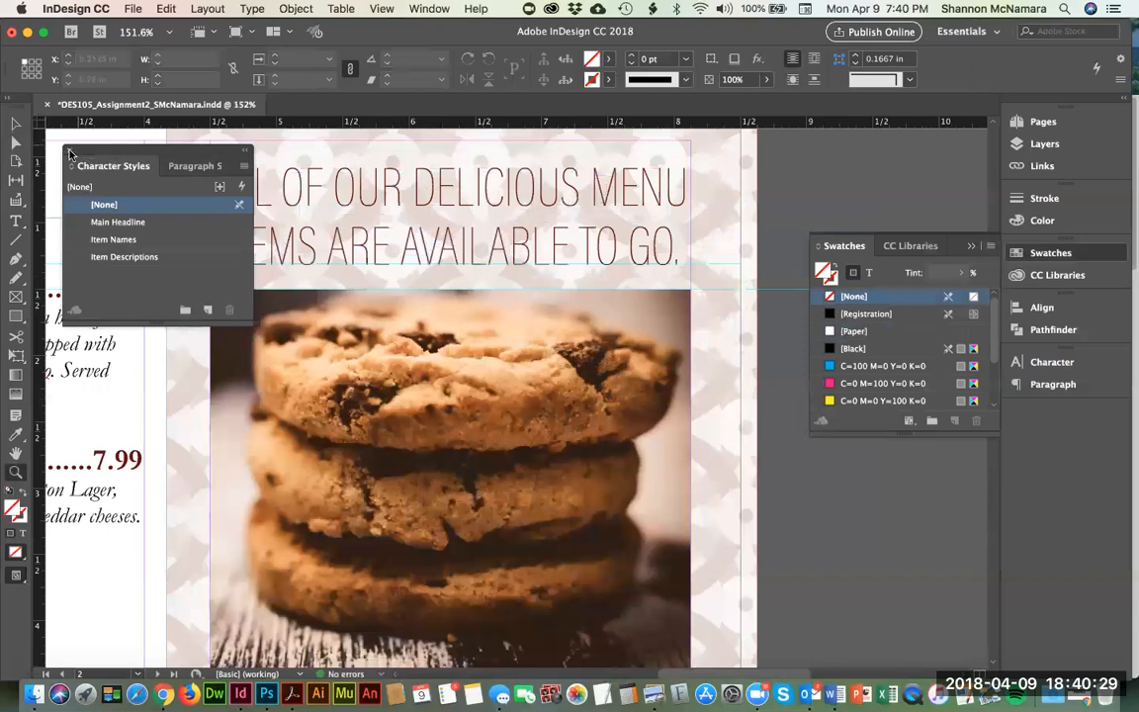
drag(69, 154, 859, 477)
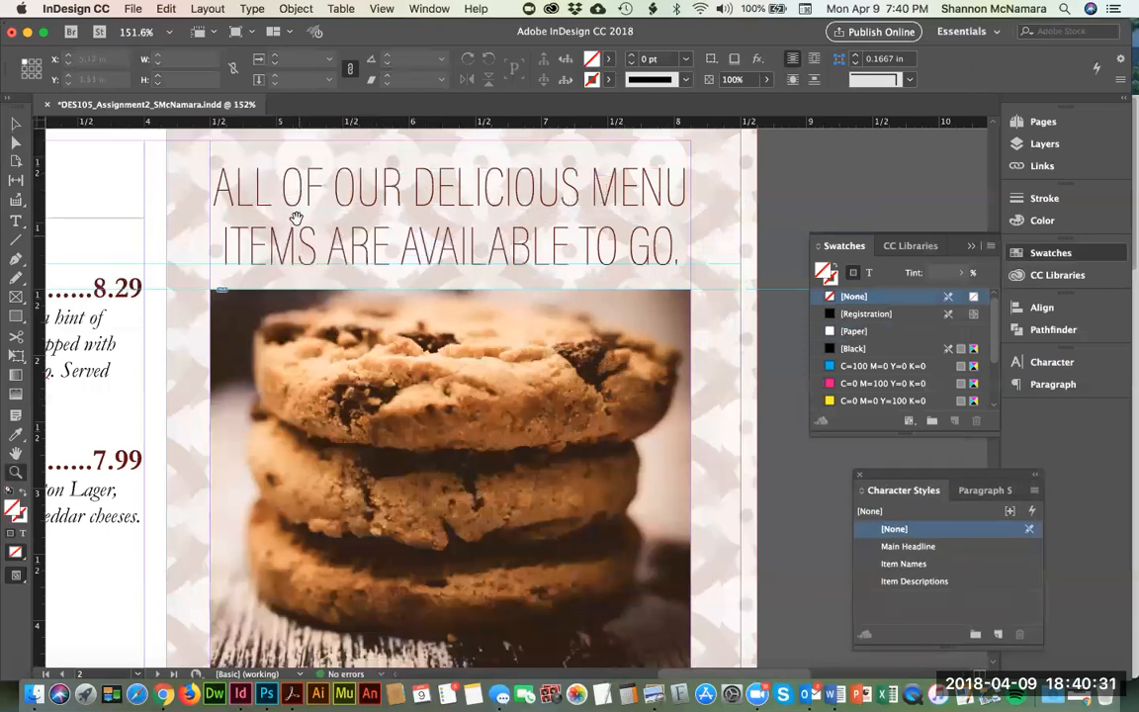
drag(296, 216, 313, 303)
key(v)
drag(302, 120, 163, 224)
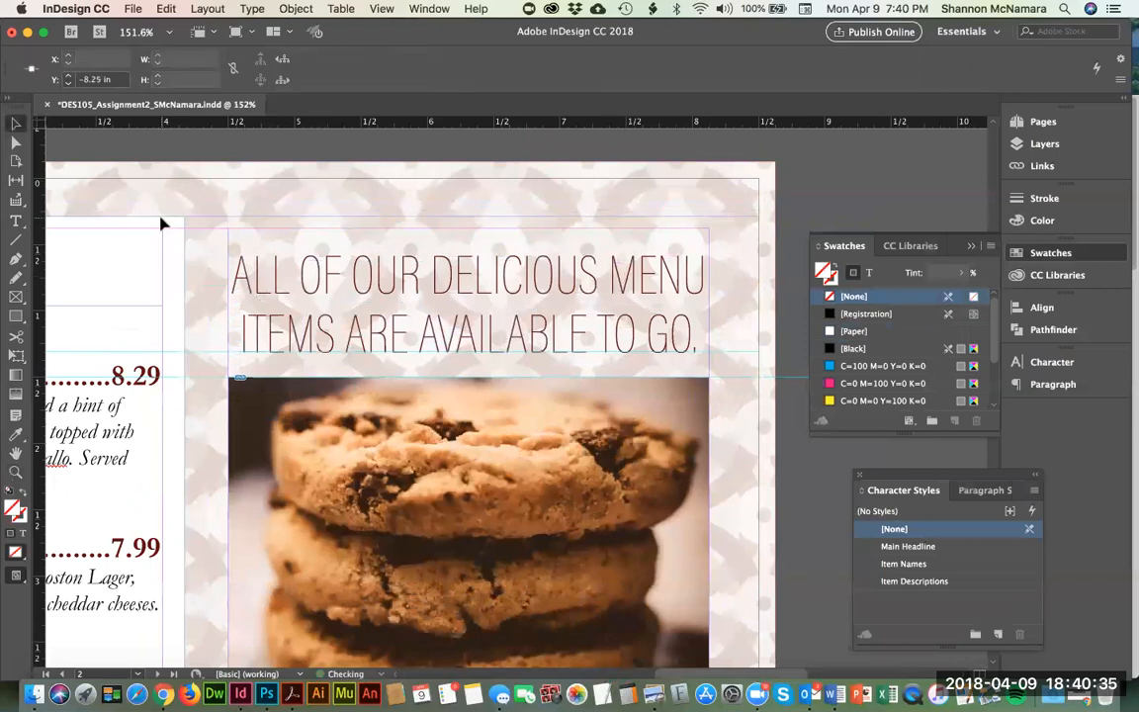
Step: Add a vertical guide at X 4.3625 in along the outer edge of the dessert column's white panel
drag(333, 536, 370, 291)
drag(42, 477, 253, 518)
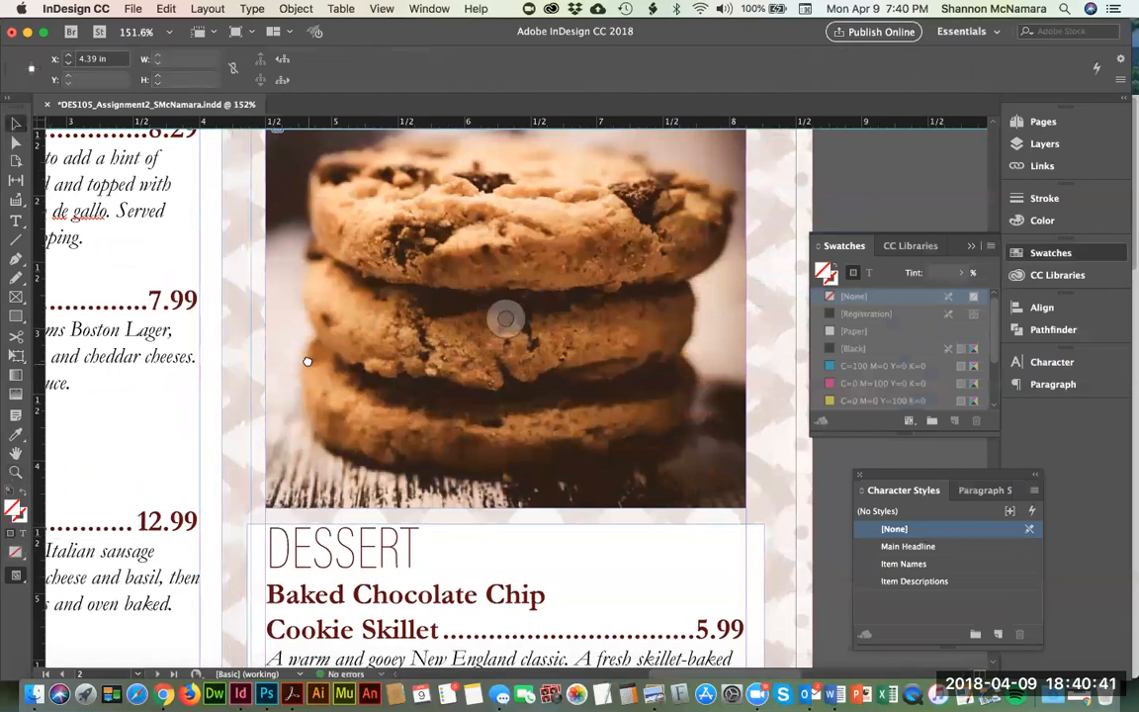
drag(247, 514, 245, 515)
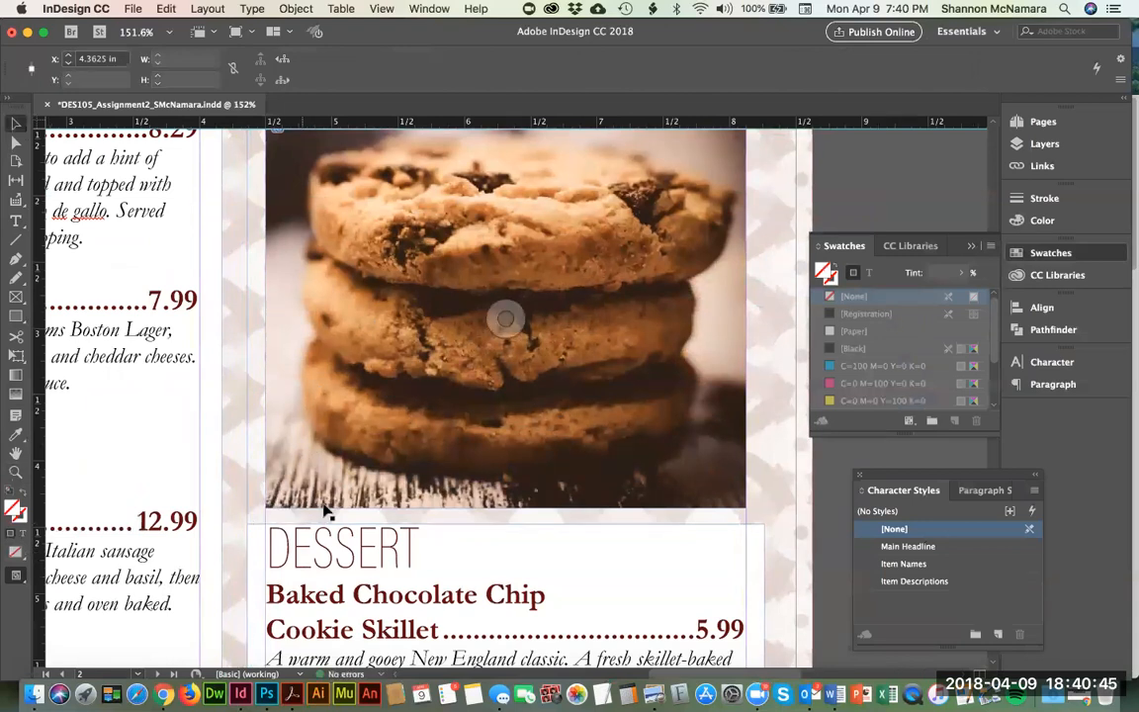
Step: Align the dessert text frame and its white panel on their horizontal centres
click(276, 535)
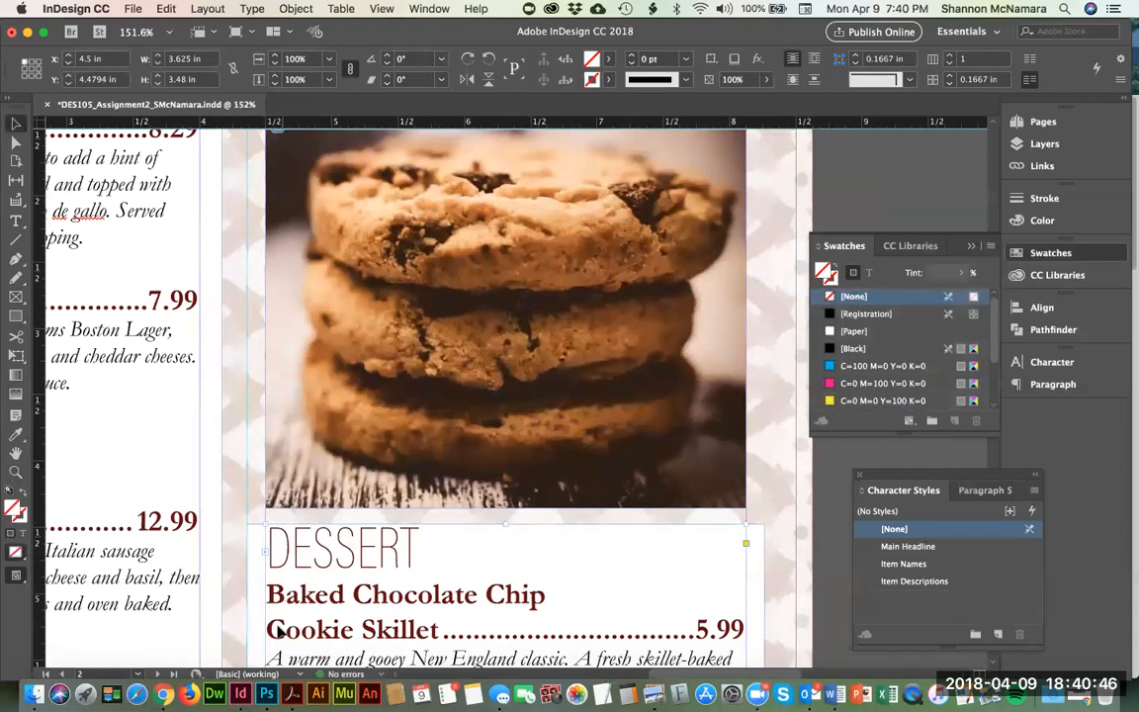
shift+click(253, 564)
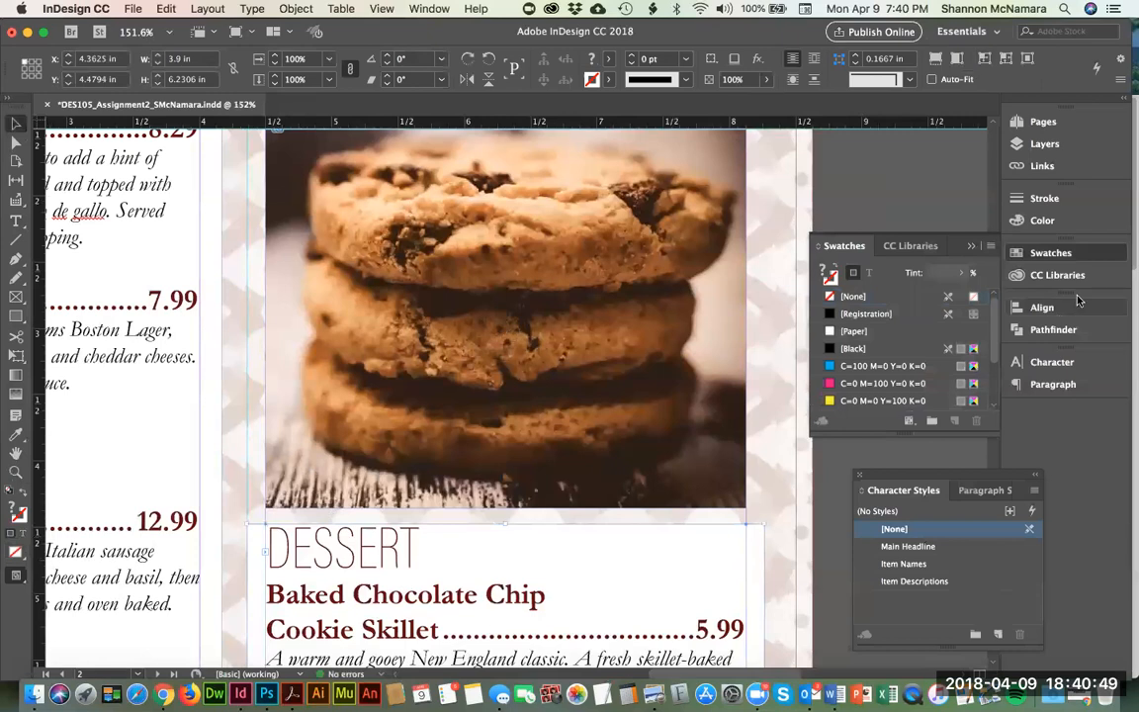
click(1044, 308)
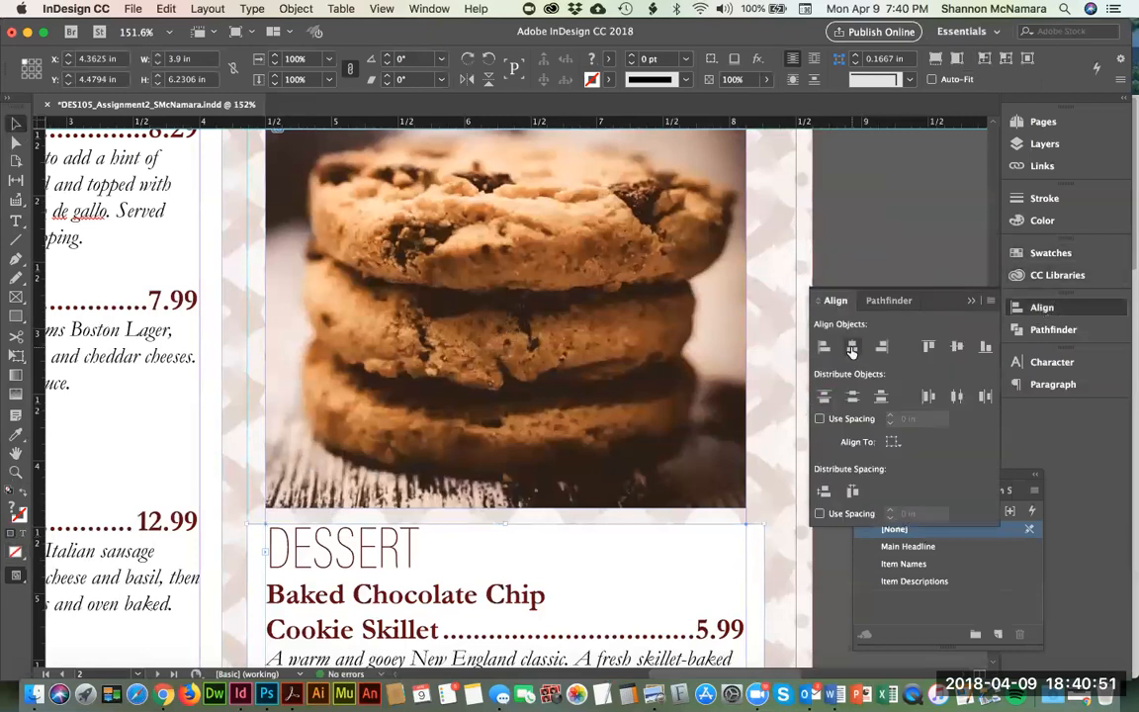
click(852, 348)
click(887, 234)
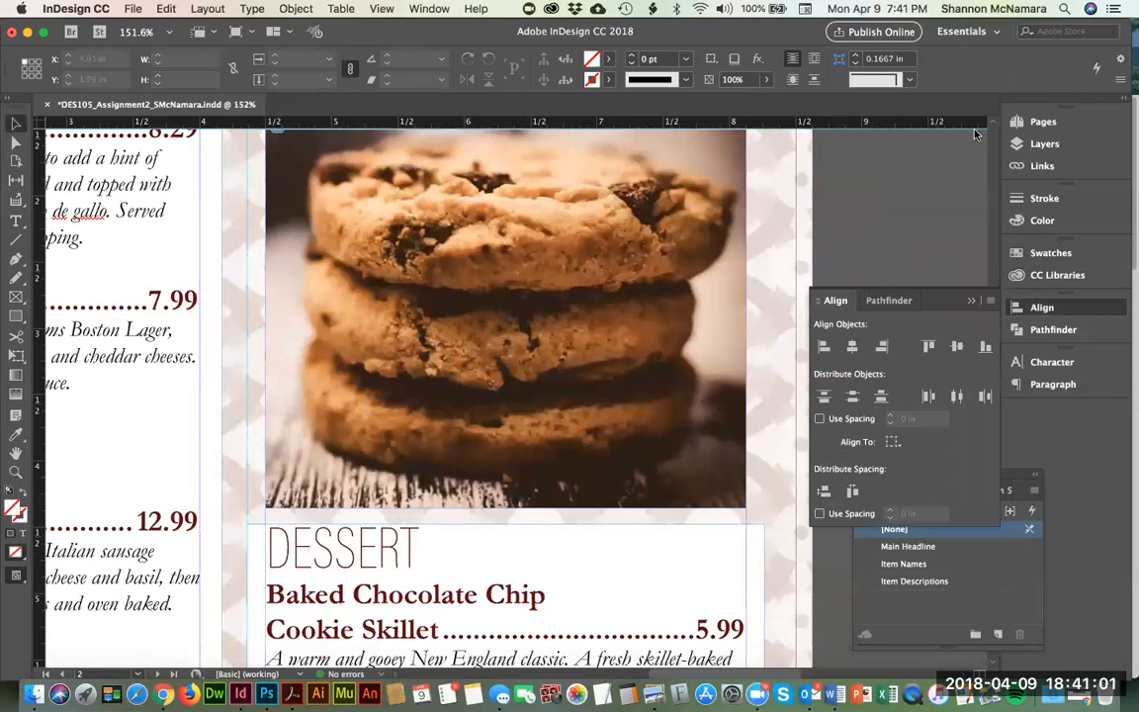
Step: Draw a rectangle about 3.9 in wide and 1.06 in high over the "All of our delicious menu items" headline, starting at the guides' intersection
drag(396, 322, 358, 559)
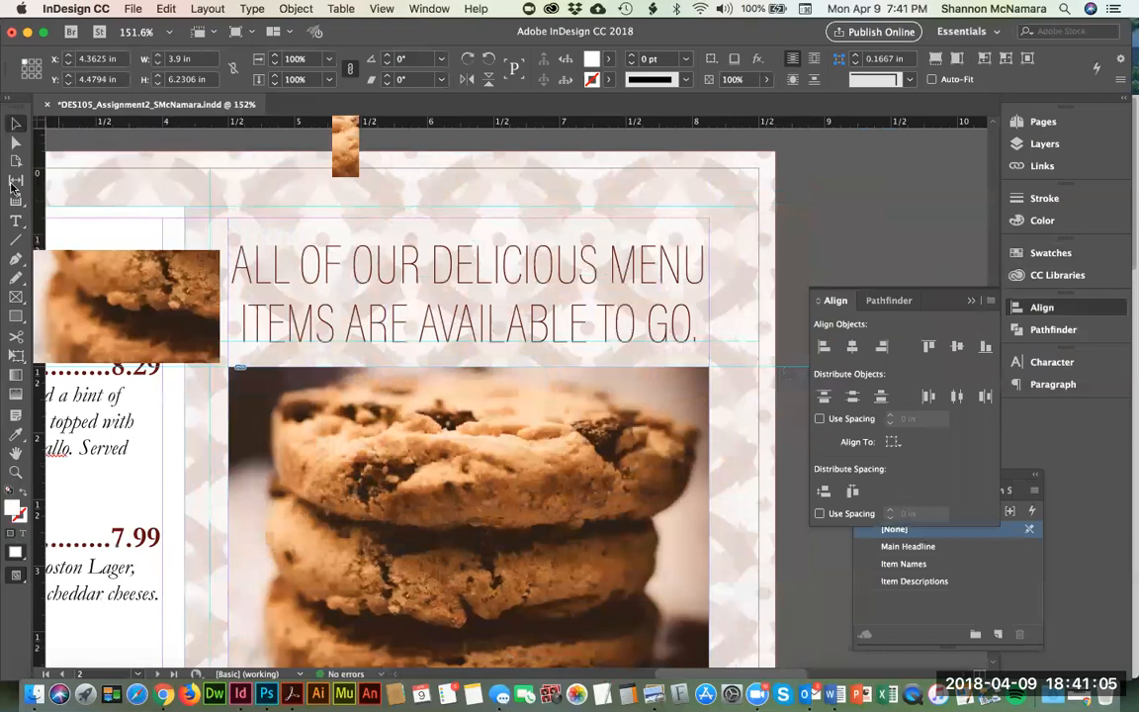
click(16, 315)
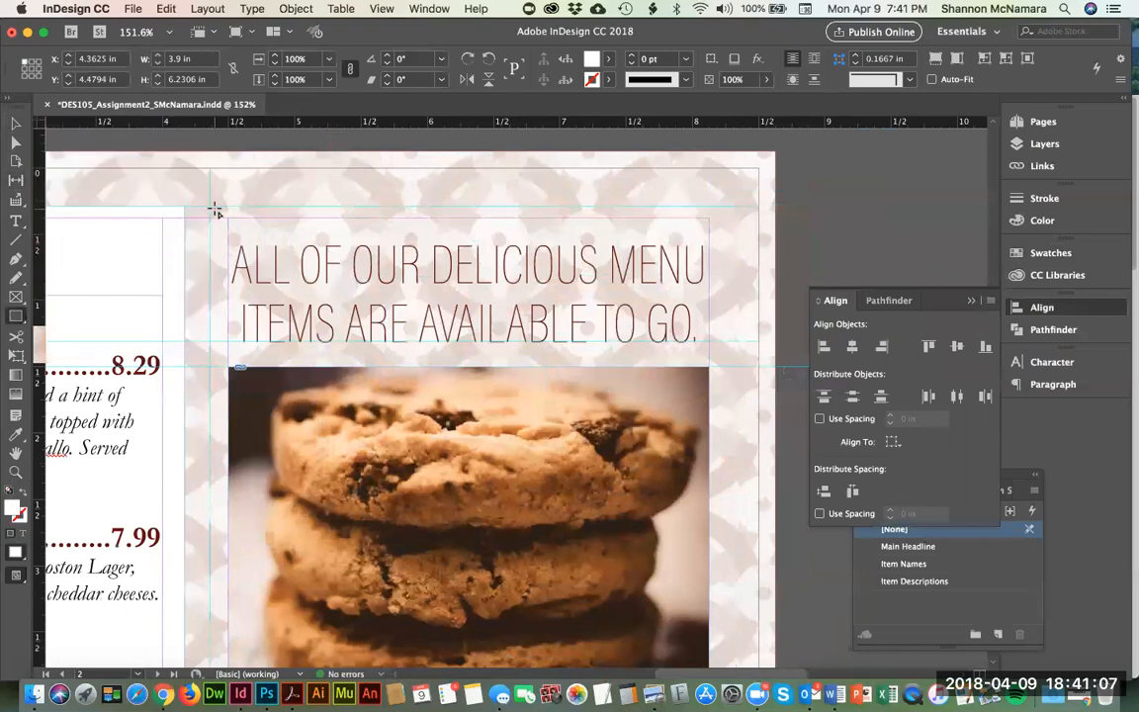
drag(208, 209, 718, 344)
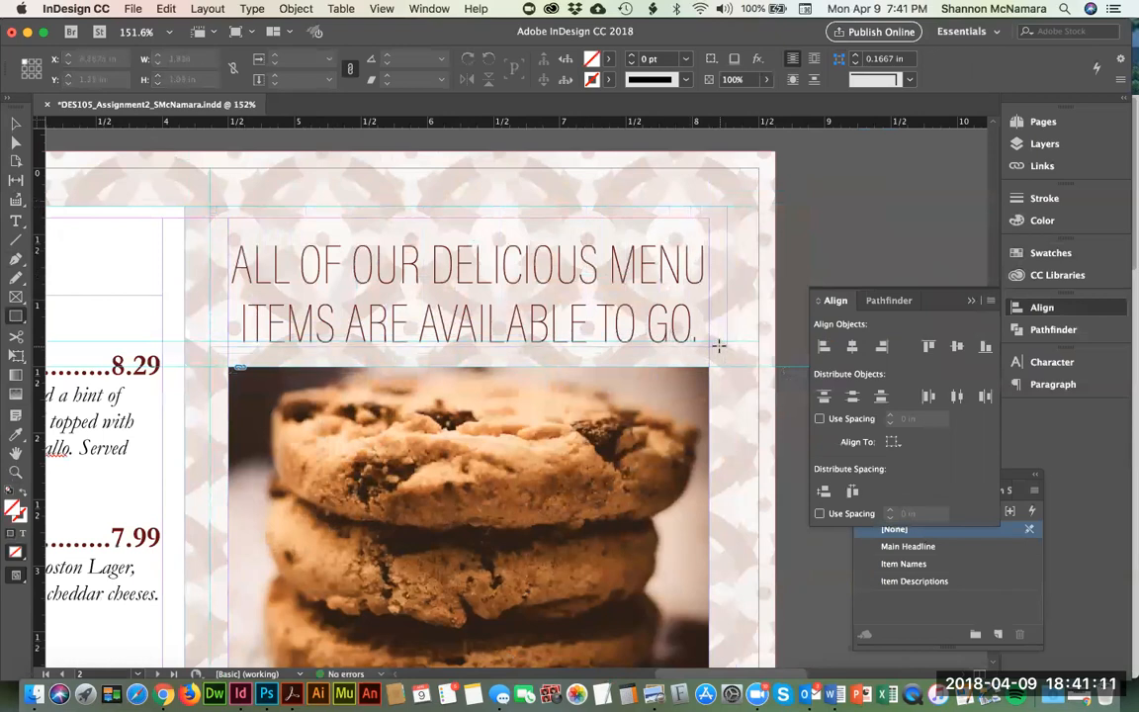
Step: Add a vertical guide at X 8.2625 in along the outer edge of the dessert panel and headline rectangle
scroll(615, 535, down, 3)
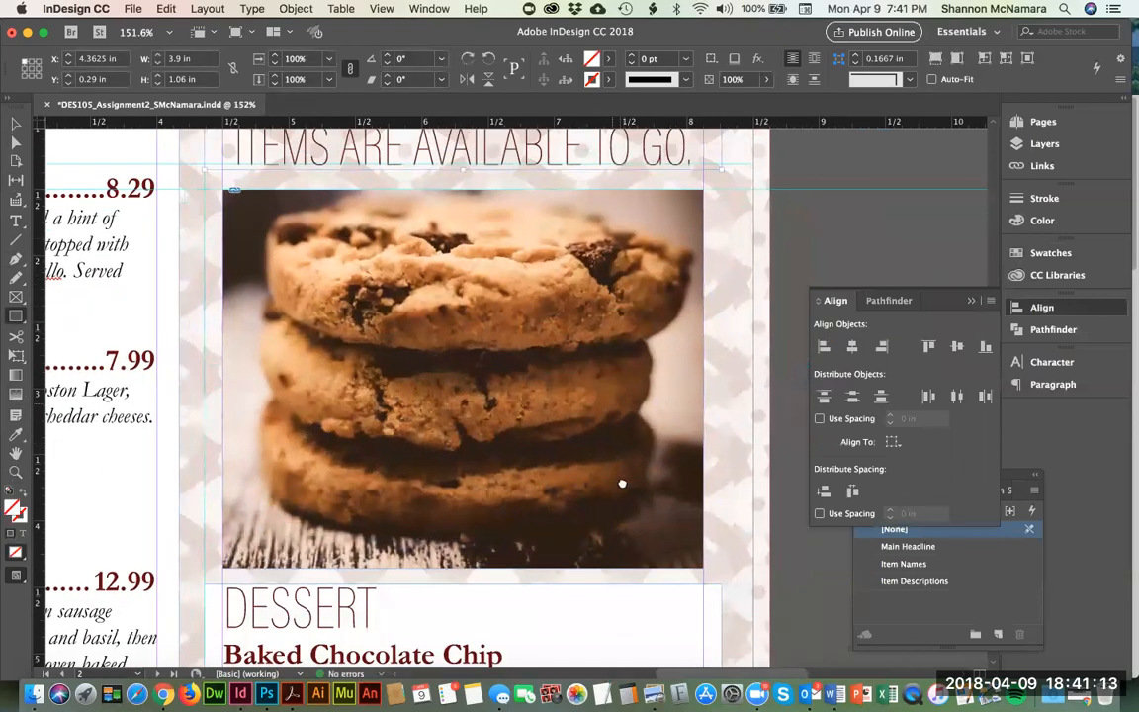
scroll(619, 483, left, 2)
drag(40, 327, 738, 368)
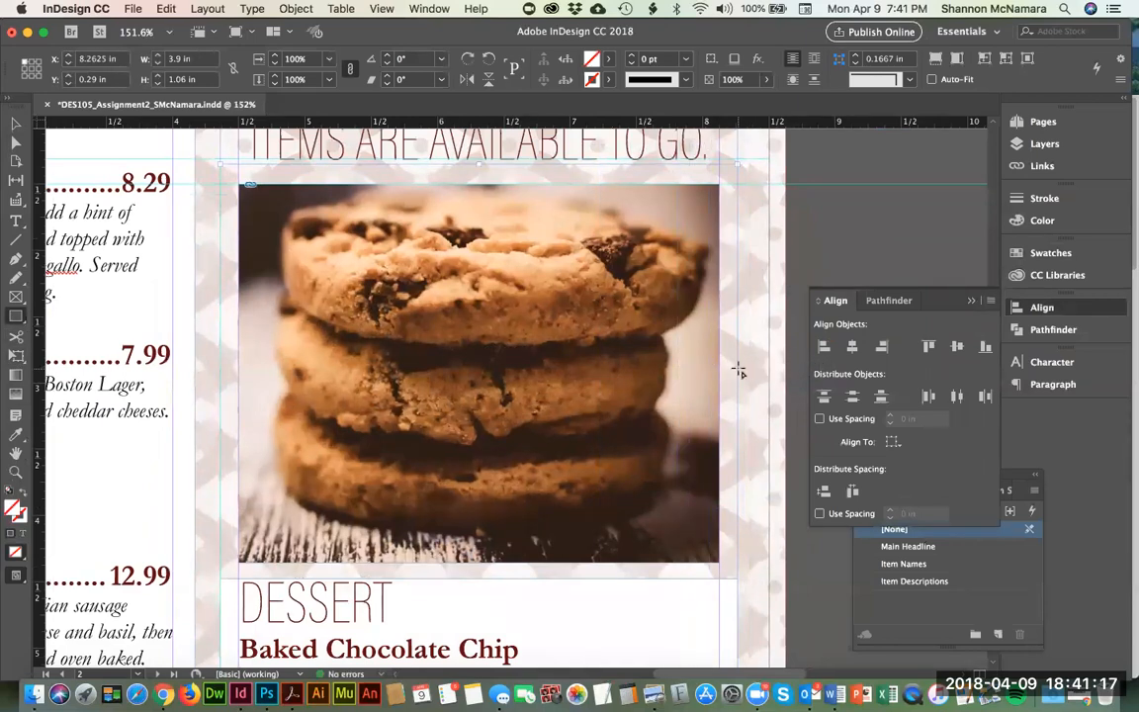
Step: Extend the headline rectangle downward to 1.125 in high and fill it with the dark red swatch C=34 M=98 Y=96 K=52
scroll(591, 462, up, 4)
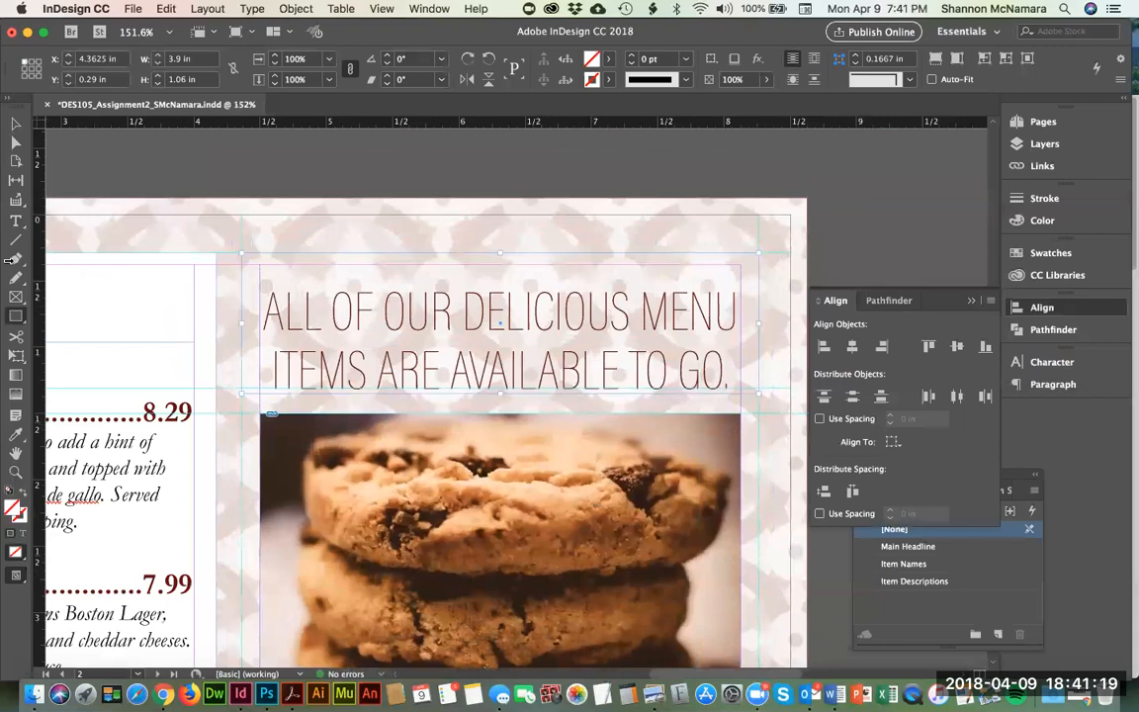
click(16, 123)
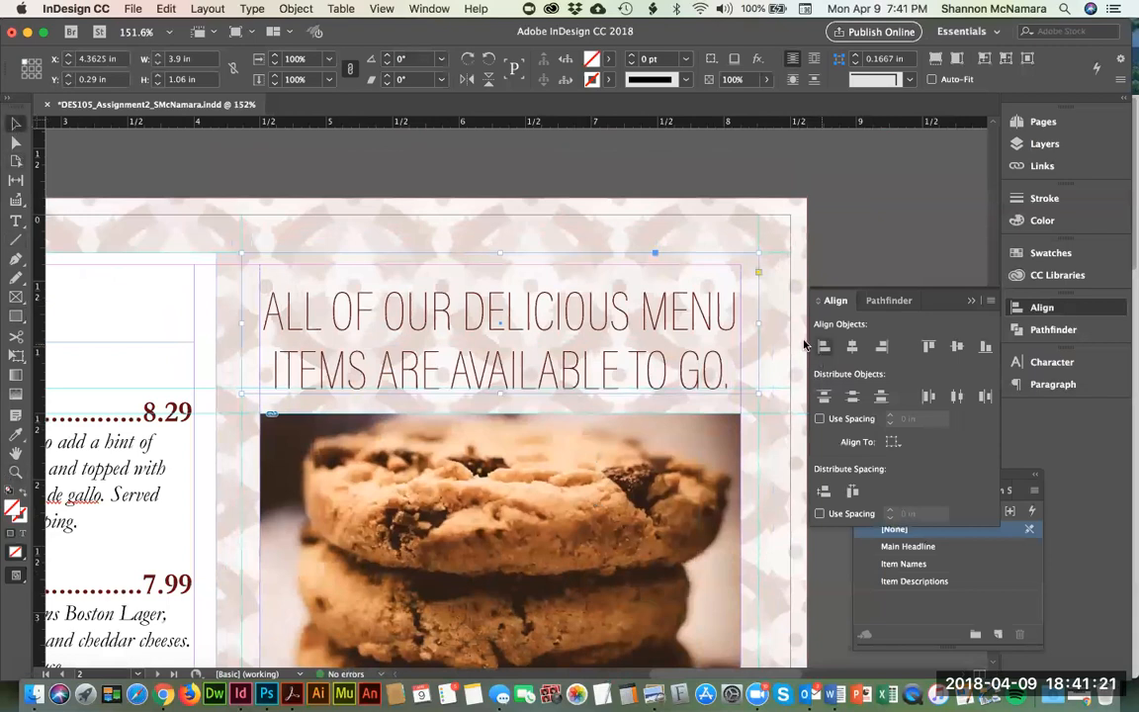
drag(502, 395, 503, 402)
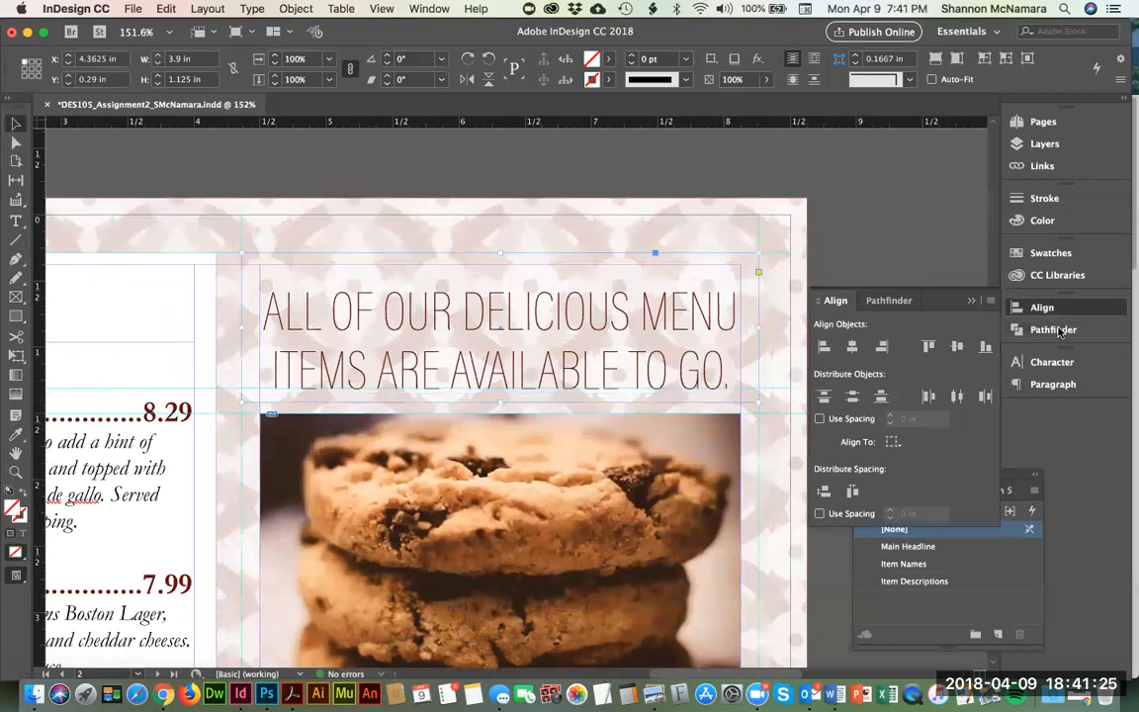
click(1050, 253)
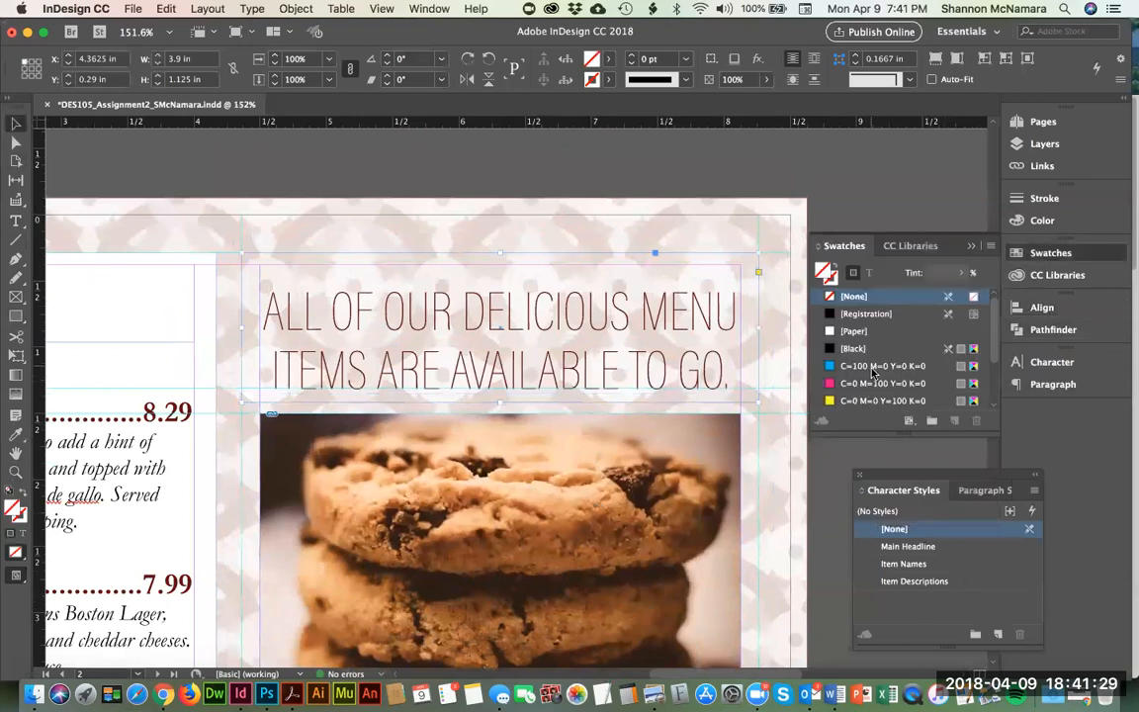
scroll(872, 373, down, 3)
click(889, 400)
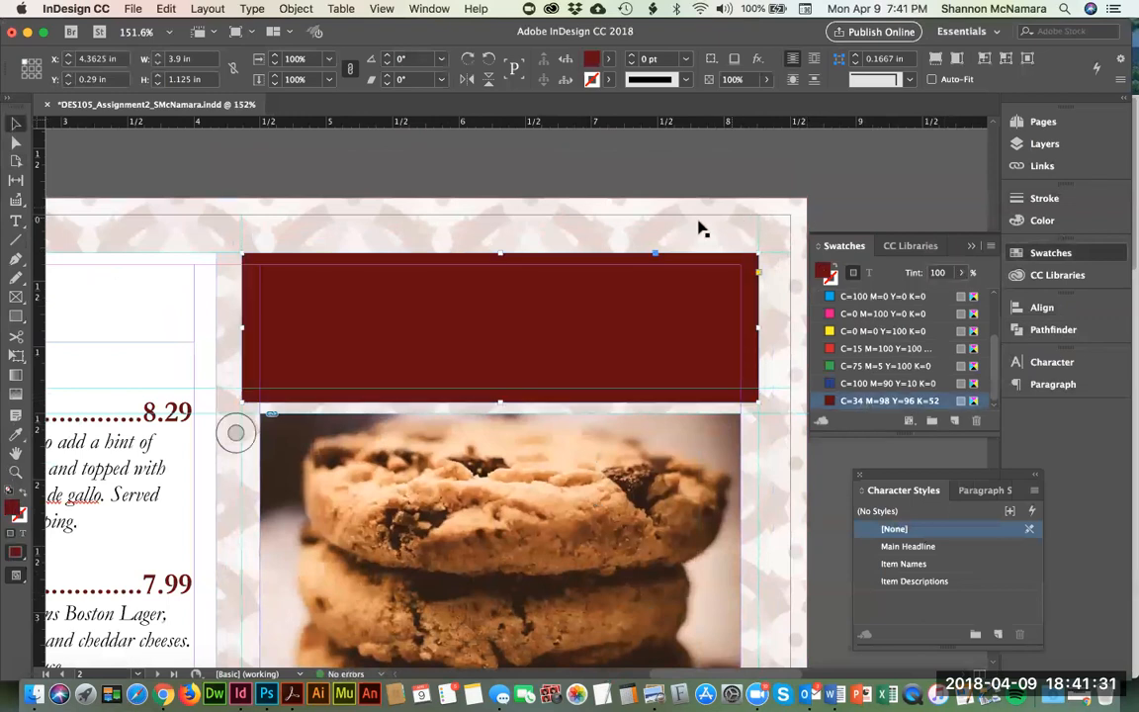
Step: Select the headline text frame beneath the dark red rectangle and colour its text with the Paper swatch
click(863, 183)
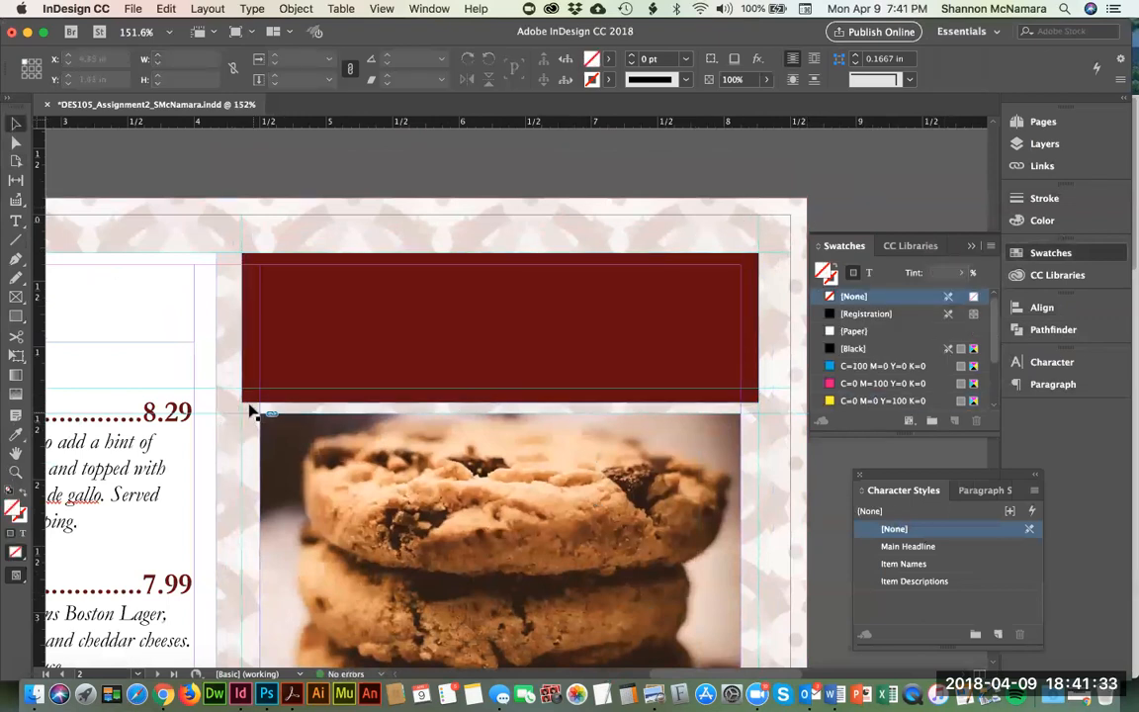
click(379, 292)
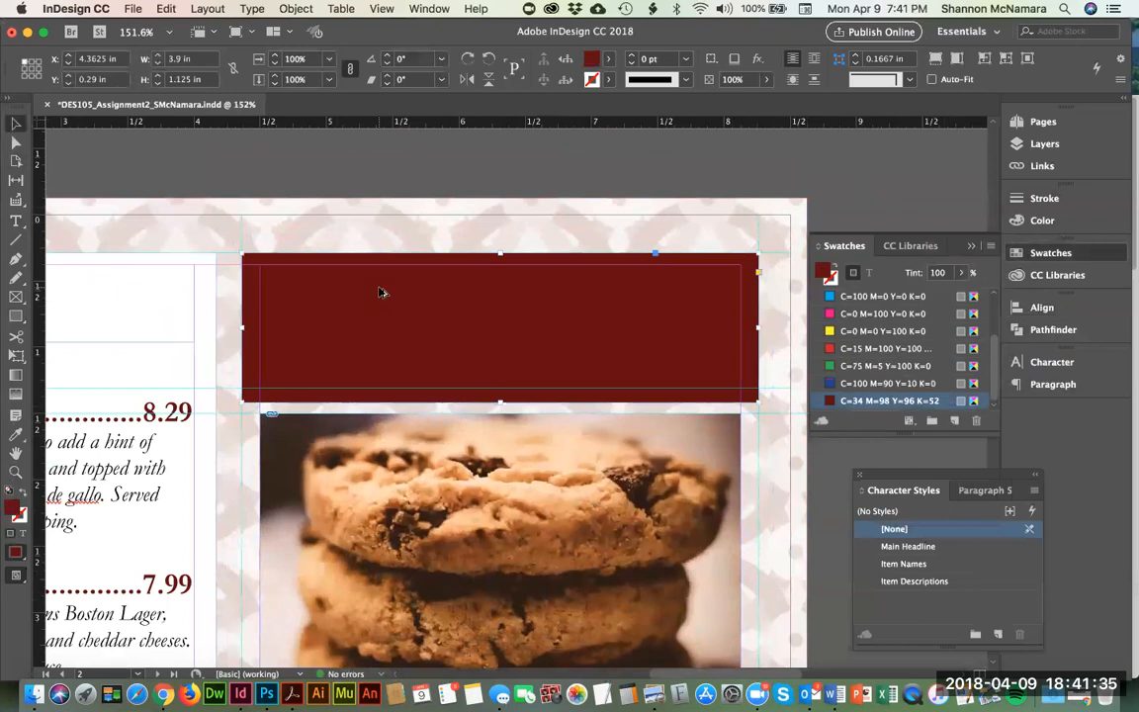
click(378, 293)
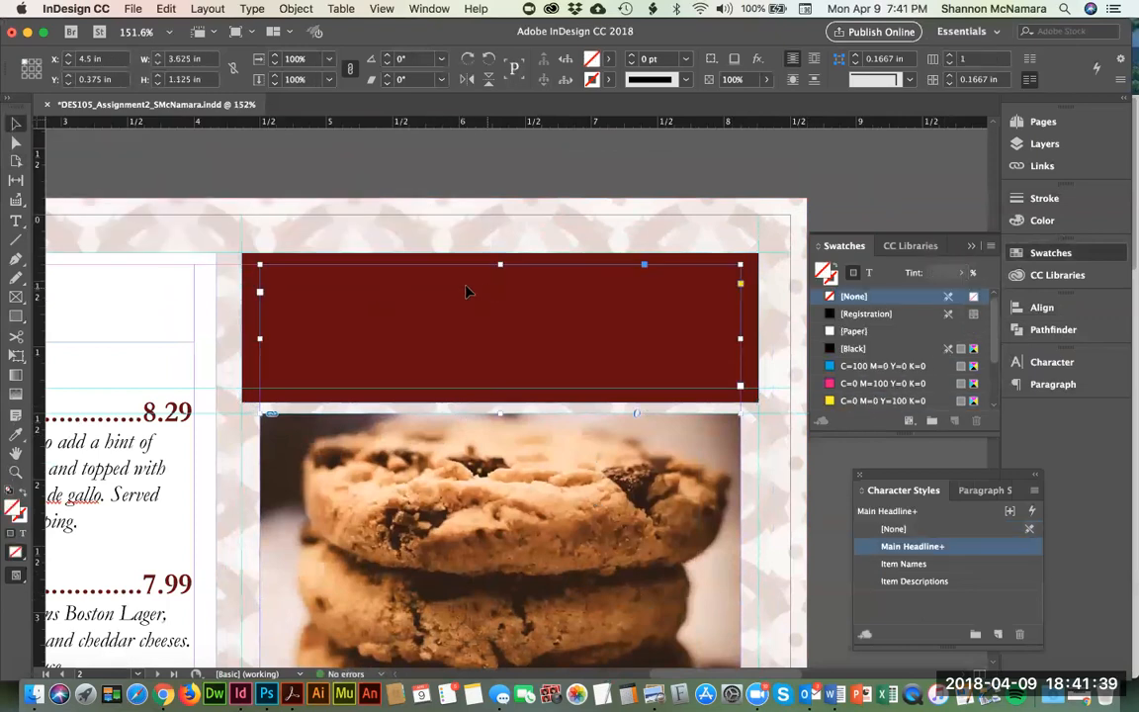
click(869, 272)
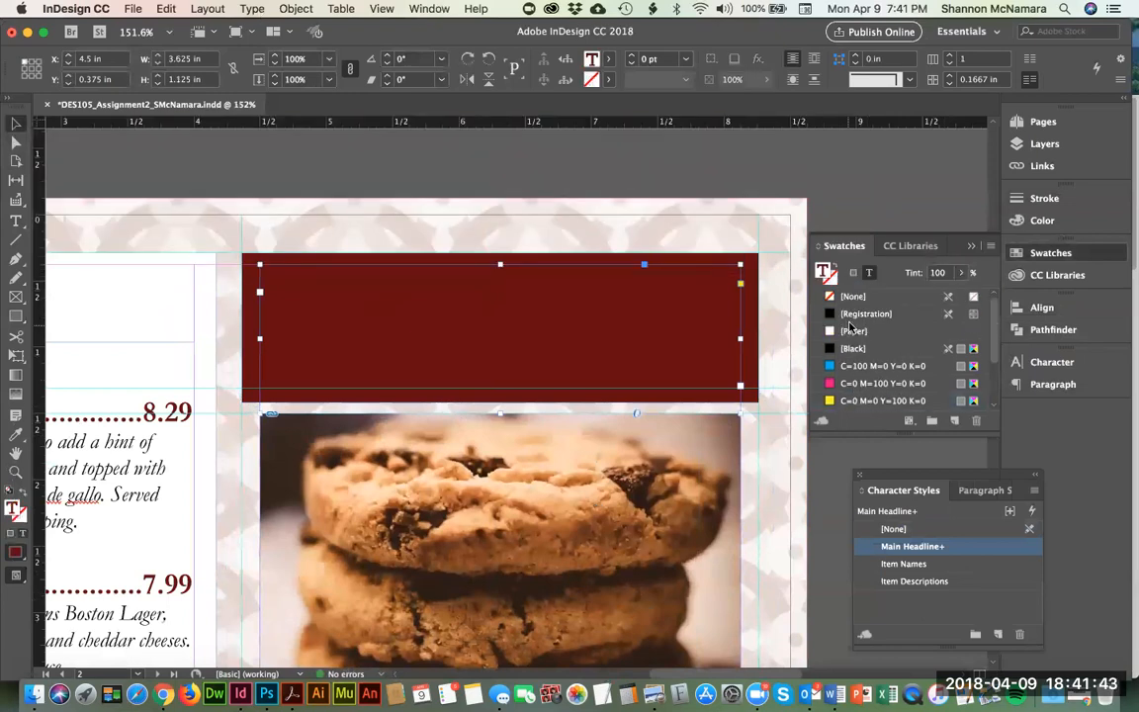
click(852, 330)
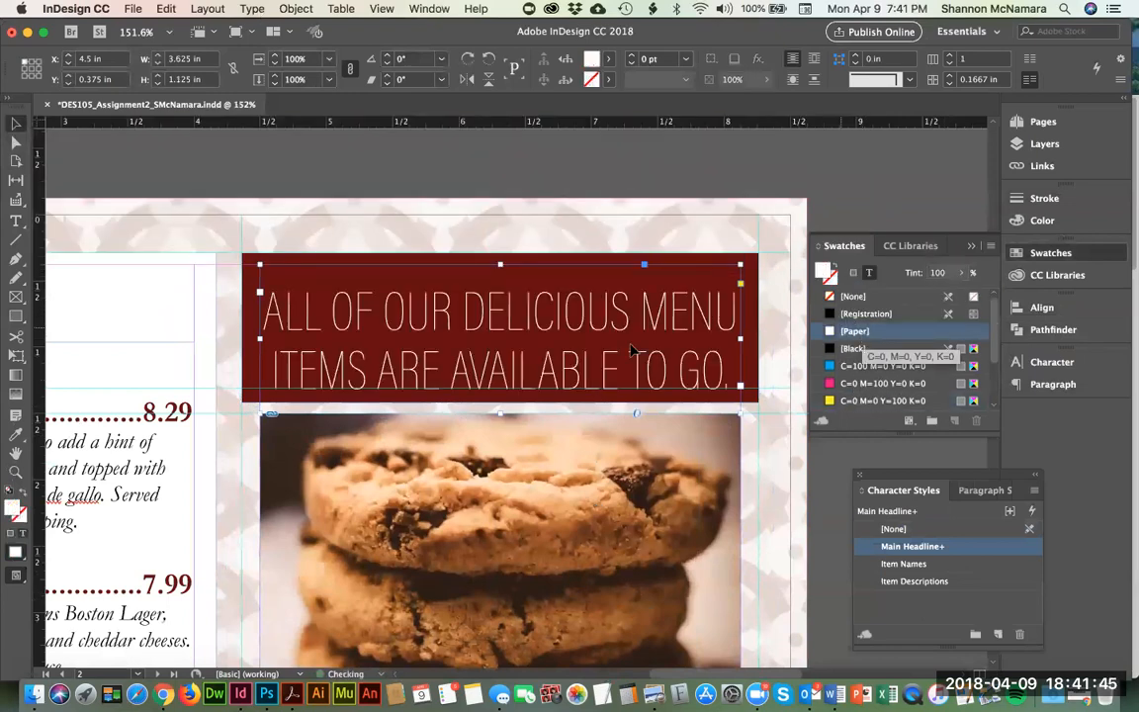
click(874, 196)
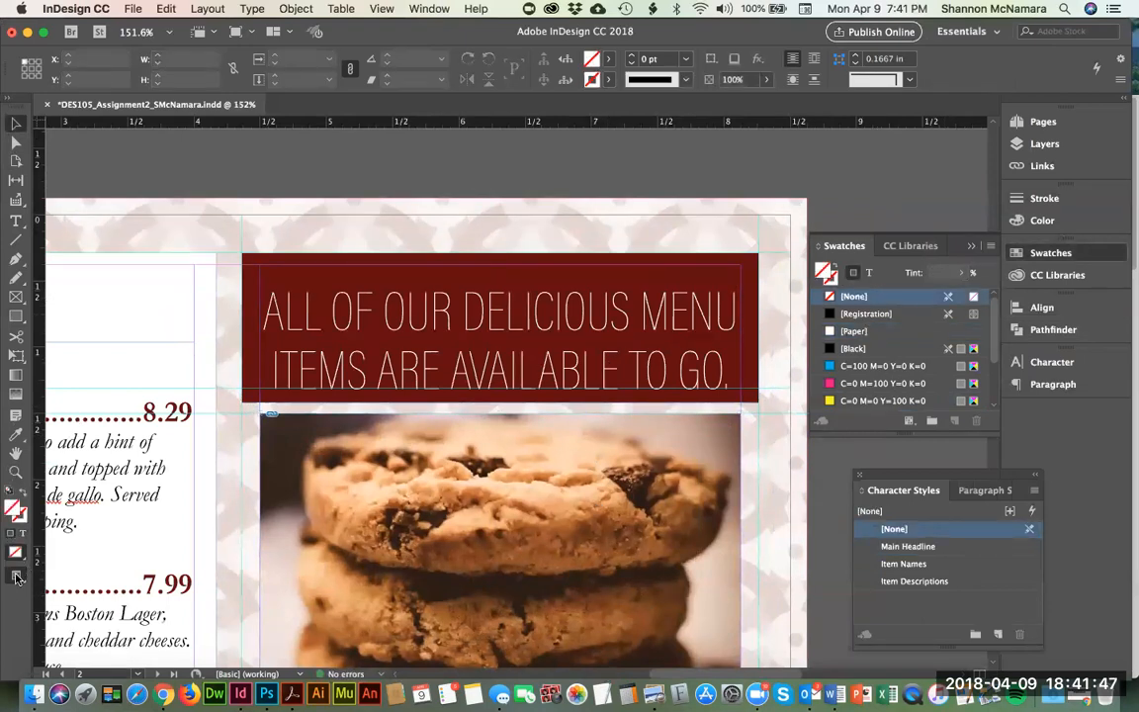
Step: Switch the screen mode to Preview and compare the headline box with the neighbouring Appetizers column
click(16, 577)
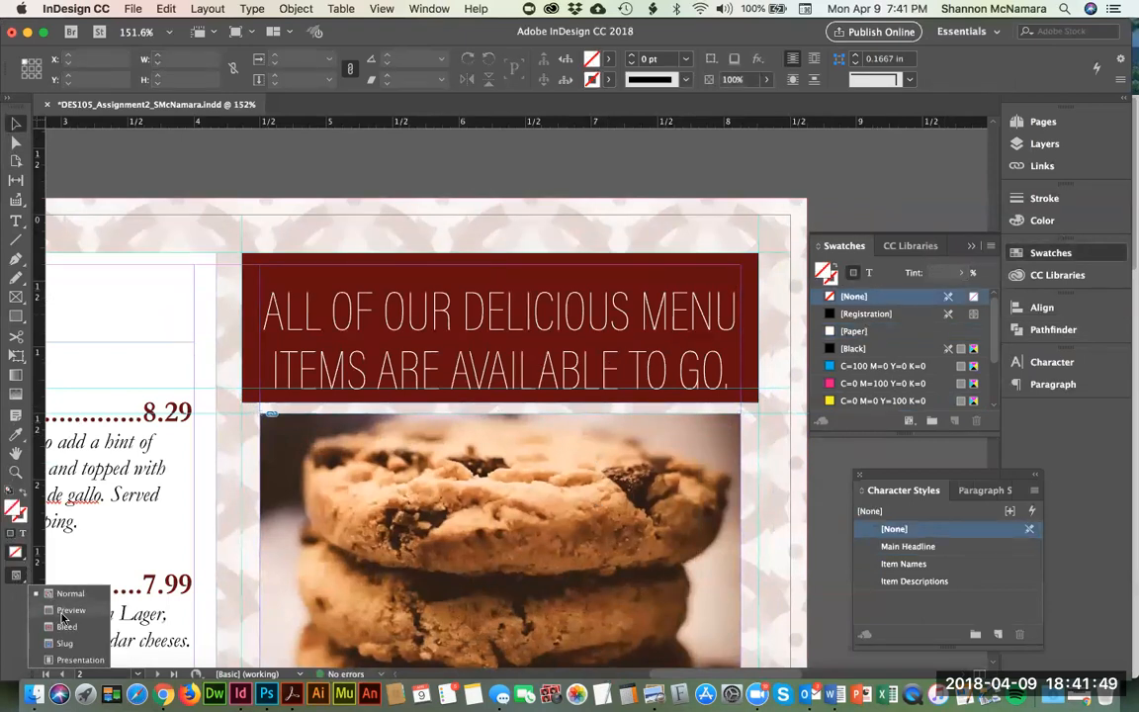
click(66, 610)
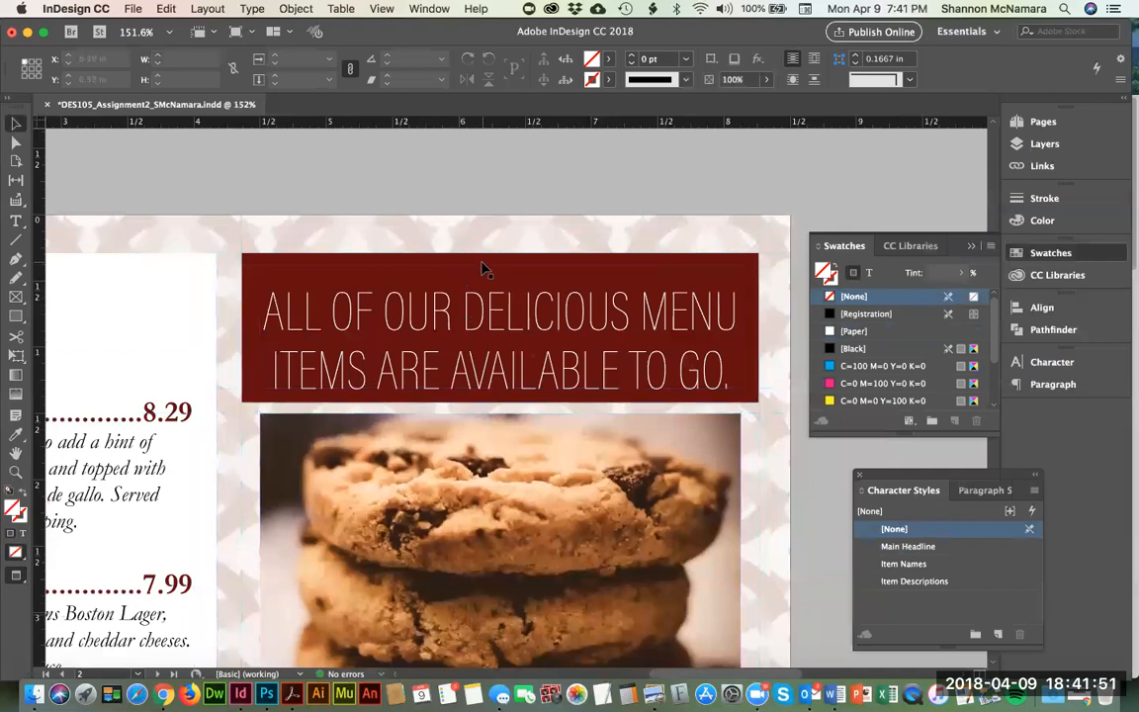
click(484, 332)
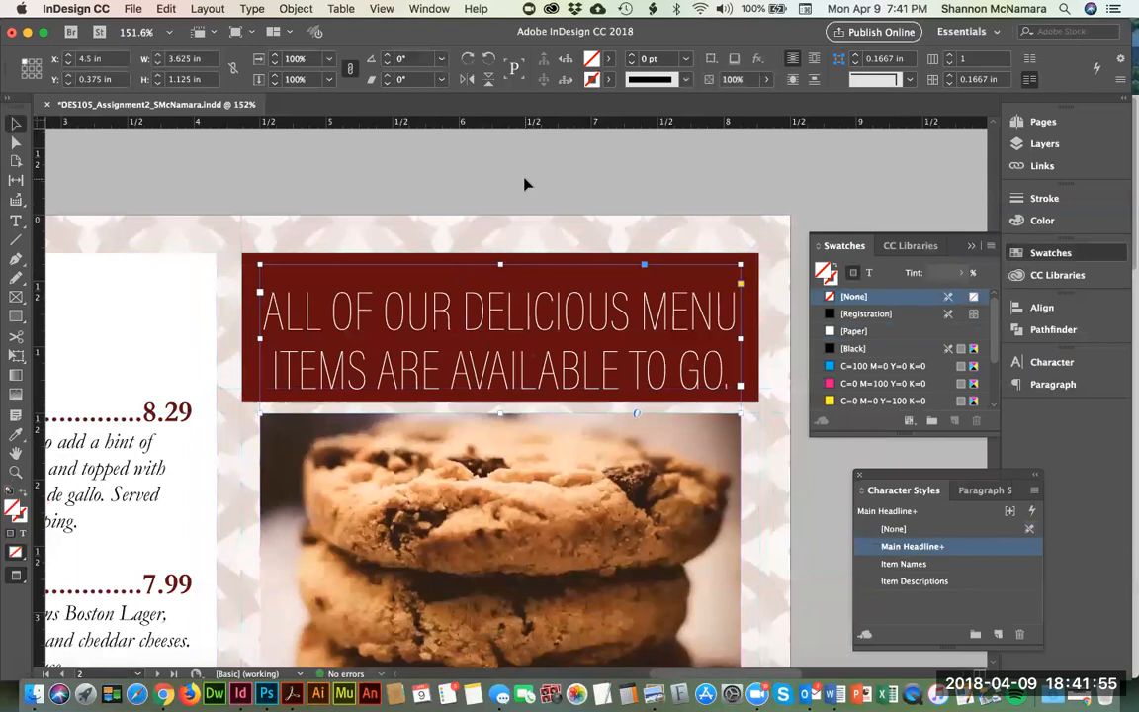
click(526, 183)
click(510, 313)
drag(346, 164, 626, 140)
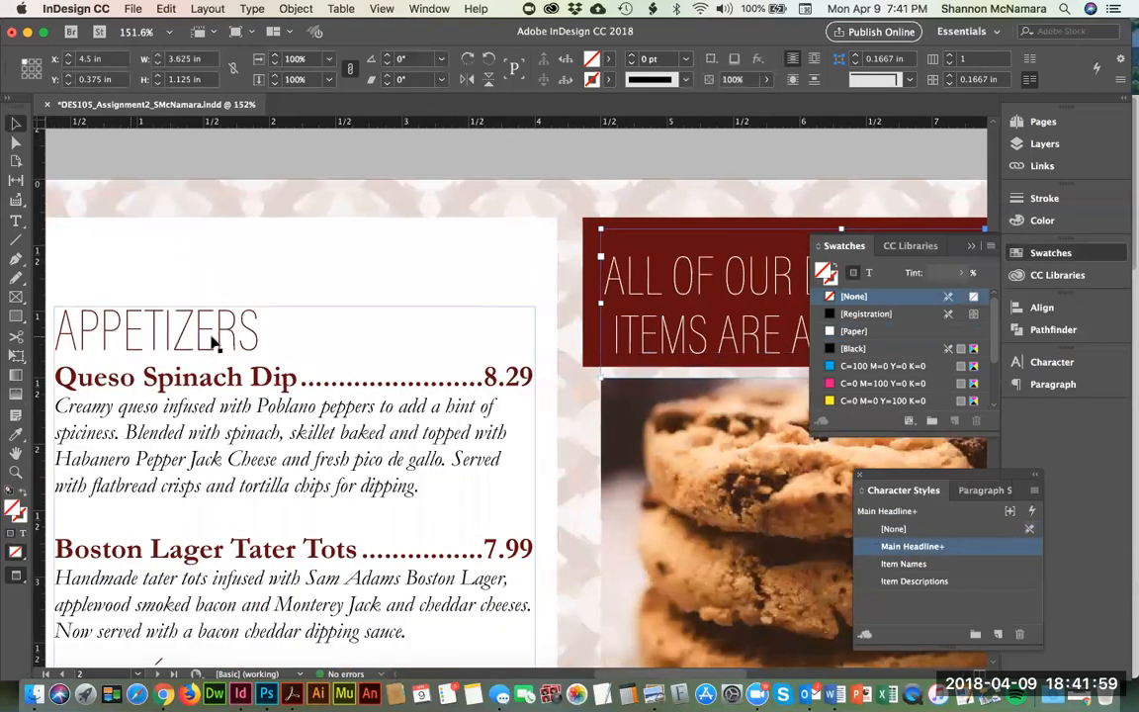
drag(820, 273, 496, 294)
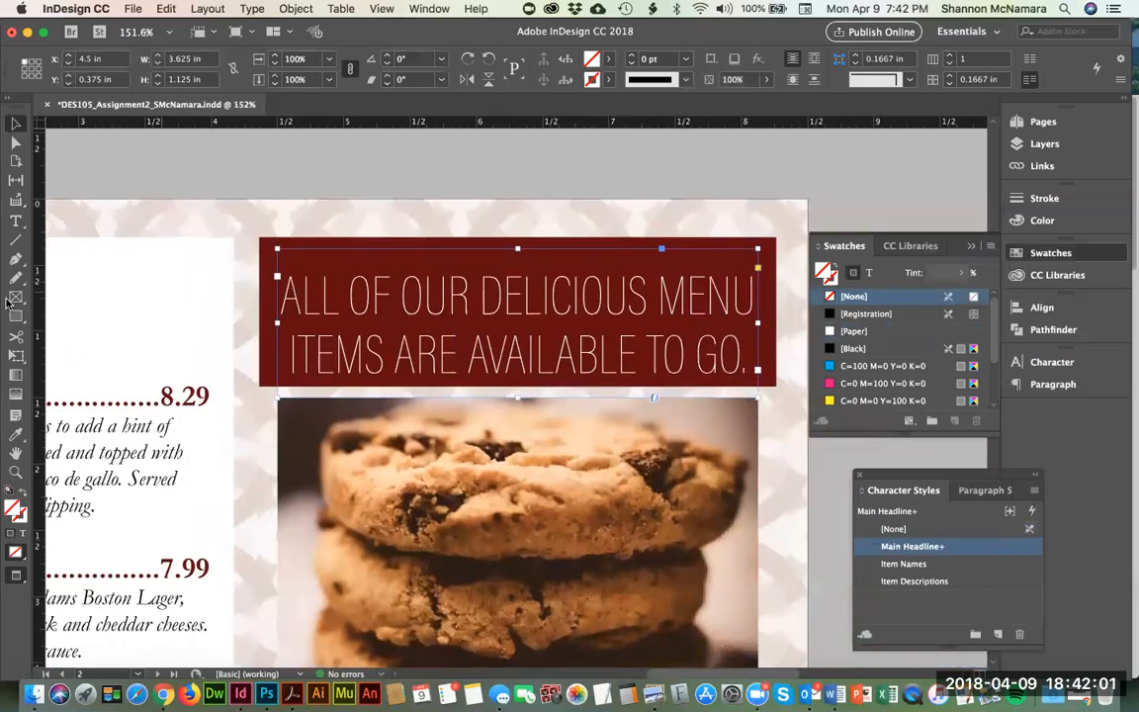
Step: Set the leading of the whole "All of our delicious menu items are available to go." headline to 36 pt
double_click(550, 295)
key(super+a)
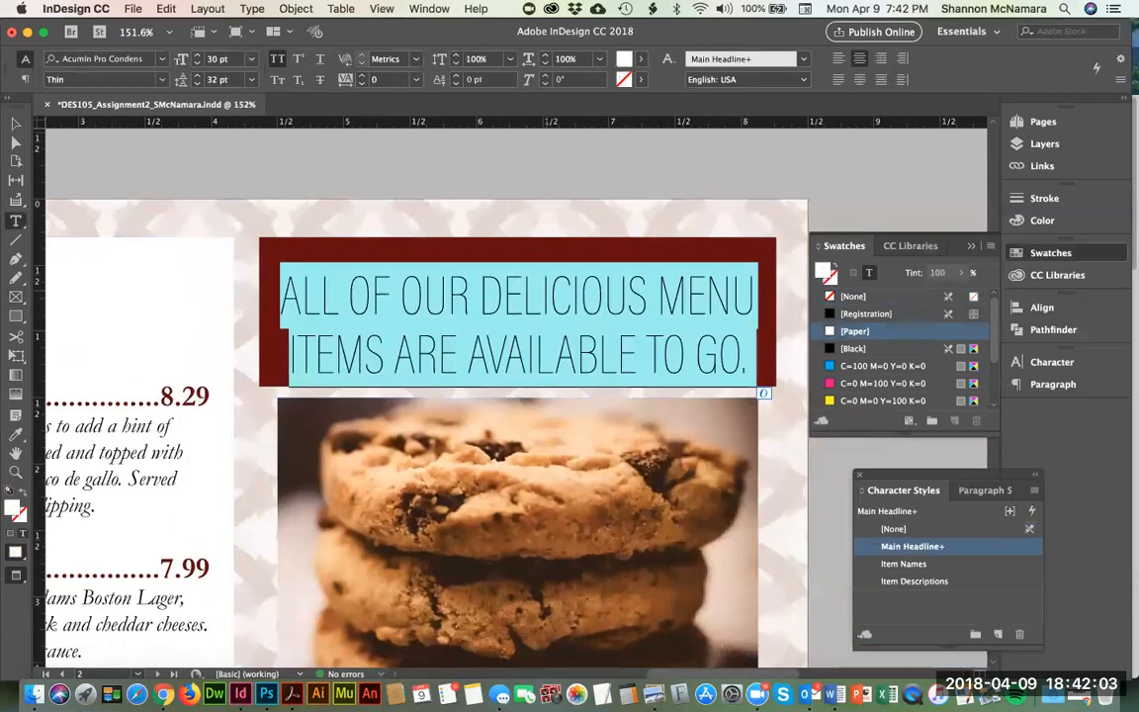
key(alt+Up)
key(alt+Up)
key(alt+Down)
key(alt+Down)
key(alt+Up)
key(alt+Down)
key(alt+Down)
key(Left)
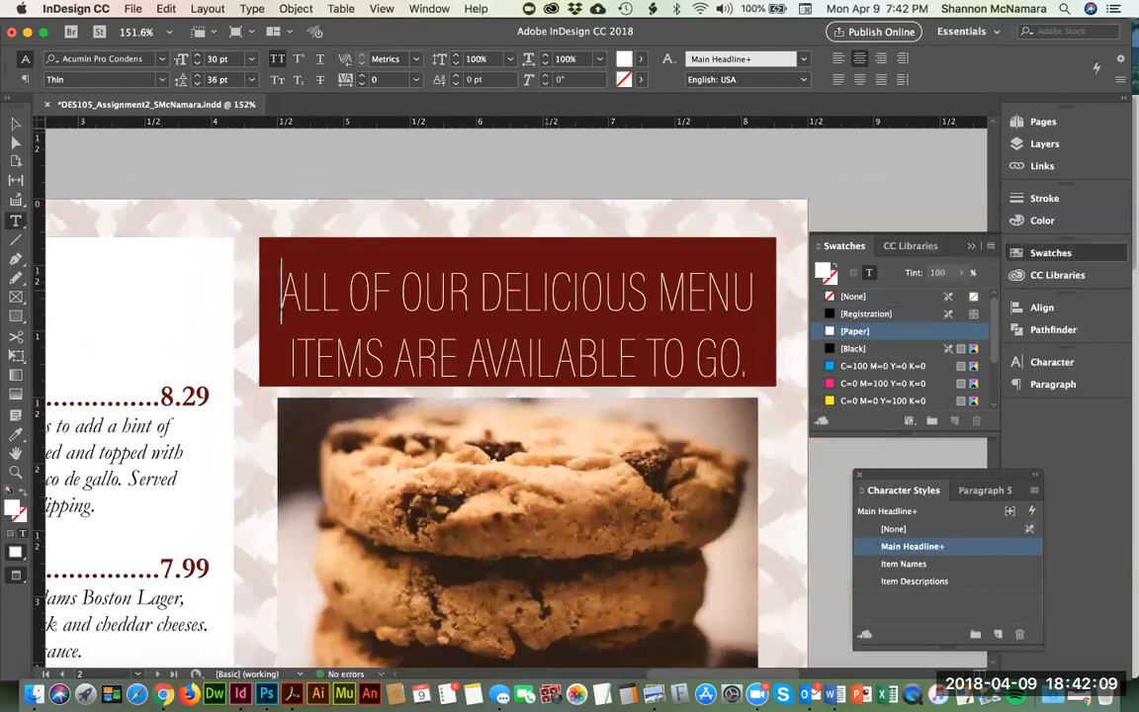
Step: Nudge the headline text frame up to Y 0.2917 in within the dark red rectangle
click(15, 132)
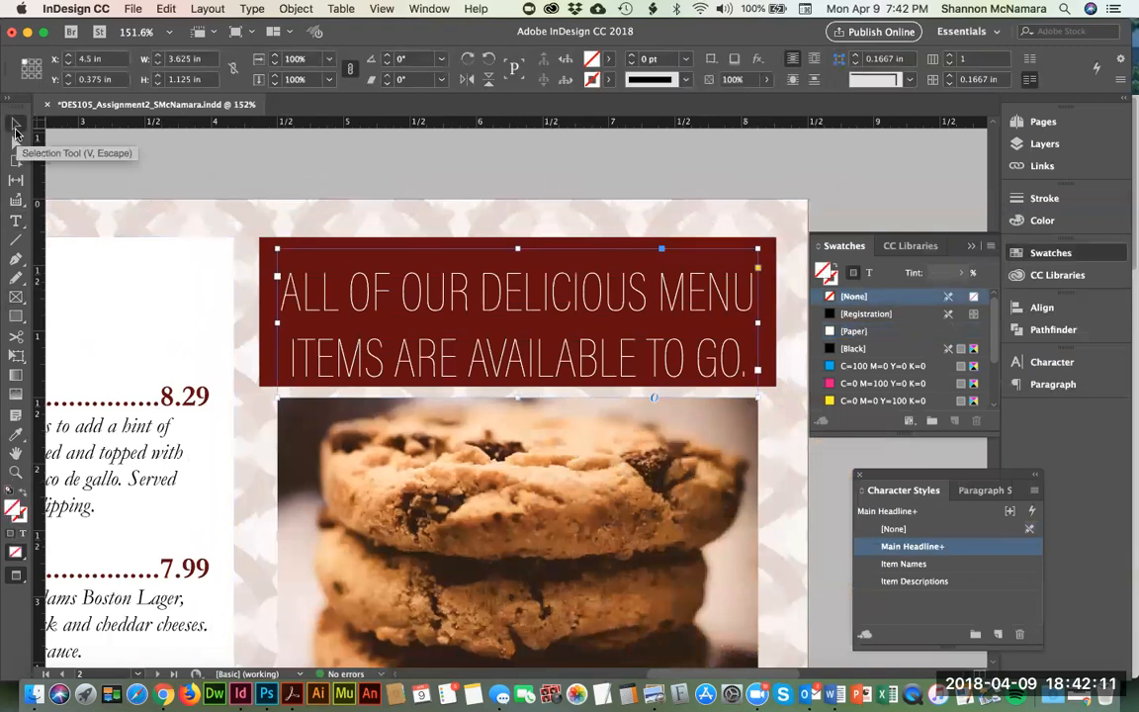
key(Up)
key(Up)
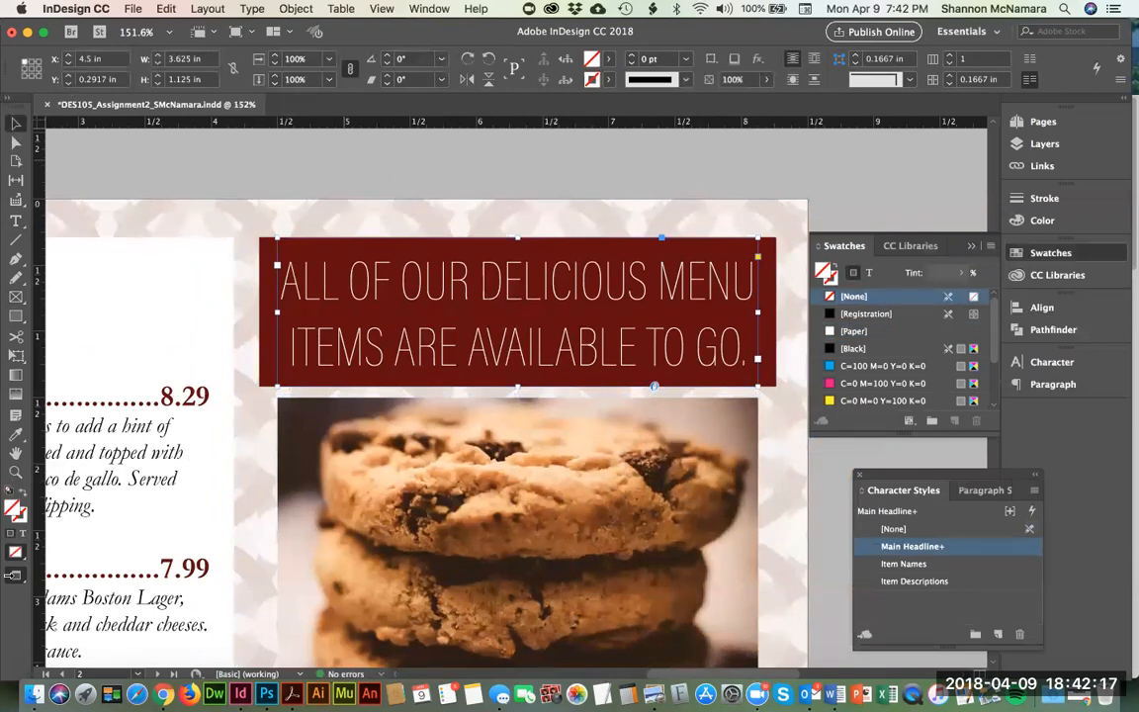
Step: Return to the Normal screen mode and move the horizontal guide near the Appetizers heading's baseline to Y 1.26 in
drag(18, 579, 29, 589)
click(297, 179)
scroll(472, 267, left, 5)
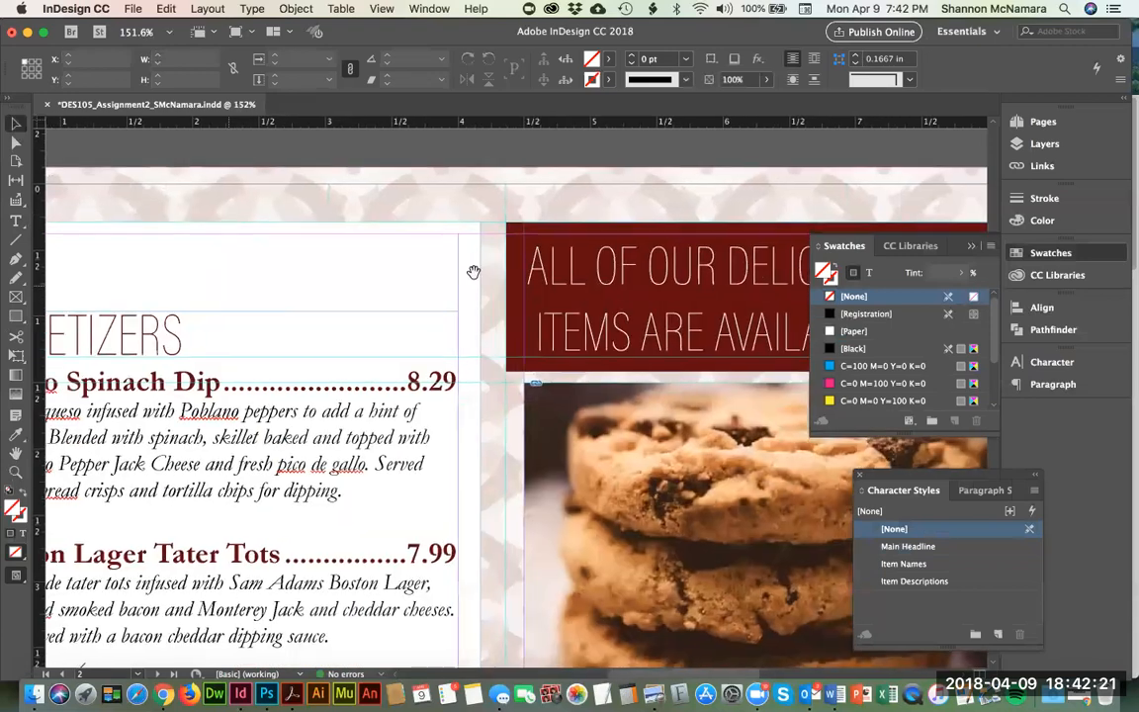
drag(484, 362, 485, 355)
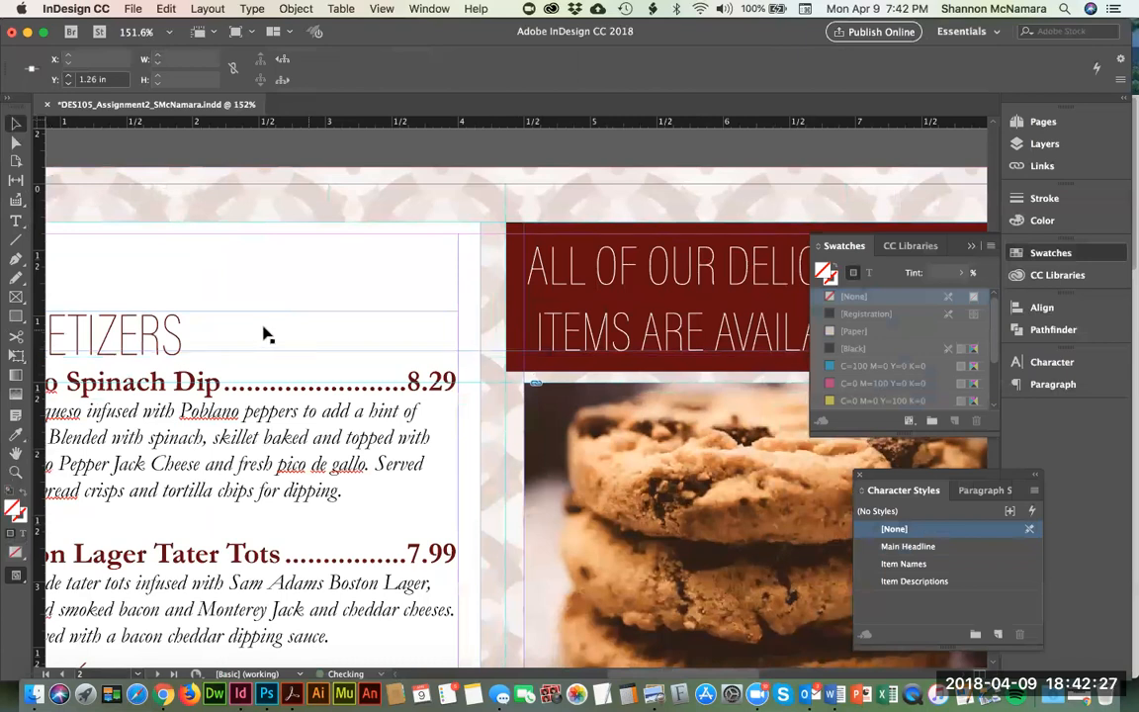
Step: Nudge the Appetizers text frame up to Y 0.9361 in and fit the page in the window
scroll(297, 316, left, 4)
click(292, 330)
key(Up)
key(Up)
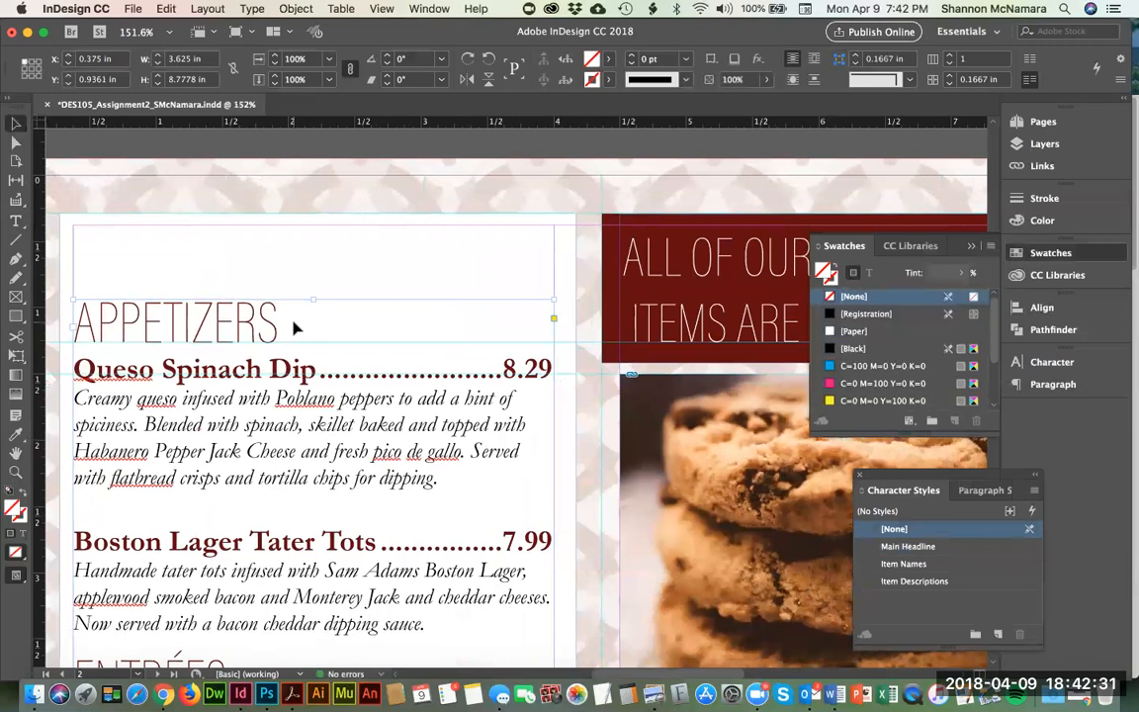
key(super+0)
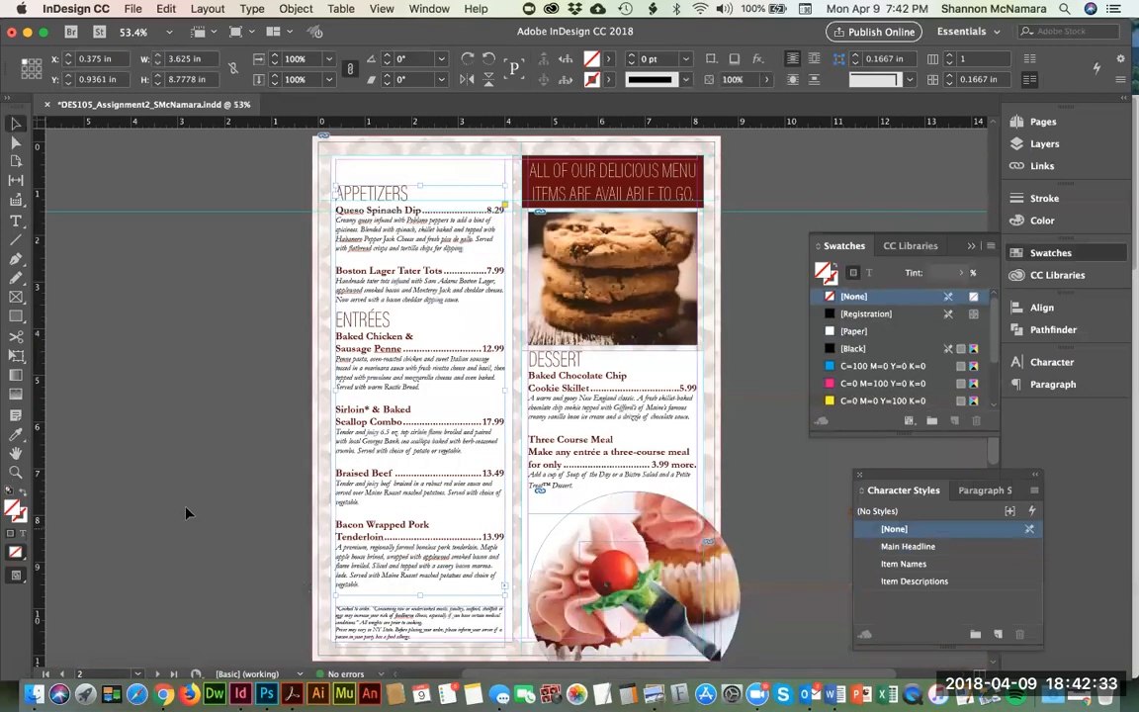
click(188, 513)
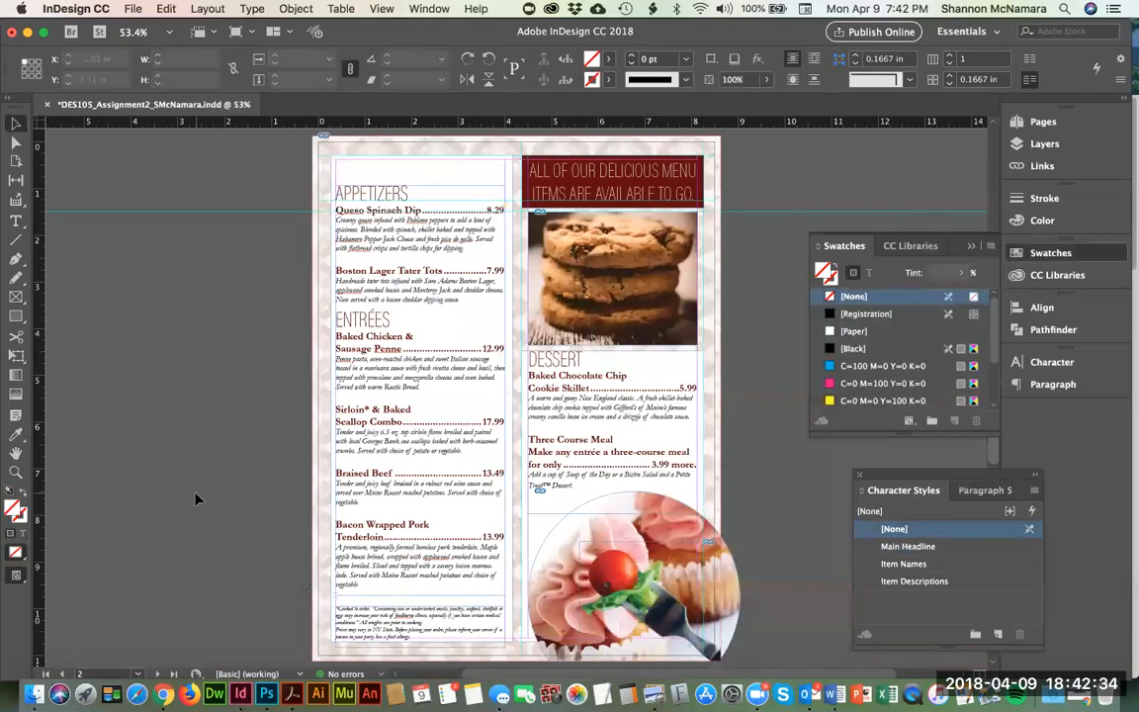
Step: Set the space after the Boston Lager Tater Tots description to 0.125 in, above the Entrées heading
double_click(348, 298)
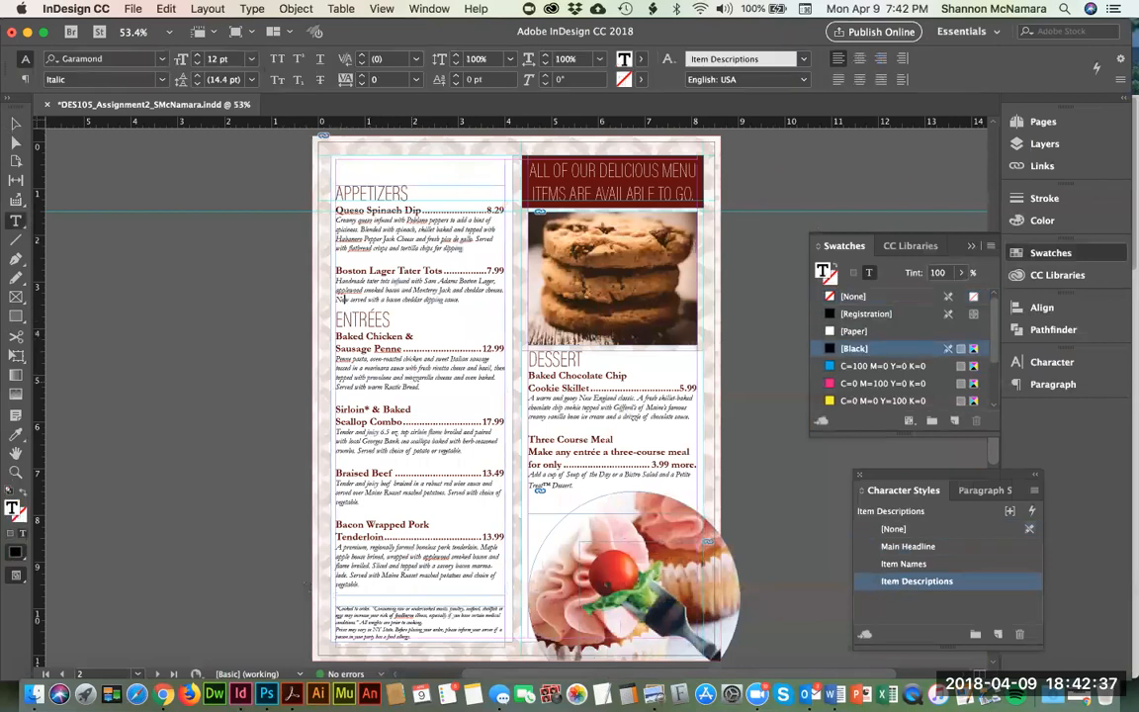
drag(337, 298, 462, 299)
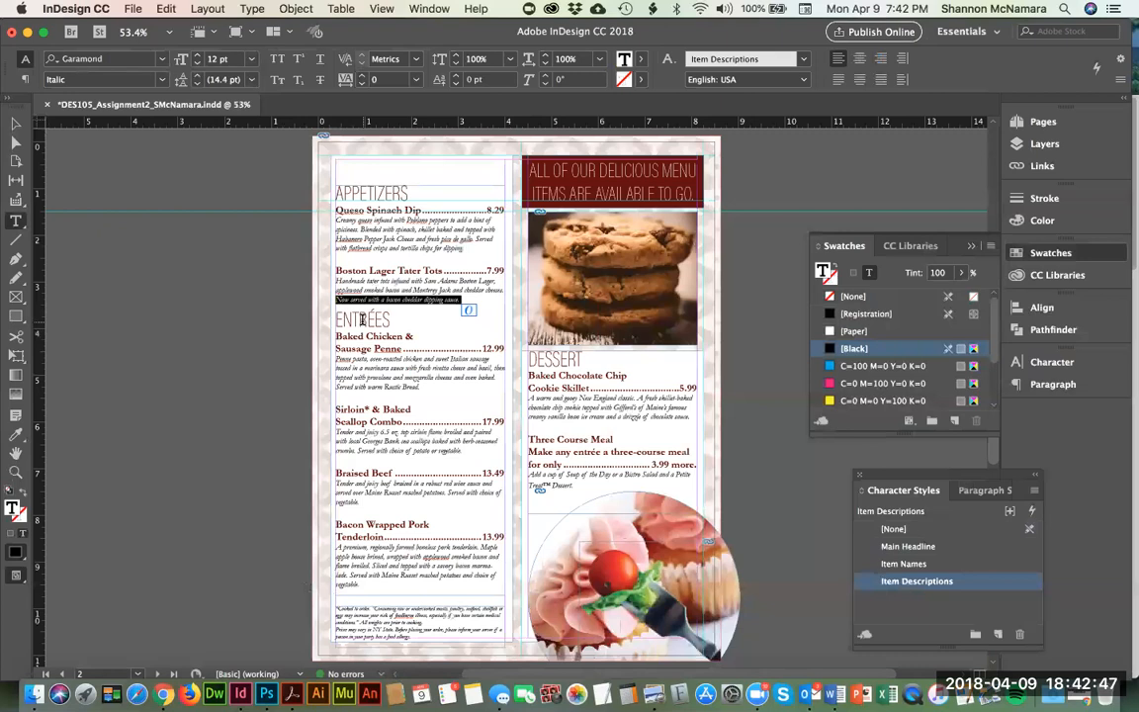
click(1060, 385)
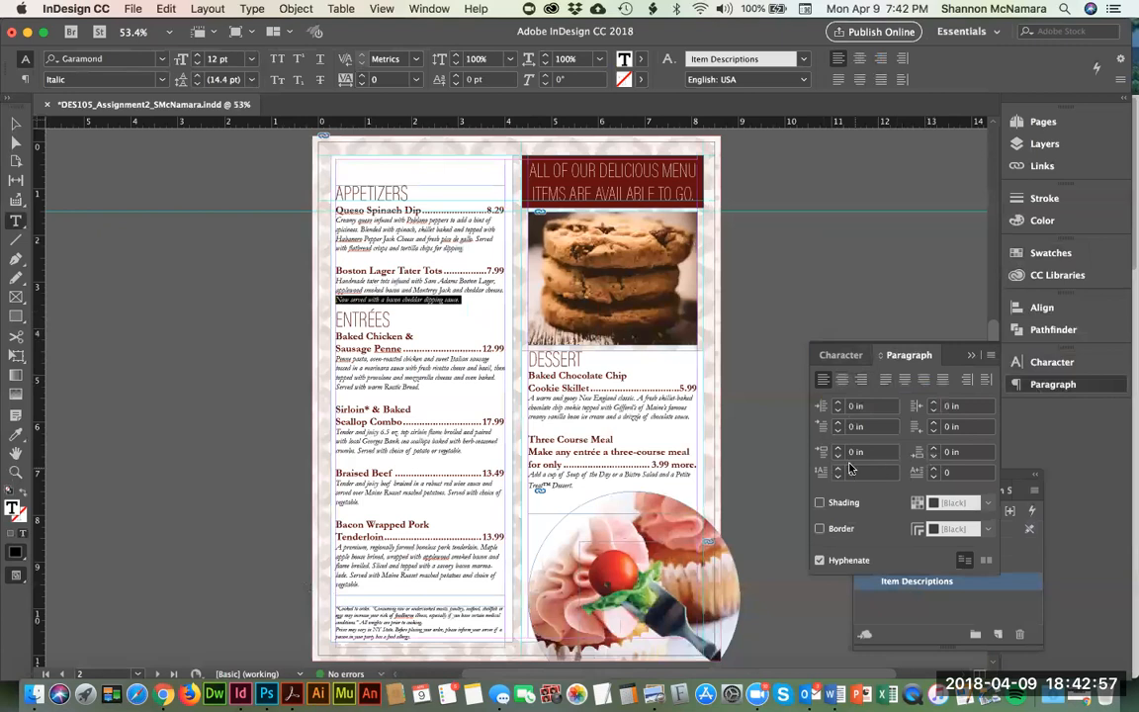
click(931, 448)
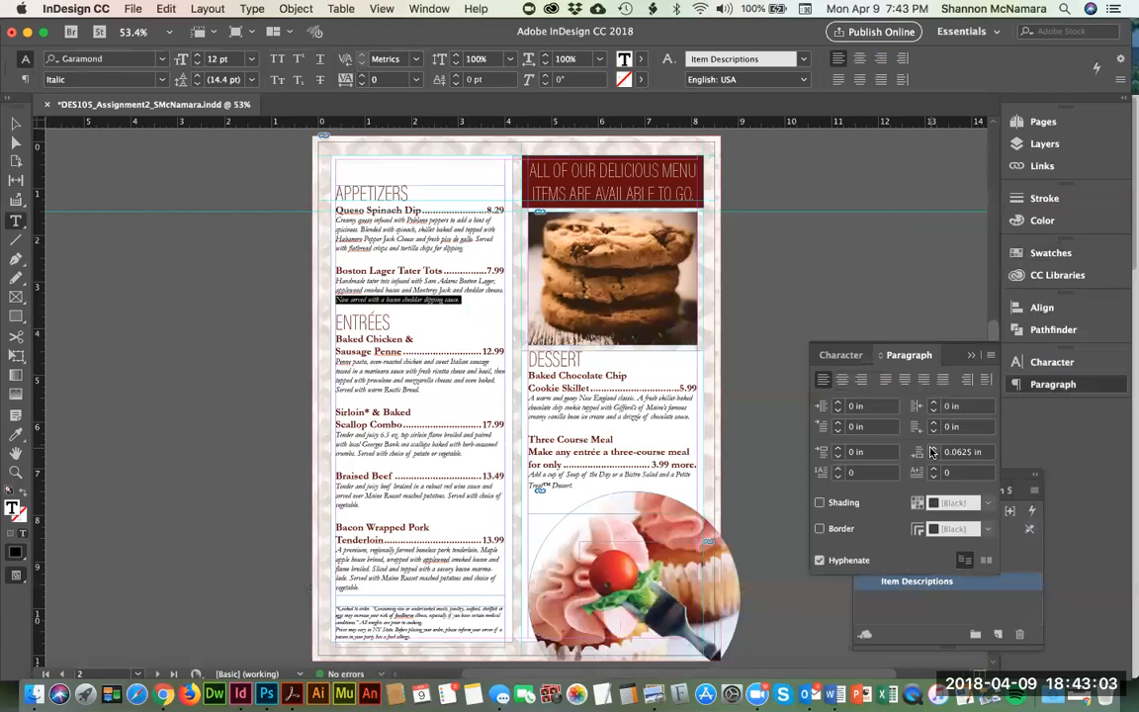
click(931, 448)
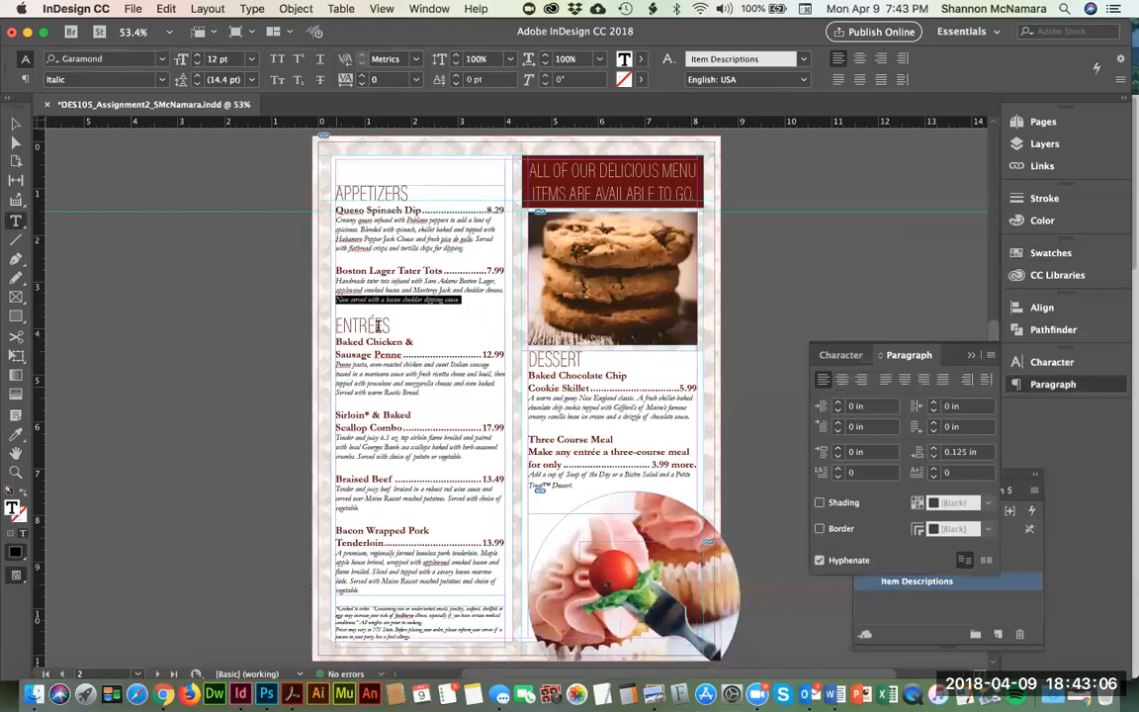
click(15, 122)
click(228, 372)
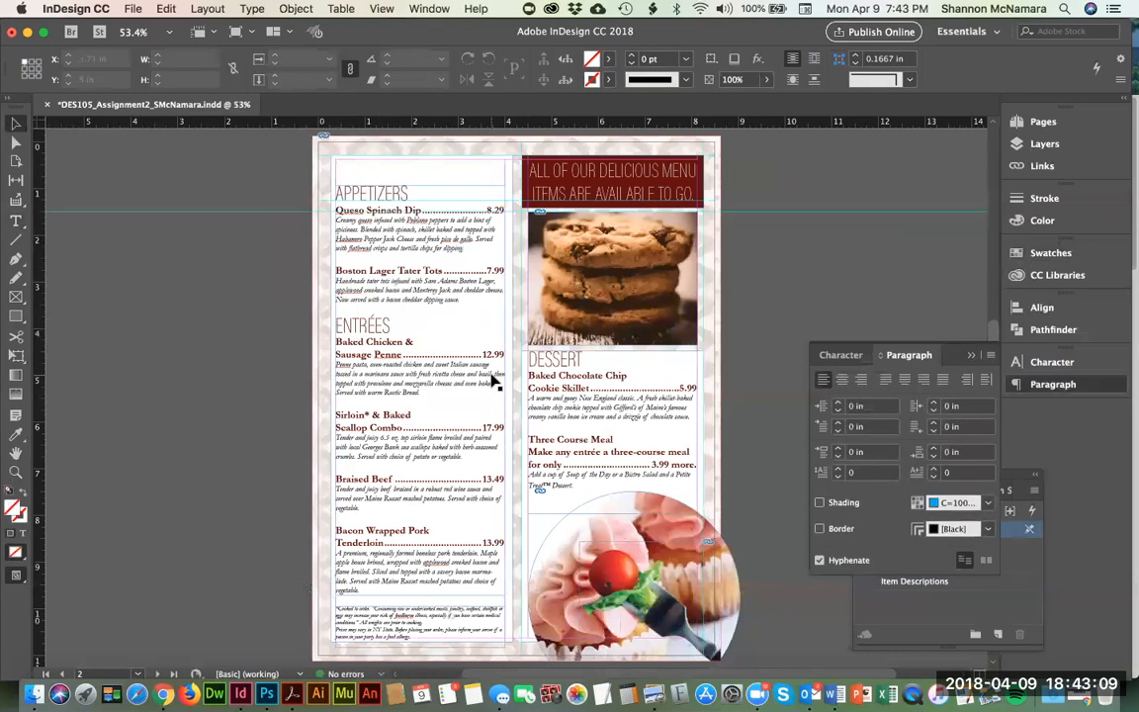
Step: Nudge the Dessert text frame down to Y 4.66 in within its white panel
click(555, 392)
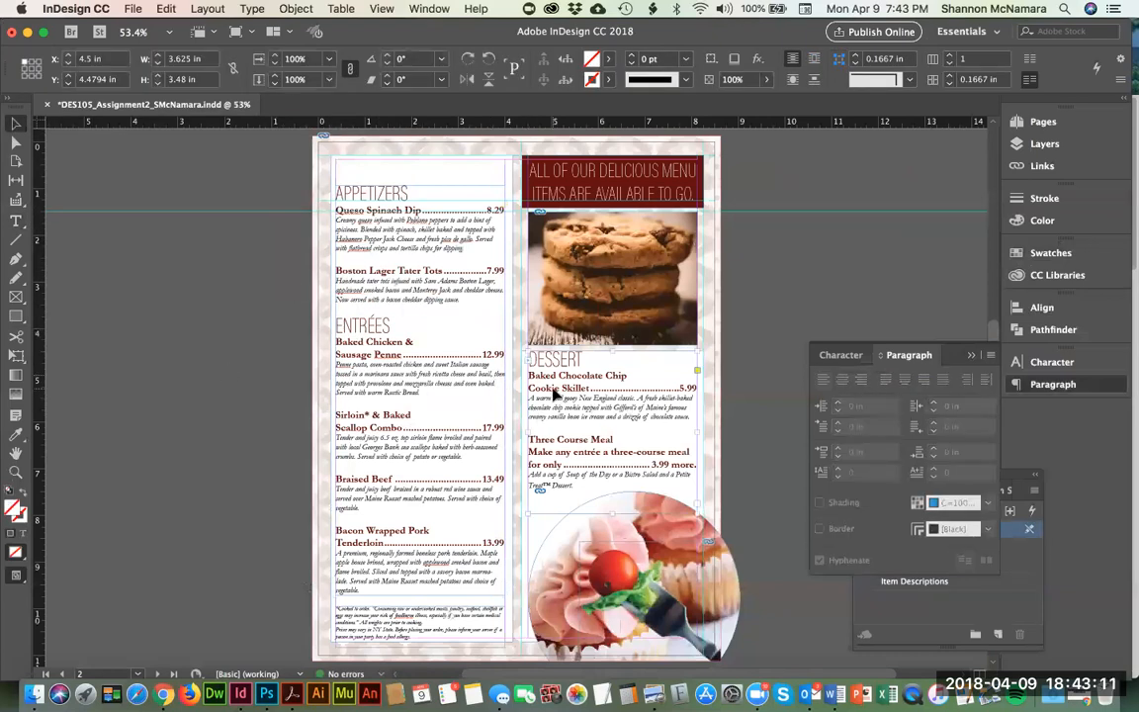
key(Down)
key(Down)
key(Down)
key(Down)
key(Down)
key(Down)
key(Down)
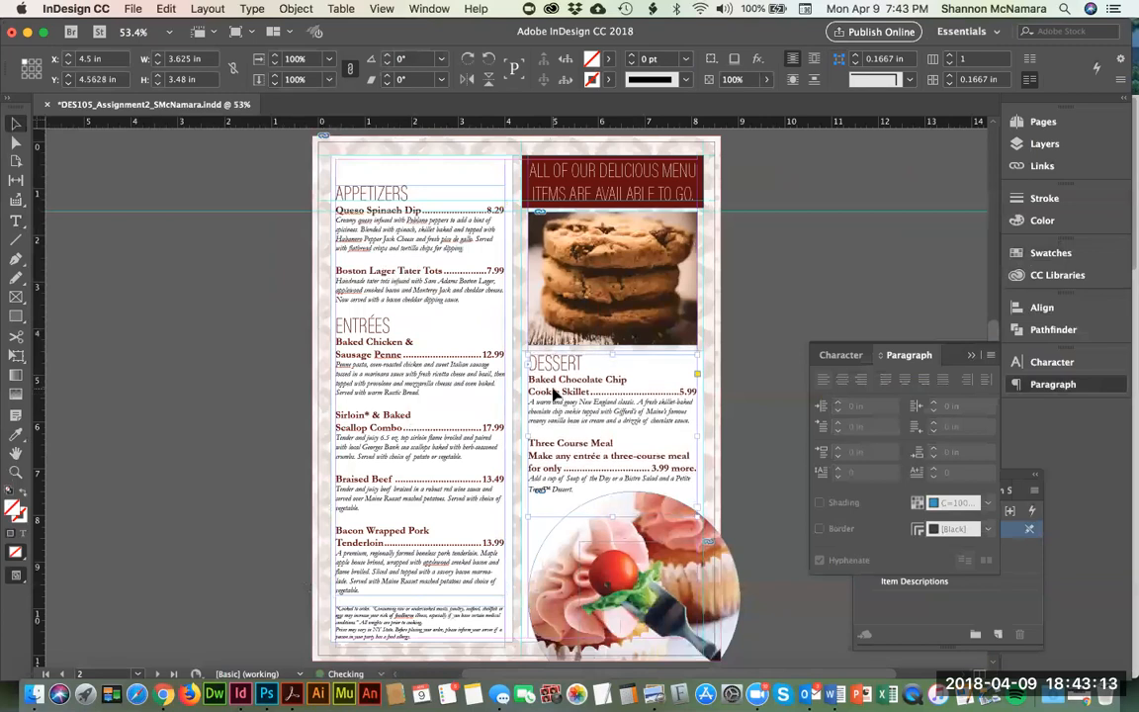
key(Down)
key(Down)
key(Down)
key(Down)
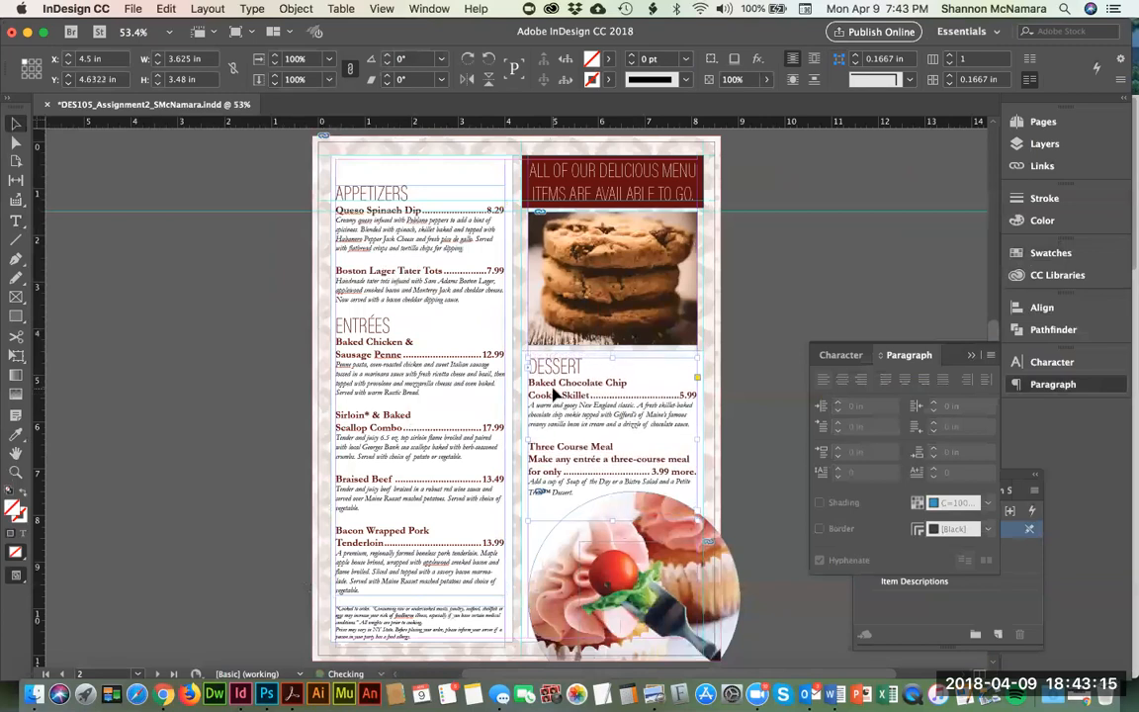
key(Down)
key(Down)
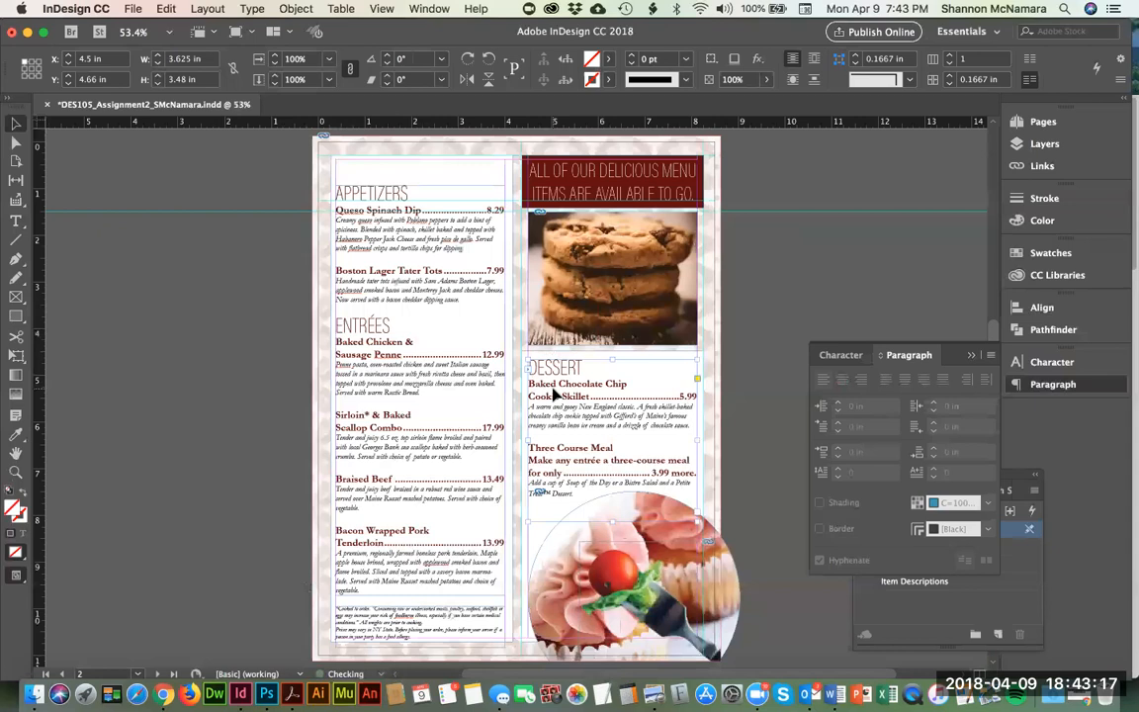
click(799, 287)
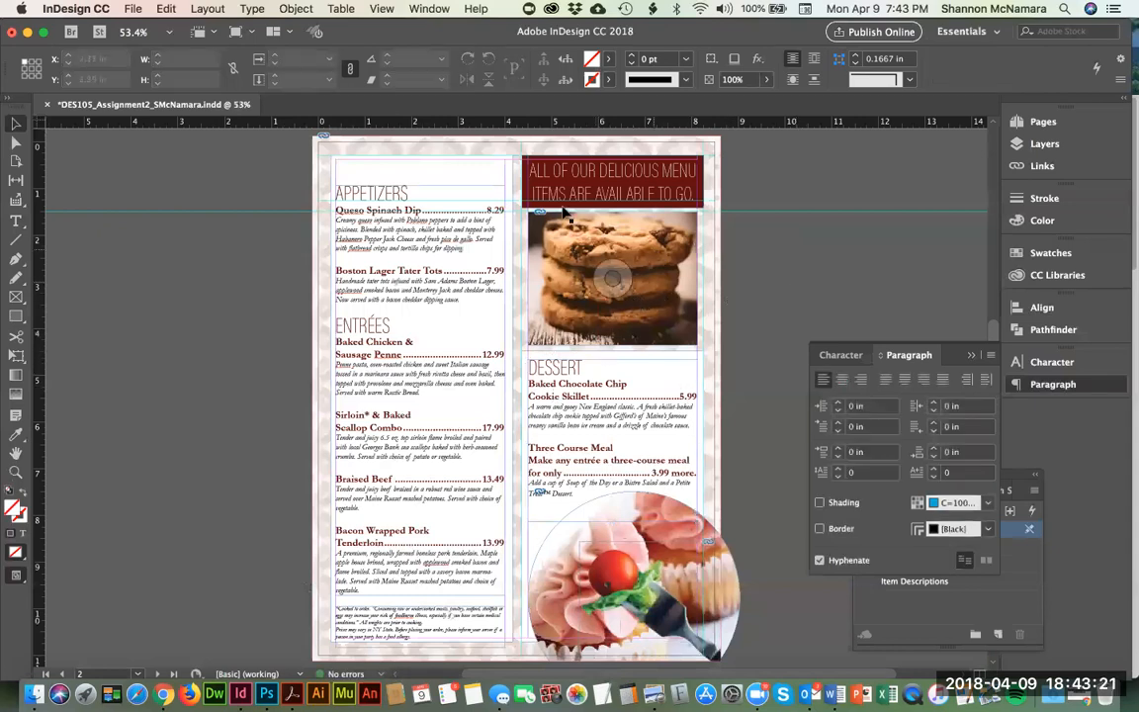
Step: Try to distribute the headline rectangle, cookie photo and dessert panel by their vertical centres, and undo it
click(539, 155)
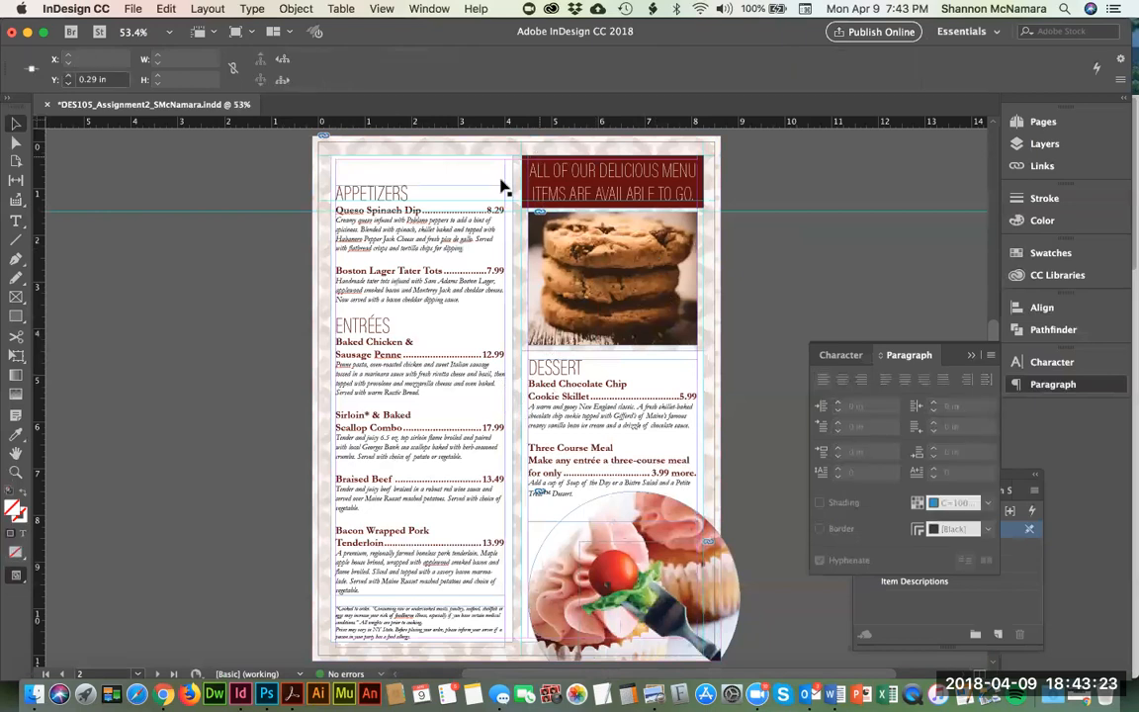
click(524, 170)
shift+click(561, 235)
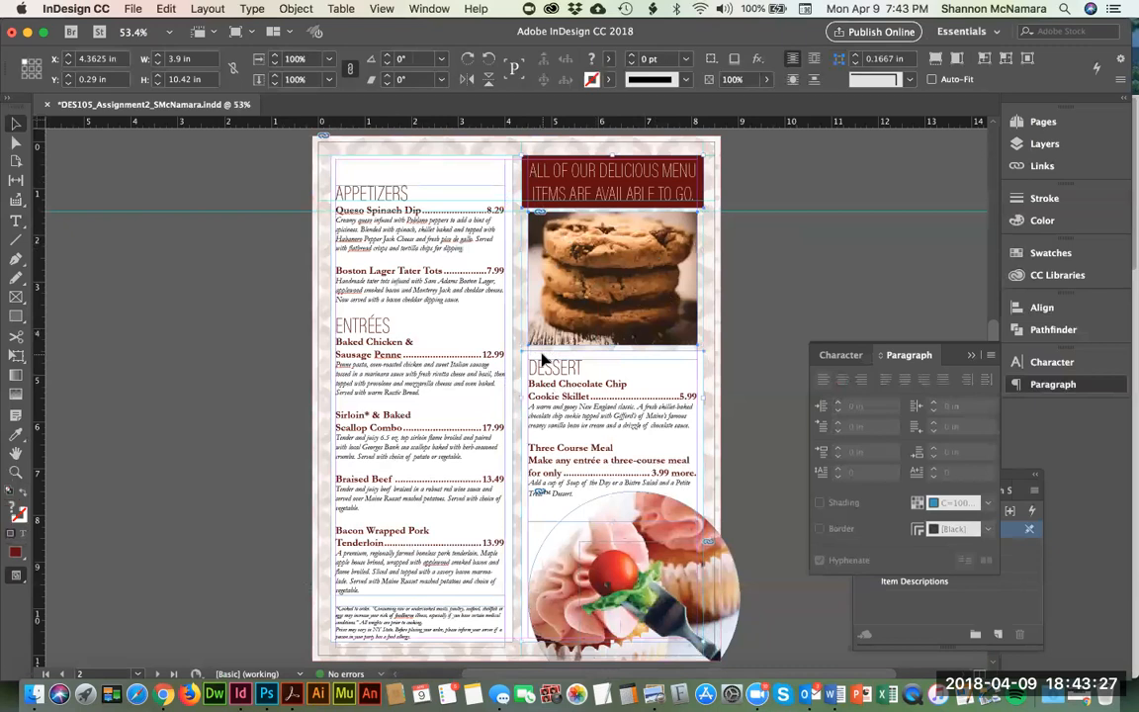
click(1040, 308)
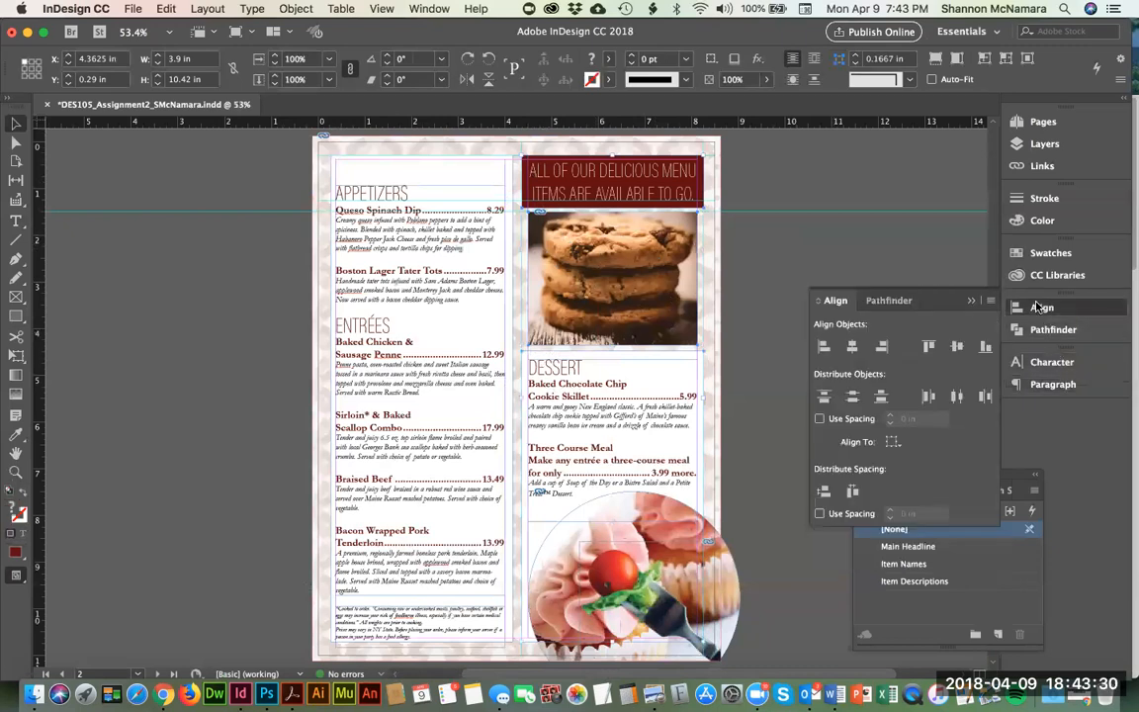
click(852, 398)
key(super+z)
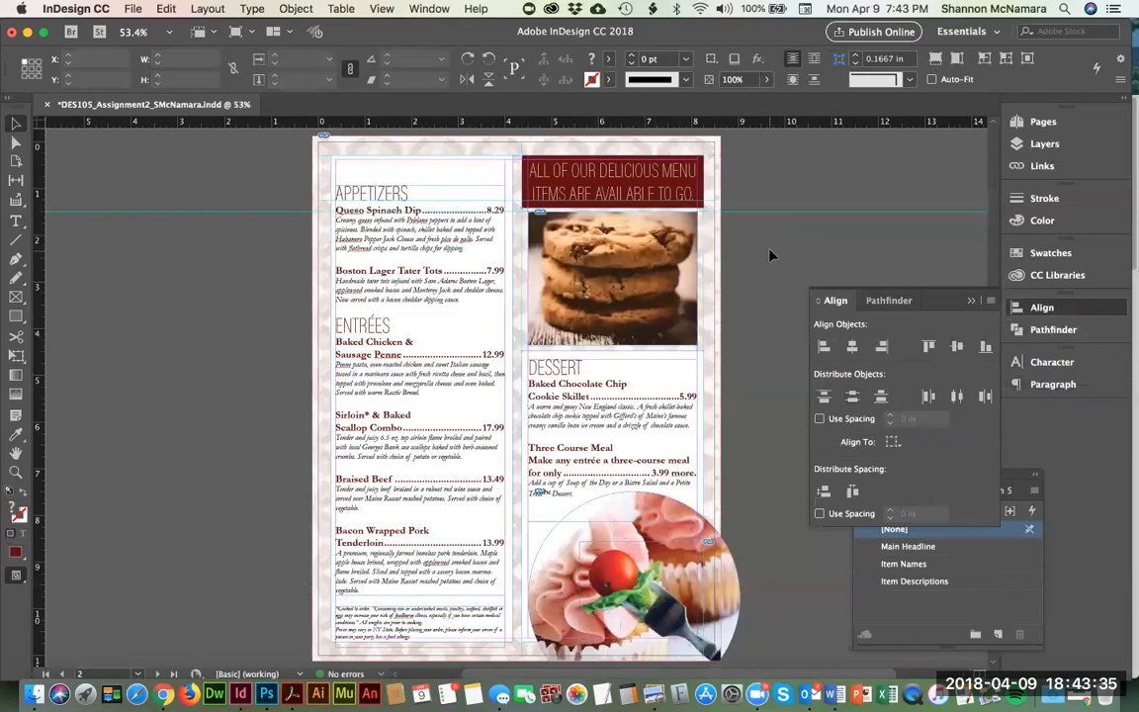
Step: Deselect the cookie photo and save the document
click(630, 319)
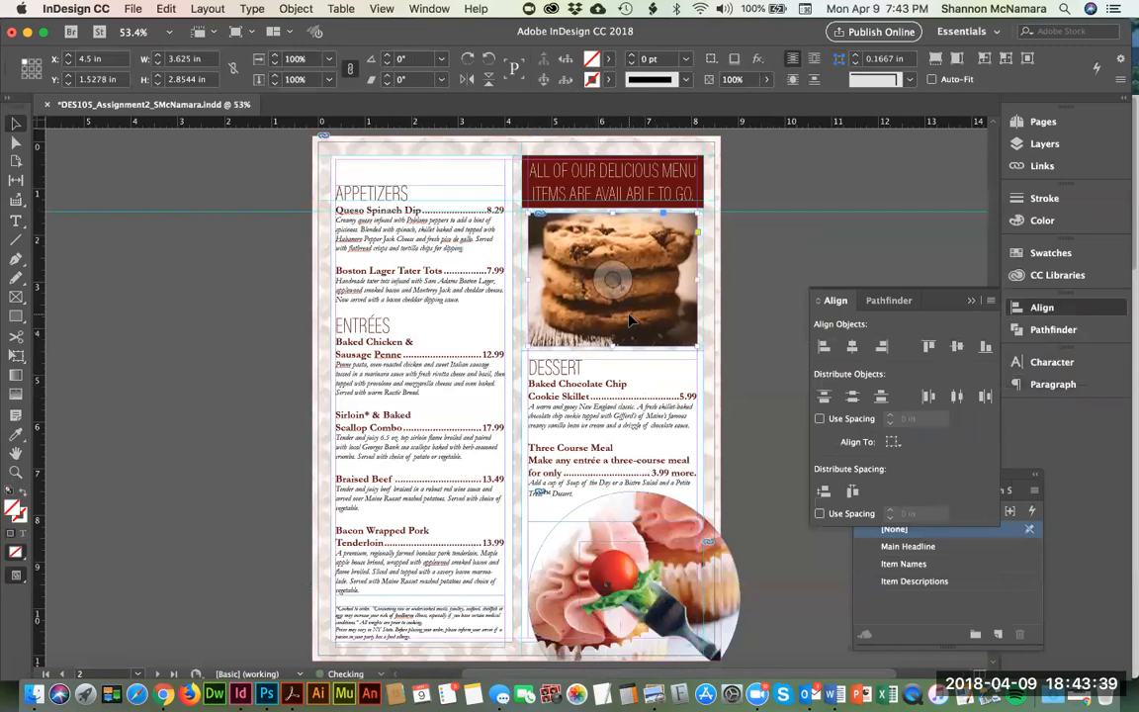
click(781, 260)
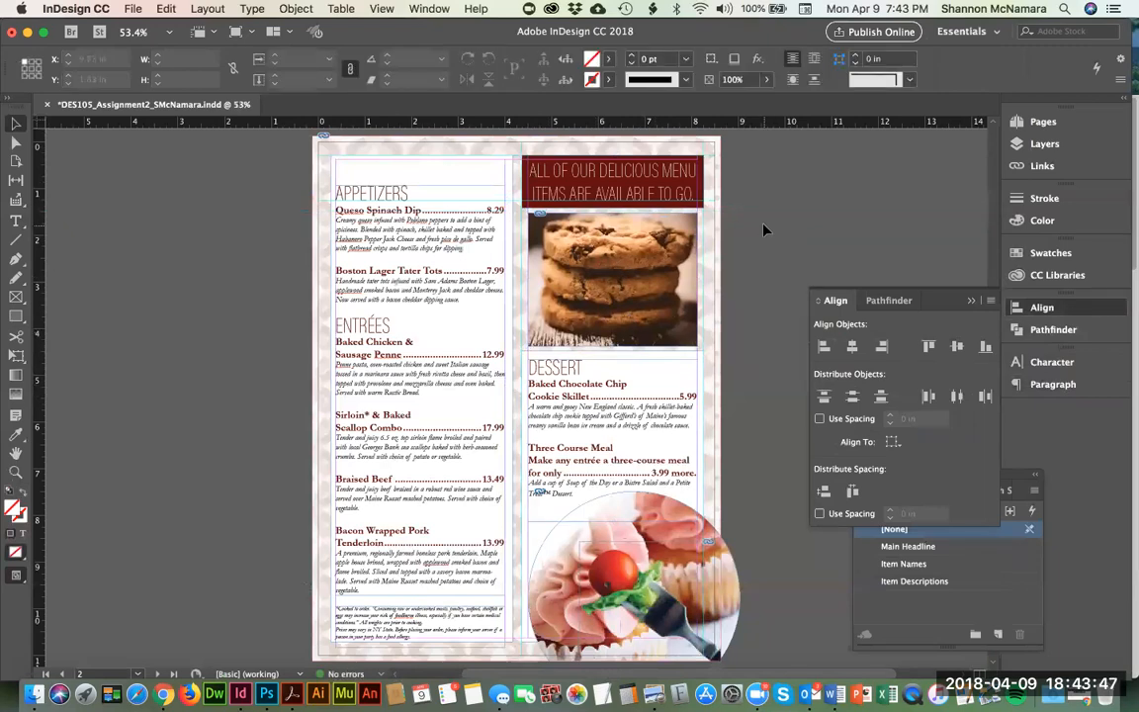
key(super+s)
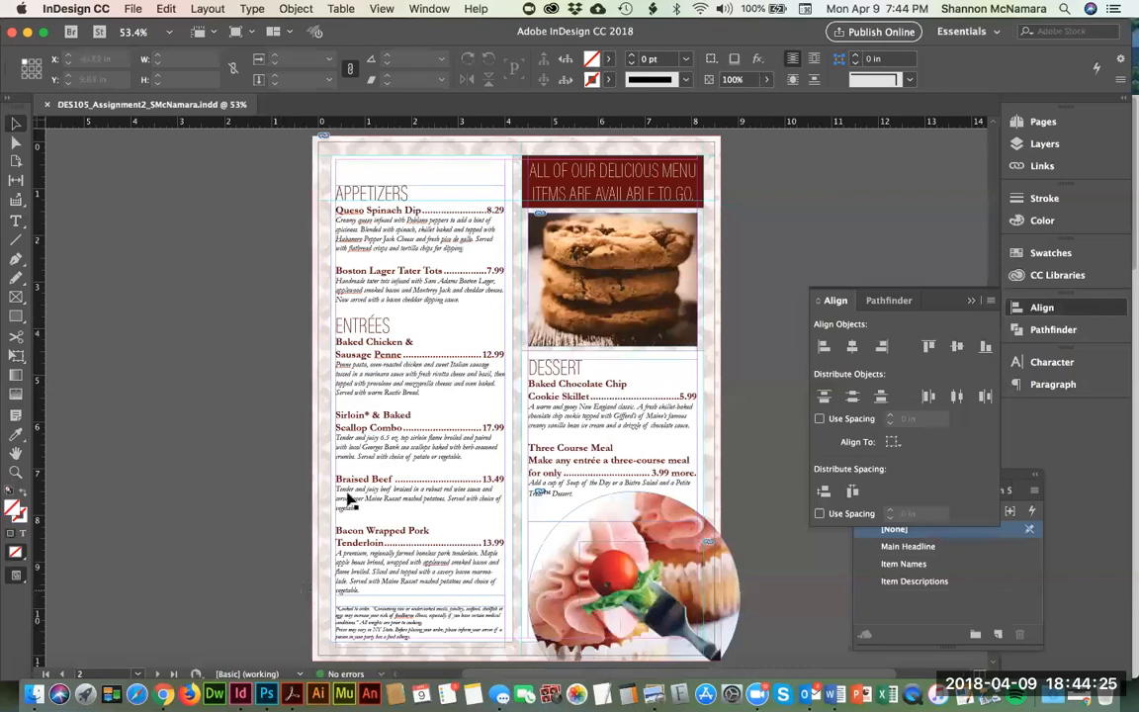
Step: Copy all objects from page 2 and paste them in place on the blank page 3
key(super+a)
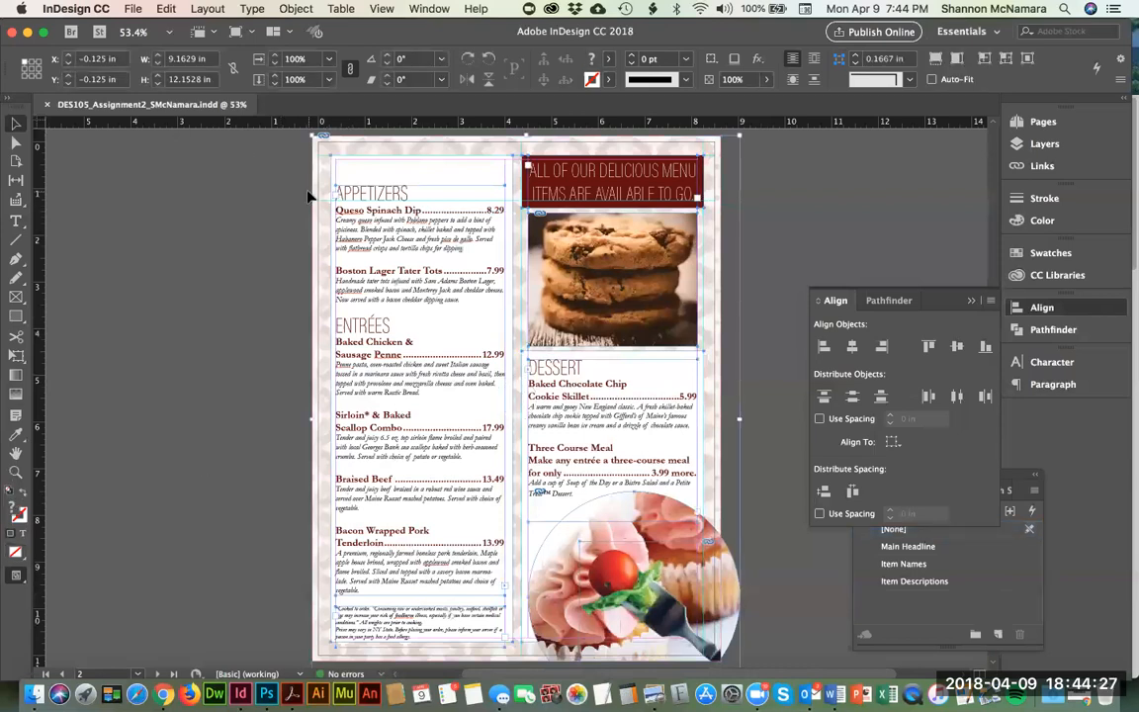
click(214, 265)
drag(391, 342, 398, 147)
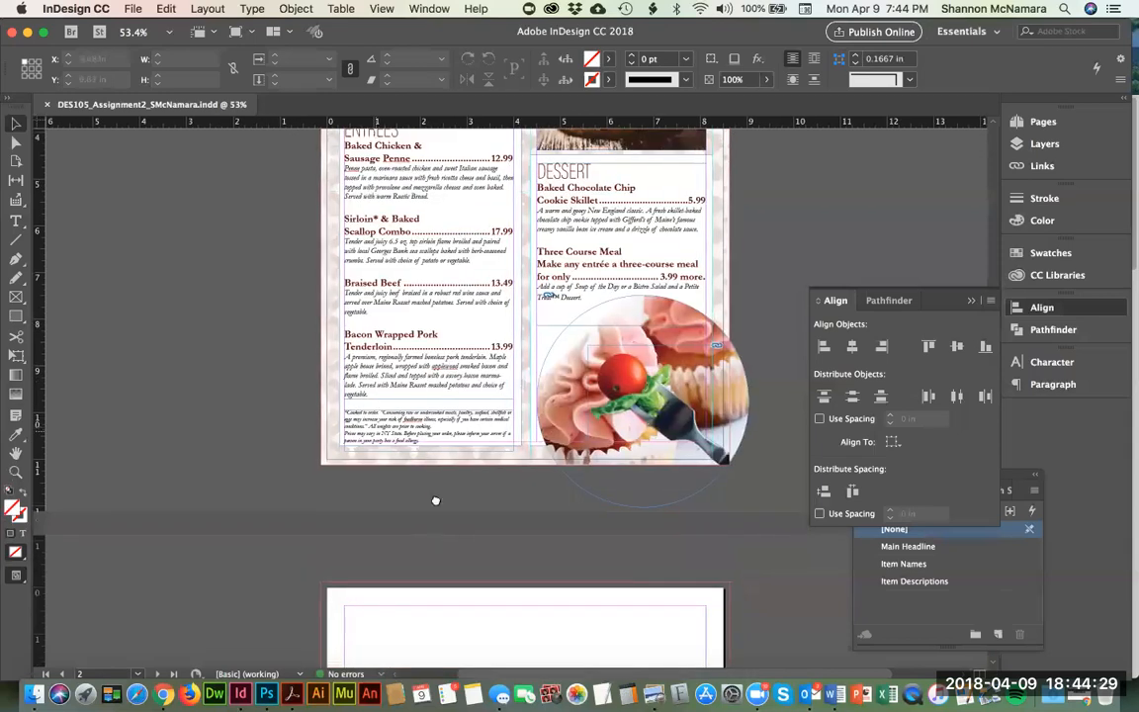
drag(435, 501, 414, 279)
drag(494, 526, 436, 262)
scroll(436, 262, up, 1)
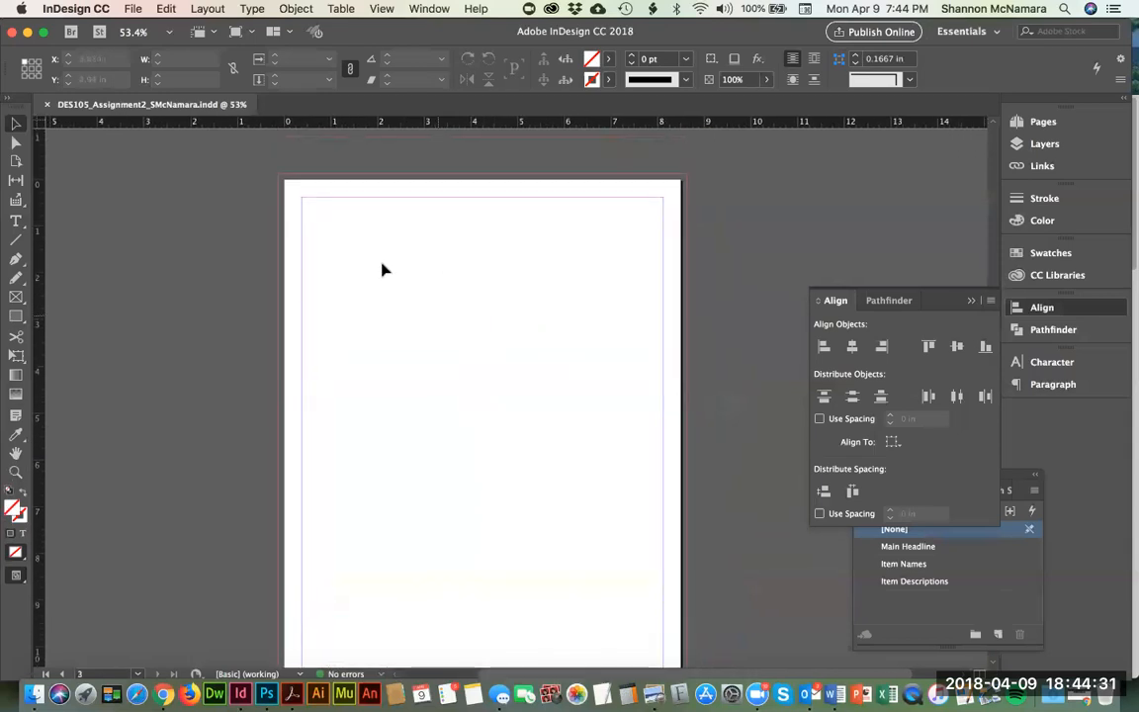
right_click(382, 265)
click(416, 291)
click(210, 222)
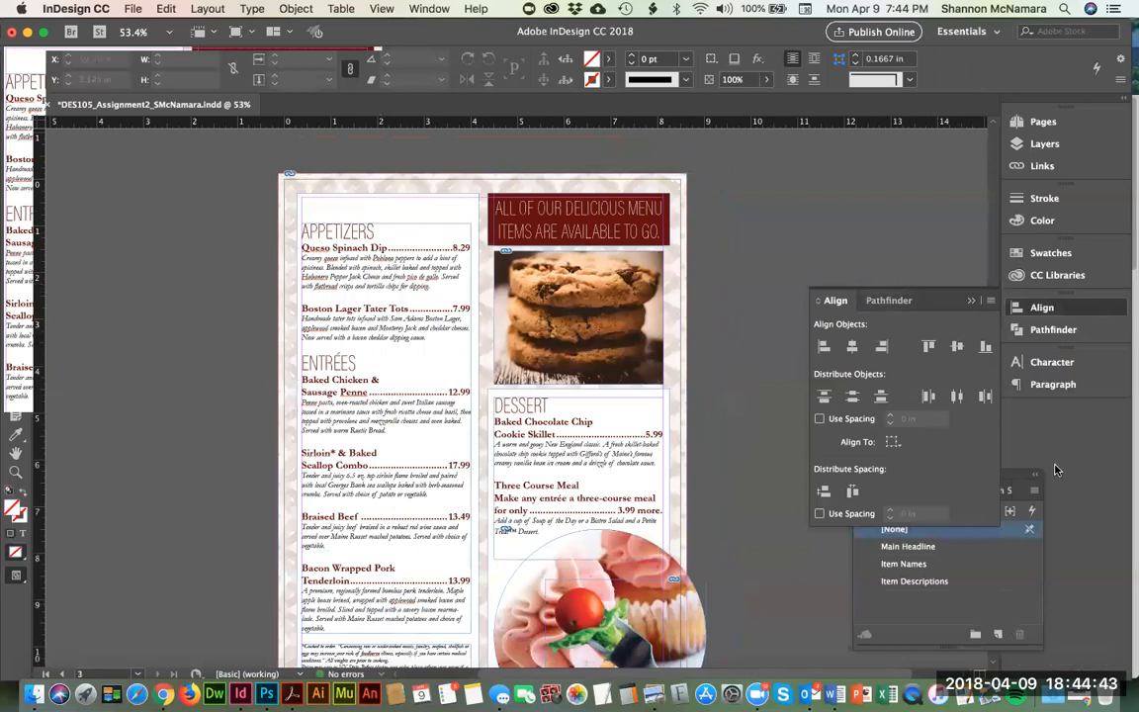
Step: Move the character styles beside the page and duplicate the Main Headline style as "Main Headline Casual"
drag(1007, 475, 81, 247)
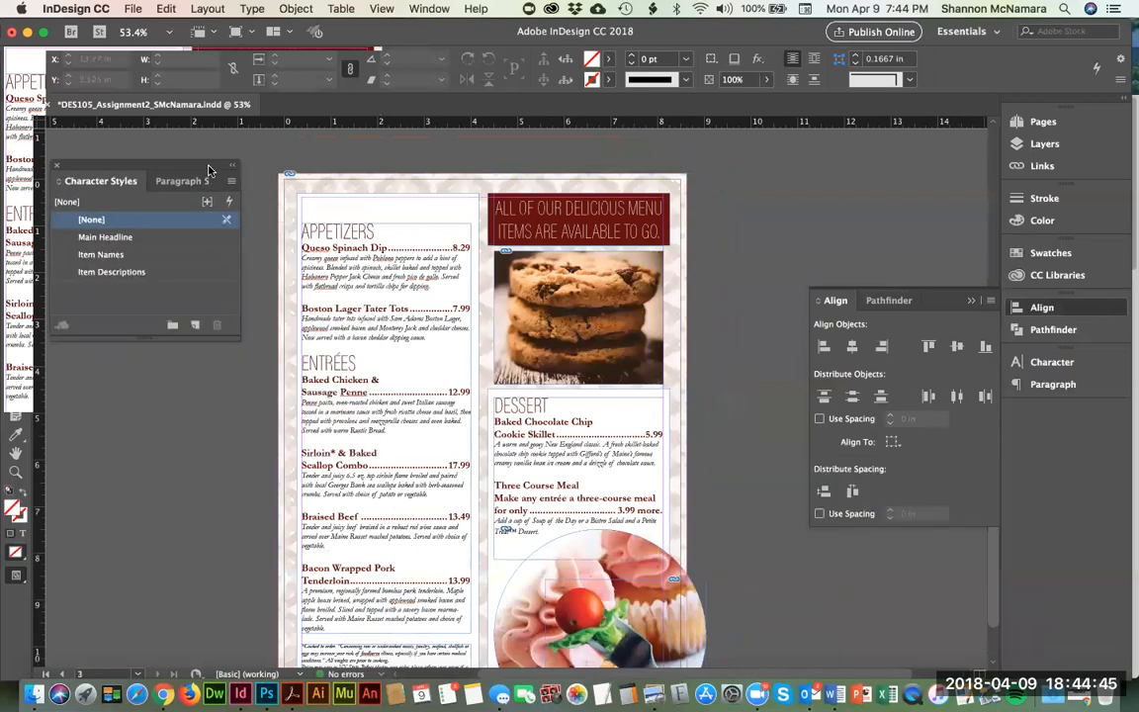
click(104, 238)
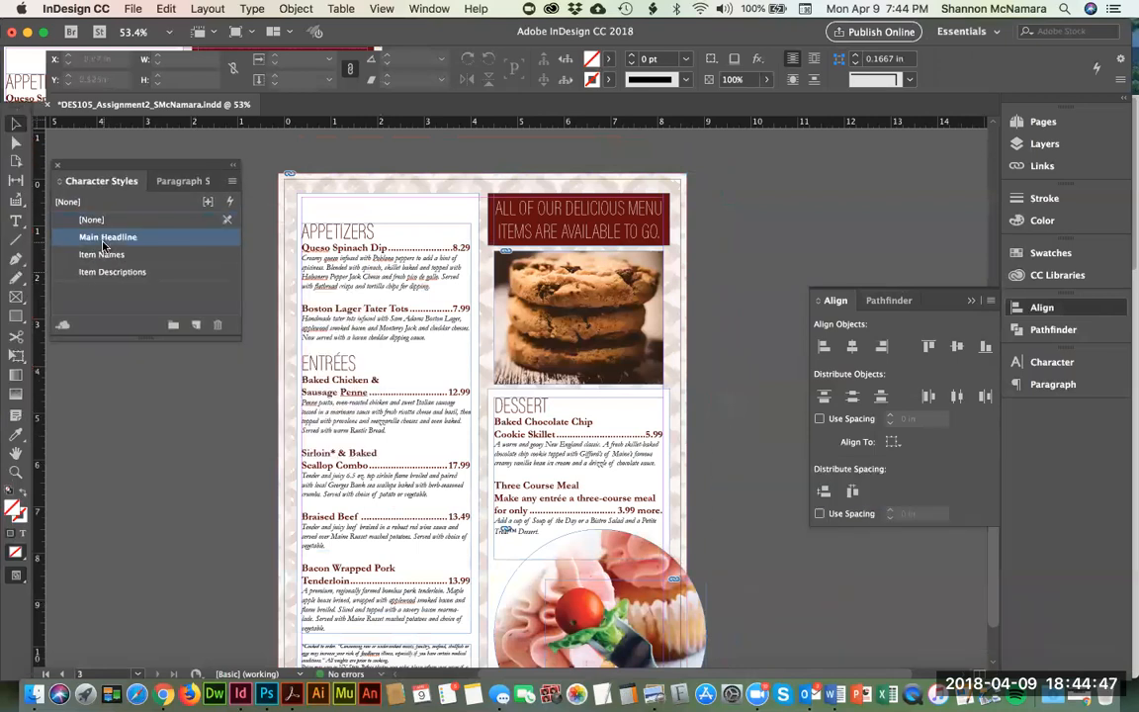
right_click(103, 240)
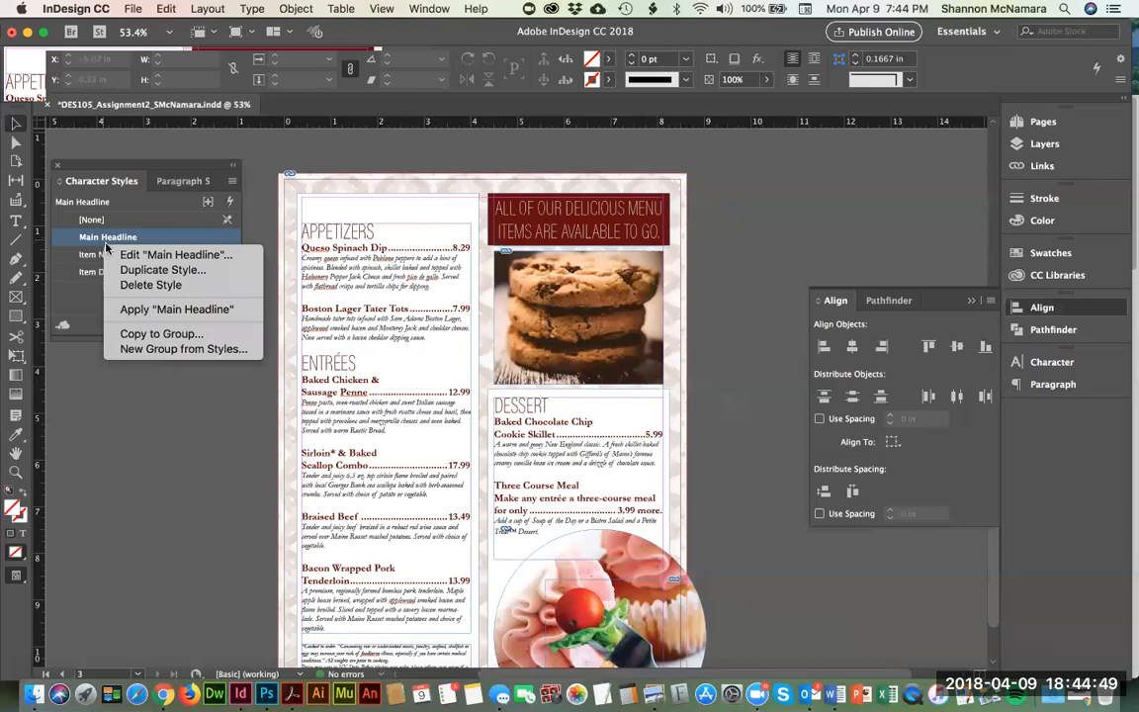
click(161, 269)
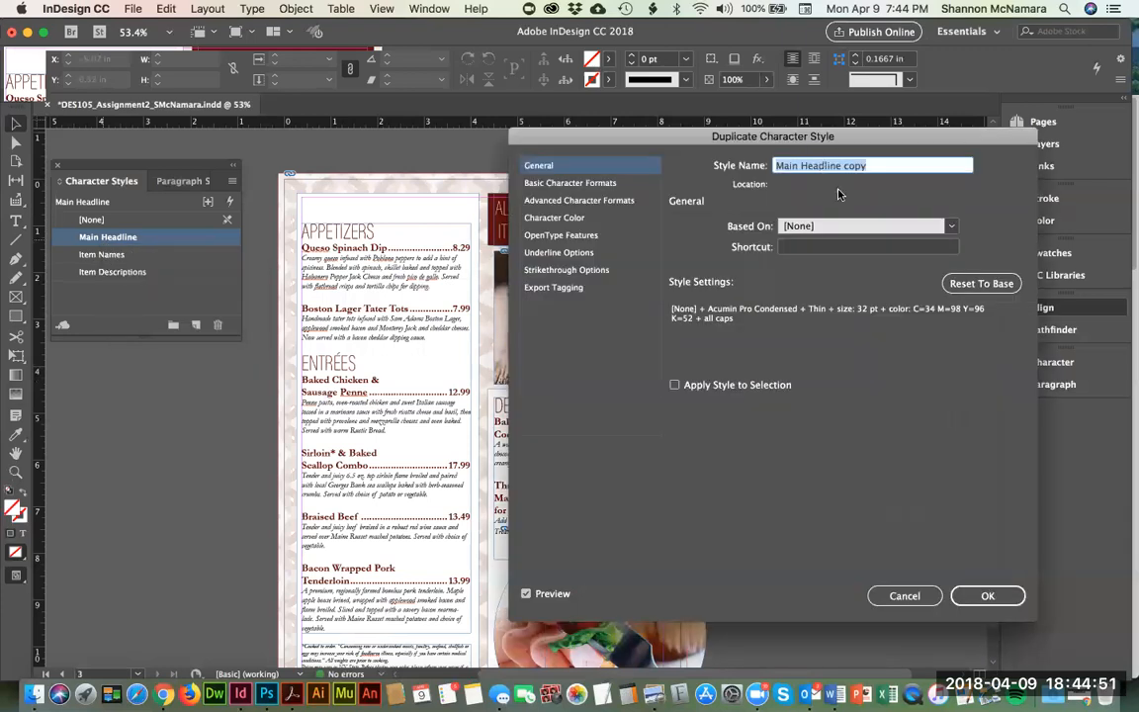
click(866, 166)
text(Casual)
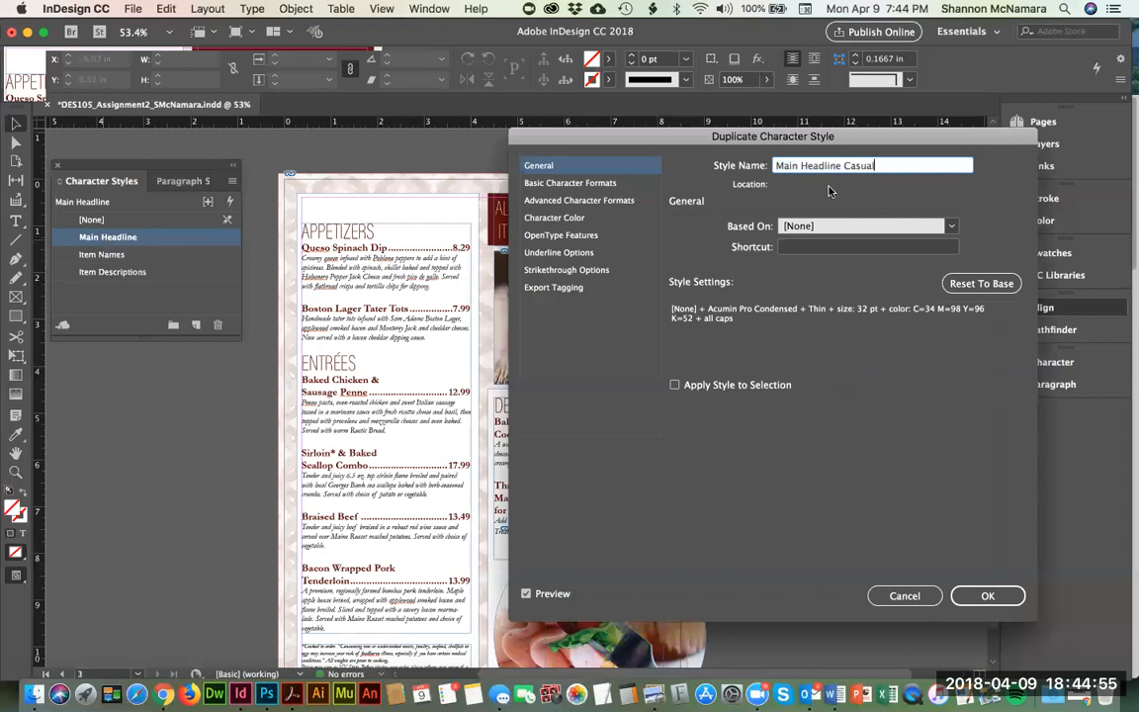
click(987, 595)
Step: Duplicate the Item Names character style as "Item Names Casual"
right_click(105, 277)
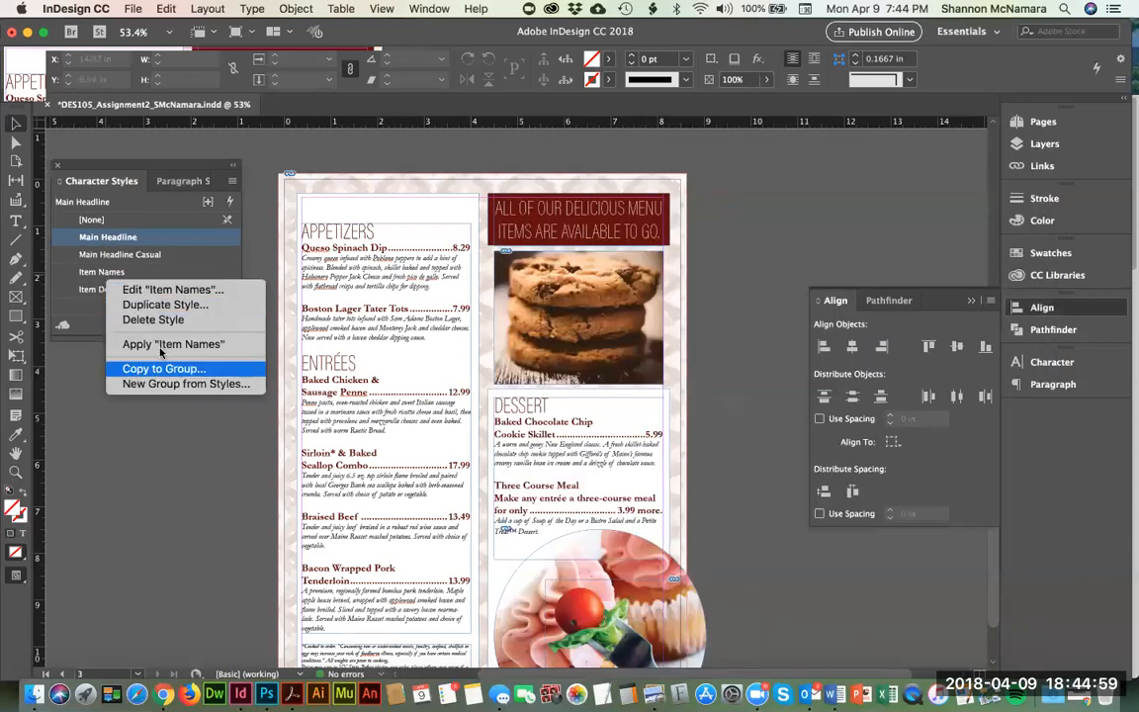
click(162, 305)
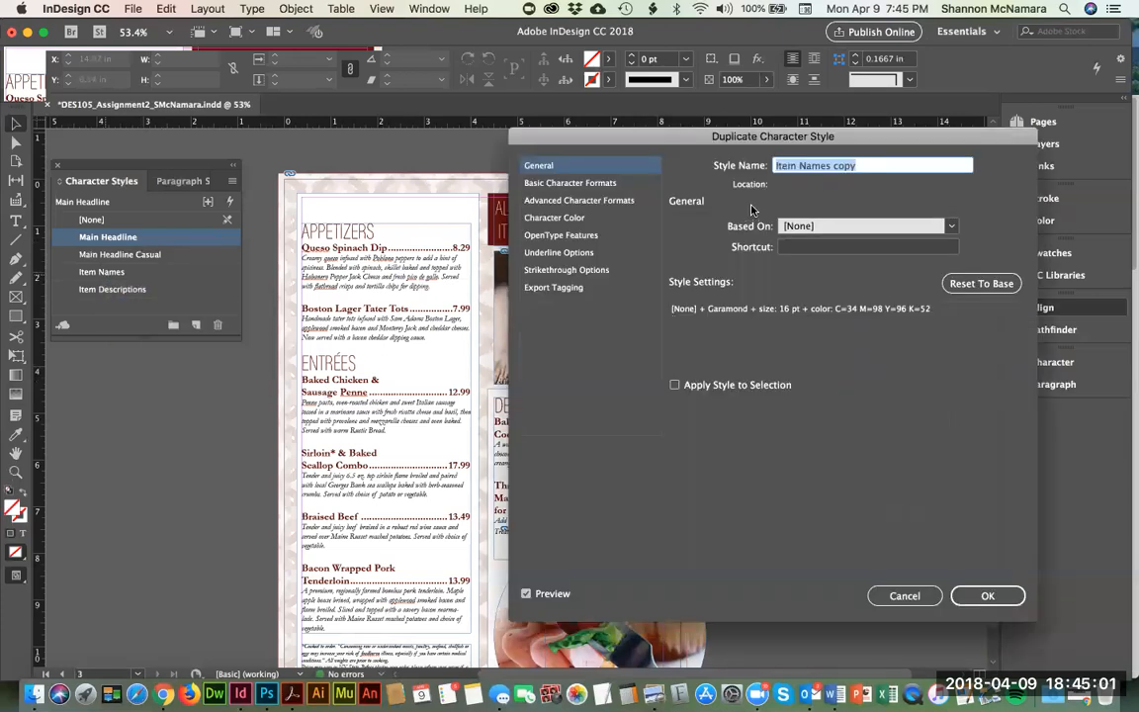
text(Casual)
click(998, 589)
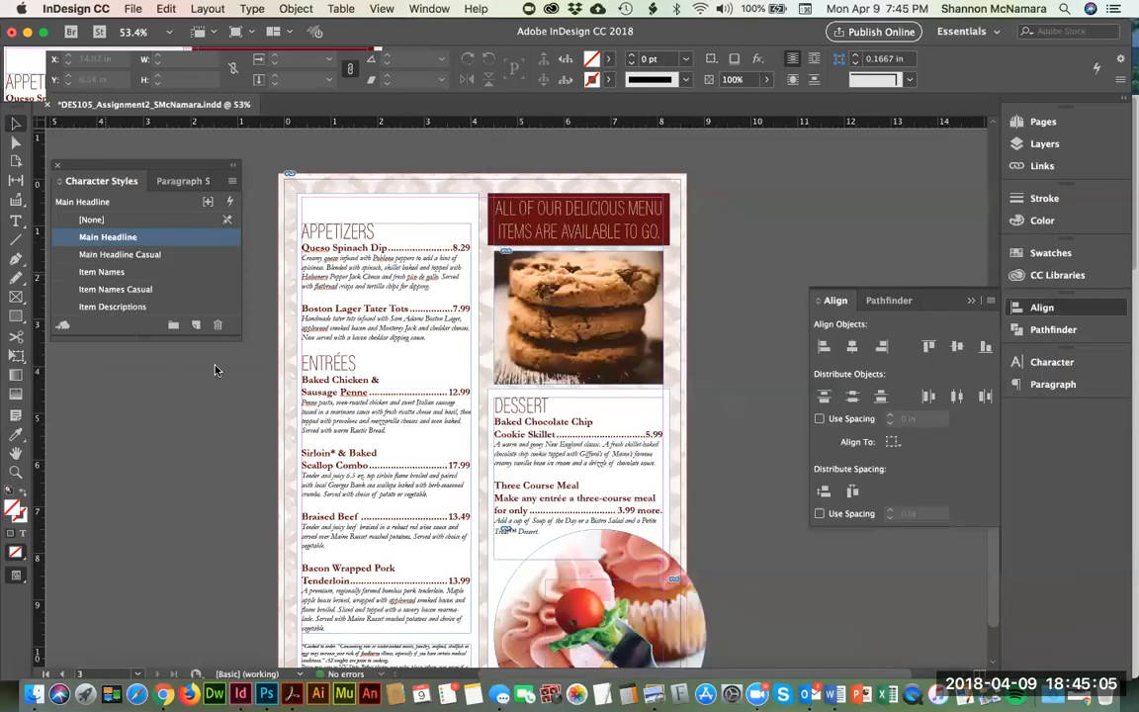
Step: Duplicate the Item Descriptions character style as "Item Descriptions Casual"
click(103, 270)
right_click(114, 307)
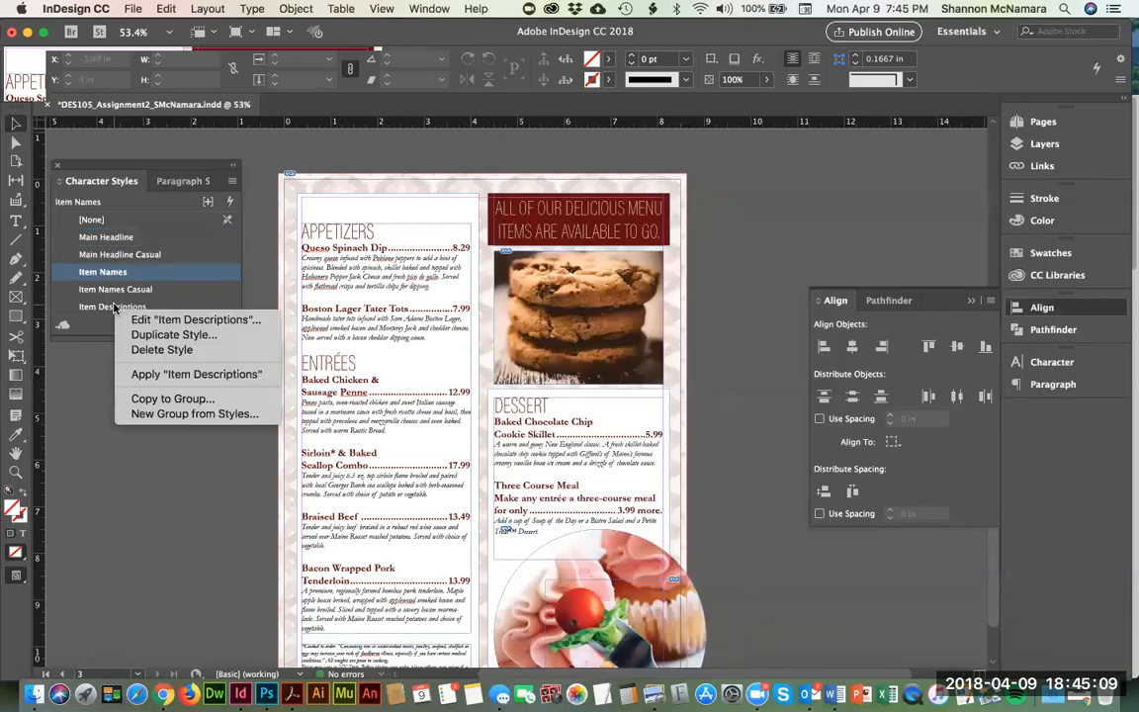
click(174, 334)
click(882, 165)
key(BackSpace)
key(BackSpace)
key(BackSpace)
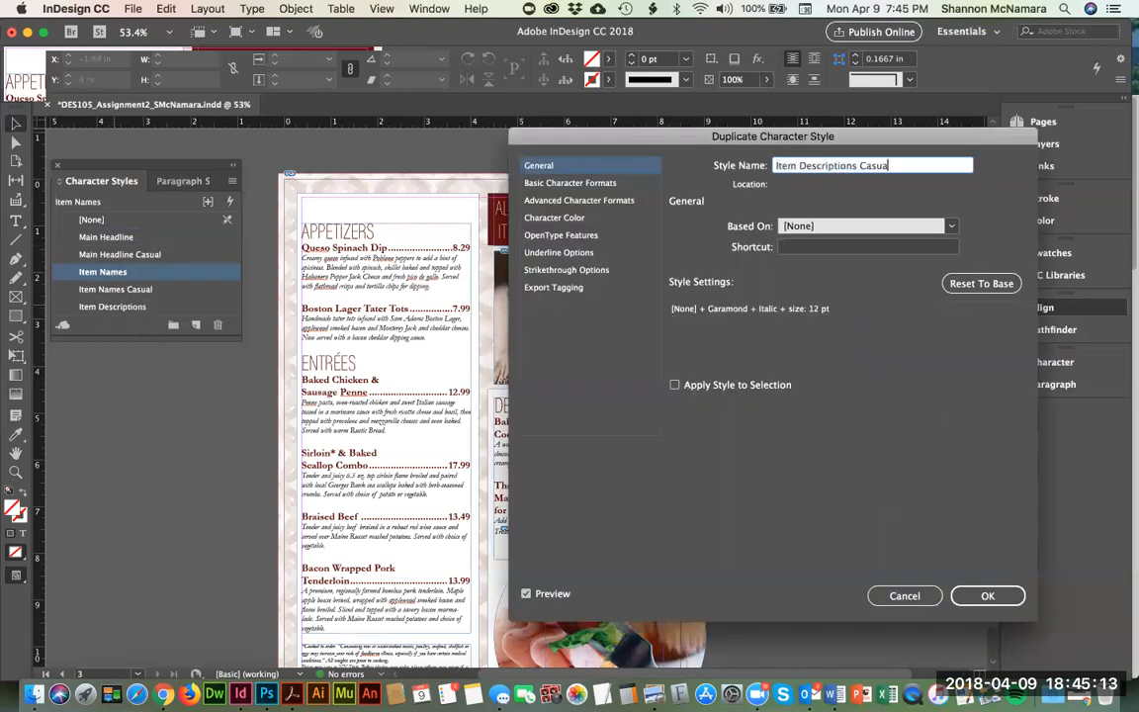
click(988, 595)
Step: Browse the font families for the Main Headline Casual character style and try Bebas
click(121, 255)
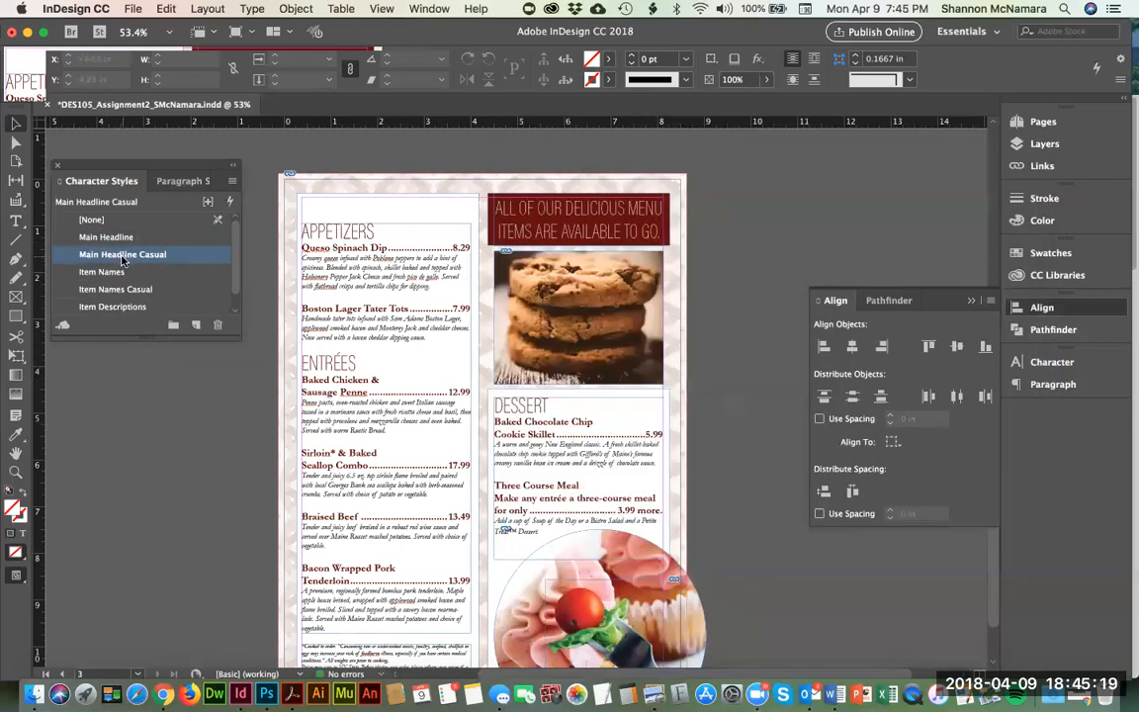
scroll(215, 265, down, 1)
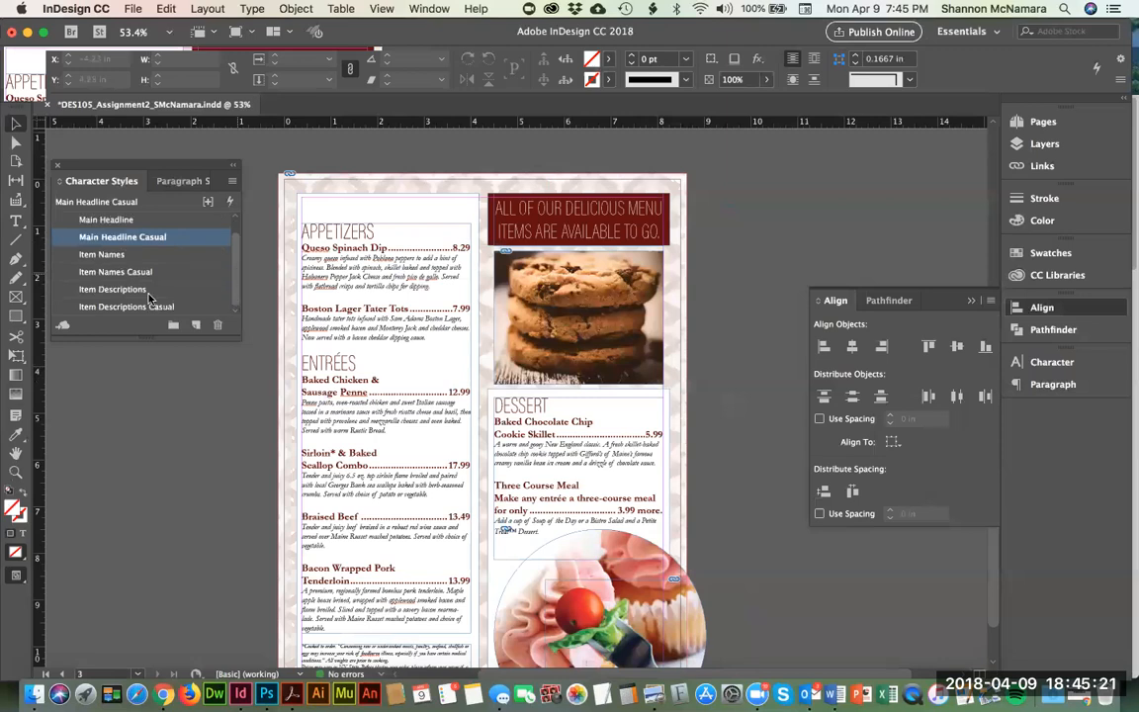
double_click(109, 240)
drag(710, 140, 793, 135)
click(663, 181)
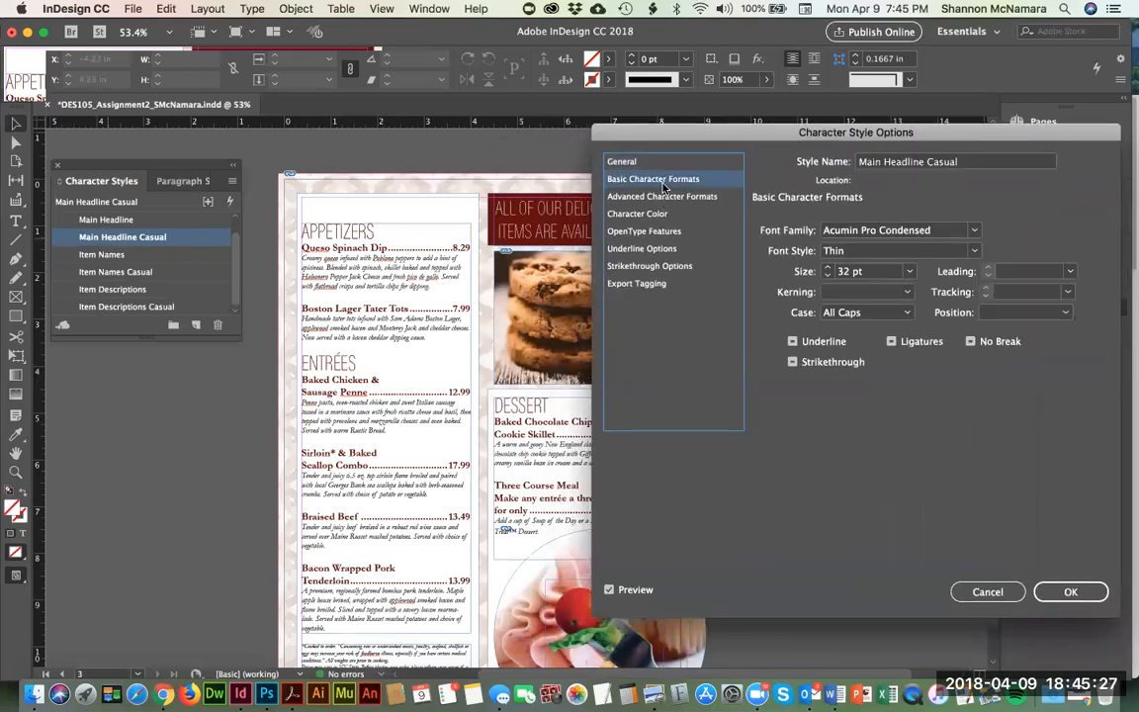
click(974, 233)
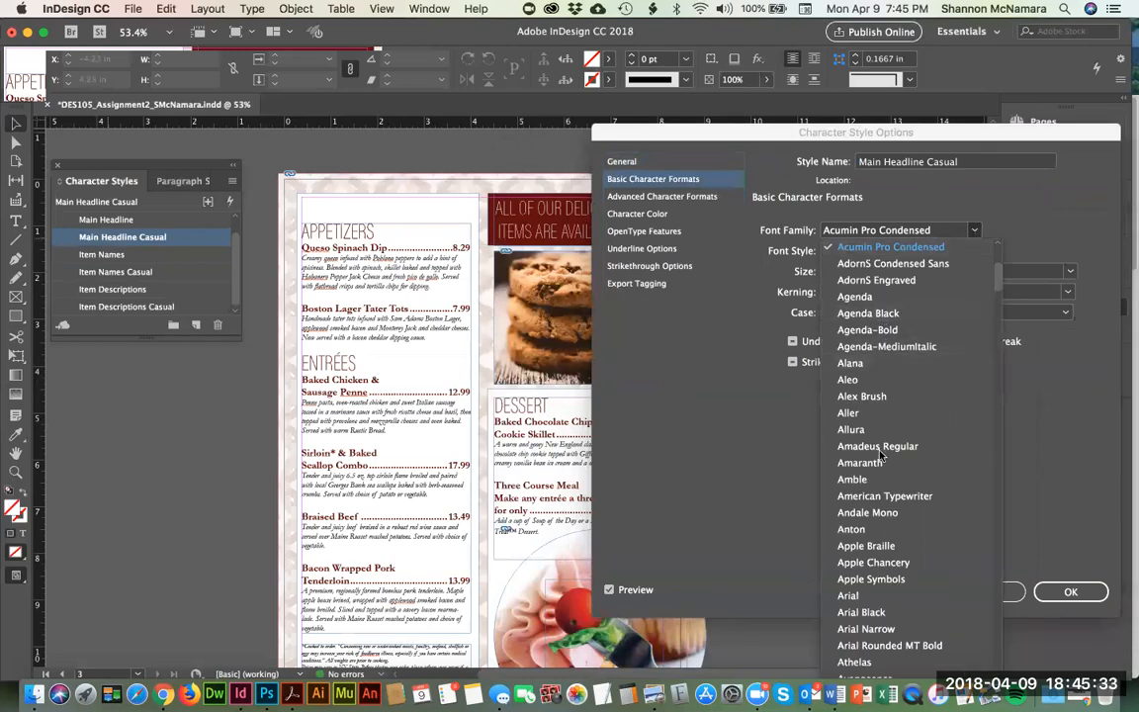
scroll(878, 416, down, 15)
scroll(876, 449, down, 20)
scroll(878, 453, down, 10)
scroll(878, 457, down, 15)
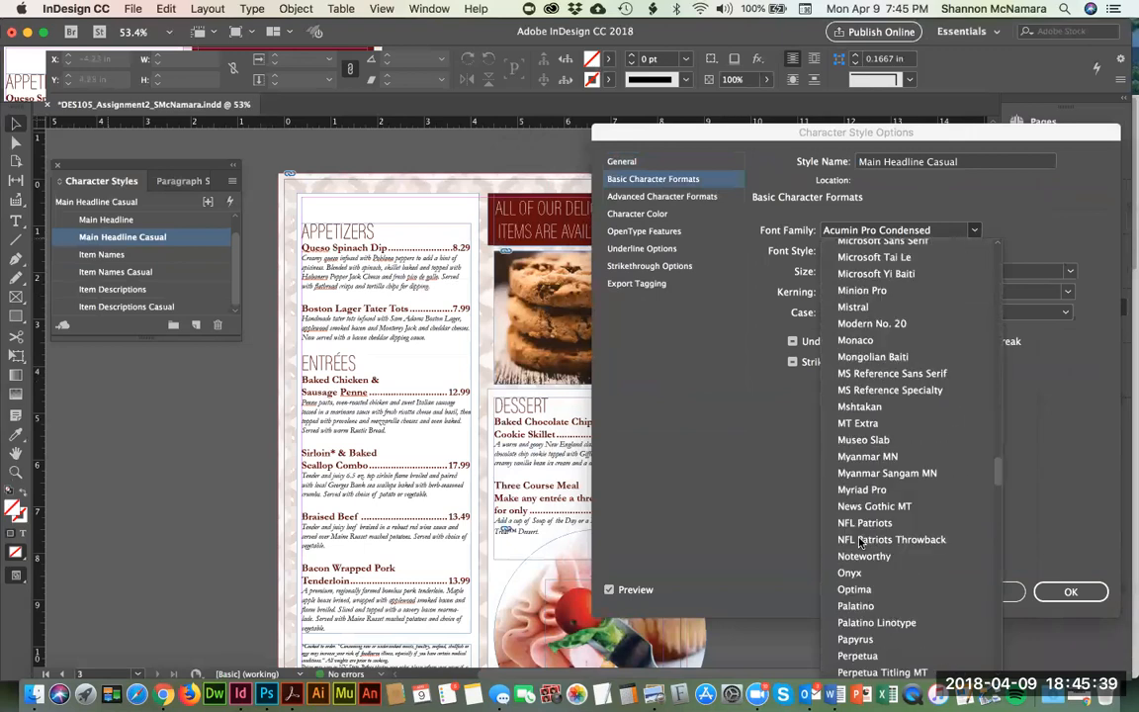
scroll(858, 554, up, 20)
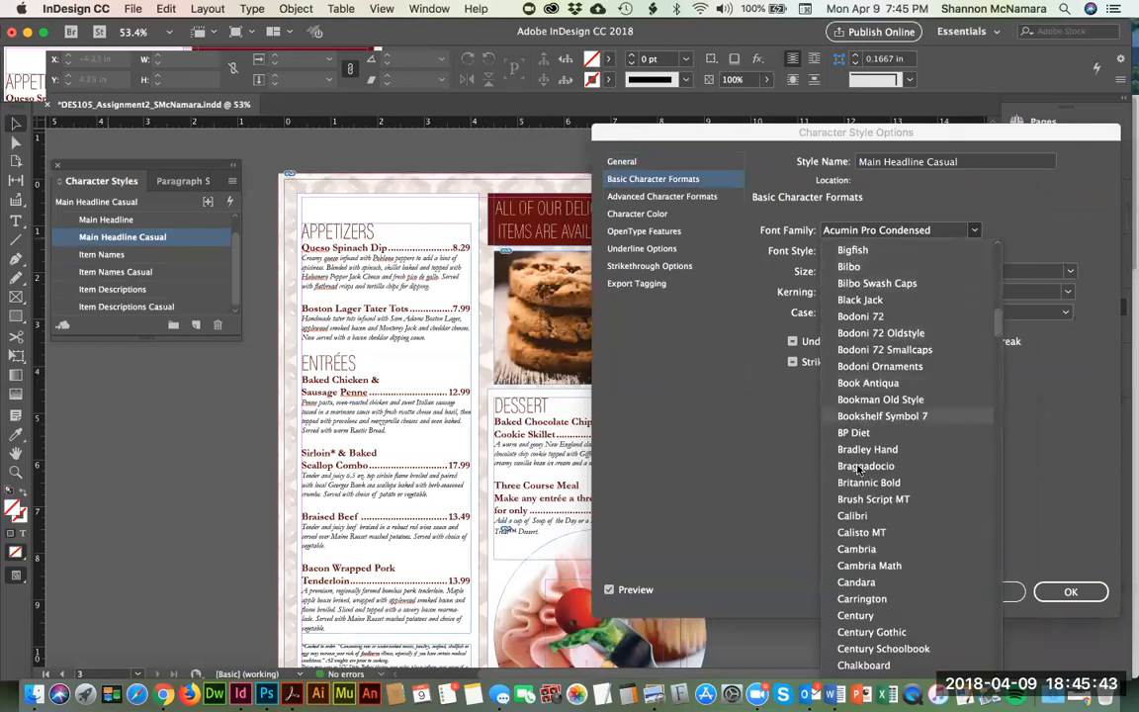
scroll(858, 485, down, 10)
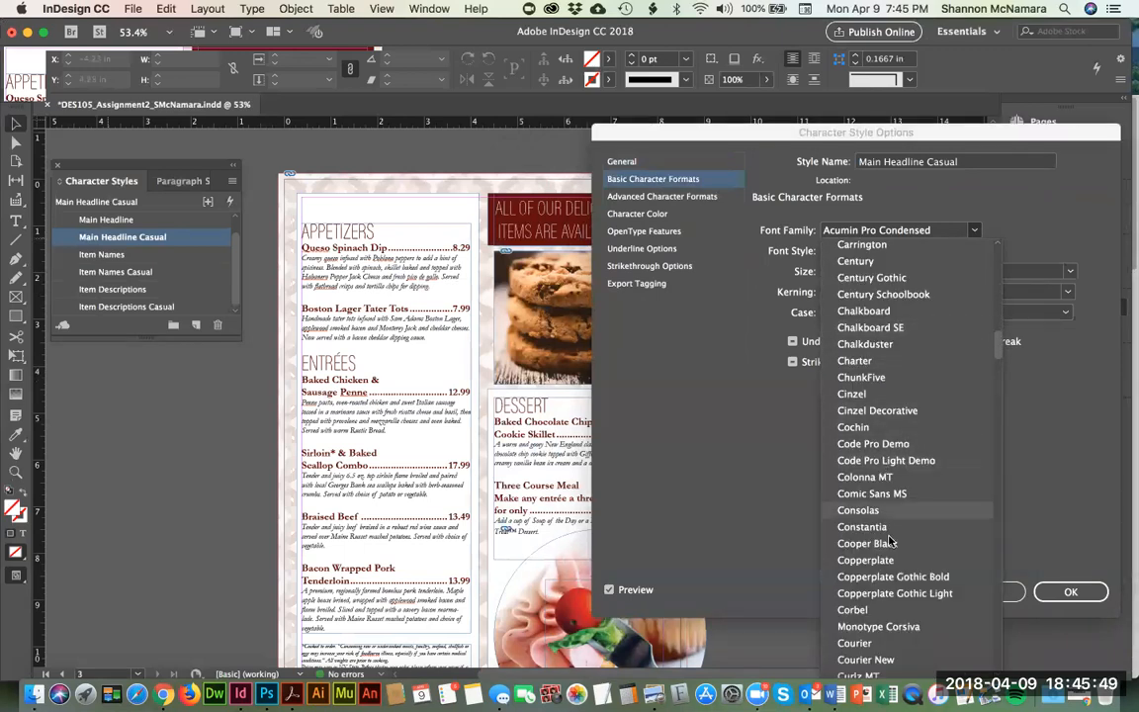
scroll(889, 541, down, 3)
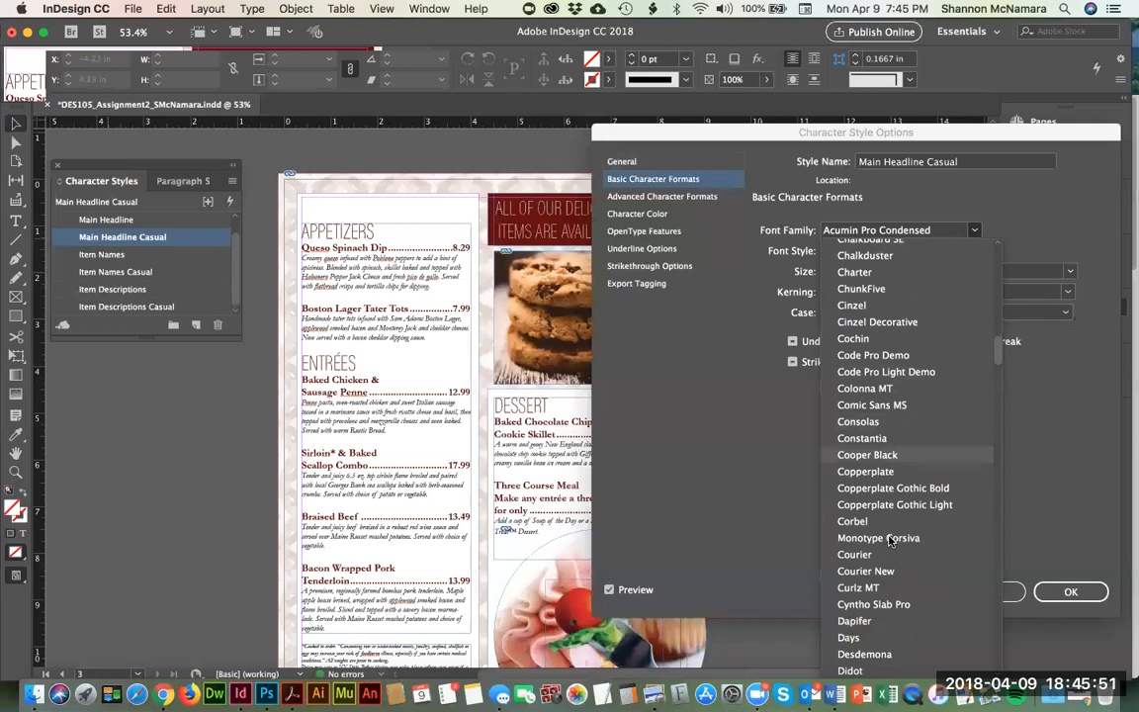
scroll(889, 541, up, 10)
scroll(890, 404, up, 12)
scroll(883, 364, up, 15)
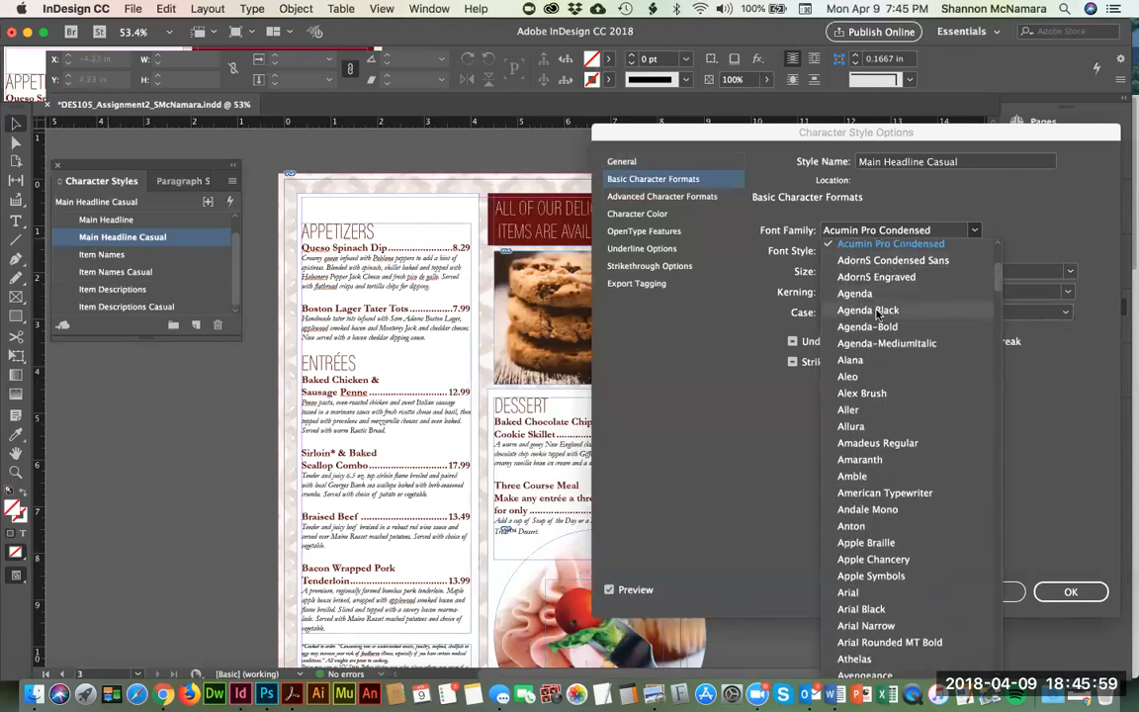
scroll(877, 315, down, 10)
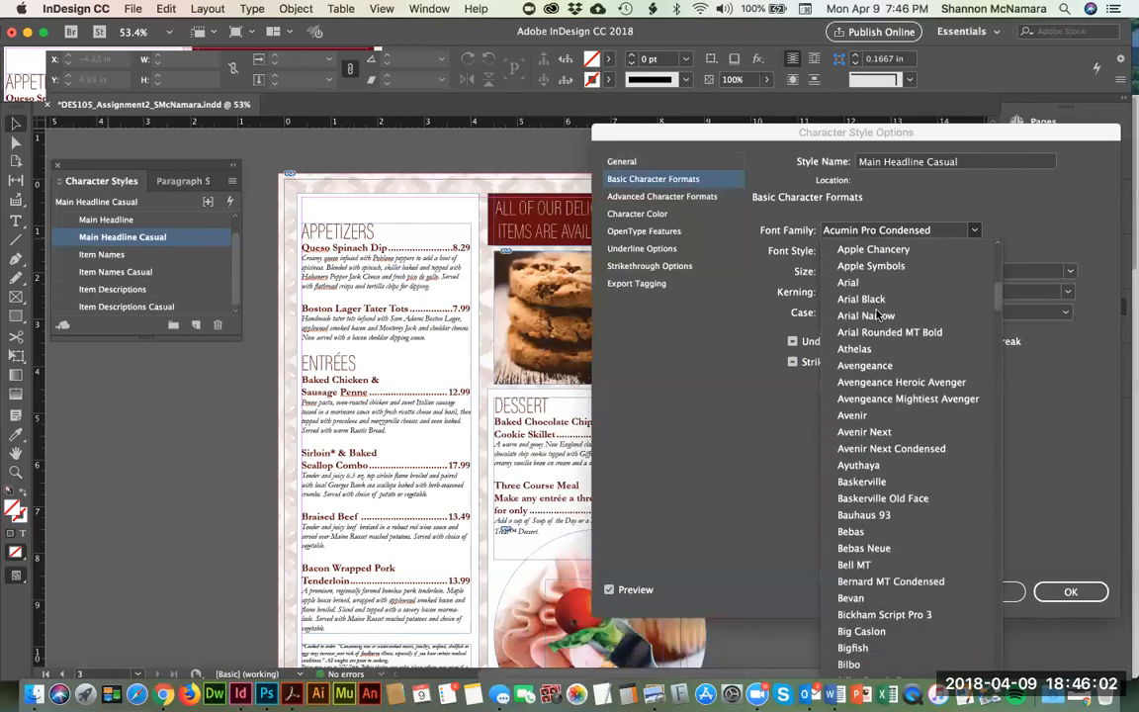
click(856, 532)
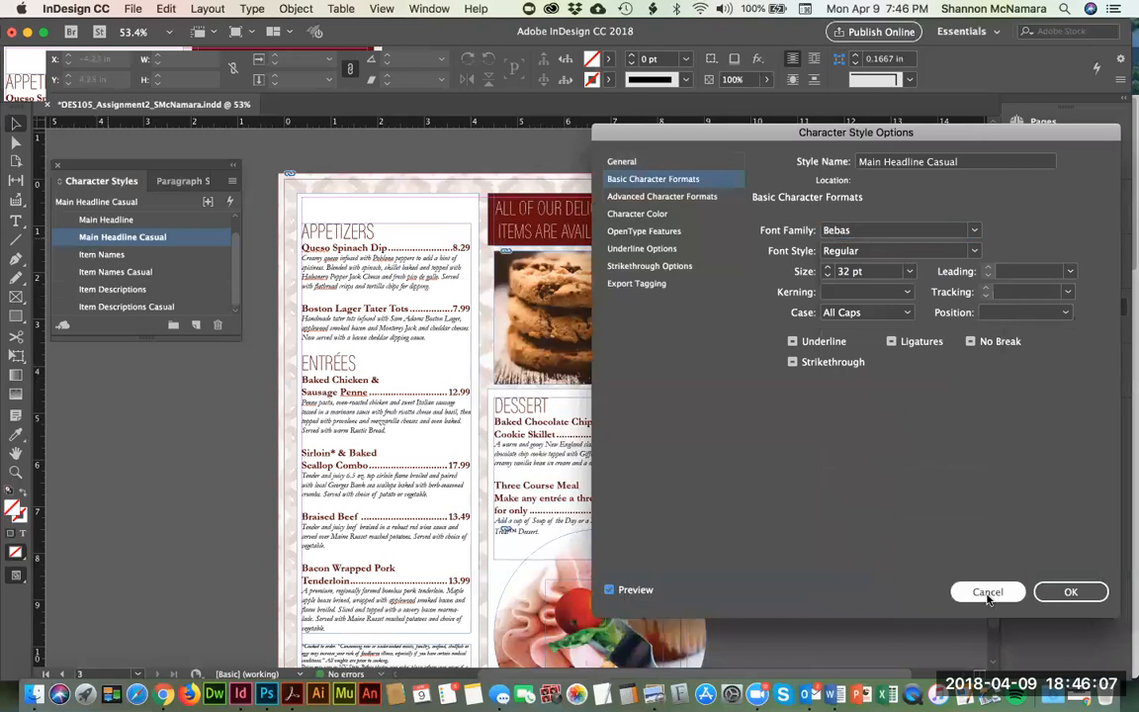
click(1071, 591)
Step: Apply the Main Headline Casual character style to the Appetizers heading on page 3
triple_click(334, 235)
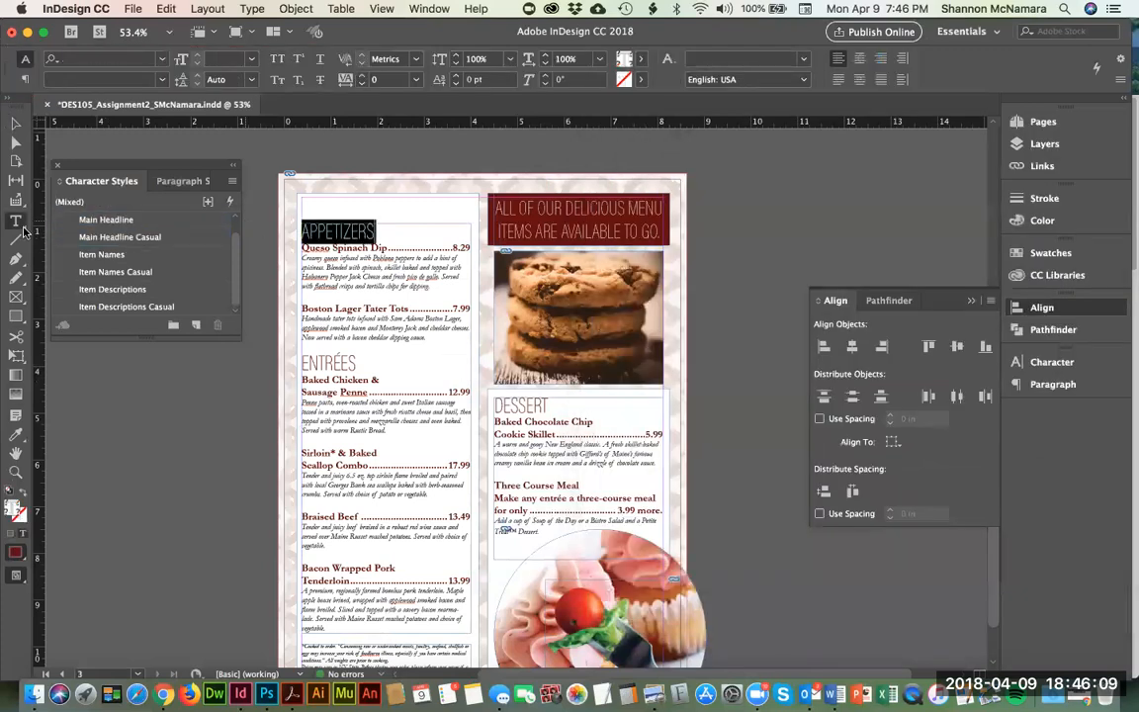
click(150, 239)
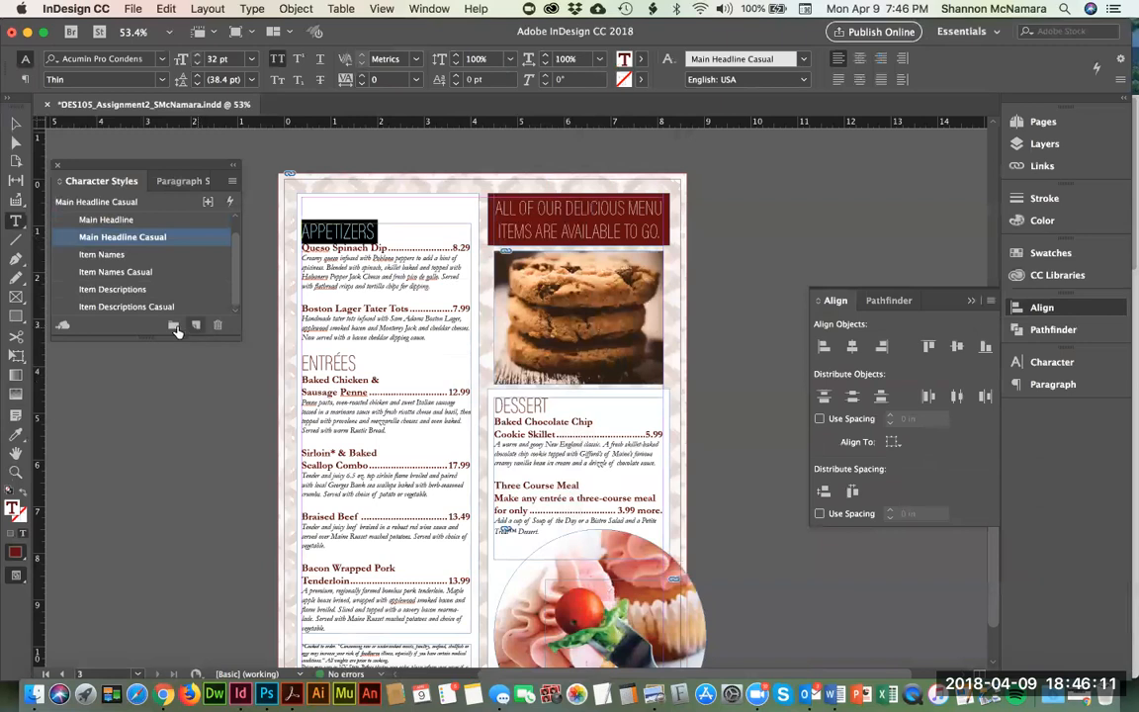
click(85, 234)
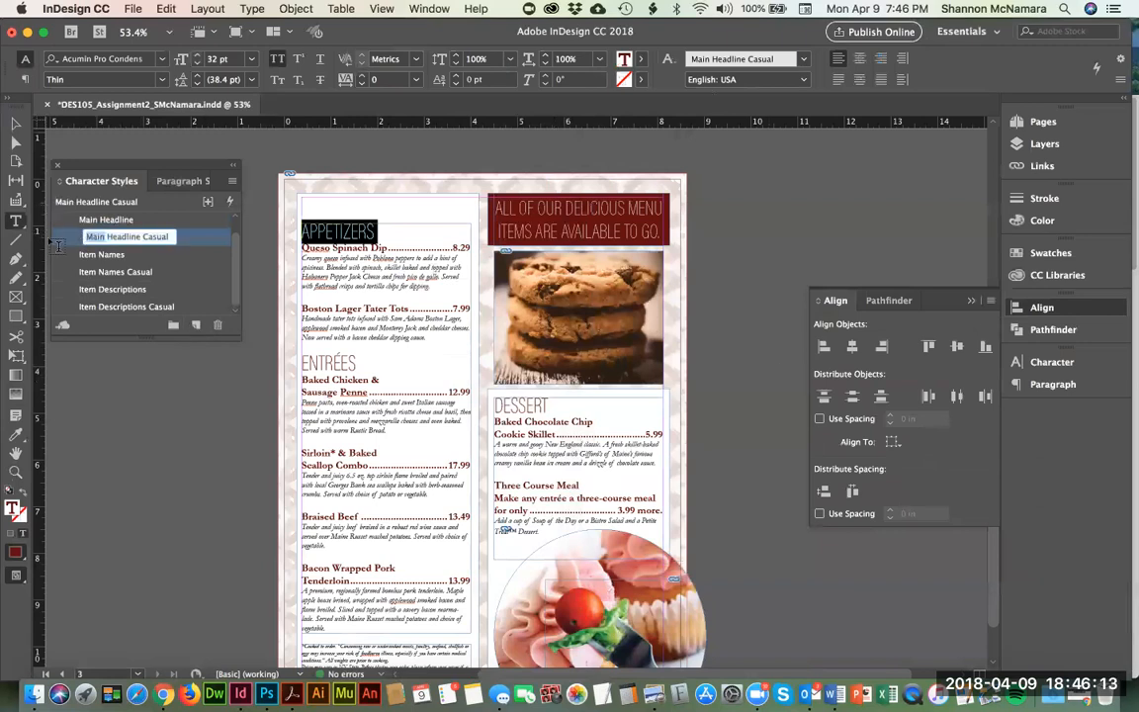
click(66, 237)
Step: Set the font family of the Main Headline Casual character style to Bebas Neue
double_click(66, 238)
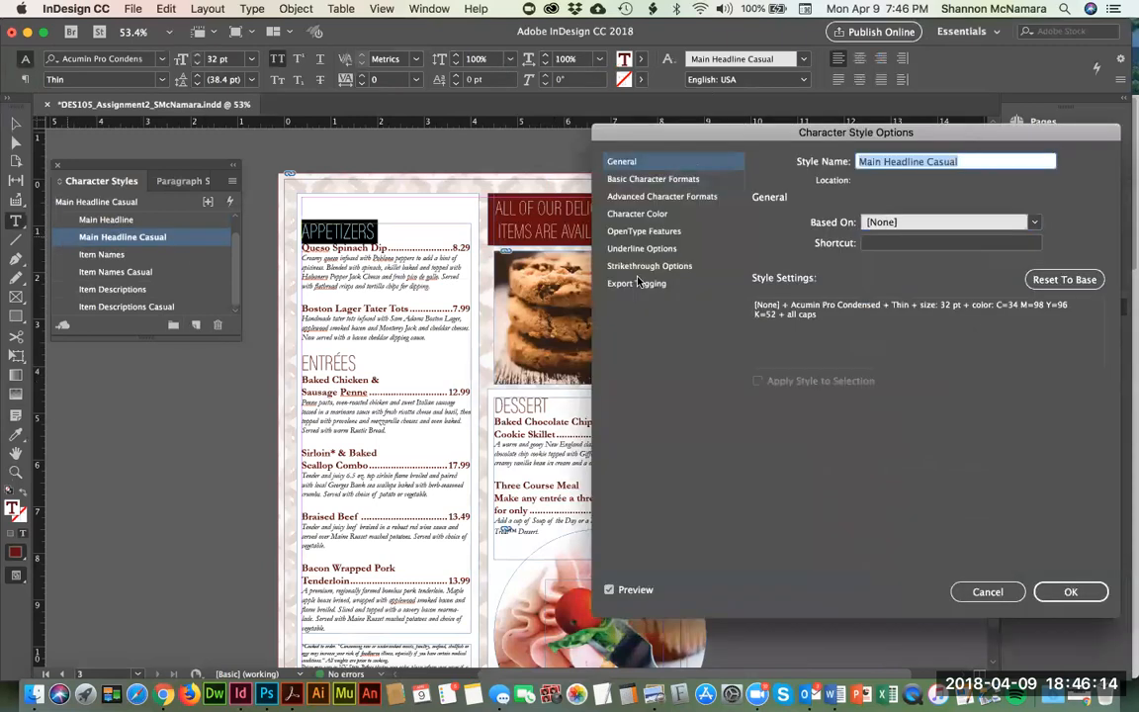
click(653, 179)
click(890, 230)
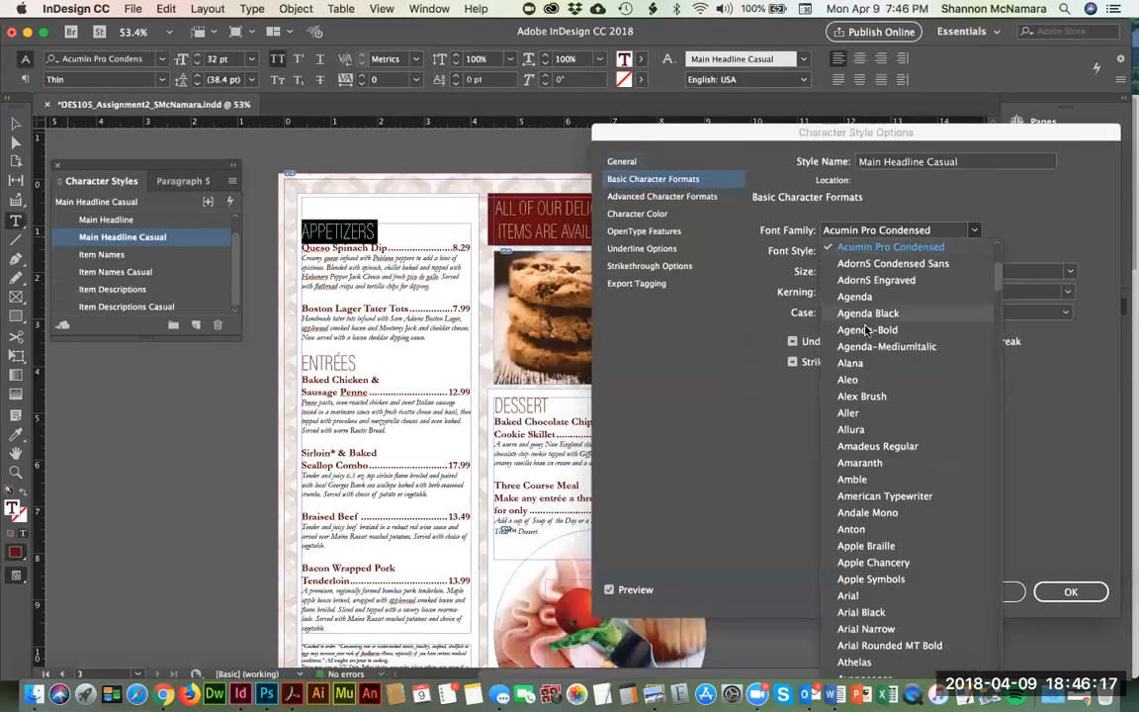
scroll(880, 455, down, 8)
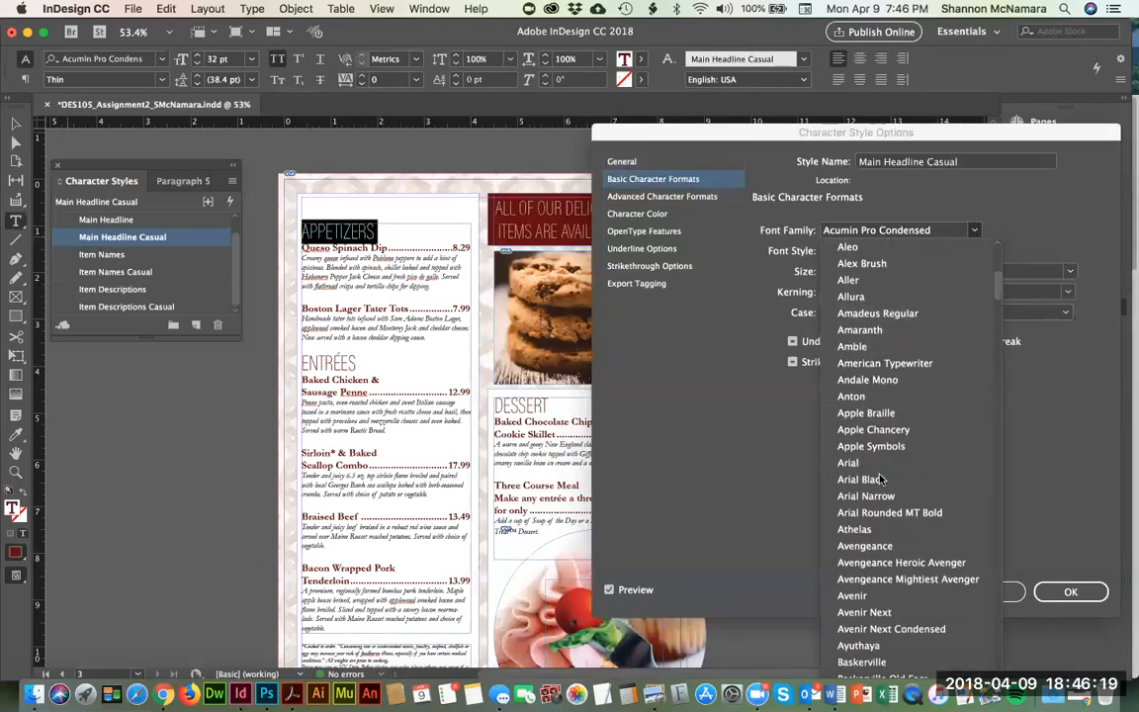
click(850, 578)
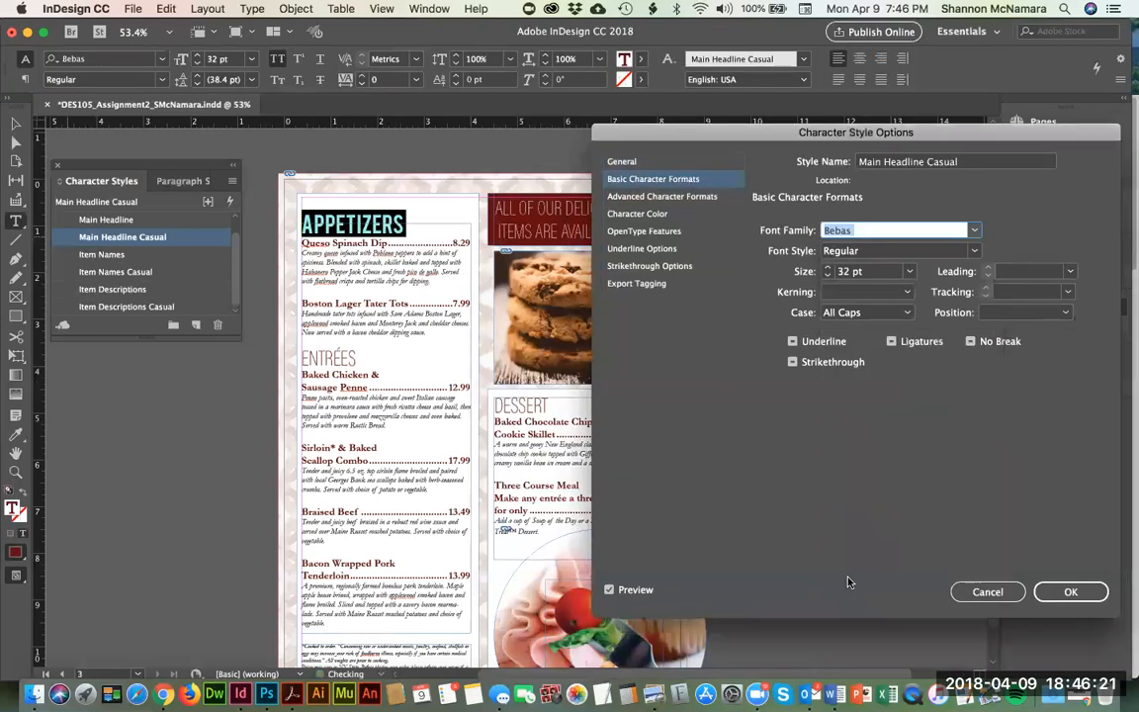
click(974, 230)
click(862, 267)
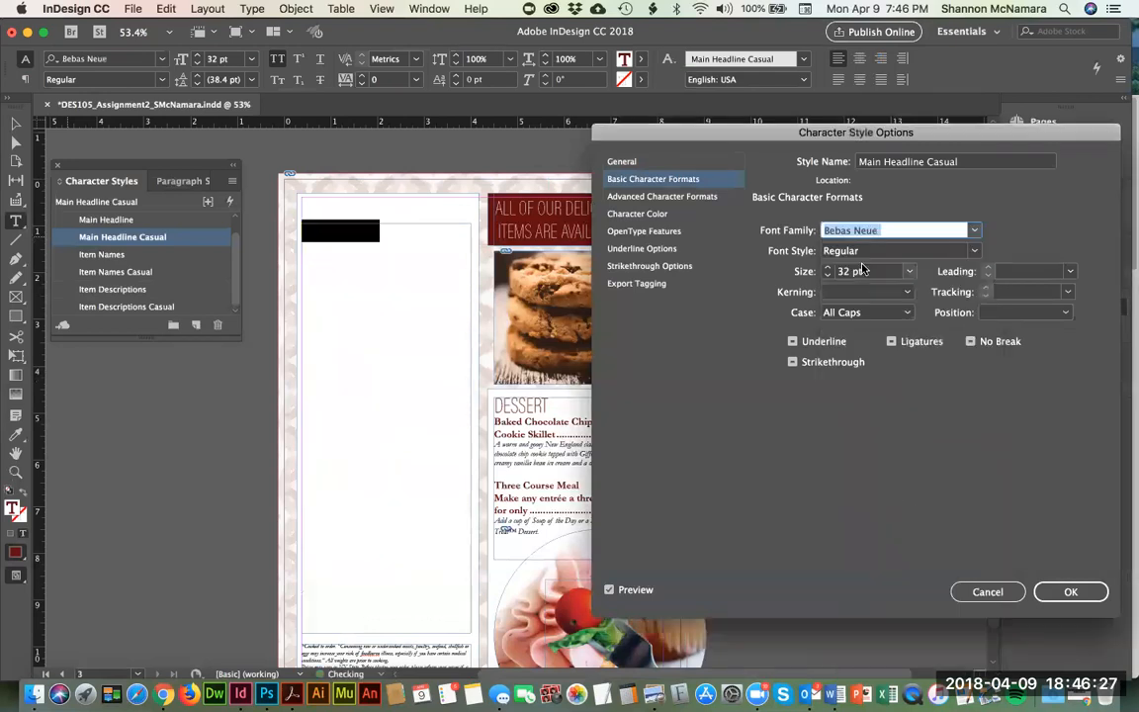
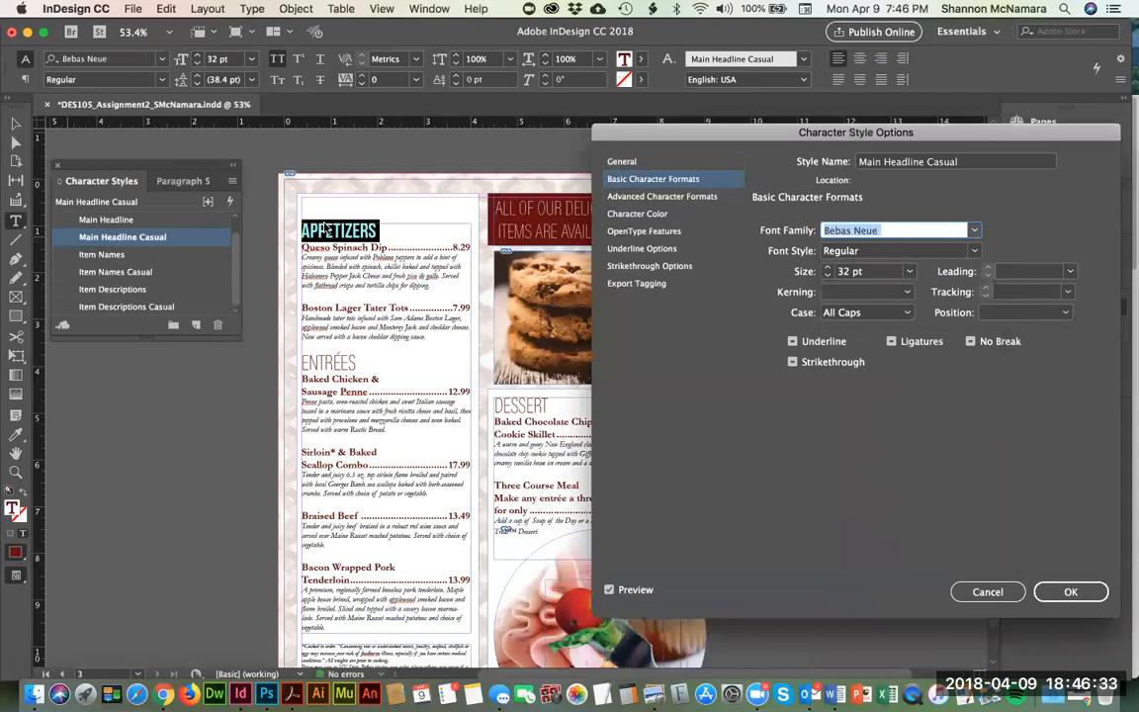
click(1071, 592)
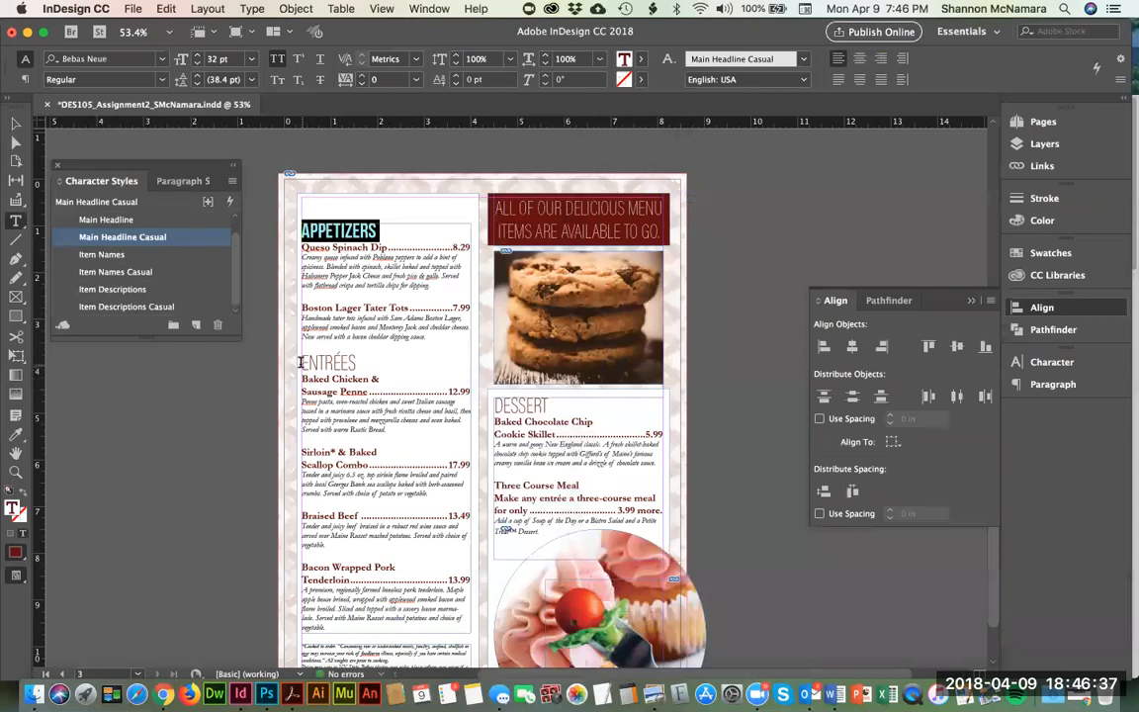
Step: Apply the Main Headline Casual character style to the Entrées and Dessert headings
click(302, 363)
key(shift+Down)
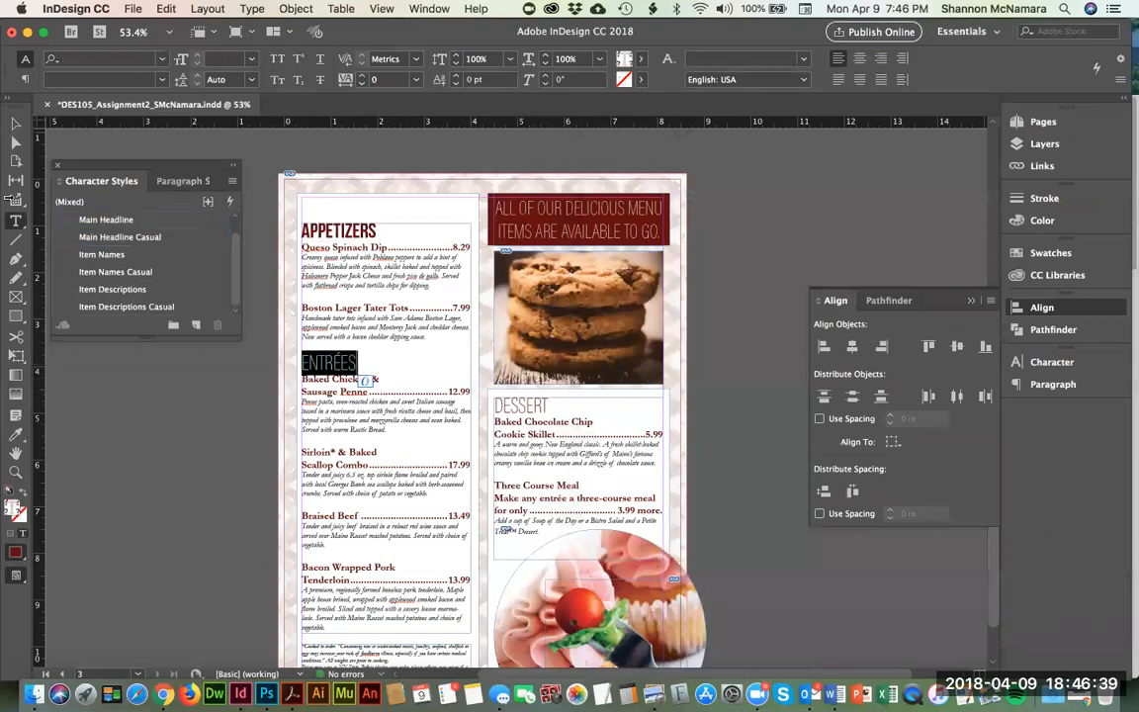
click(124, 237)
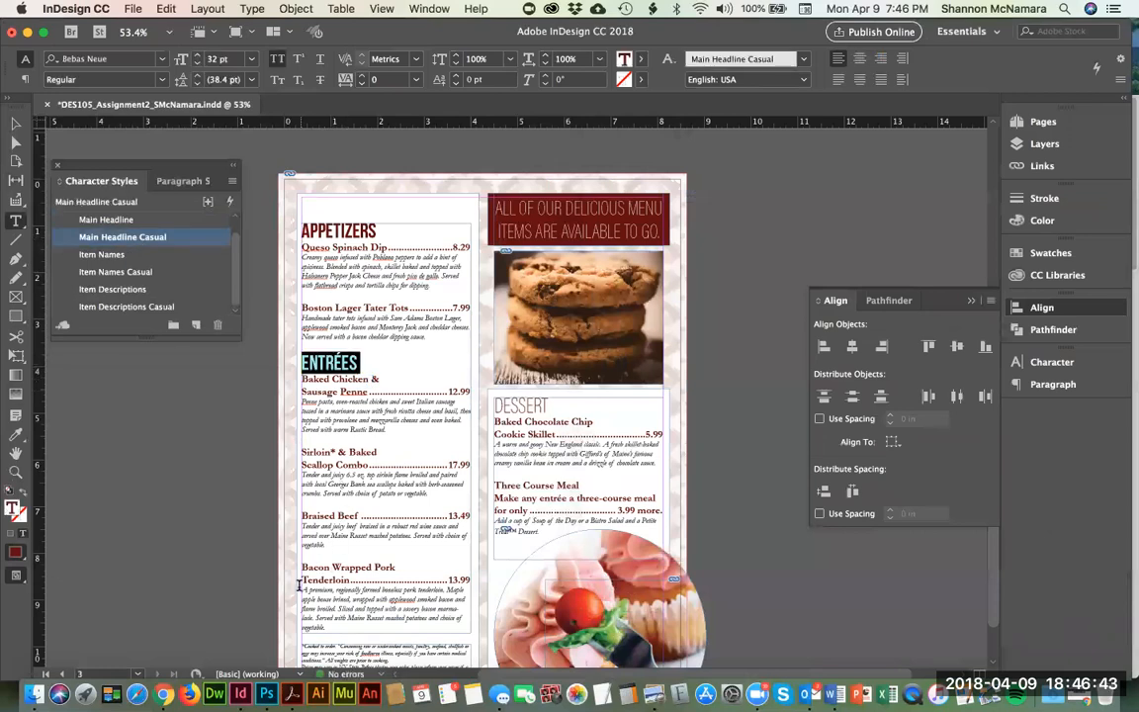
scroll(361, 546, down, 3)
click(544, 305)
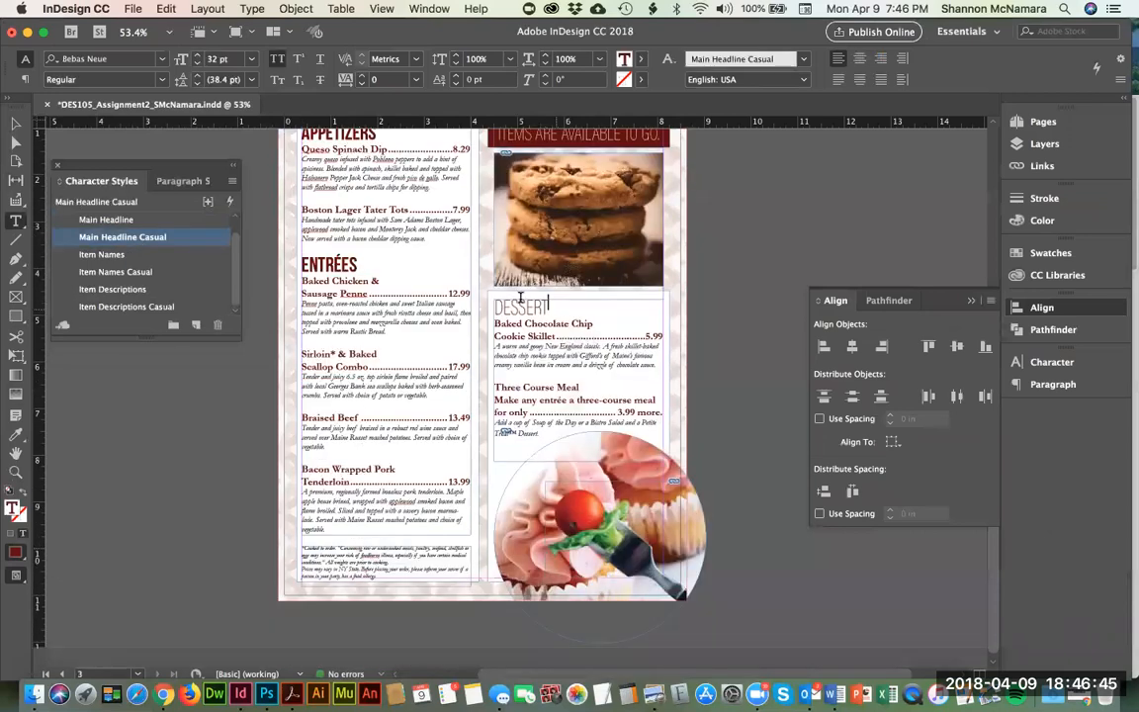
drag(521, 298, 473, 303)
key(Right)
key(super+shift+Left)
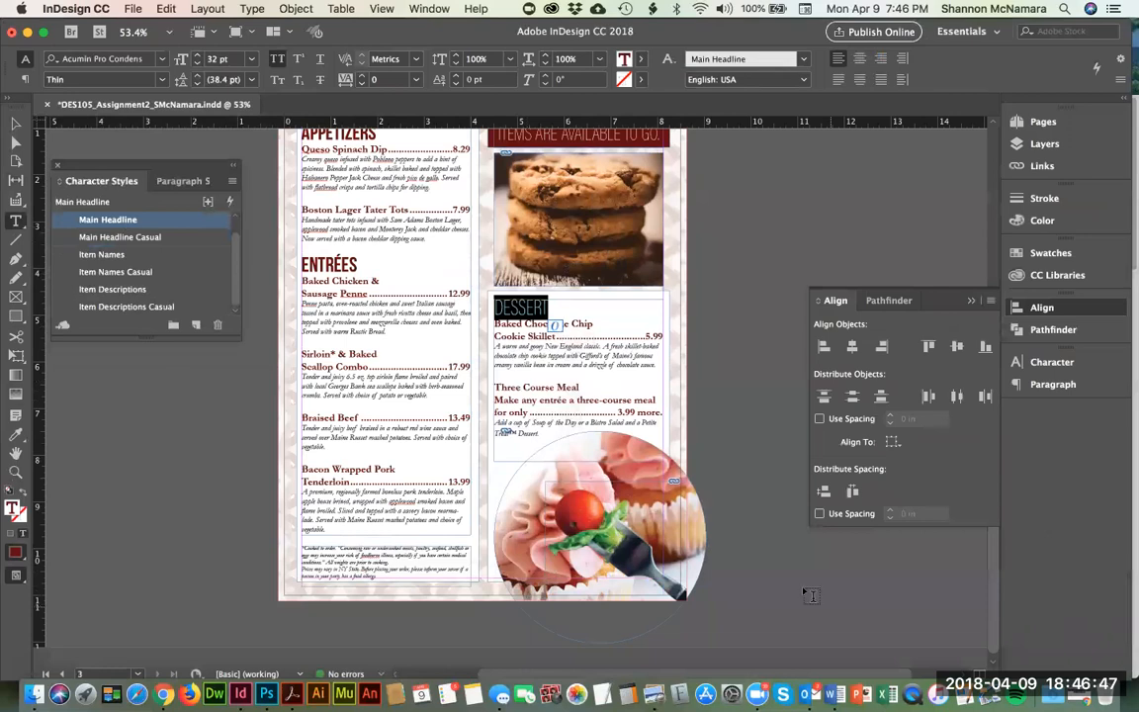
click(116, 237)
Step: Apply the Main Headline Casual character style to the "All of our delicious menu items" banner text and colour it Paper
scroll(571, 198, up, 3)
click(572, 200)
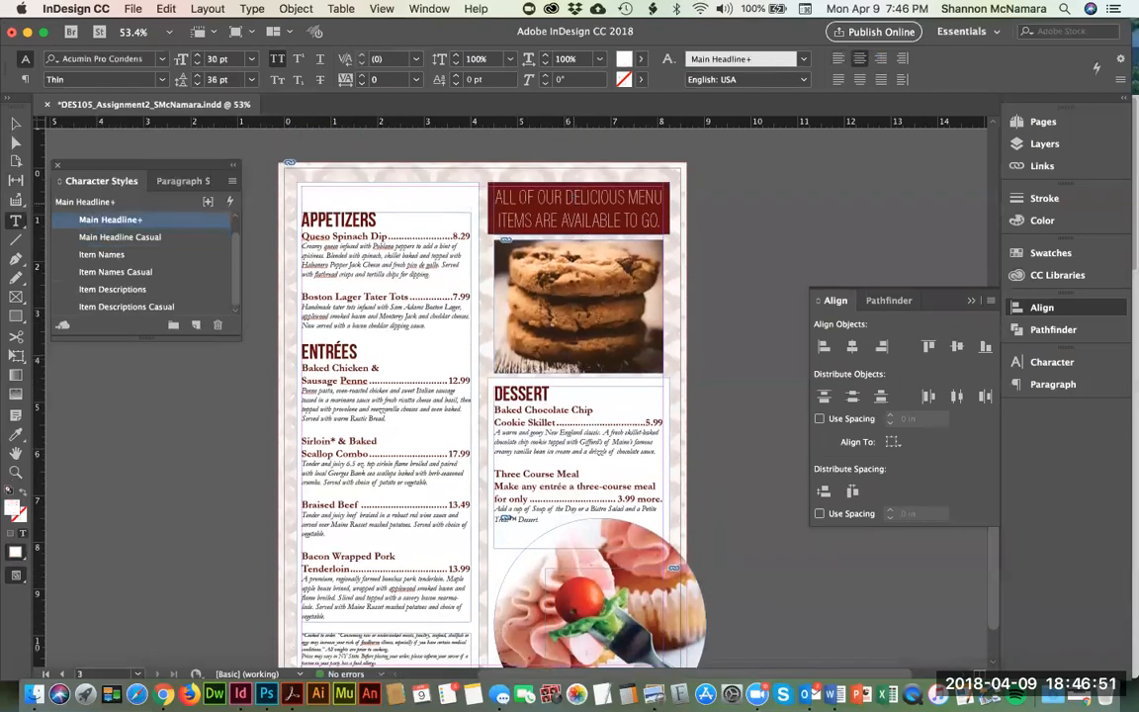
key(super+a)
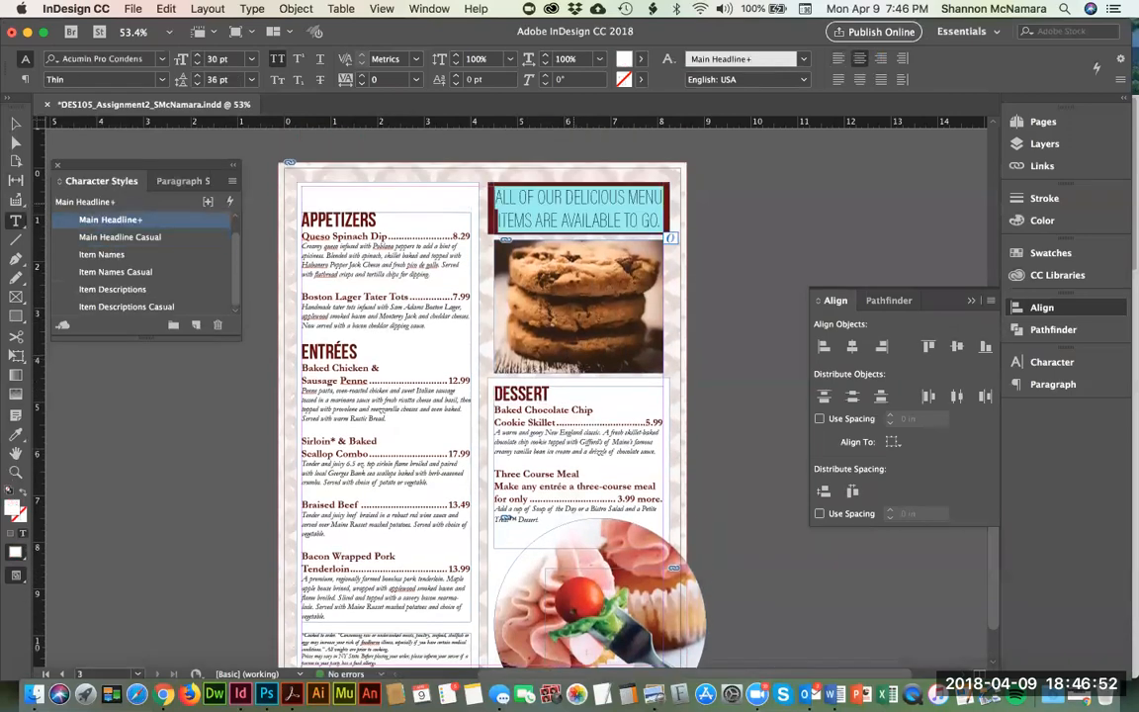
click(119, 241)
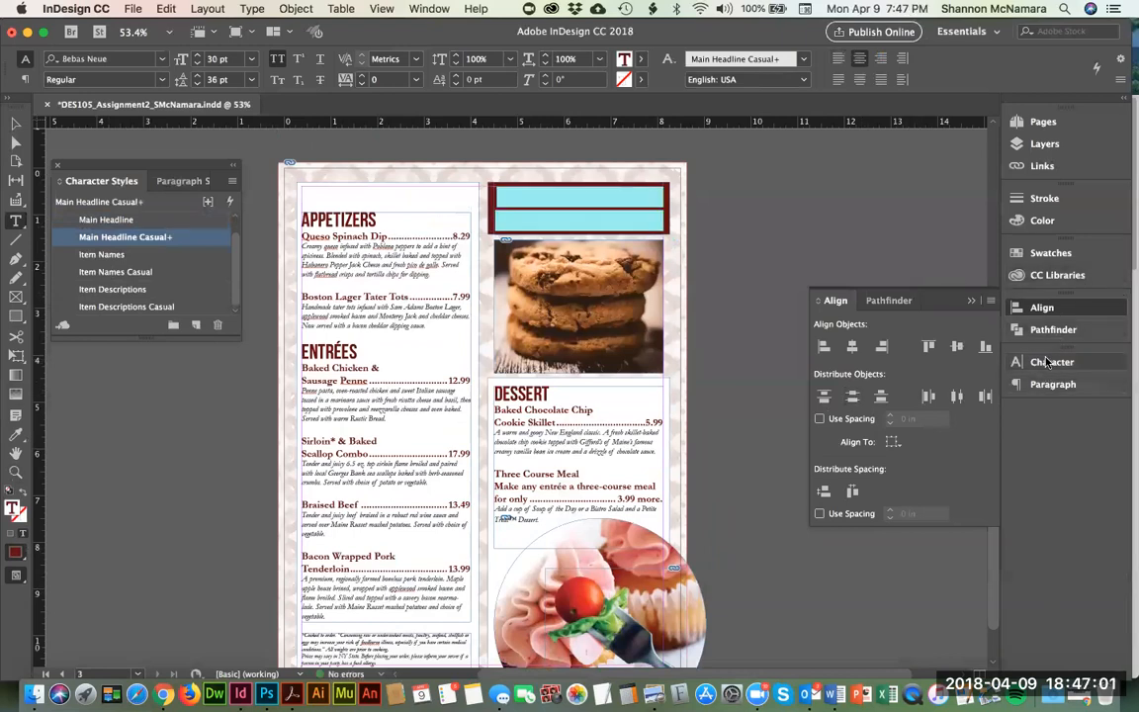
click(1048, 253)
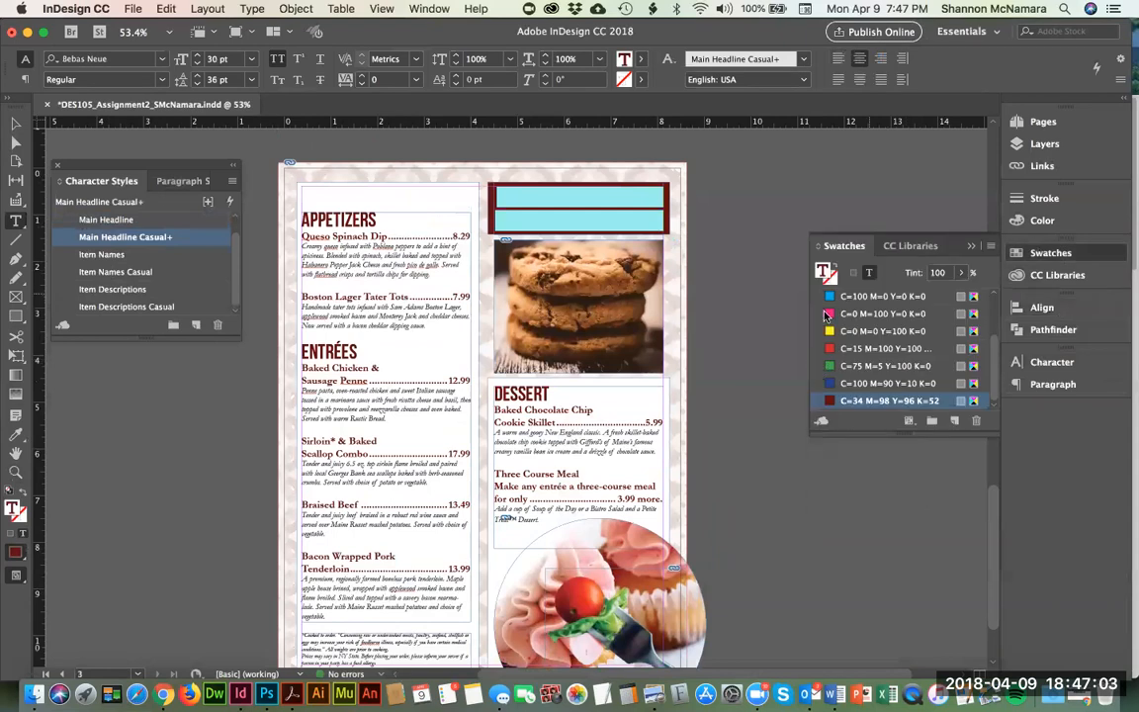
scroll(826, 314, up, 2)
click(854, 331)
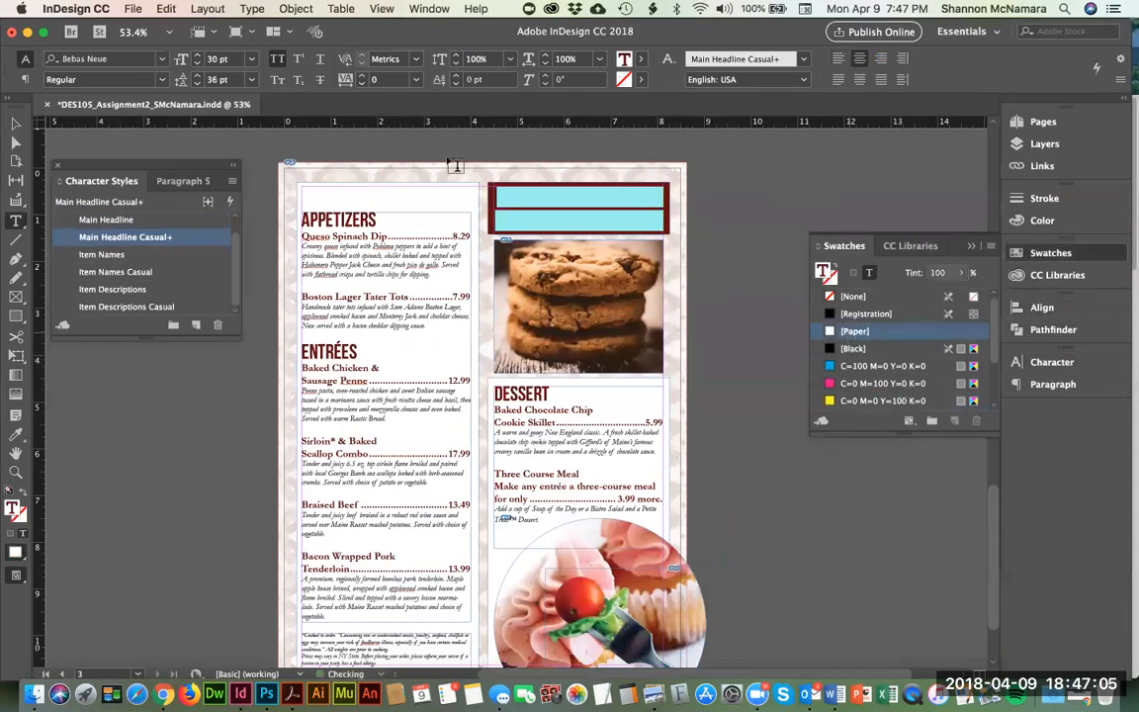
click(628, 203)
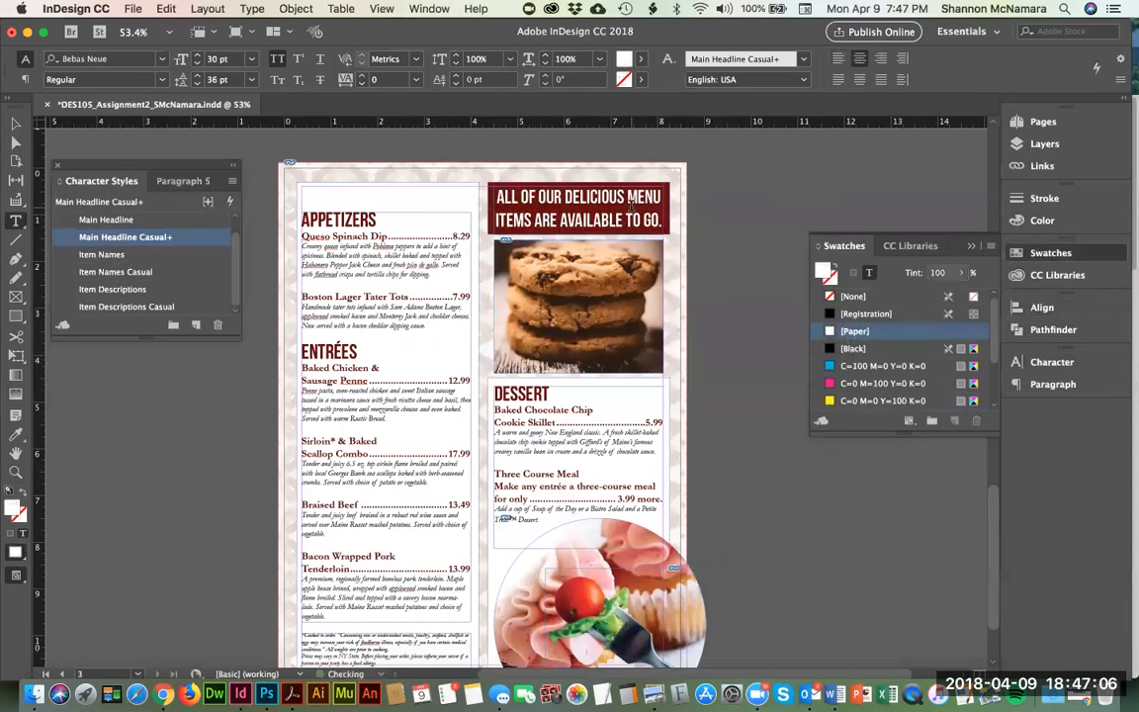
Step: Apply the Item Names Casual character style to the Queso Spinach Dip line, including its price
click(302, 236)
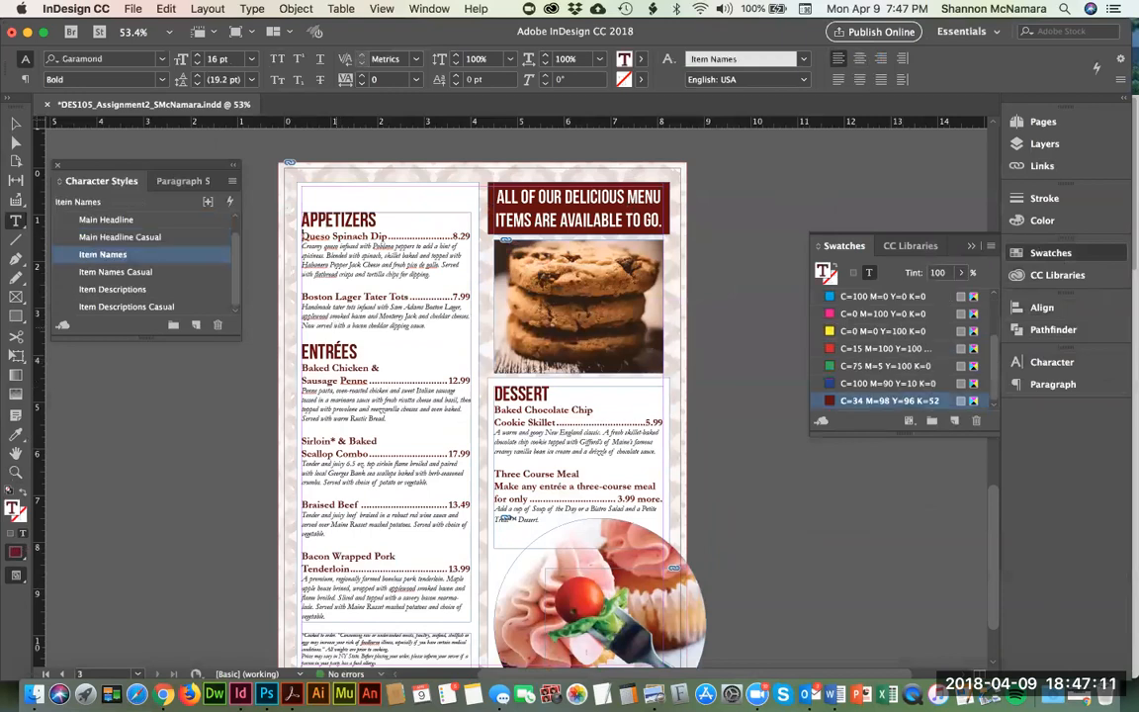
drag(301, 236, 477, 248)
click(104, 272)
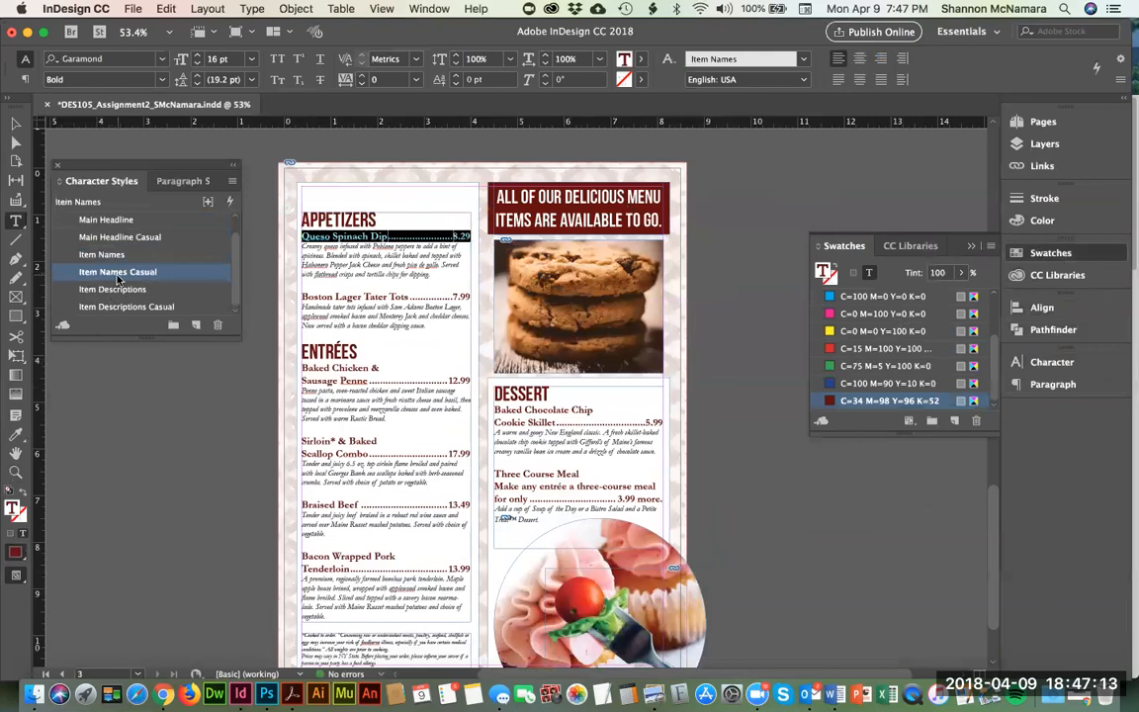
Step: Browse the font families for the Item Names Casual character style and set it to Franklin Gothic Book
double_click(97, 269)
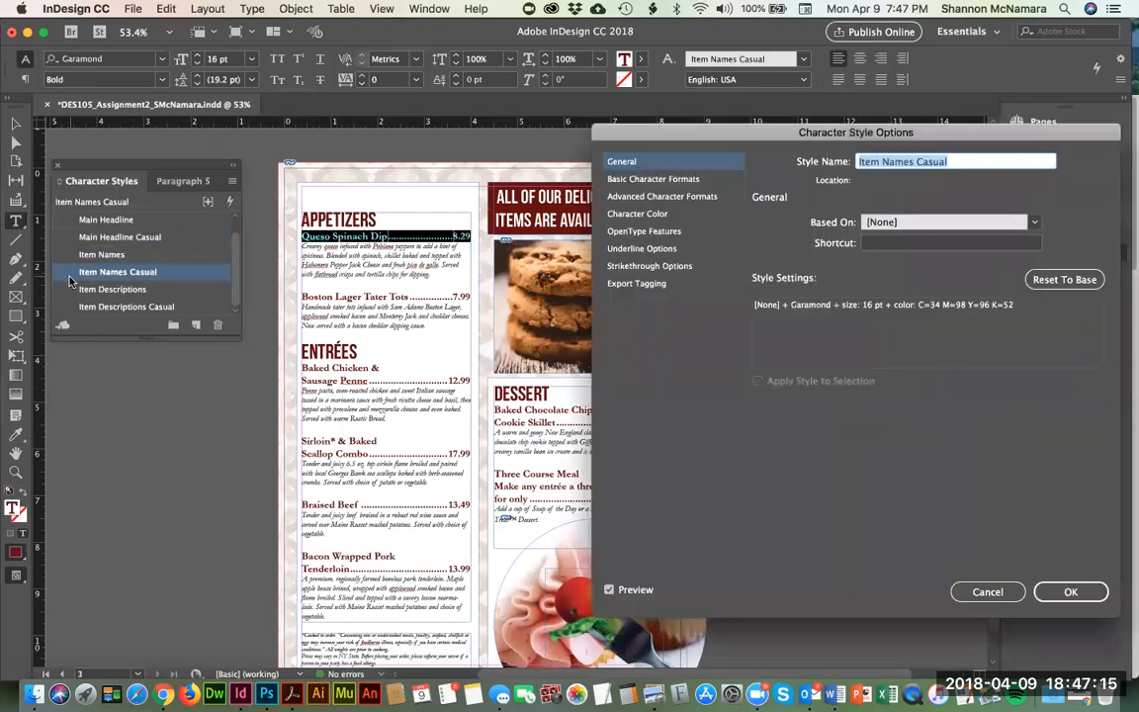
click(652, 179)
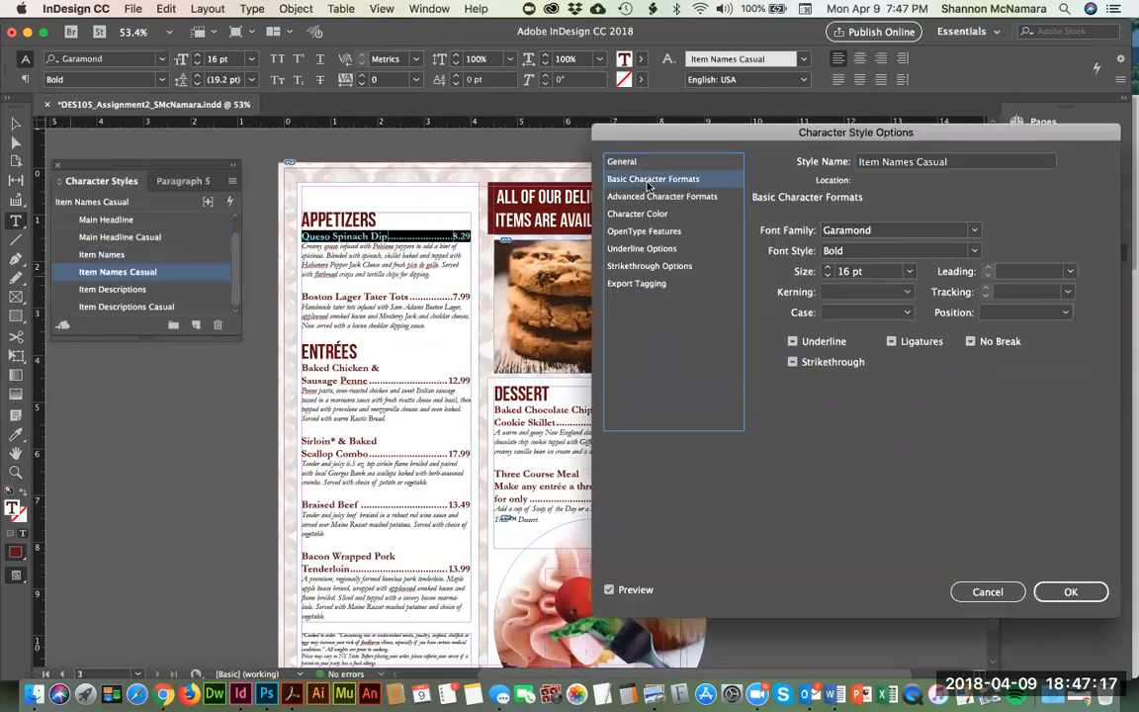
click(970, 229)
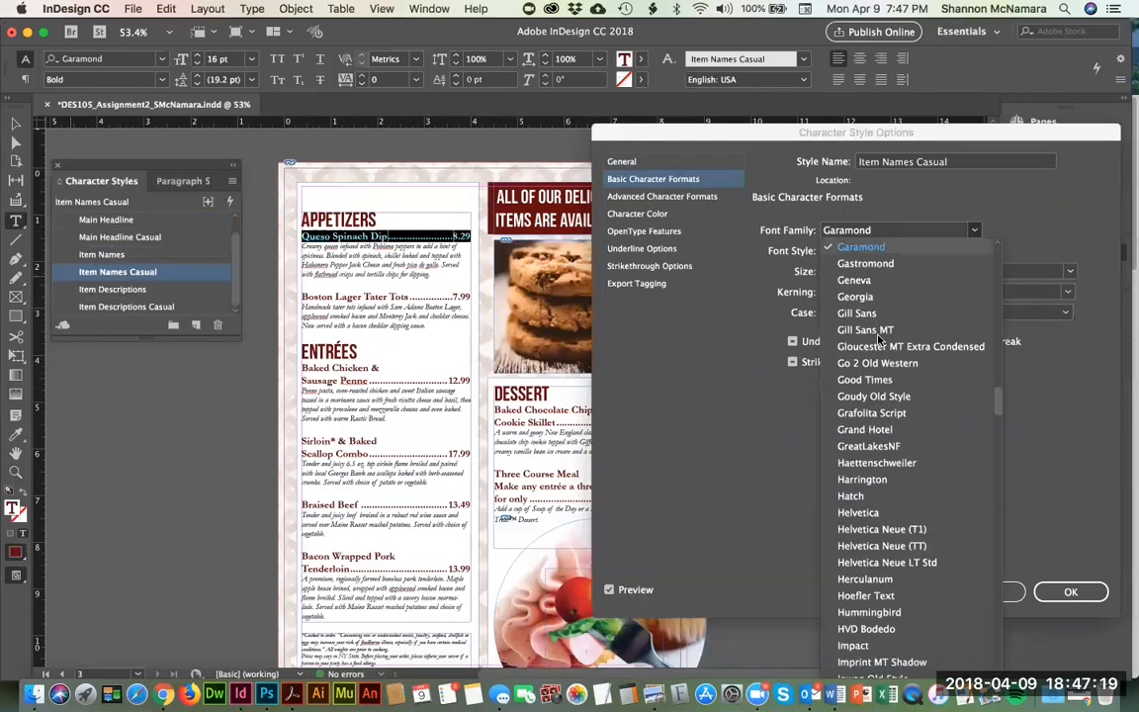
scroll(880, 539, down, 3)
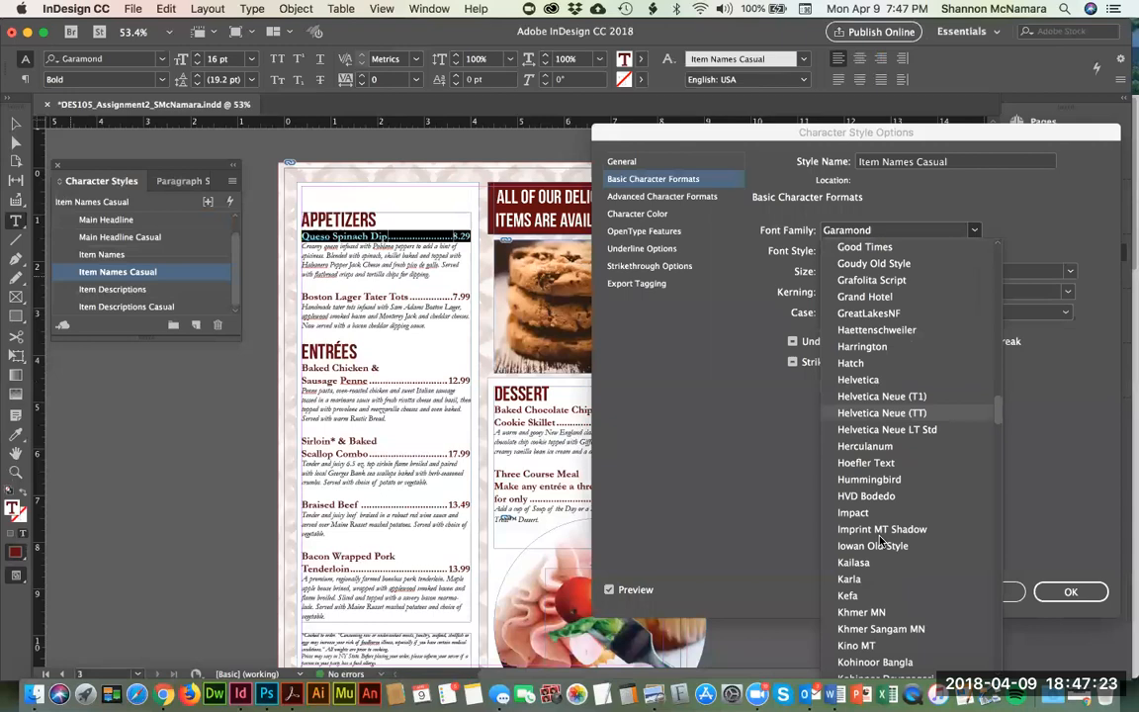
scroll(880, 539, up, 15)
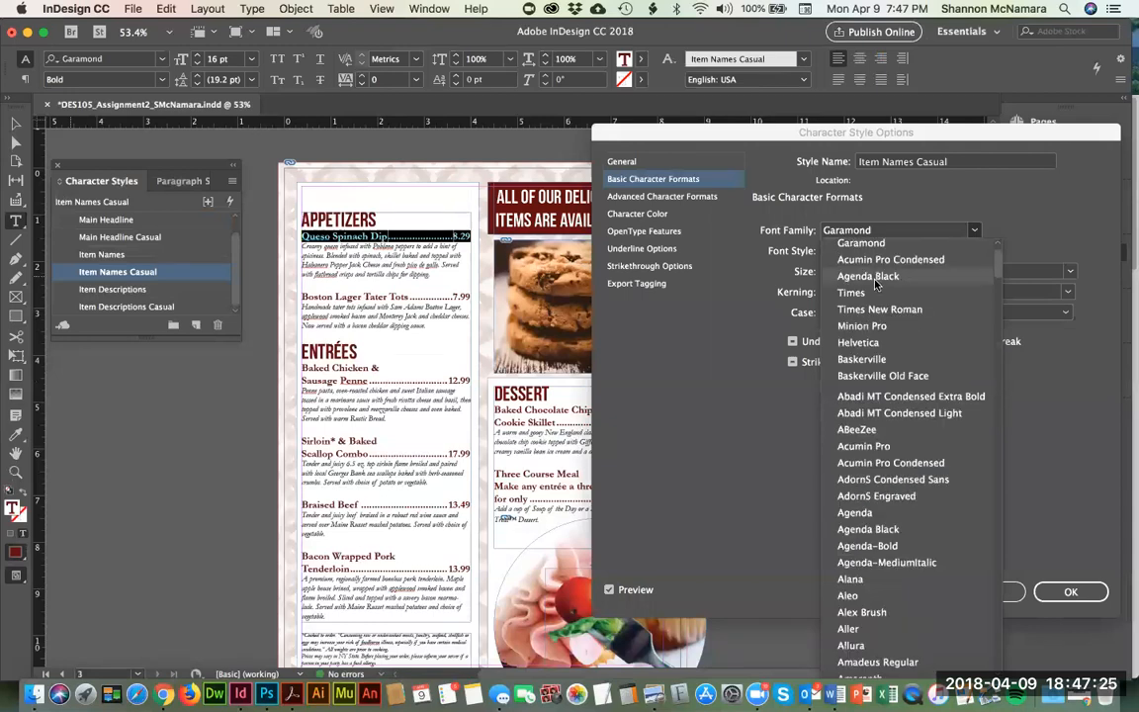
scroll(876, 316, down, 2)
scroll(876, 354, down, 10)
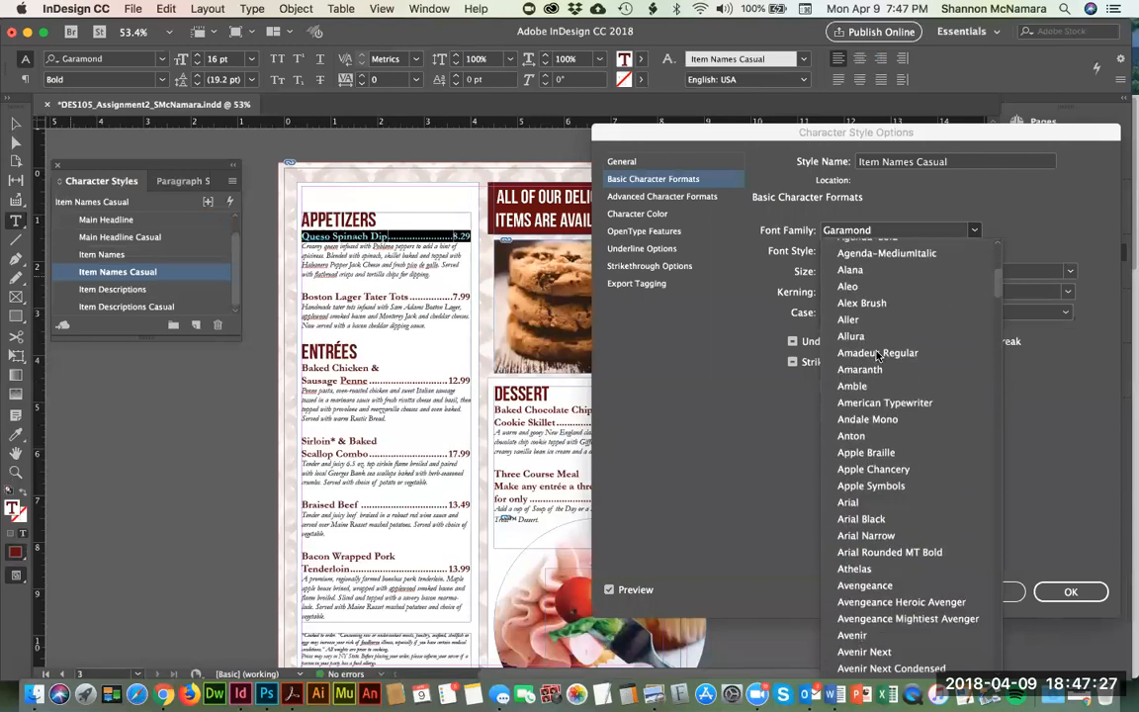
scroll(876, 354, down, 6)
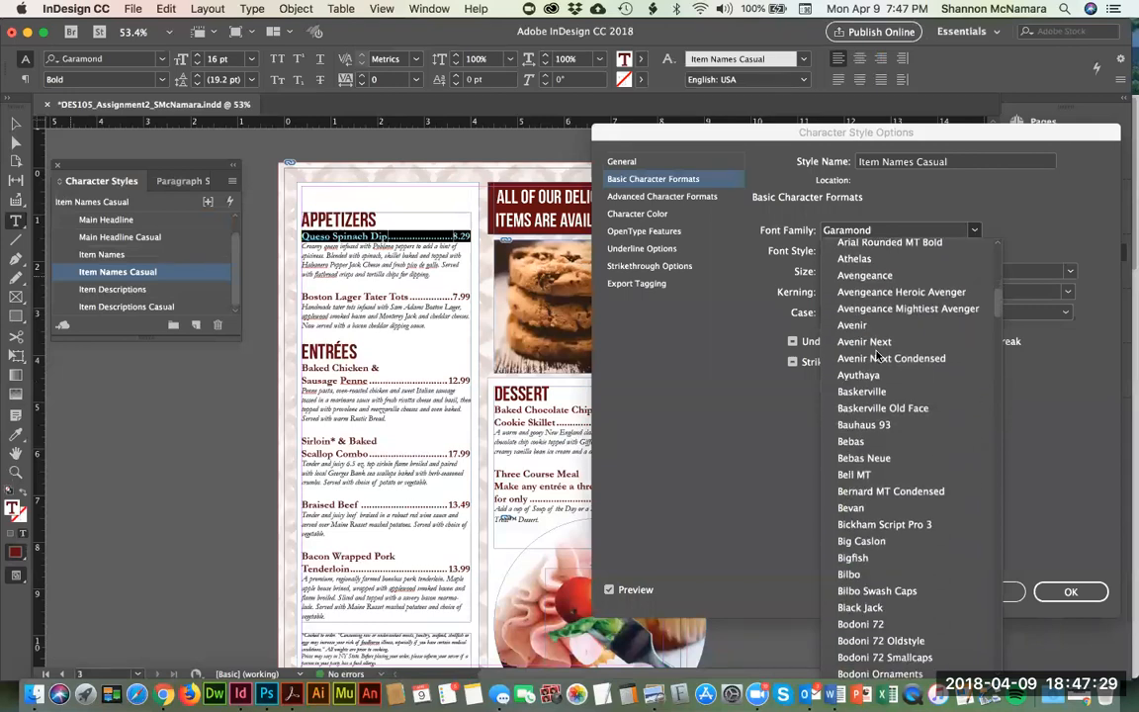
scroll(876, 354, down, 3)
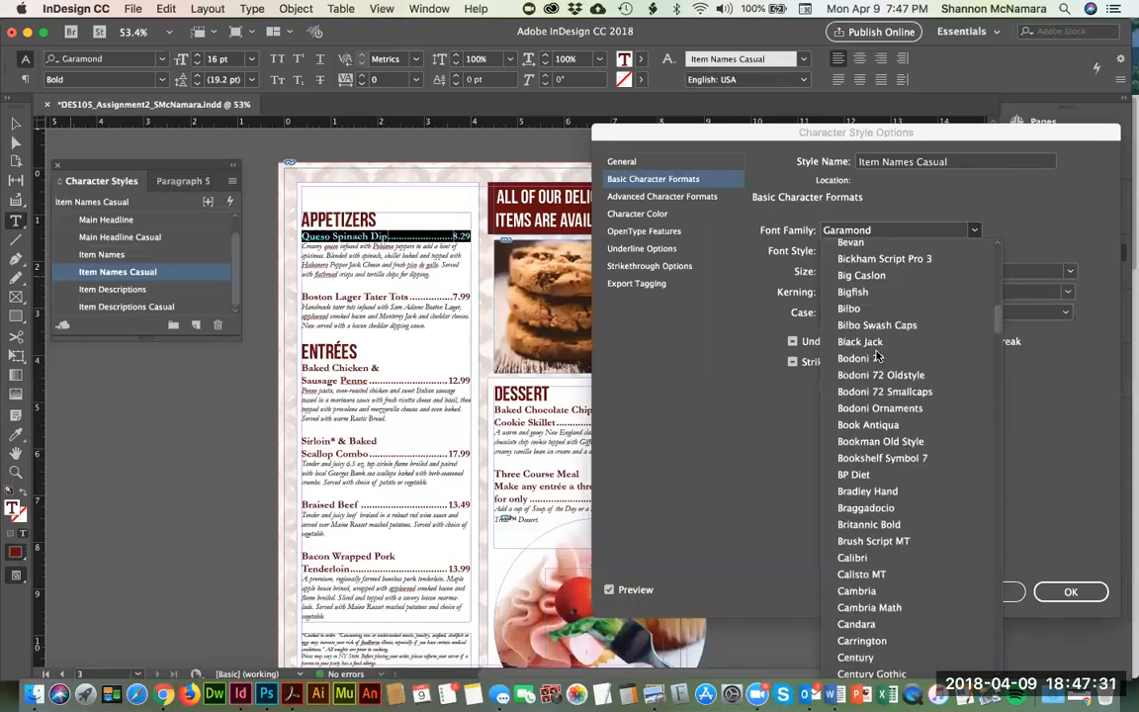
scroll(876, 354, down, 3)
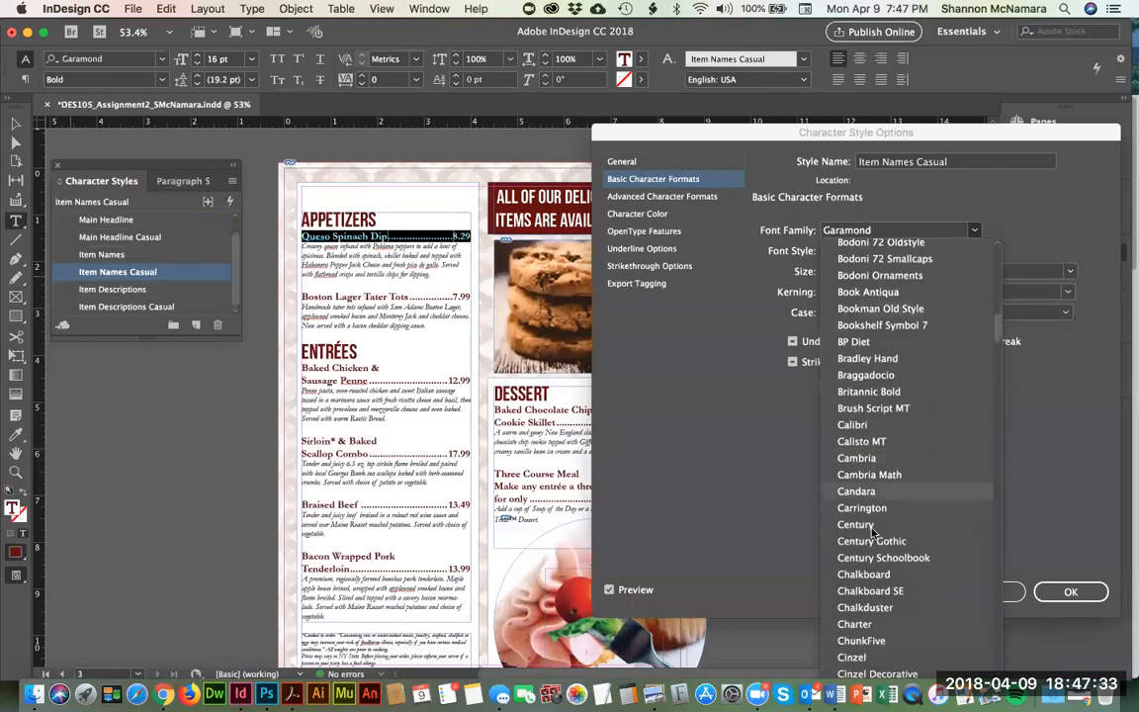
scroll(872, 531, down, 1)
scroll(880, 504, down, 3)
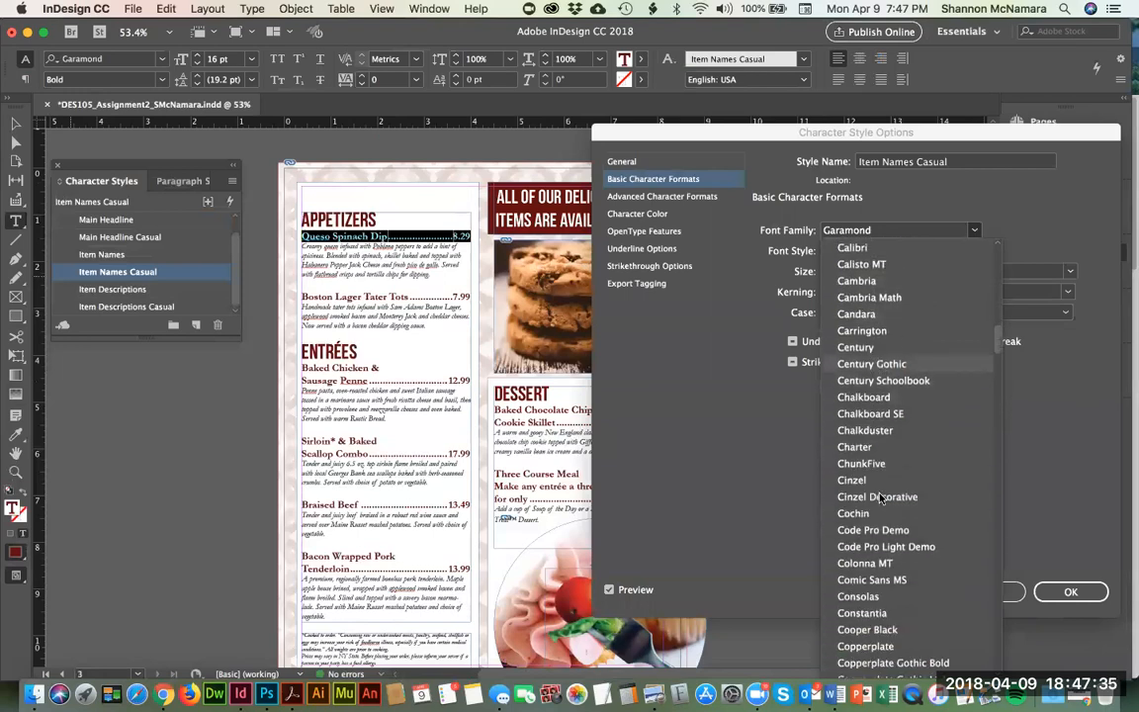
scroll(880, 498, down, 8)
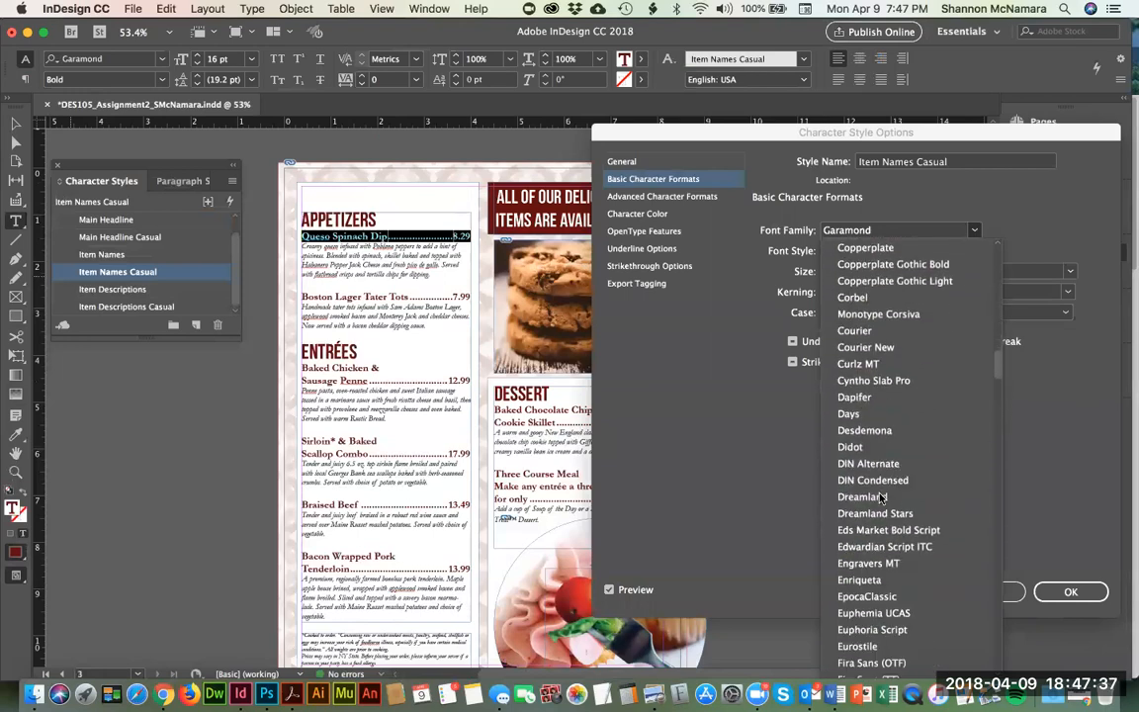
scroll(879, 497, down, 4)
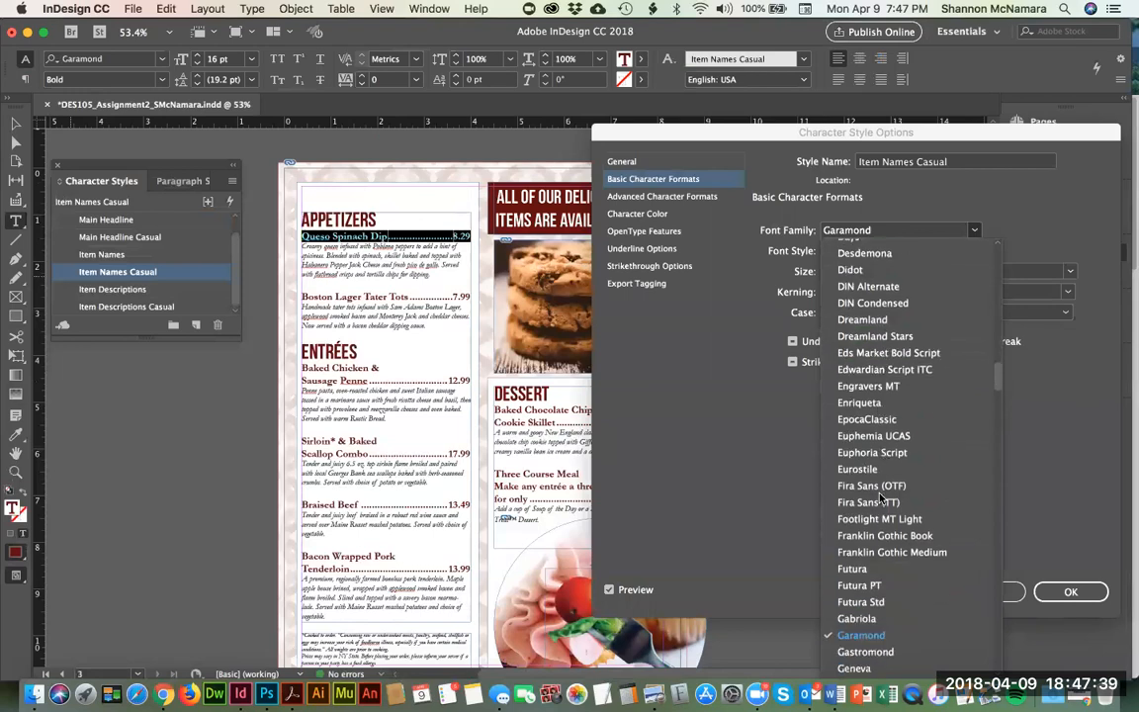
click(908, 537)
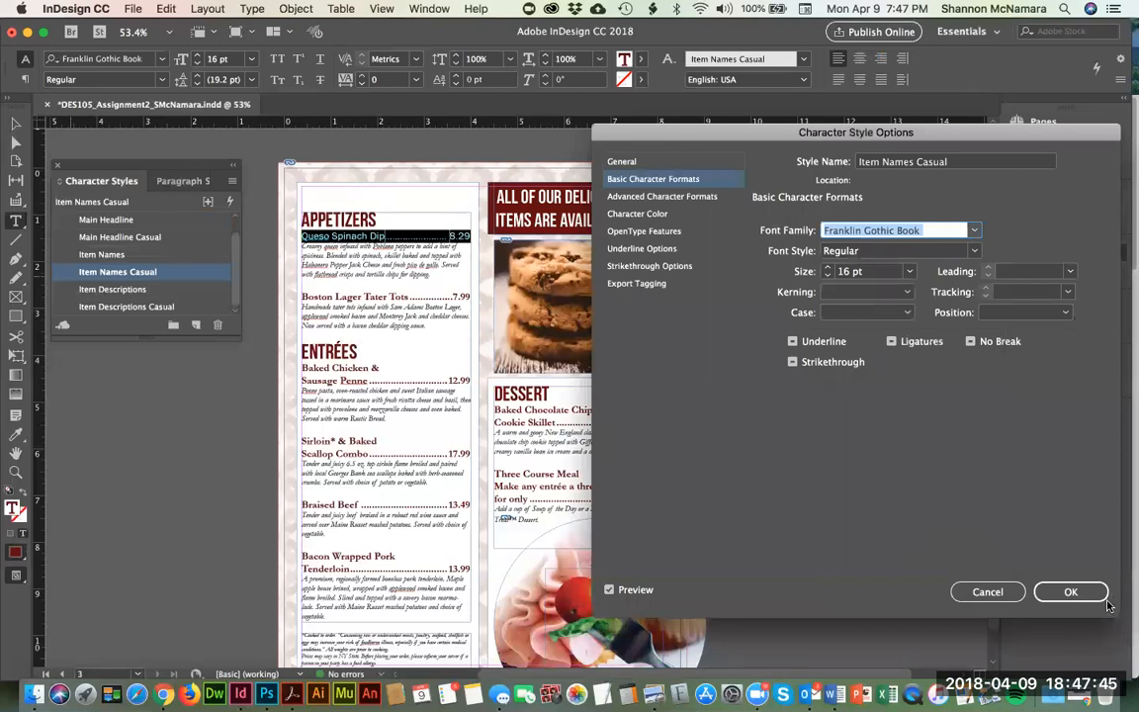
click(1069, 591)
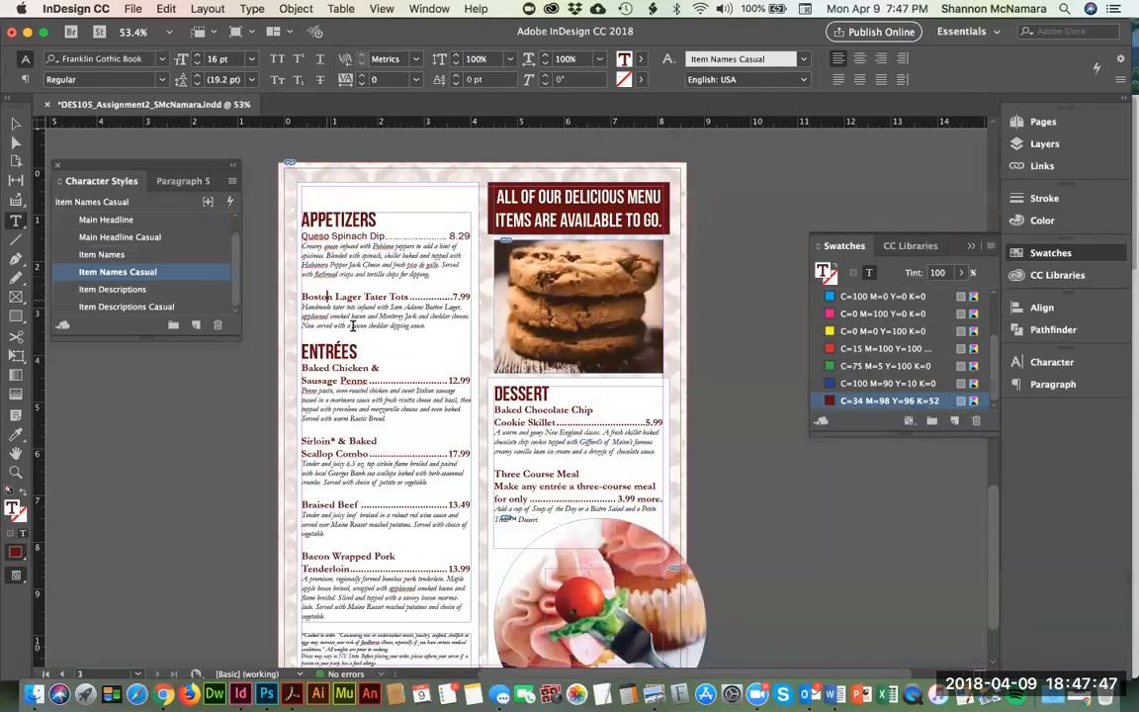
Step: Apply the Item Names Casual character style to the Boston Lager Tater Tots line, including its price
drag(302, 297, 471, 296)
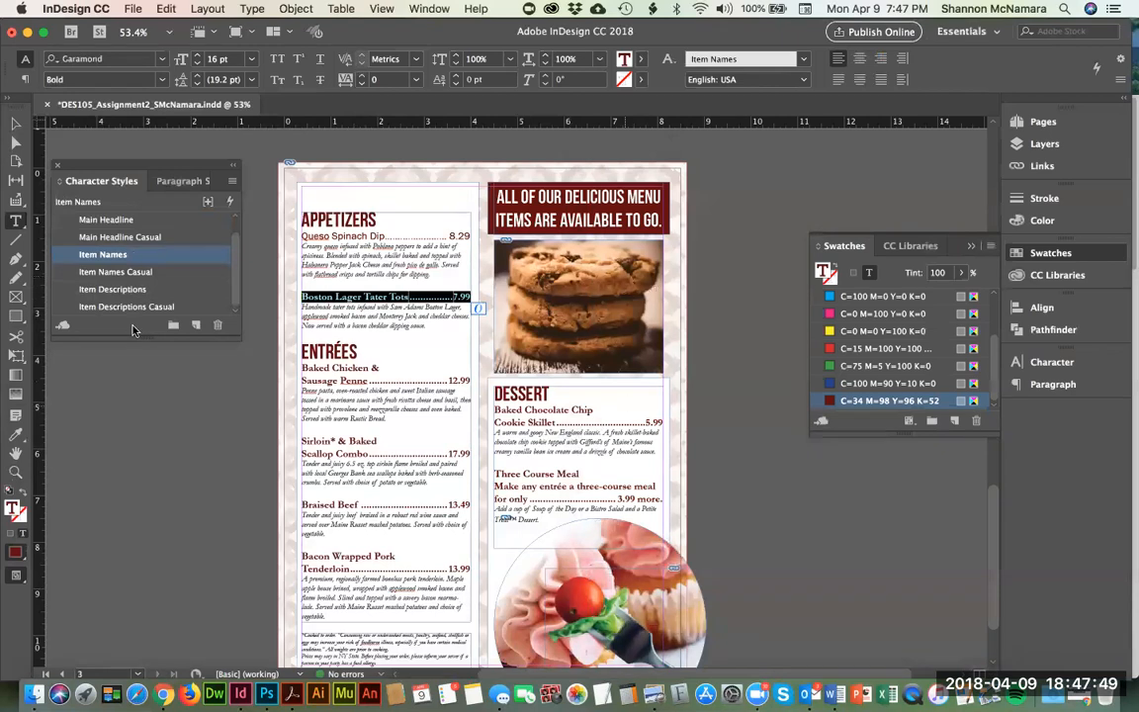
click(137, 271)
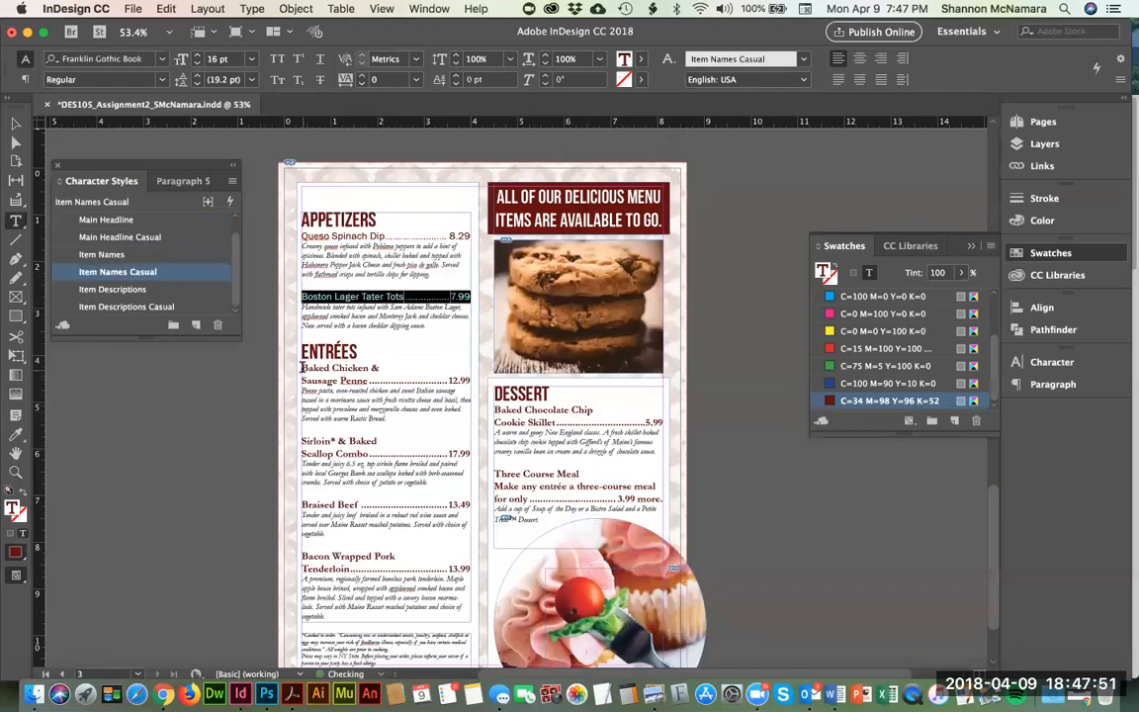
Step: Apply the Item Names Casual character style to the Baked Chicken & Sausage Penne and Sirloin & Baked Scallop Combo names, including their prices
click(302, 368)
drag(302, 368, 470, 381)
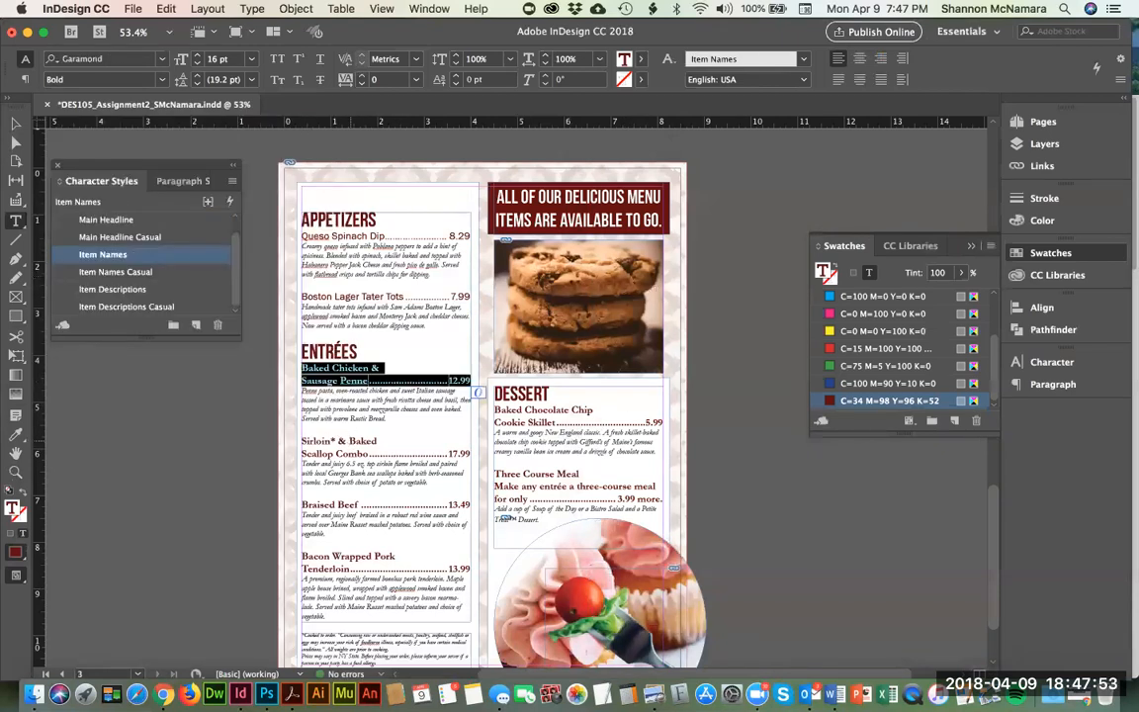
click(112, 273)
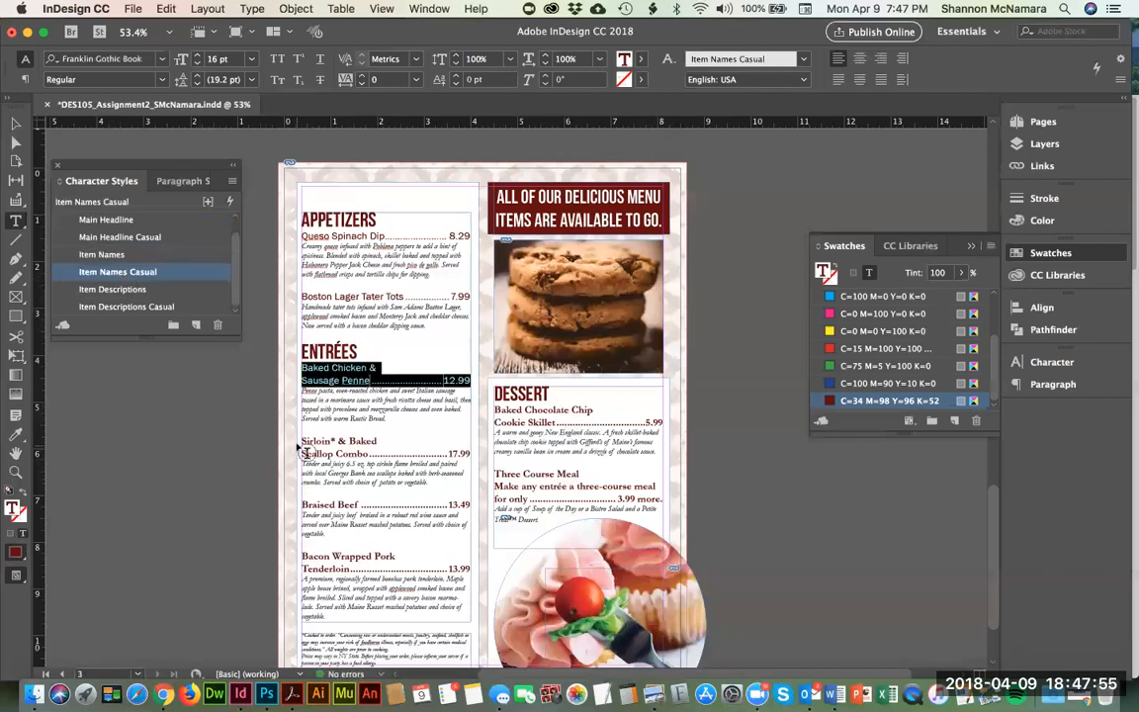
drag(301, 447, 660, 451)
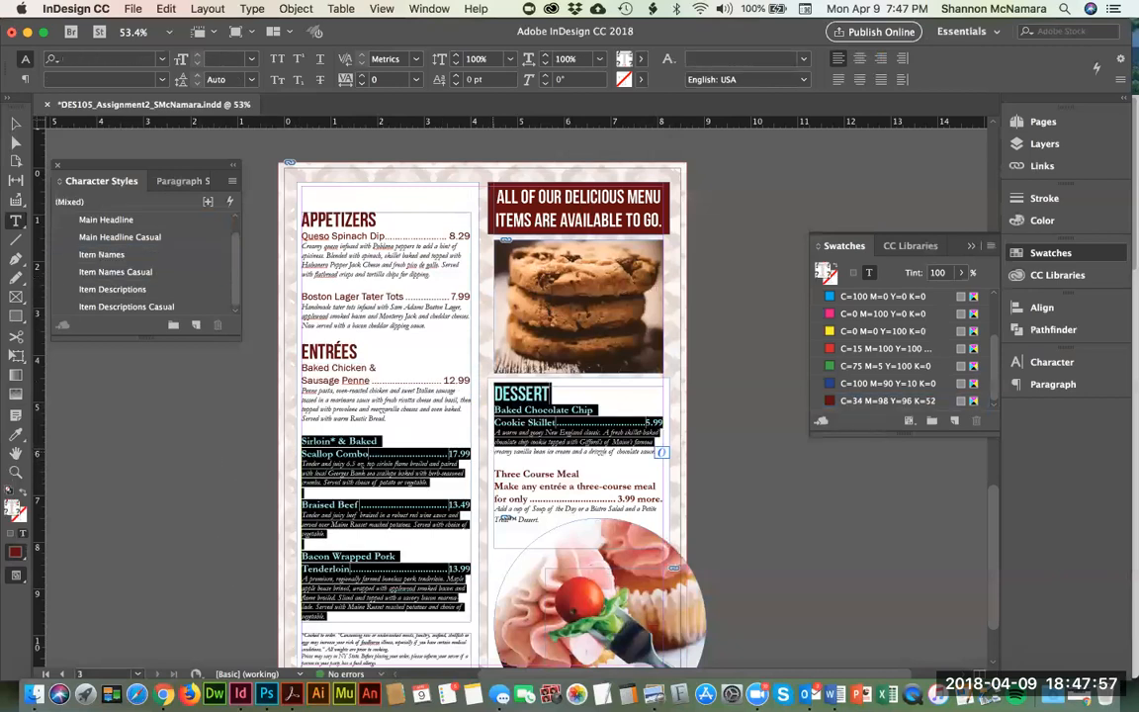
drag(494, 452, 470, 454)
click(121, 272)
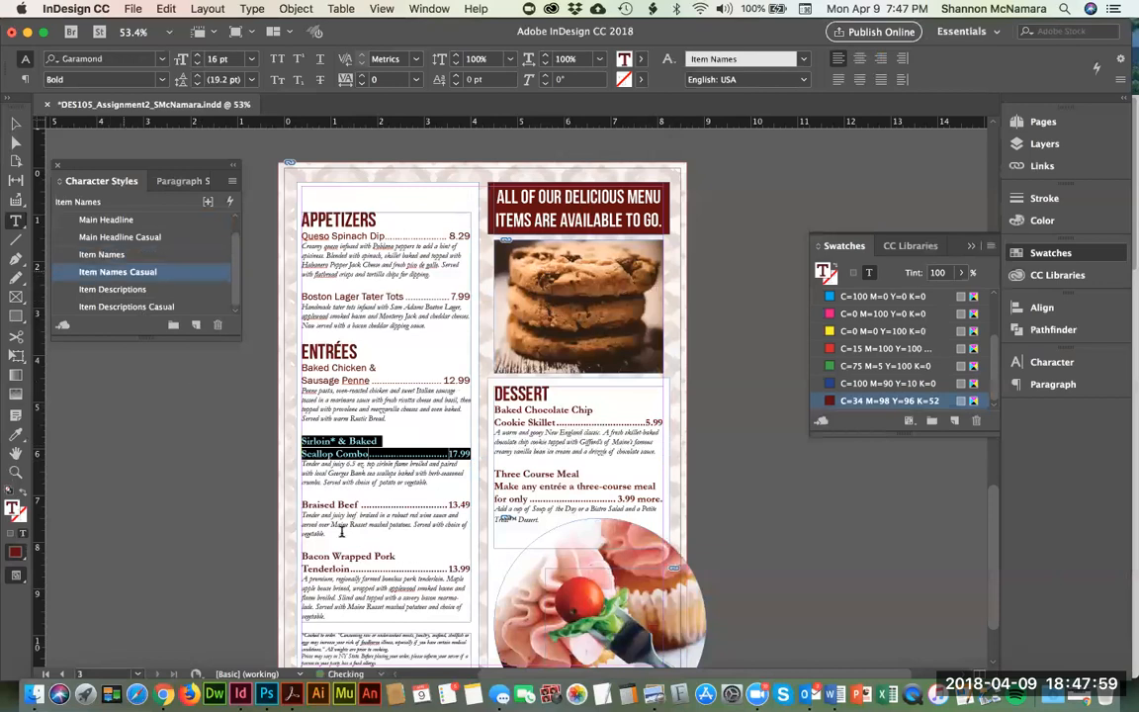
Step: Apply the Item Names Casual character style to the Braised Beef and Bacon Wrapped Pork Tenderloin names, including their prices
click(304, 505)
key(shift+Down)
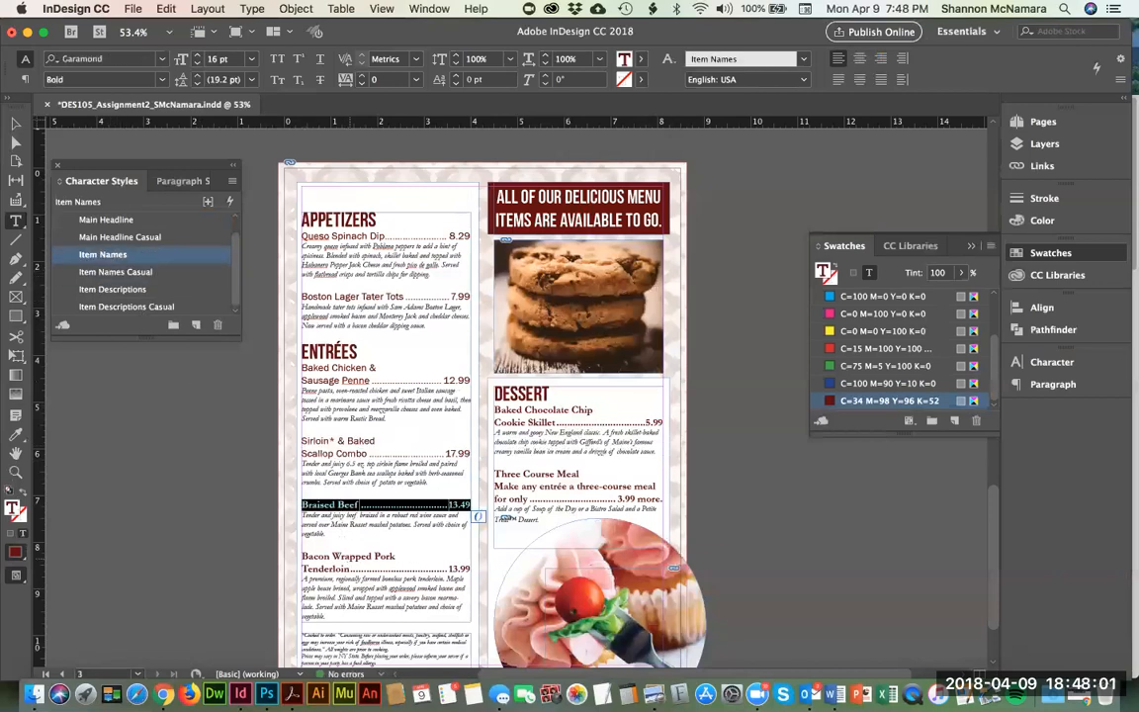
click(138, 272)
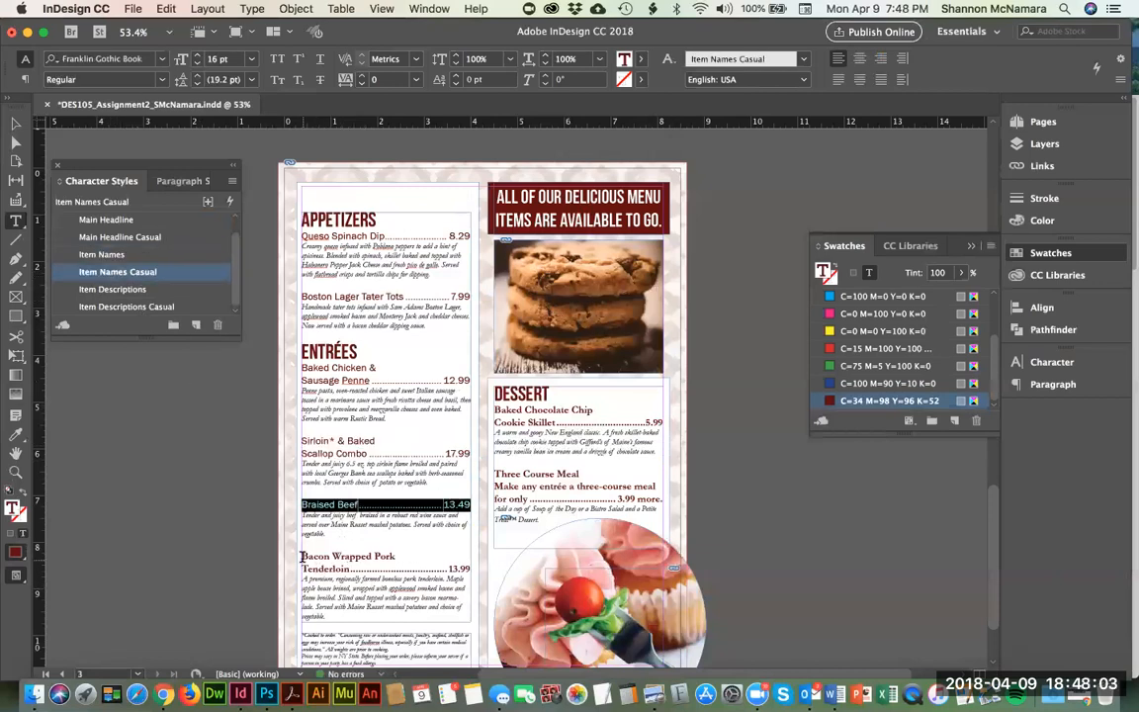
click(303, 557)
key(shift+Down)
key(shift+Down)
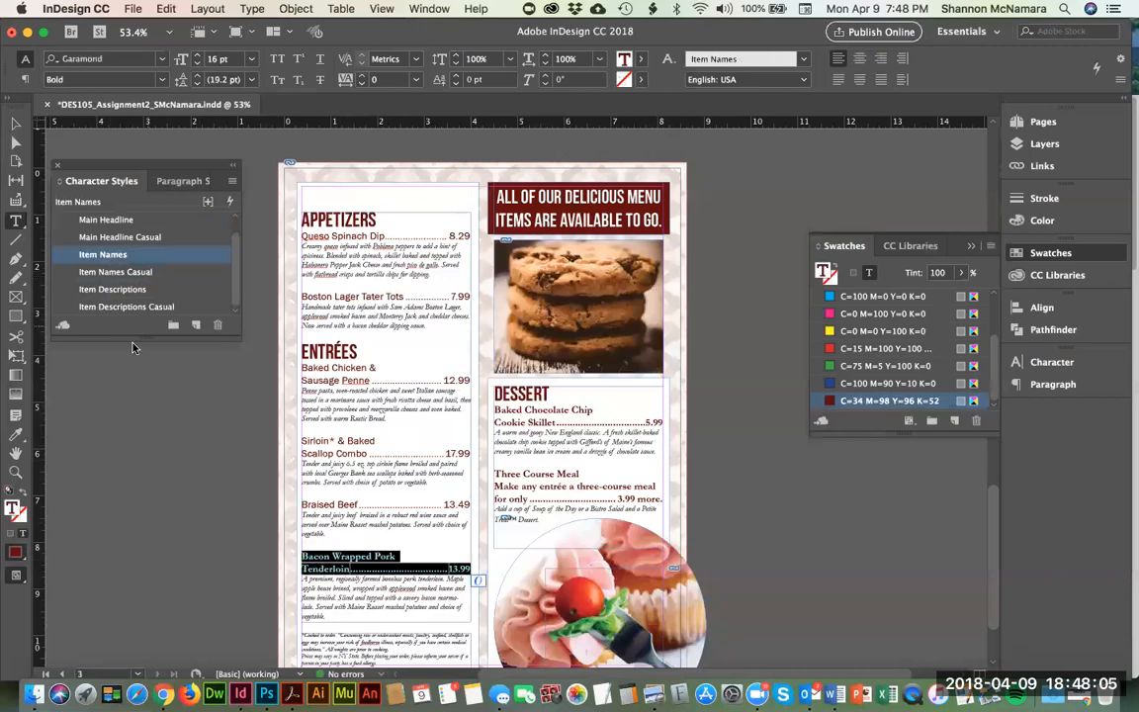
click(188, 272)
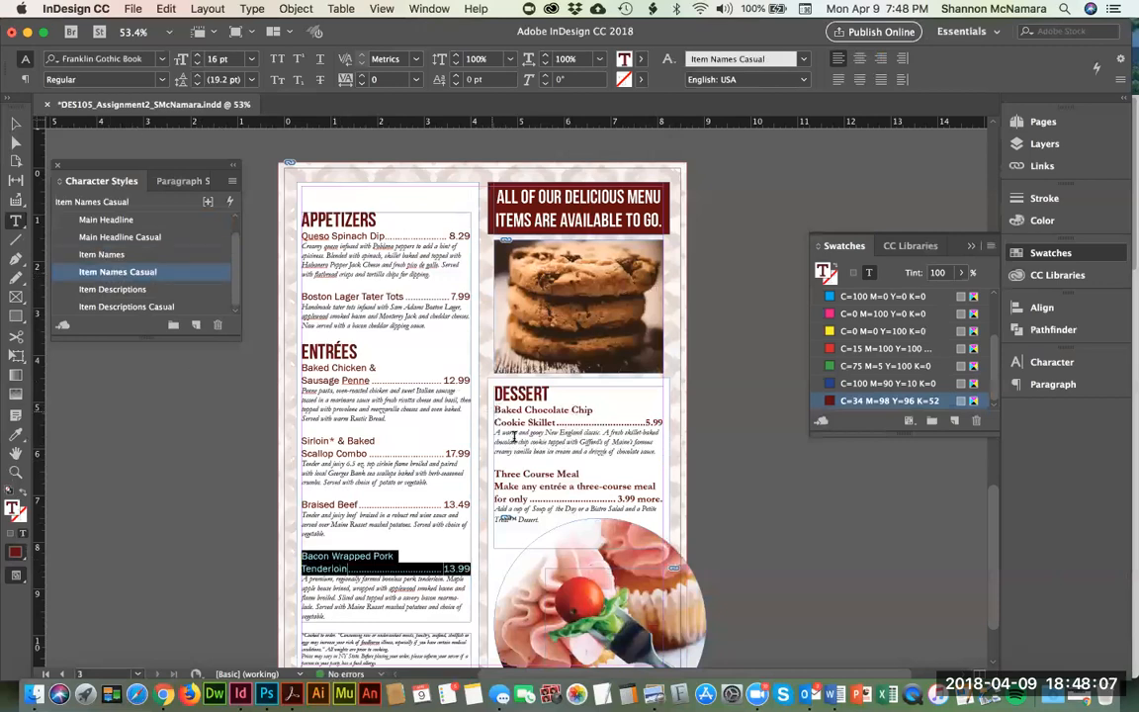
Step: Apply the Item Names Casual character style to the Baked Chocolate Chip Cookie Skillet and Three Course Meal headings, including their prices
click(495, 409)
key(shift+Down)
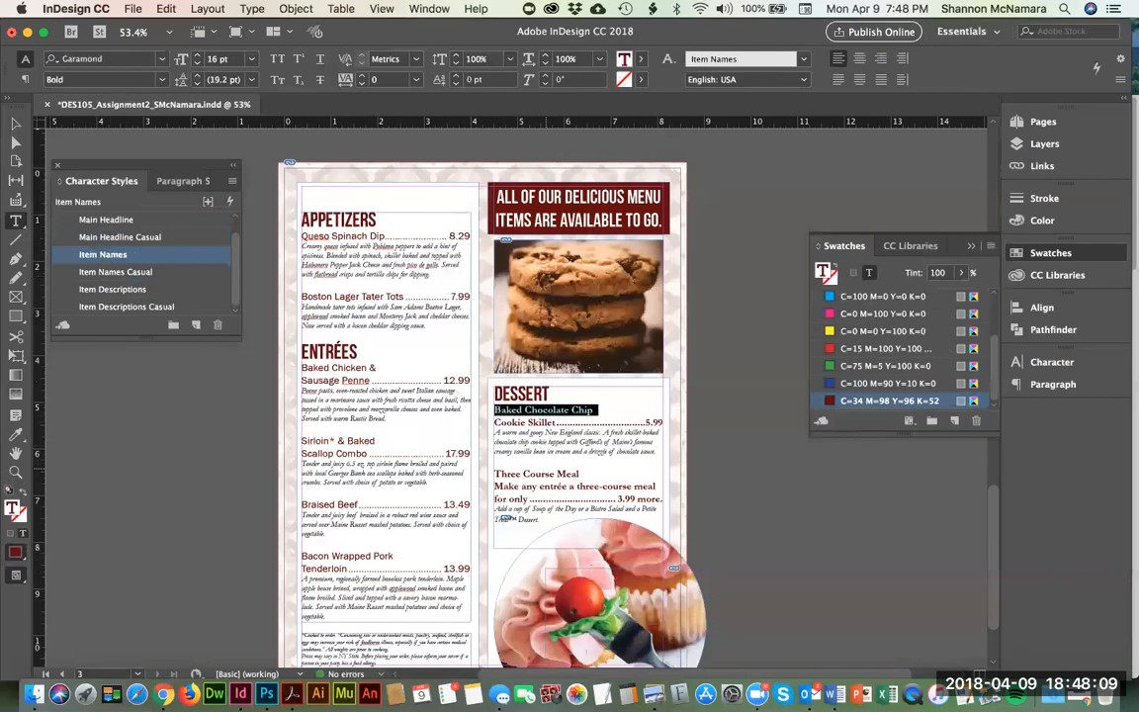
key(shift+Down)
click(124, 276)
click(496, 474)
key(shift+Down)
key(shift+Down)
key(shift+Down)
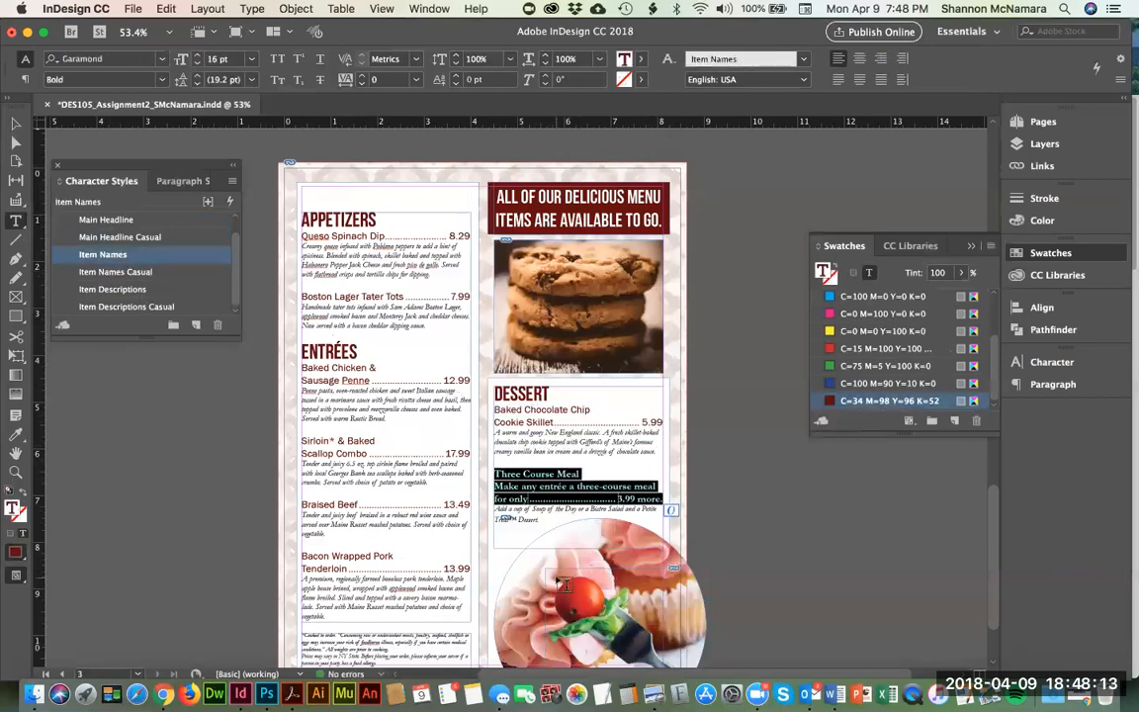
click(133, 273)
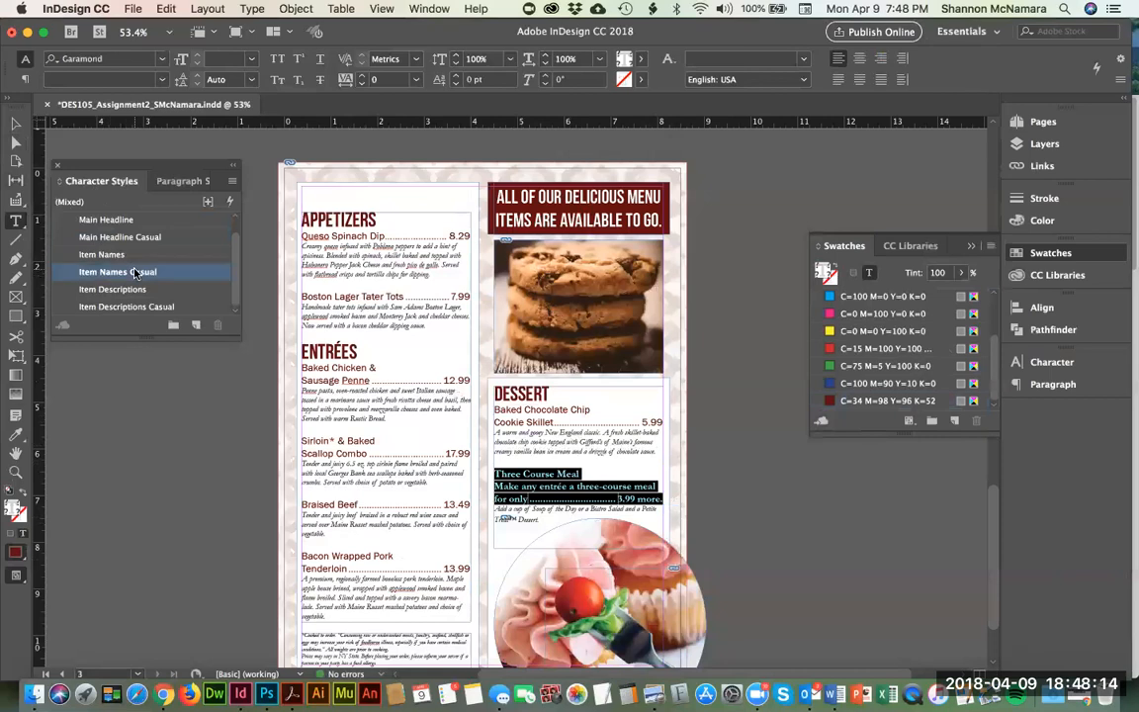
Step: Apply the Item Descriptions Casual character style to the Queso Spinach Dip description
click(302, 266)
drag(302, 243, 431, 274)
click(87, 307)
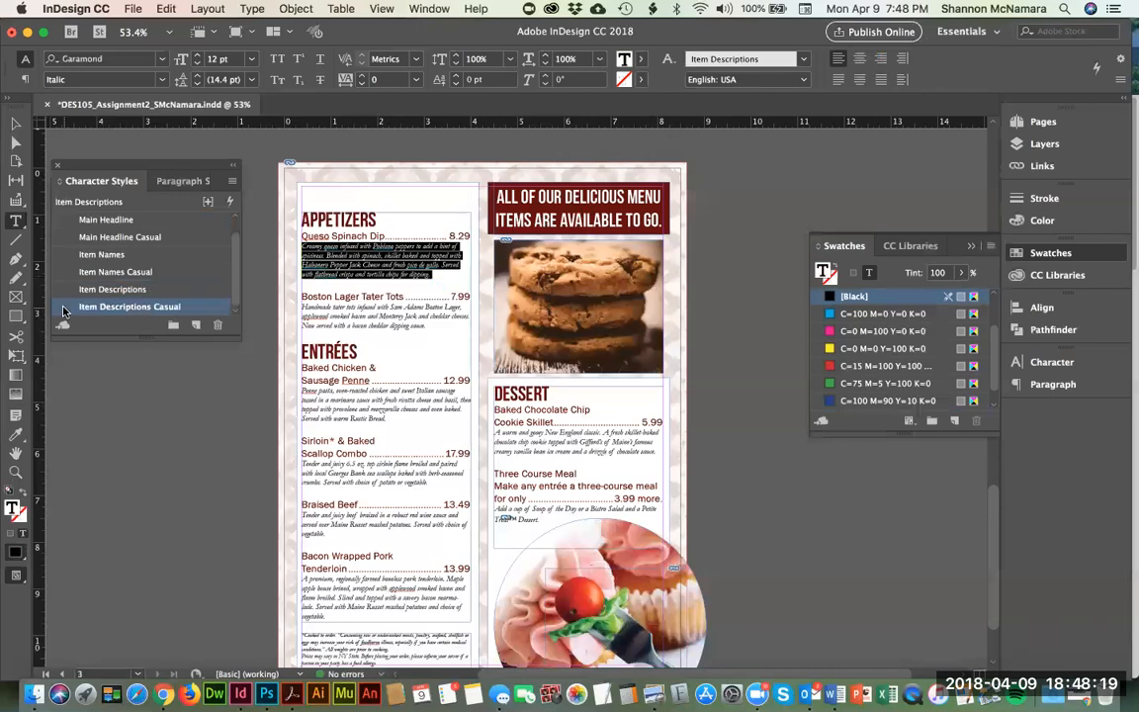
Step: Set the Item Descriptions Casual character style to Franklin Gothic Book, Italic, 11 pt
double_click(94, 308)
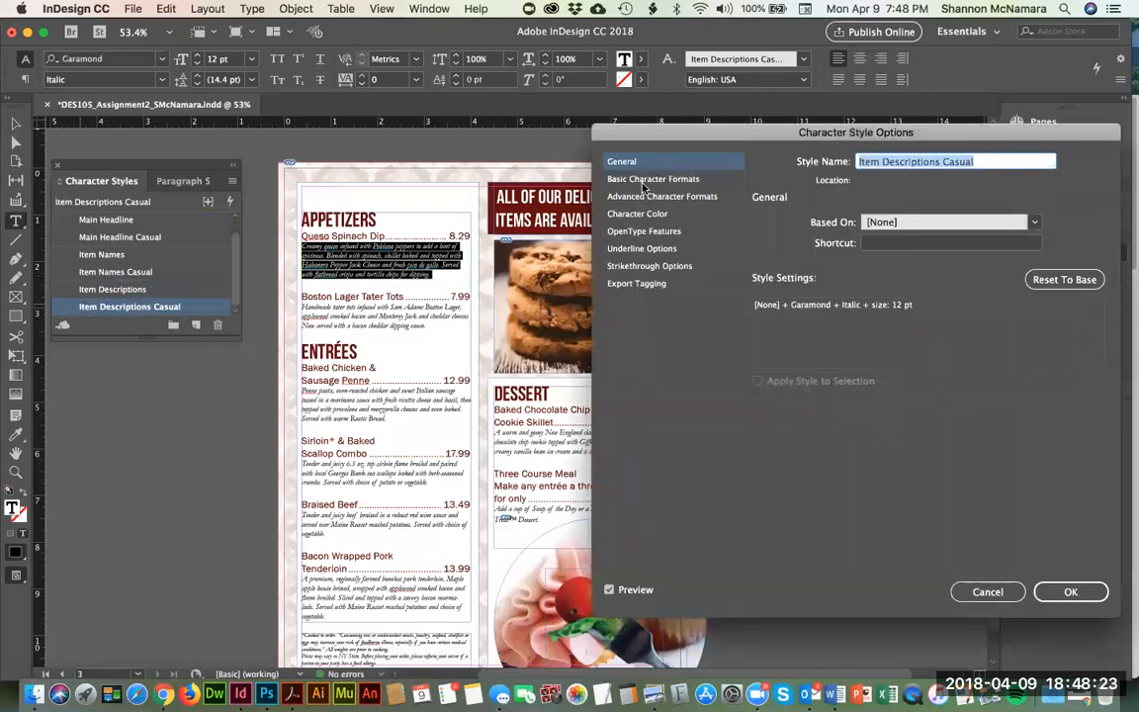
click(645, 181)
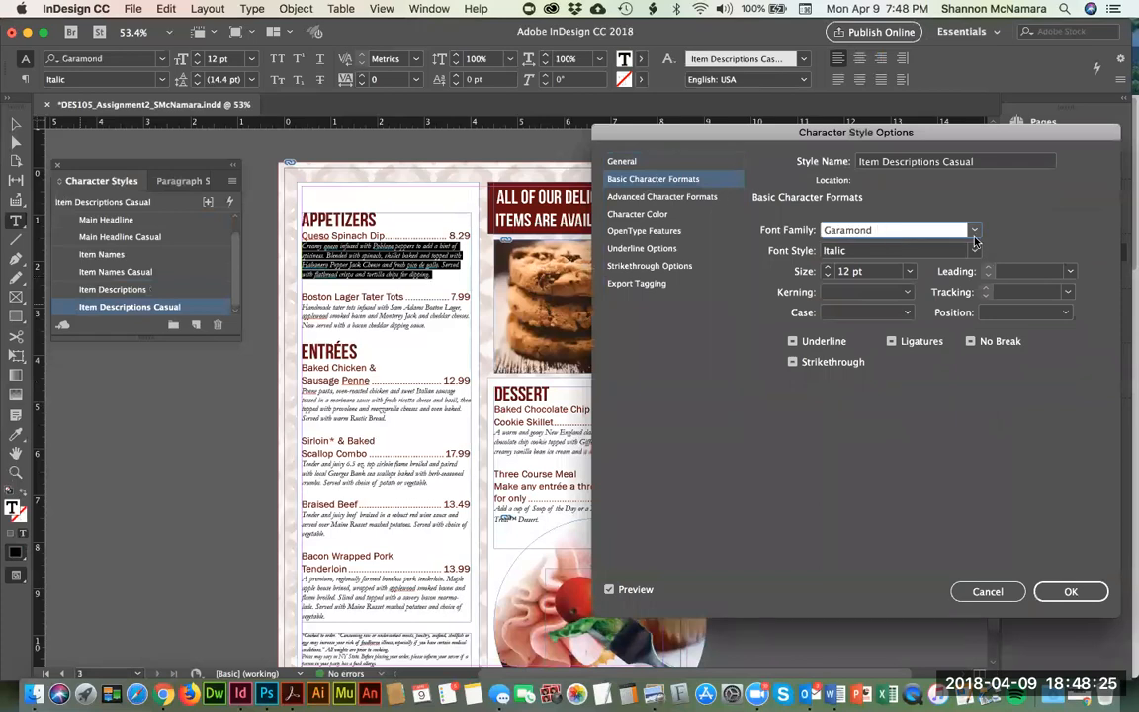
drag(920, 235, 741, 223)
text(Franklin Gothic Book)
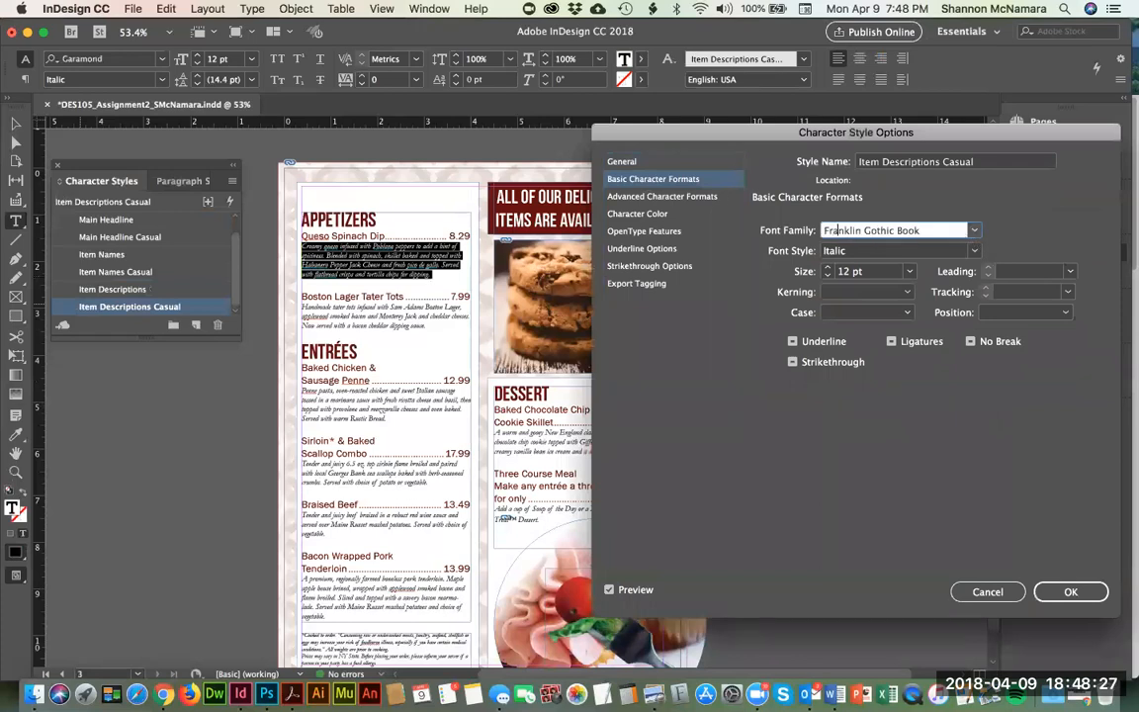
click(975, 252)
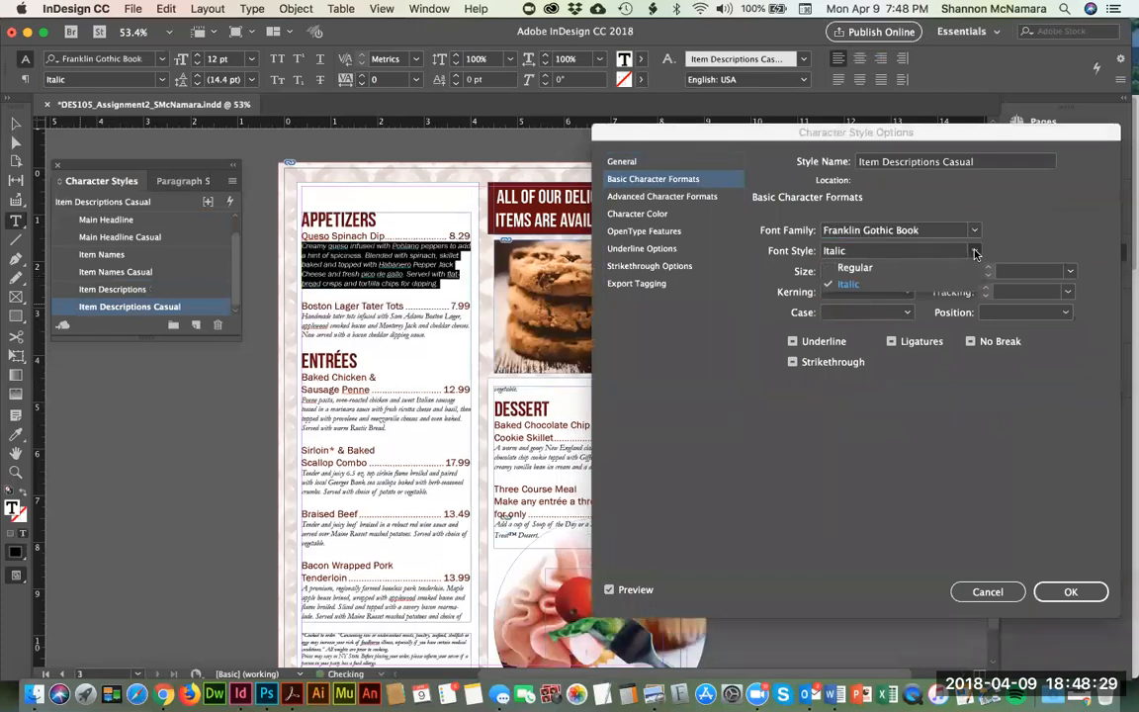
click(861, 282)
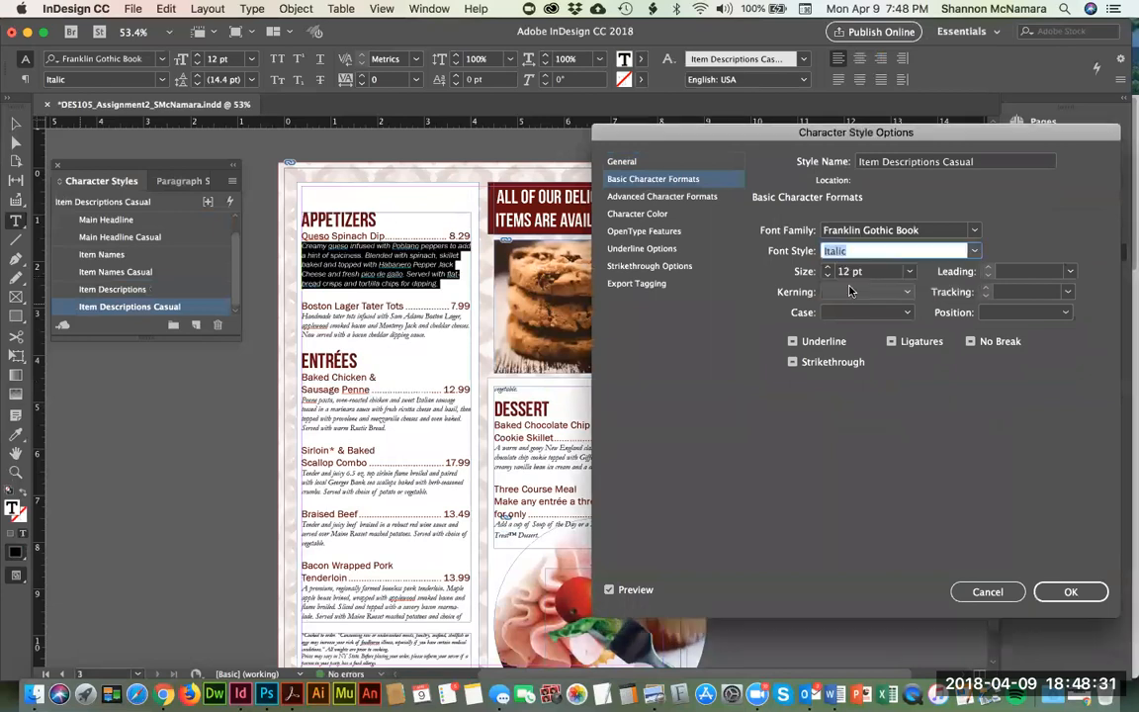
click(827, 274)
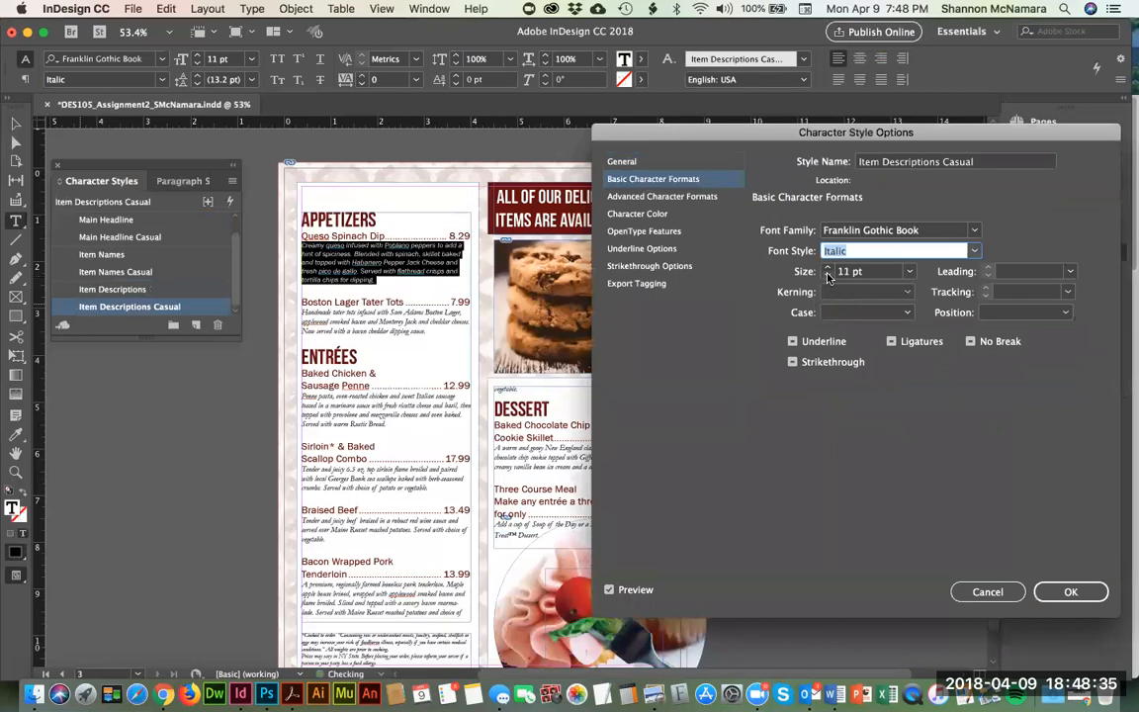
click(1062, 592)
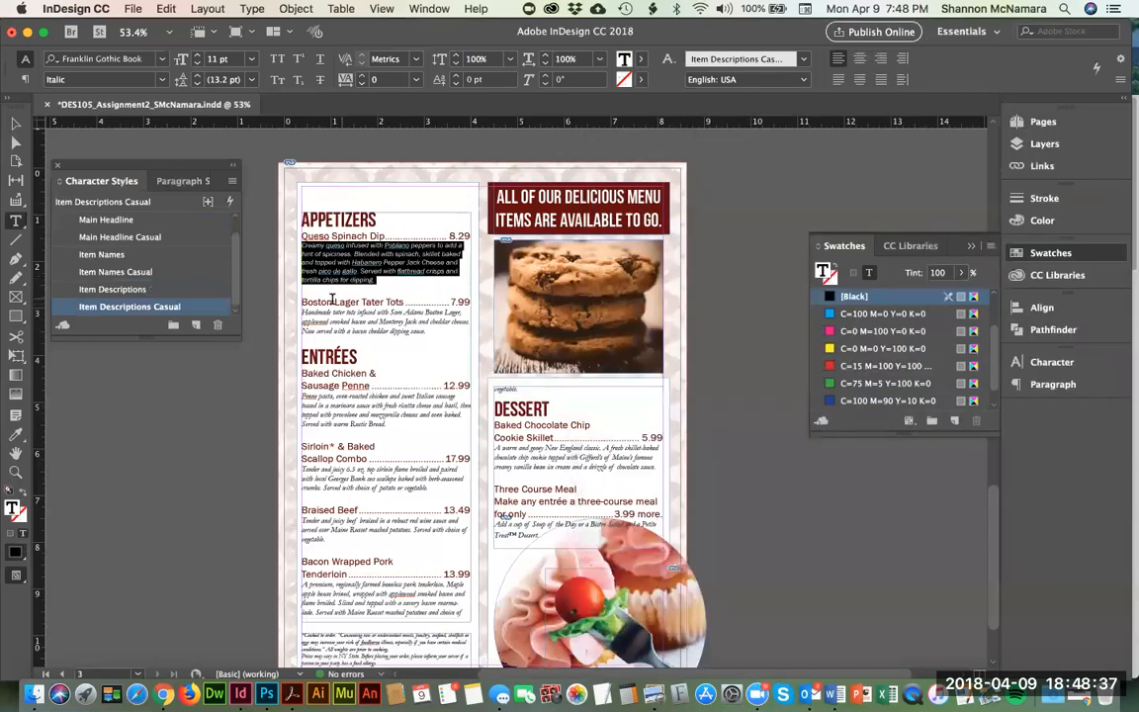
Step: Apply the Item Descriptions Casual character style to the Boston Lager Tater Tots and Baked Chicken & Sausage Penne descriptions
click(388, 400)
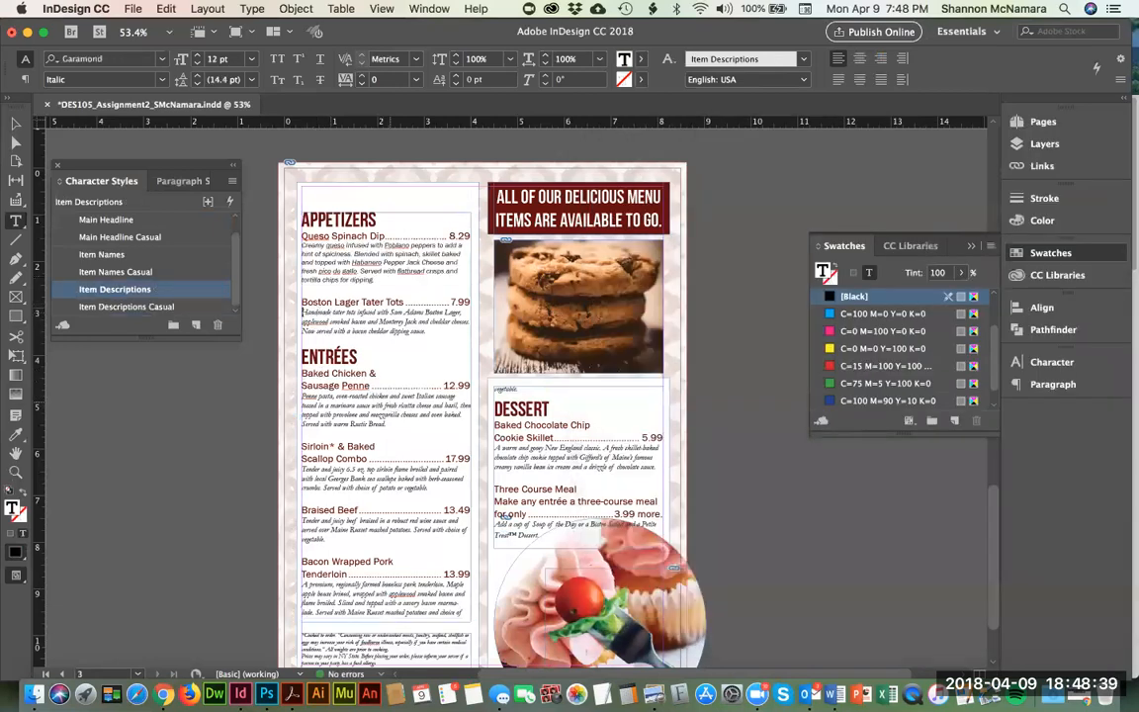
drag(302, 312, 427, 332)
click(126, 307)
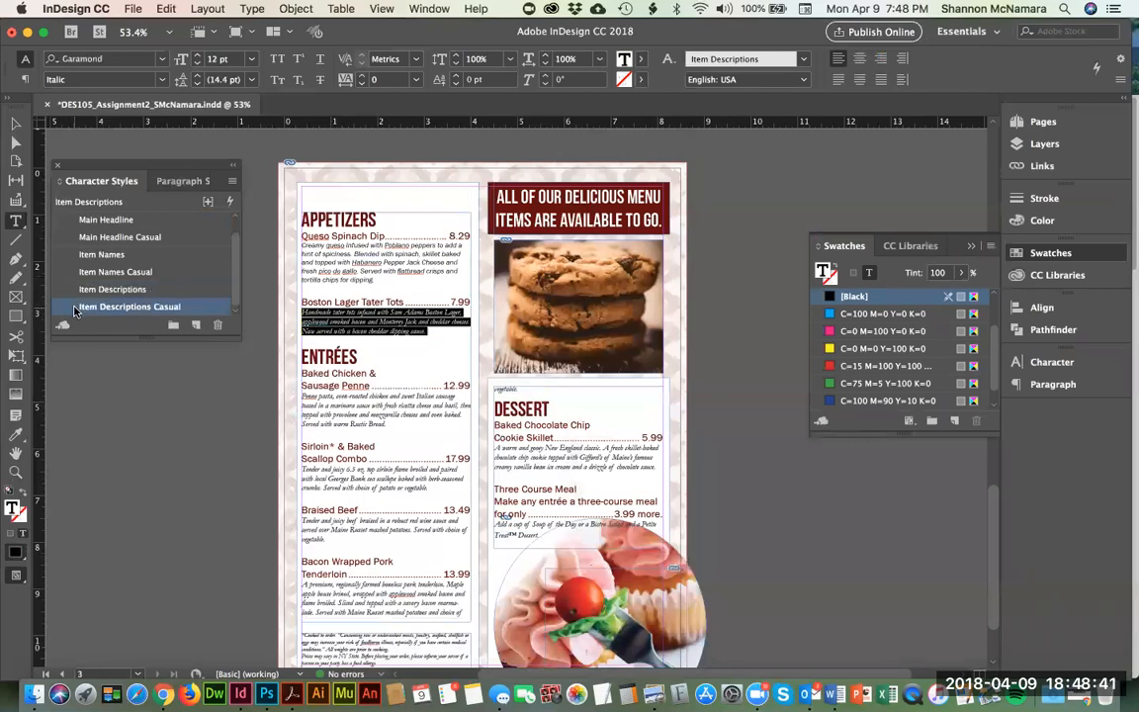
click(386, 429)
drag(330, 424, 286, 399)
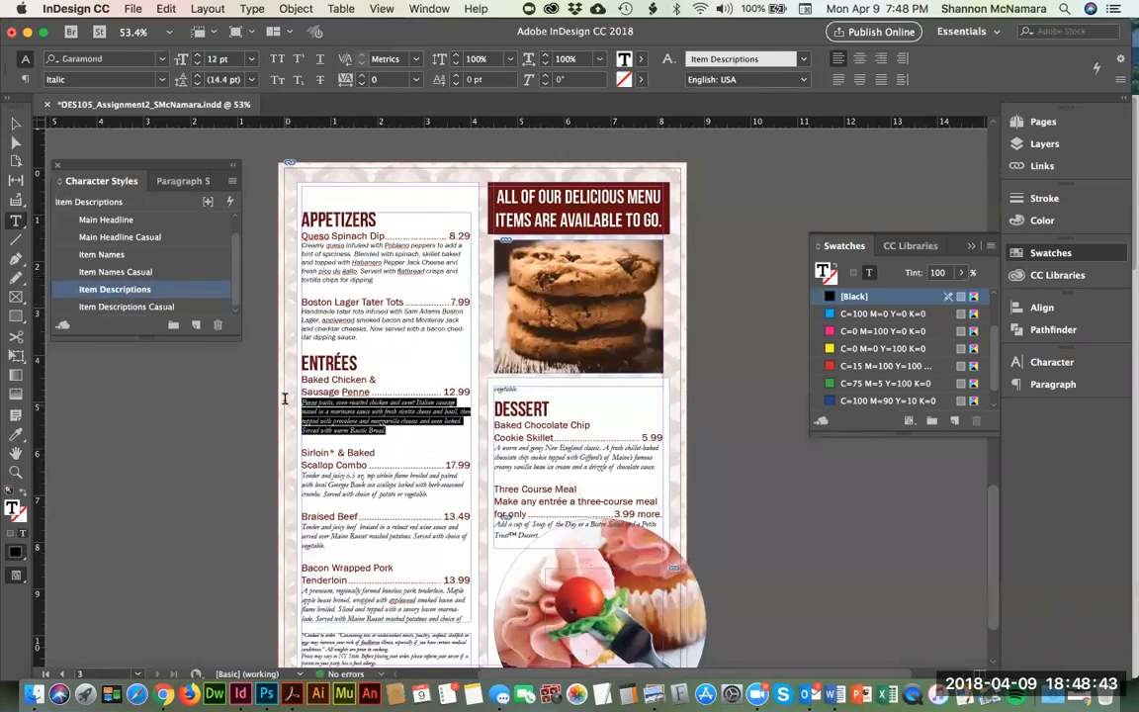
click(69, 307)
Step: Apply the Item Descriptions Casual character style to the Sirloin & Baked Scallop Combo and Braised Beef descriptions
scroll(378, 443, down, 2)
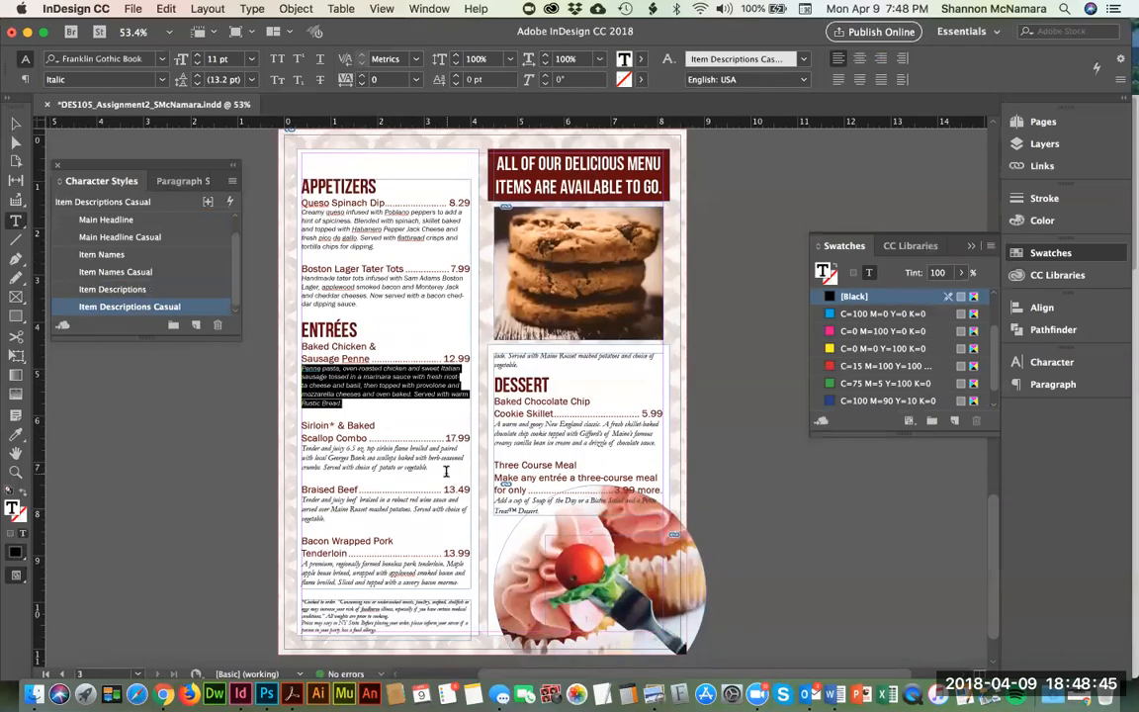
drag(430, 468, 287, 456)
click(61, 289)
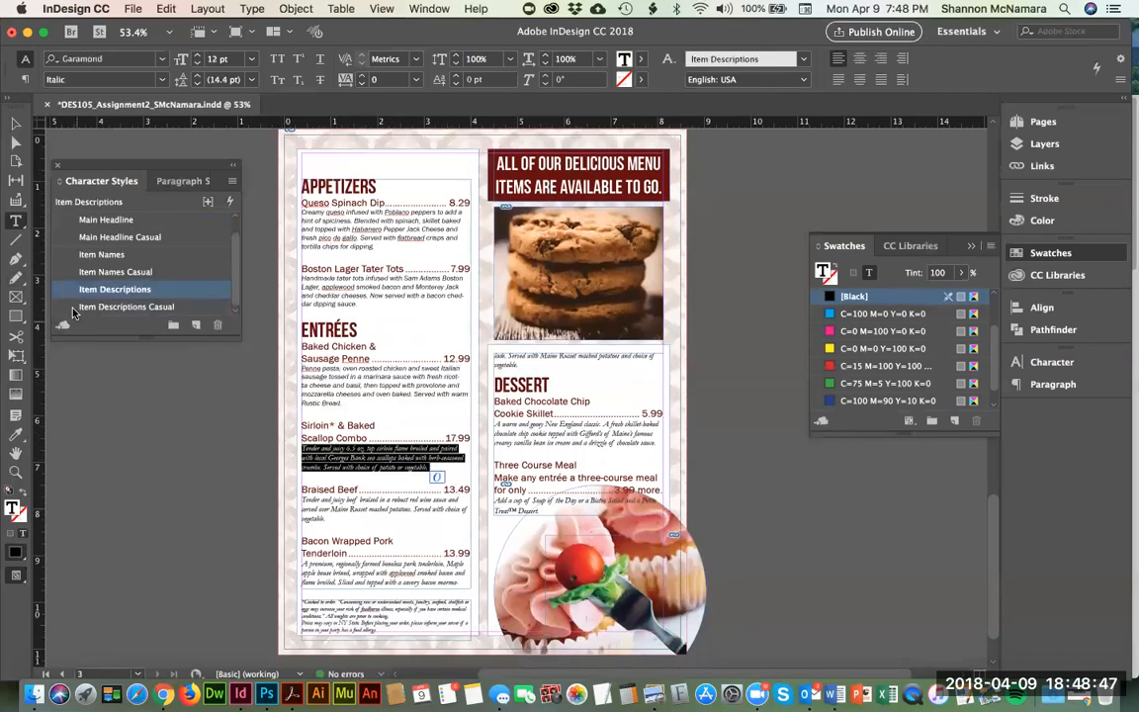
click(70, 307)
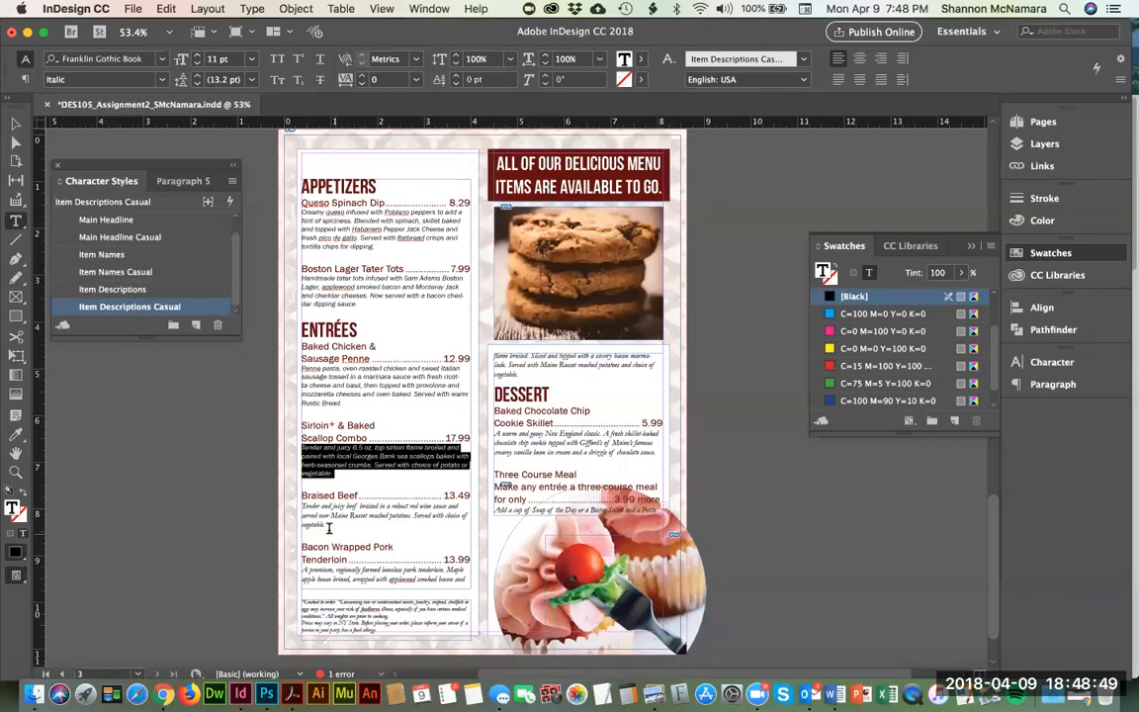
drag(329, 526, 301, 504)
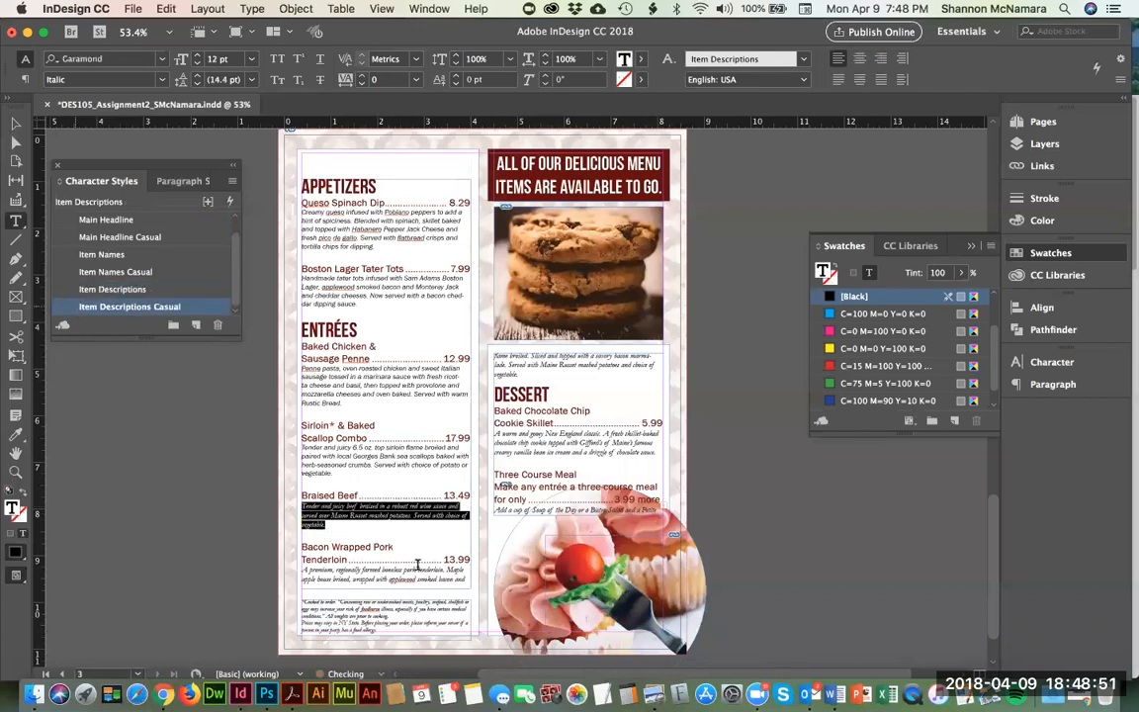
Step: Apply the Item Descriptions Casual character style to the whole Bacon Wrapped Pork Tenderloin description, including the lines flowing into the dessert column
click(306, 571)
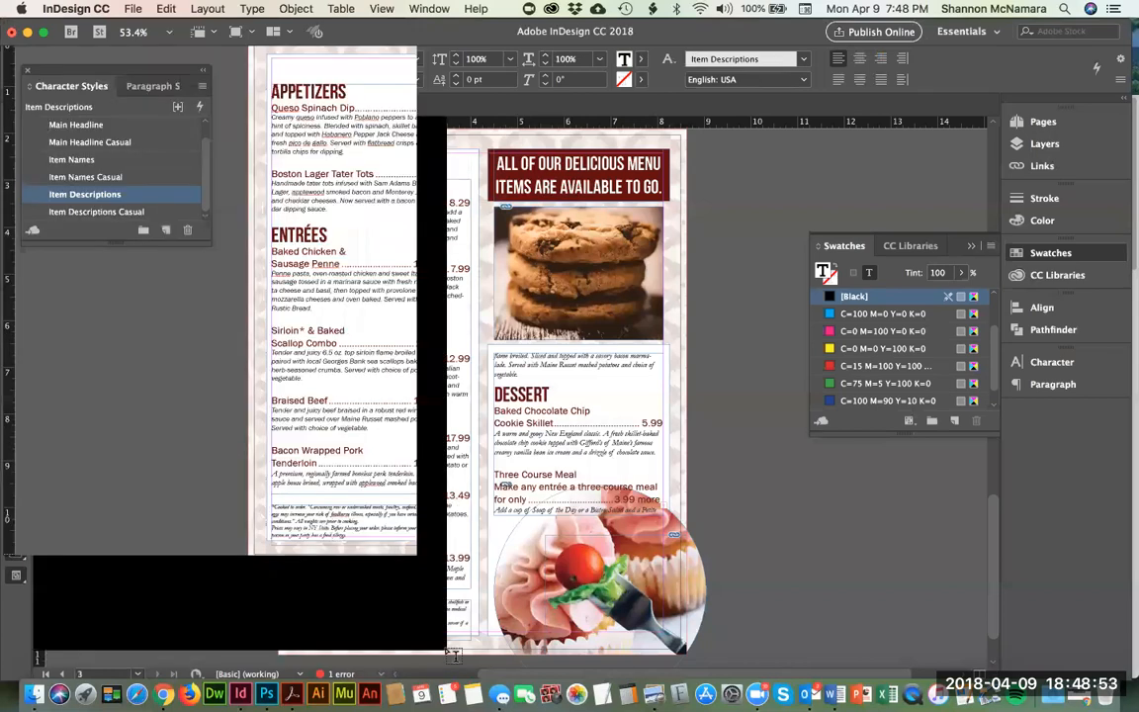
key(Left)
key(shift+Down)
key(shift+Down)
key(shift+Down)
key(shift+Down)
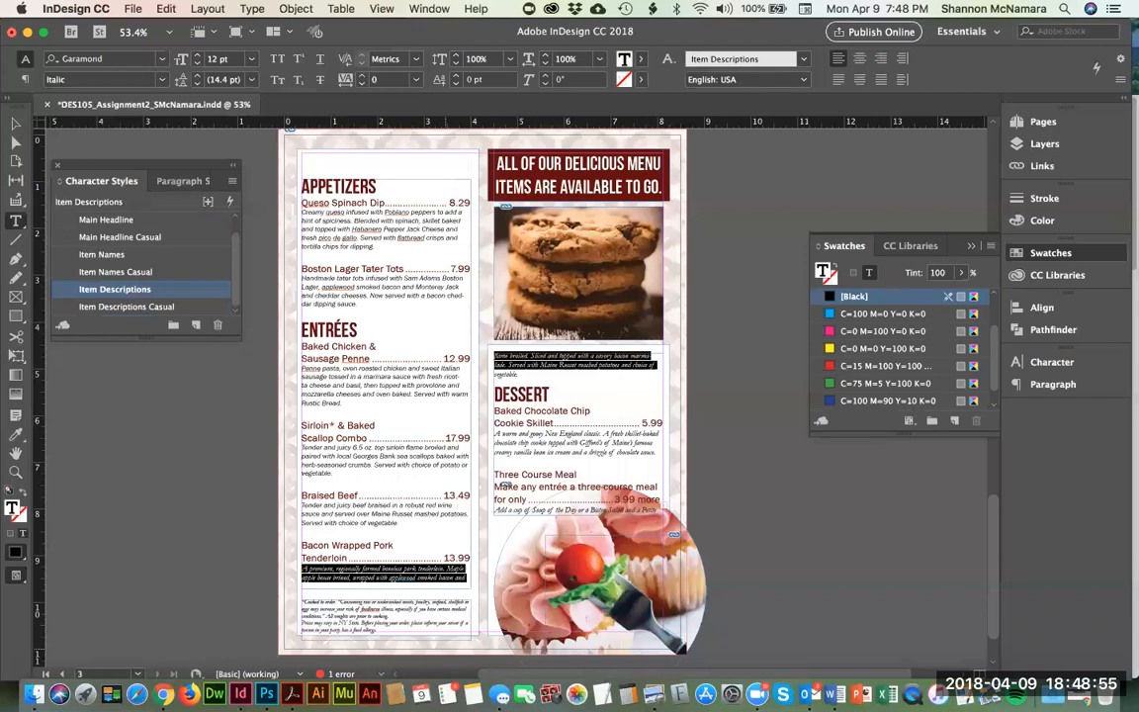
click(108, 306)
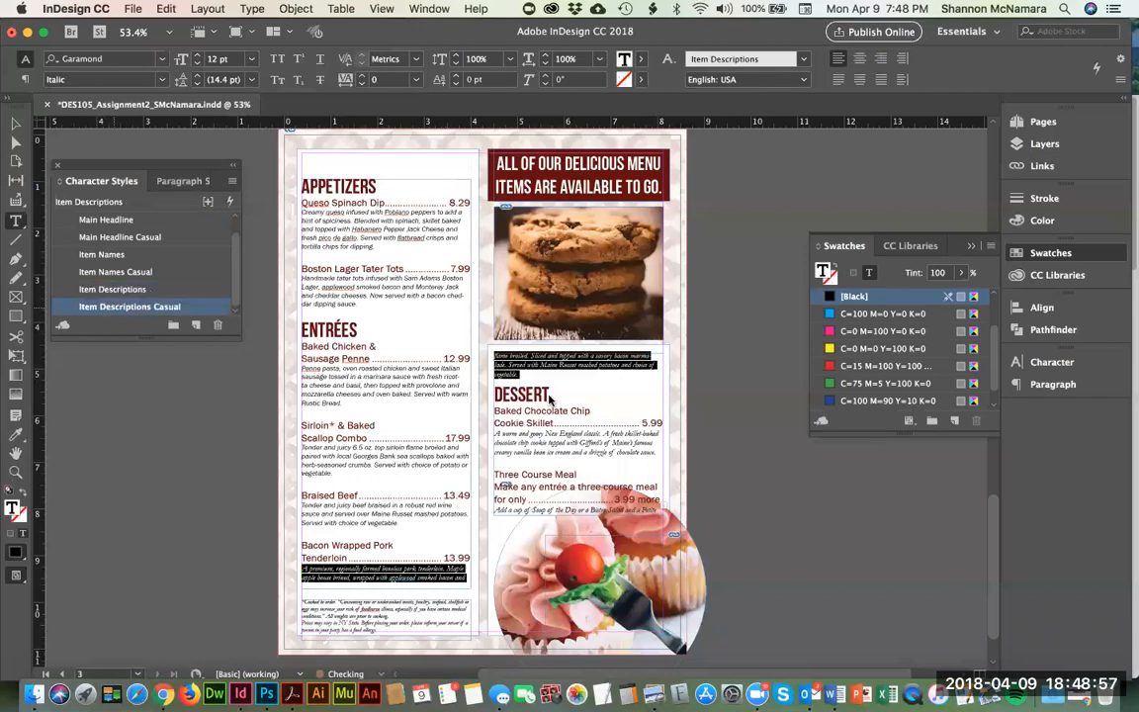
Step: Apply the Item Descriptions Casual character style to the Baked Chocolate Chip Cookie Skillet description
click(495, 424)
key(shift+Down)
key(shift+Down)
key(shift+Down)
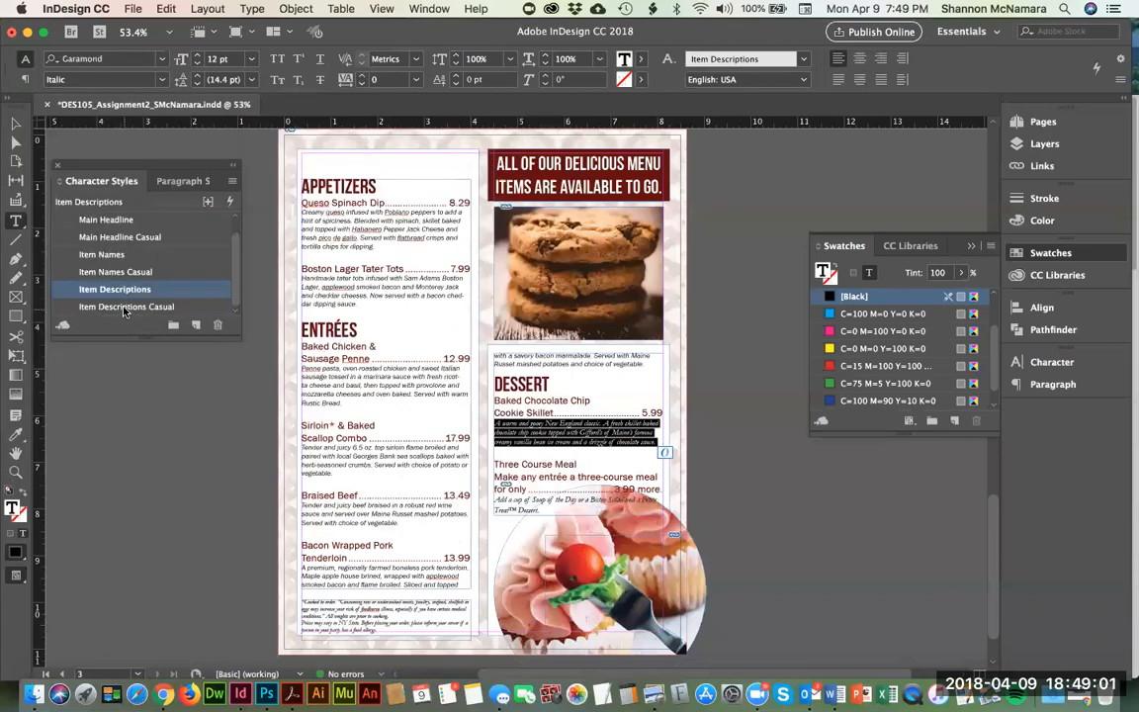
click(125, 306)
Step: Extend the appetizers and entrées text frame upward to a height of about 9.27 in
click(16, 123)
drag(386, 174, 385, 155)
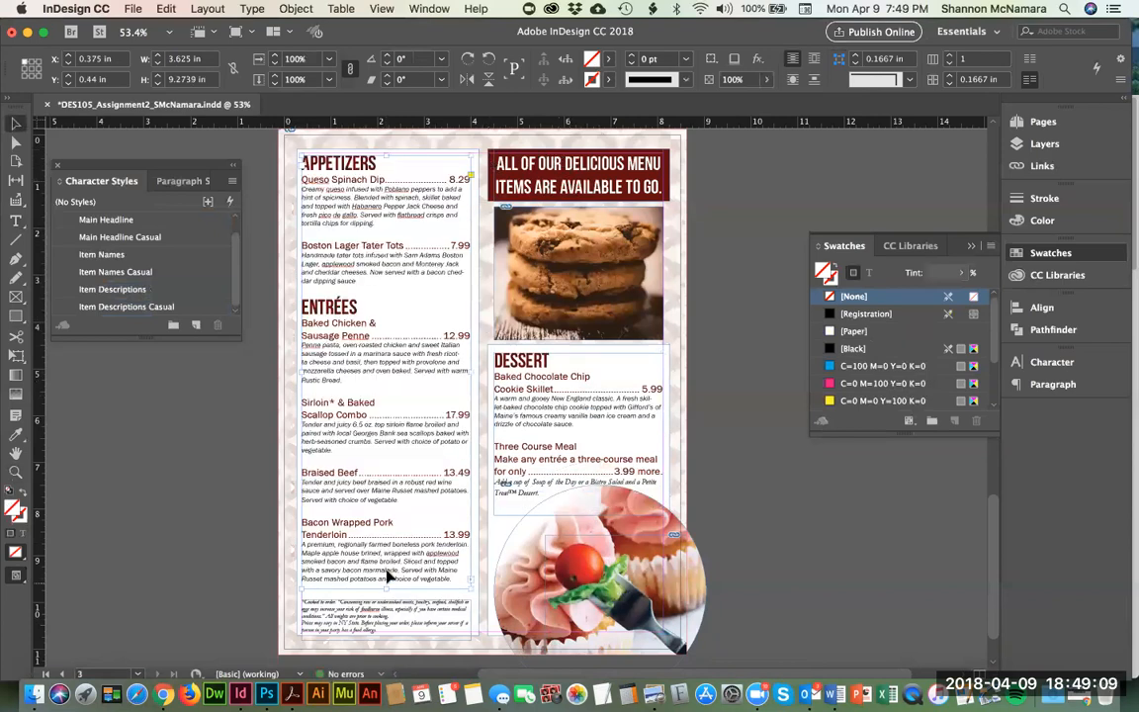
Step: Apply the Item Descriptions Casual character style to the Three Course Meal description
double_click(529, 410)
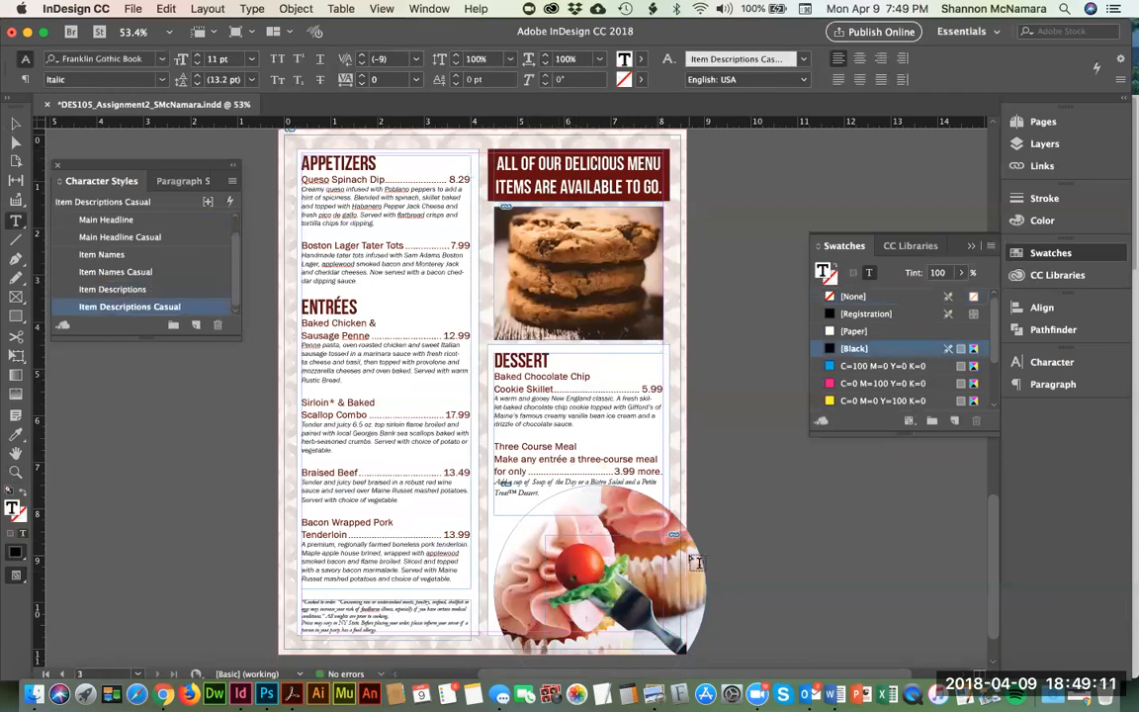
click(524, 458)
click(528, 491)
drag(529, 483, 495, 483)
drag(660, 471, 540, 492)
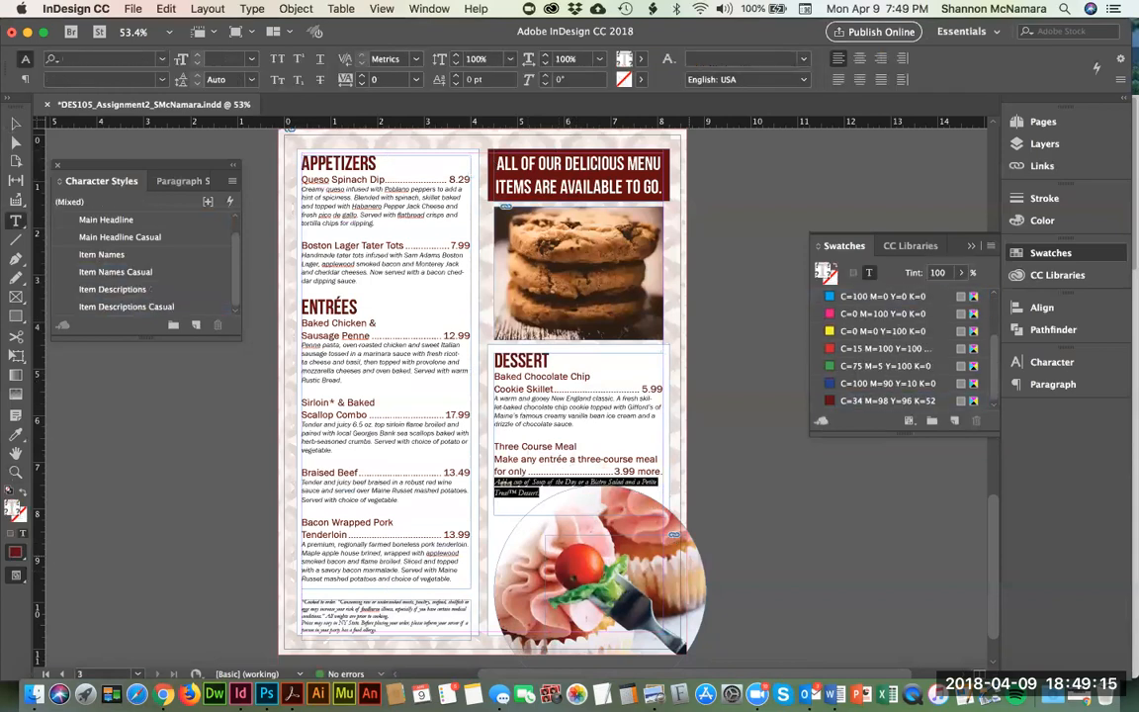
click(128, 307)
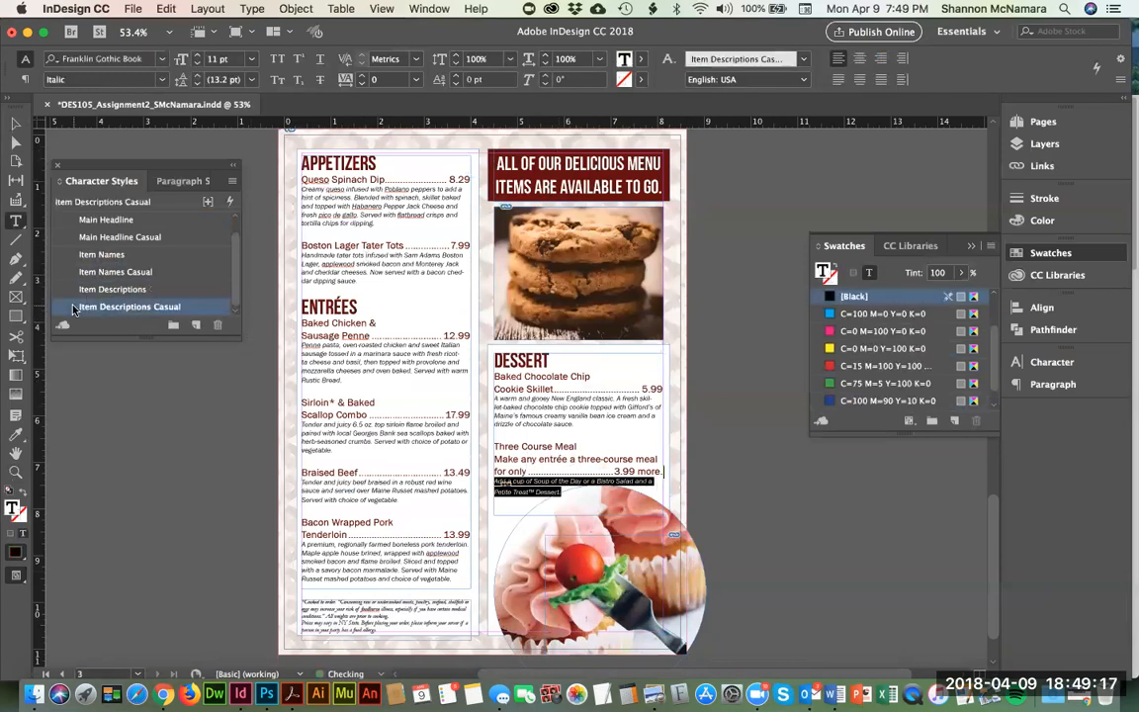
Step: Apply the Item Descriptions Casual character style to the whole cooked-to-order disclaimer below the entrées and reduce its font size to 8 pt
click(366, 615)
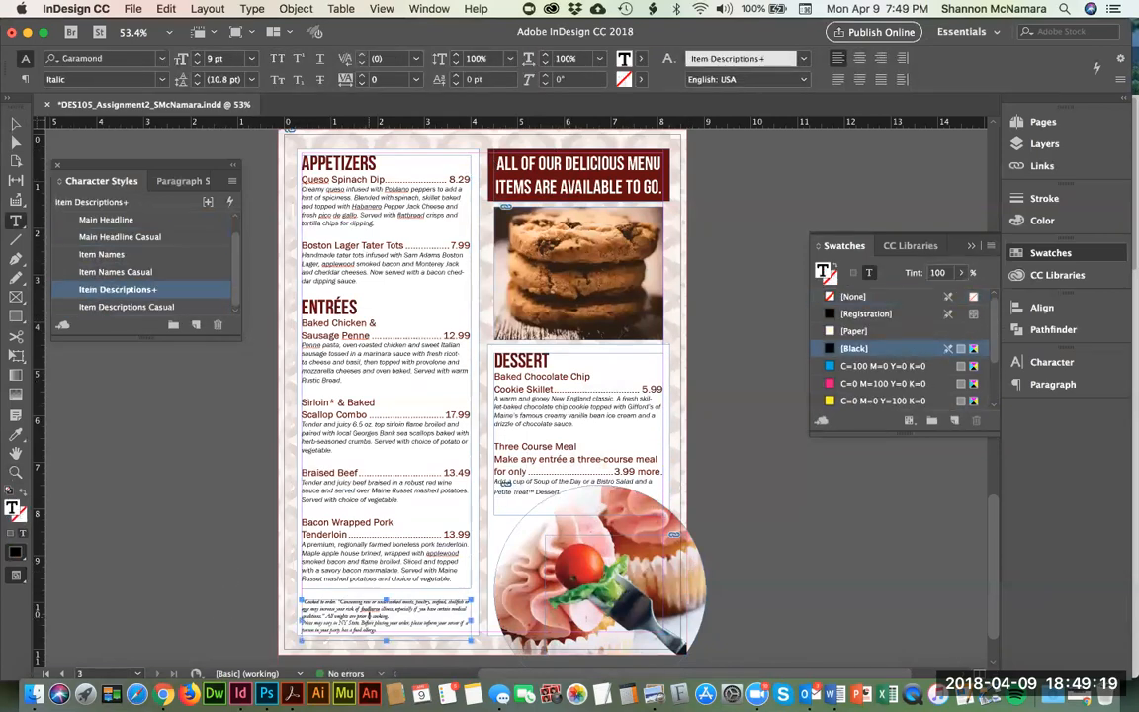
key(super+a)
click(119, 307)
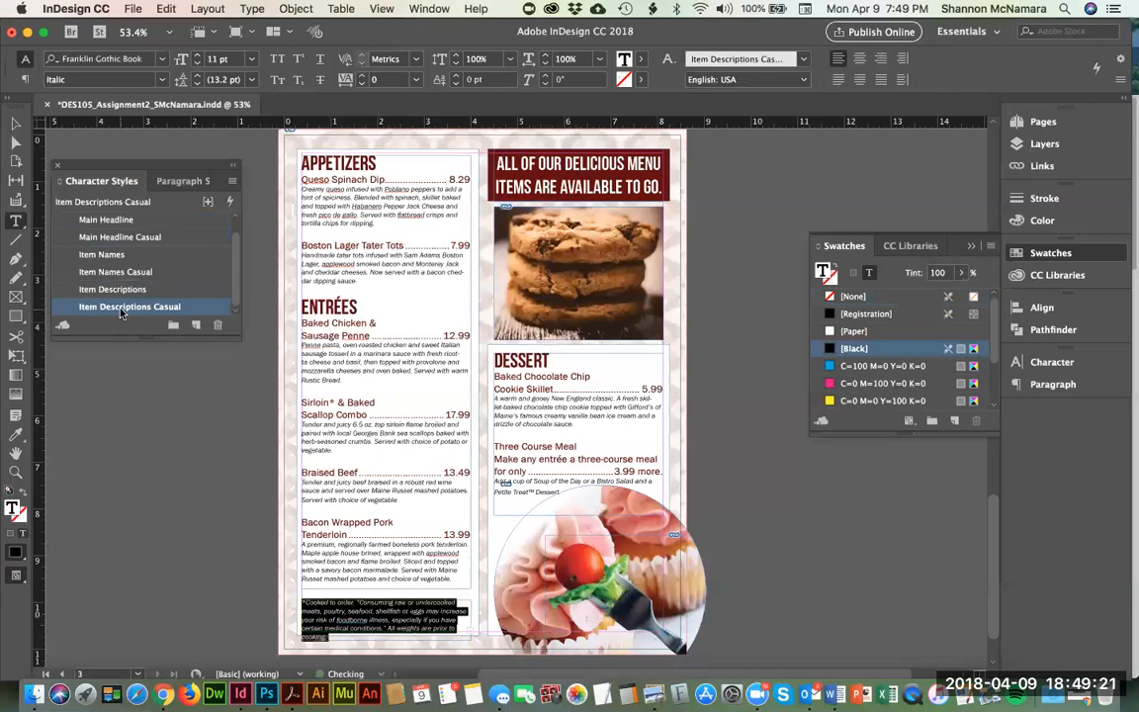
click(196, 64)
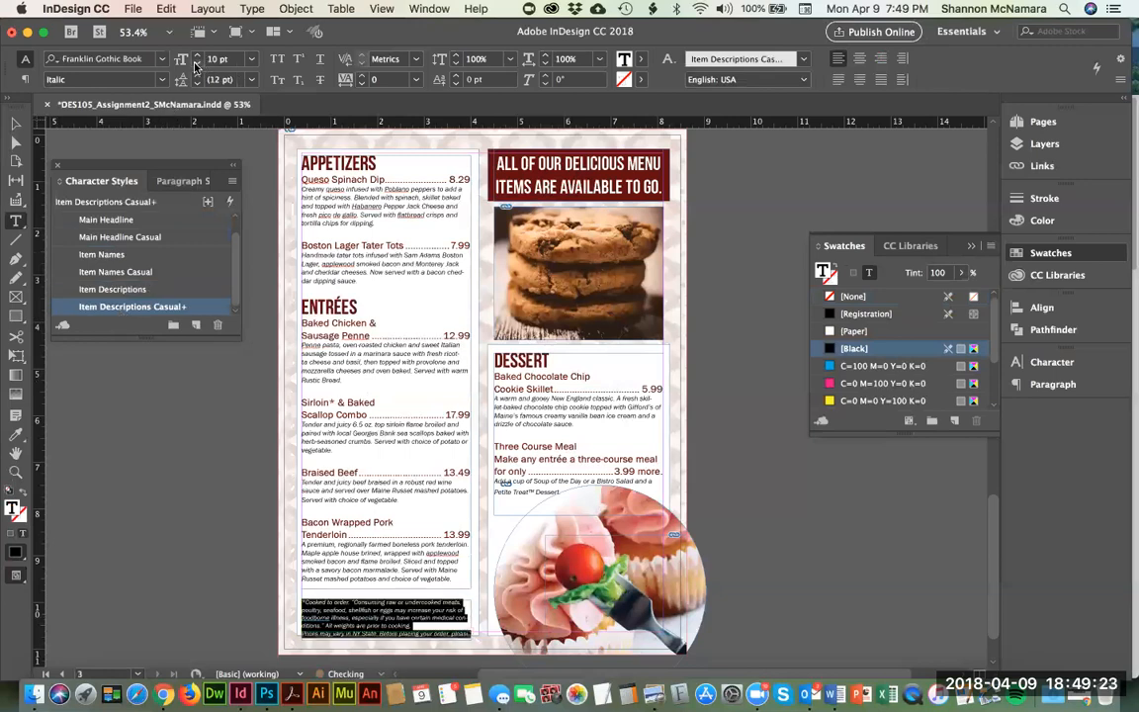
click(196, 63)
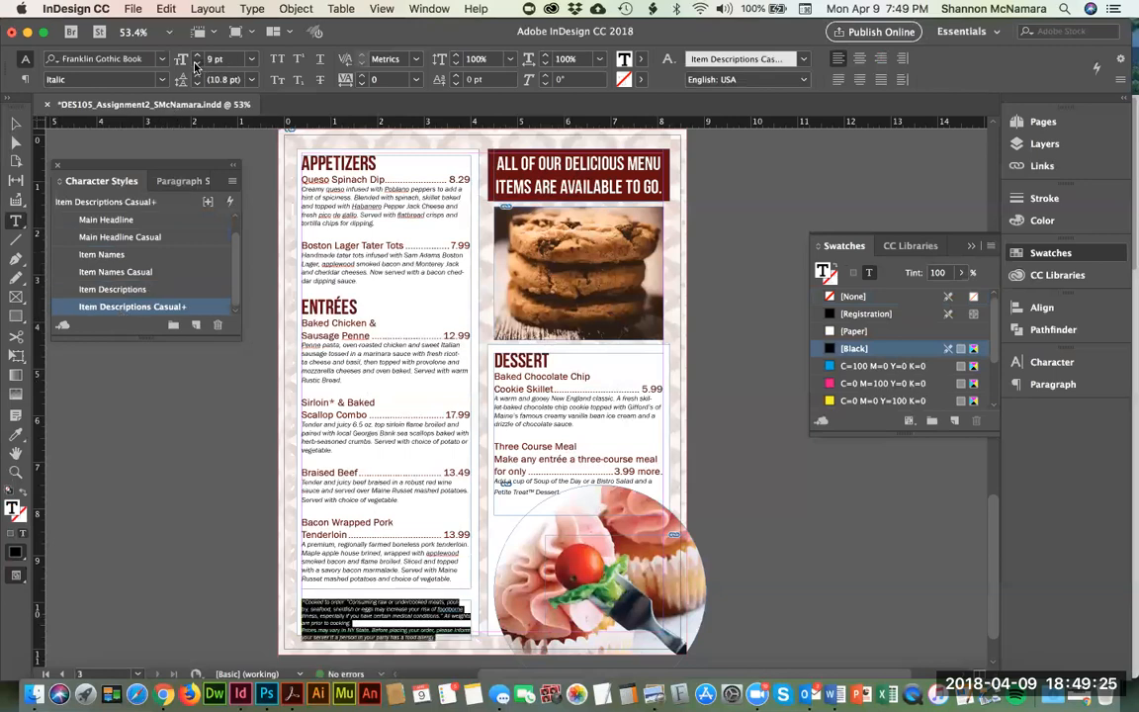
click(196, 63)
key(Escape)
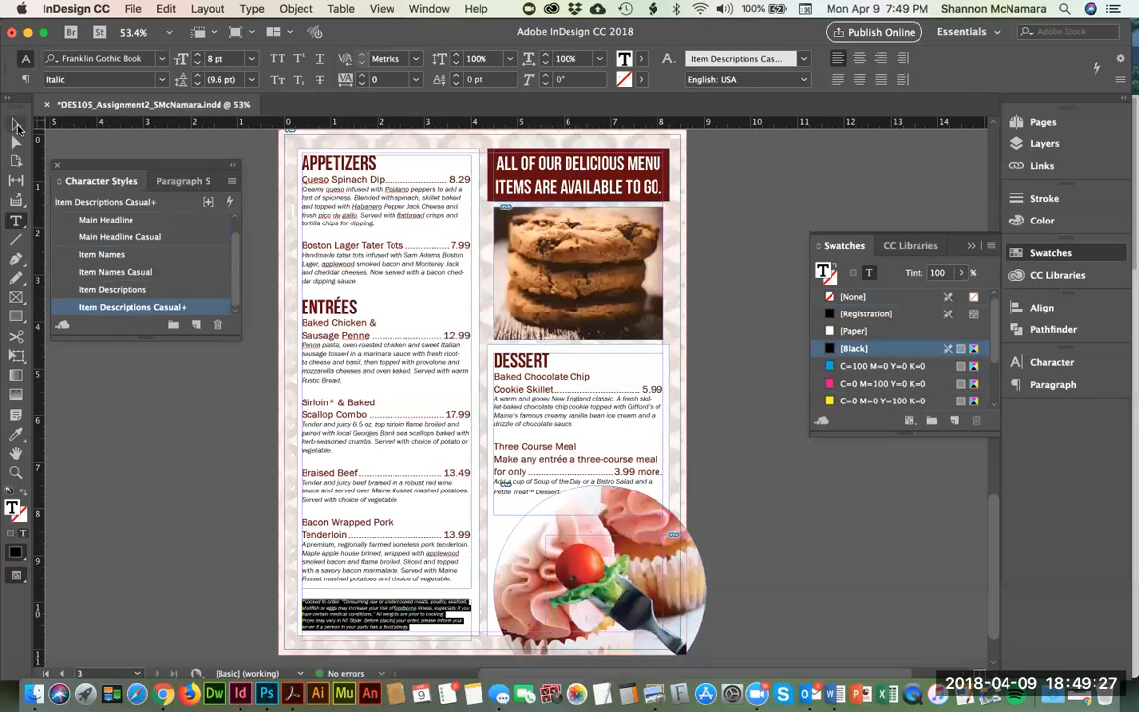
Step: Nudge the circular cupcake image frame down to a Y position of about 7.57 in, away from the Three Course Meal description
click(553, 389)
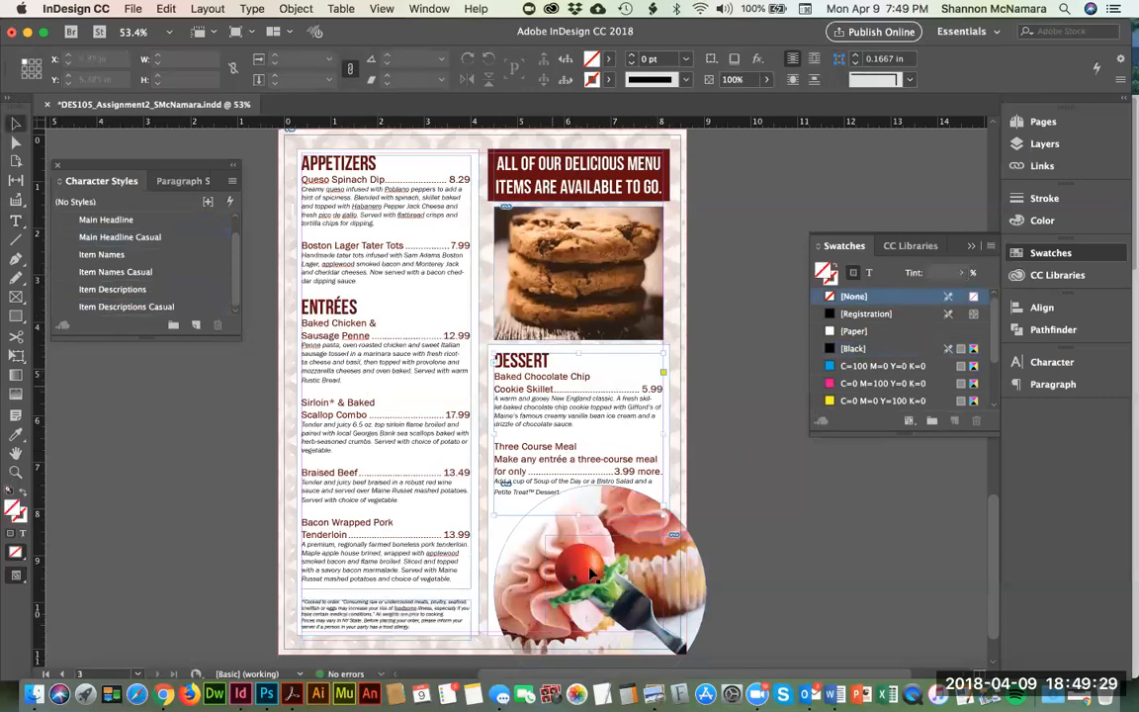
click(648, 541)
double_click(650, 544)
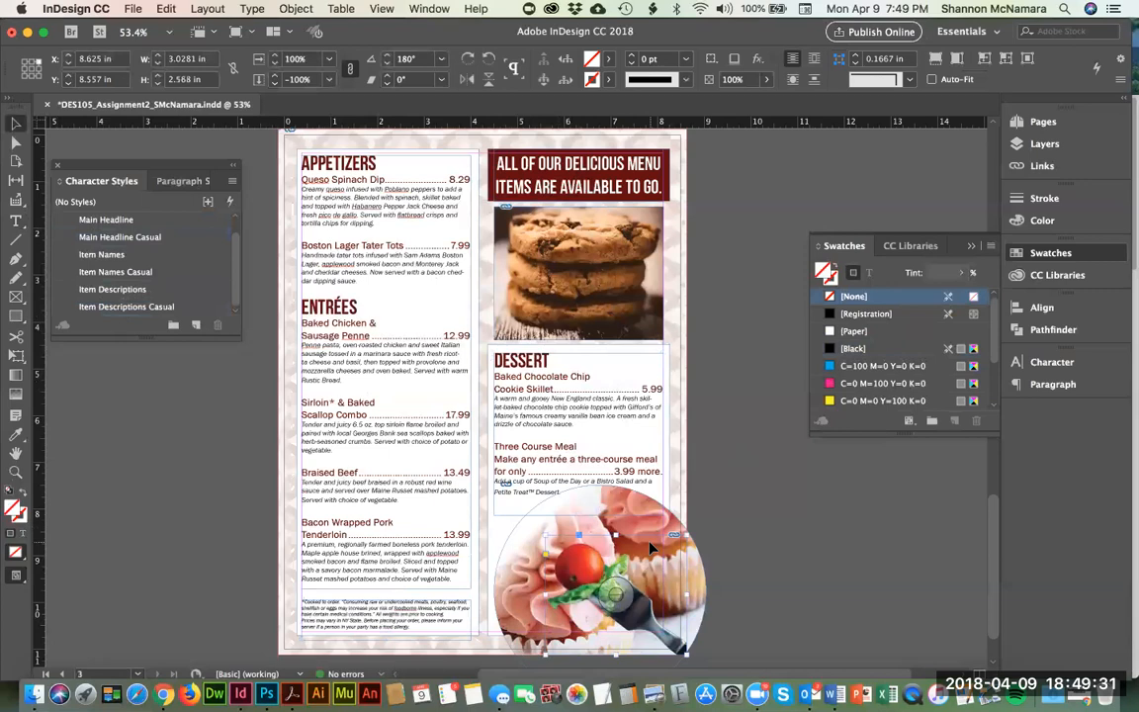
click(510, 576)
key(Down)
key(Down)
key(Down)
key(Down)
key(Down)
key(Down)
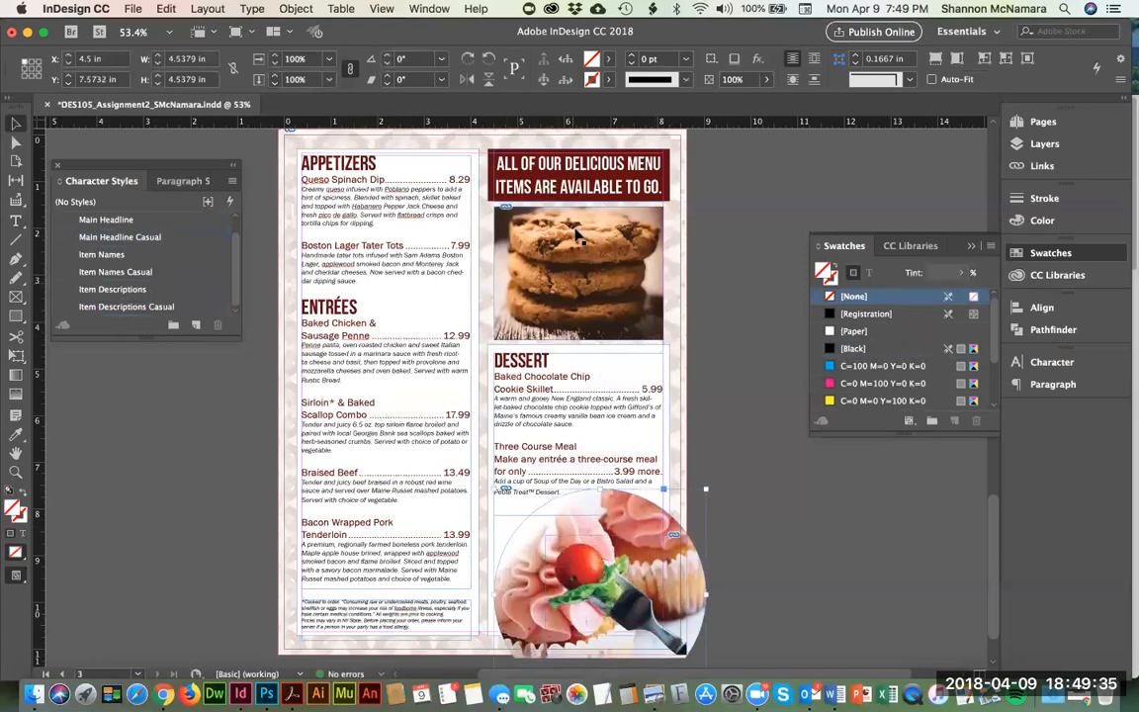
Step: Place a horizontal ruler guide at about 0.44 in near the top of page 3 and save the document
click(575, 173)
click(781, 159)
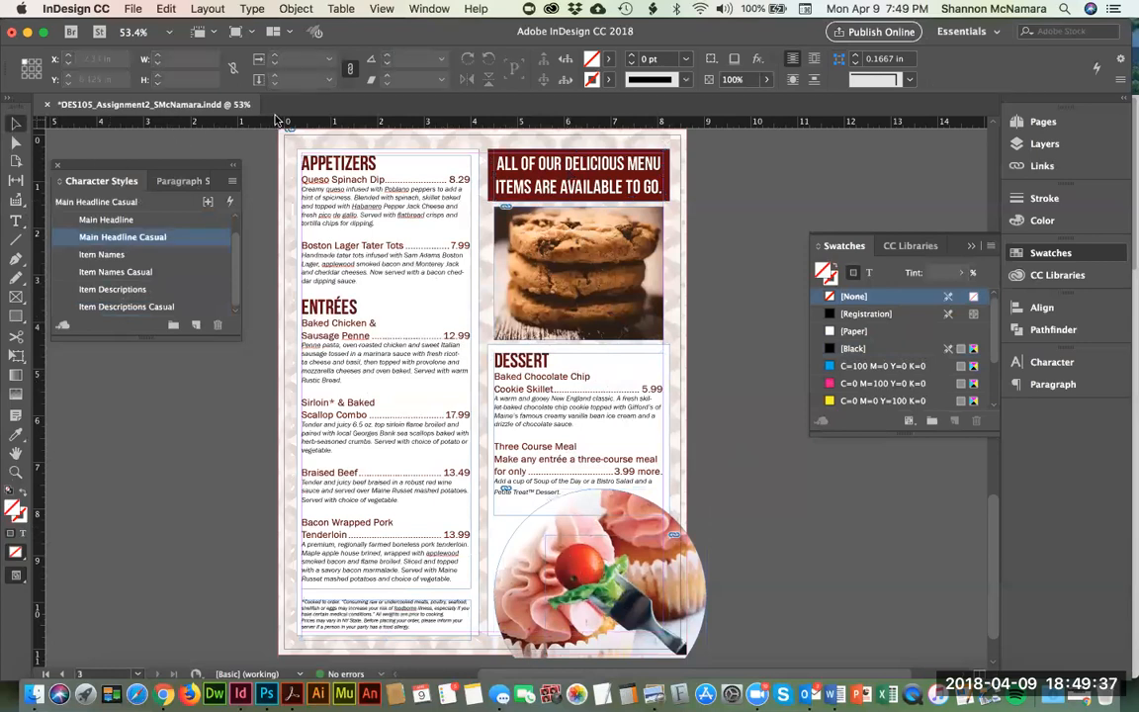
drag(275, 127, 519, 158)
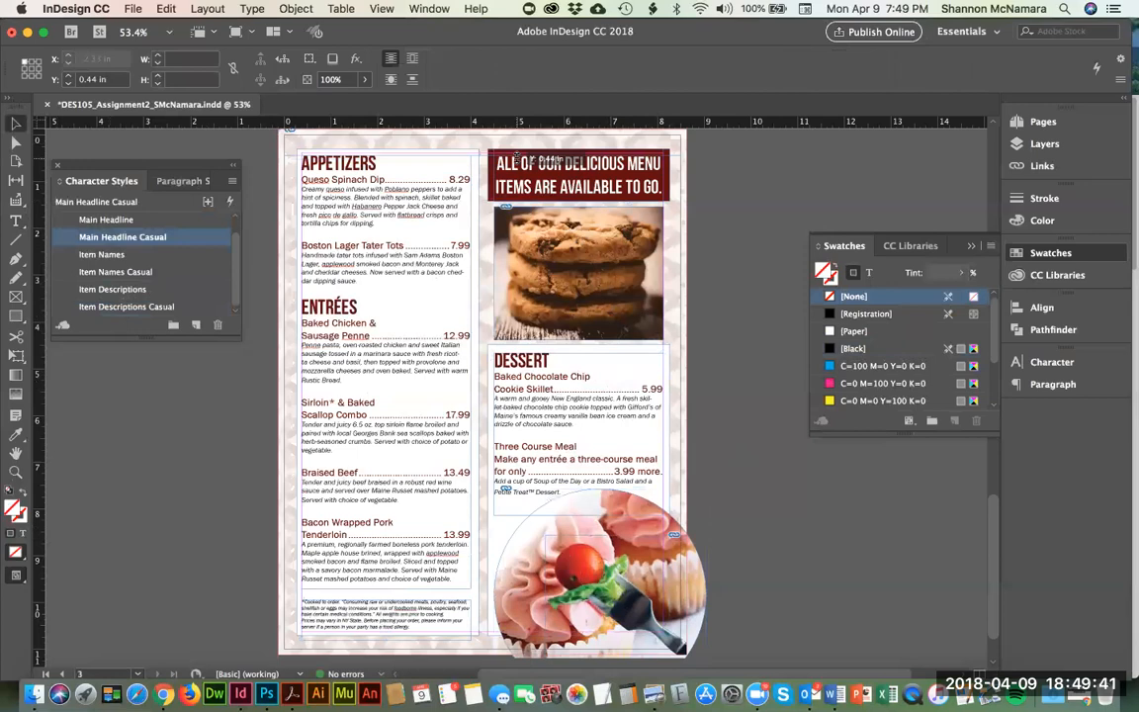
click(756, 213)
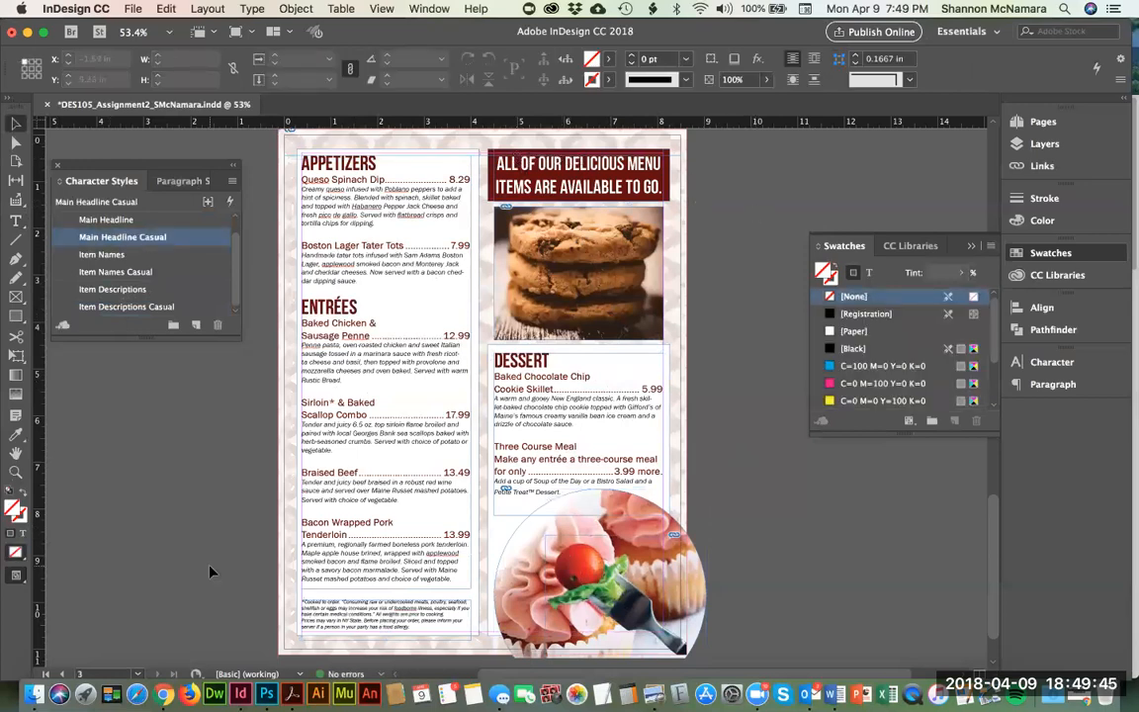
key(super+s)
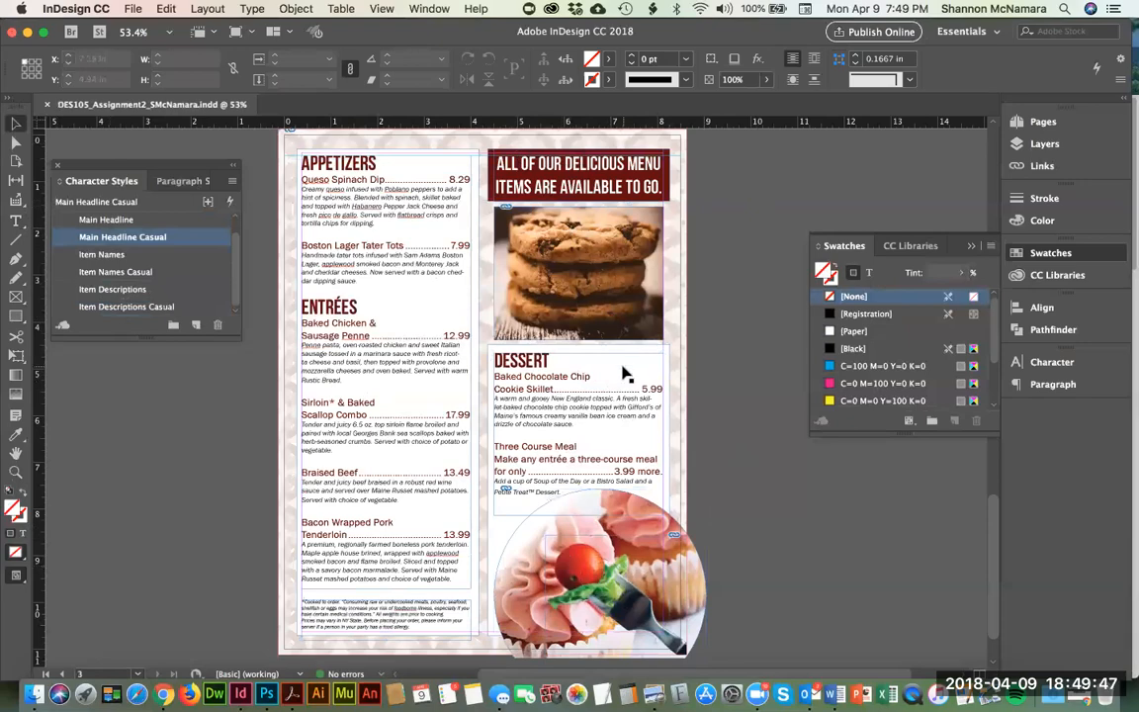
Step: Compare the layout and fonts of the fine dining menu on page 2 with the casual menu on page 3
scroll(590, 324, down, 10)
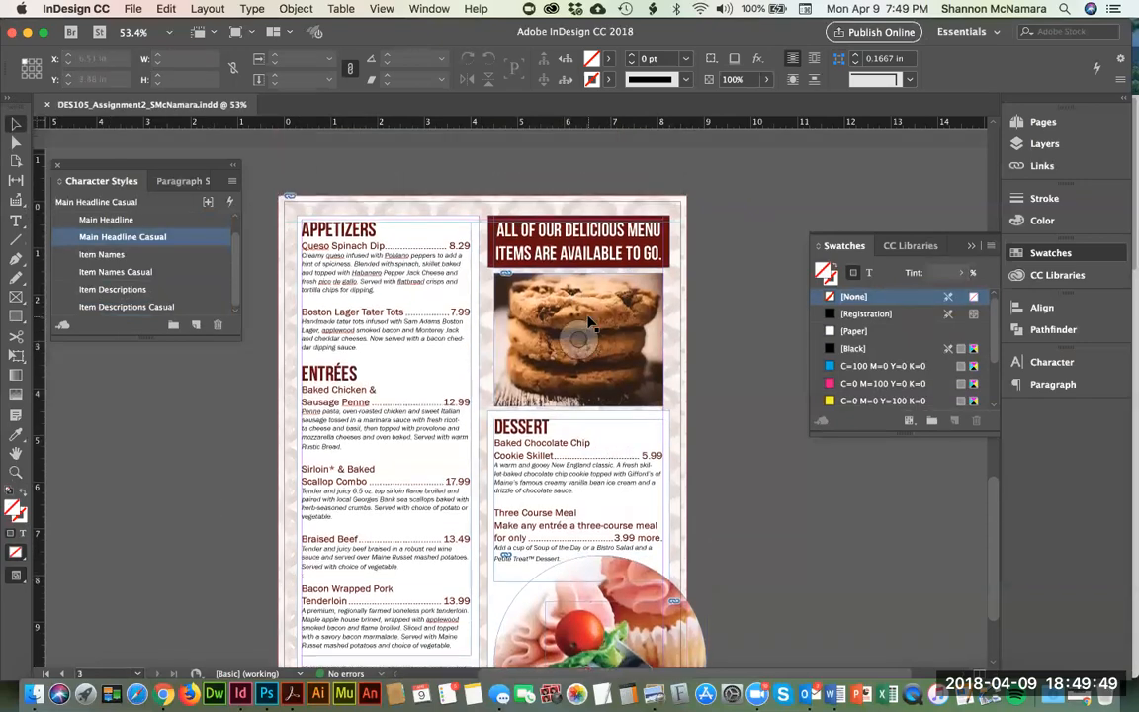
scroll(590, 324, up, 5)
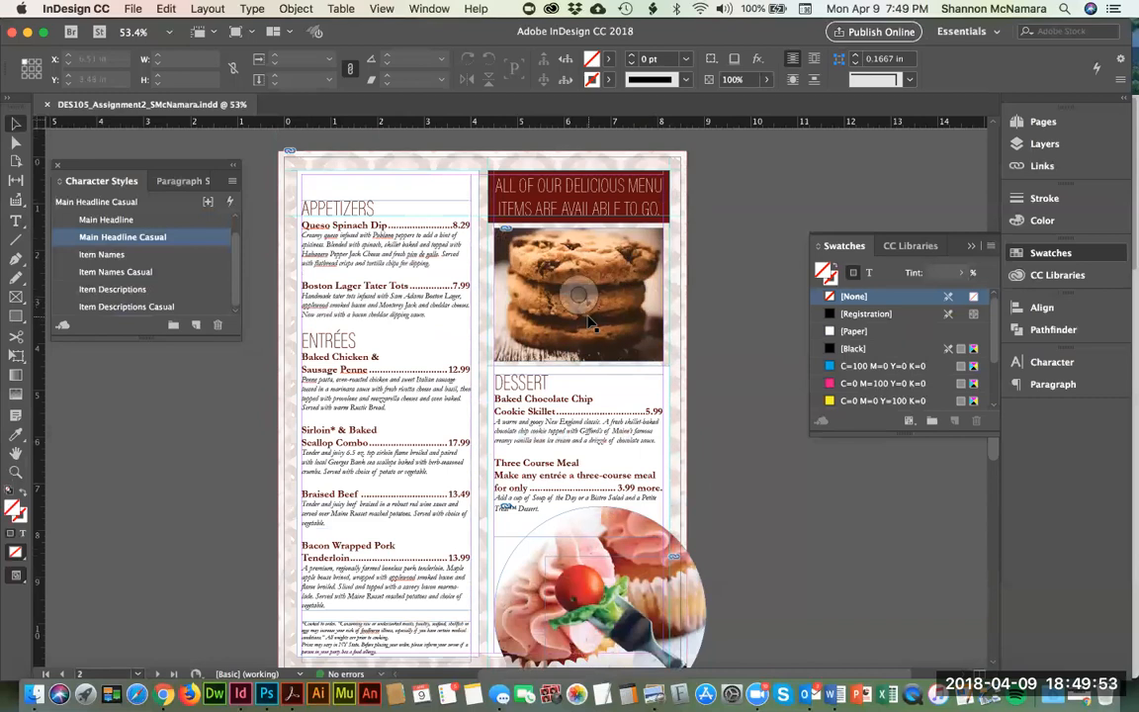
scroll(590, 324, down, 6)
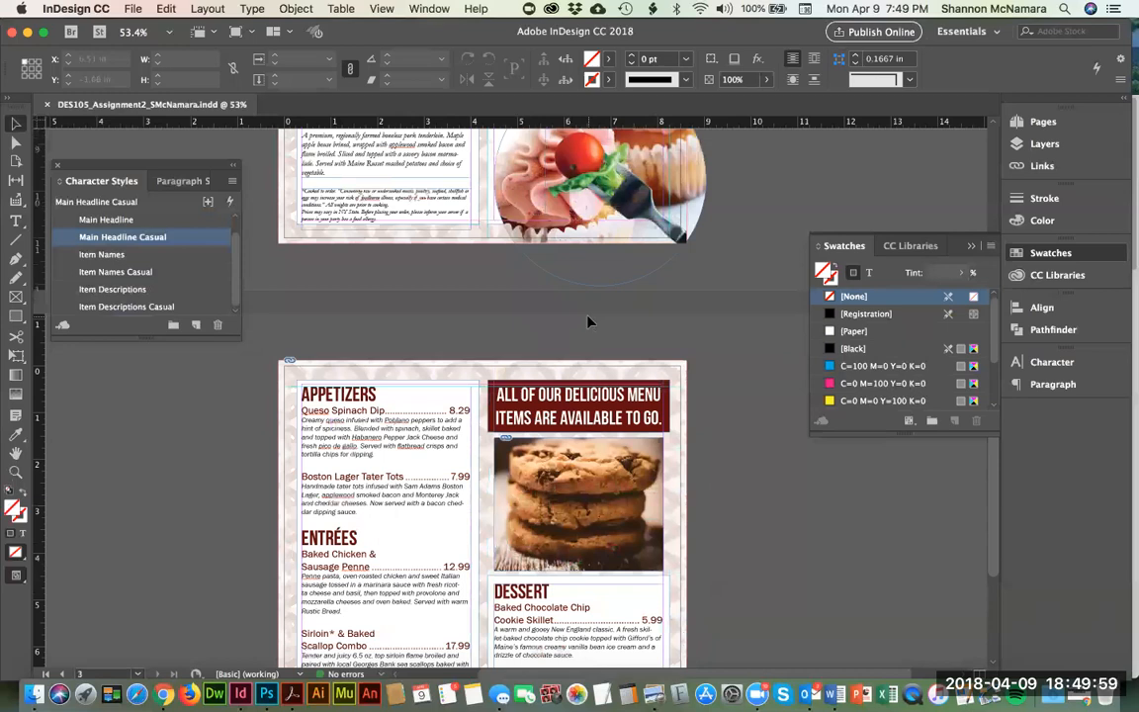
scroll(605, 334, down, 4)
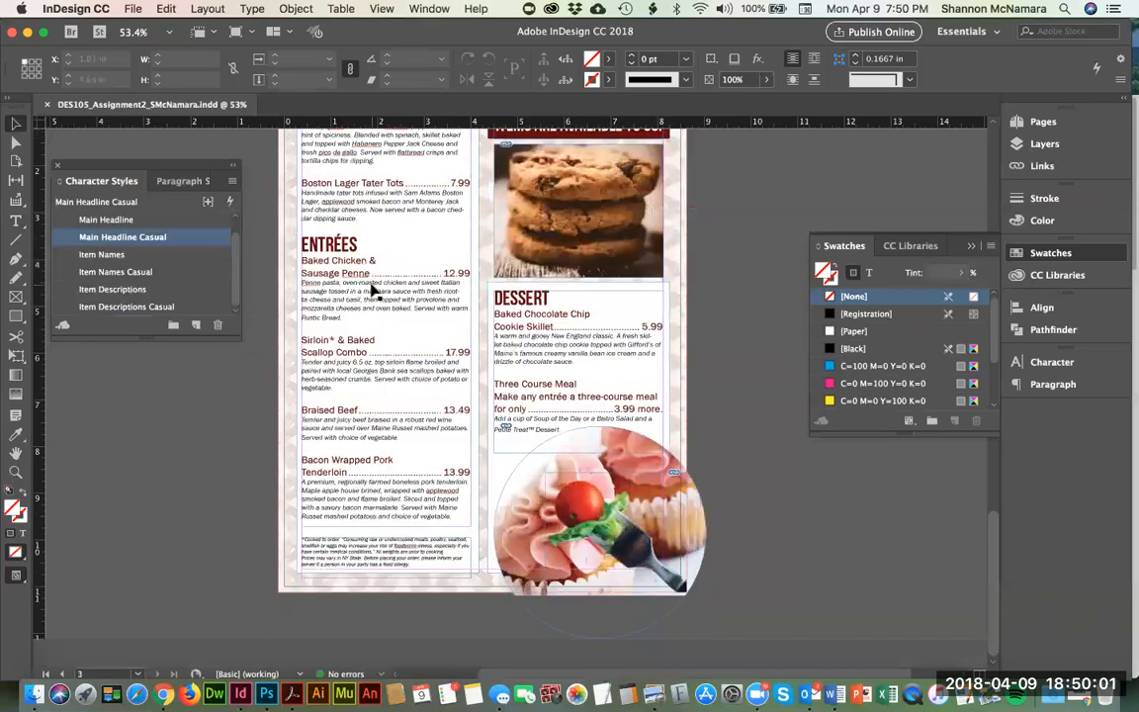
scroll(374, 290, down, 10)
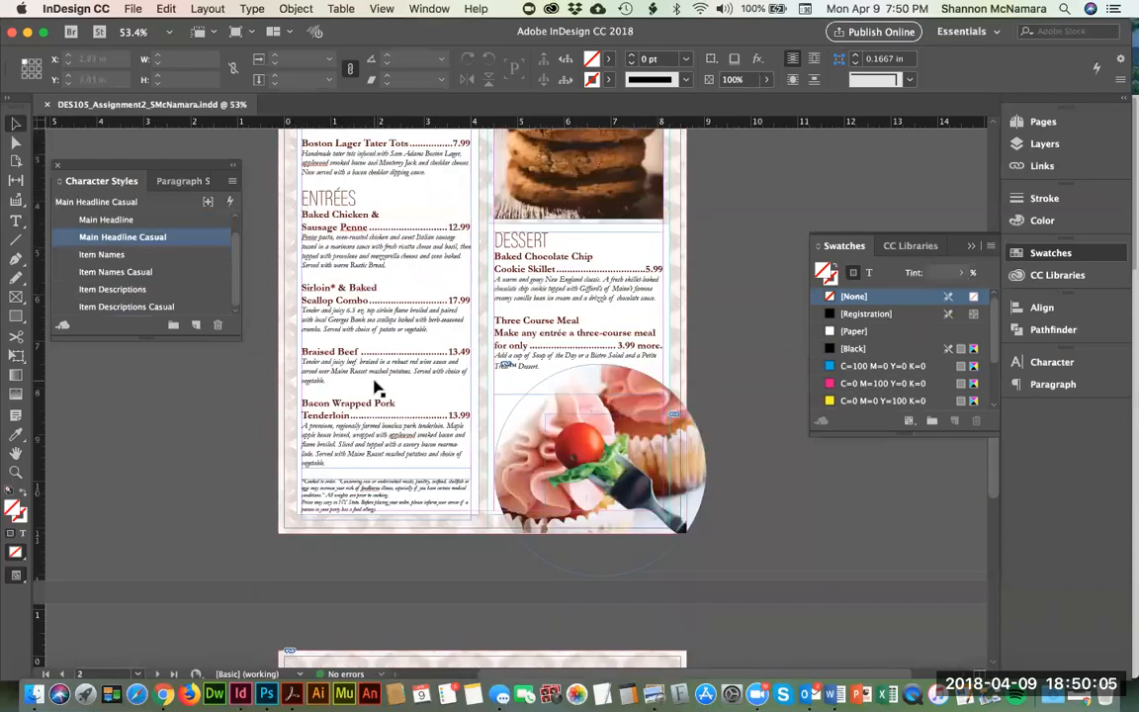
scroll(375, 387, down, 3)
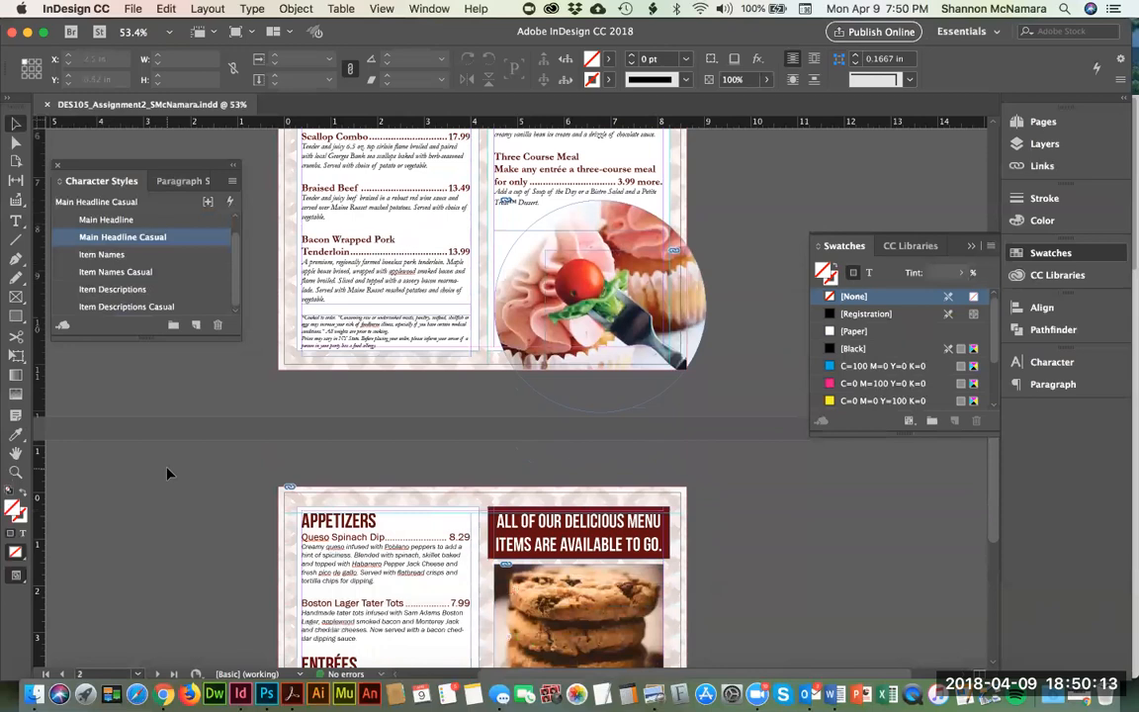
Step: Start packaging the document and review its fonts, links and images, colors and inks, print settings and external plug-ins
click(130, 9)
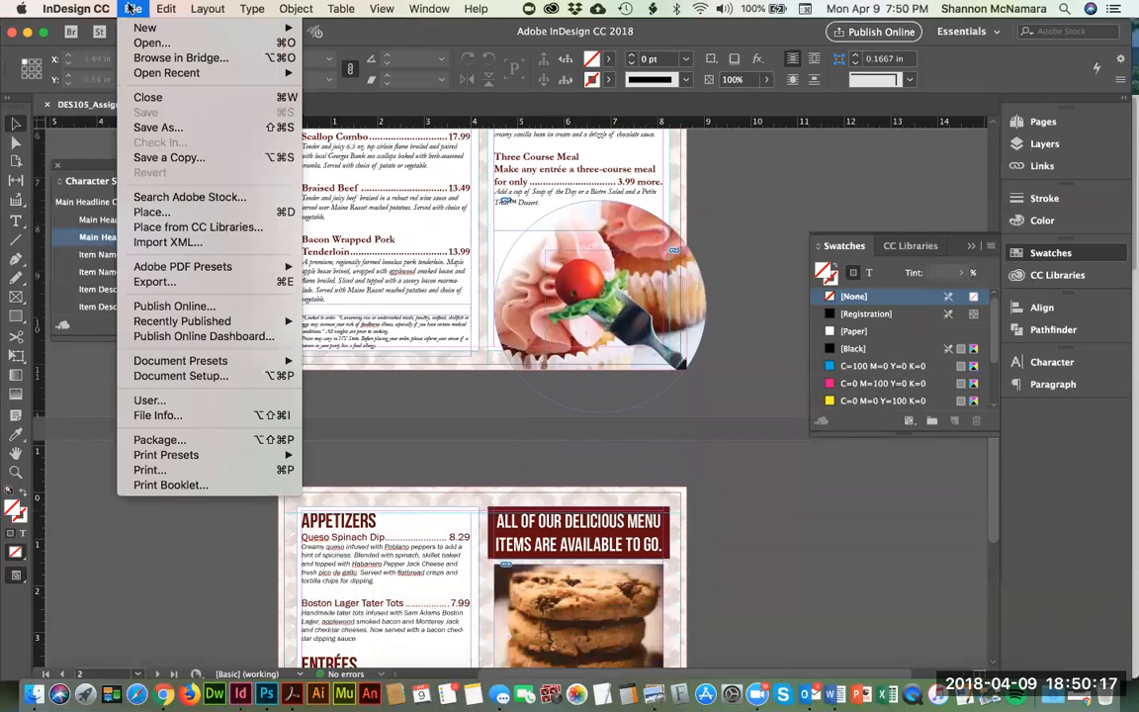
click(162, 442)
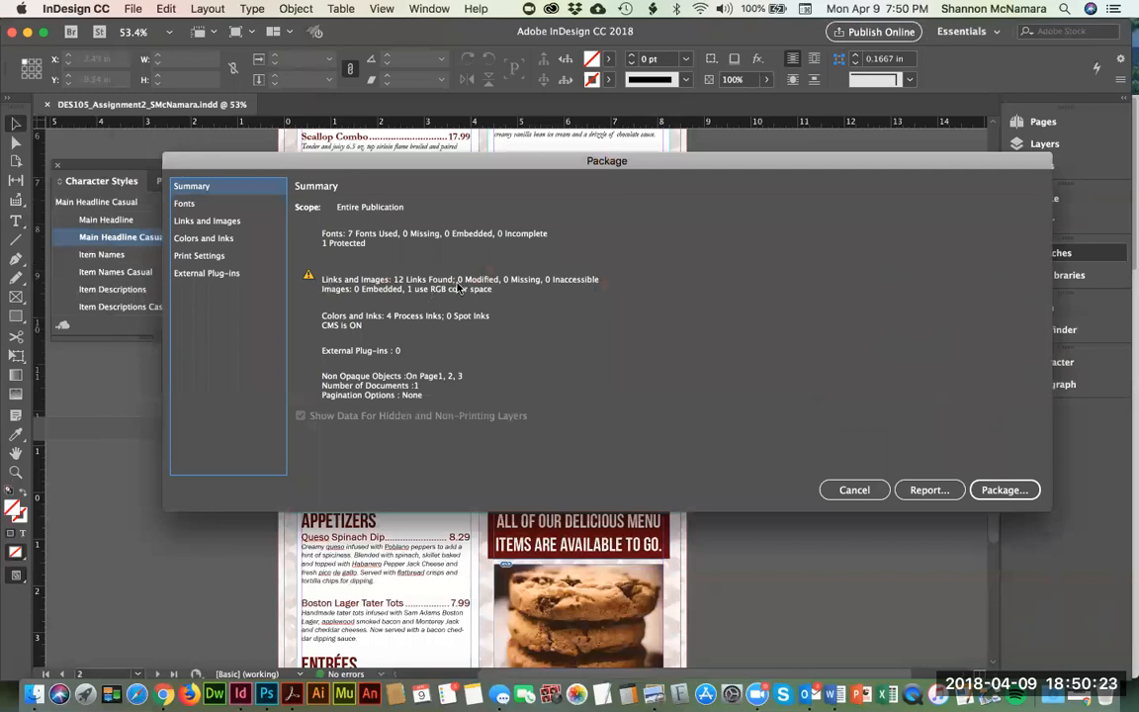
click(203, 202)
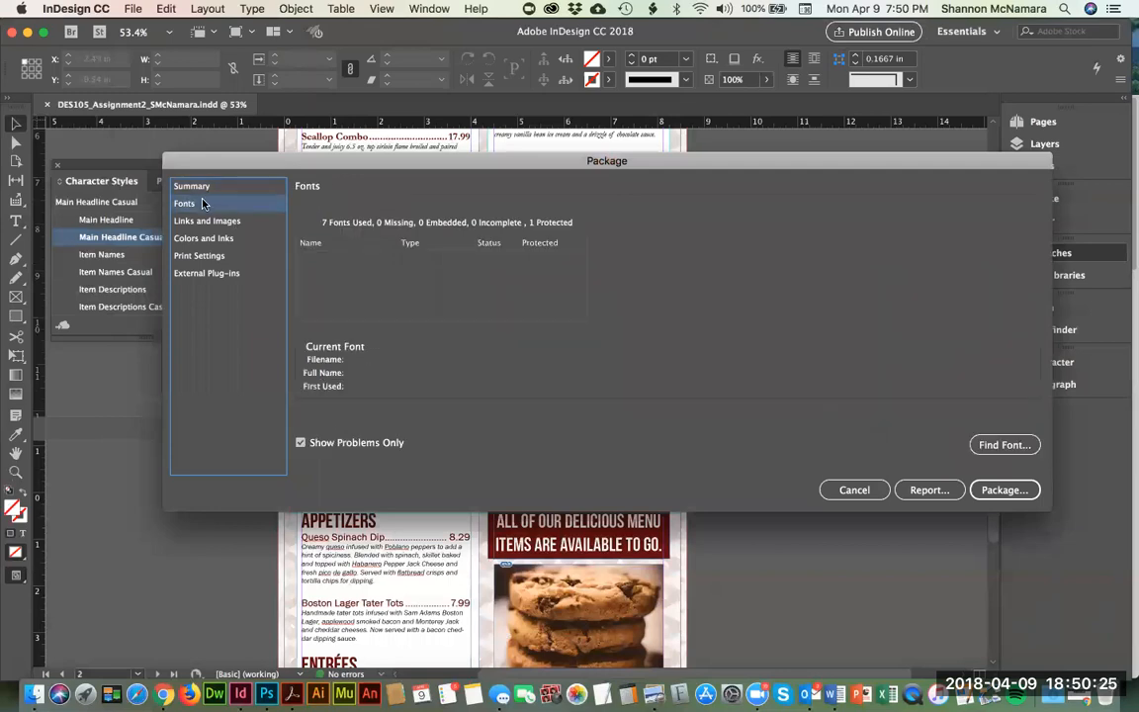
click(210, 220)
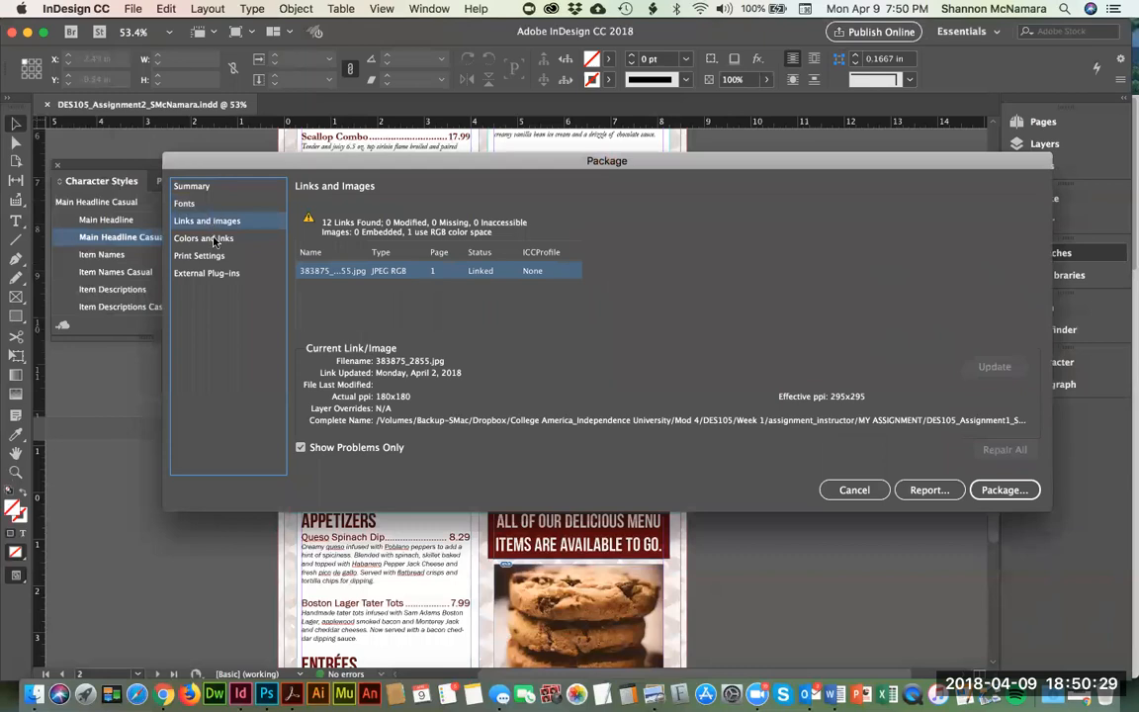
click(206, 238)
click(203, 255)
click(203, 274)
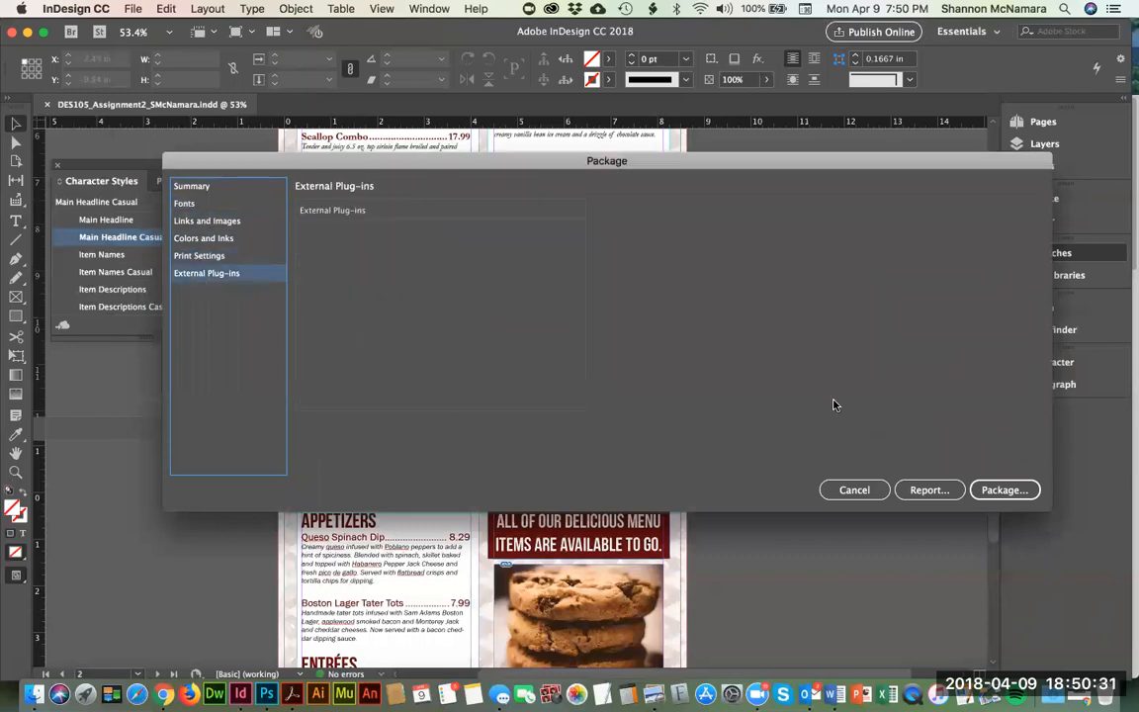
Step: Package the document into the Assignment folder under the default name, including the IDML and a print PDF with the Marks and Bleeds preset
click(1022, 489)
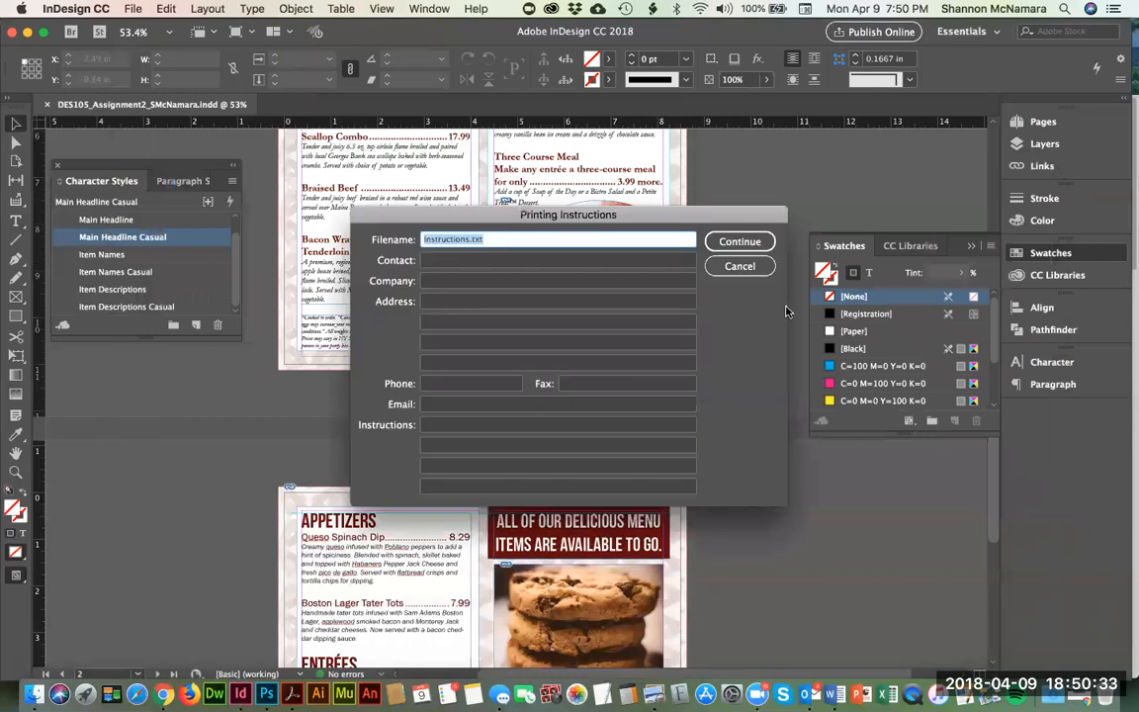
click(736, 243)
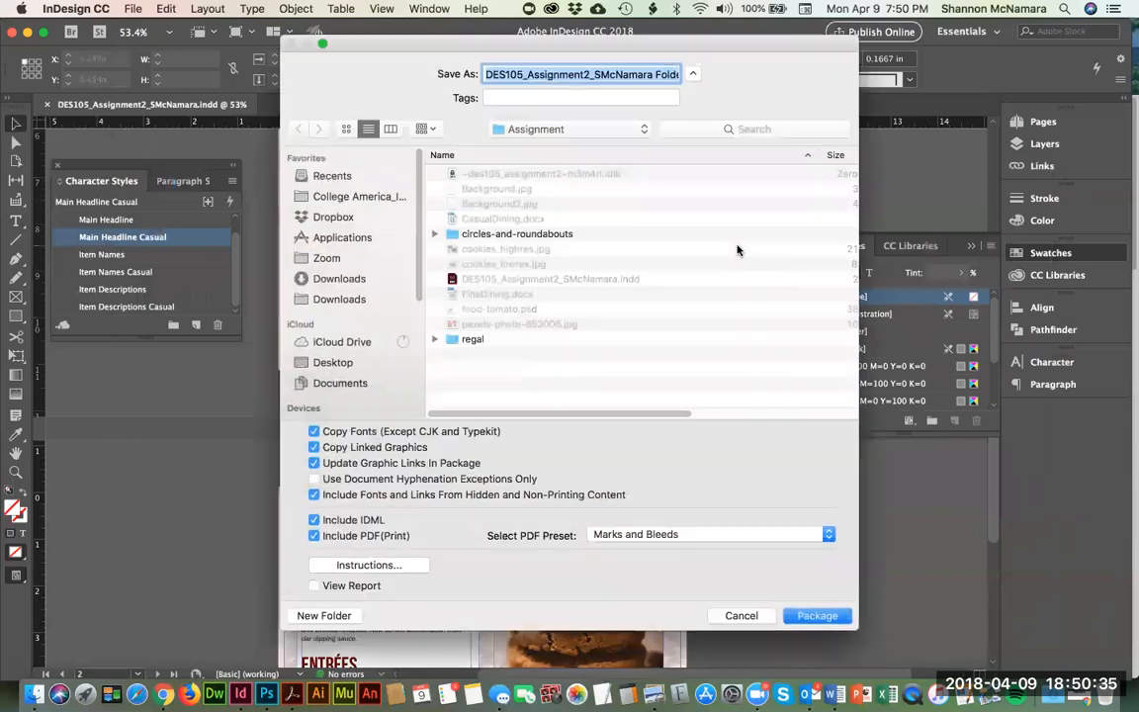
click(553, 128)
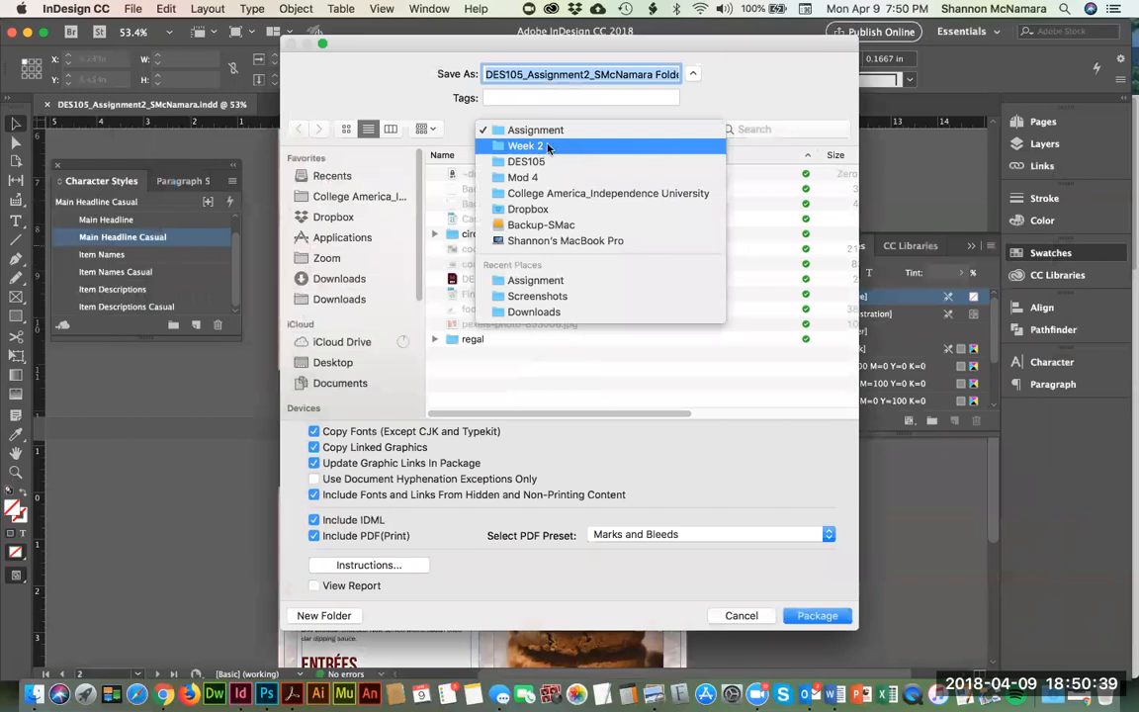
click(550, 129)
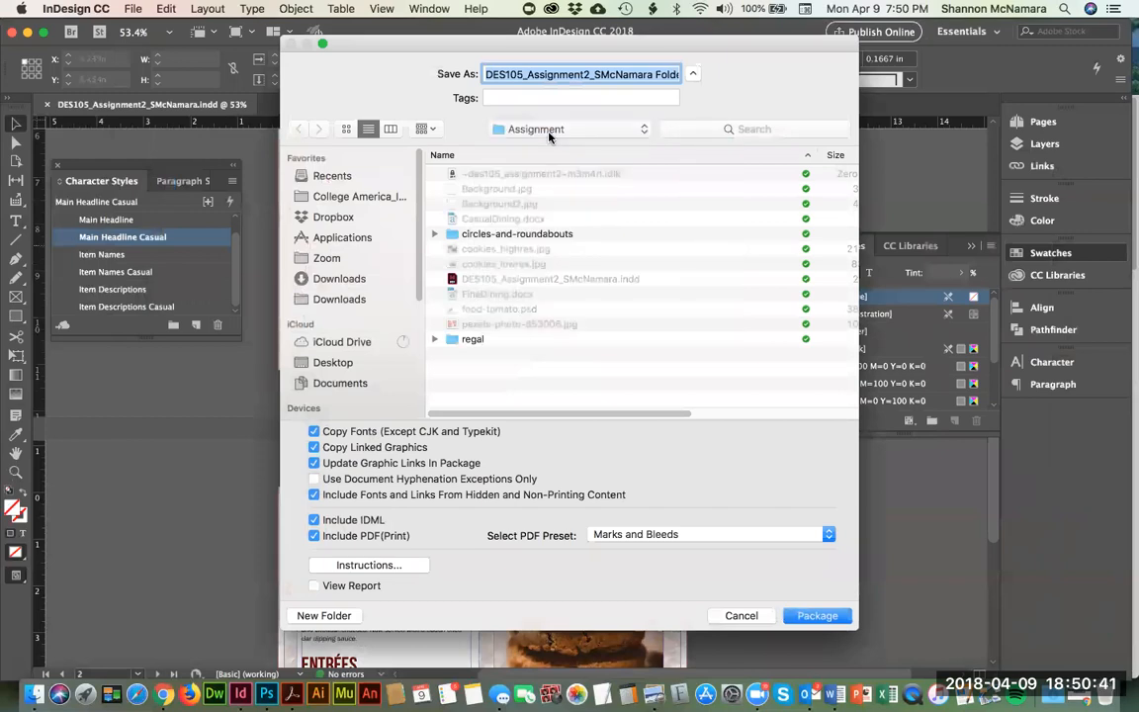
key(Right)
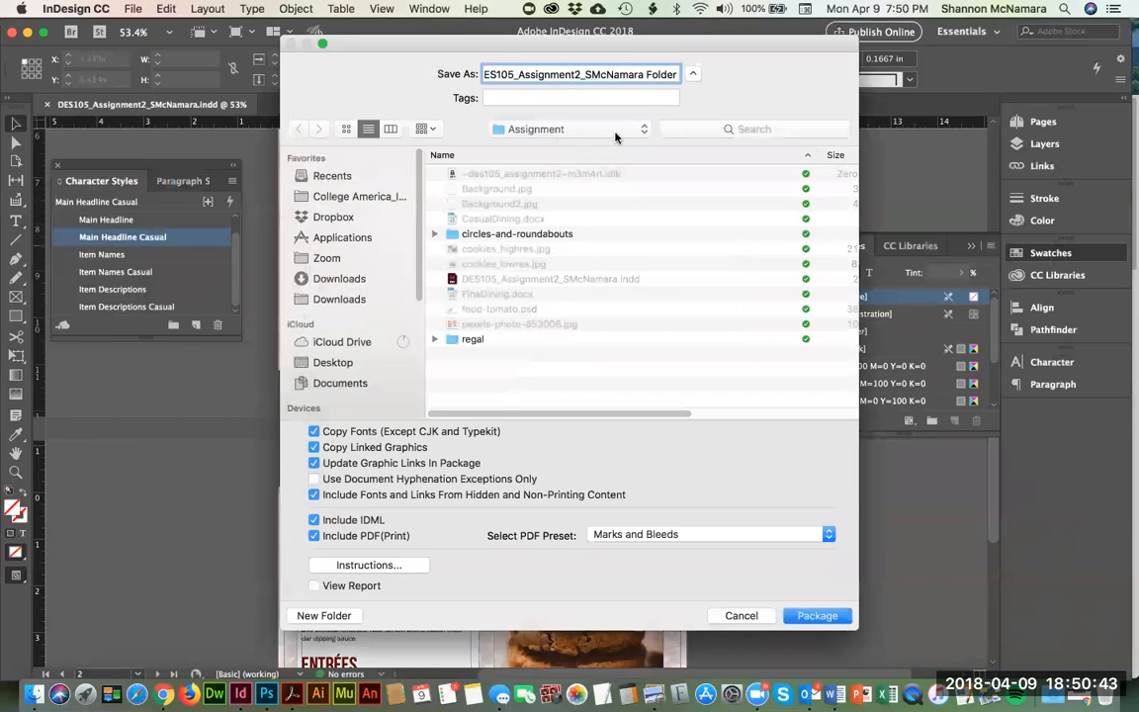
click(641, 537)
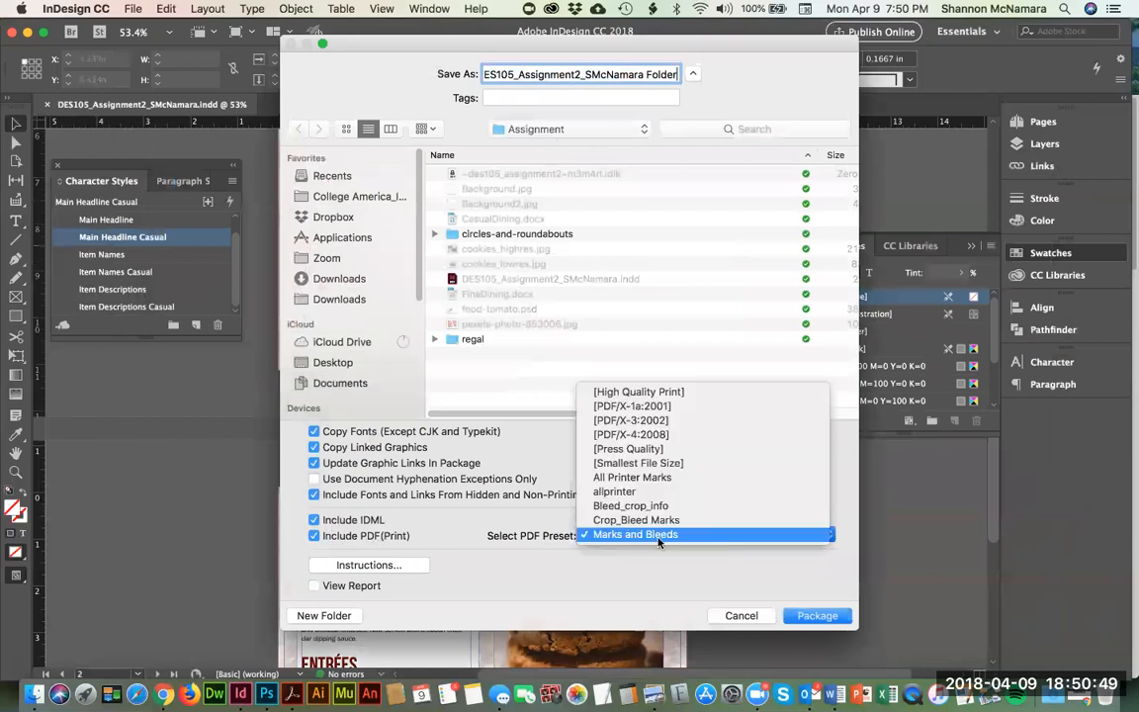
click(652, 542)
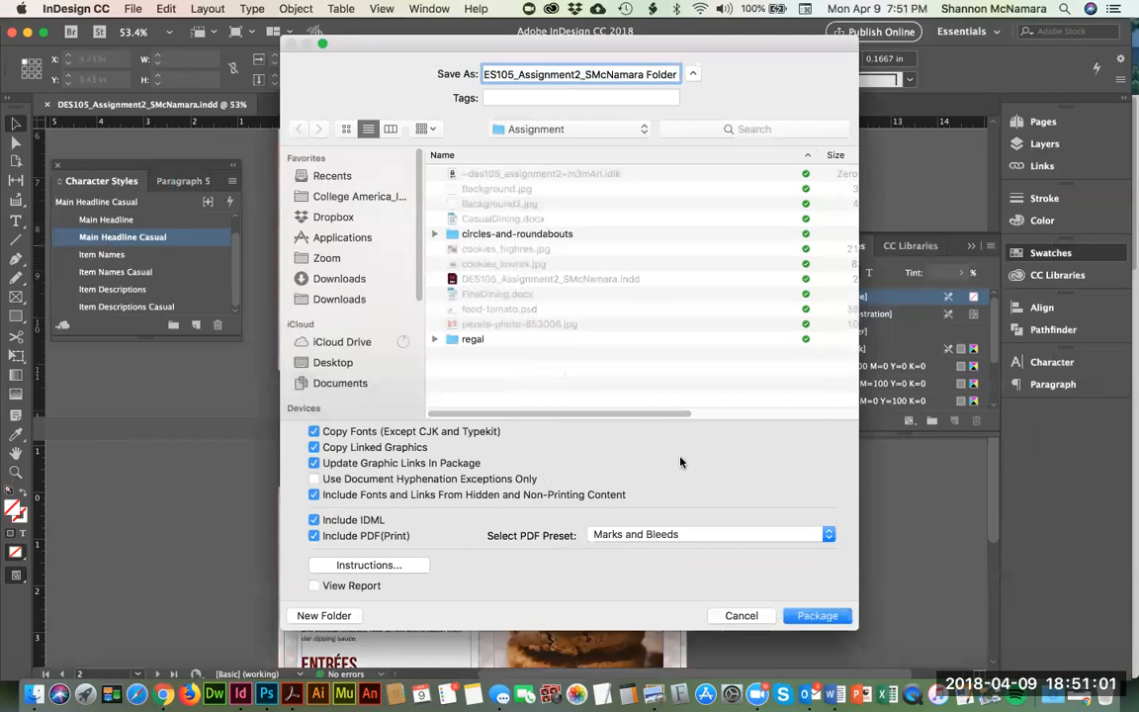
click(814, 616)
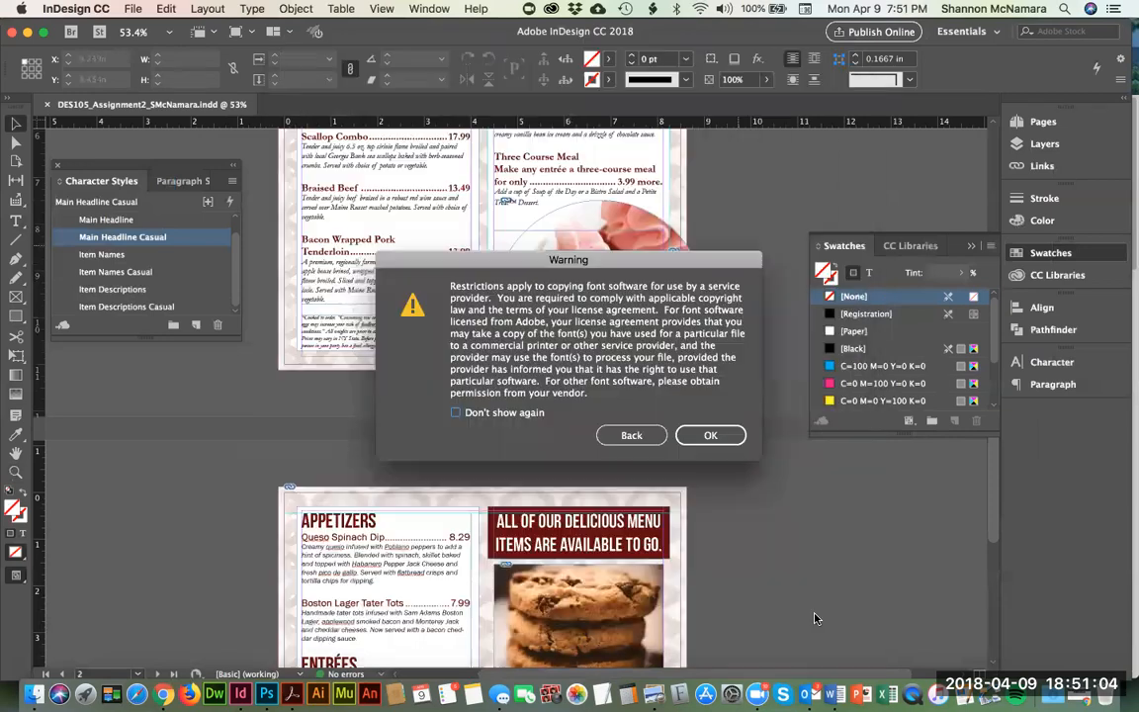
click(714, 435)
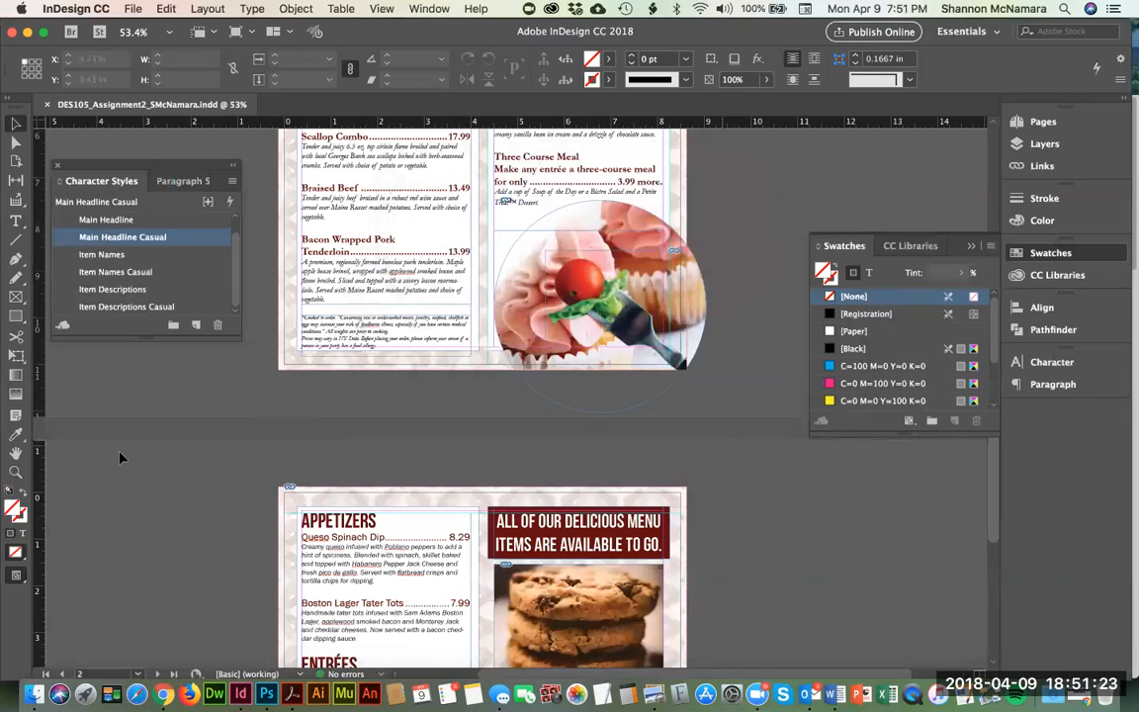
Step: Switch to Finder, open the new package folder in Assignment and view the packaged PDF in Acrobat
click(34, 694)
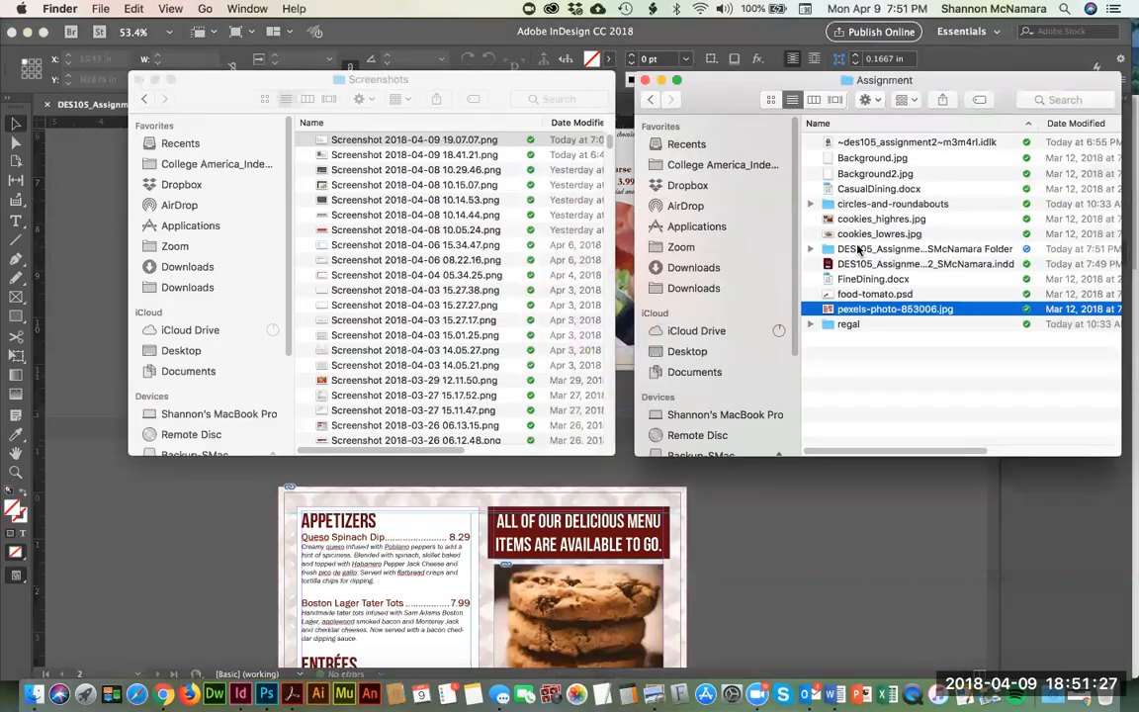
click(858, 249)
double_click(858, 249)
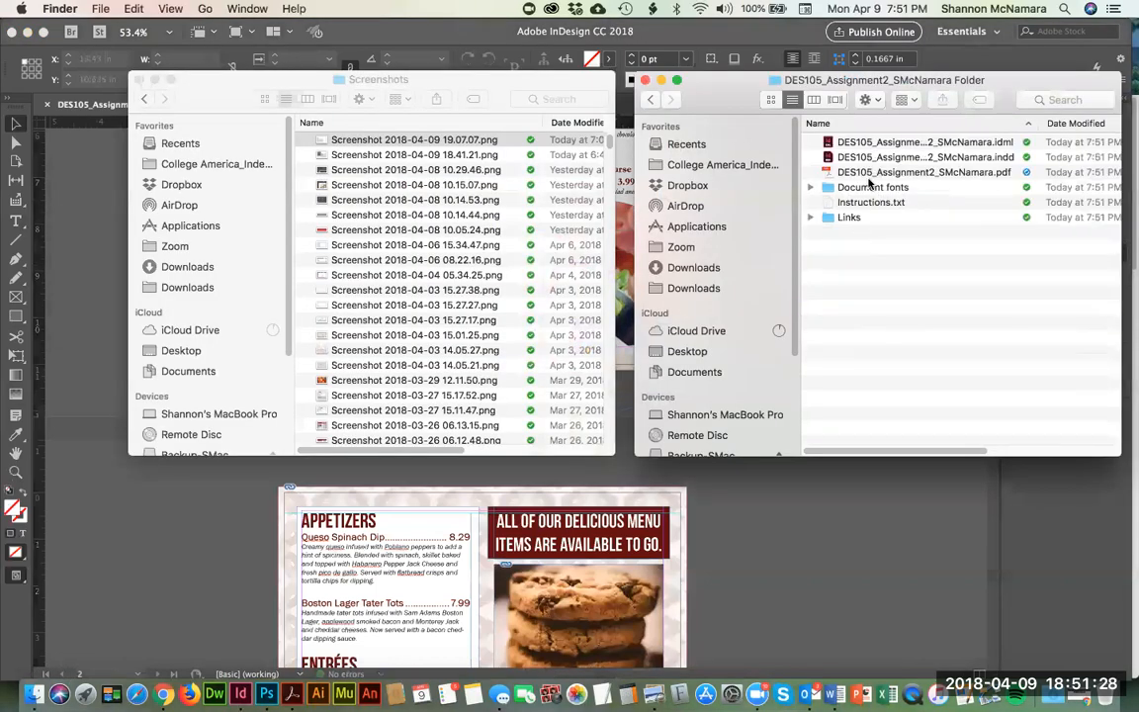
double_click(954, 173)
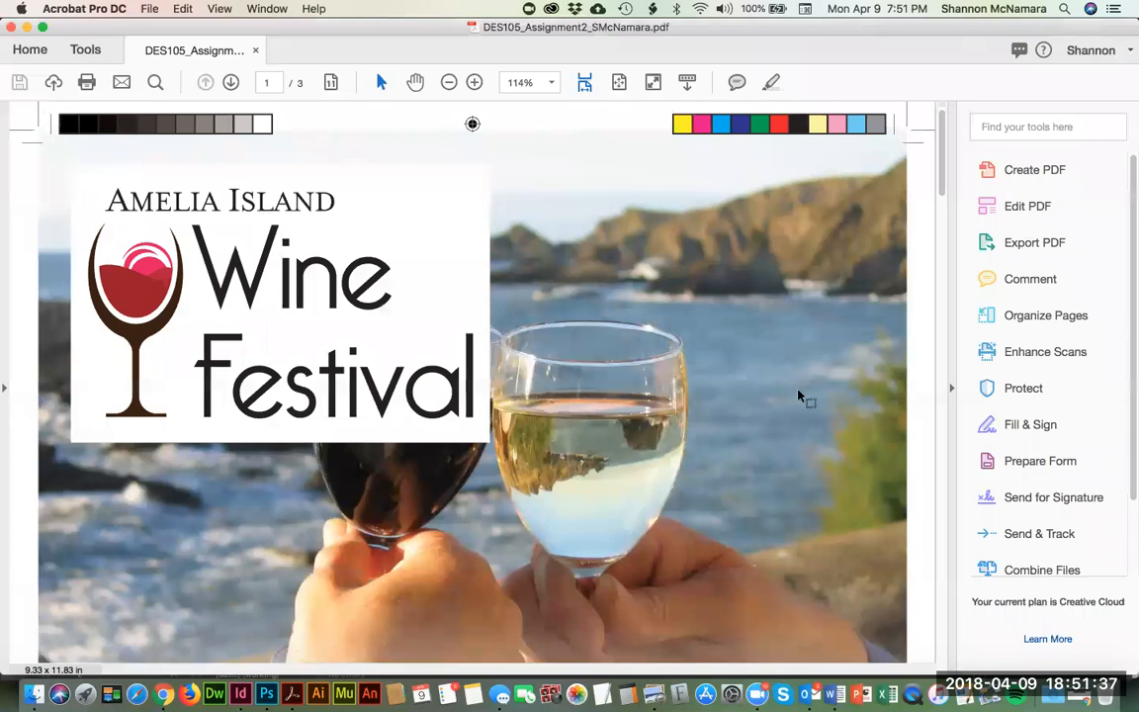
Step: Fit the whole page in view and check the cover and both menu pages of the packaged PDF
key(super+0)
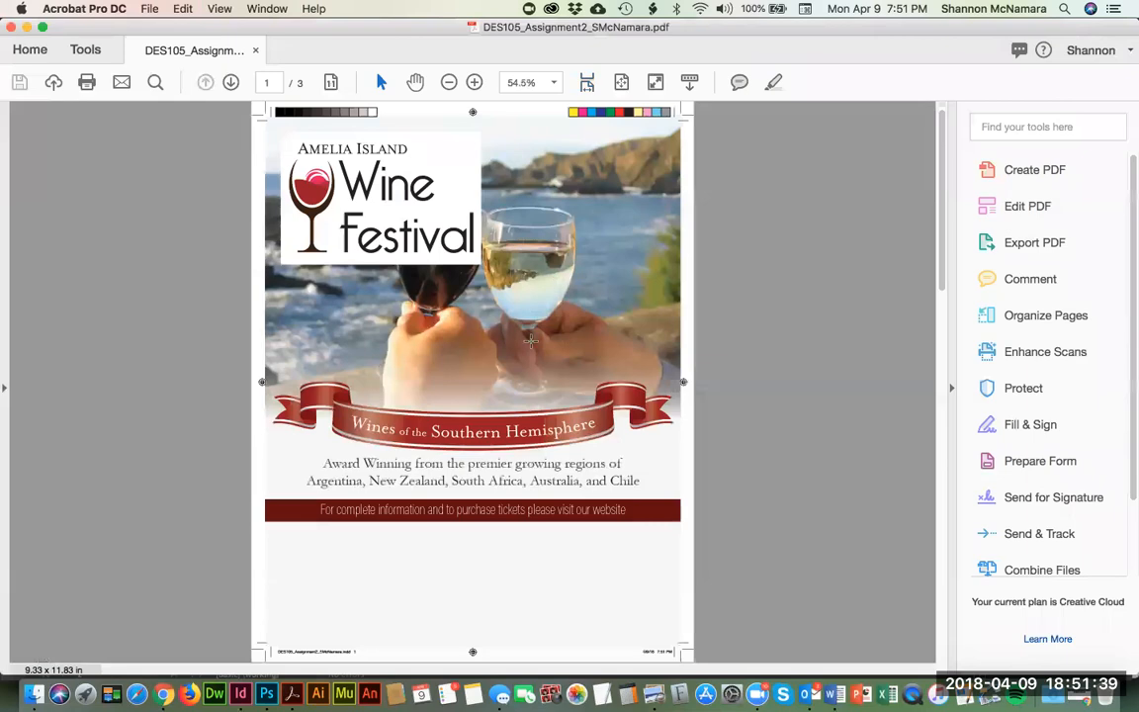
scroll(531, 341, down, 5)
scroll(531, 341, down, 2)
scroll(531, 341, up, 2)
scroll(531, 342, down, 2)
scroll(531, 341, down, 5)
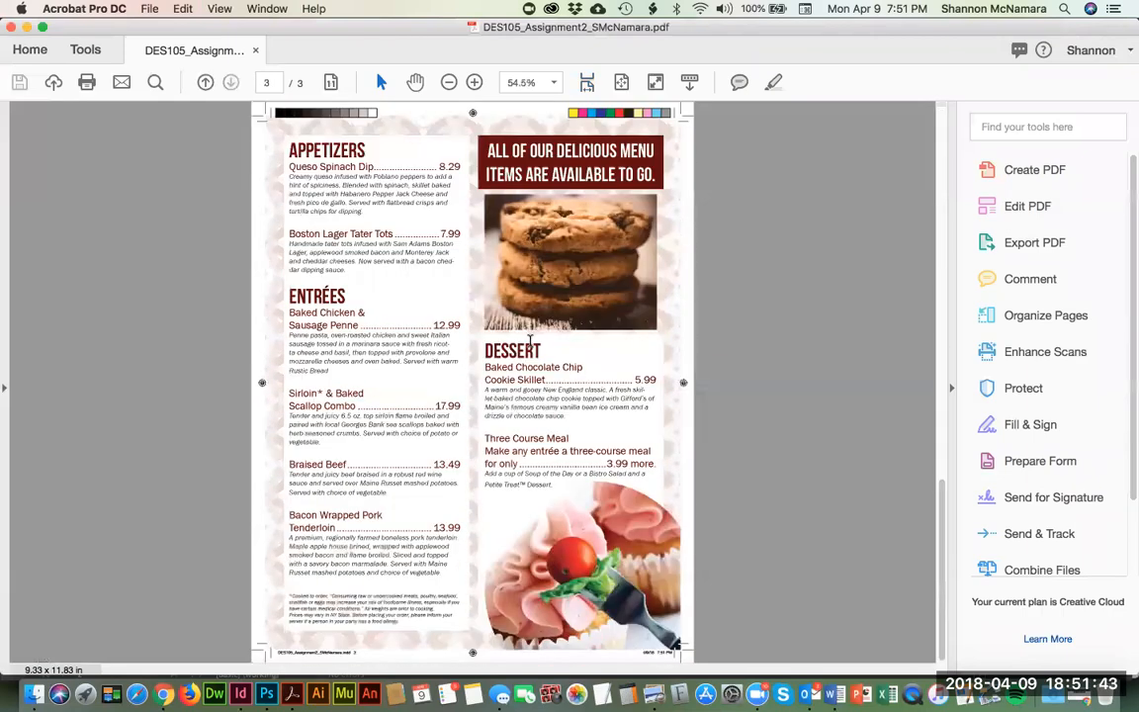
scroll(530, 341, up, 5)
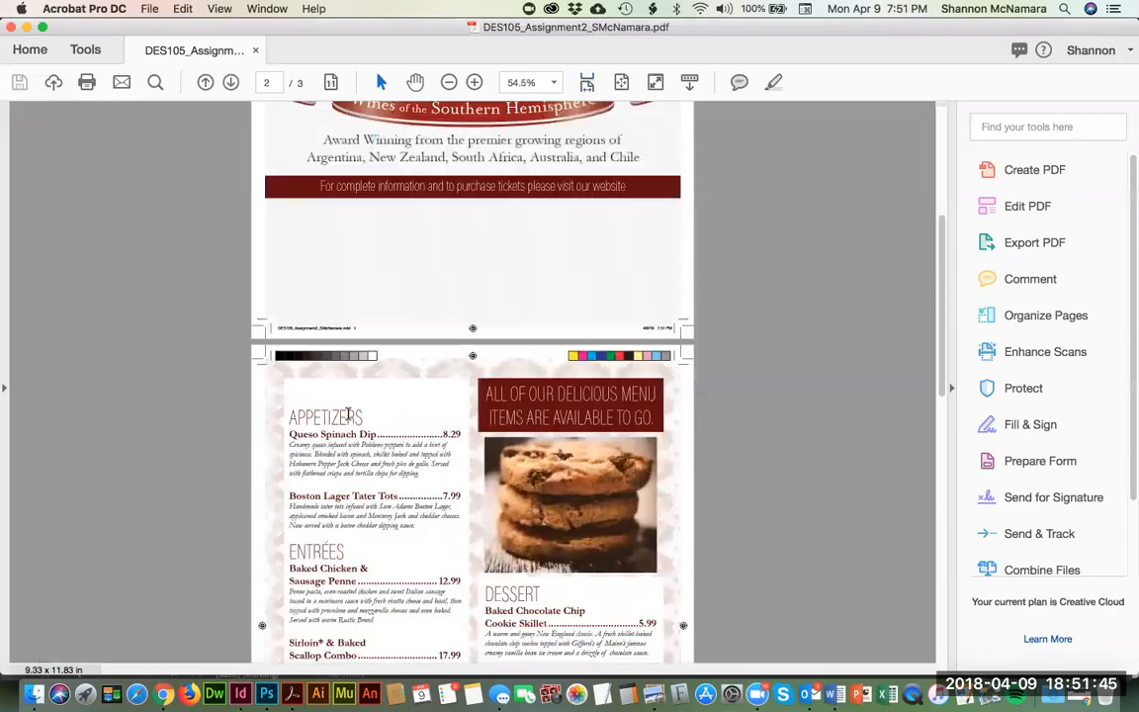
scroll(348, 417, down, 2)
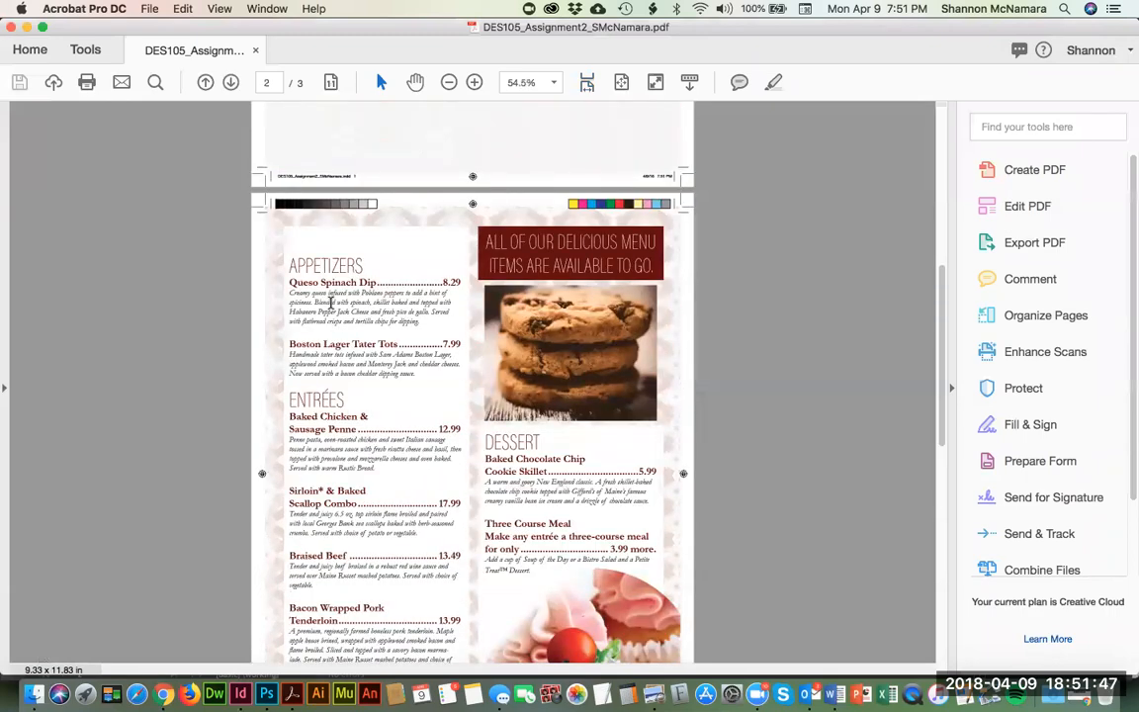
scroll(333, 302, down, 2)
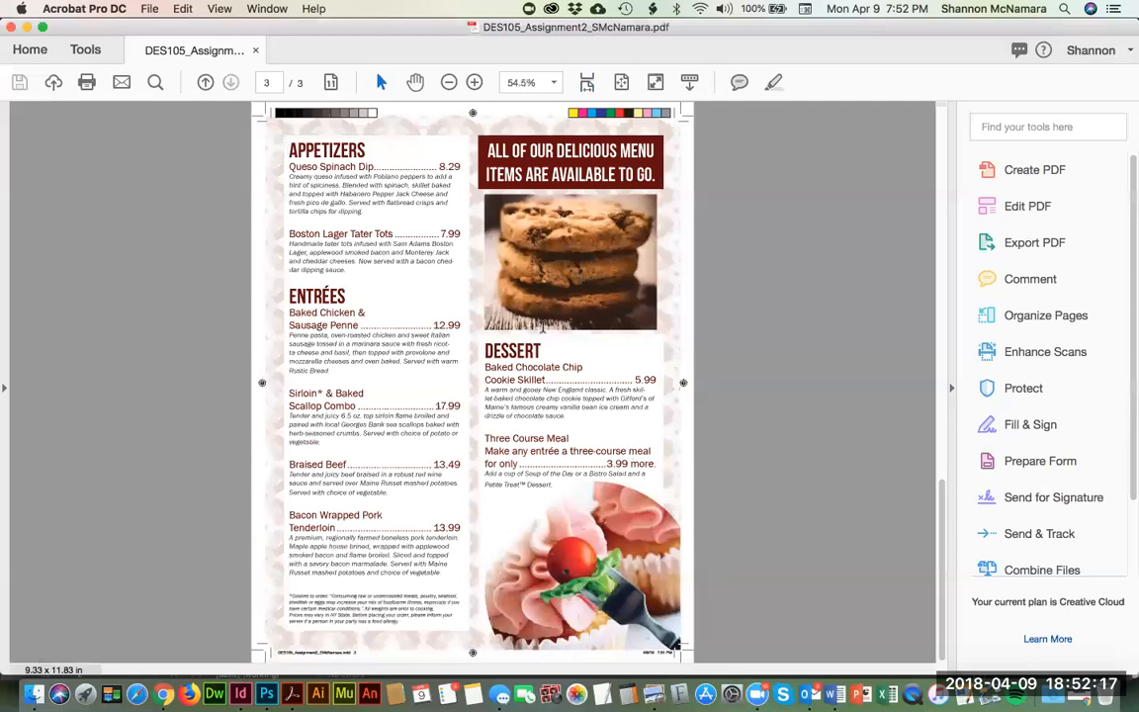
Step: Return to the PDF's cover, compare the fine dining and casual menu pages again, and close the PDF
scroll(541, 314, up, 3)
scroll(542, 314, up, 20)
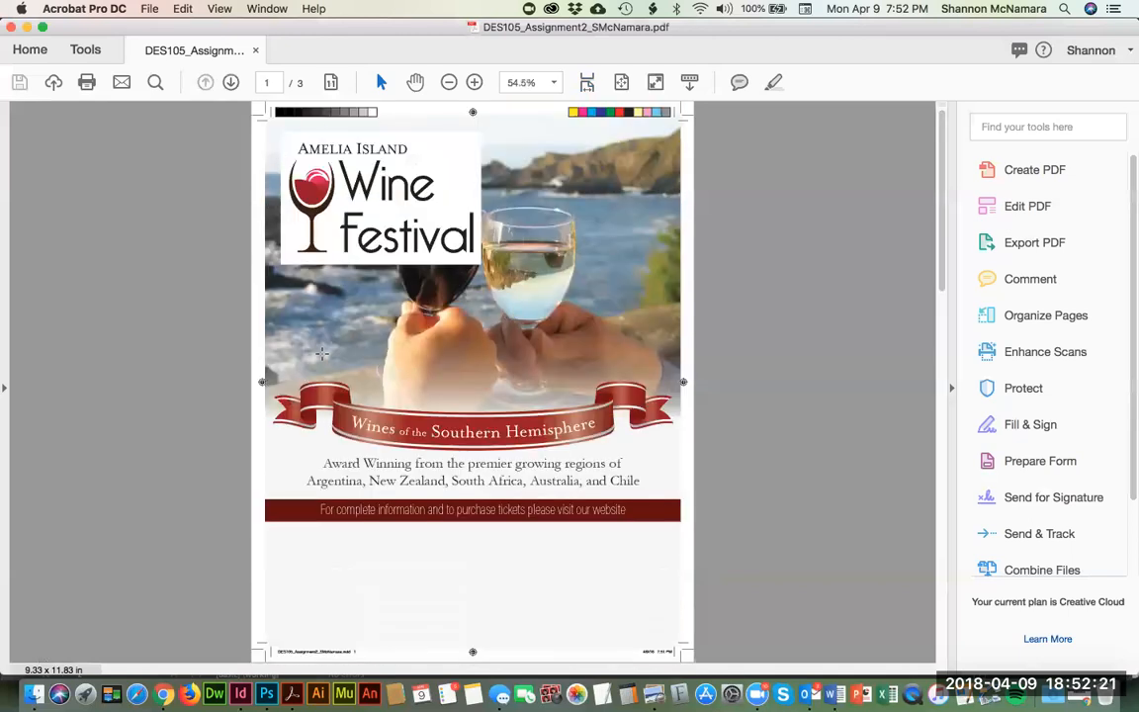
scroll(327, 343, down, 6)
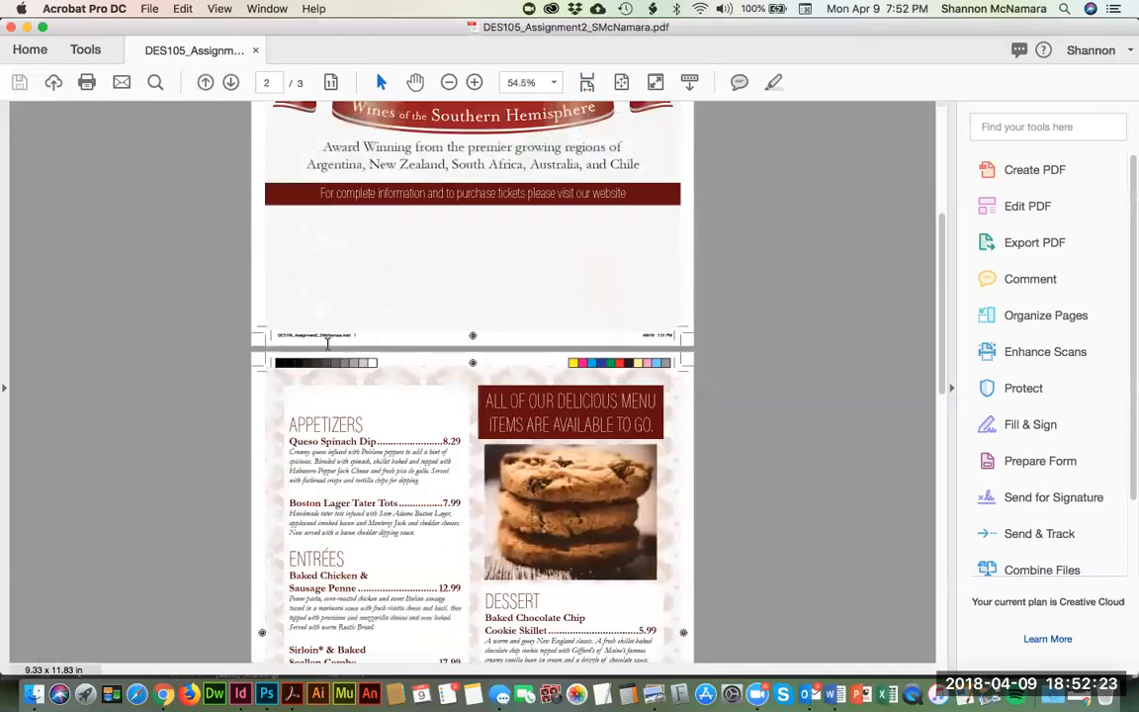
scroll(229, 259, down, 3)
scroll(661, 413, down, 3)
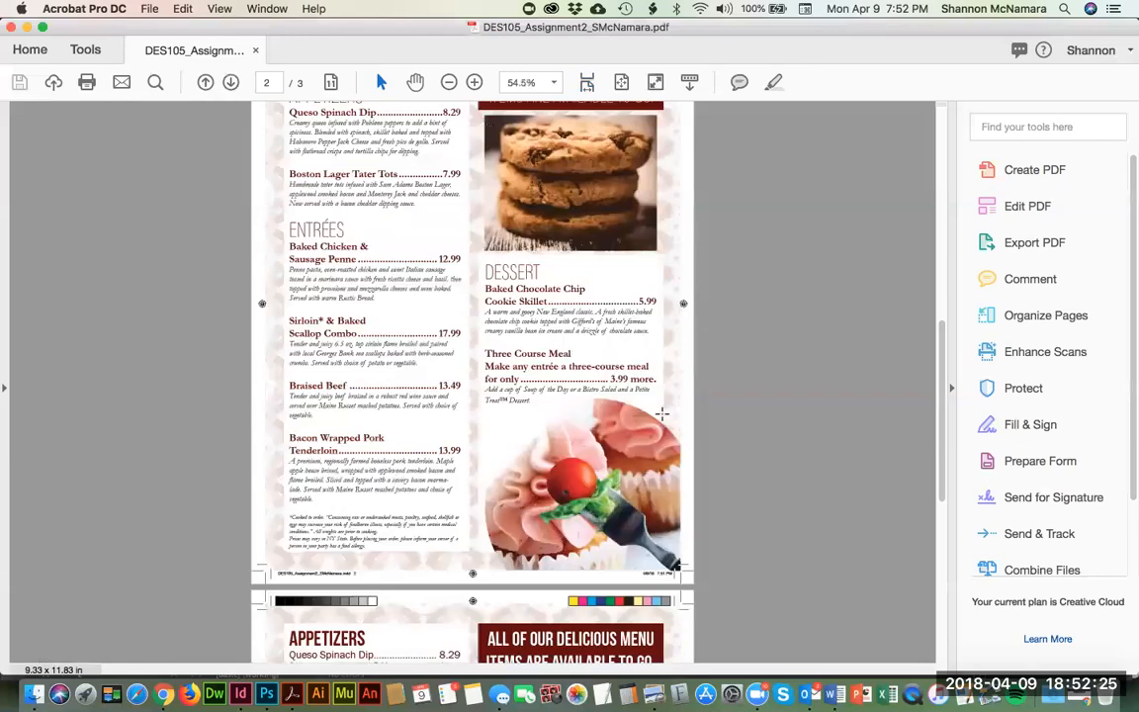
scroll(662, 413, up, 10)
scroll(469, 433, down, 10)
scroll(469, 433, up, 10)
scroll(496, 281, down, 12)
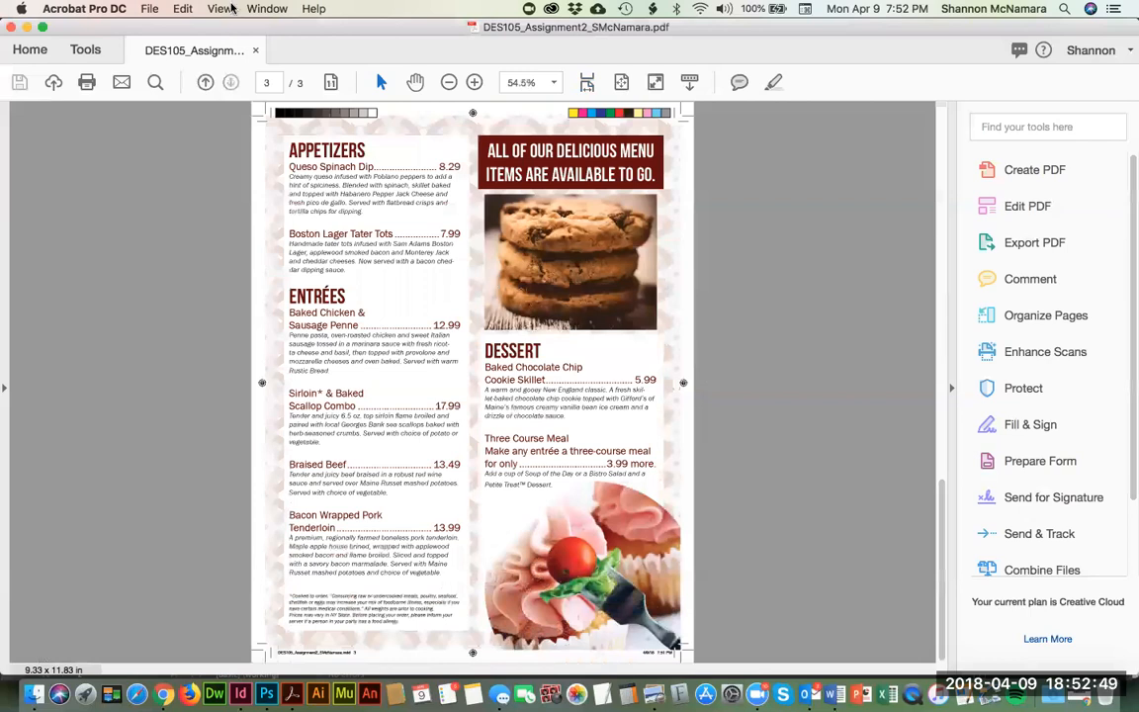
key(super+w)
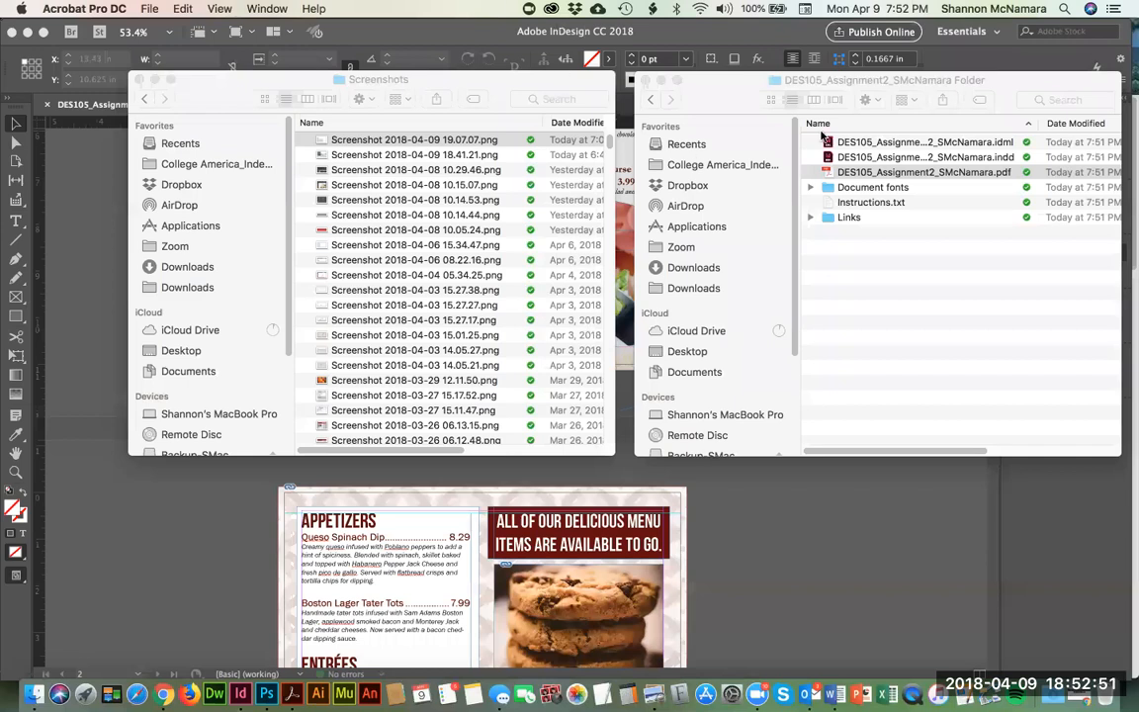
Step: Go back to the Assignment folder in Finder and compress the package folder into a zip file
click(645, 94)
click(650, 100)
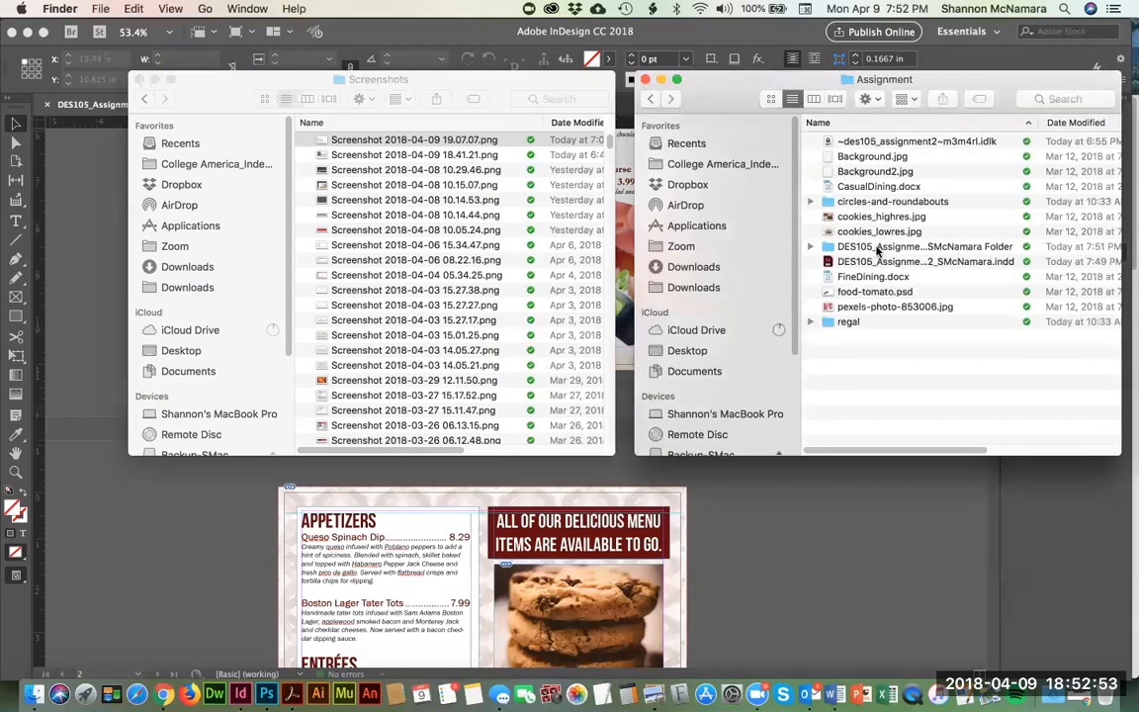
click(875, 247)
right_click(897, 250)
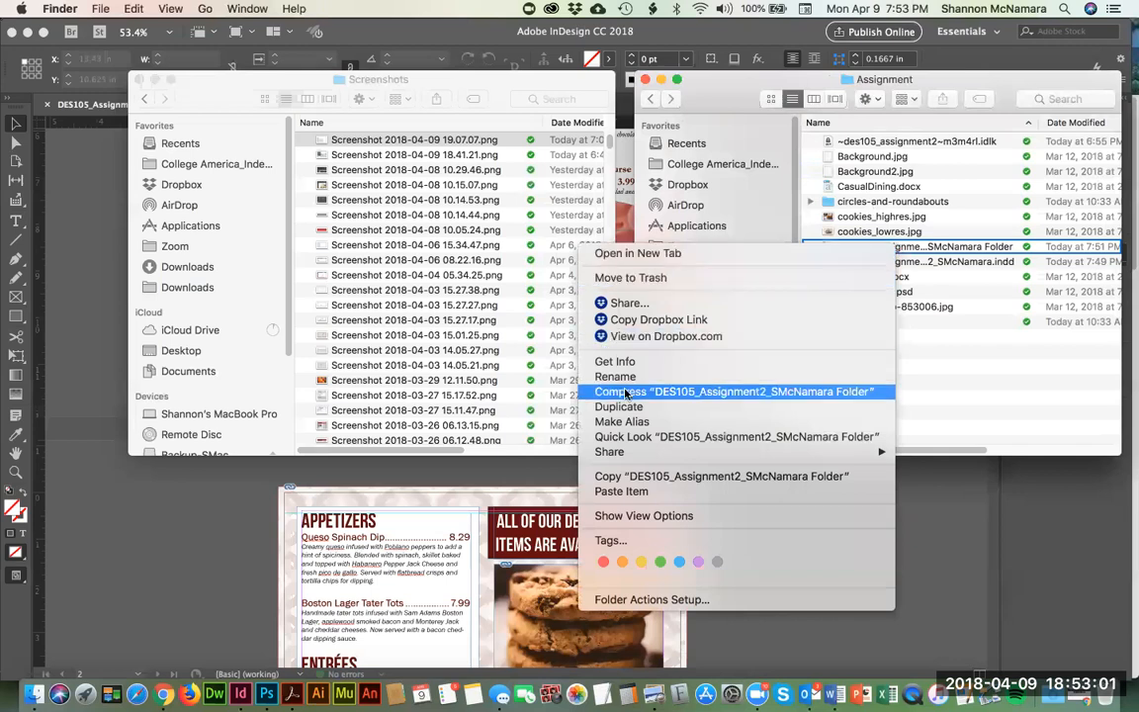
click(981, 378)
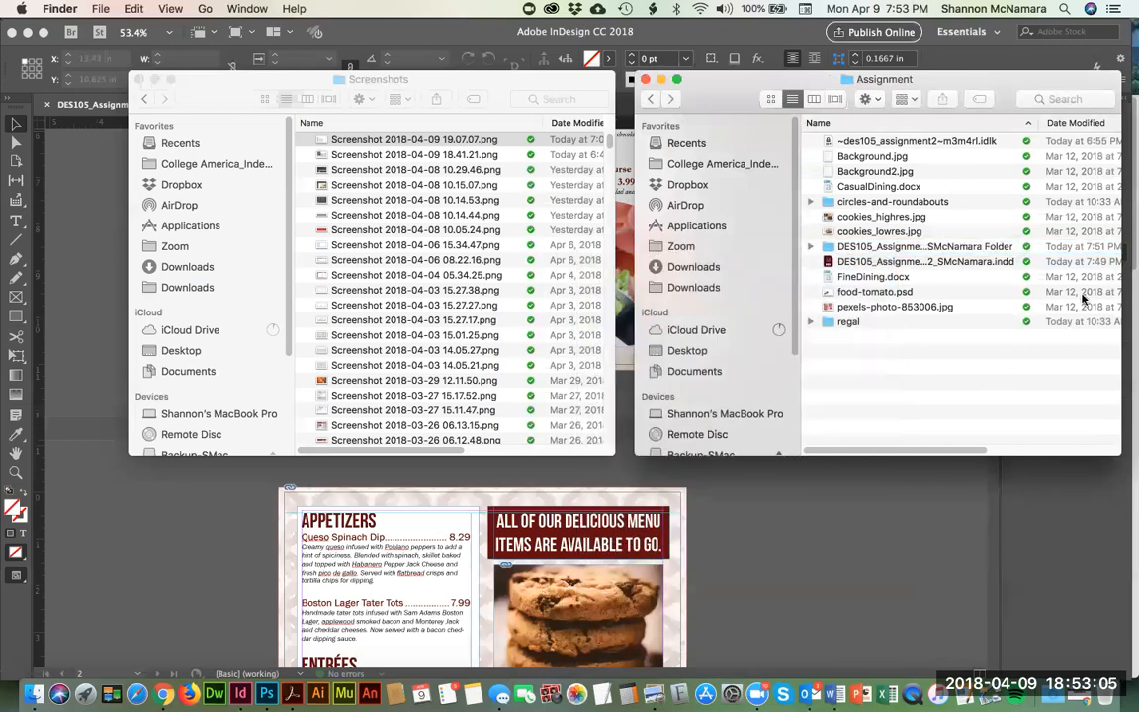
right_click(878, 250)
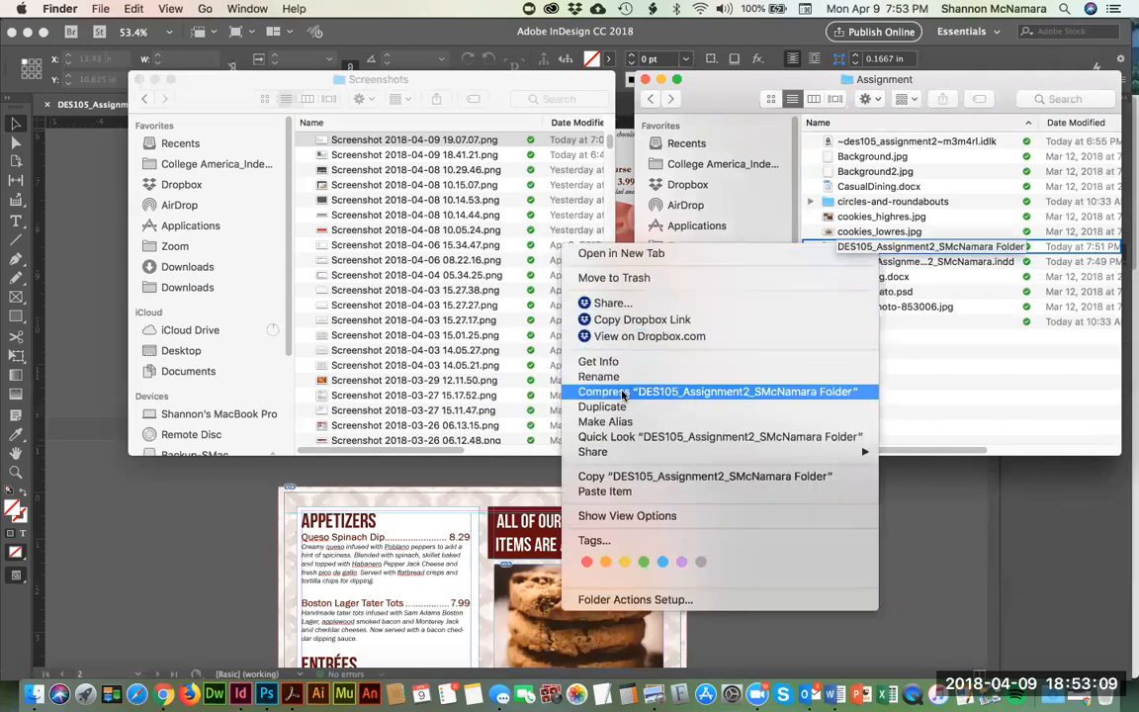
click(803, 393)
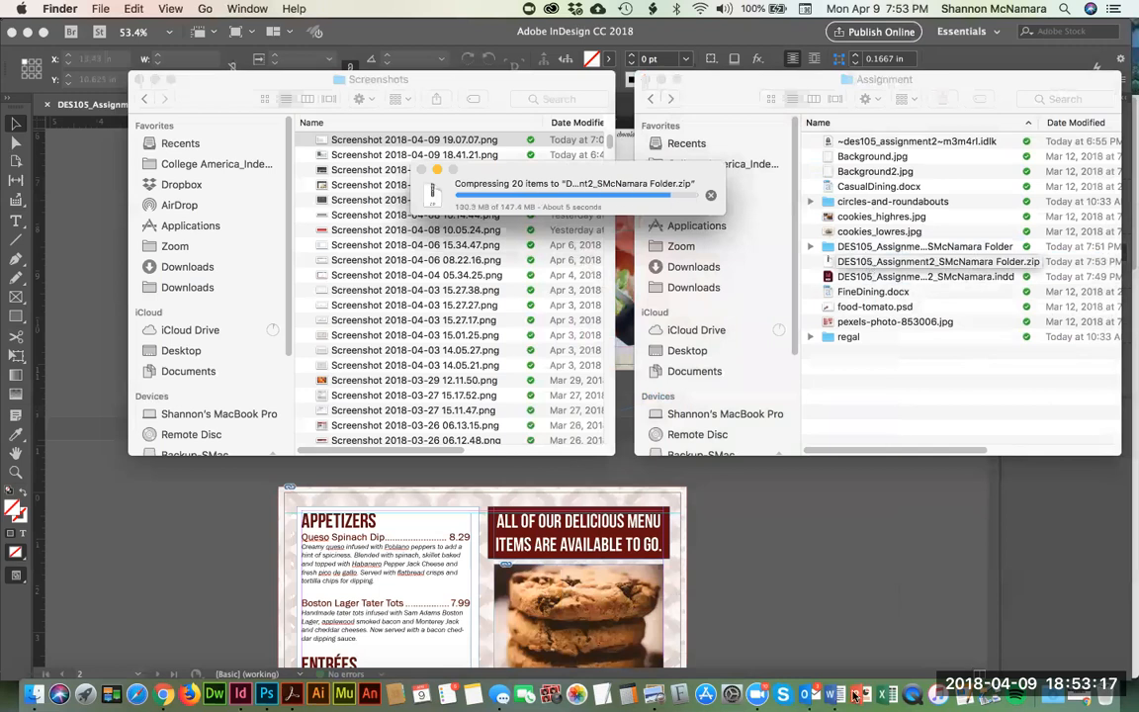
Step: Switch to Chrome, close the Google search page, and start a submission for Week 2 Assignment - Menu Design Part 2
click(164, 694)
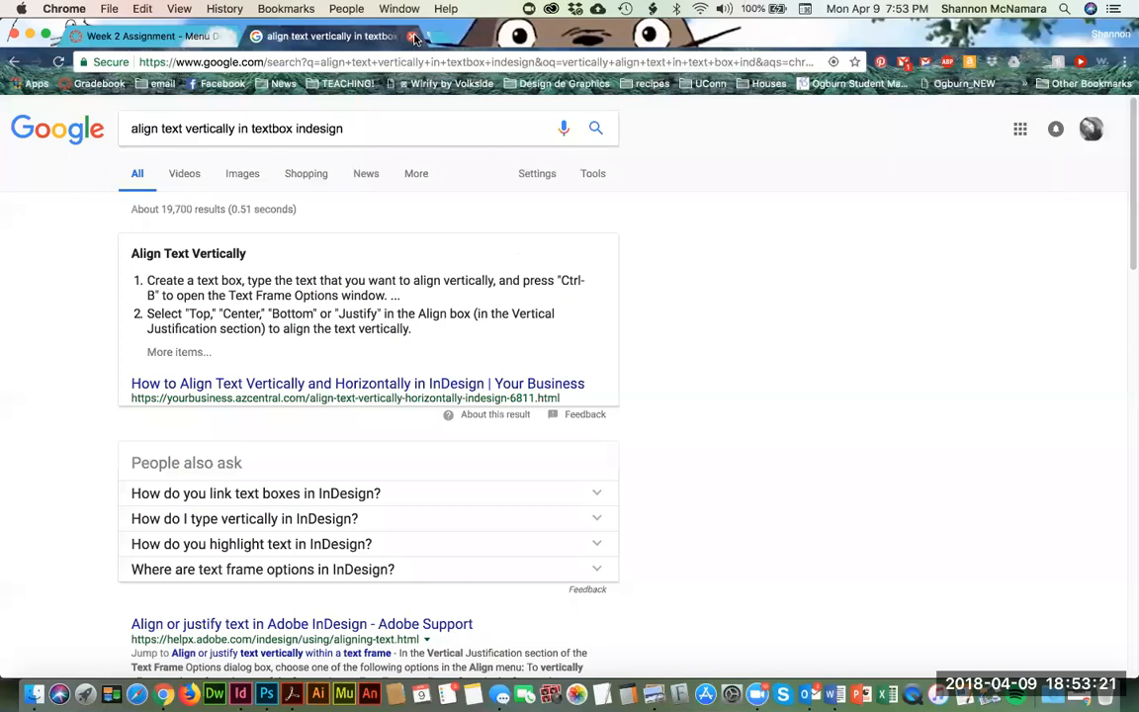
key(super+w)
scroll(714, 405, down, 4)
scroll(714, 405, up, 10)
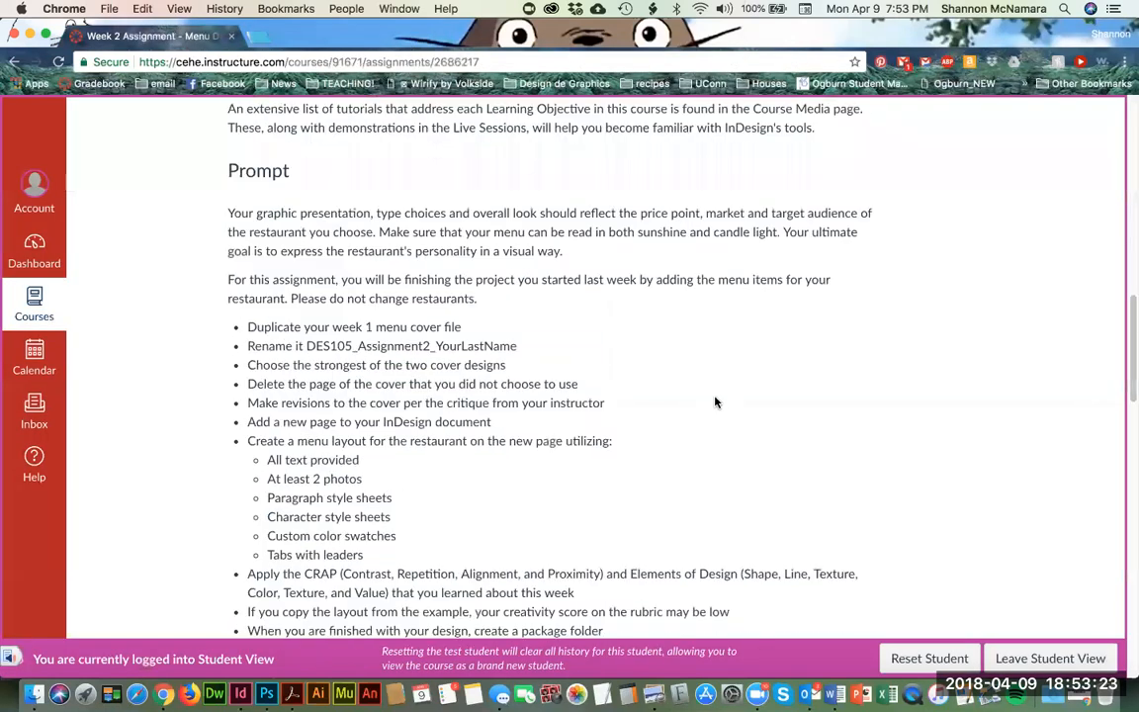
scroll(713, 399, up, 3)
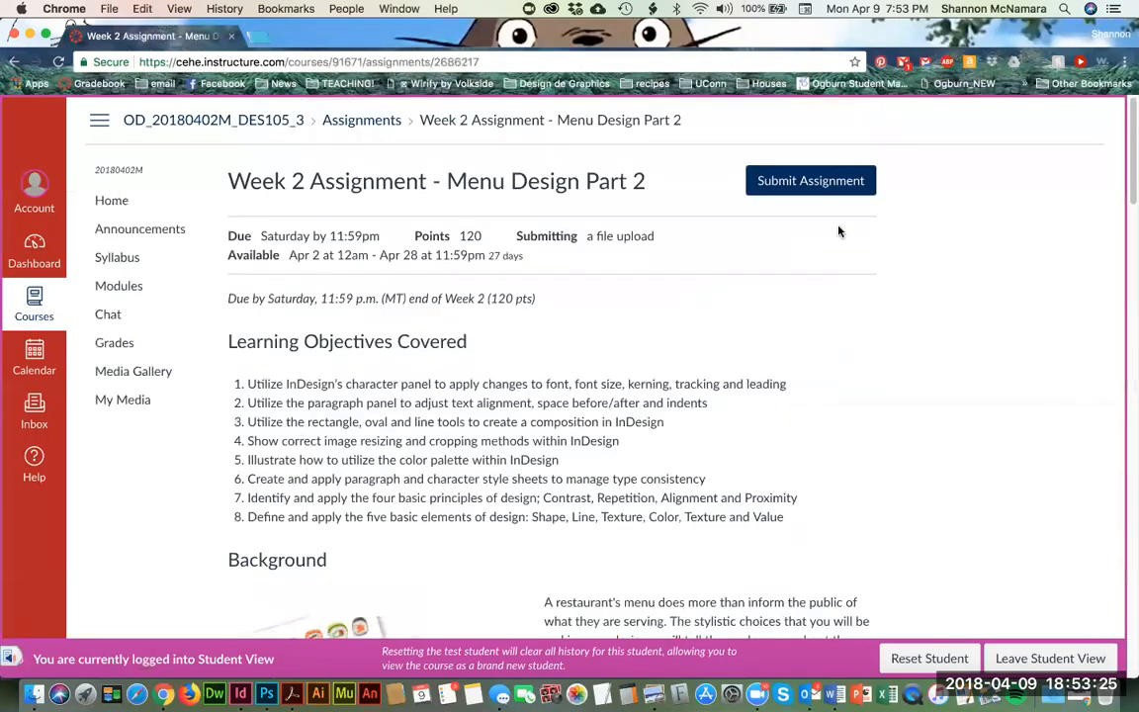
click(818, 187)
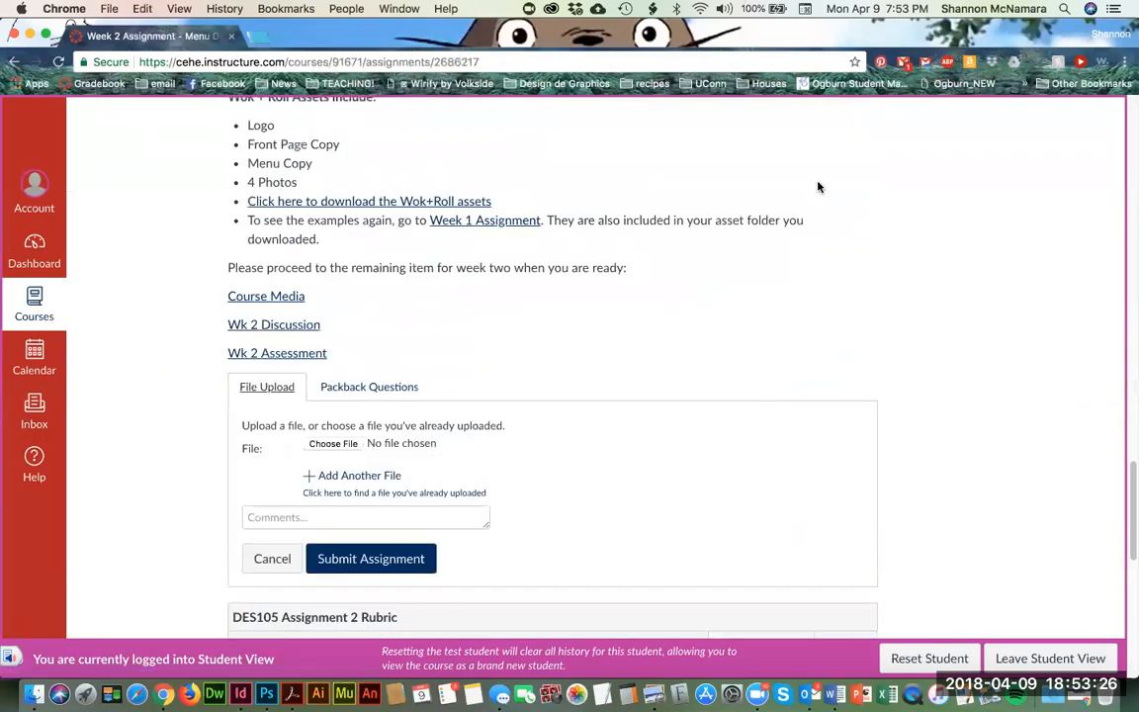
Step: Attach the zipped package folder from the Assignment folder as the first file of the submission
click(346, 452)
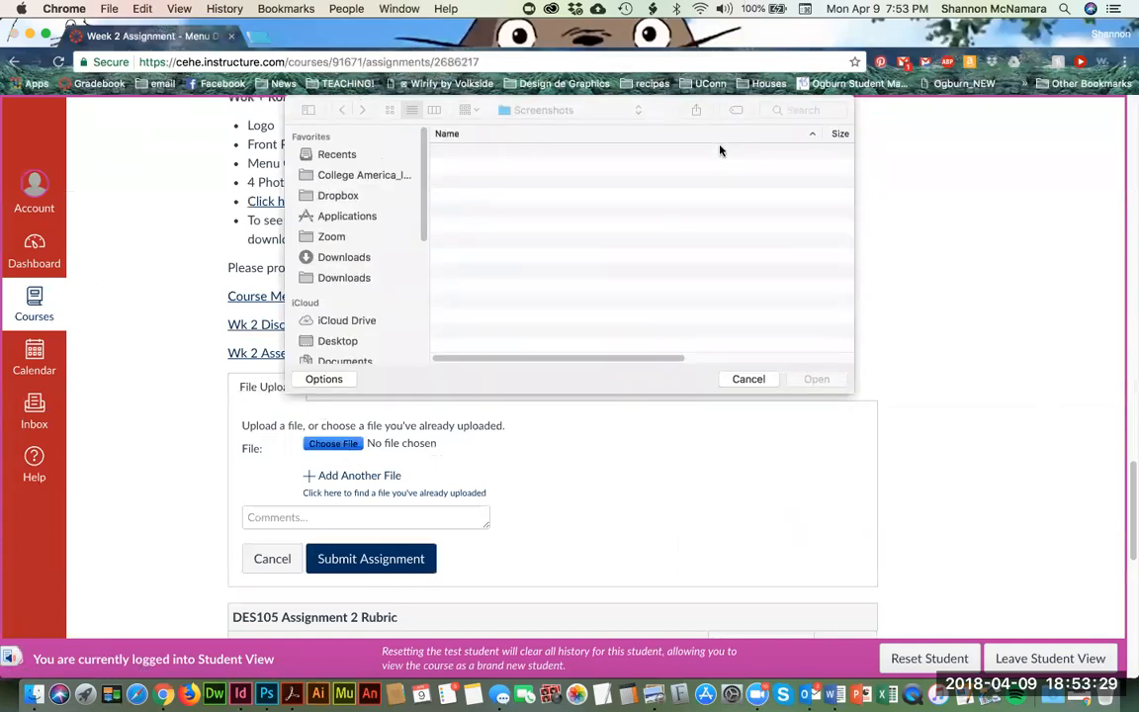
click(539, 110)
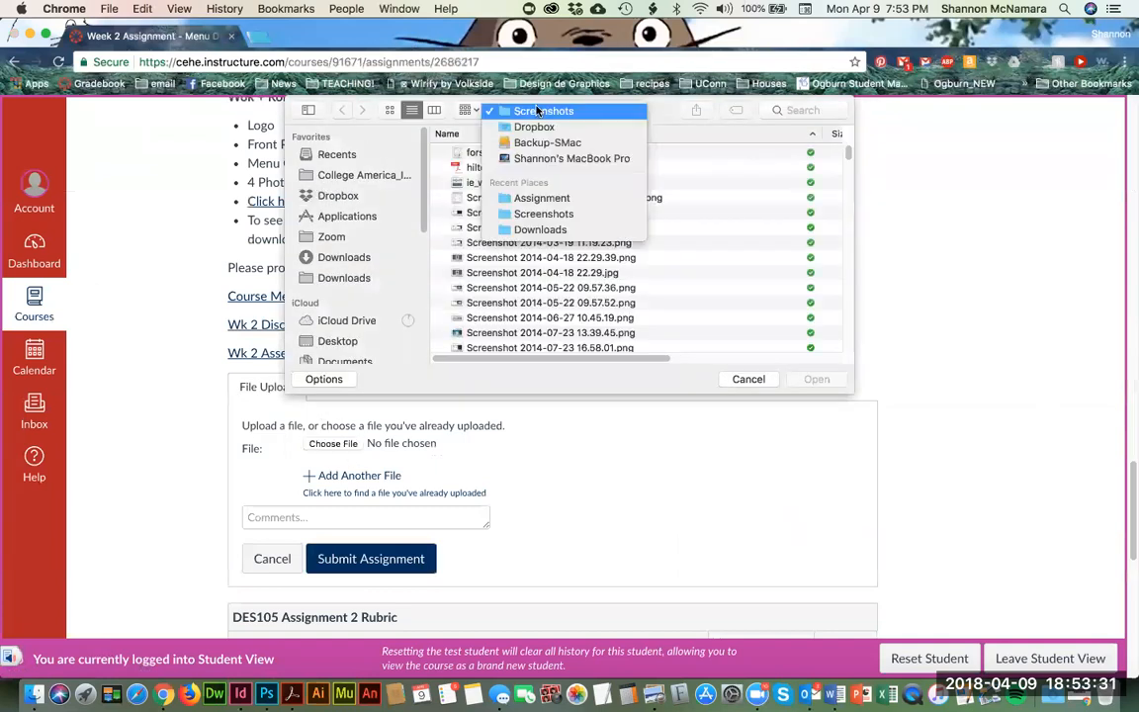
click(551, 199)
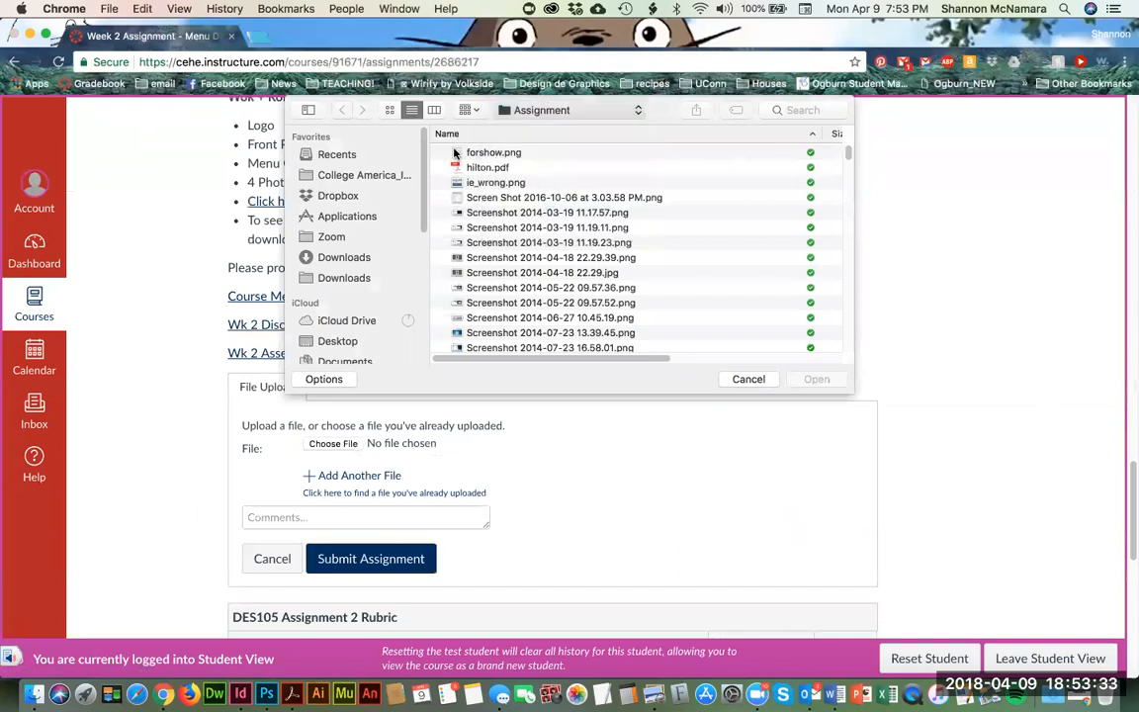
click(507, 272)
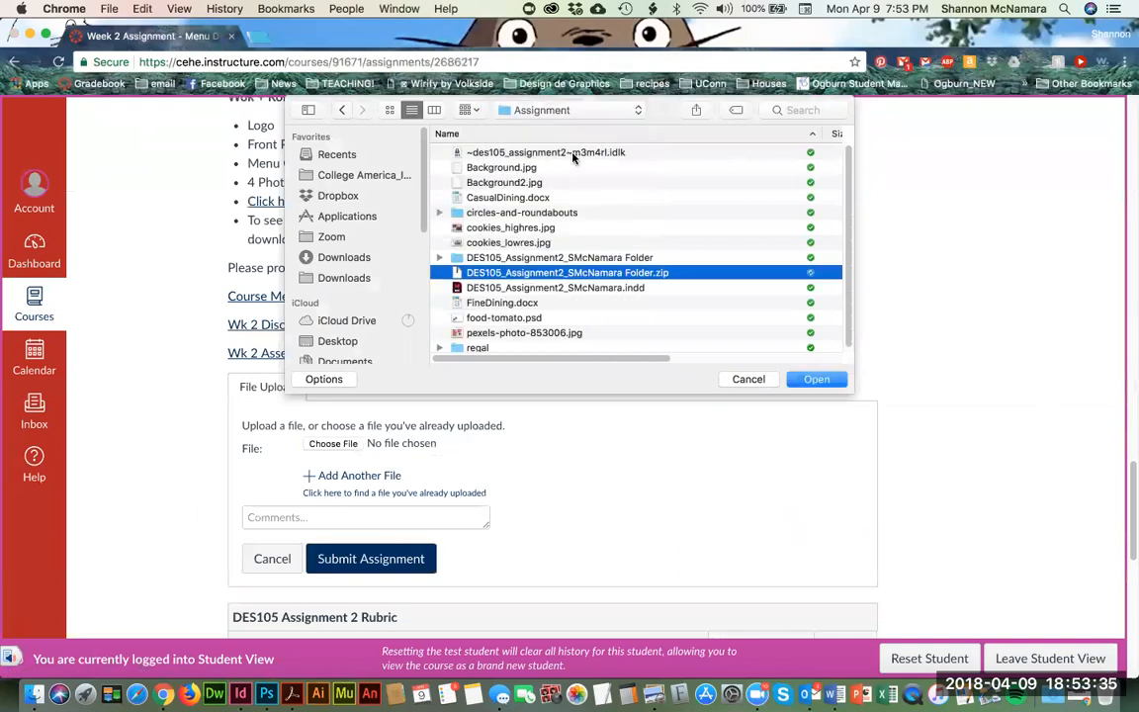
click(542, 110)
click(534, 110)
click(827, 386)
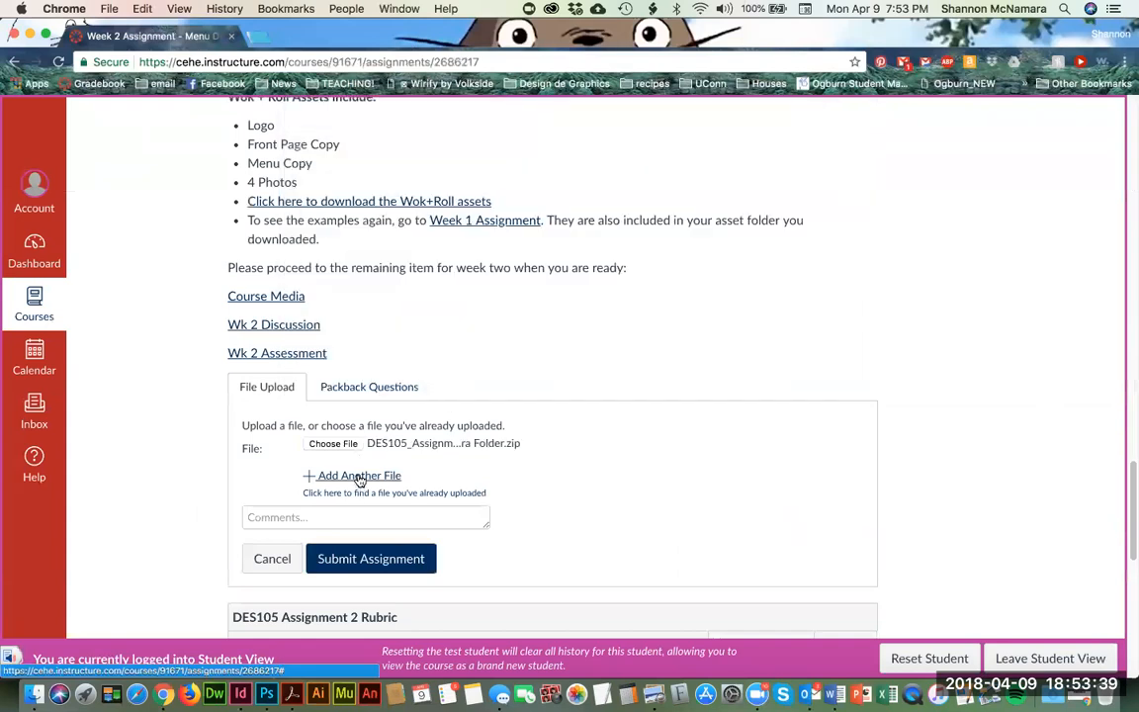
Step: Add a second file to the submission and attach the PDF from inside the package folder
click(356, 477)
click(337, 473)
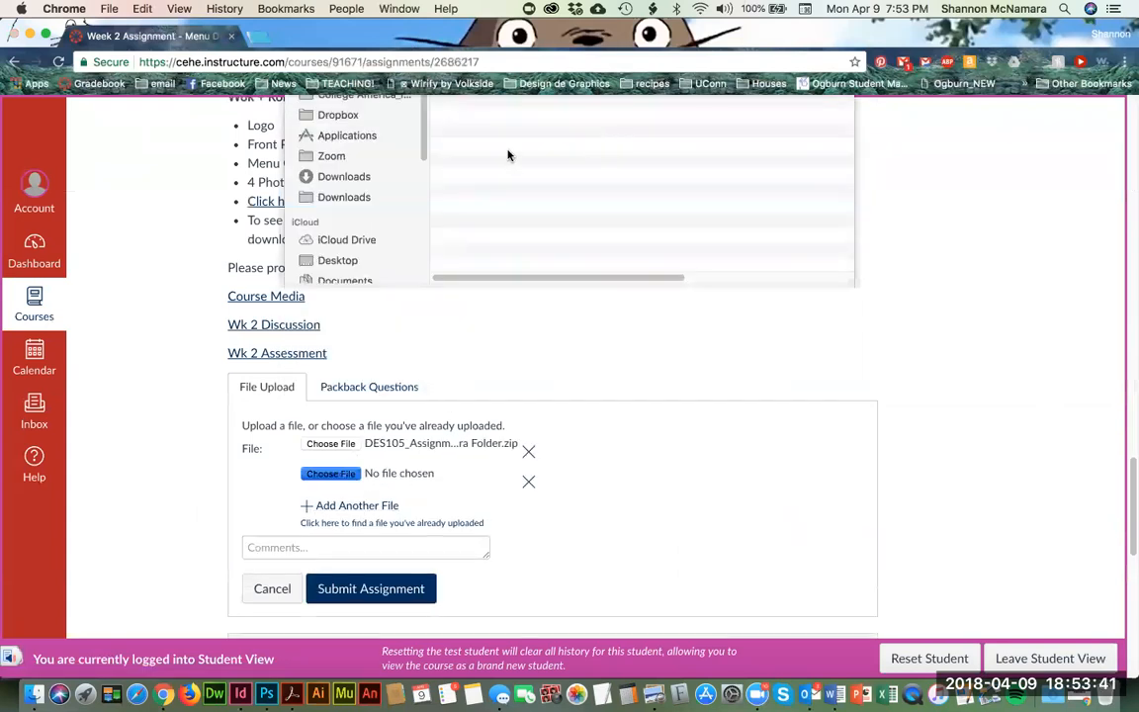
double_click(514, 257)
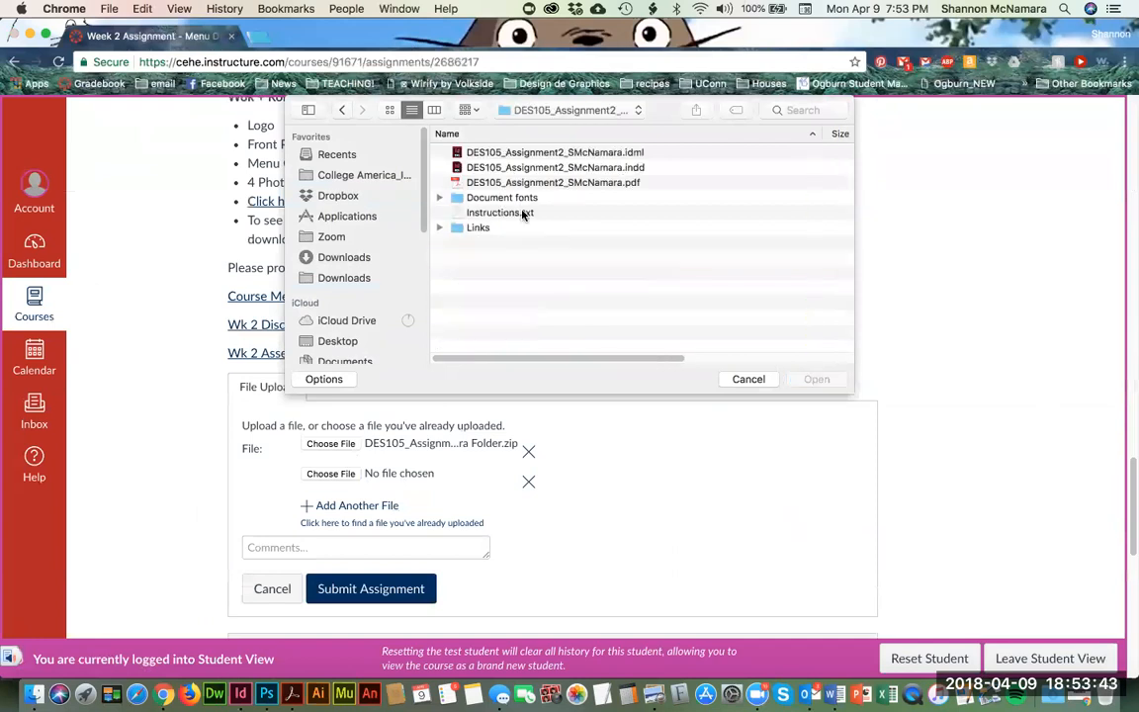
click(534, 182)
click(821, 379)
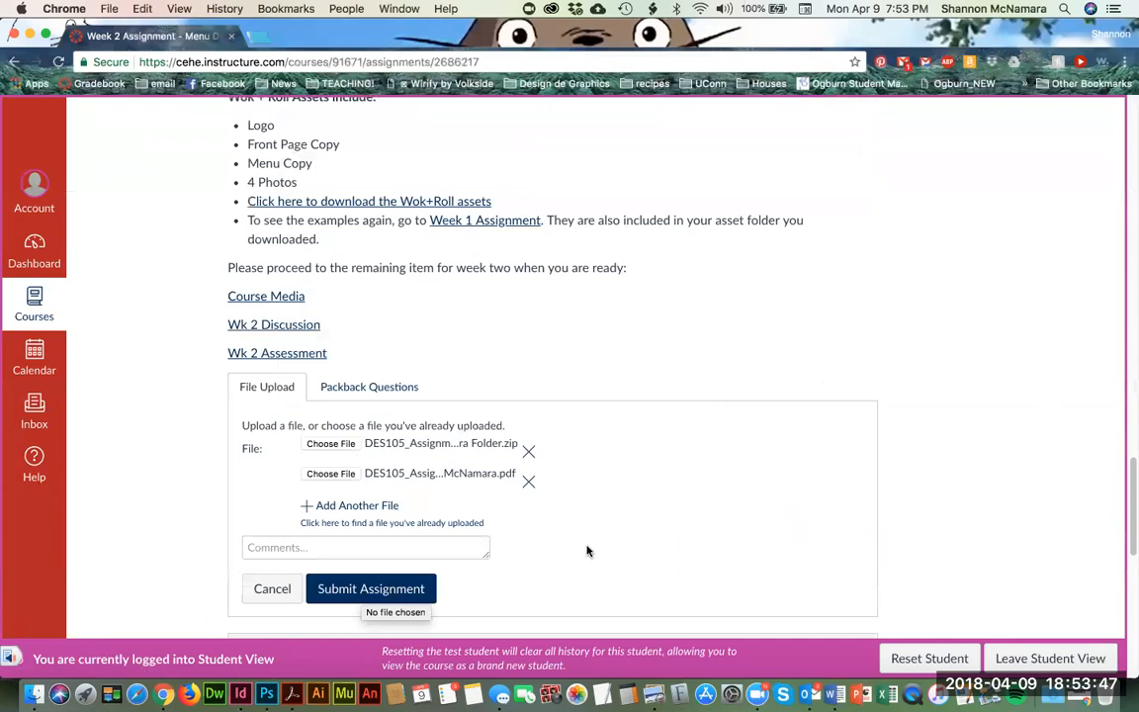
Step: Review the assignment rubric, the zip file in Finder, and the submission instructions on the assignment page
scroll(729, 481, down, 2)
scroll(725, 482, down, 5)
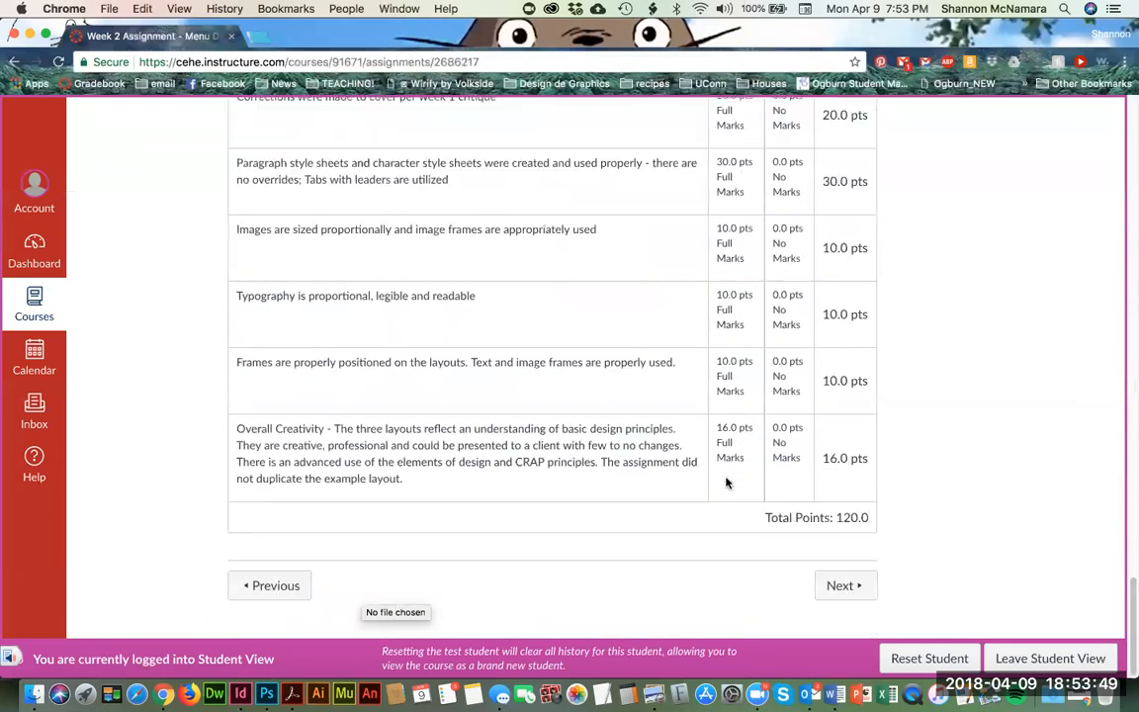
key(super+Tab)
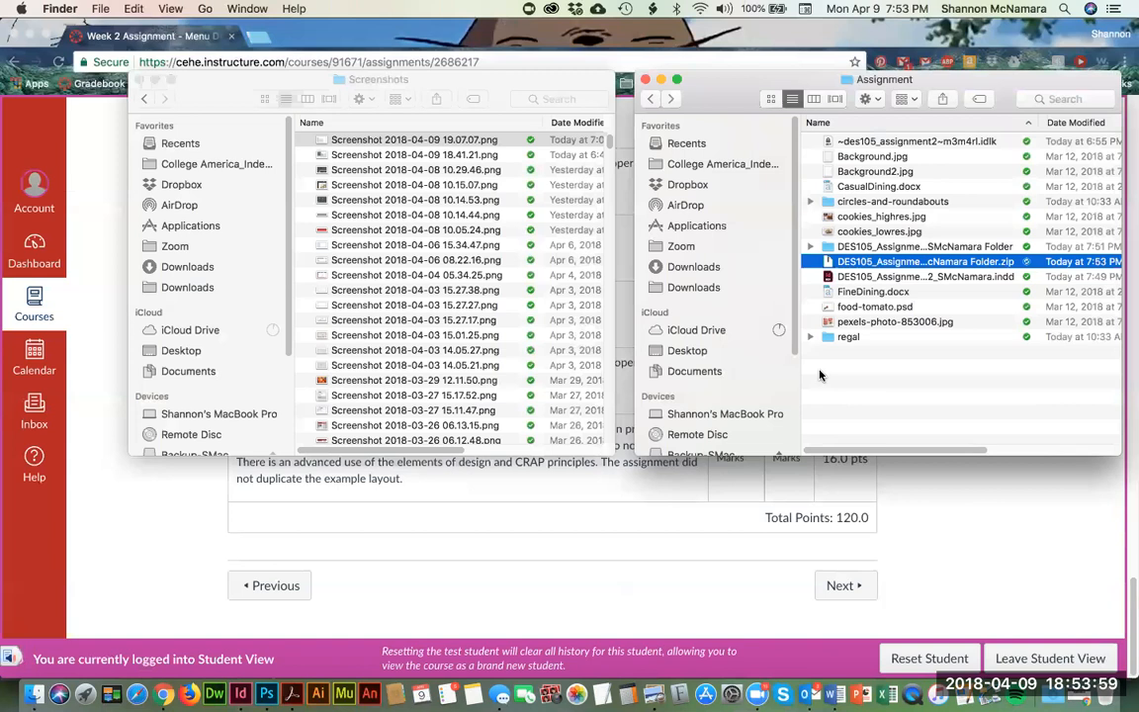
click(613, 542)
scroll(574, 405, up, 10)
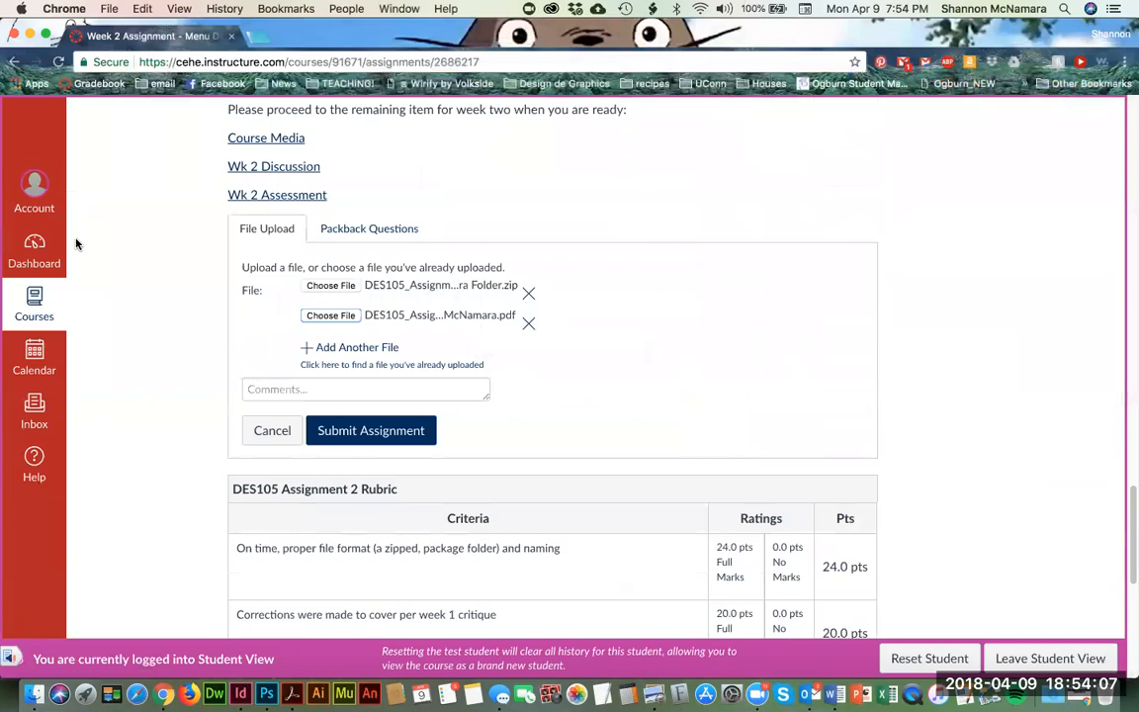
scroll(78, 242, up, 5)
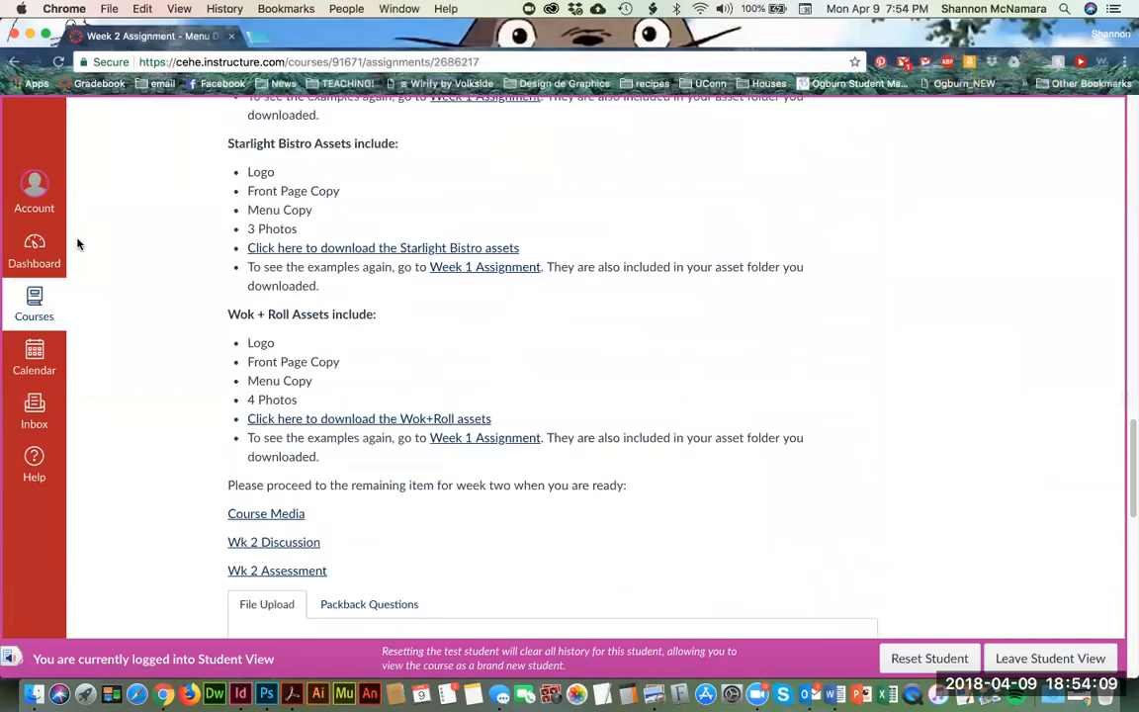
scroll(175, 335, up, 5)
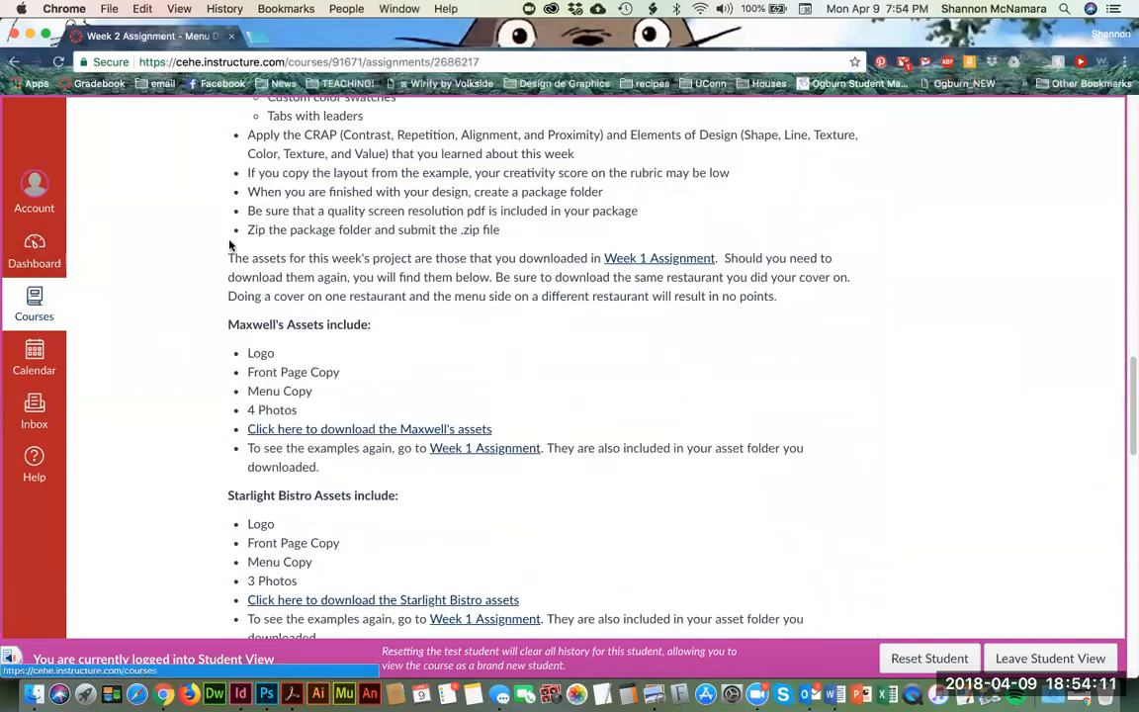
scroll(140, 348, up, 15)
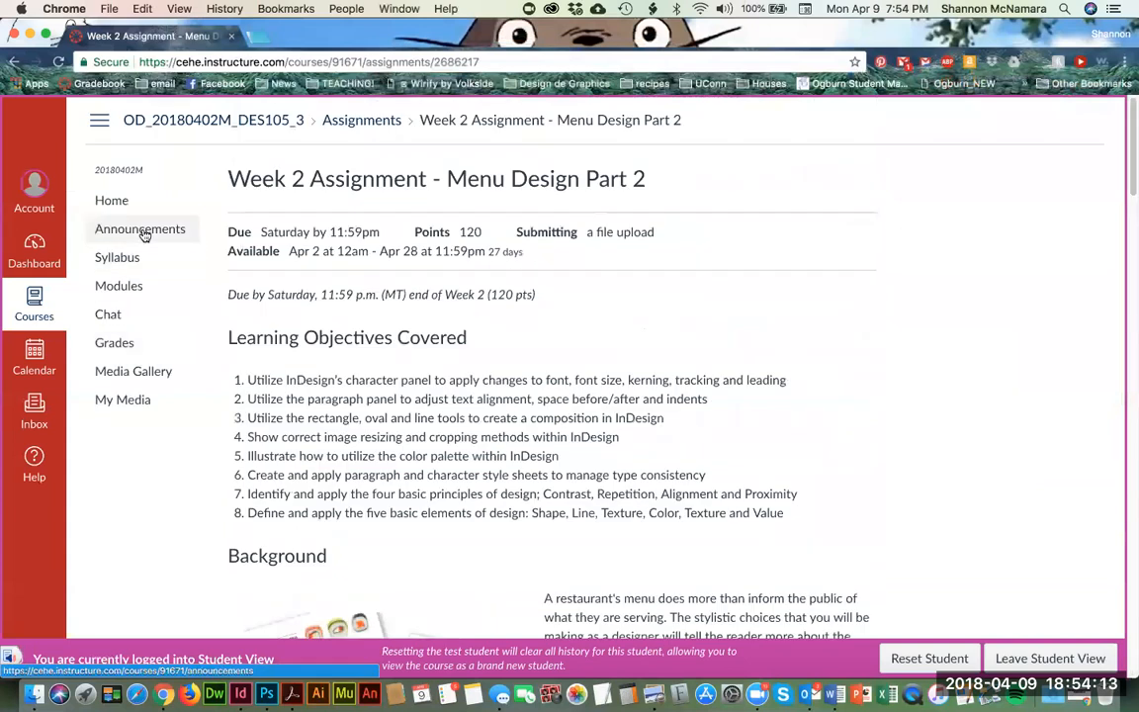
Step: Leave the assignment page for the course announcements and open the announcement Viewing Annotations/Feedback in Gradebook
click(144, 234)
key(Return)
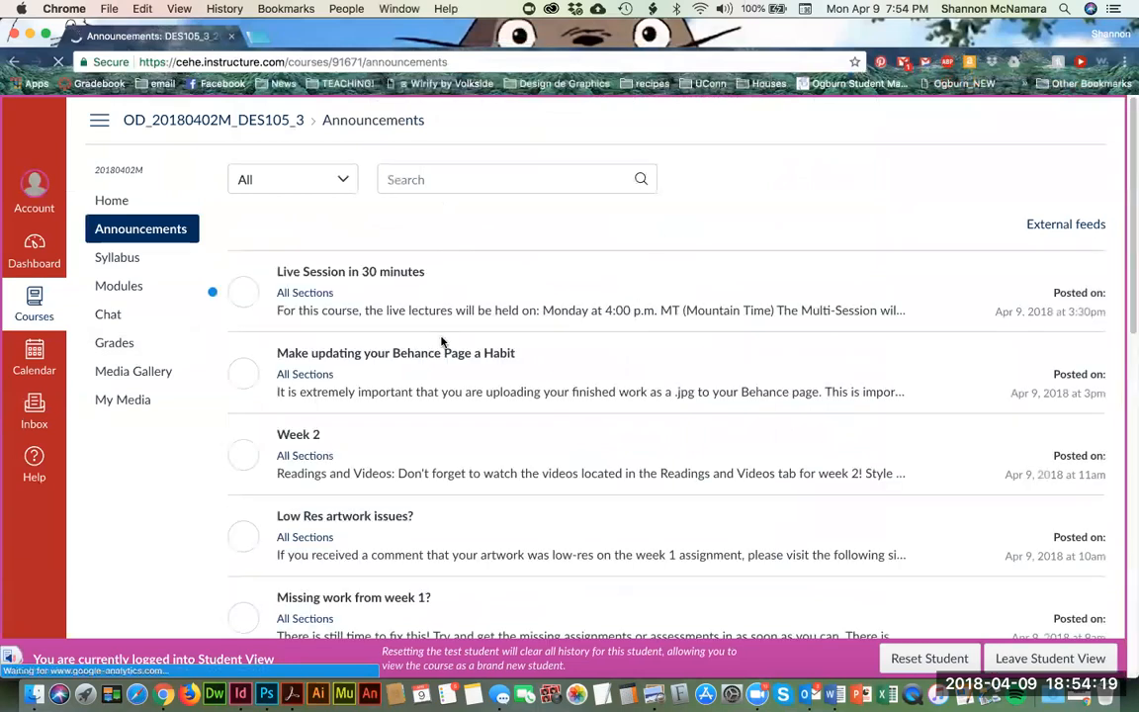
scroll(542, 287, down, 2)
scroll(541, 288, down, 5)
scroll(544, 295, down, 4)
click(442, 515)
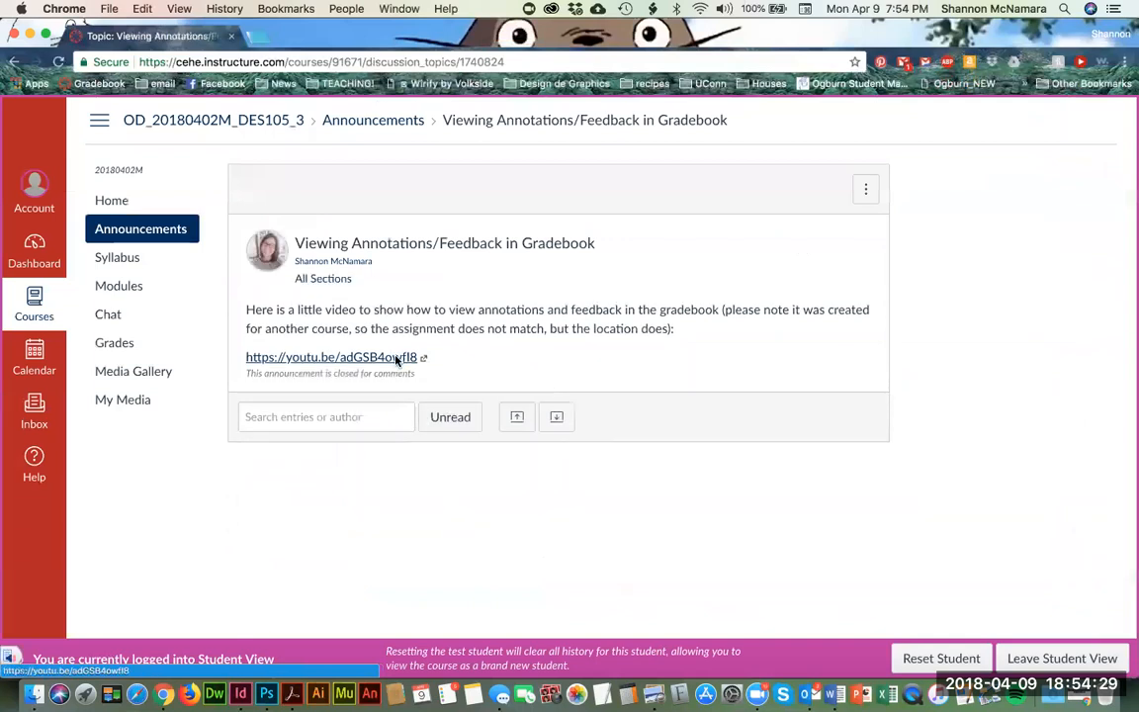
Step: Open the YouTube video linked in the announcement and watch its feedback and annotations demonstration in full screen
click(396, 359)
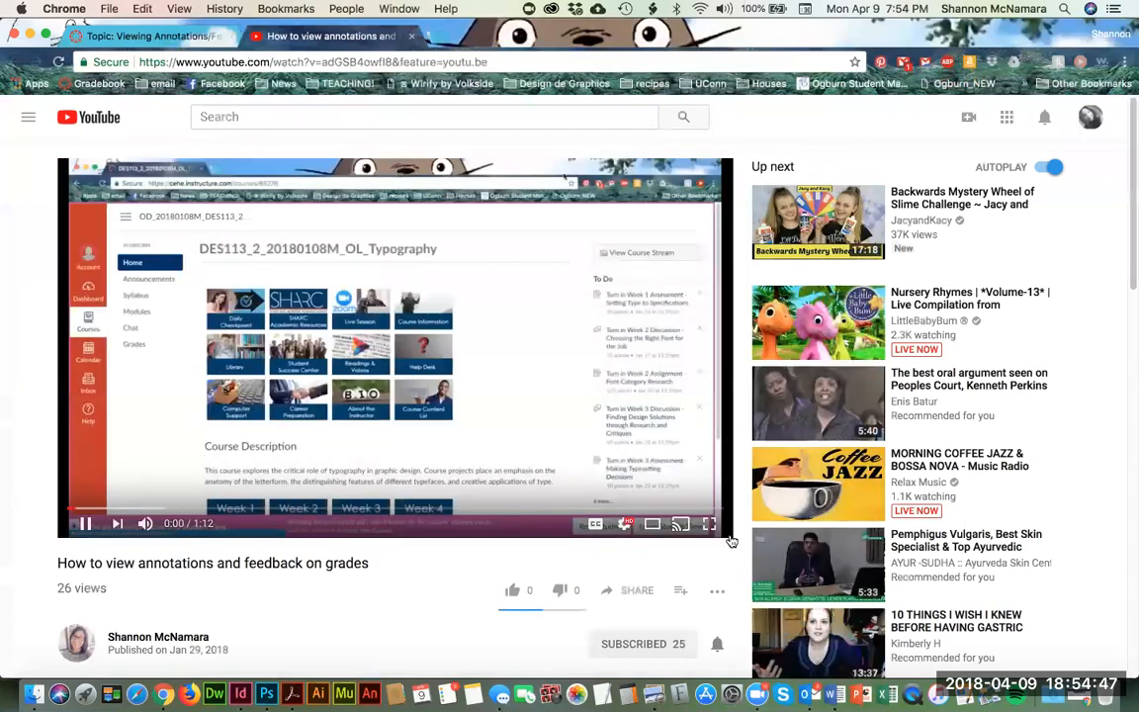
click(711, 525)
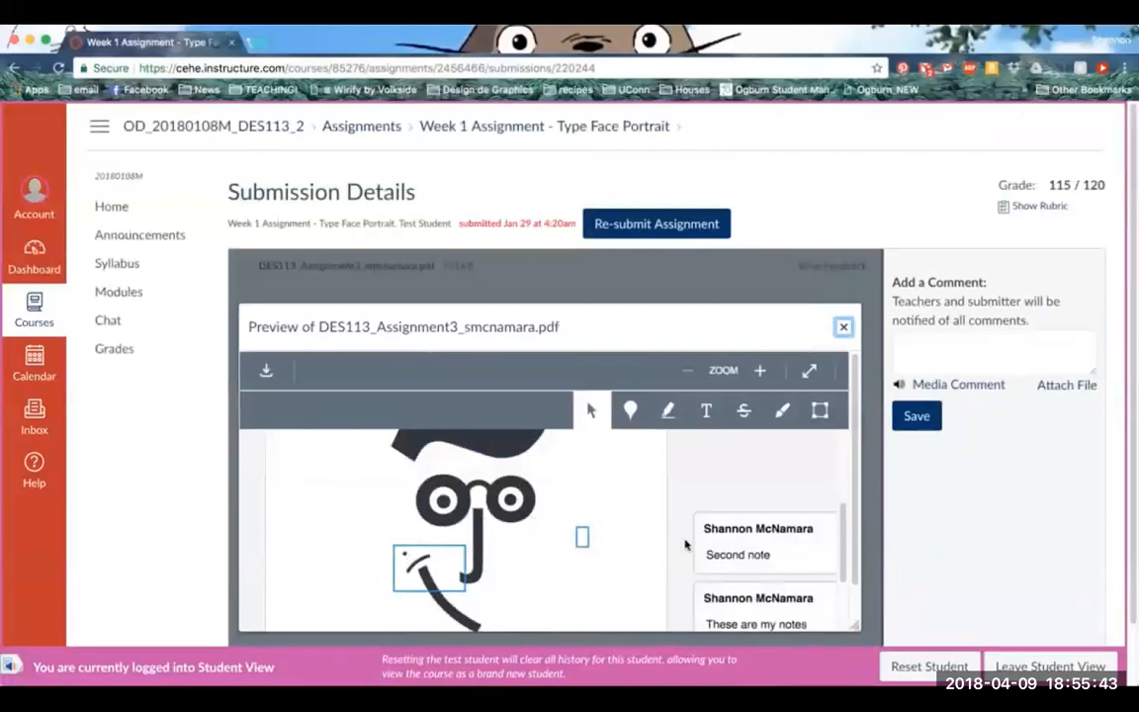
scroll(751, 537, down, 1)
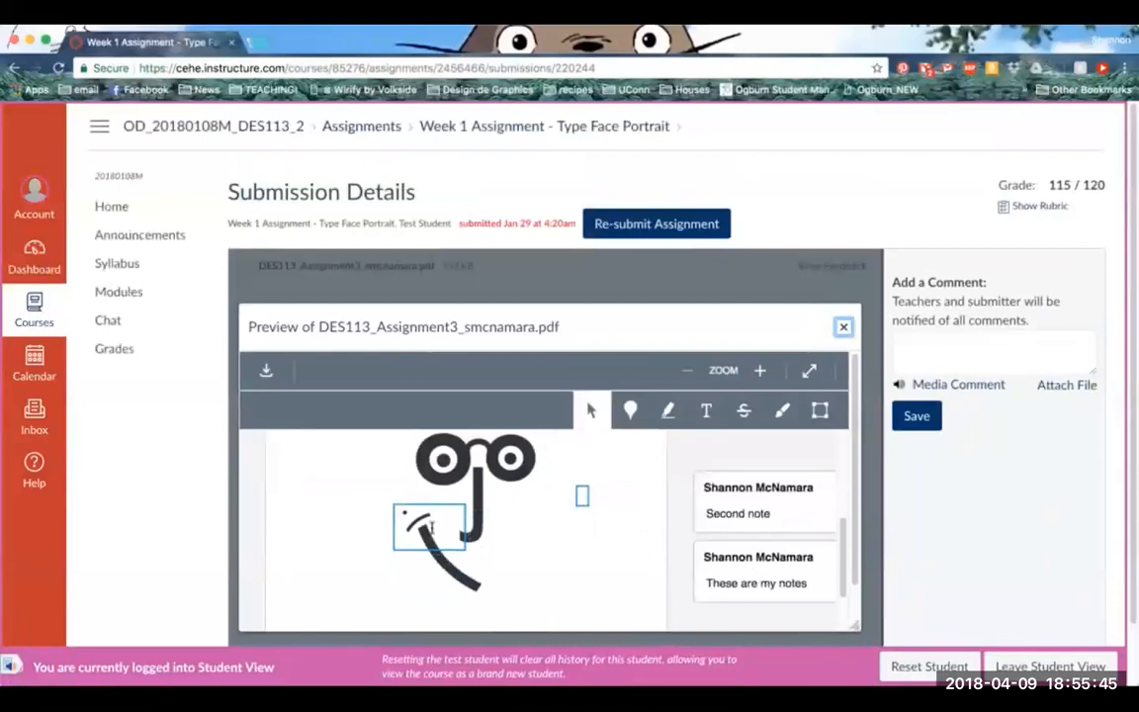
scroll(437, 554, down, 3)
scroll(437, 554, down, 3)
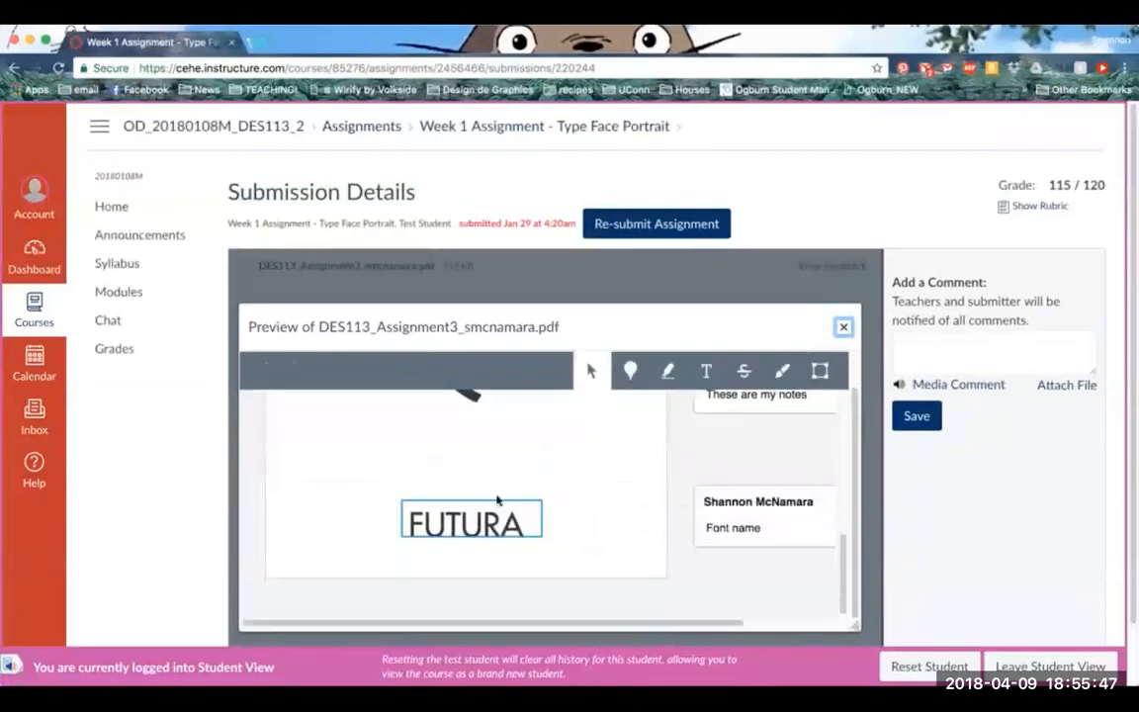
scroll(487, 499, down, 2)
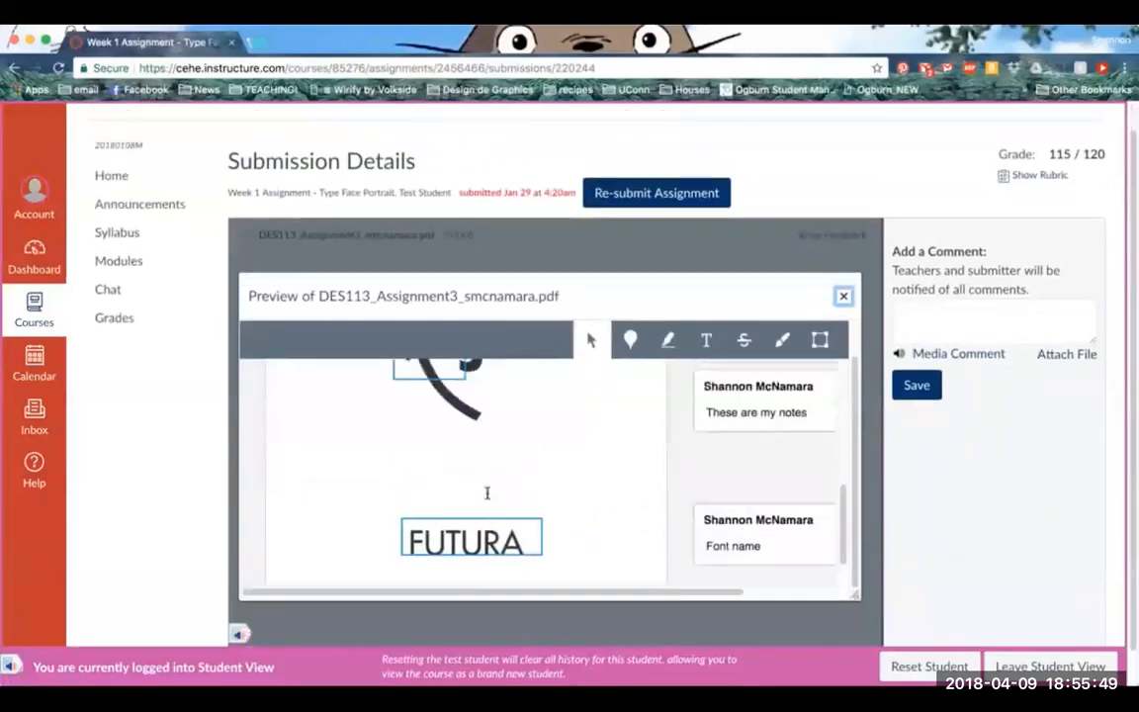
scroll(486, 493, up, 1)
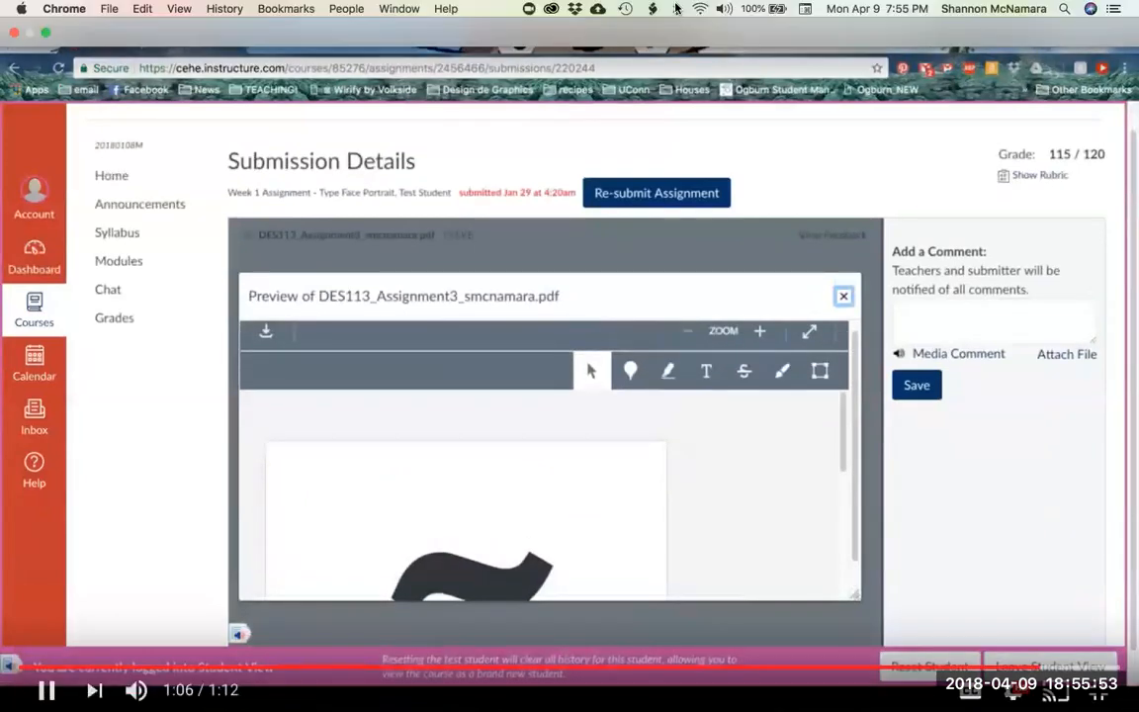
Step: Leave full screen, close the video, and return from the announcement to the course home page
key(Escape)
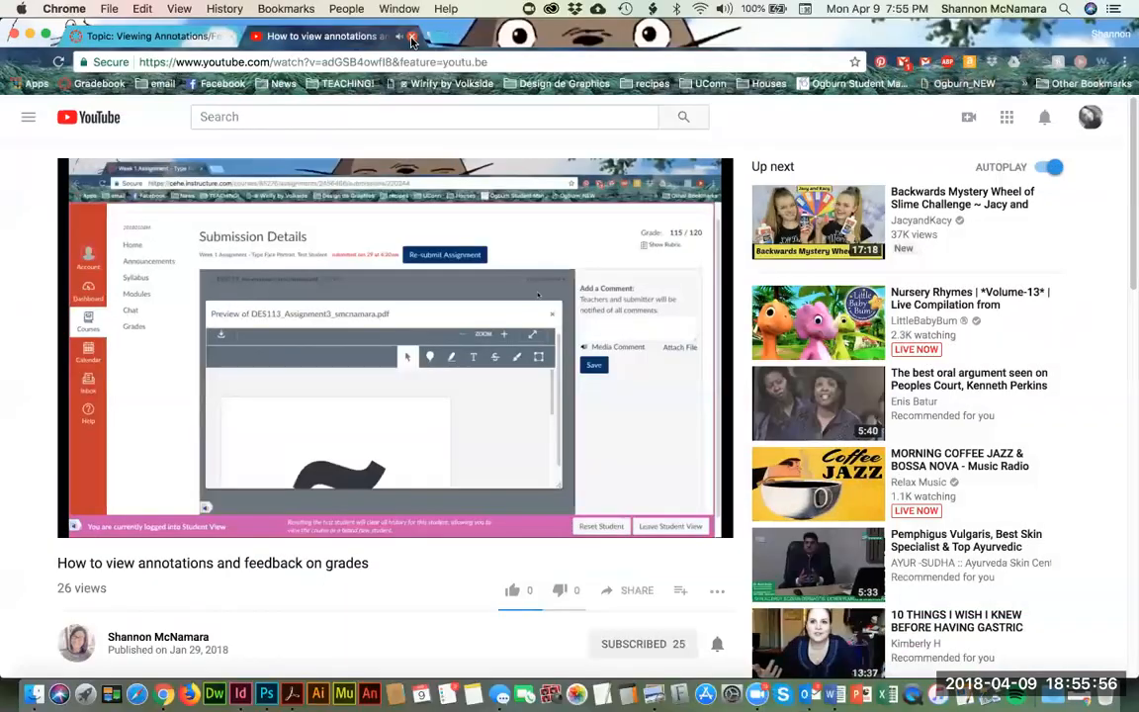
click(411, 36)
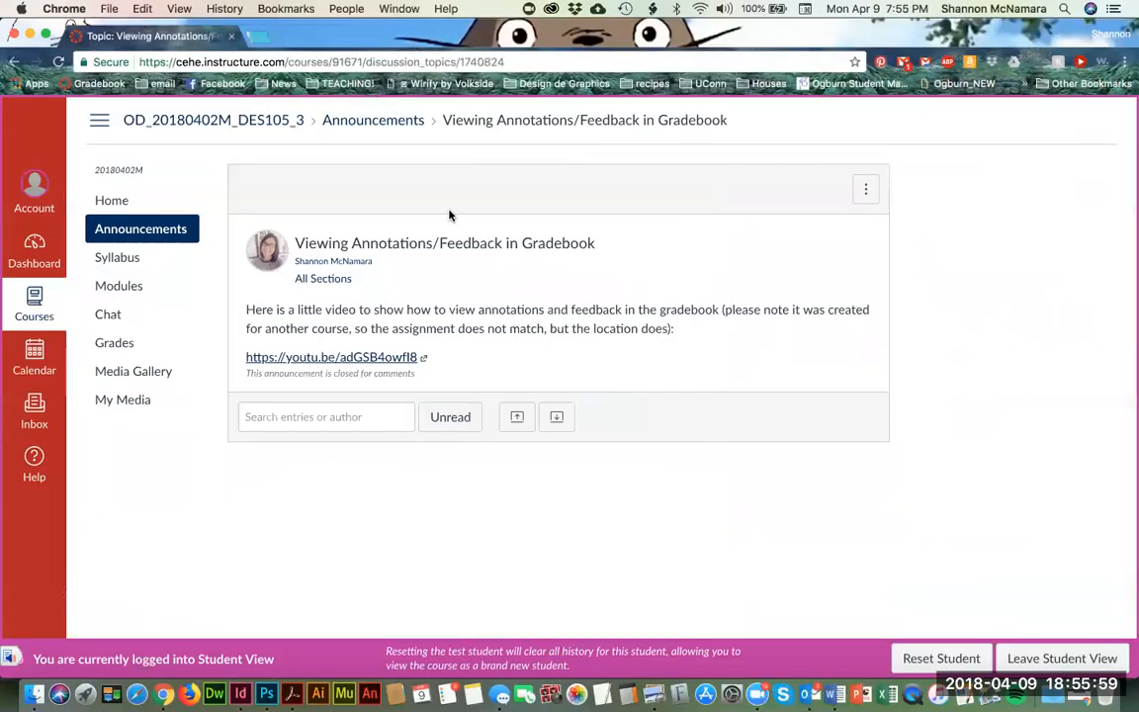
click(115, 199)
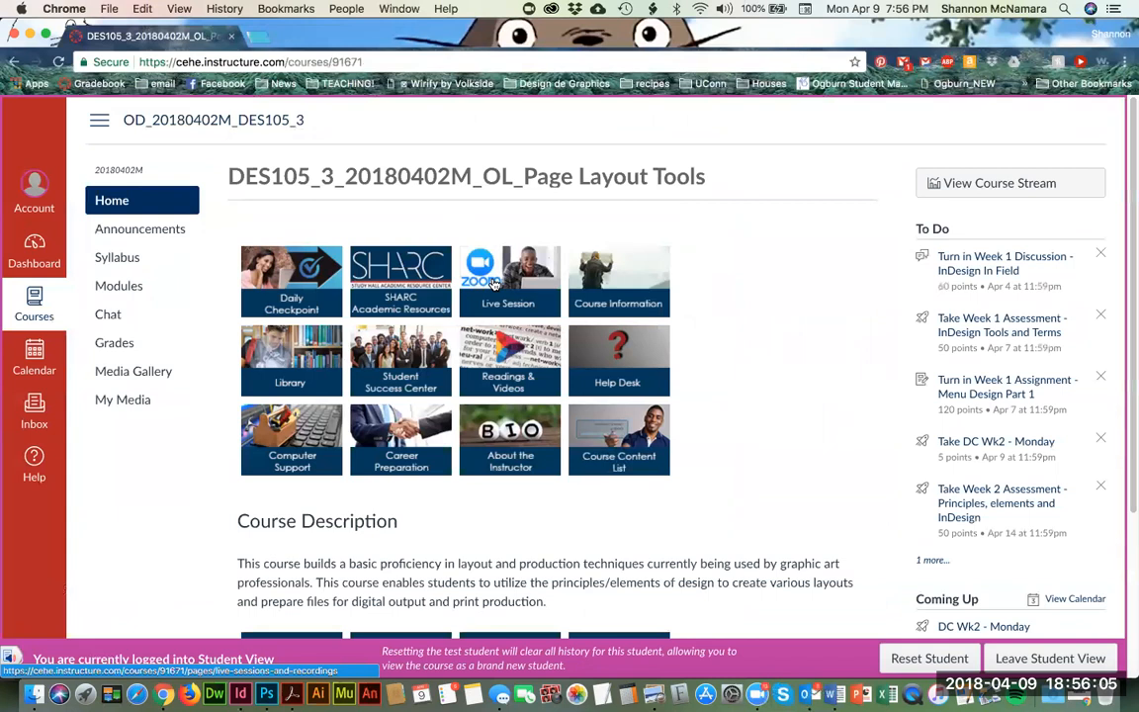
Step: Switch to Finder, close the Screenshots window, and bring up the Zoom main window
key(super+Tab)
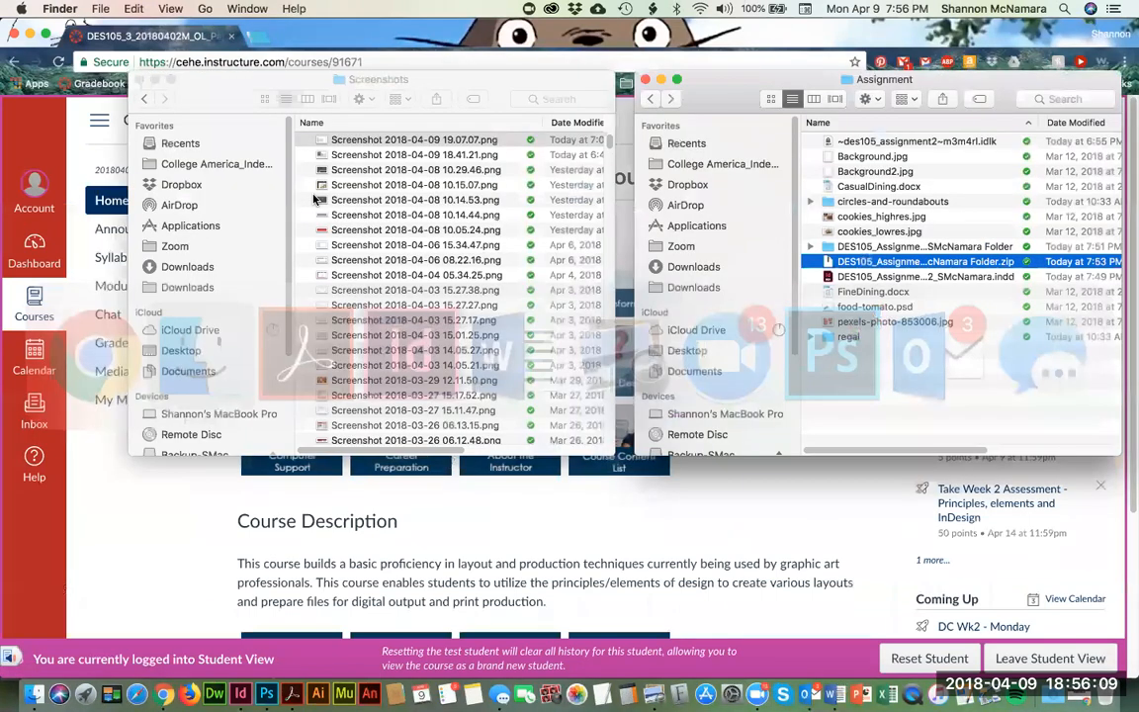
click(139, 79)
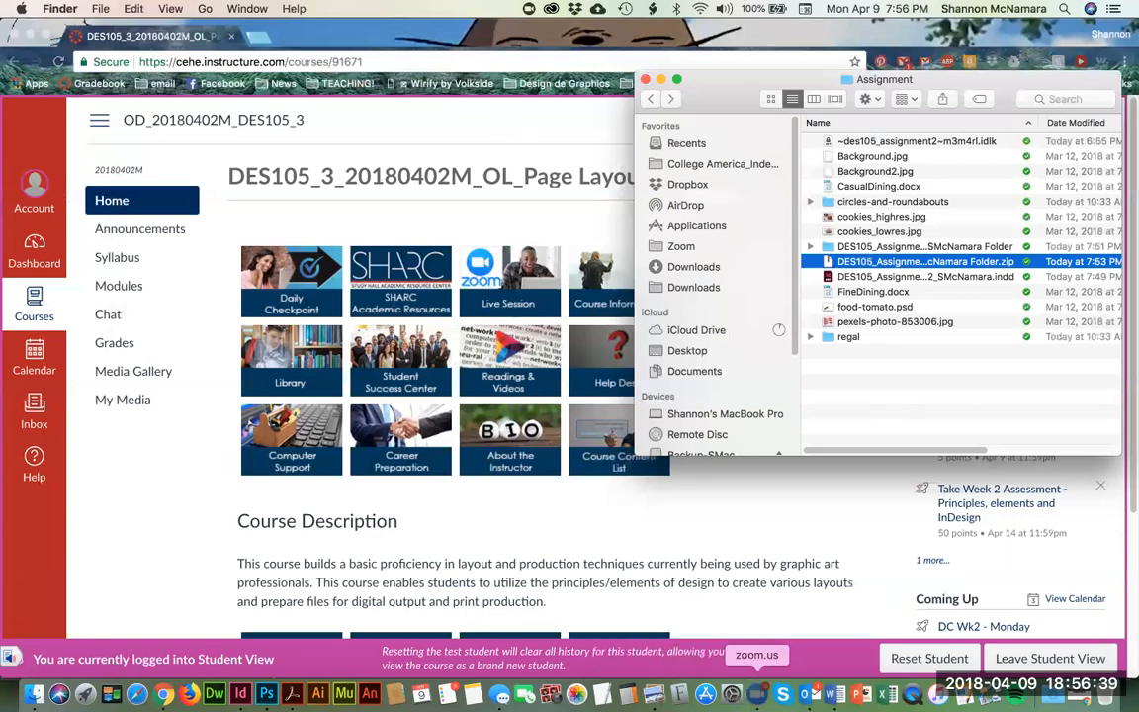
click(757, 694)
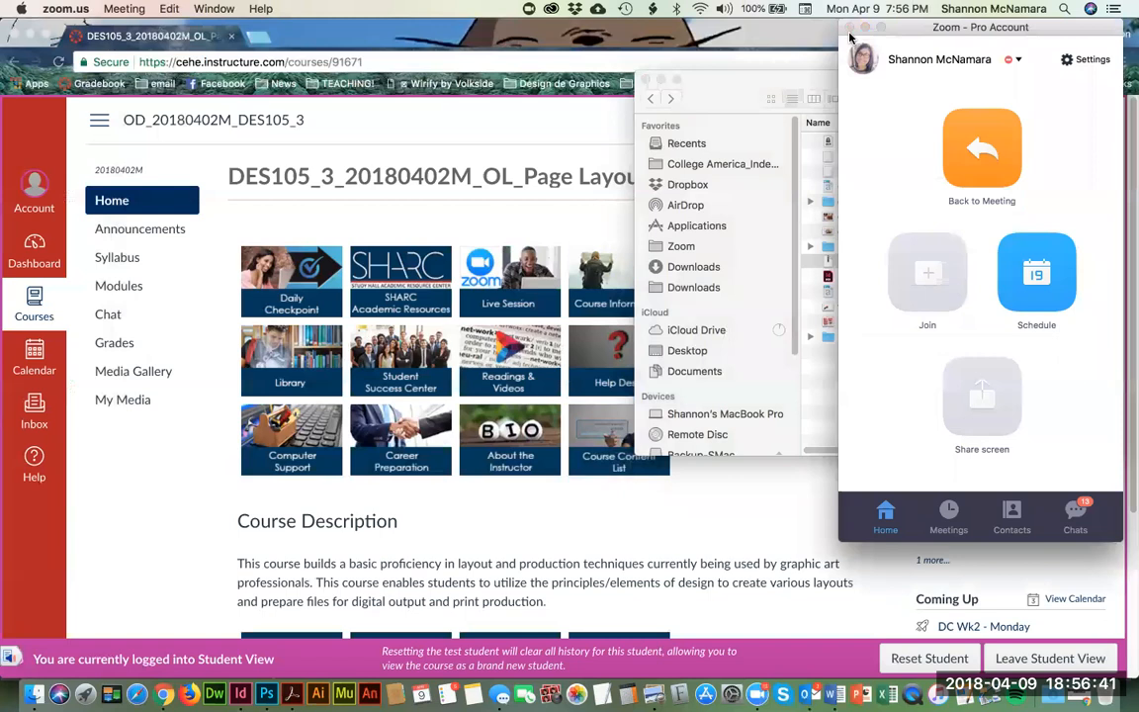